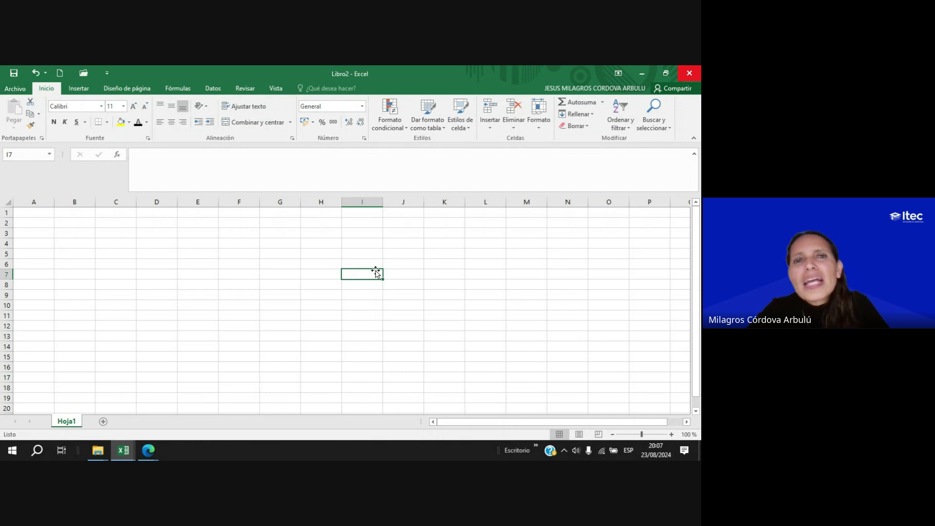
Switch to the Google Meet call in the browser and ignore the infinite-mirror warning for the shared screen.
{"action": "left_click", "coordinate": [150, 454]}
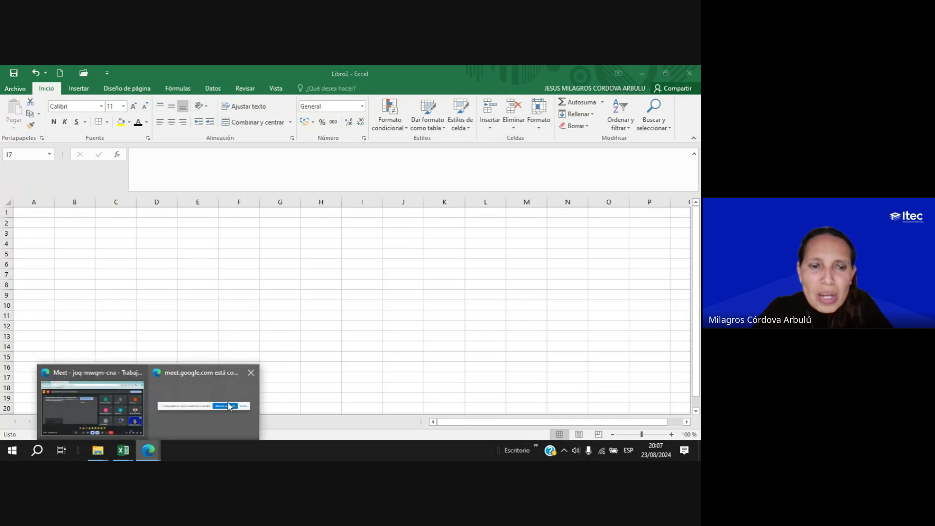
{"action": "left_click", "coordinate": [91, 407]}
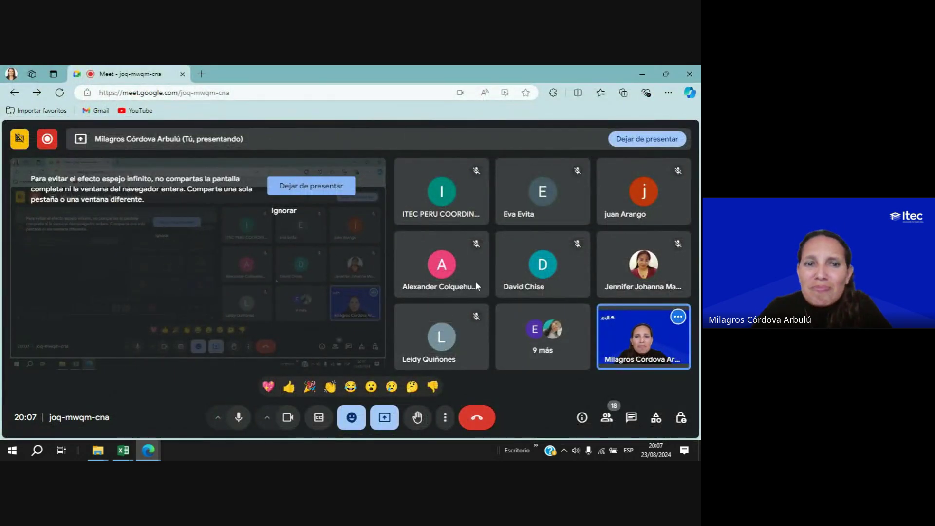
{"action": "left_click", "coordinate": [290, 214]}
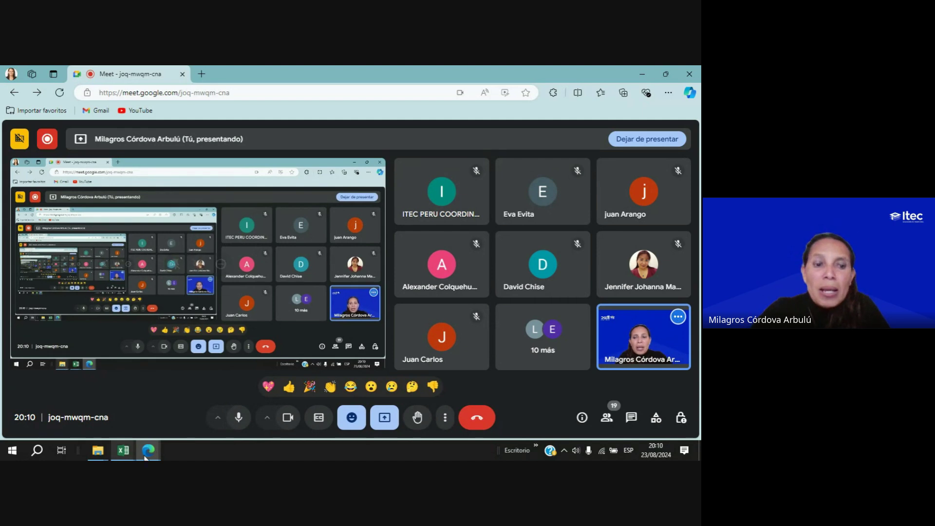
Check the participants and messages of the Meet call and admit the person waiting to join.
{"action": "mouse_move", "coordinate": [124, 456]}
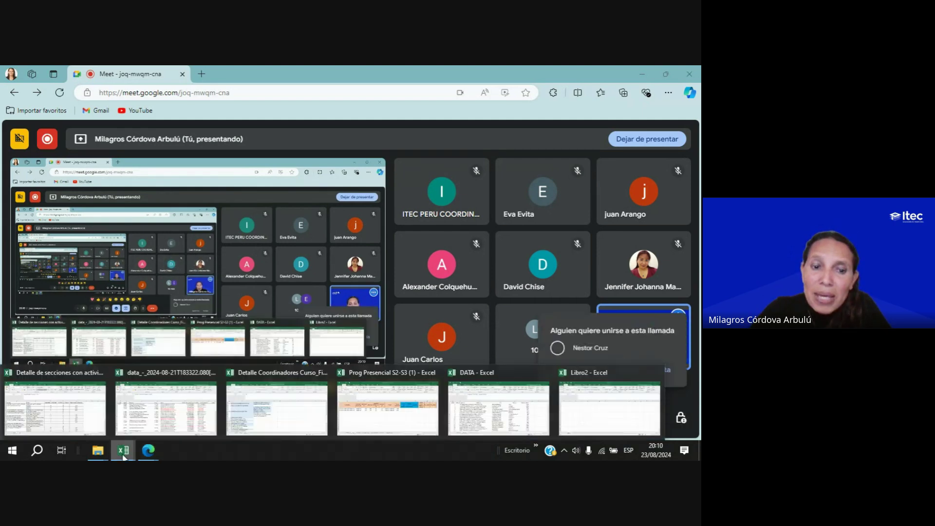
{"action": "left_click", "coordinate": [605, 410]}
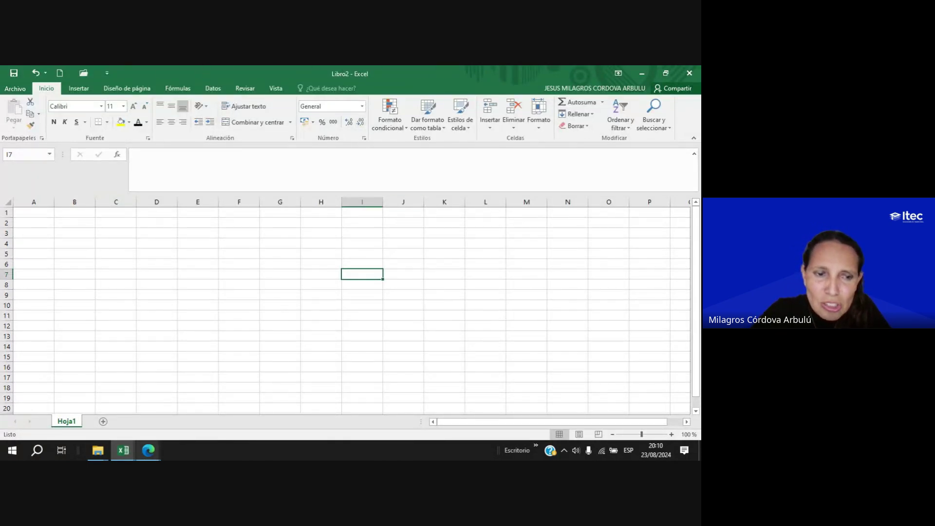
{"action": "left_click", "coordinate": [152, 455]}
{"action": "left_click", "coordinate": [108, 407]}
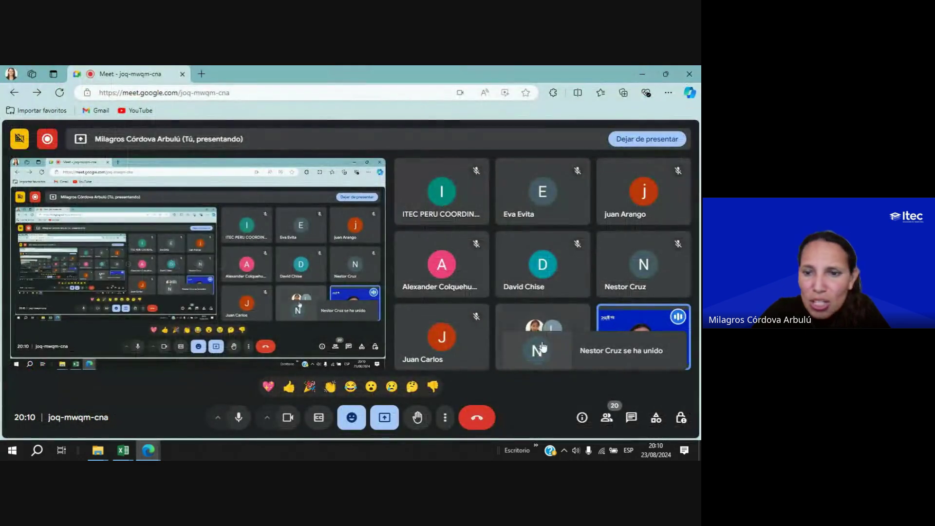
{"action": "left_click", "coordinate": [606, 418]}
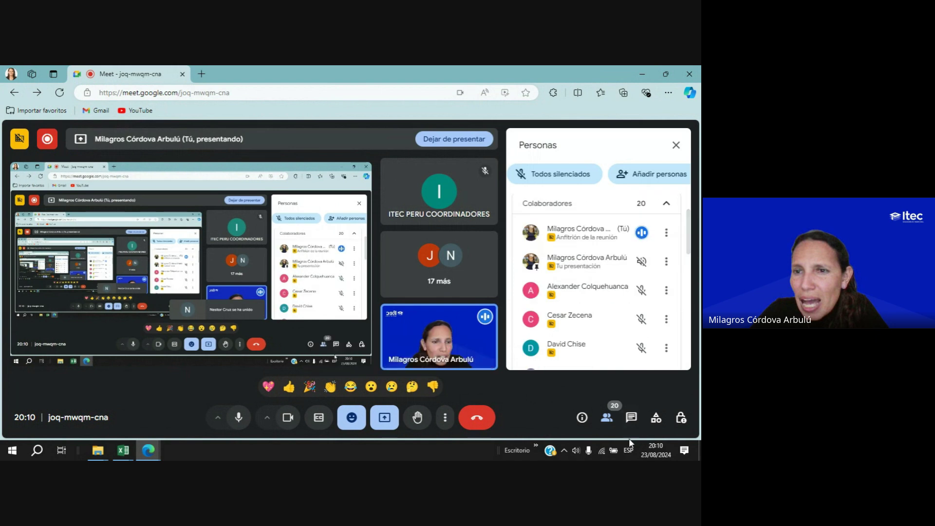
{"action": "left_click", "coordinate": [631, 418]}
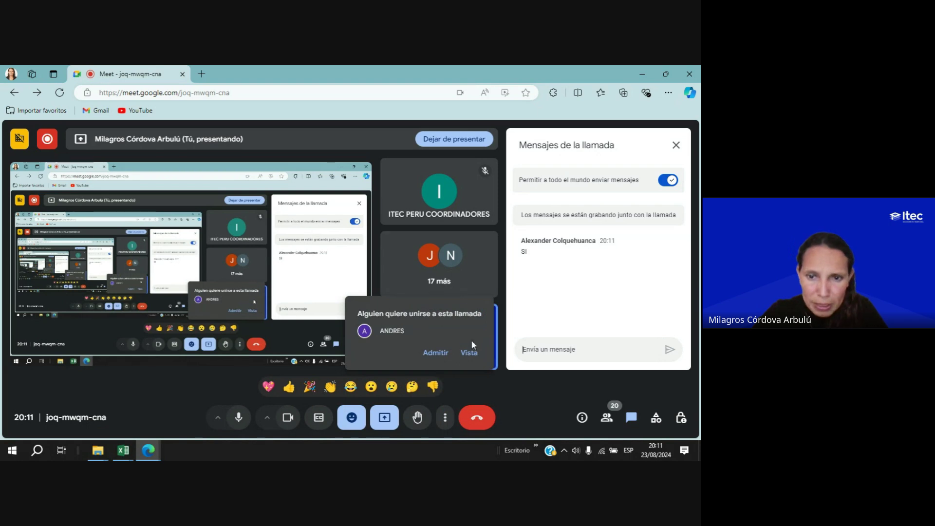
{"action": "left_click", "coordinate": [435, 352]}
Switch to the Libro2 workbook in Excel and examine the ribbon's command groups from Inicio through Vista.
{"action": "mouse_move", "coordinate": [125, 456]}
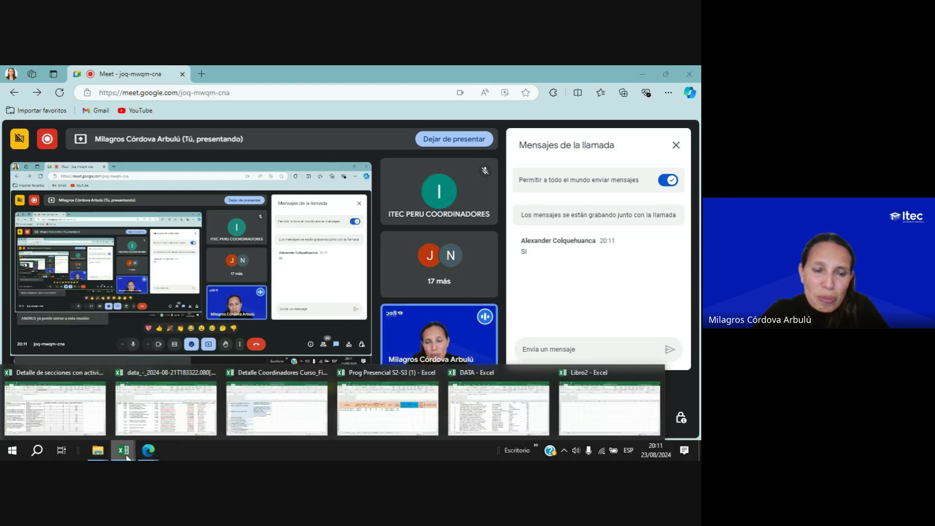
{"action": "left_click", "coordinate": [619, 422]}
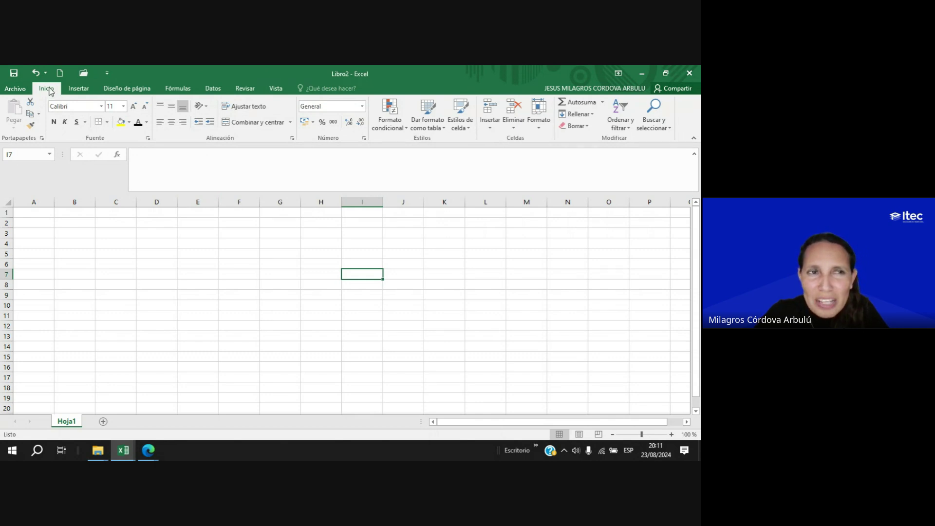
{"action": "left_click", "coordinate": [88, 90]}
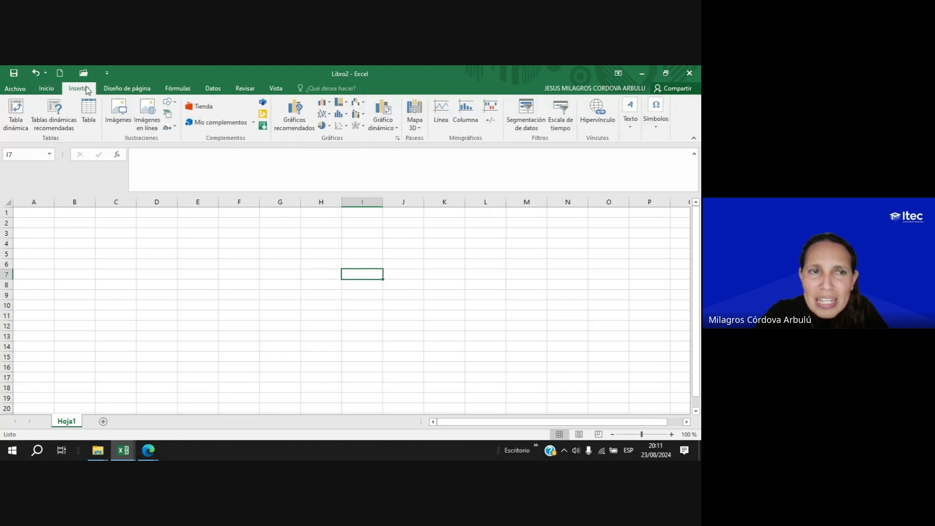
{"action": "left_click", "coordinate": [150, 92]}
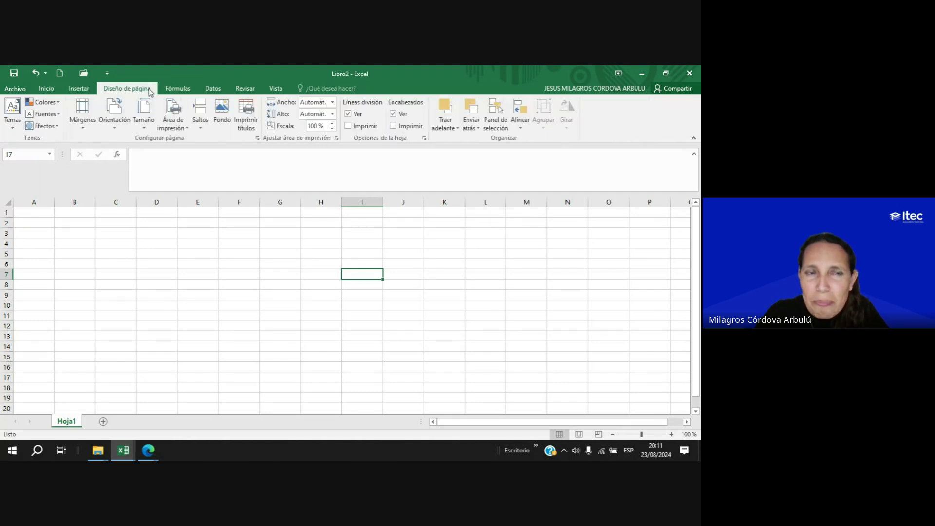
{"action": "left_click", "coordinate": [183, 92]}
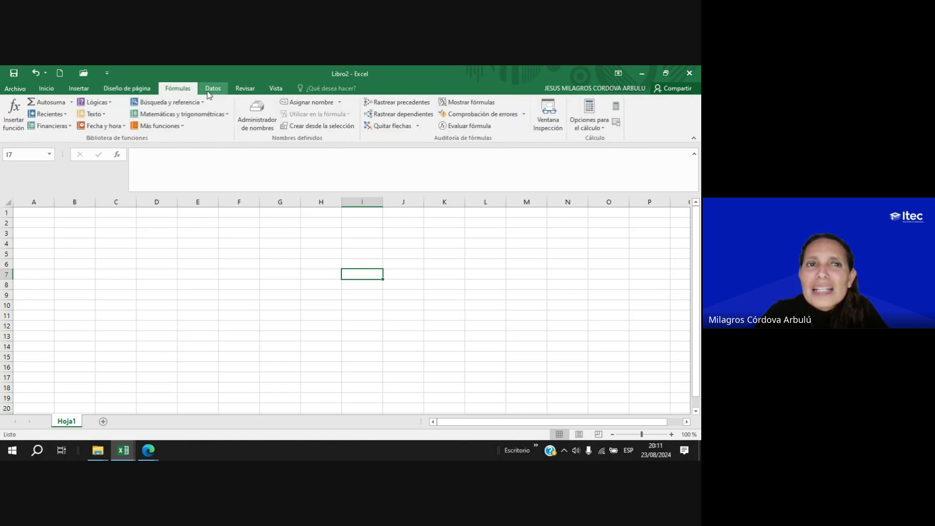
{"action": "left_click", "coordinate": [223, 93]}
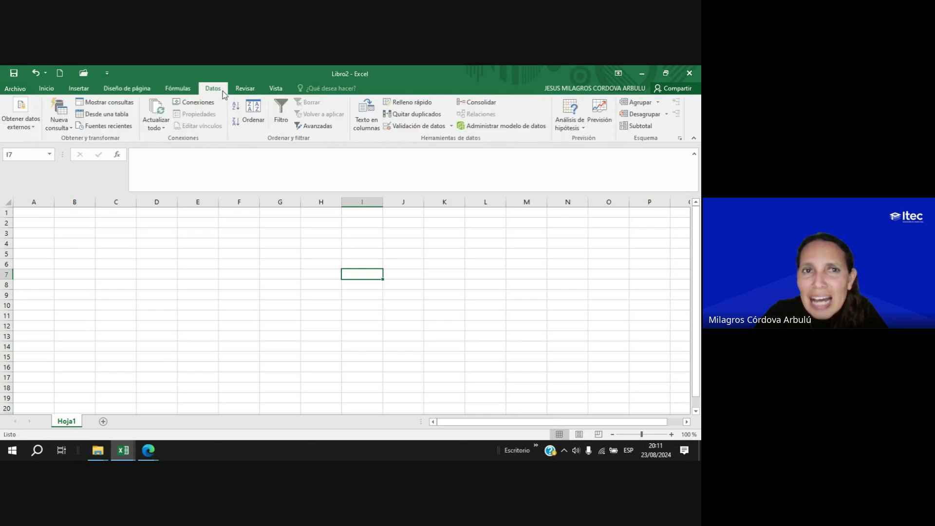
{"action": "left_click", "coordinate": [253, 90]}
{"action": "left_click", "coordinate": [279, 91]}
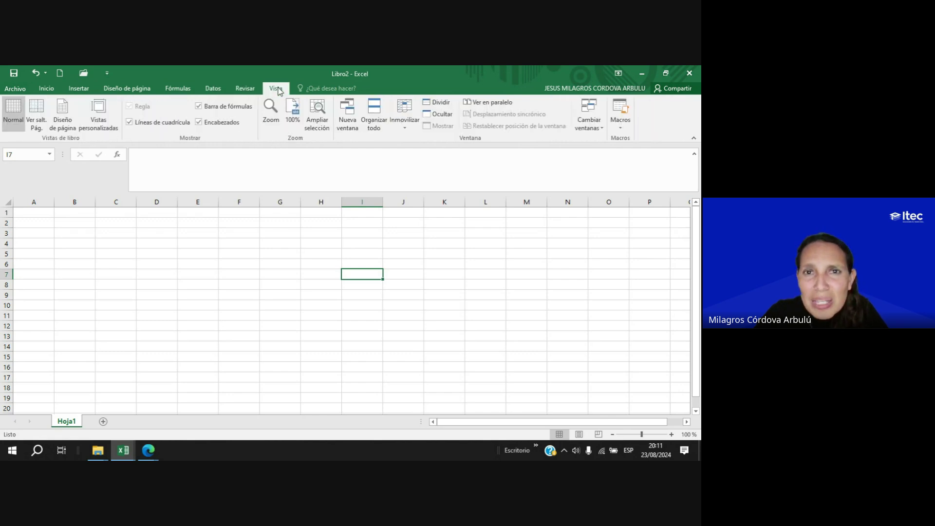
{"action": "left_click", "coordinate": [246, 89]}
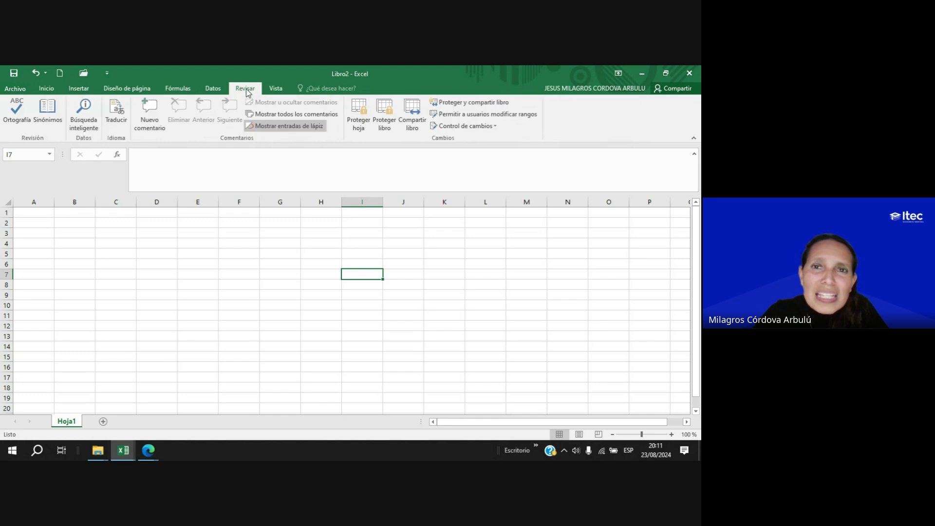
{"action": "left_click", "coordinate": [206, 89]}
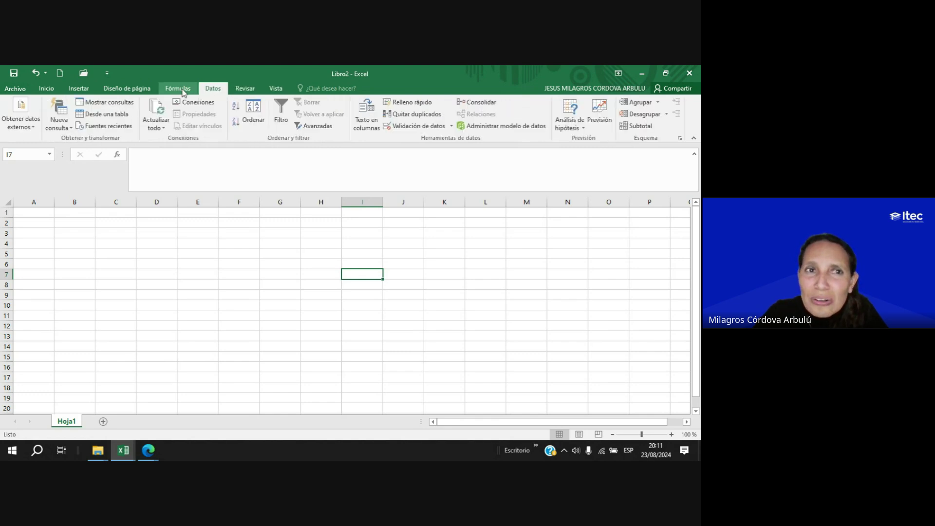
{"action": "left_click", "coordinate": [183, 92]}
{"action": "left_click", "coordinate": [127, 90]}
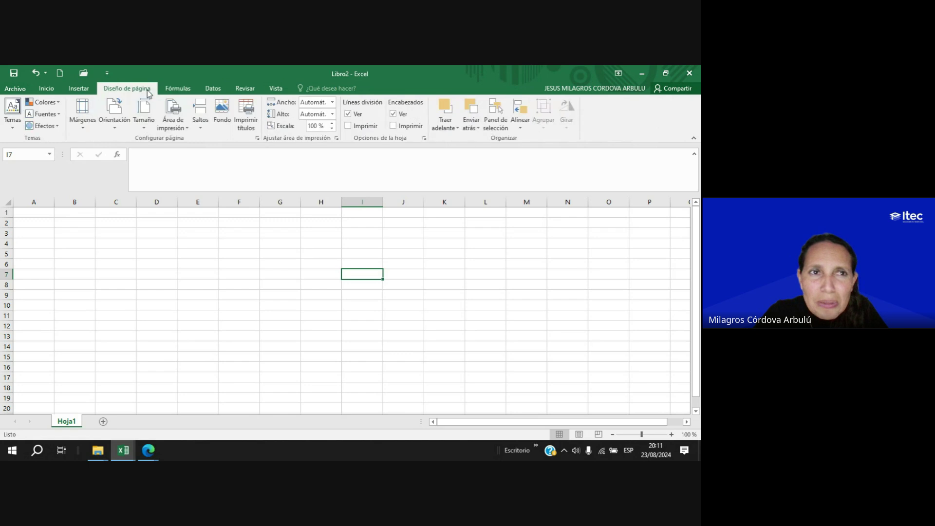
{"action": "left_click", "coordinate": [76, 91]}
{"action": "left_click", "coordinate": [46, 89]}
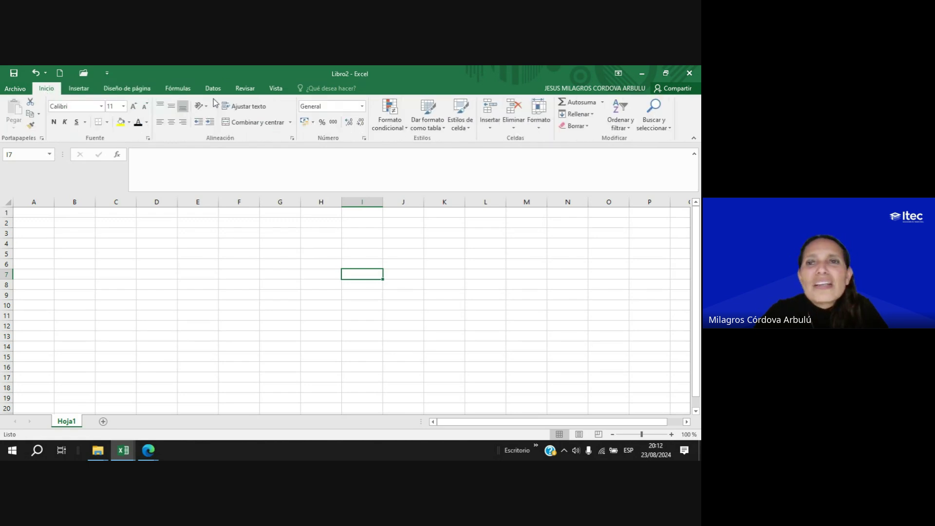
Show the macro options offered among the Vista commands.
{"action": "left_click", "coordinate": [276, 89]}
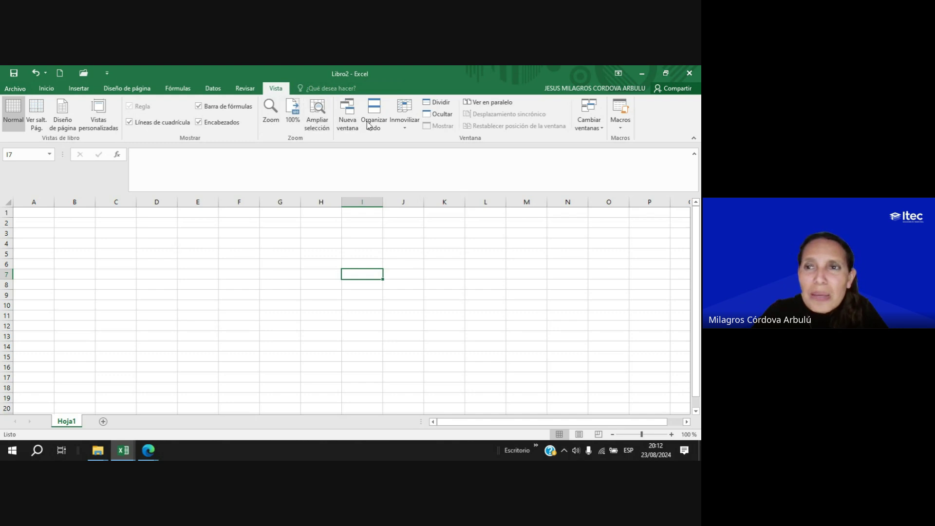
{"action": "left_click", "coordinate": [621, 126]}
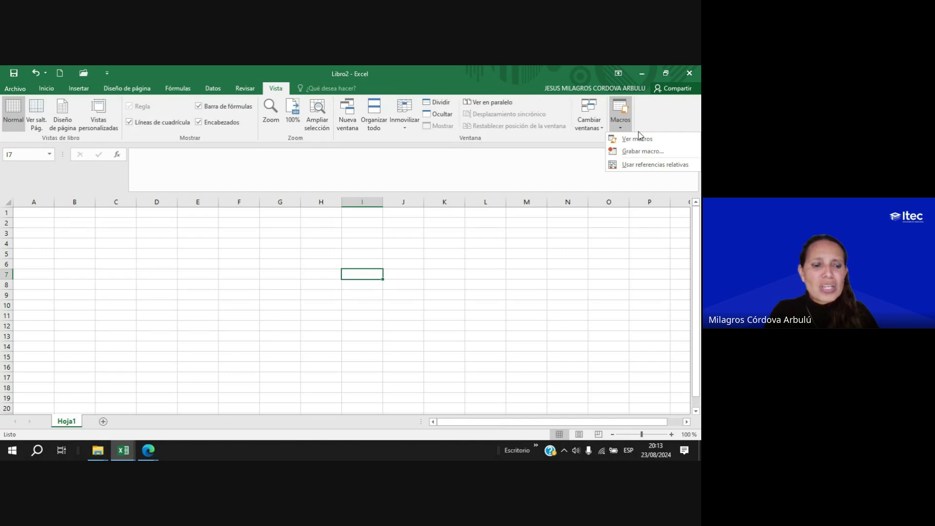
{"action": "left_click", "coordinate": [16, 87]}
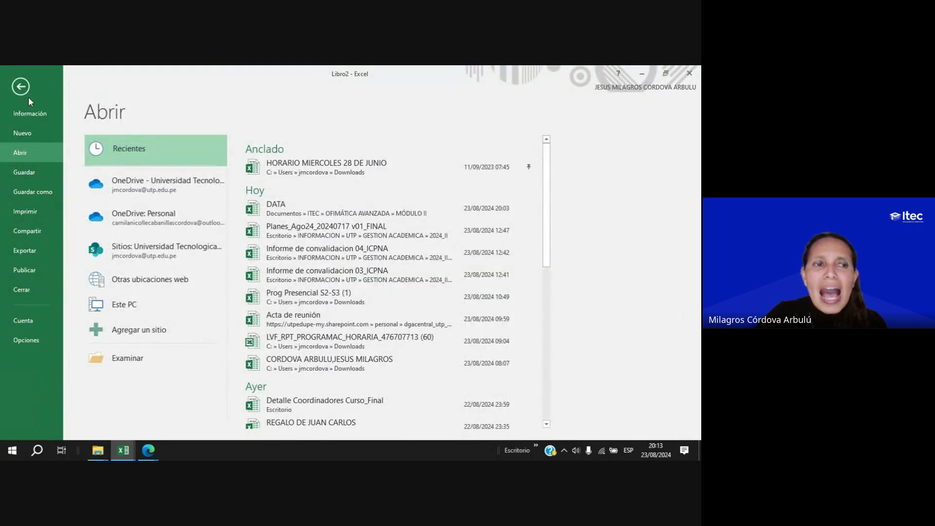
{"action": "left_click", "coordinate": [20, 87]}
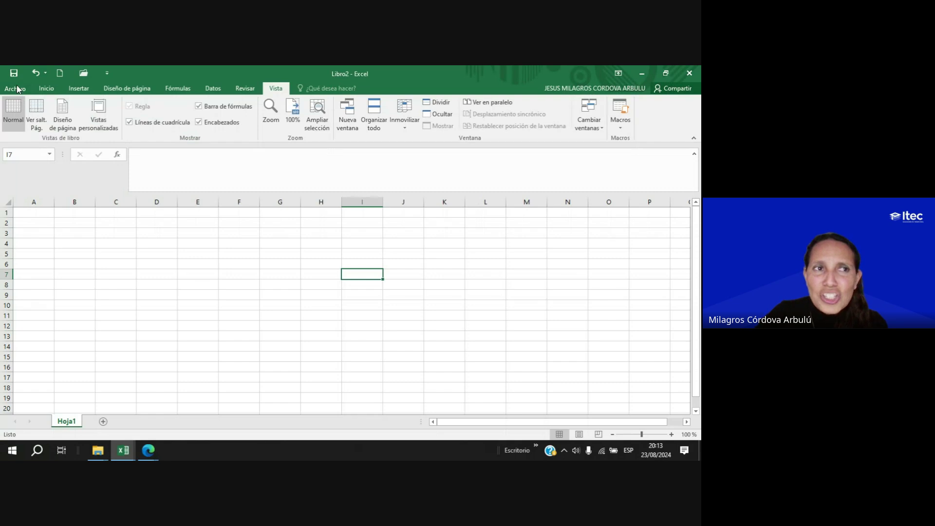
{"action": "left_click", "coordinate": [15, 89]}
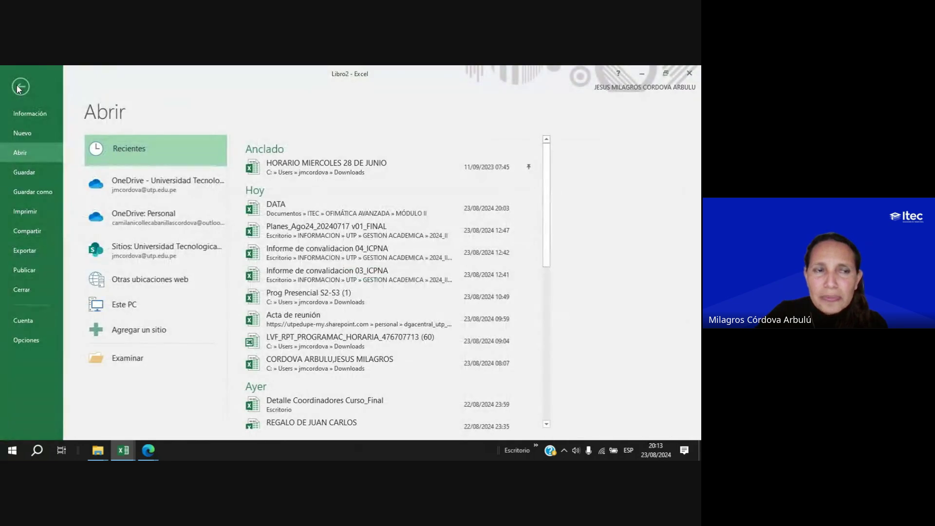
{"action": "left_click", "coordinate": [25, 343]}
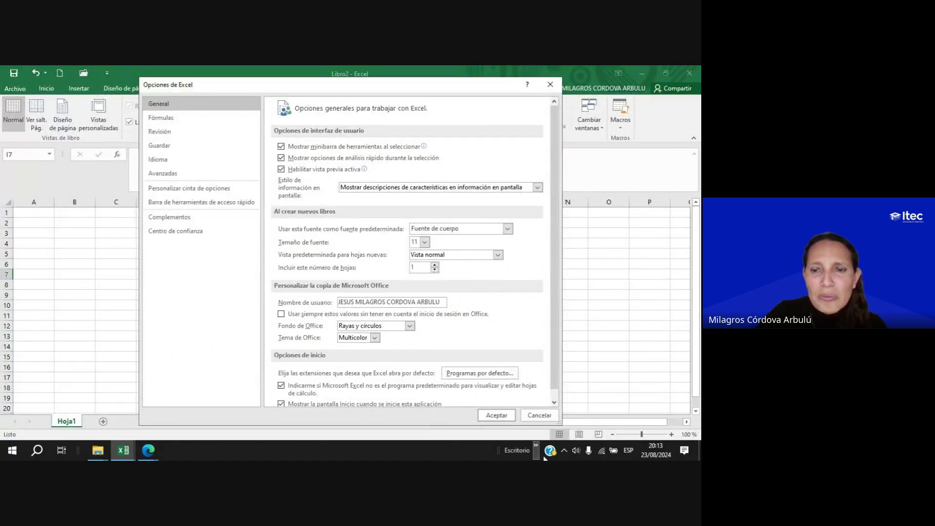
{"action": "left_click", "coordinate": [539, 415]}
Enable the Desarrollador tab among the main tabs in Excel's ribbon customization options and apply the change.
{"action": "left_click", "coordinate": [15, 88]}
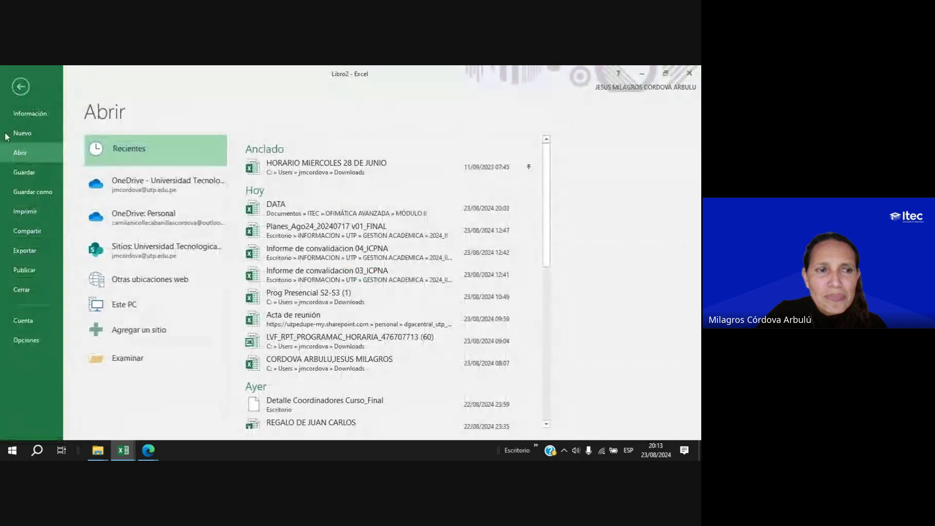
{"action": "left_click", "coordinate": [19, 340]}
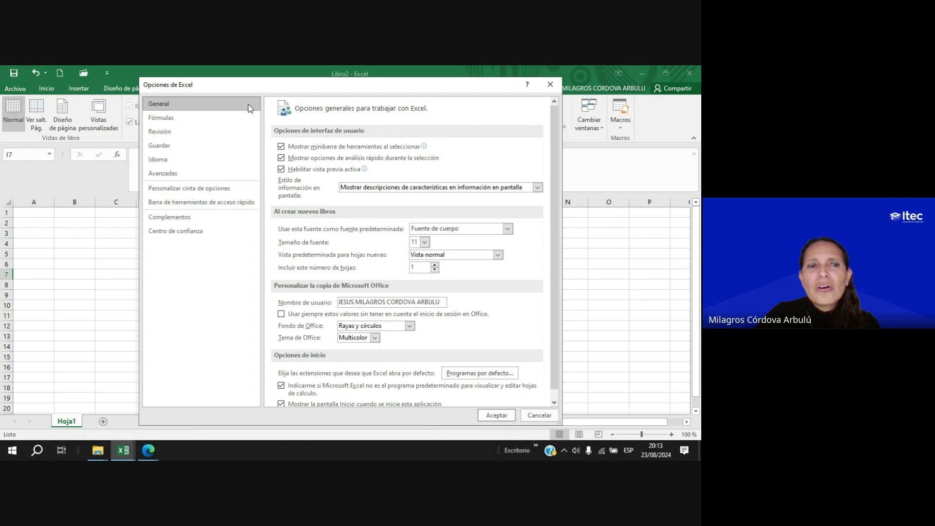
{"action": "left_click", "coordinate": [210, 189]}
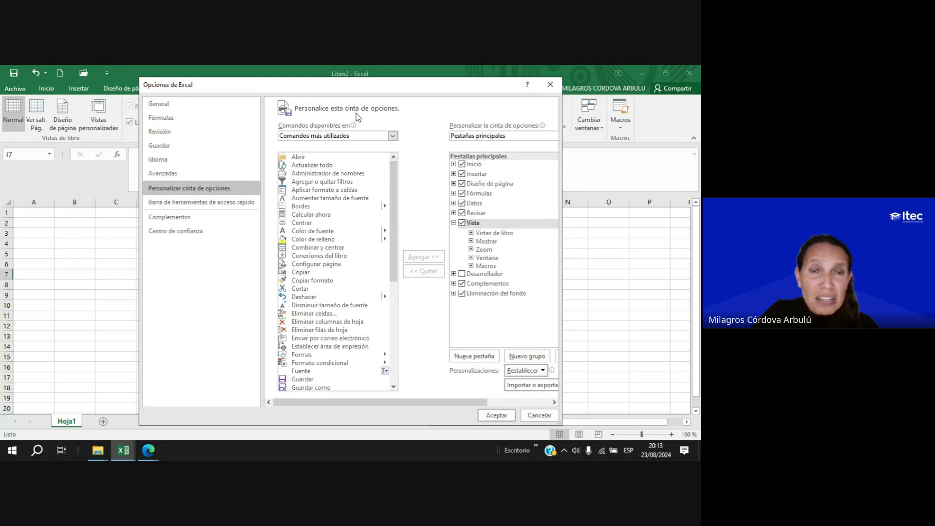
{"action": "left_click_drag", "start_coordinate": [271, 114], "coordinate": [271, 114]}
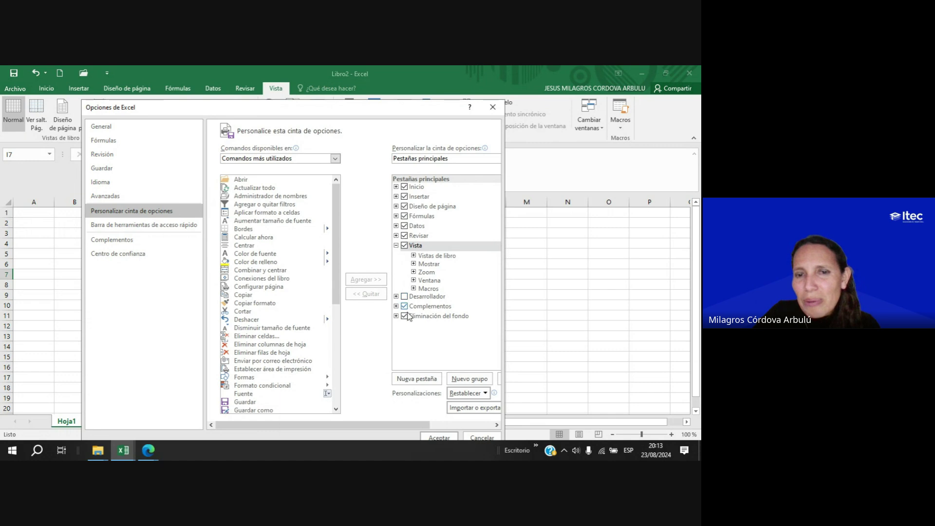
{"action": "left_click", "coordinate": [405, 297]}
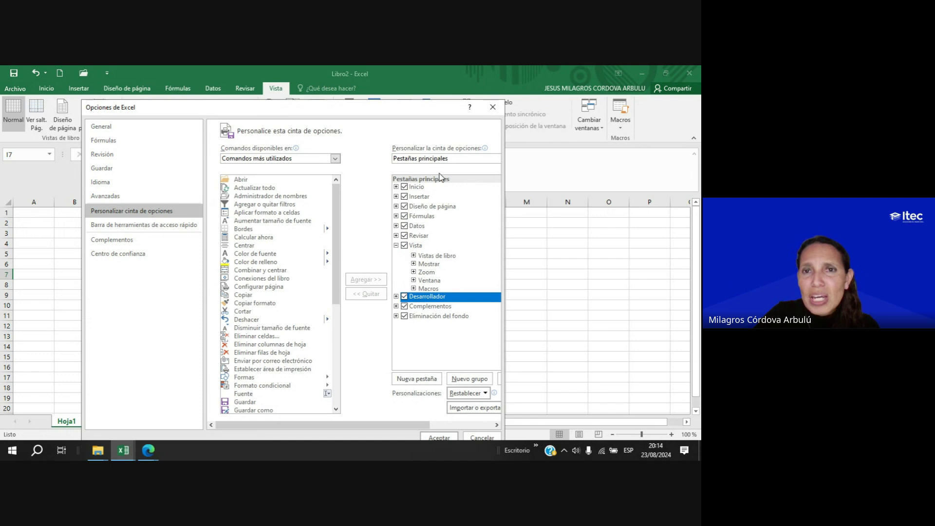
{"action": "left_click_drag", "start_coordinate": [432, 113], "coordinate": [467, 88]}
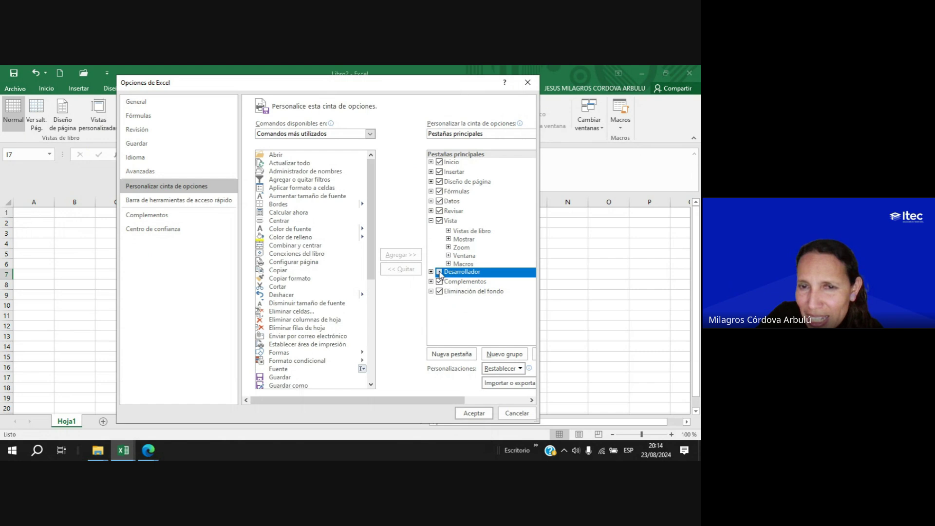
{"action": "left_click", "coordinate": [474, 413]}
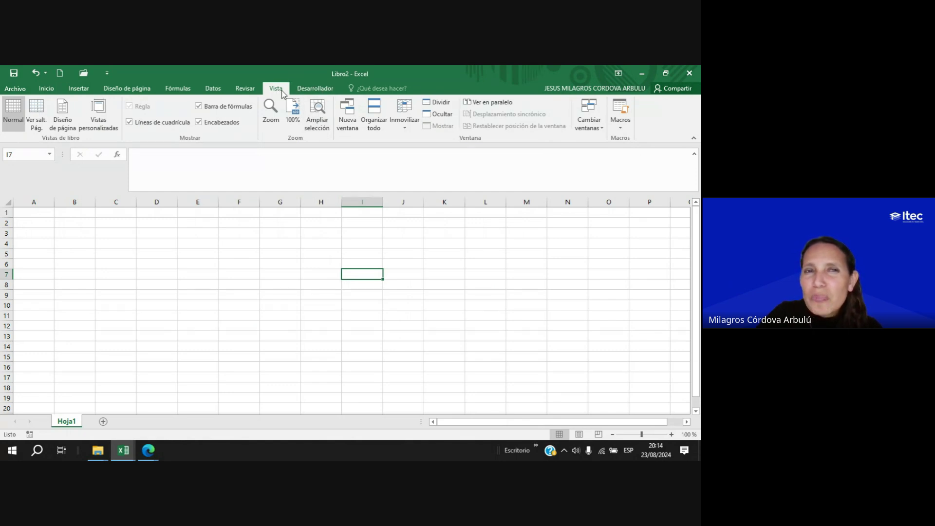
Examine the code, add-in and control commands under Desarrollador and return to the Vista commands.
{"action": "left_click", "coordinate": [312, 91]}
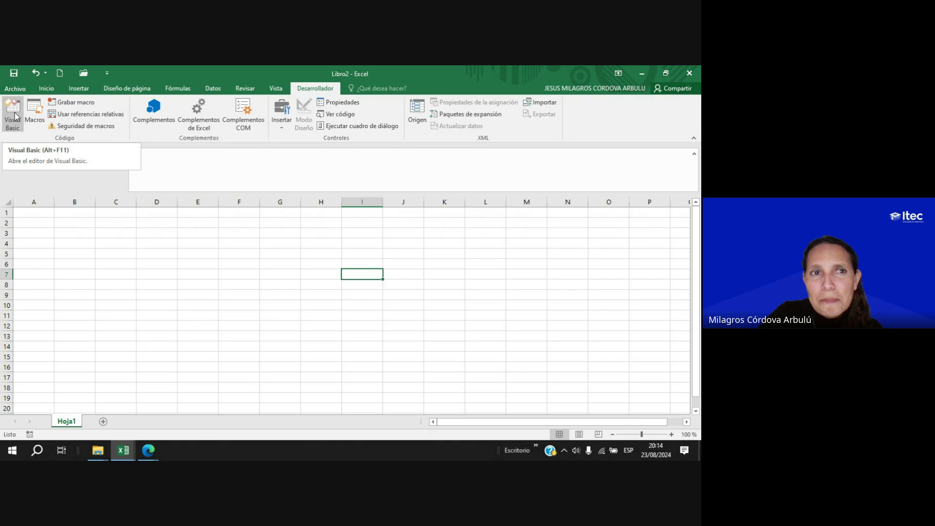
{"action": "left_click", "coordinate": [277, 303]}
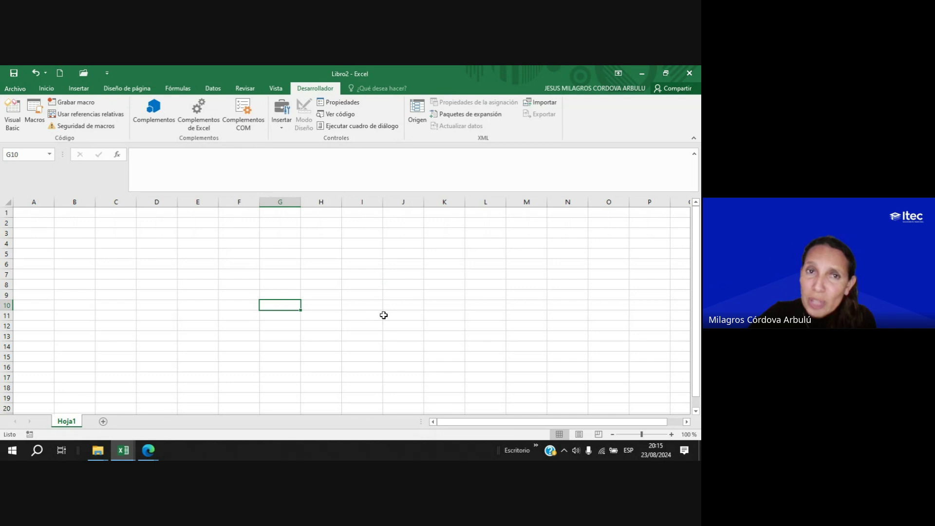
{"action": "left_click", "coordinate": [276, 88]}
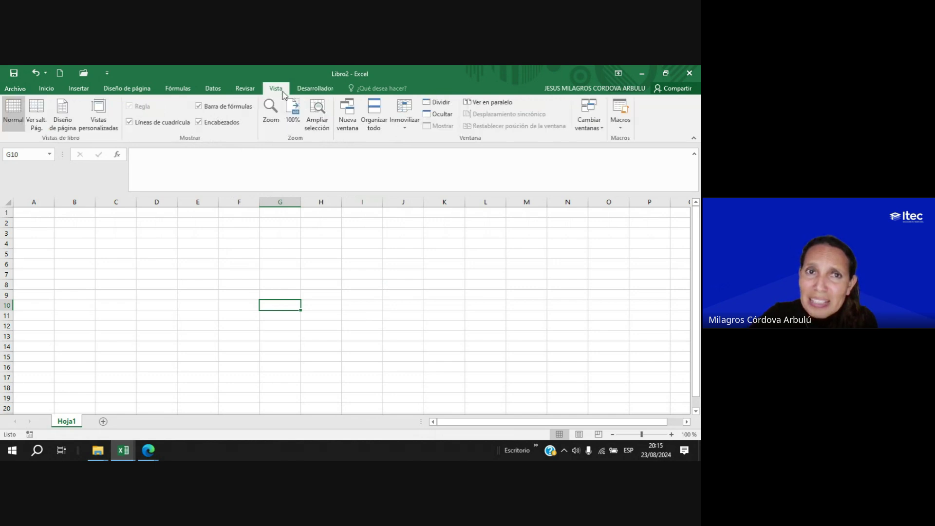
Show the macro options offered under Vista and return to the Desarrollador commands.
{"action": "left_click", "coordinate": [620, 126]}
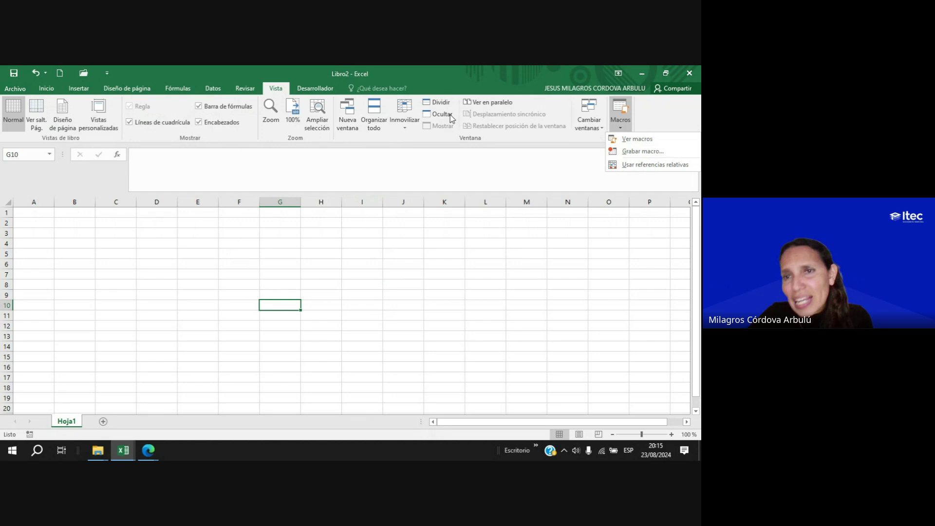
{"action": "left_click", "coordinate": [637, 139]}
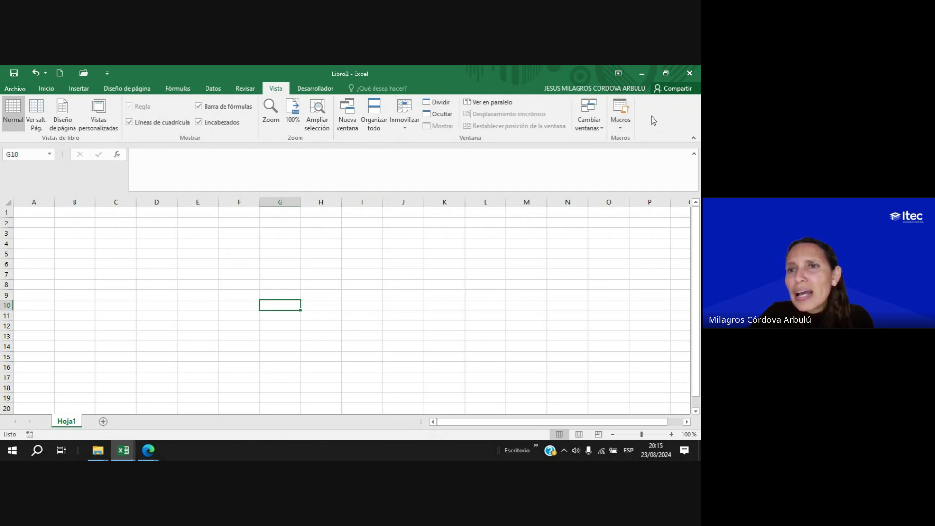
{"action": "left_click", "coordinate": [623, 127]}
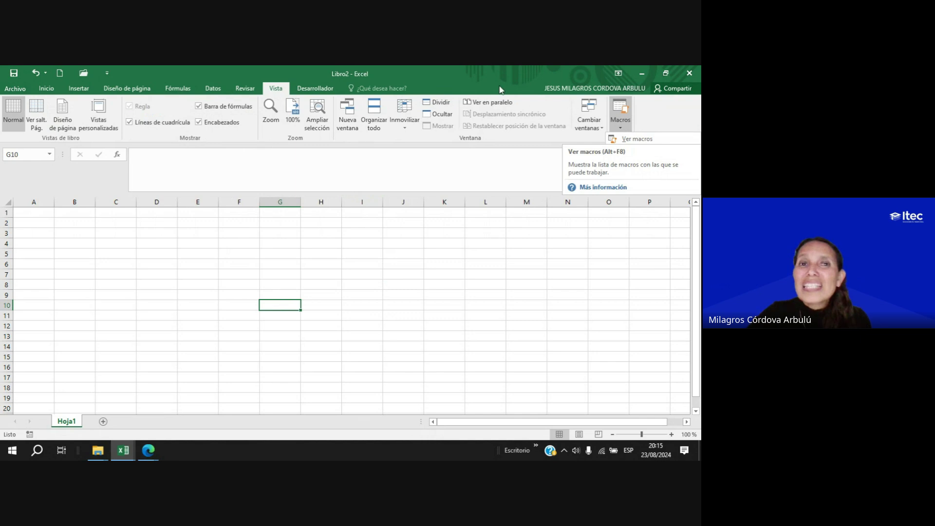
{"action": "left_click", "coordinate": [316, 90]}
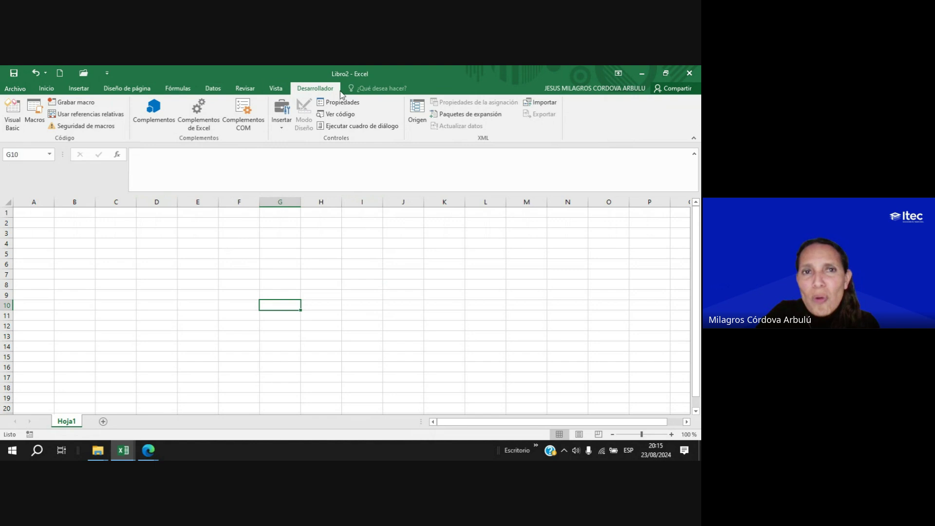
{"action": "left_click", "coordinate": [176, 254]}
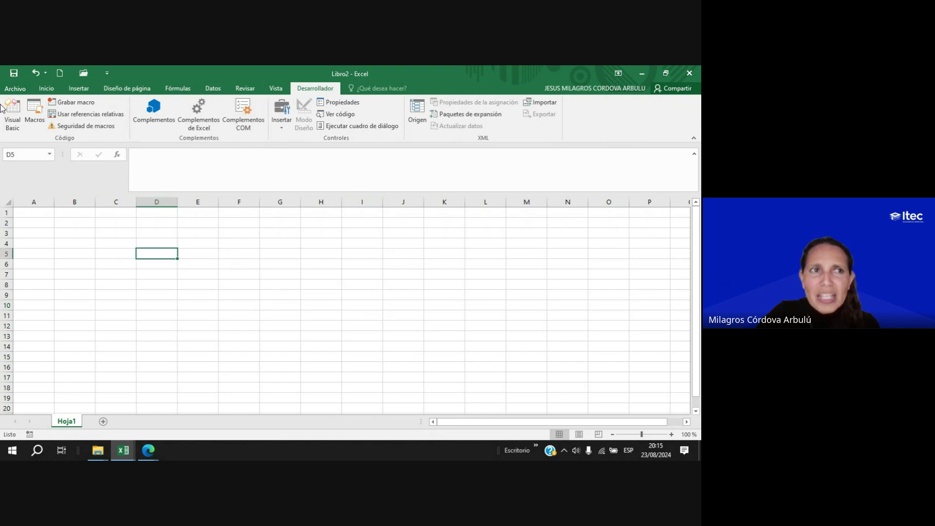
Review the Desarrollador entry among the main tabs in Excel's ribbon customization options and accept the dialog.
{"action": "left_click", "coordinate": [16, 88]}
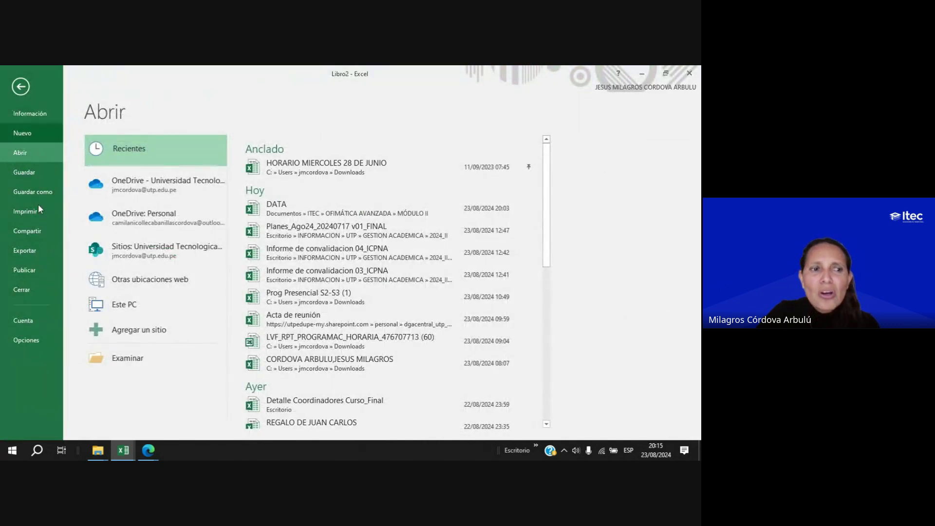
{"action": "left_click", "coordinate": [36, 346]}
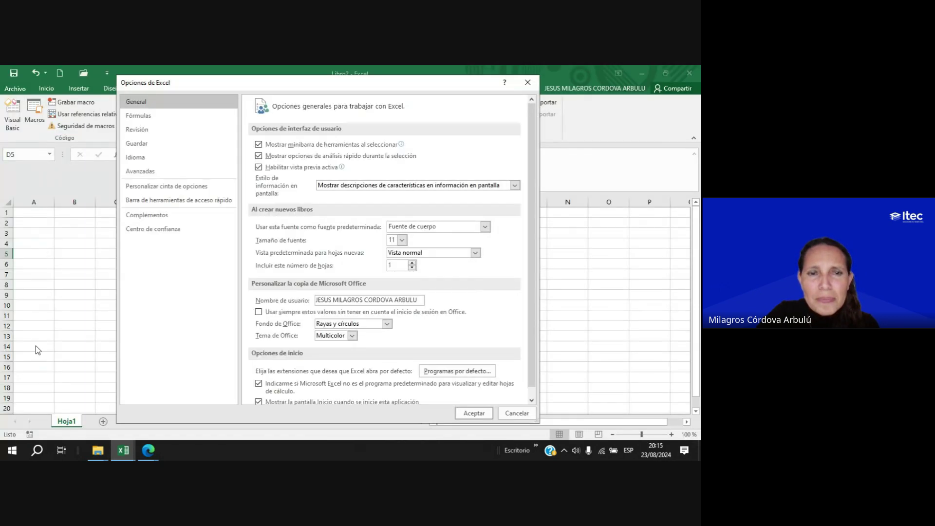
{"action": "left_click", "coordinate": [156, 187]}
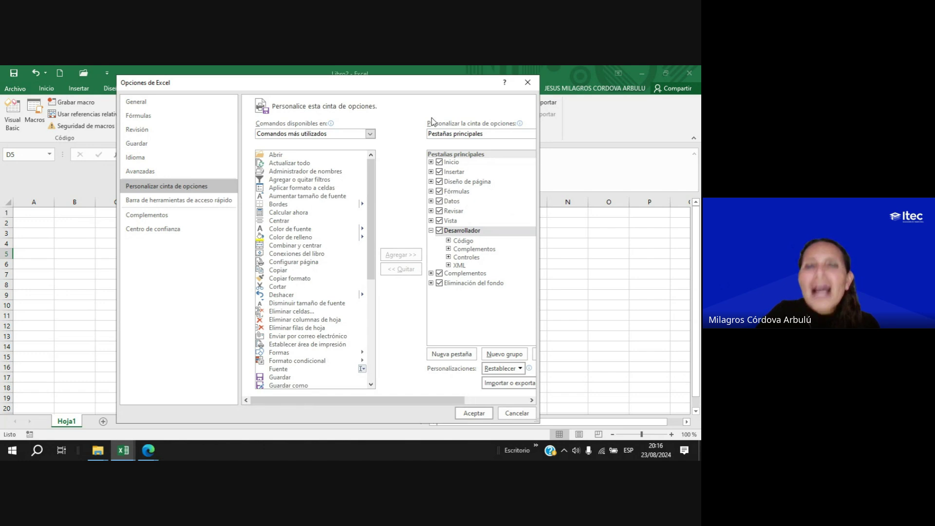
{"action": "left_click", "coordinate": [445, 234]}
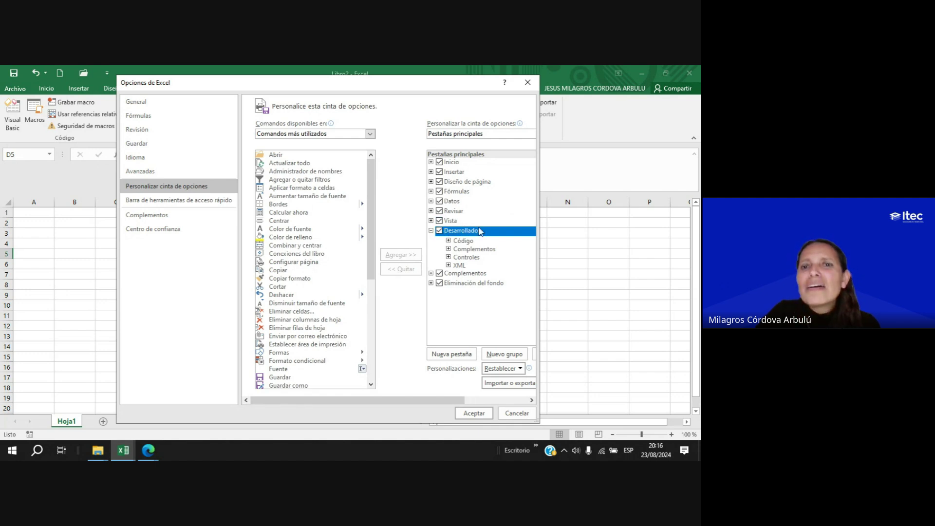
{"action": "left_click", "coordinate": [474, 412]}
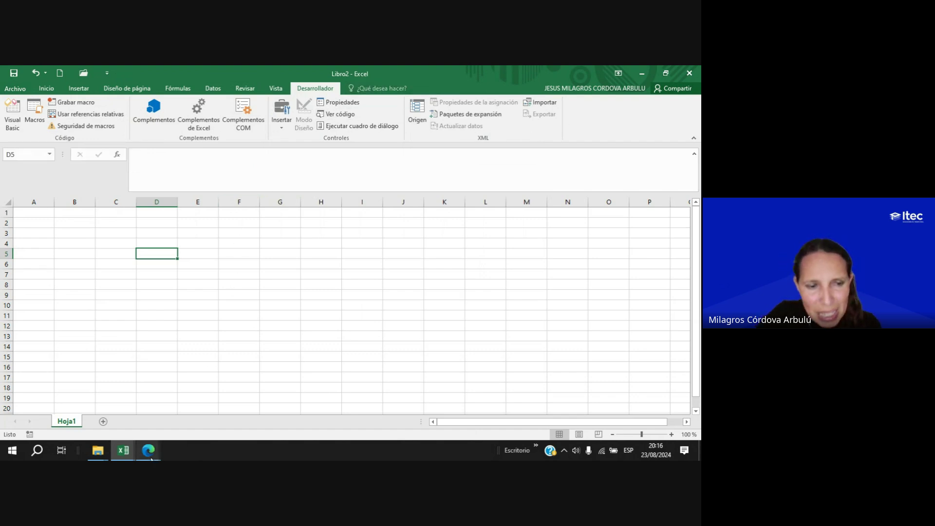
Switch to the Google Meet call in Edge, look through the whole participant list, and show the call messages.
{"action": "mouse_move", "coordinate": [151, 458]}
{"action": "left_click", "coordinate": [107, 424]}
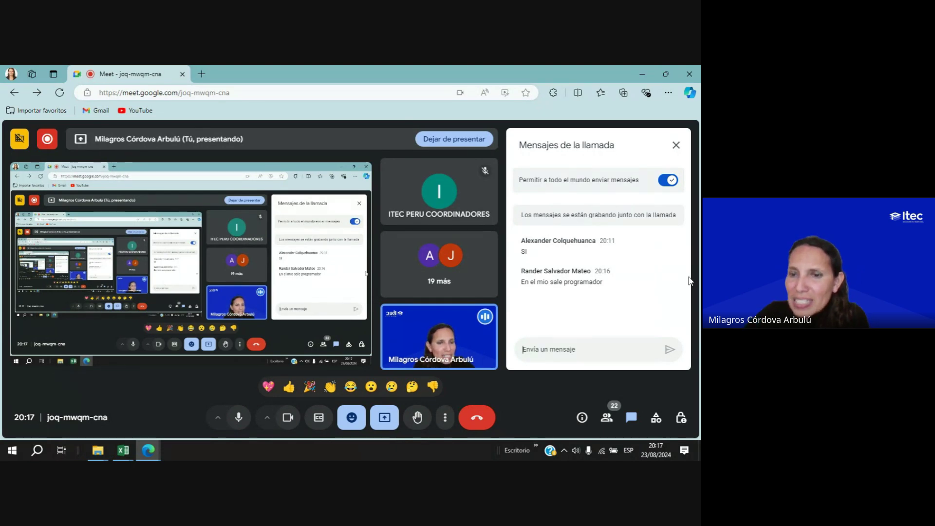
{"action": "left_click", "coordinate": [607, 417]}
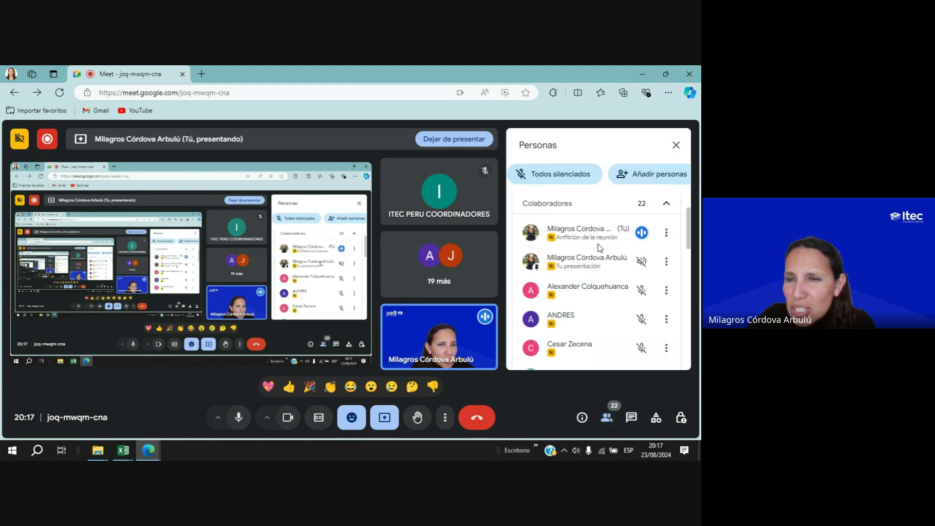
{"action": "scroll", "coordinate": [604, 297], "scroll_direction": "down", "scroll_amount": 1}
{"action": "scroll", "coordinate": [606, 302], "scroll_direction": "down", "scroll_amount": 2}
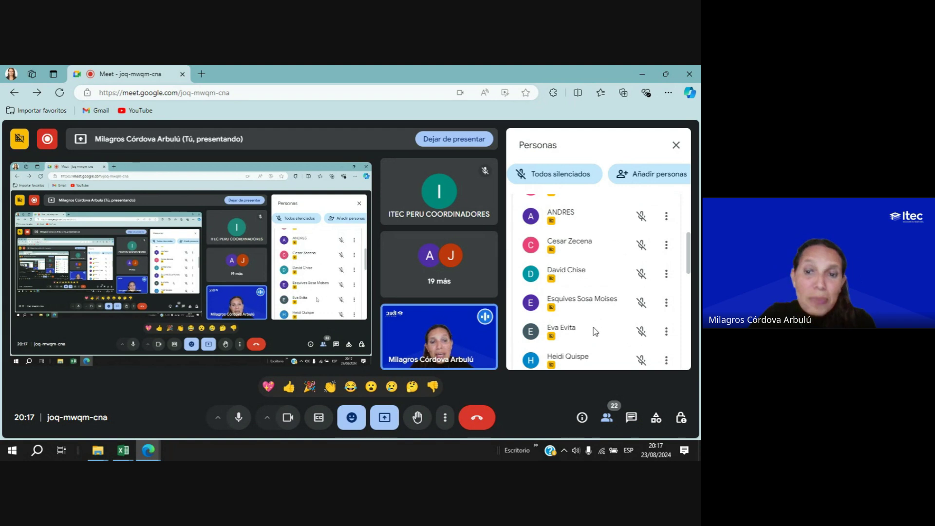
{"action": "scroll", "coordinate": [595, 331], "scroll_direction": "down", "scroll_amount": 3}
{"action": "scroll", "coordinate": [592, 322], "scroll_direction": "down", "scroll_amount": 2}
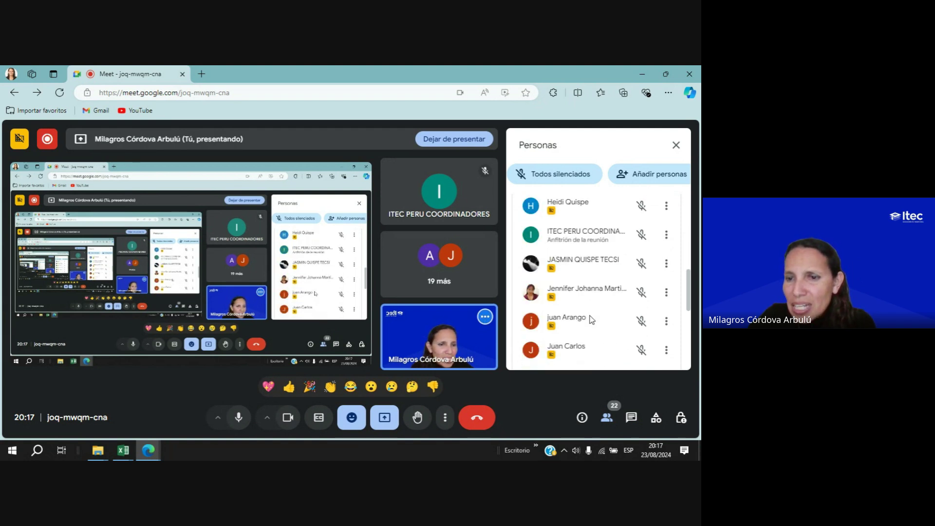
{"action": "scroll", "coordinate": [592, 322], "scroll_direction": "down", "scroll_amount": 2}
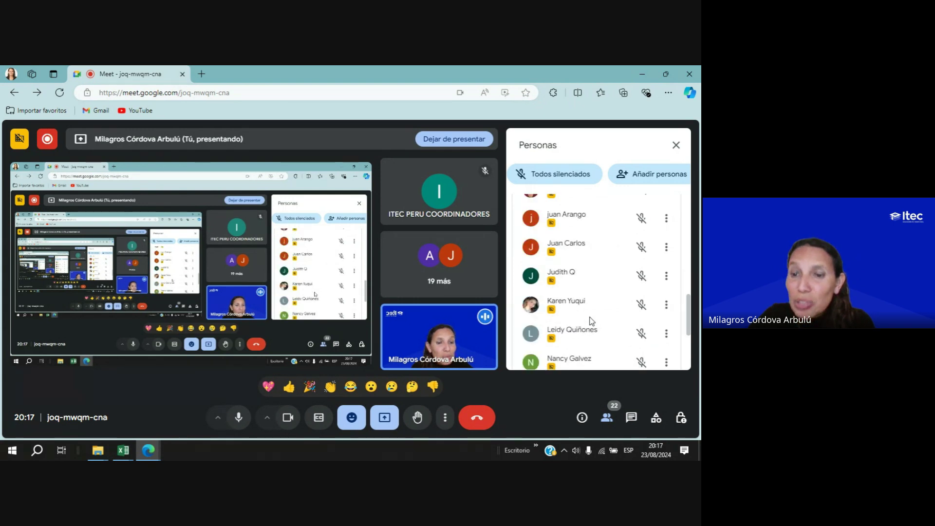
{"action": "scroll", "coordinate": [592, 321], "scroll_direction": "down", "scroll_amount": 3}
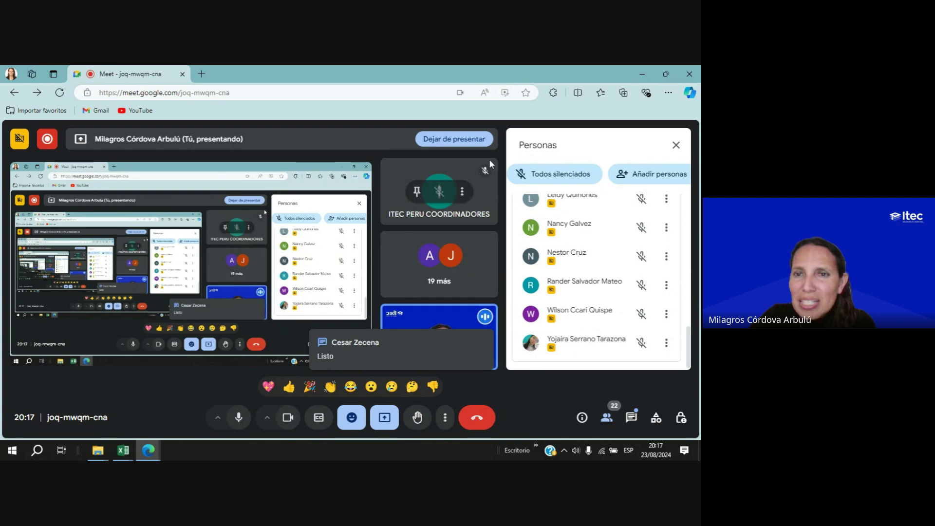
{"action": "left_click", "coordinate": [676, 145]}
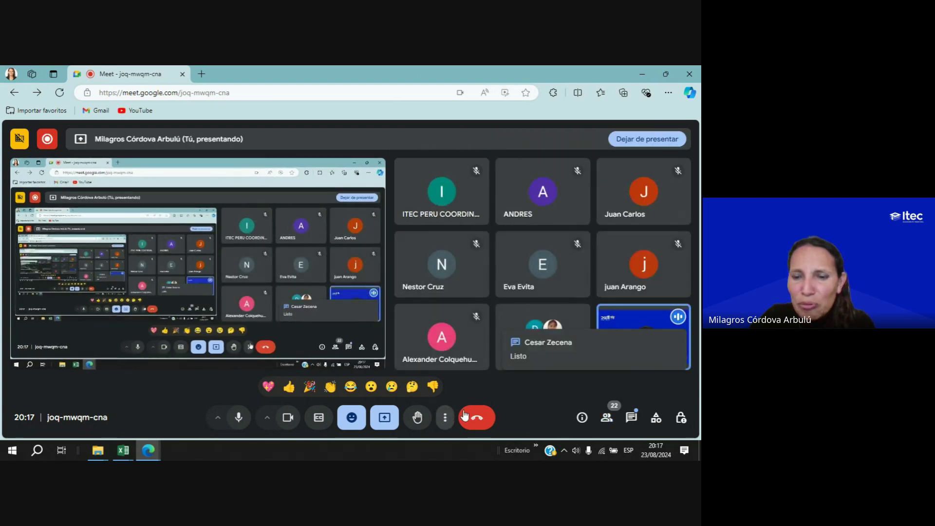
{"action": "left_click", "coordinate": [631, 417]}
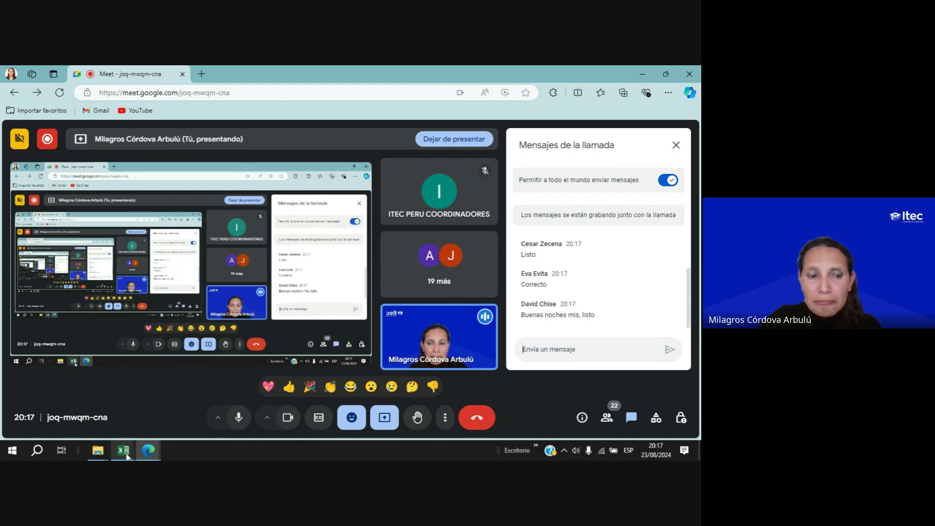
Switch to the DATA workbook in Excel and select the whole table on DATA 02, from the Código header to the last Total de ventas row.
{"action": "mouse_move", "coordinate": [123, 450]}
{"action": "left_click", "coordinate": [496, 429]}
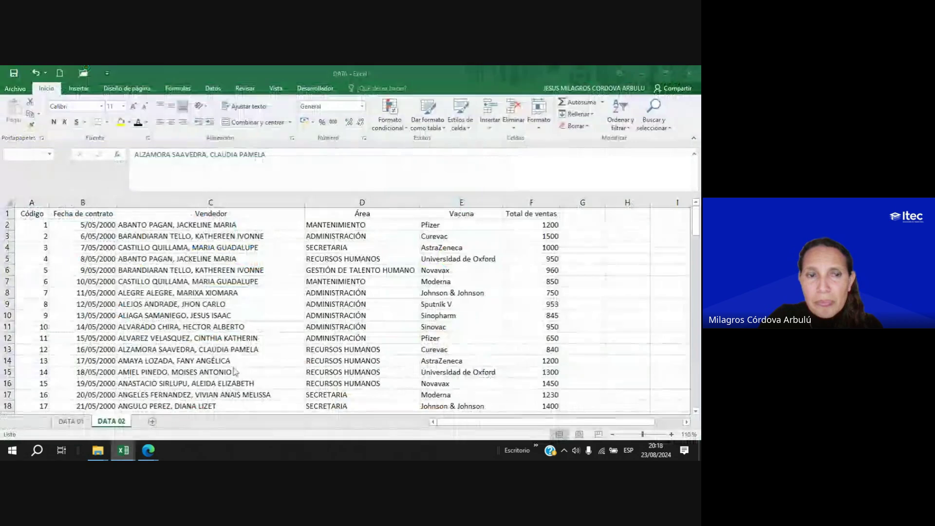
{"action": "left_click", "coordinate": [91, 259]}
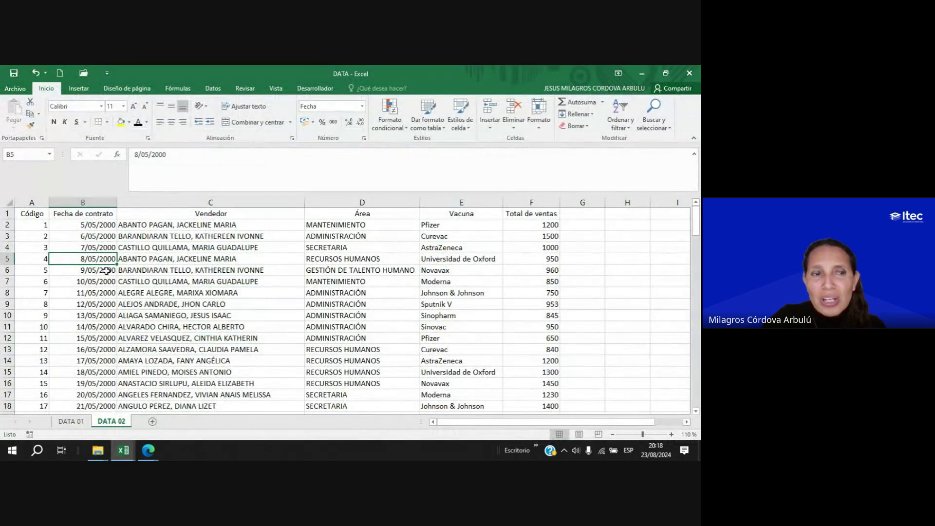
{"action": "left_click", "coordinate": [31, 213]}
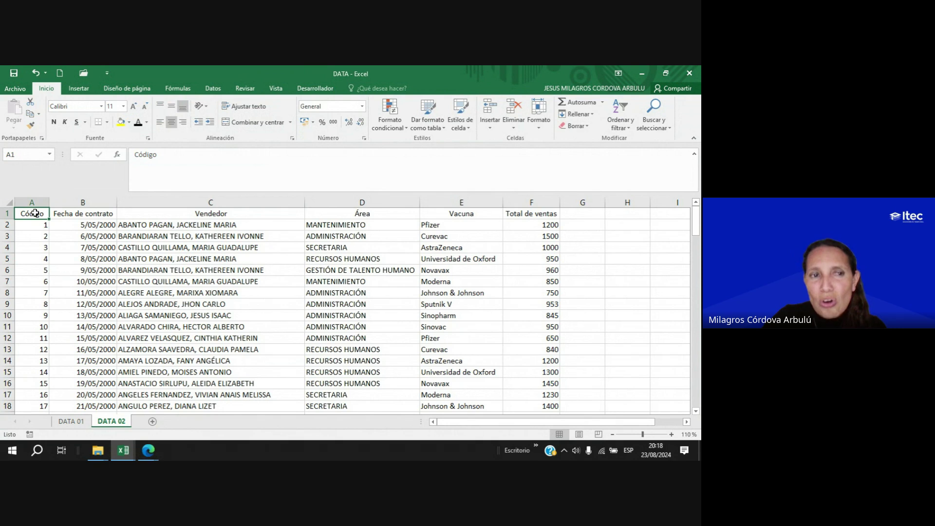
{"action": "left_click_drag", "start_coordinate": [34, 213], "coordinate": [529, 216]}
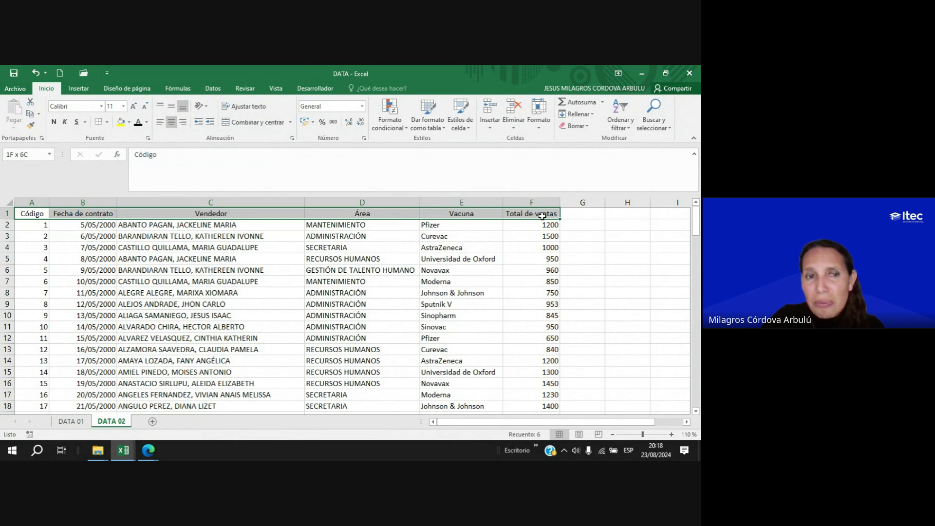
{"action": "left_click_drag", "start_coordinate": [542, 216], "coordinate": [555, 411]}
{"action": "left_click_drag", "start_coordinate": [556, 445], "coordinate": [542, 408]}
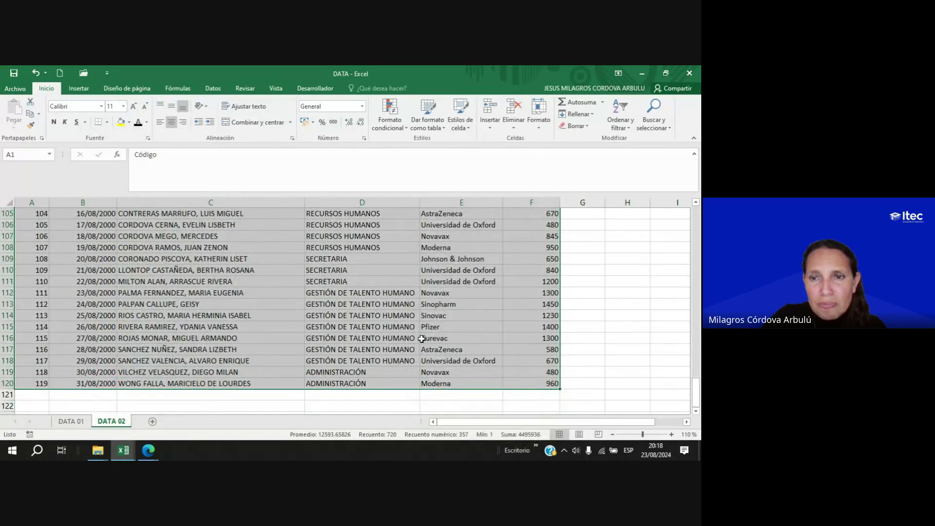
{"action": "scroll", "coordinate": [542, 407], "scroll_direction": "up", "scroll_amount": 12}
{"action": "left_click_drag", "start_coordinate": [695, 336], "coordinate": [696, 215]}
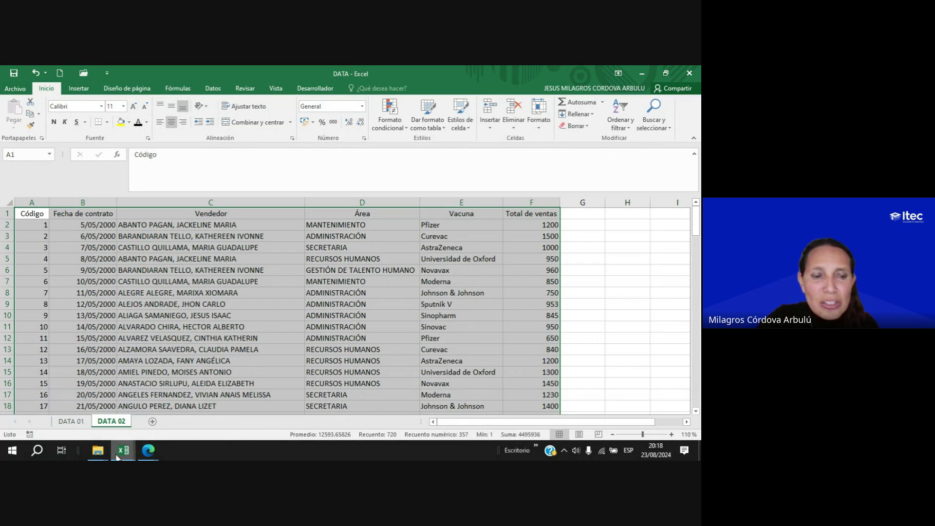
Look at the blank Hoja1 sheet in the Libro2 workbook and return to the DATA workbook.
{"action": "left_click", "coordinate": [133, 453]}
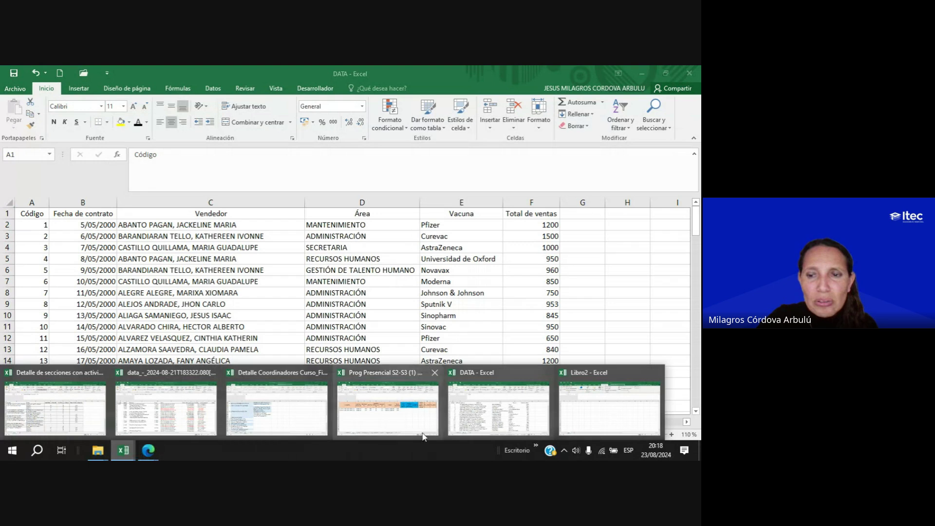
{"action": "left_click", "coordinate": [606, 406]}
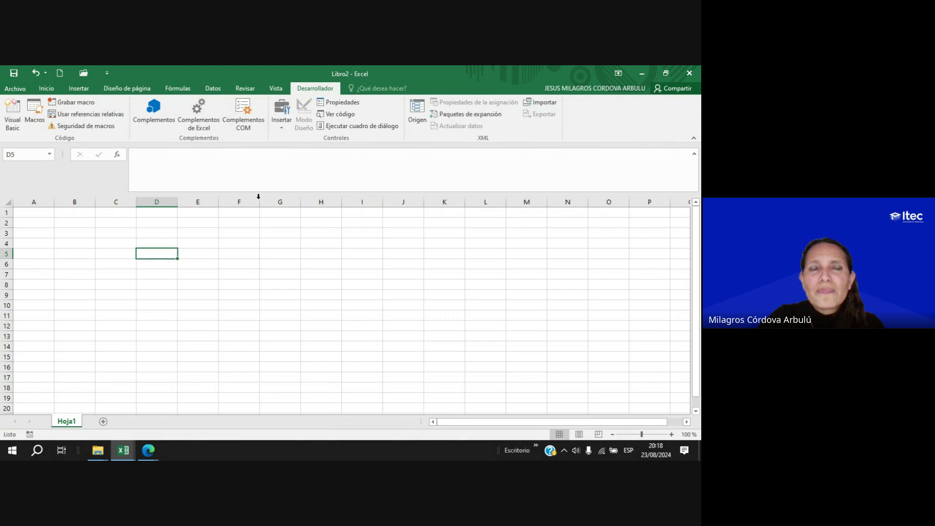
{"action": "left_click", "coordinate": [189, 306]}
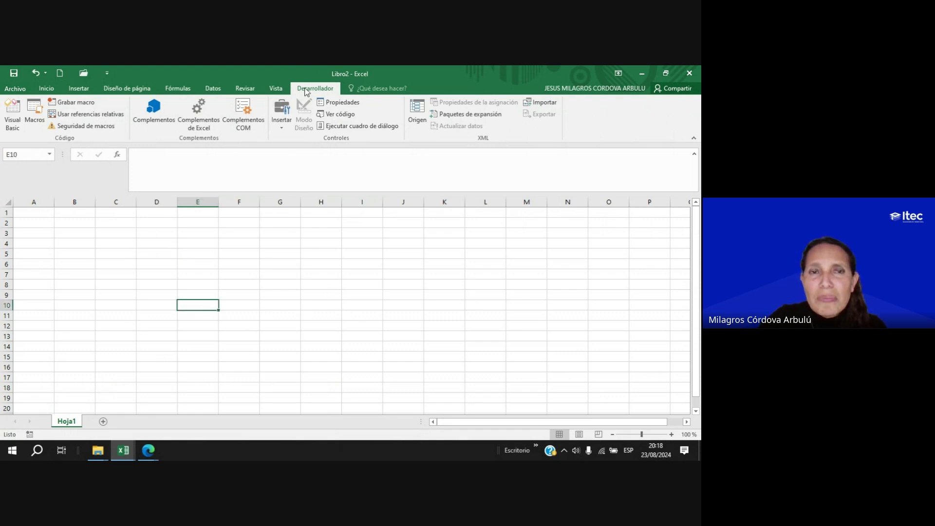
{"action": "left_click", "coordinate": [124, 450]}
{"action": "left_click", "coordinate": [498, 409]}
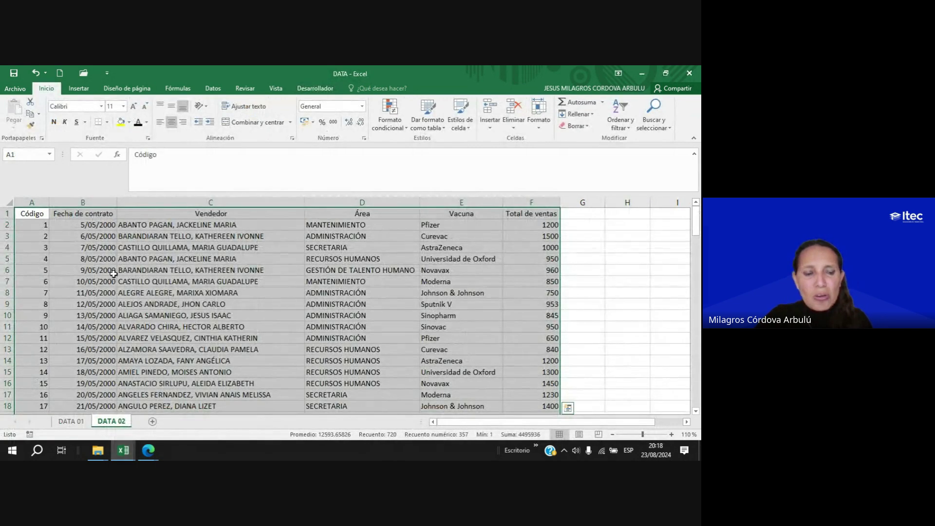
Copy the whole DATA 02 table and paste it into Hoja1 of the Libro2 workbook, starting at cell A1.
{"action": "key", "text": "ctrl+a"}
{"action": "key", "text": "ctrl+c"}
{"action": "left_click", "coordinate": [123, 450]}
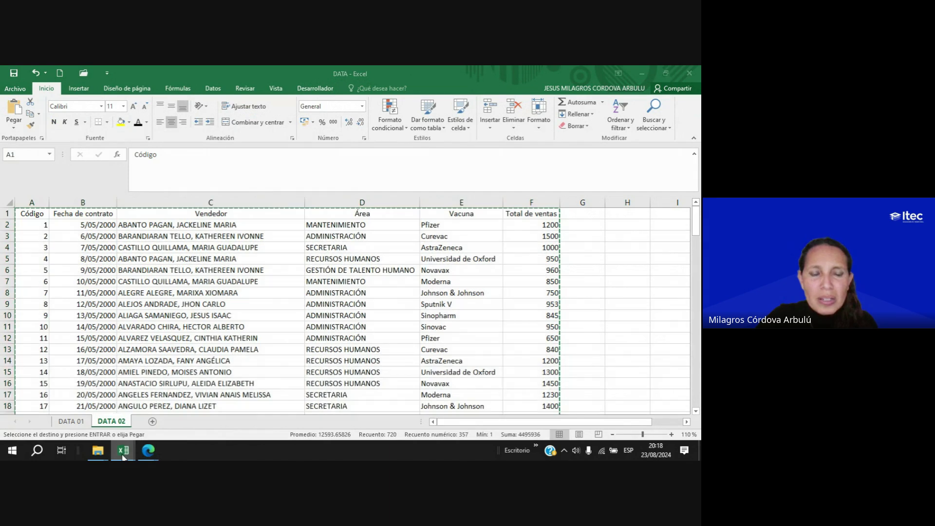
{"action": "left_click", "coordinate": [601, 409]}
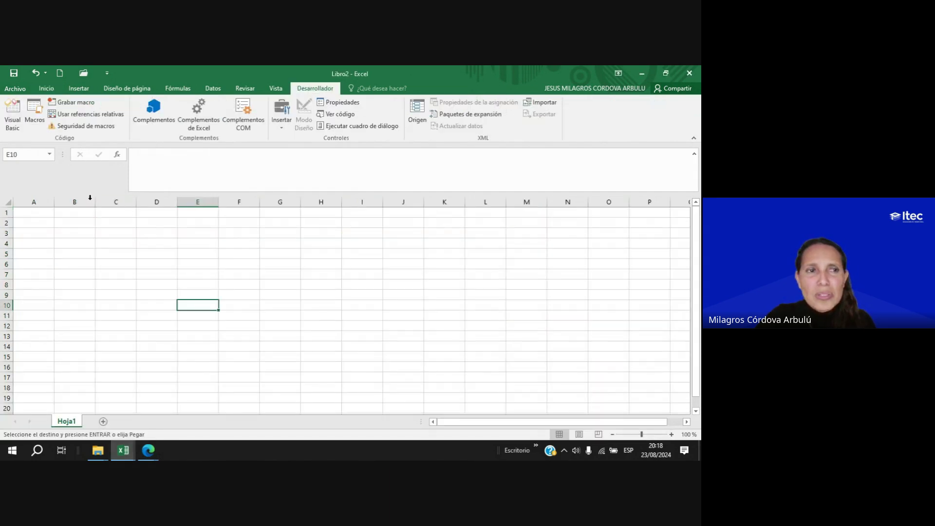
{"action": "left_click", "coordinate": [30, 216]}
{"action": "key", "text": "ctrl+v"}
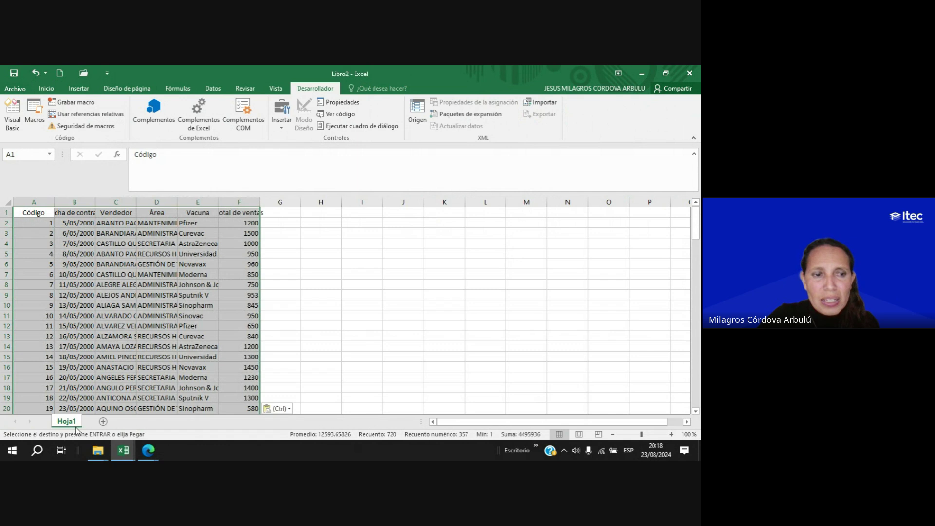
Add two new sheets to Libro2, paste the copied table into each at A1, and return to Hoja1.
{"action": "left_click", "coordinate": [104, 421]}
{"action": "key", "text": "ctrl+v"}
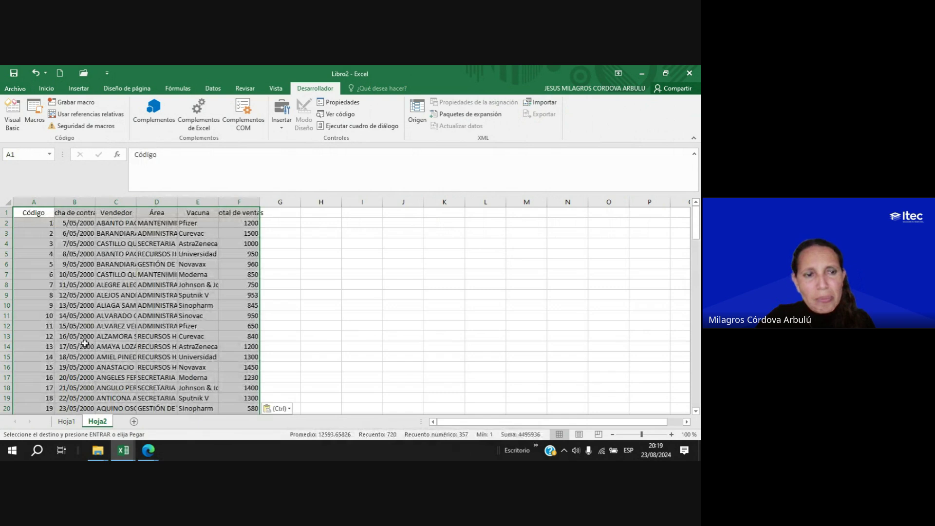
{"action": "left_click", "coordinate": [134, 422]}
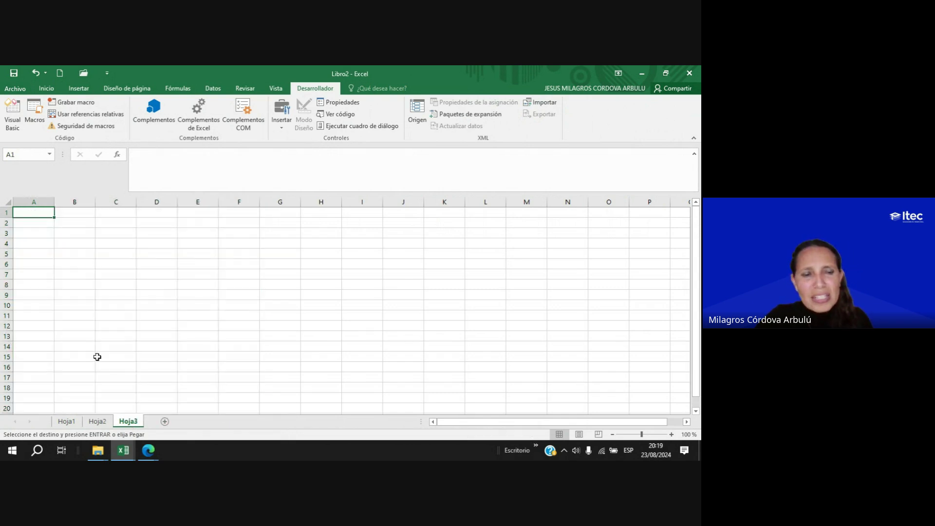
{"action": "key", "text": "ctrl+v"}
{"action": "left_click", "coordinate": [156, 274]}
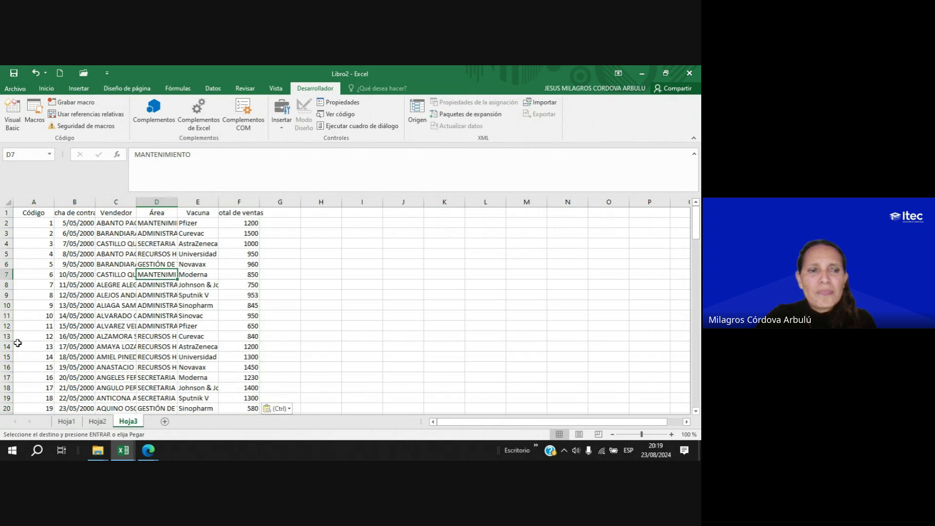
{"action": "left_click", "coordinate": [70, 422]}
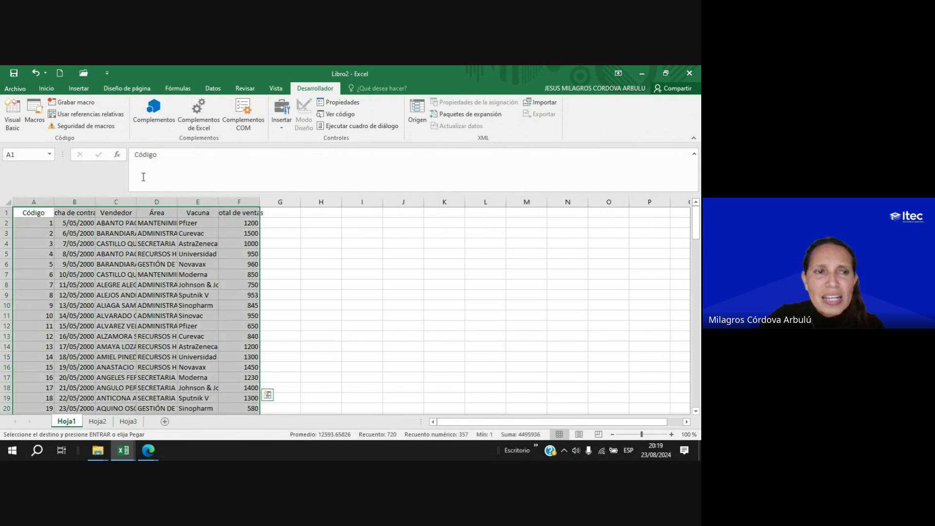
AutoFit columns B through F on Hoja1 so the dates, sellers, areas, vaccines and sales headers fit.
{"action": "double_click", "coordinate": [95, 202]}
{"action": "double_click", "coordinate": [156, 202]}
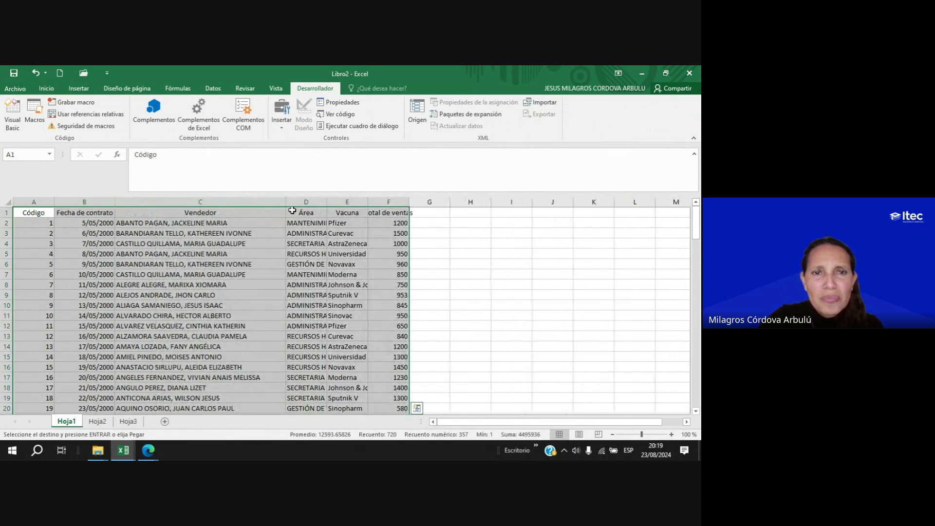
{"action": "double_click", "coordinate": [327, 202]}
{"action": "double_click", "coordinate": [432, 202]}
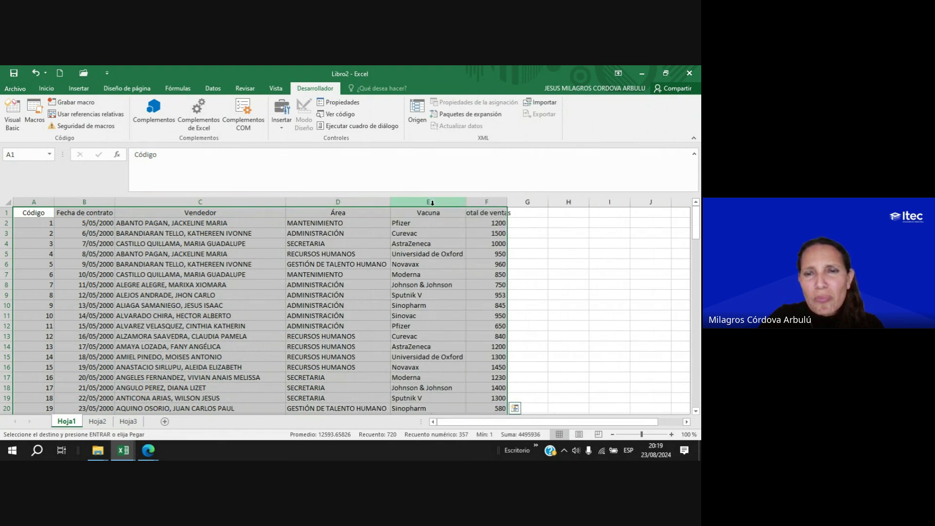
{"action": "double_click", "coordinate": [506, 202]}
AutoFit columns A through F of the table copy on Hoja2.
{"action": "left_click", "coordinate": [97, 421]}
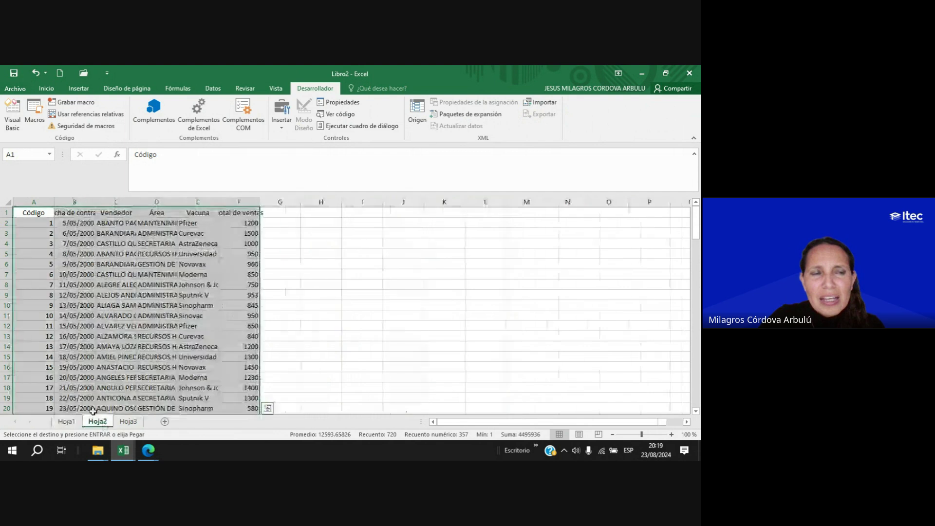
{"action": "double_click", "coordinate": [54, 201]}
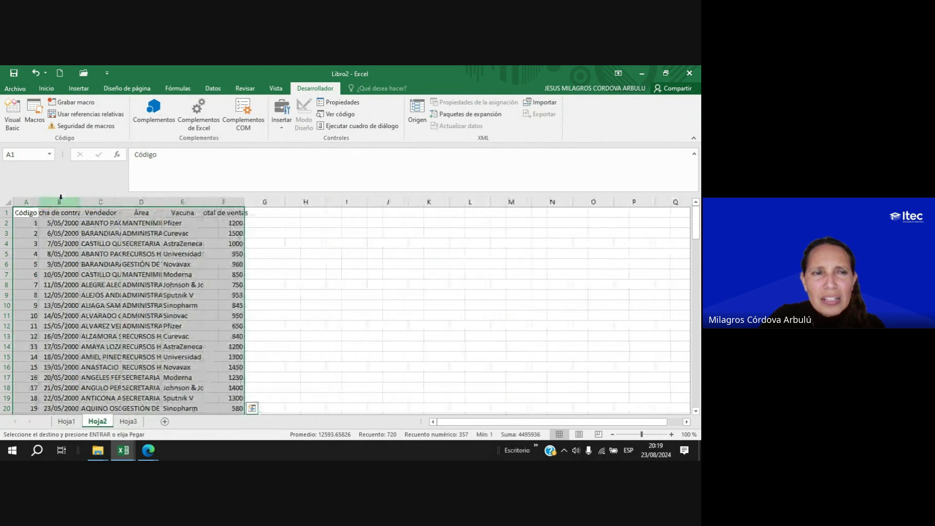
{"action": "double_click", "coordinate": [81, 202]}
{"action": "double_click", "coordinate": [140, 202]}
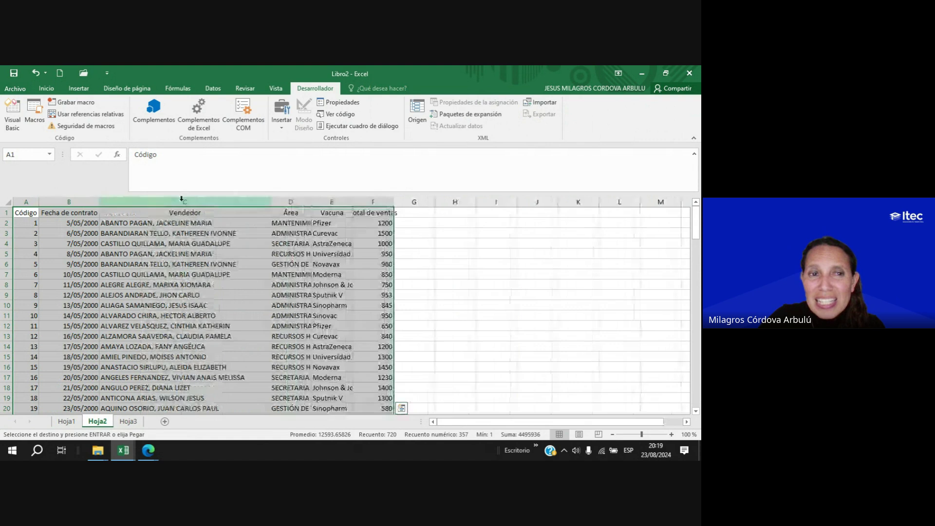
{"action": "double_click", "coordinate": [312, 202]}
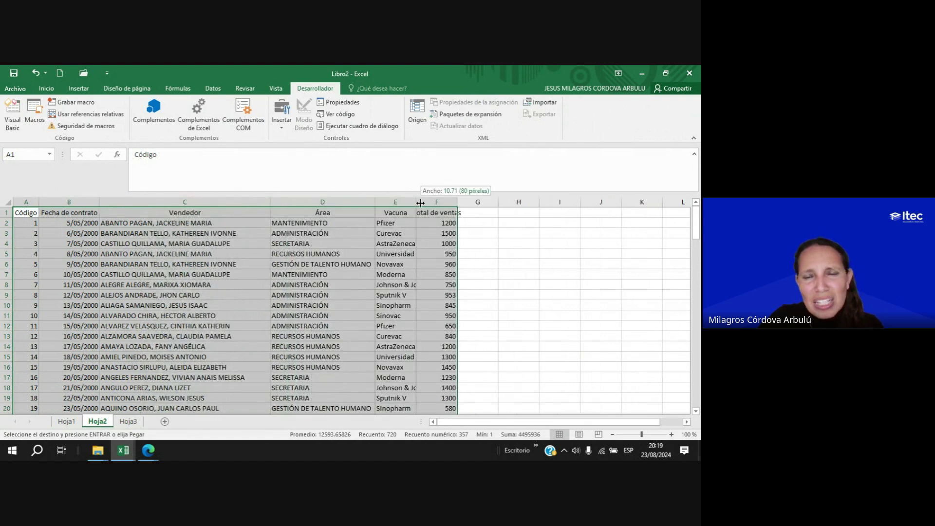
{"action": "double_click", "coordinate": [416, 201]}
{"action": "double_click", "coordinate": [495, 199]}
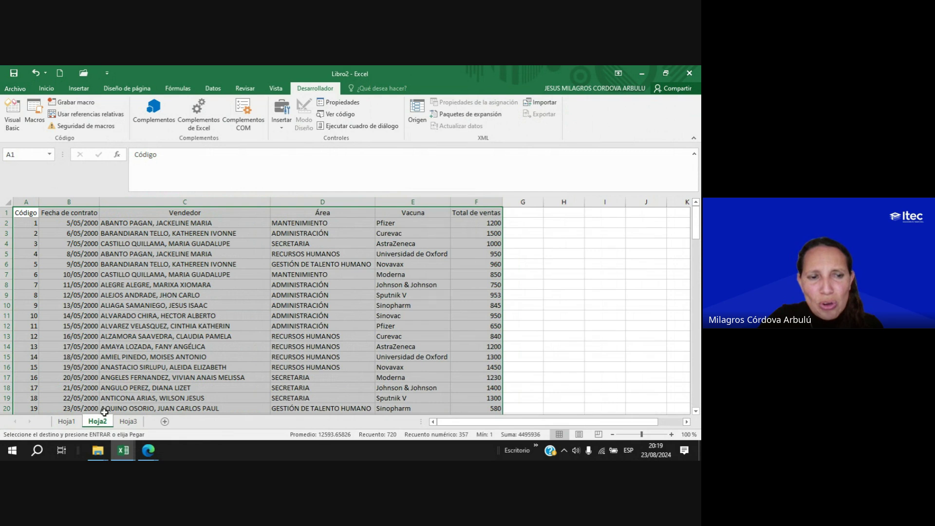
AutoFit columns A through F of the table copy on Hoja3.
{"action": "left_click", "coordinate": [136, 423]}
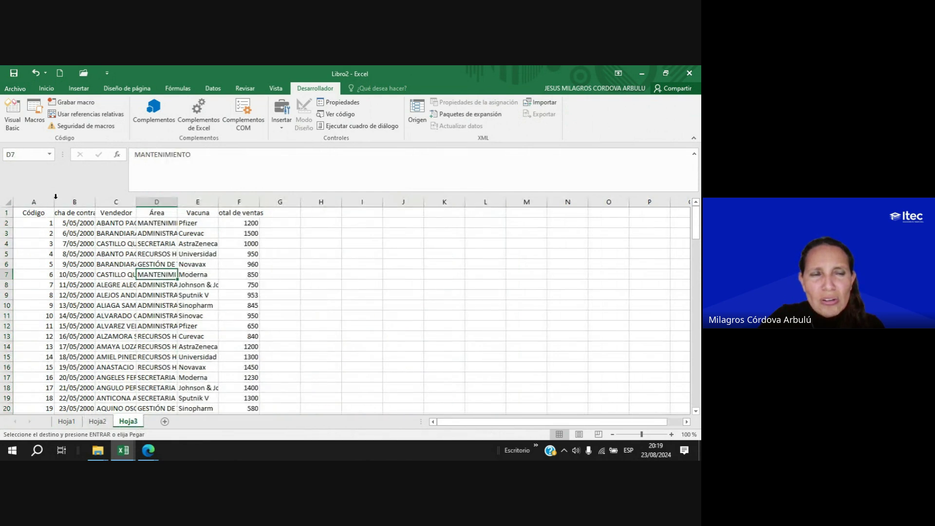
{"action": "double_click", "coordinate": [54, 201]}
{"action": "double_click", "coordinate": [81, 200]}
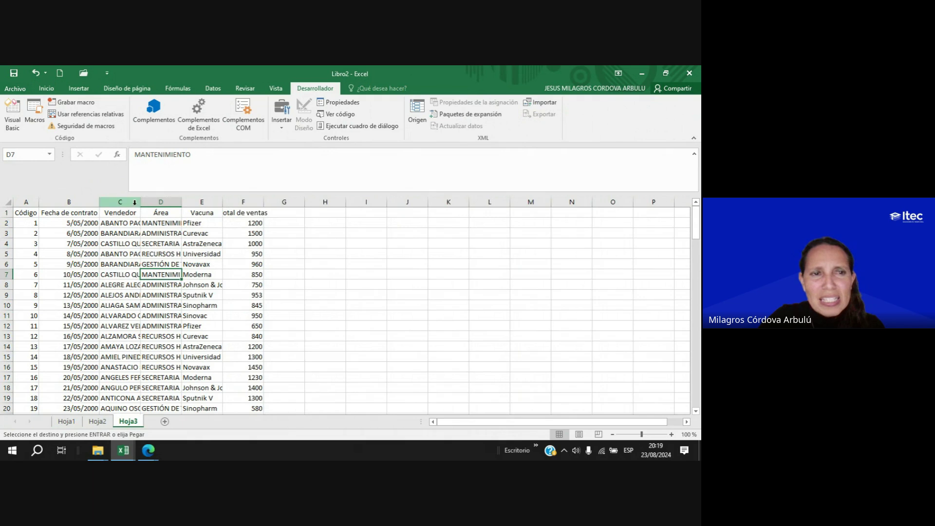
{"action": "double_click", "coordinate": [141, 201]}
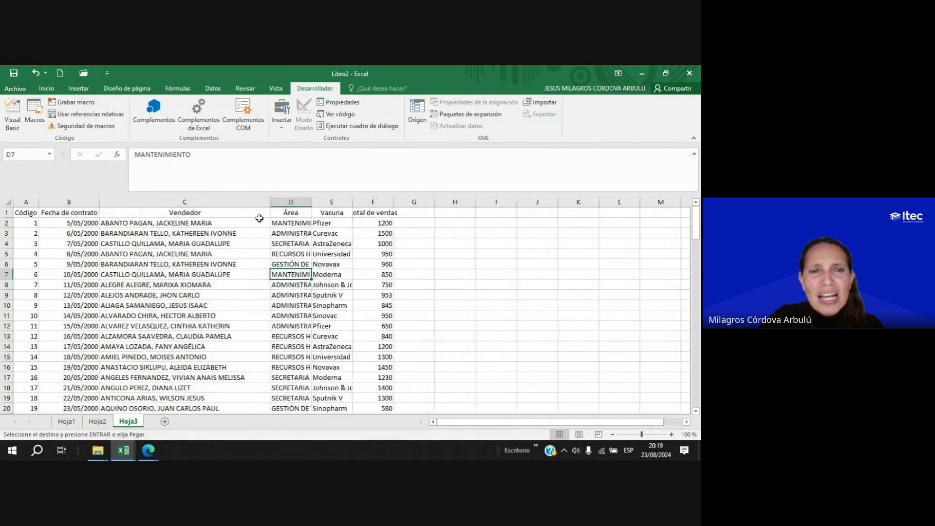
{"action": "double_click", "coordinate": [311, 205]}
{"action": "double_click", "coordinate": [417, 205]}
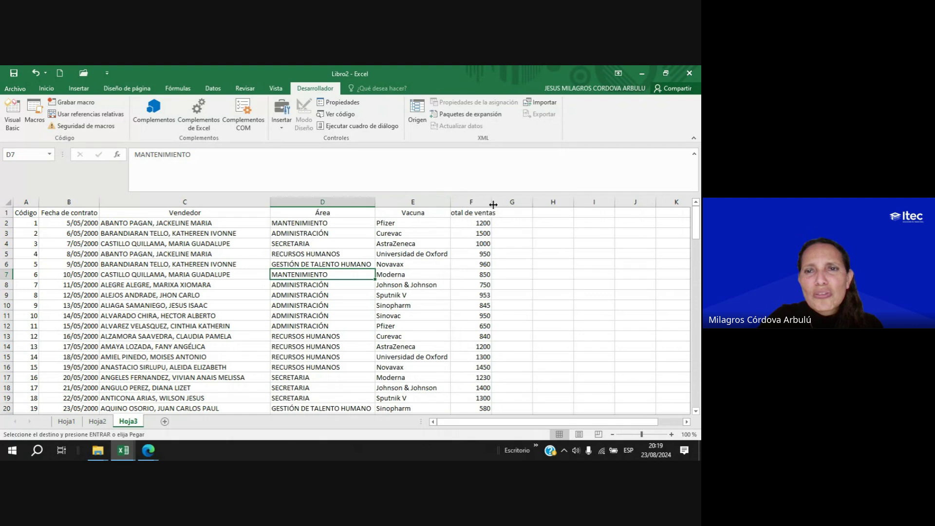
{"action": "double_click", "coordinate": [492, 204]}
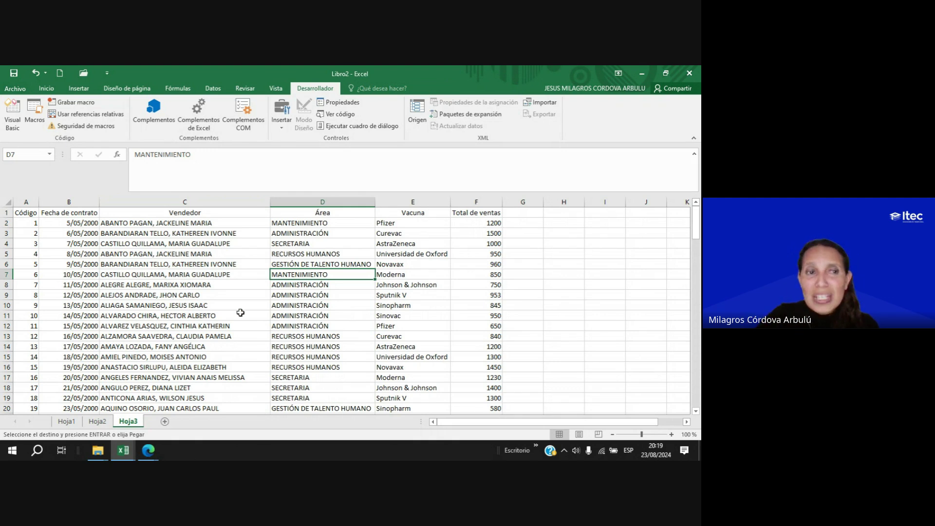
Go through the Hoja3 column headers from Código to Total de ventas and check the table copies on Hoja1 and Hoja2.
{"action": "left_click", "coordinate": [171, 295]}
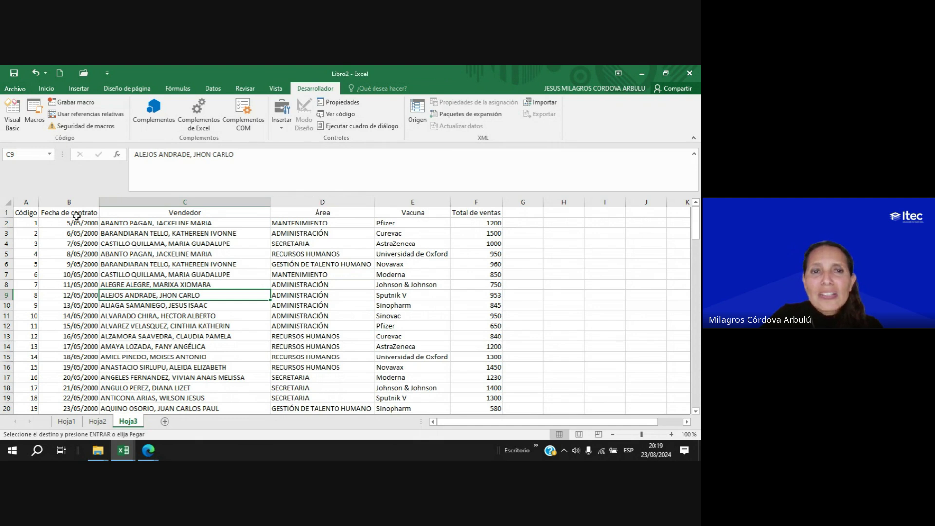
{"action": "left_click", "coordinate": [38, 216]}
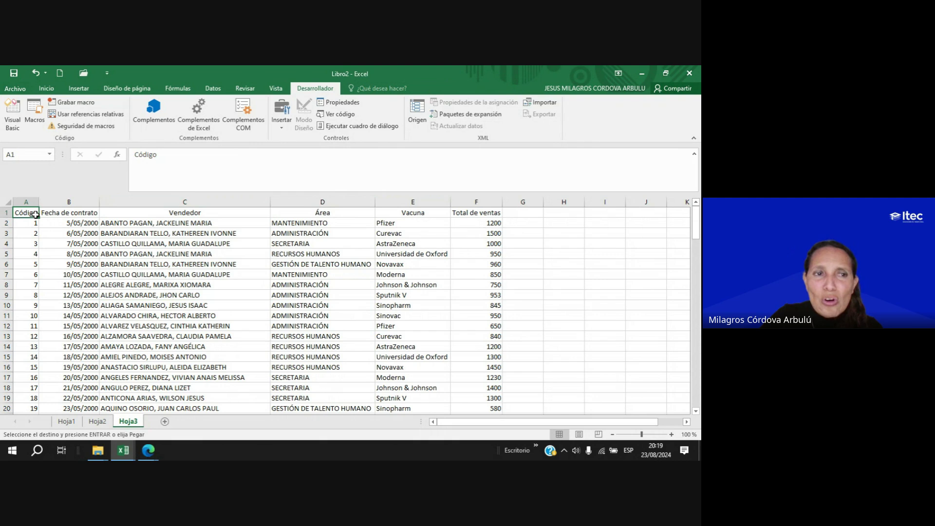
{"action": "left_click", "coordinate": [87, 215]}
{"action": "left_click", "coordinate": [215, 213]}
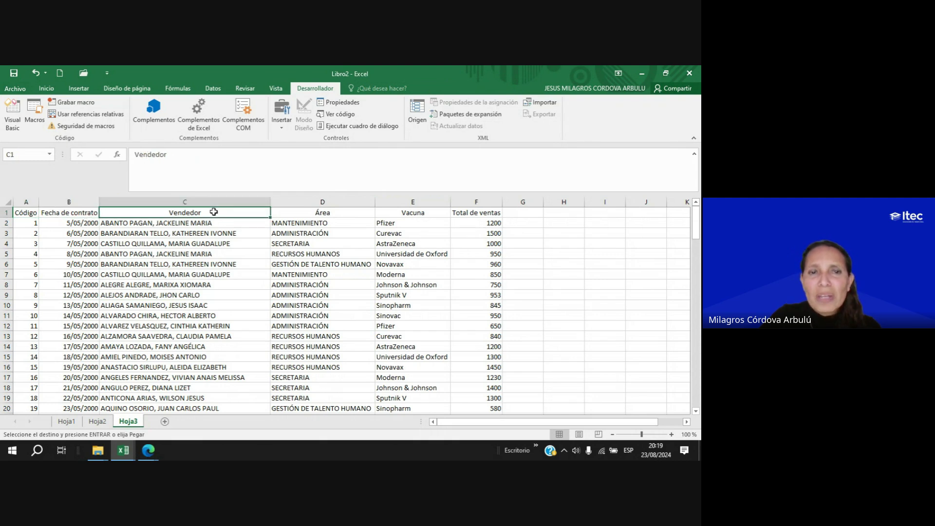
{"action": "left_click", "coordinate": [345, 213]}
{"action": "left_click", "coordinate": [418, 217]}
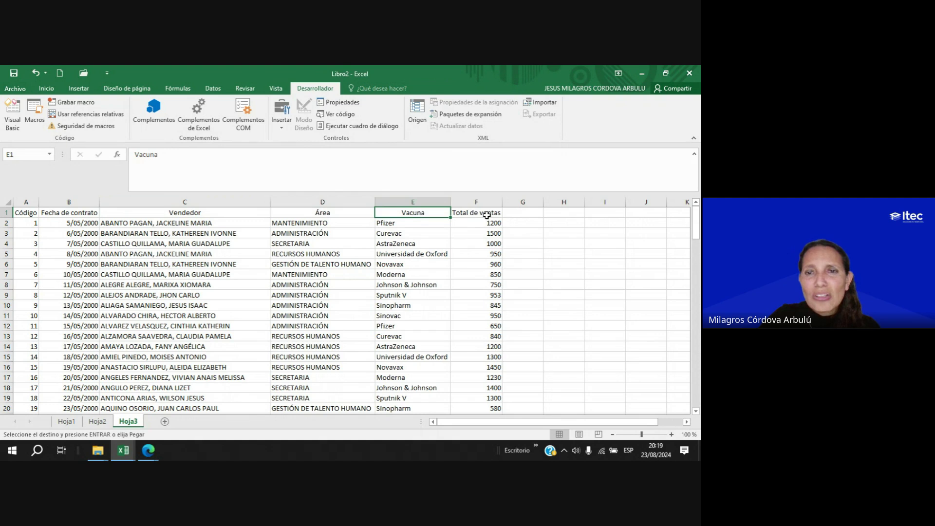
{"action": "left_click", "coordinate": [487, 215]}
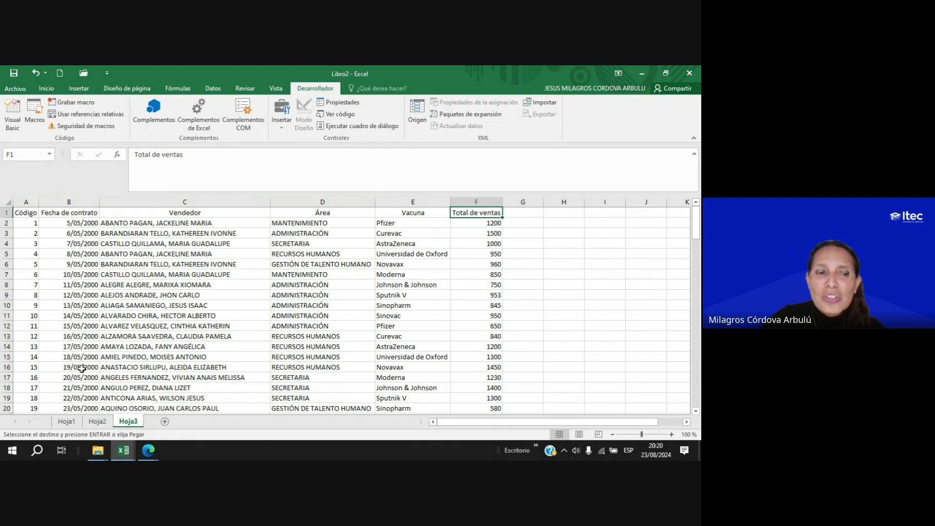
{"action": "left_click", "coordinate": [67, 422]}
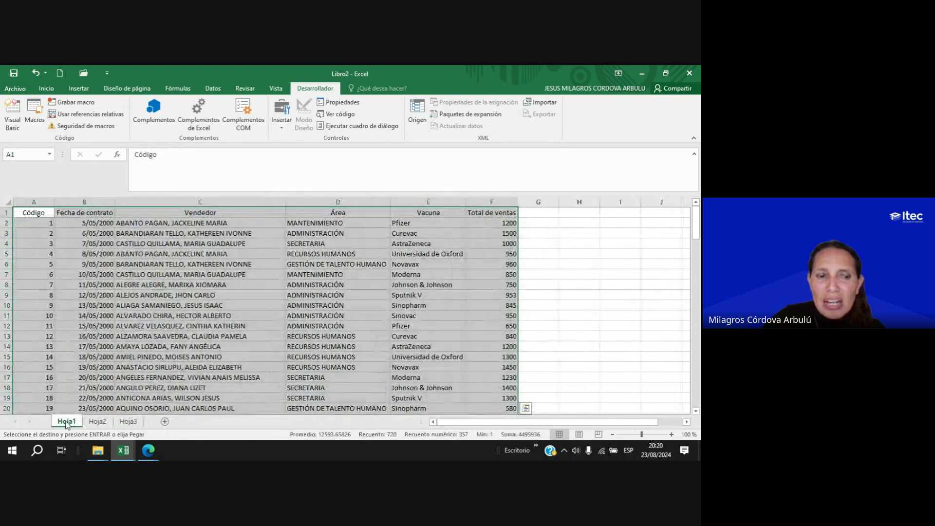
{"action": "left_click", "coordinate": [109, 426]}
{"action": "left_click", "coordinate": [141, 426]}
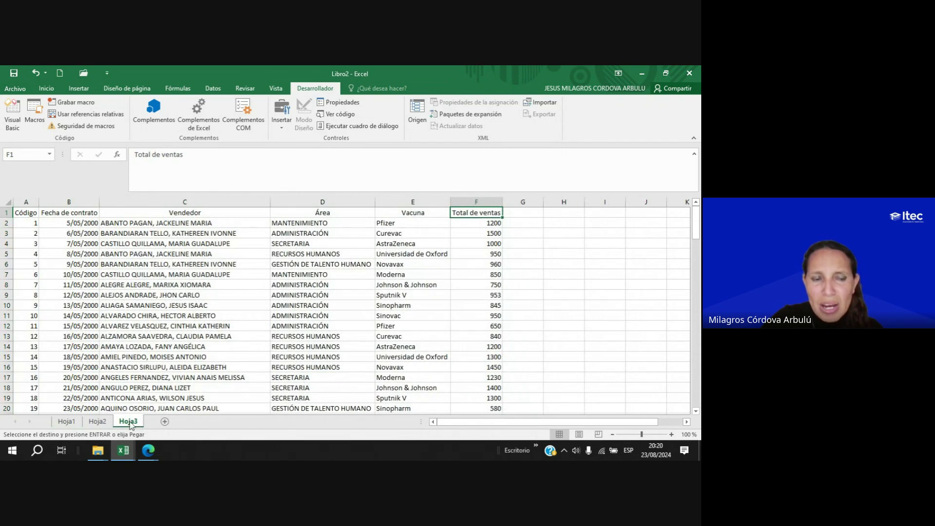
Close the DATA workbook without saving its changes and discard the large amount of copied clipboard data.
{"action": "mouse_move", "coordinate": [129, 456]}
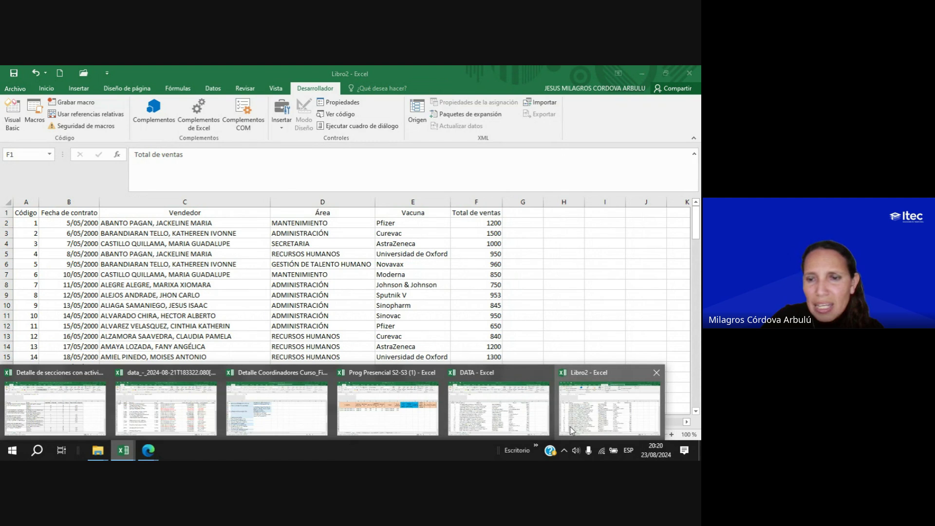
{"action": "left_click", "coordinate": [412, 371]}
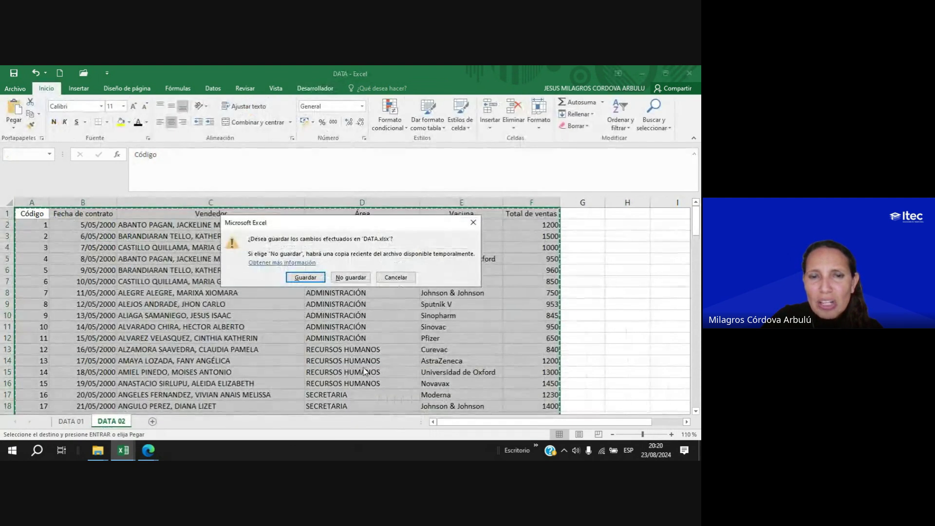
{"action": "left_click", "coordinate": [349, 278]}
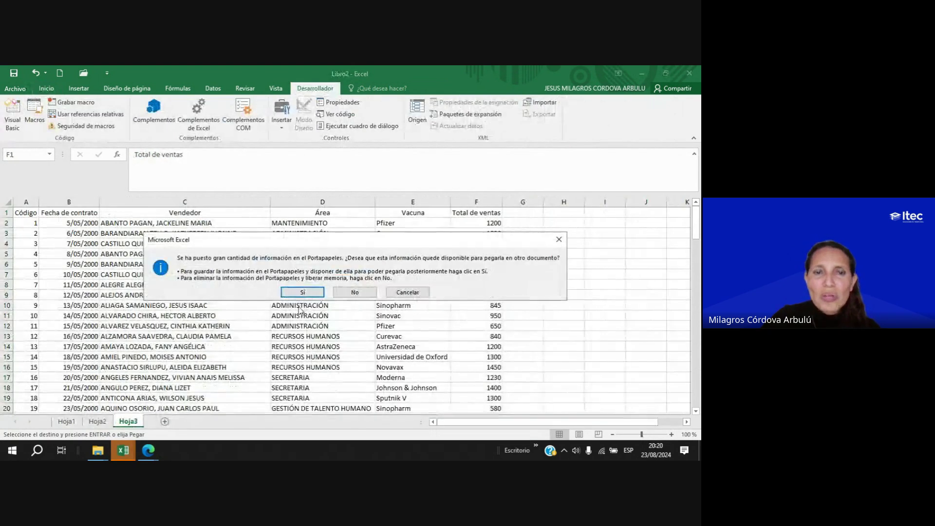
{"action": "left_click", "coordinate": [354, 292]}
{"action": "left_click", "coordinate": [192, 287]}
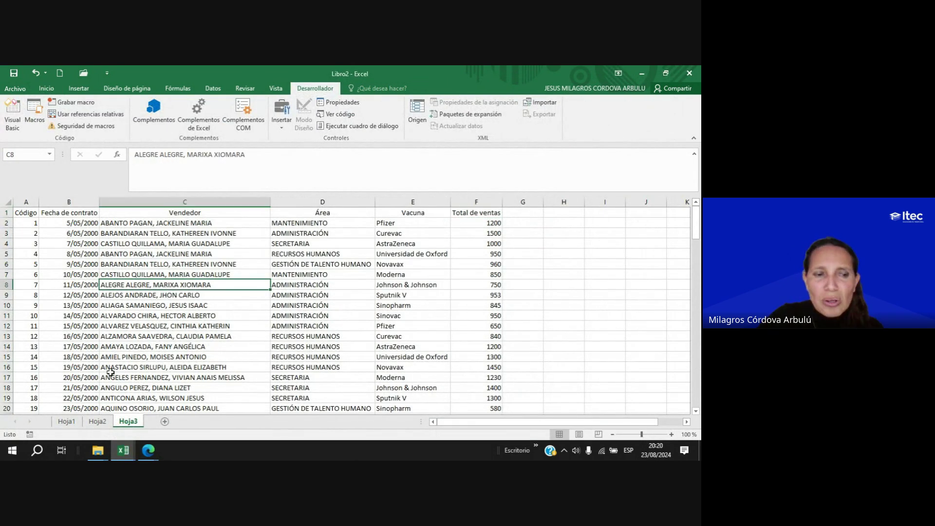
Return to Hoja1 and save the workbook in Documentos as Última clase de Excel.
{"action": "left_click", "coordinate": [67, 421]}
{"action": "left_click", "coordinate": [202, 317]}
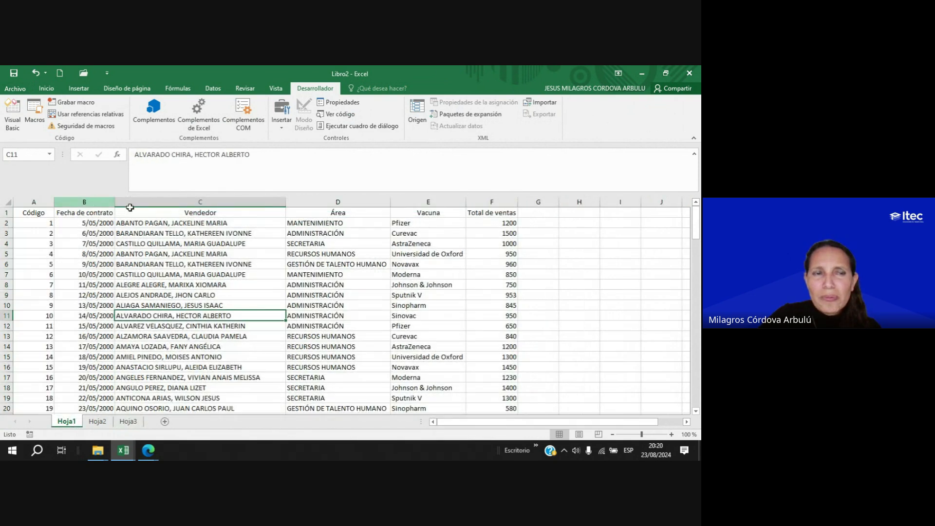
{"action": "left_click", "coordinate": [18, 91]}
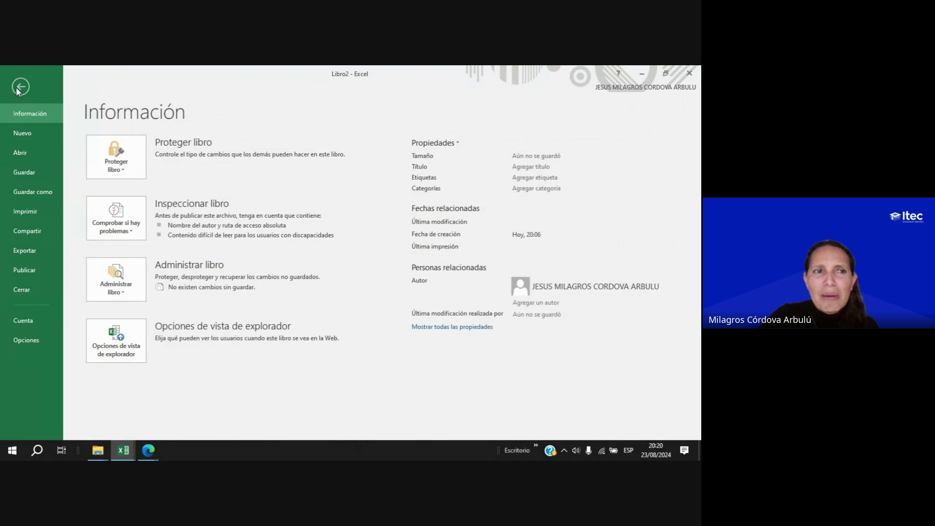
{"action": "left_click", "coordinate": [33, 193]}
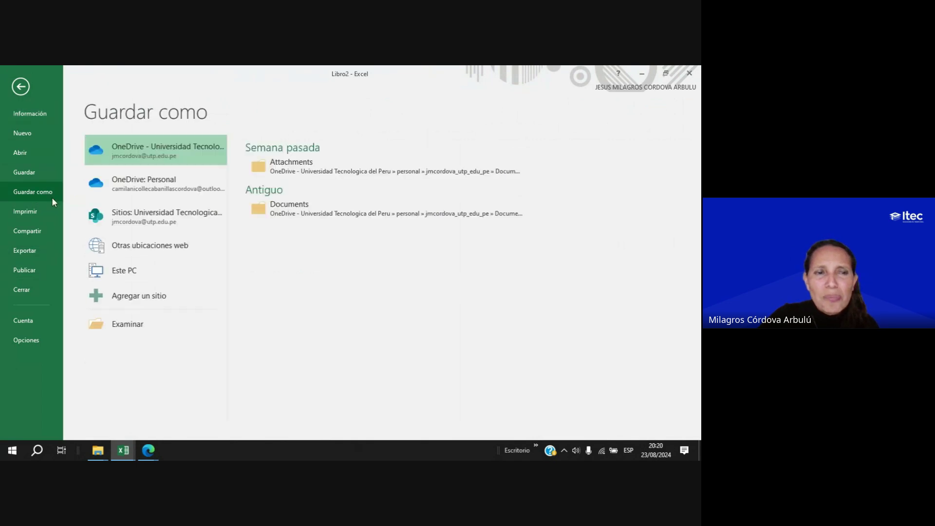
{"action": "left_click", "coordinate": [133, 327]}
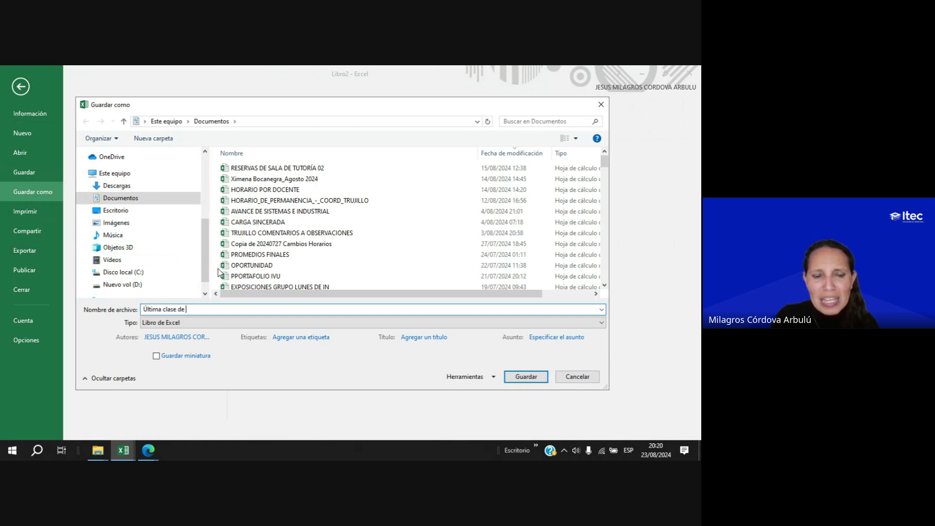
{"action": "key", "text": "Return"}
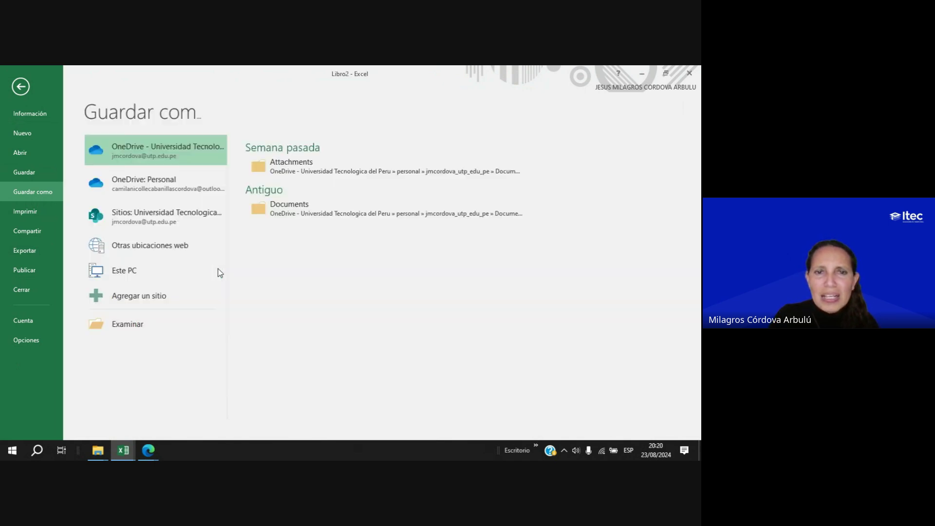
{"action": "left_click", "coordinate": [271, 273]}
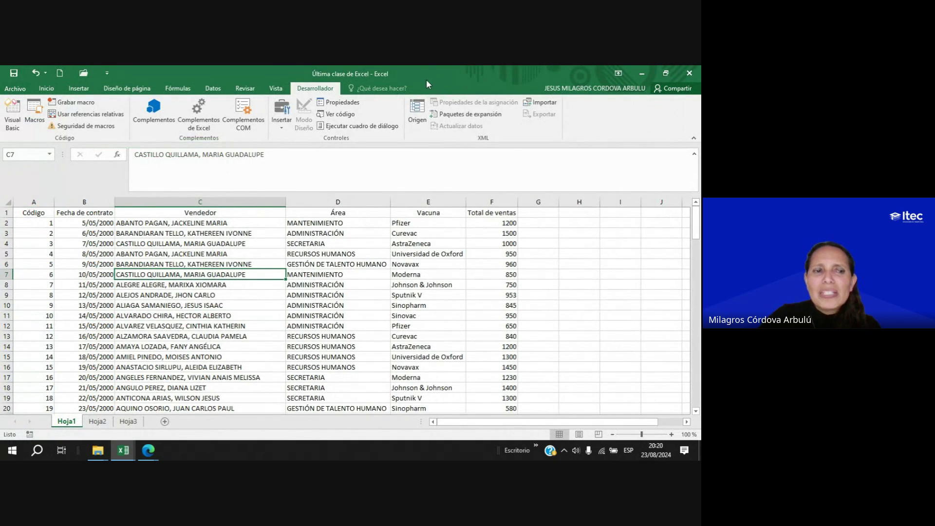
Review the Hoja2 and Hoja3 sheets of the saved workbook and return to Hoja1.
{"action": "left_click", "coordinate": [100, 421]}
{"action": "left_click", "coordinate": [128, 422]}
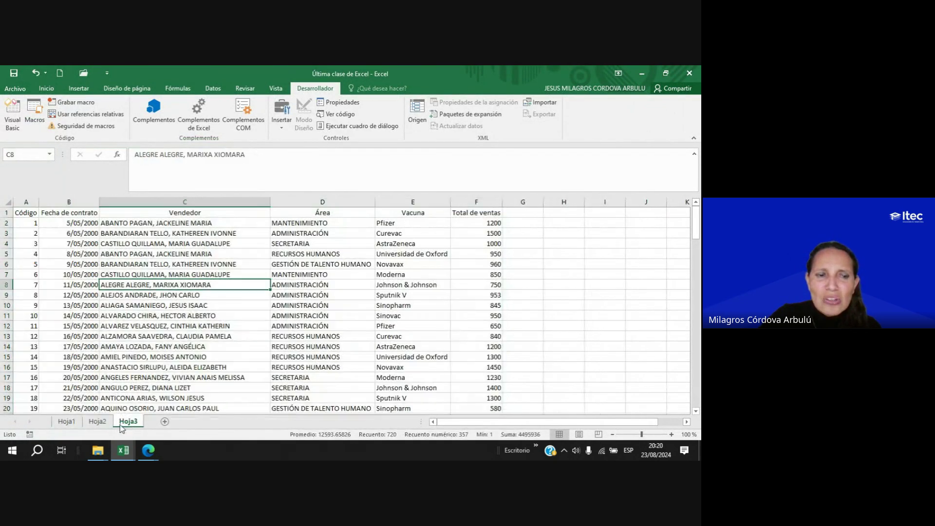
{"action": "left_click", "coordinate": [66, 421]}
Switch to the Google Meet call in Edge to read the chat messages, and return to the Última clase de Excel workbook in Excel.
{"action": "mouse_move", "coordinate": [149, 450]}
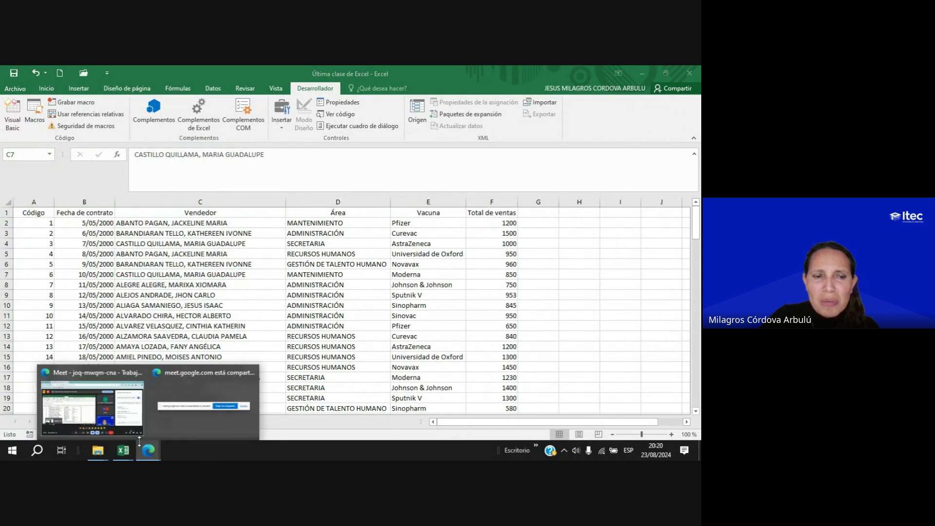
{"action": "left_click", "coordinate": [132, 424]}
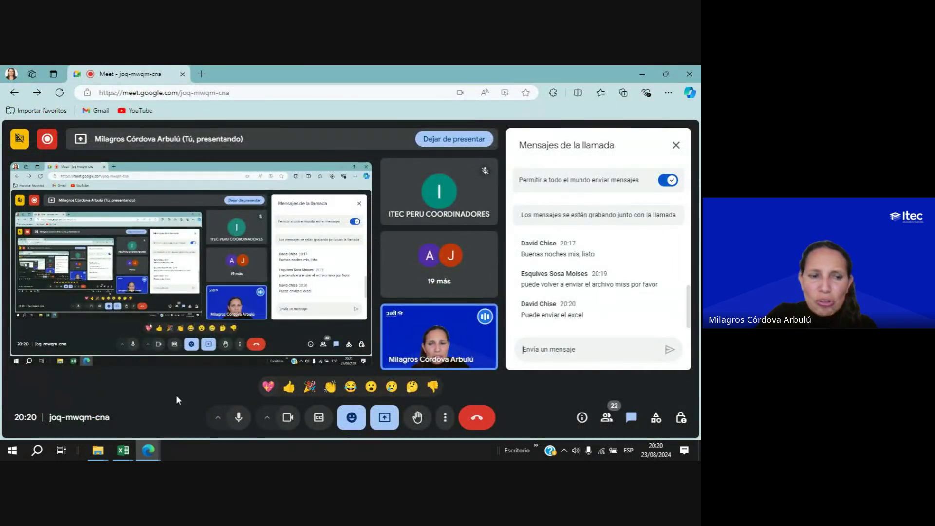
{"action": "mouse_move", "coordinate": [123, 450]}
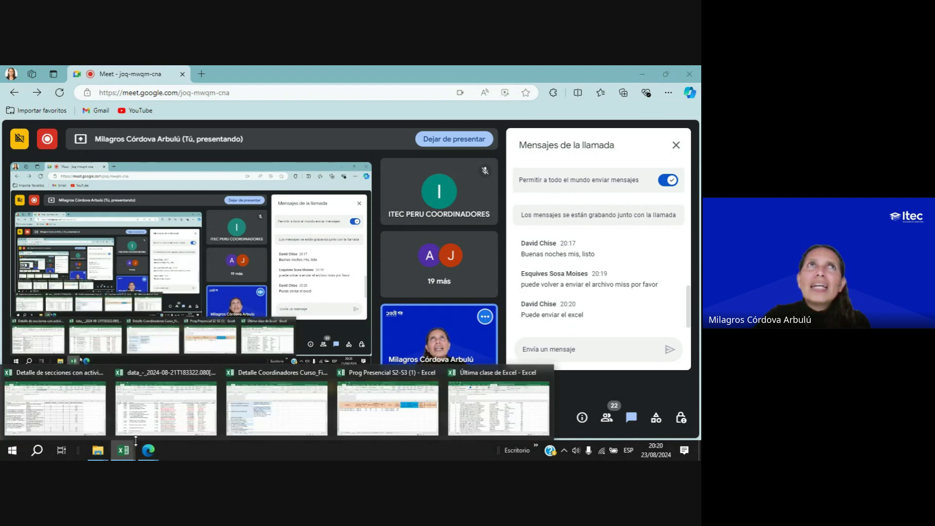
{"action": "left_click", "coordinate": [476, 422]}
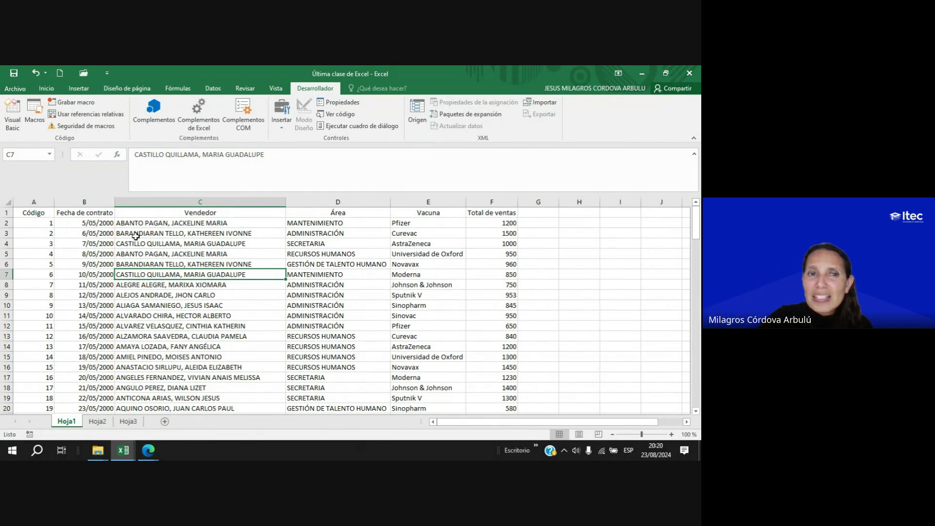
{"action": "left_click", "coordinate": [150, 233]}
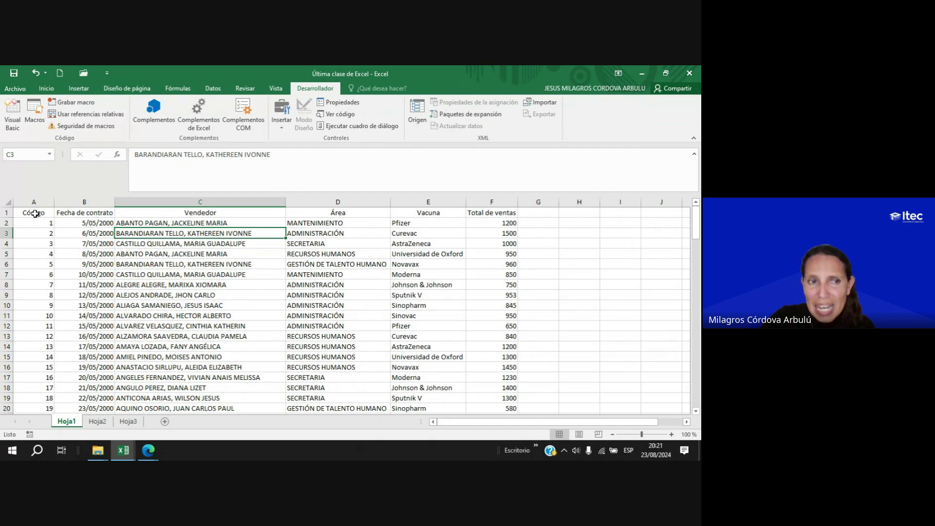
{"action": "left_click_drag", "start_coordinate": [35, 214], "coordinate": [518, 213]}
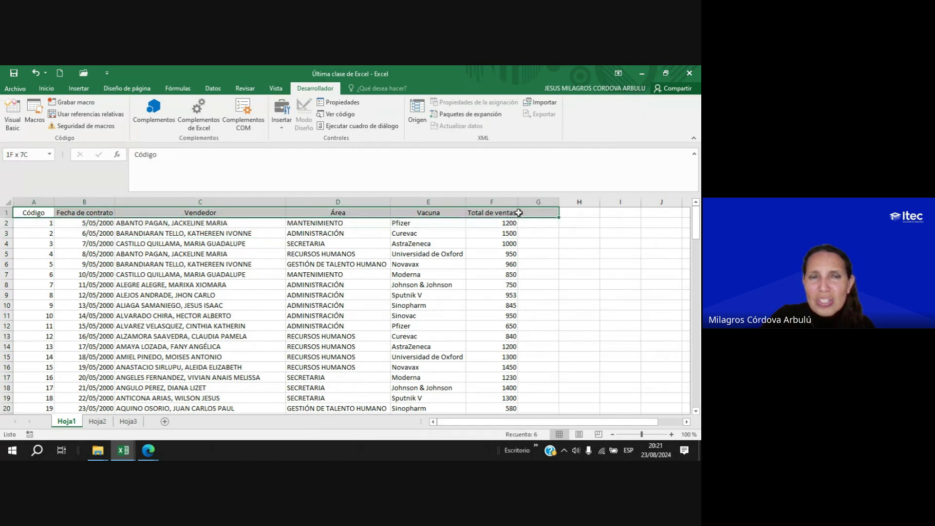
{"action": "left_click", "coordinate": [428, 253]}
{"action": "left_click", "coordinate": [204, 367]}
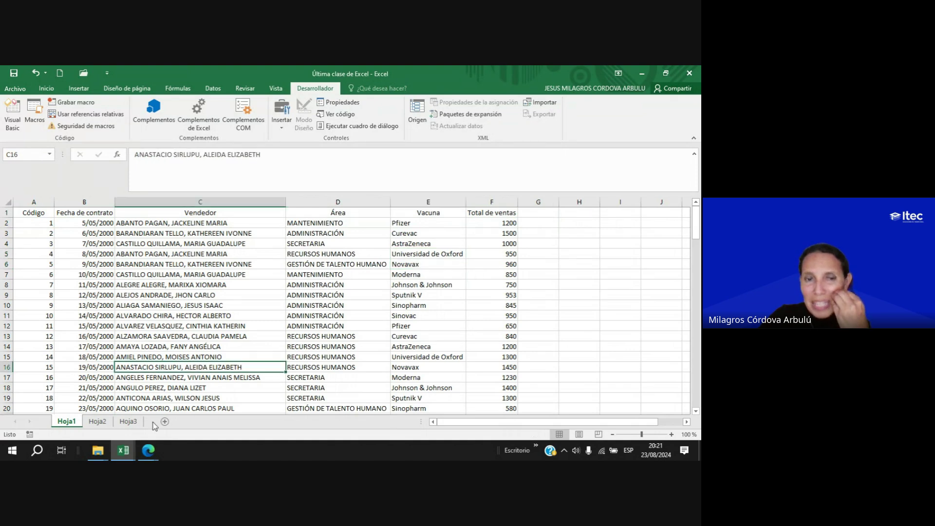
Switch to the Google Meet call in Edge and stop presenting the screen.
{"action": "left_click", "coordinate": [123, 451]}
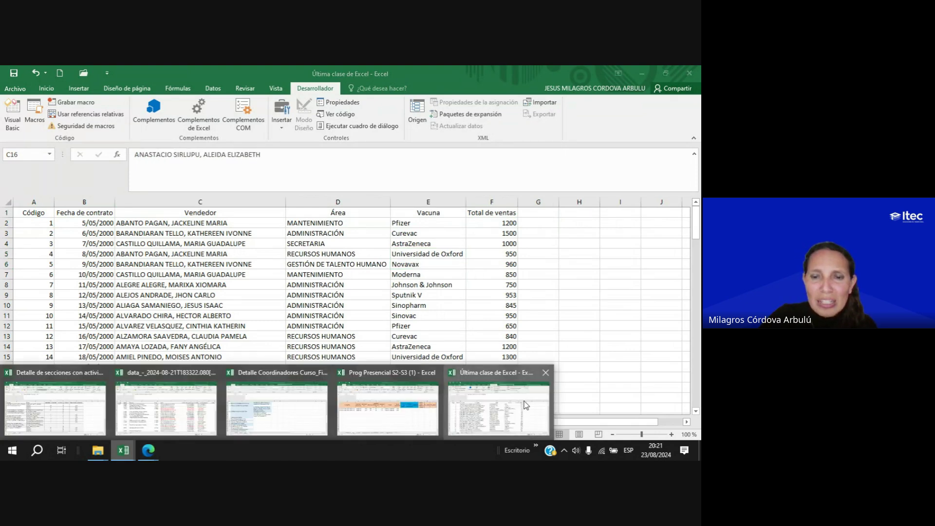
{"action": "mouse_move", "coordinate": [148, 450]}
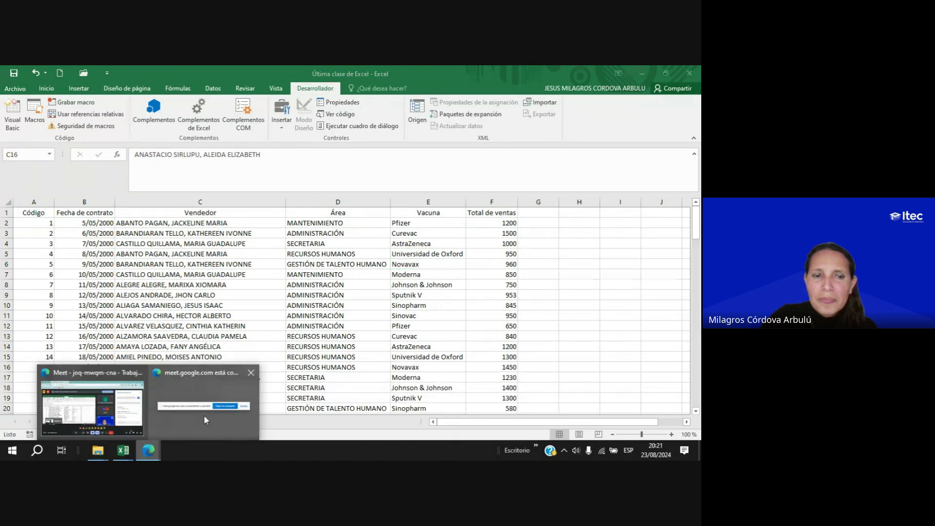
{"action": "left_click", "coordinate": [132, 404]}
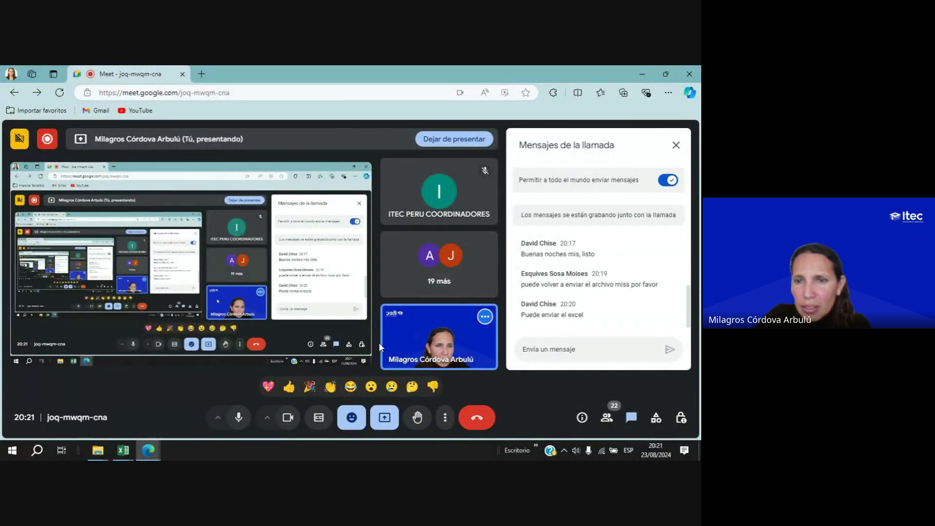
{"action": "mouse_move", "coordinate": [123, 450]}
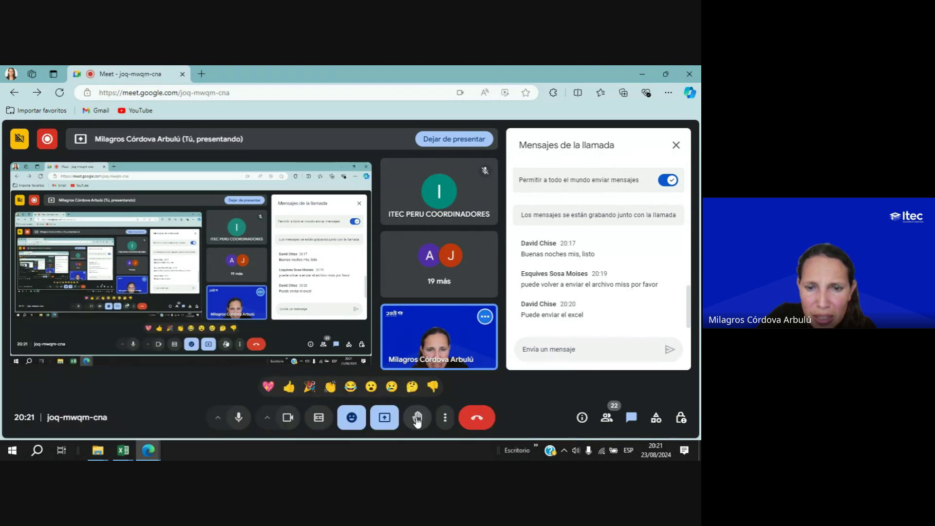
{"action": "left_click", "coordinate": [385, 416]}
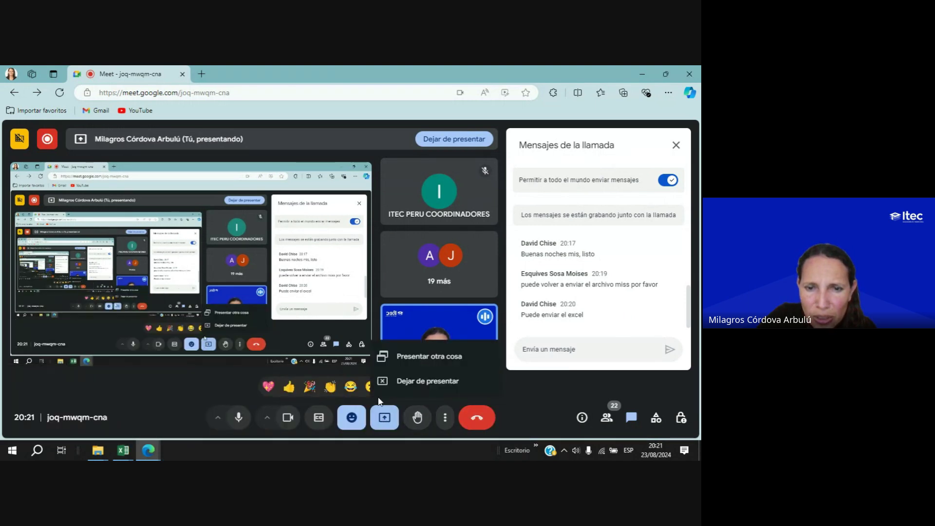
{"action": "left_click", "coordinate": [404, 384]}
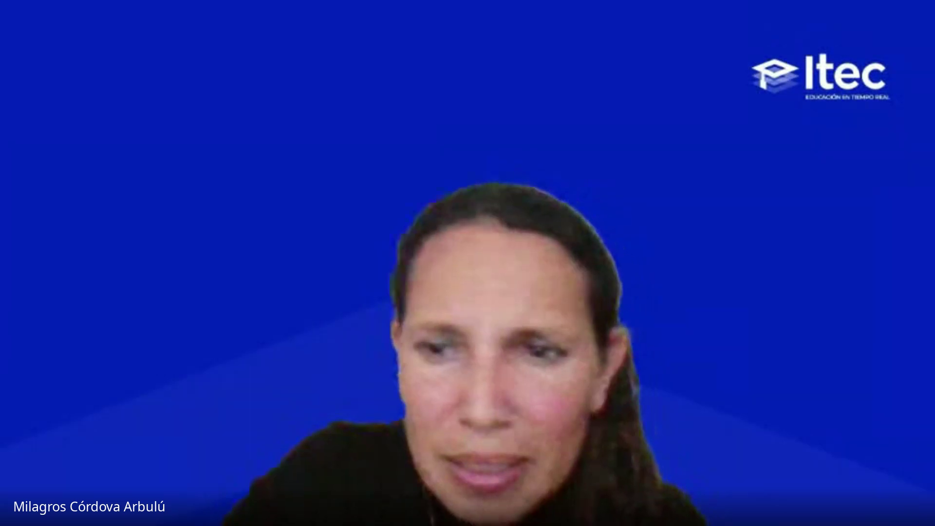
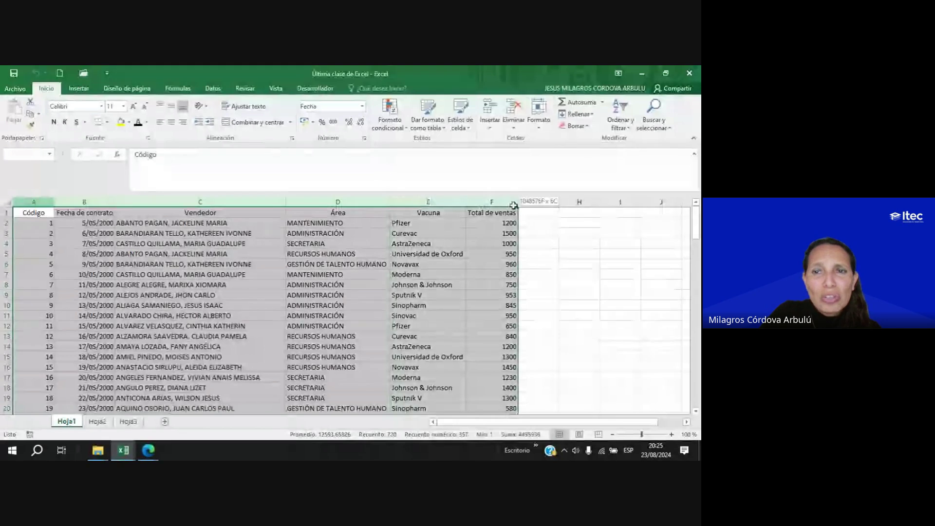
Review the sales table copies on Hoja2 and Hoja3 of the Última clase de Excel workbook.
{"action": "left_click", "coordinate": [465, 266]}
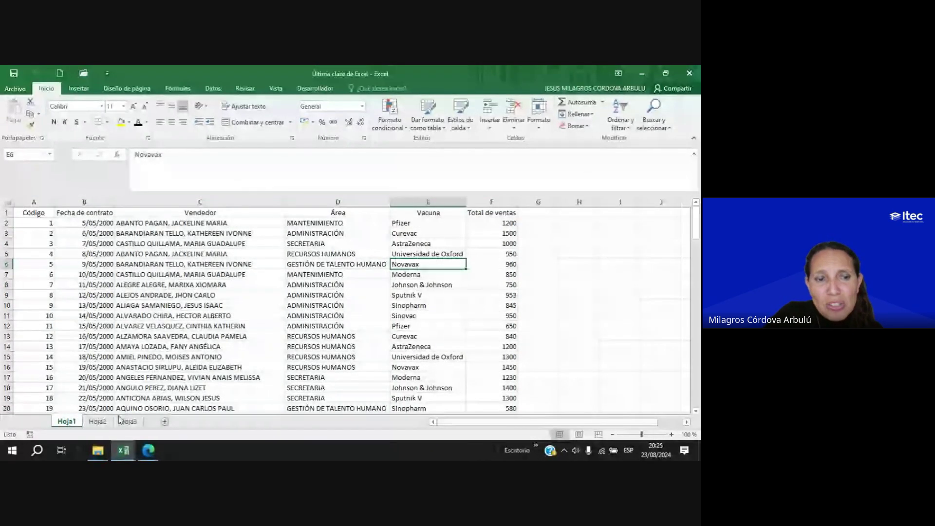
{"action": "left_click", "coordinate": [97, 421]}
{"action": "left_click", "coordinate": [128, 421]}
{"action": "left_click", "coordinate": [90, 421]}
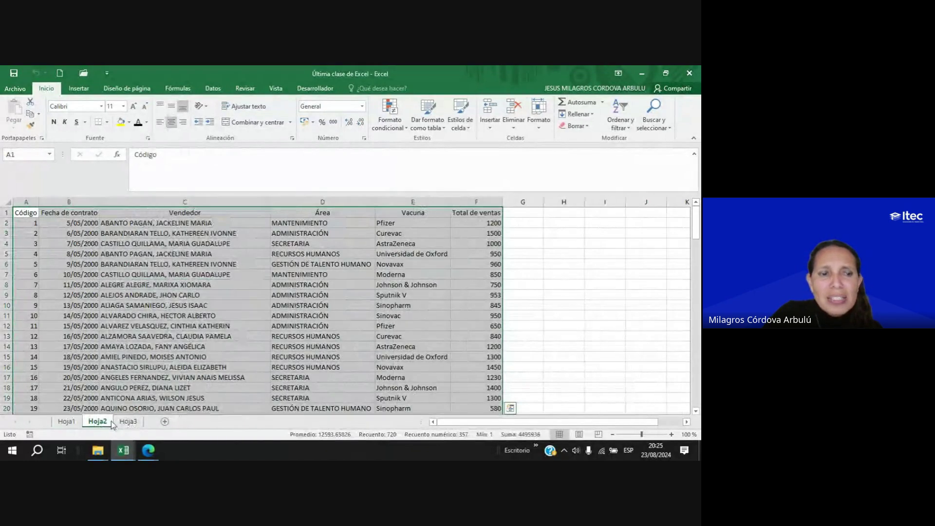
{"action": "left_click", "coordinate": [128, 422]}
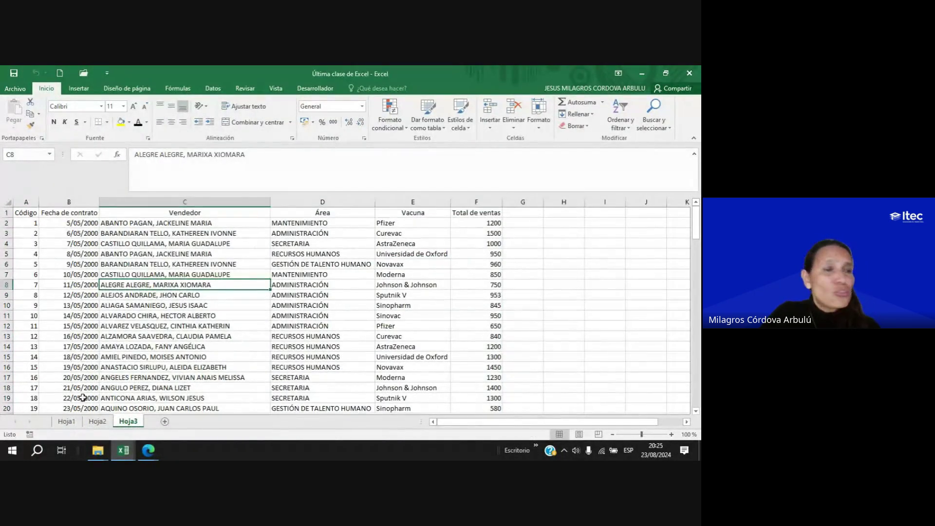
{"action": "left_click", "coordinate": [204, 256]}
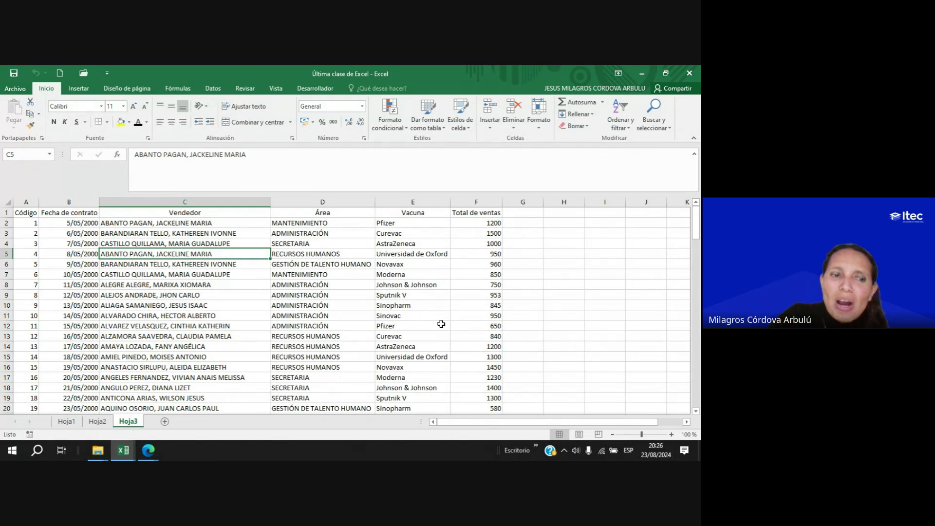
{"action": "left_click", "coordinate": [97, 421]}
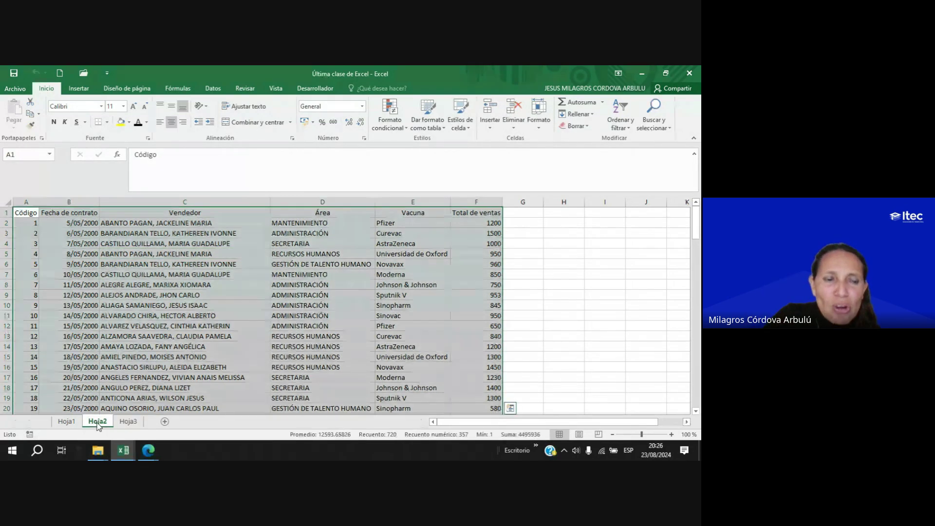
{"action": "left_click", "coordinate": [128, 421]}
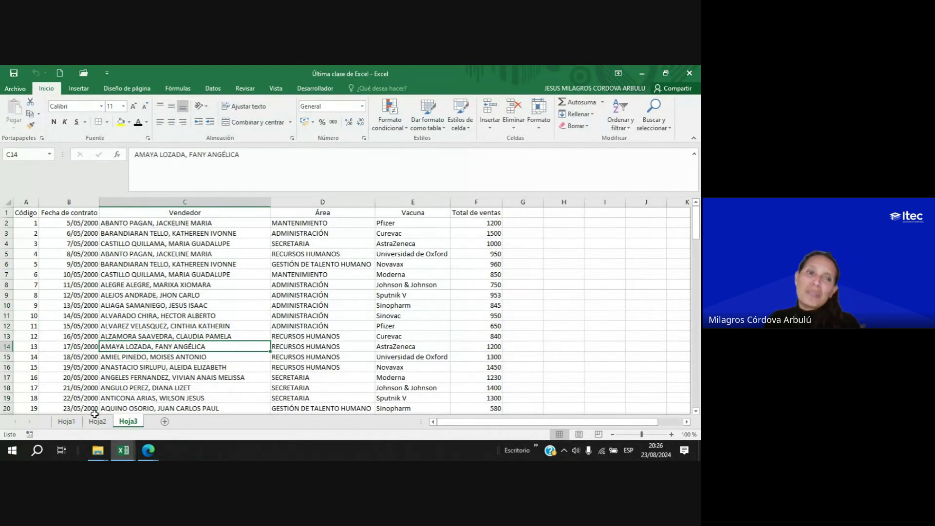
Format the header row A1:F1 on Hoja1 with yellow fill, bold text and font size 14.
{"action": "left_click", "coordinate": [66, 421]}
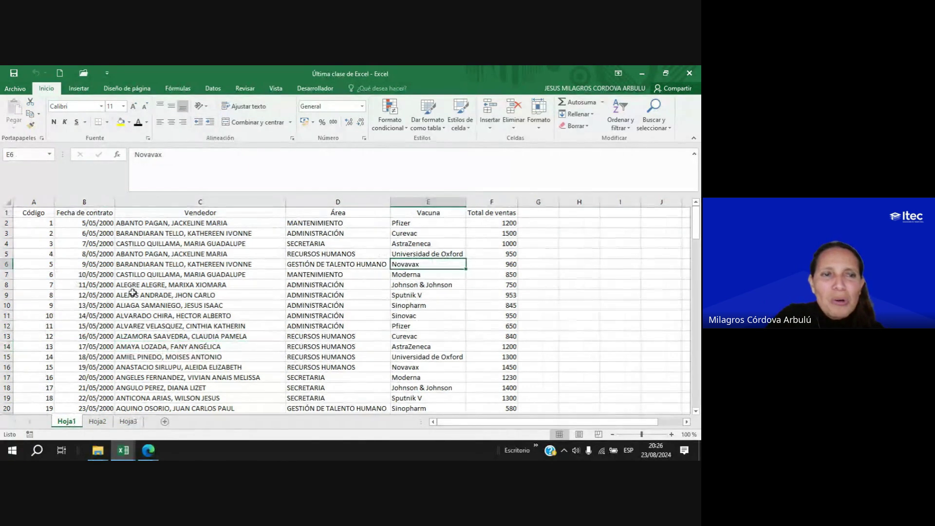
{"action": "left_click", "coordinate": [124, 272]}
{"action": "left_click_drag", "start_coordinate": [43, 214], "coordinate": [493, 213]}
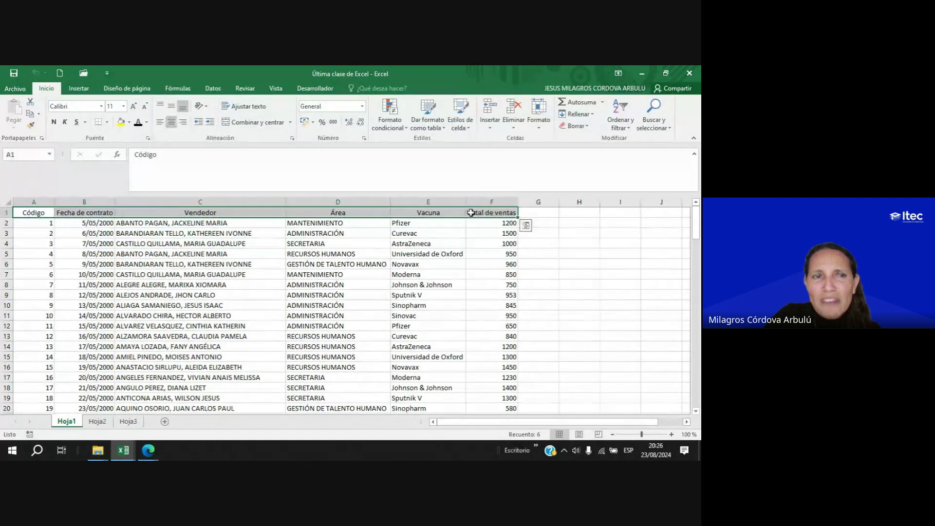
{"action": "left_click", "coordinate": [121, 124]}
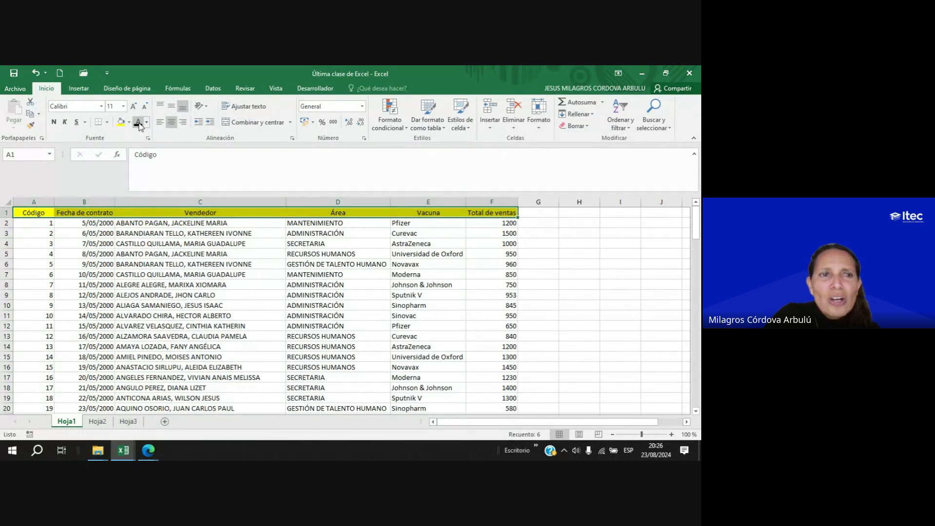
{"action": "left_click", "coordinate": [54, 123]}
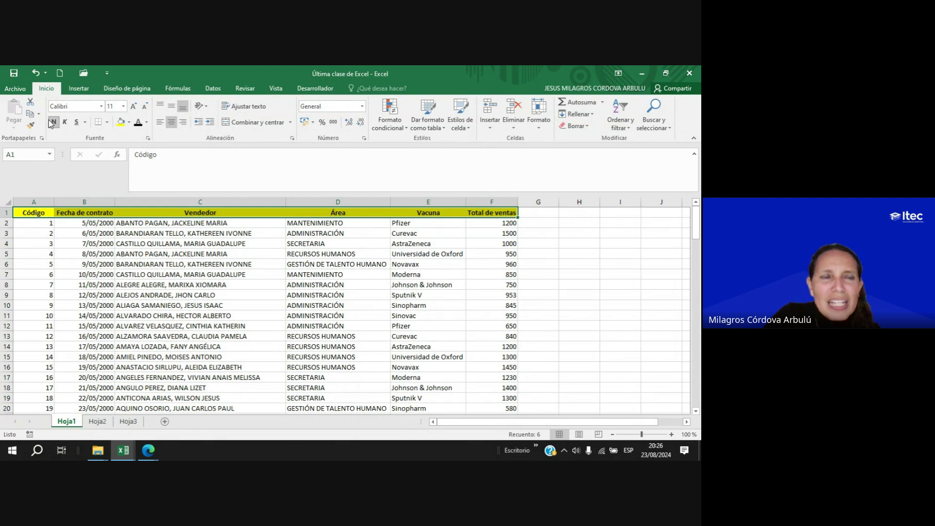
{"action": "left_click", "coordinate": [123, 106]}
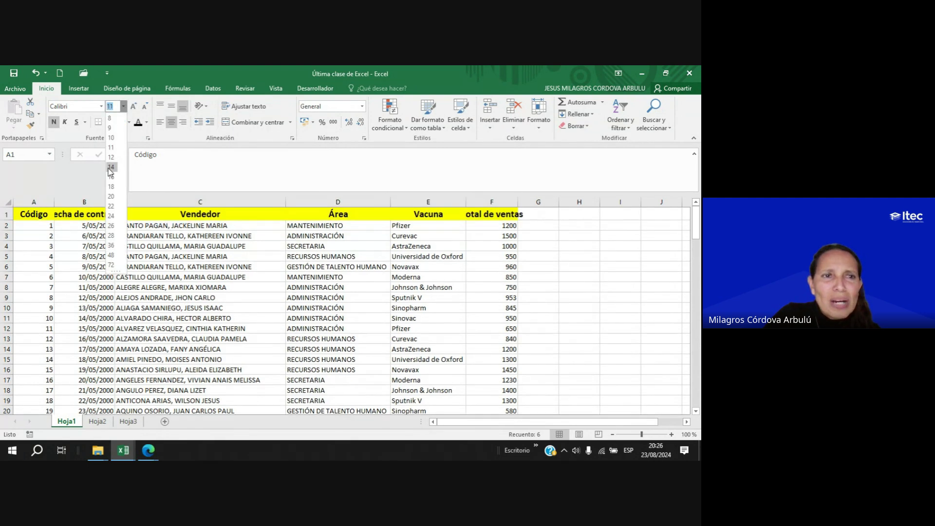
{"action": "left_click", "coordinate": [111, 167]}
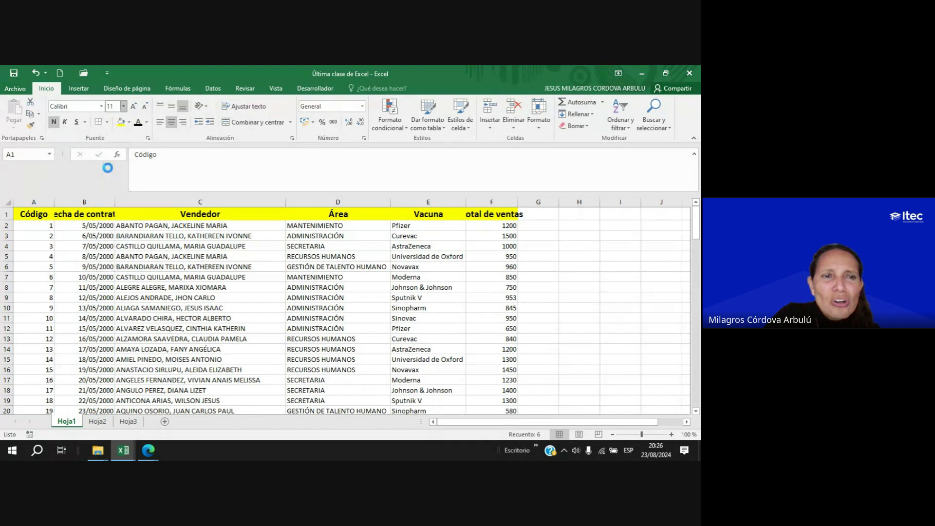
Autofit the widths of the Fecha de contrato and Total de ventas columns on Hoja1.
{"action": "double_click", "coordinate": [115, 202]}
{"action": "left_click", "coordinate": [124, 201]}
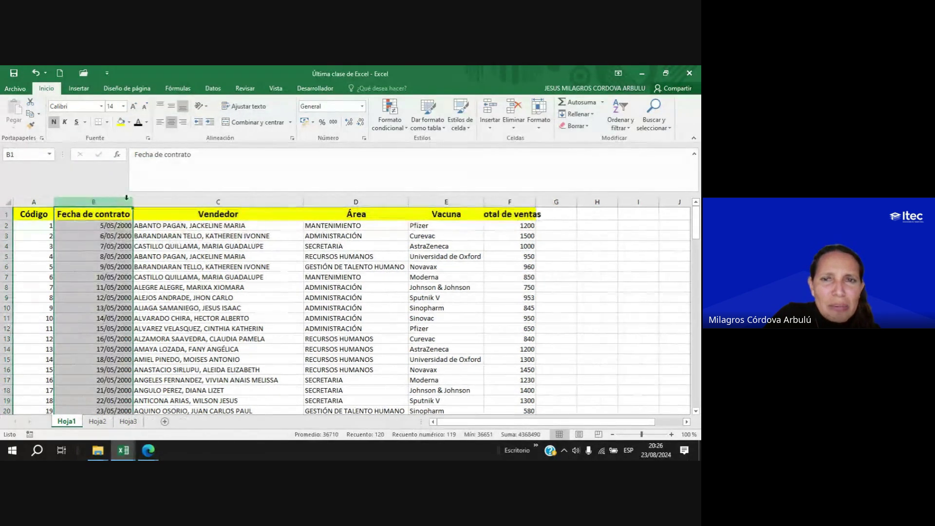
{"action": "double_click", "coordinate": [535, 202]}
Apply thick dash-dot outline and inside borders to the entire sales table on Hoja1, from A1 to F120.
{"action": "left_click", "coordinate": [48, 215]}
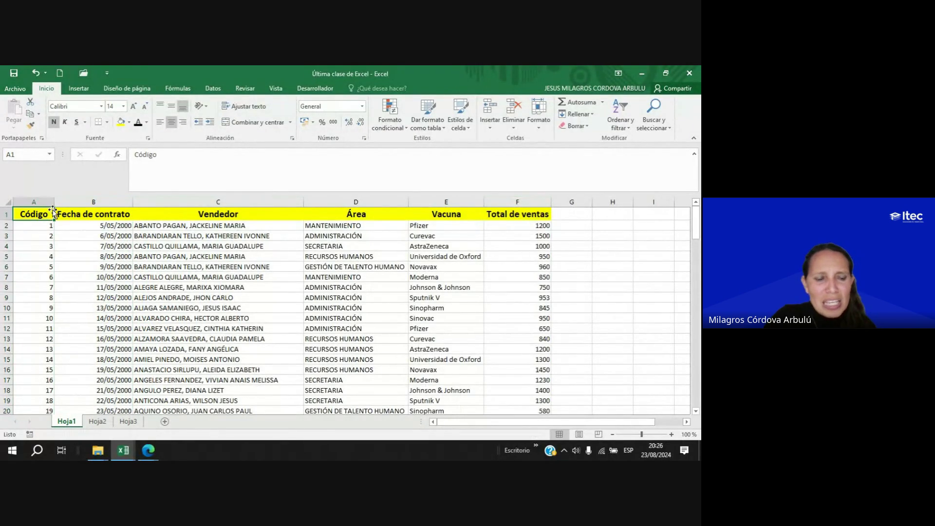
{"action": "key", "text": "ctrl+shift+Right"}
{"action": "key", "text": "ctrl+shift+Down"}
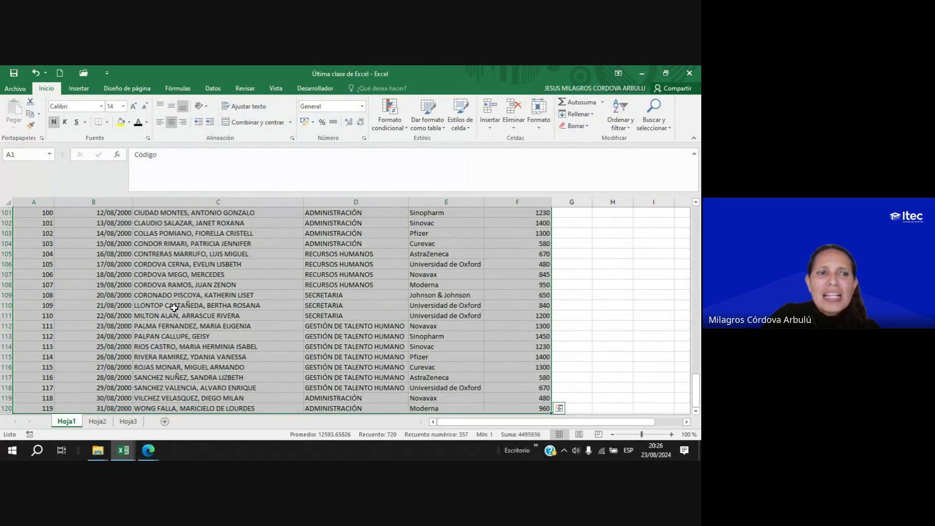
{"action": "left_click", "coordinate": [106, 122]}
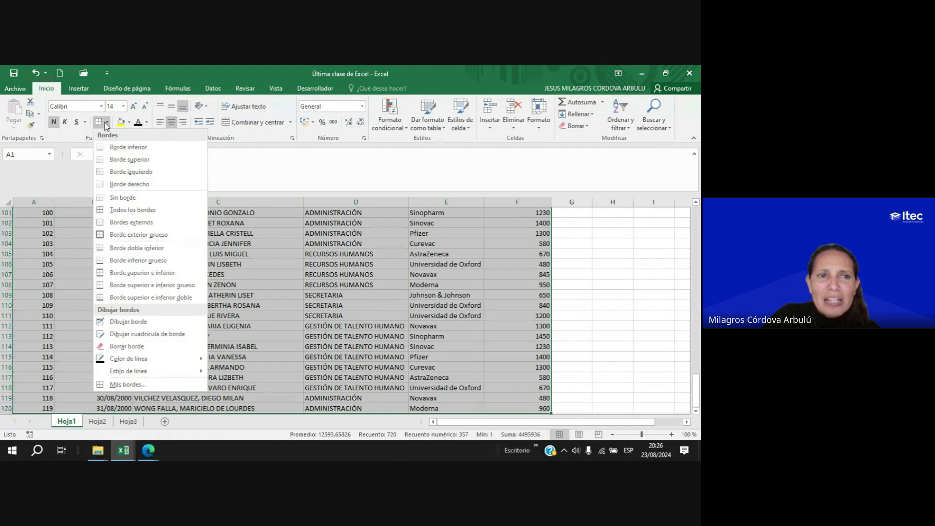
{"action": "left_click", "coordinate": [124, 384]}
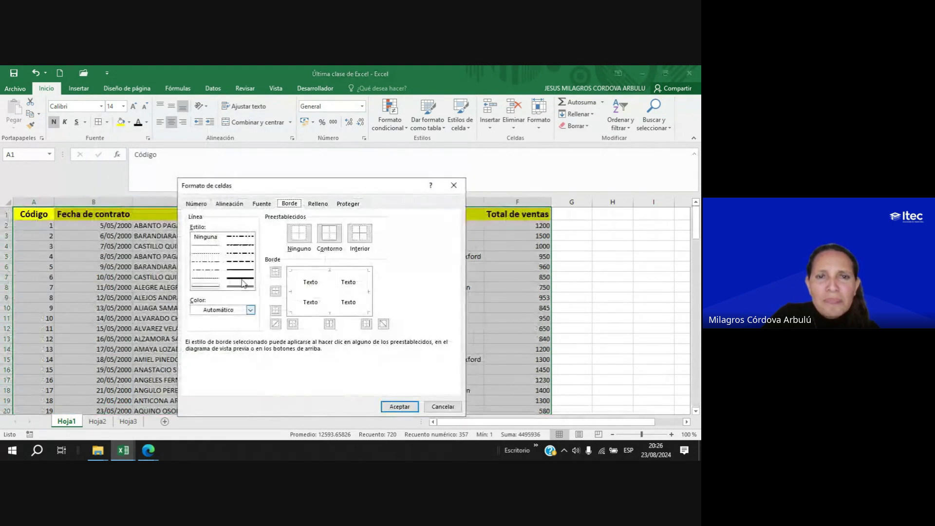
{"action": "left_click", "coordinate": [240, 252]}
{"action": "left_click", "coordinate": [329, 233]}
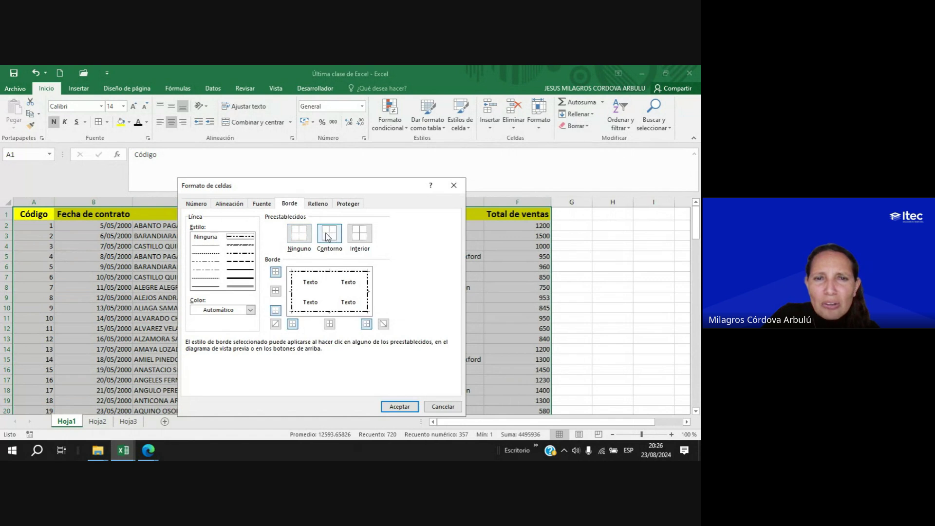
{"action": "left_click", "coordinate": [357, 236]}
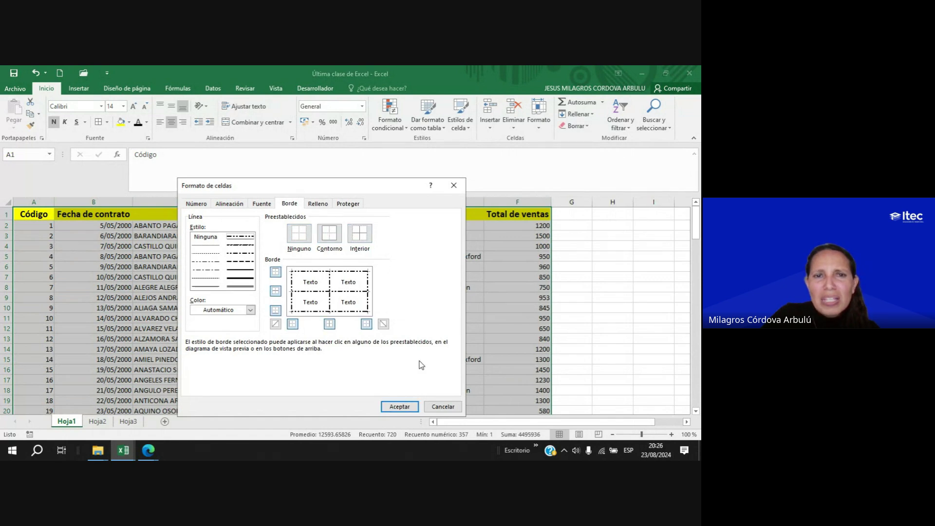
{"action": "key", "text": "Return"}
{"action": "left_click", "coordinate": [218, 301]}
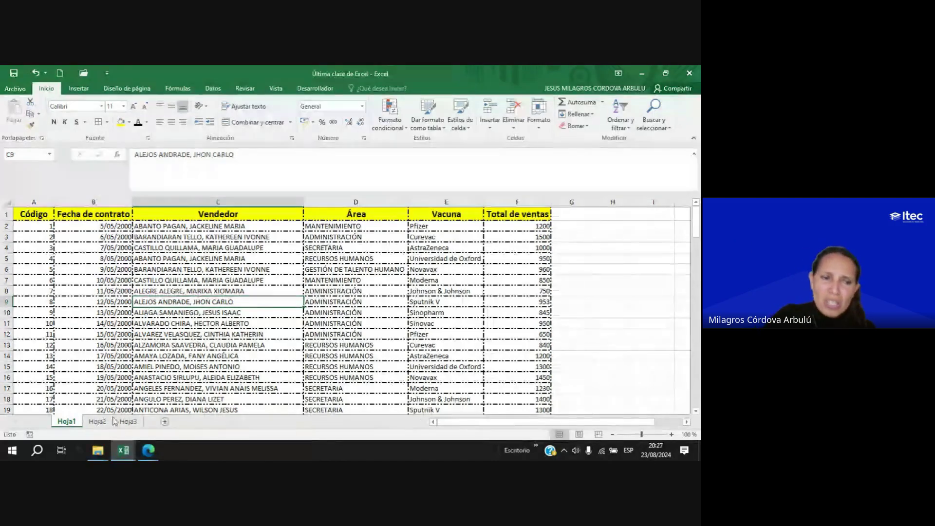
Format the header row A1:F1 on Hoja2 with yellow fill, bold text and font size 12.
{"action": "left_click", "coordinate": [98, 421]}
{"action": "left_click", "coordinate": [128, 421]}
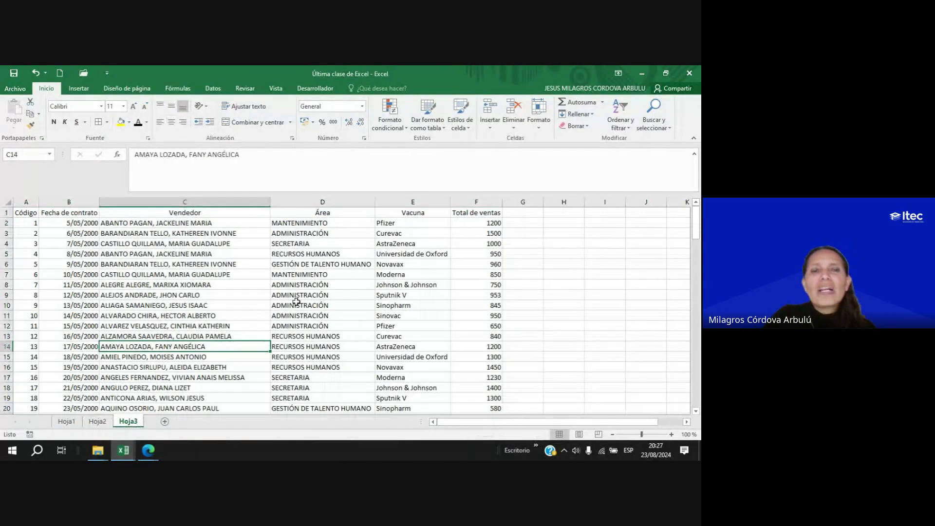
{"action": "left_click", "coordinate": [98, 421]}
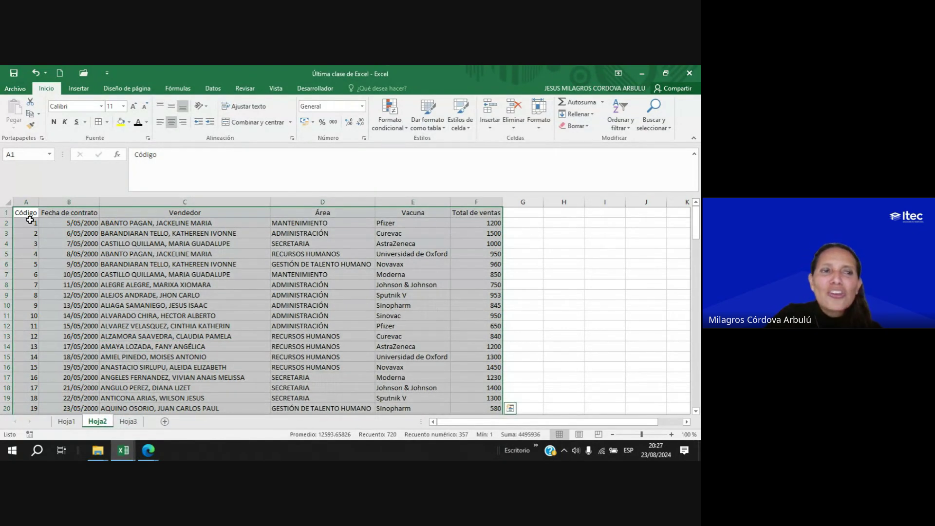
{"action": "left_click_drag", "start_coordinate": [27, 214], "coordinate": [492, 213]}
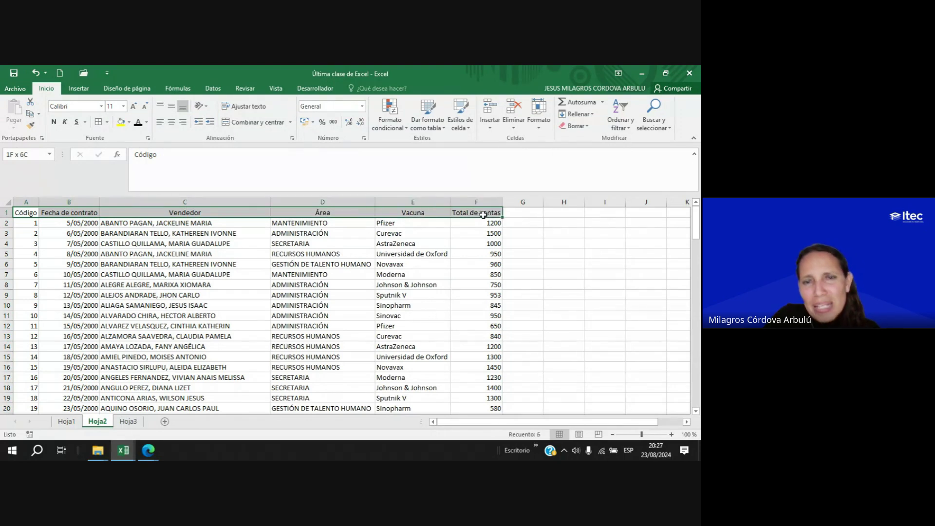
{"action": "left_click", "coordinate": [122, 124]}
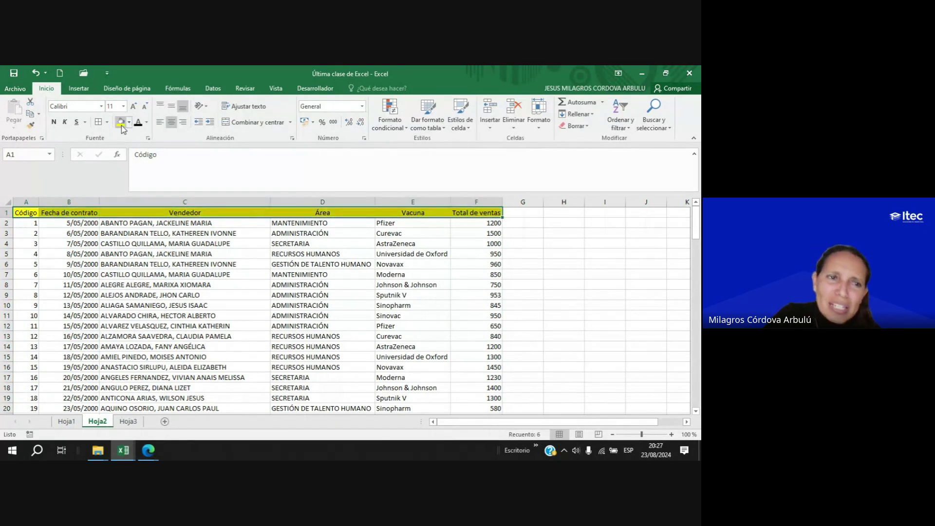
{"action": "left_click", "coordinate": [54, 122]}
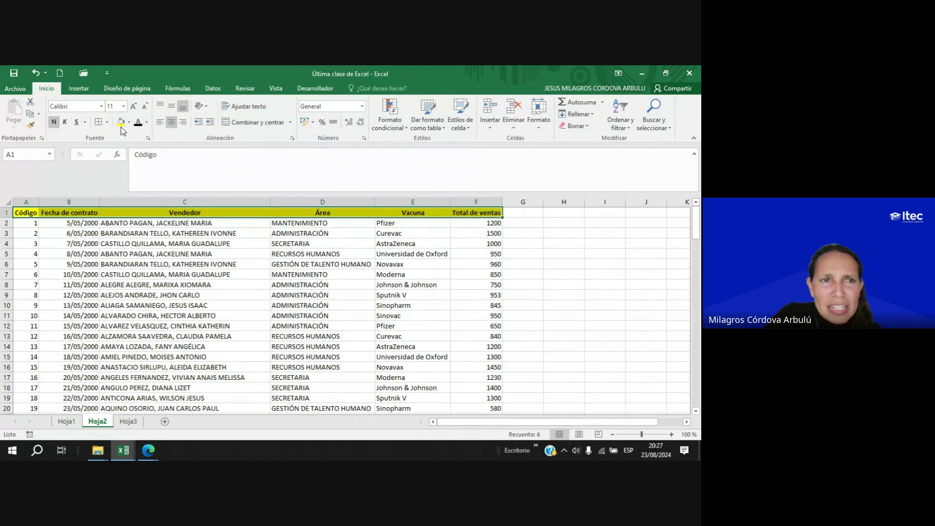
{"action": "left_click", "coordinate": [134, 106]}
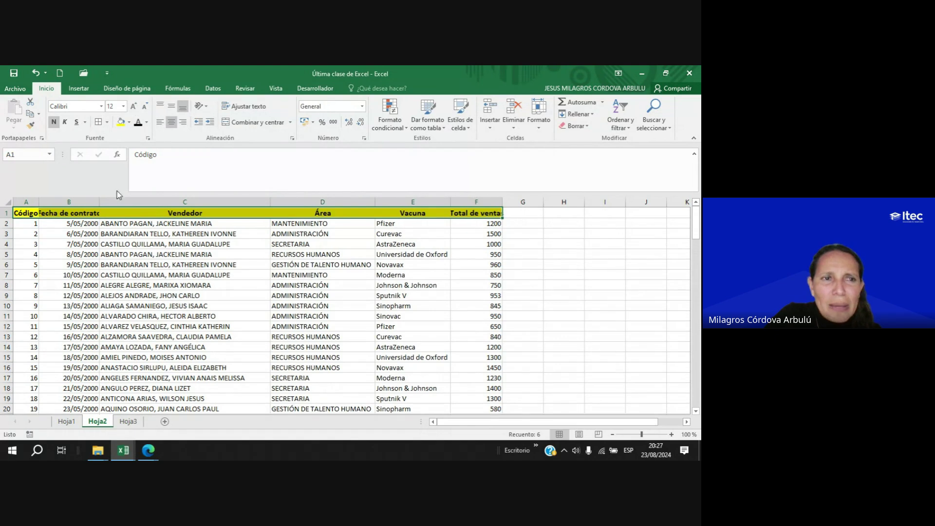
Autofit the width of the Fecha de contrato column on Hoja2.
{"action": "double_click", "coordinate": [99, 201]}
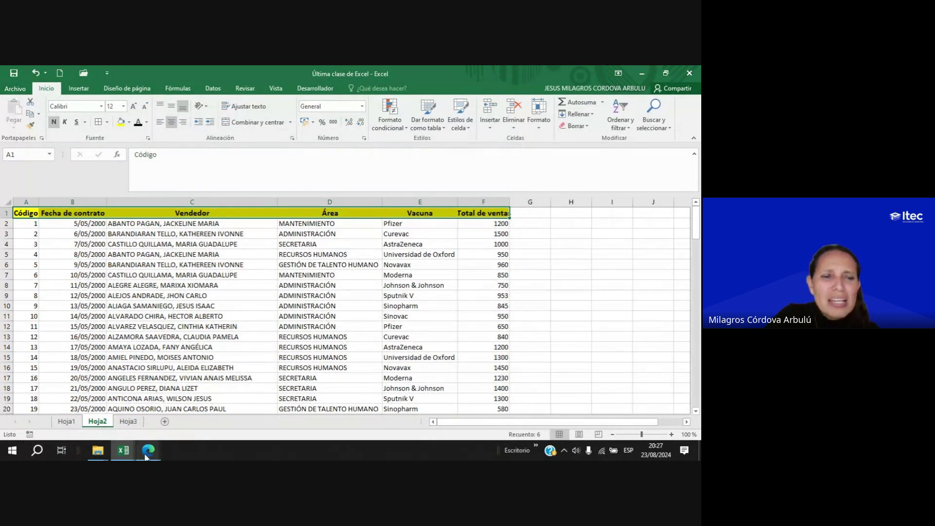
Switch to the Google Meet call, check the call messages, and return to the Última clase de Excel workbook.
{"action": "mouse_move", "coordinate": [149, 454]}
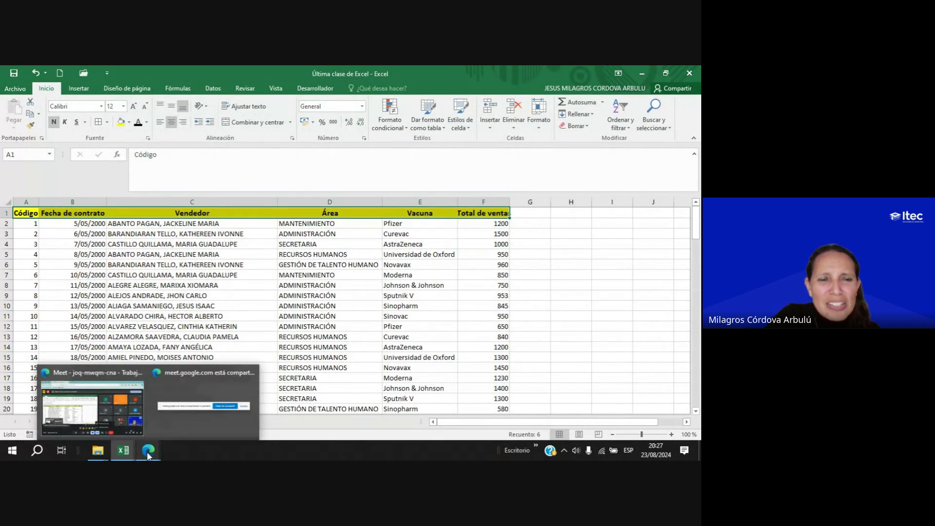
{"action": "left_click", "coordinate": [121, 407]}
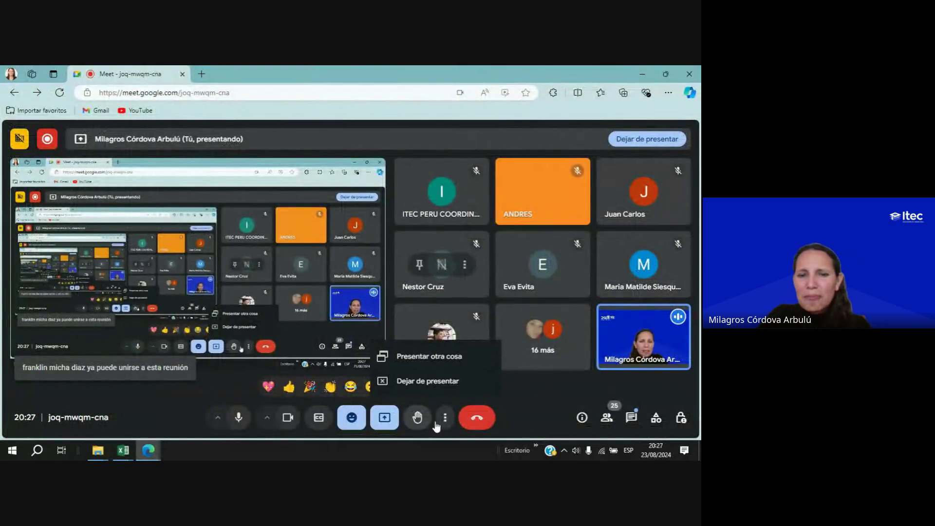
{"action": "left_click", "coordinate": [631, 418]}
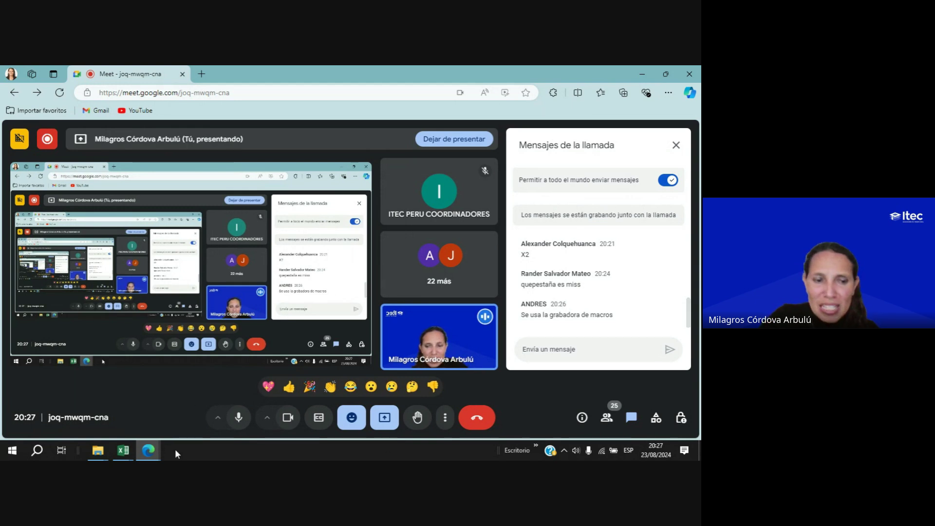
{"action": "left_click", "coordinate": [125, 450]}
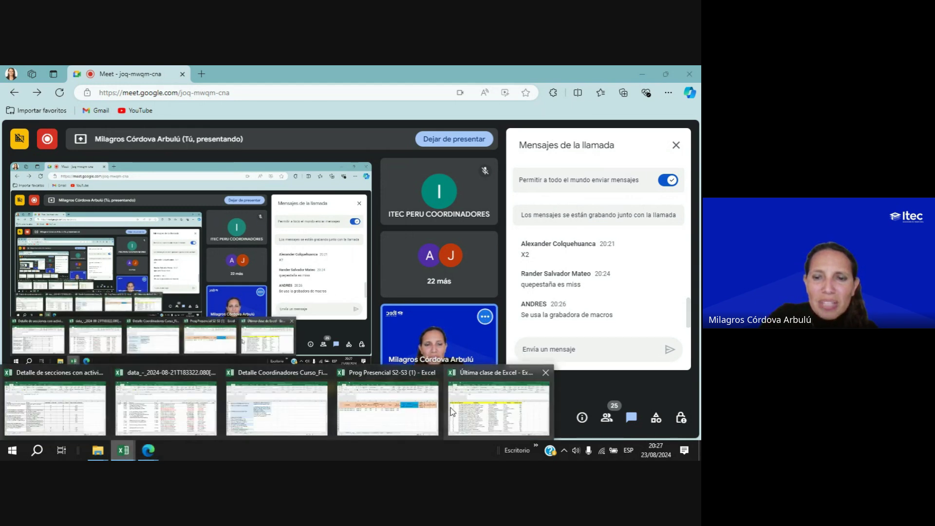
{"action": "left_click", "coordinate": [497, 407]}
{"action": "left_click", "coordinate": [253, 275]}
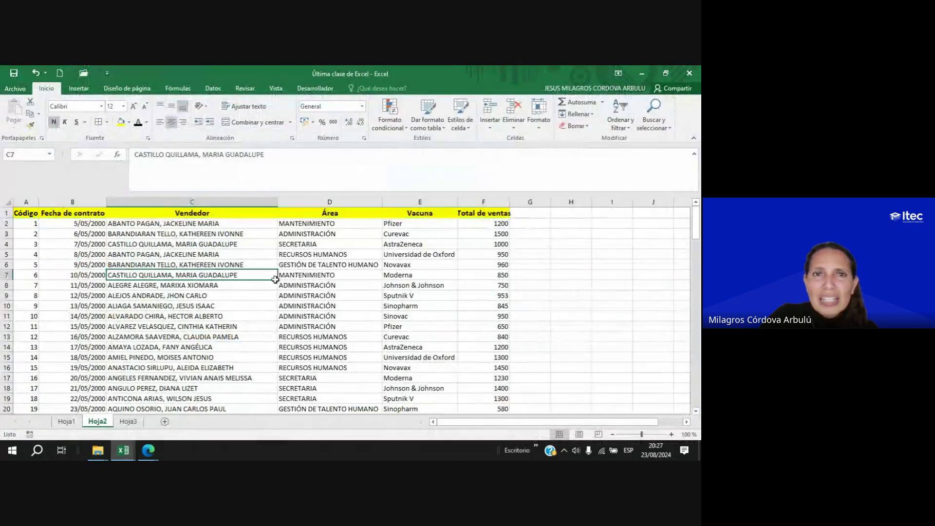
Clear only the formats from columns A to F on Hoja2, keeping the table data.
{"action": "left_click", "coordinate": [320, 90]}
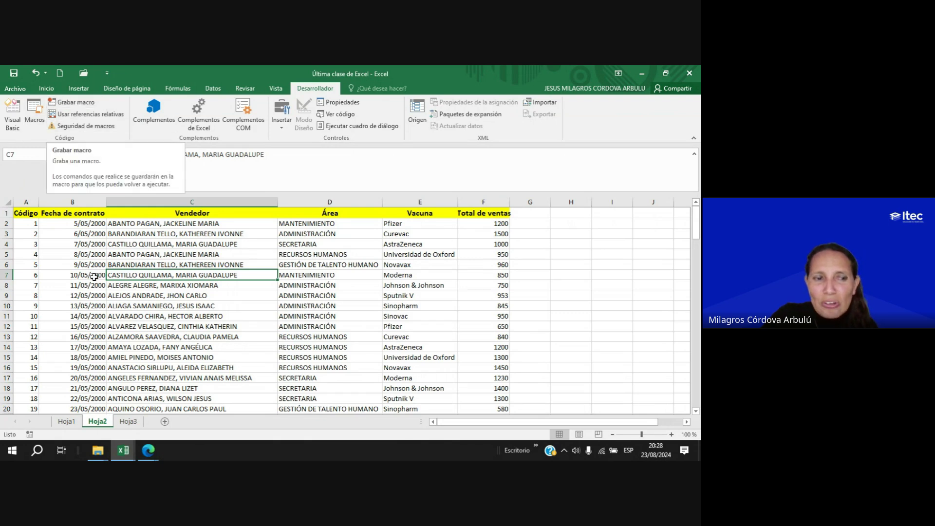
{"action": "left_click_drag", "start_coordinate": [26, 201], "coordinate": [482, 200]}
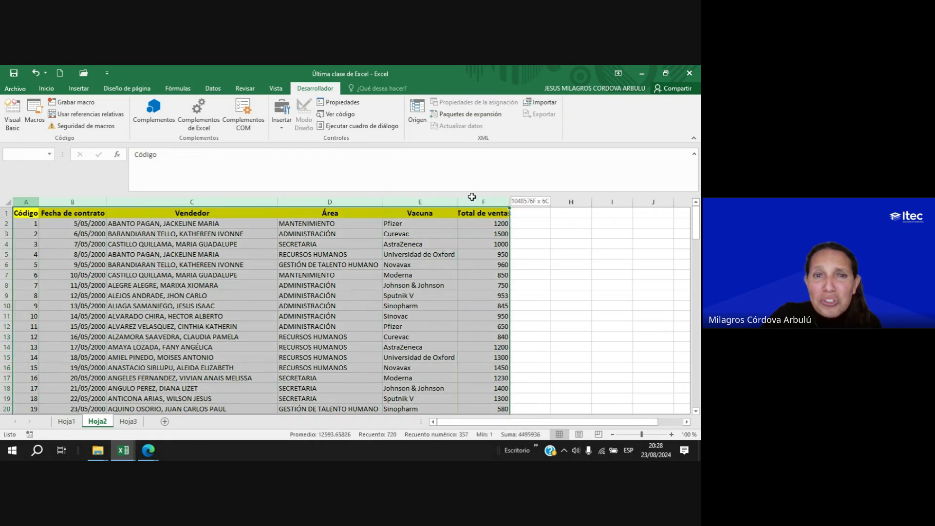
{"action": "left_click", "coordinate": [46, 89]}
{"action": "left_click", "coordinate": [545, 124]}
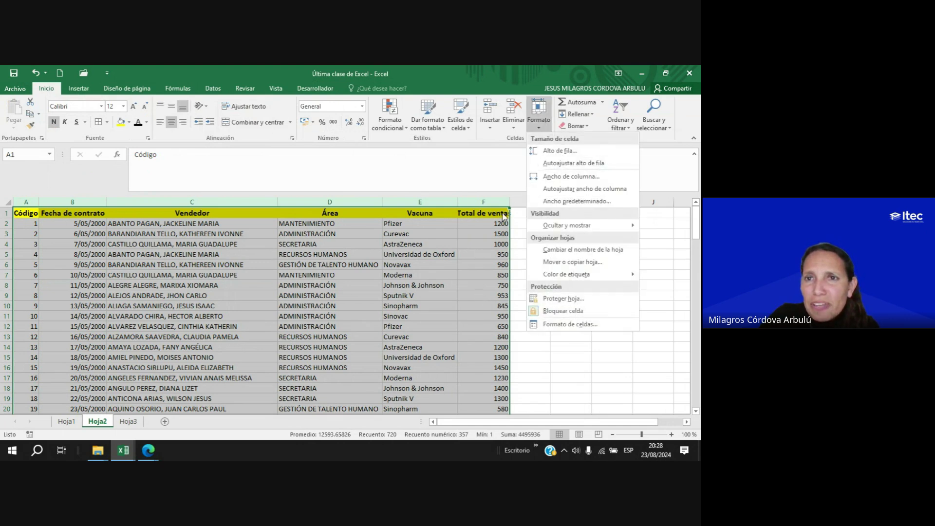
{"action": "left_click", "coordinate": [578, 126]}
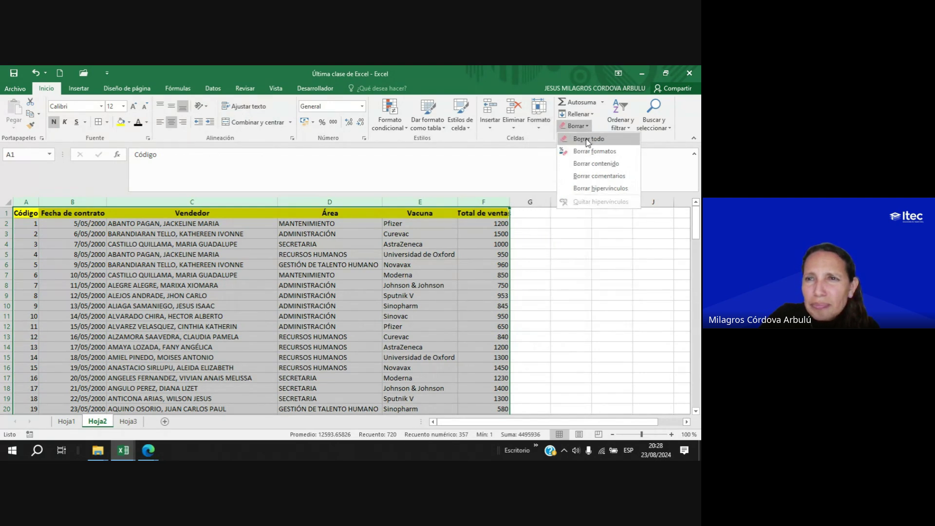
{"action": "left_click", "coordinate": [586, 140]}
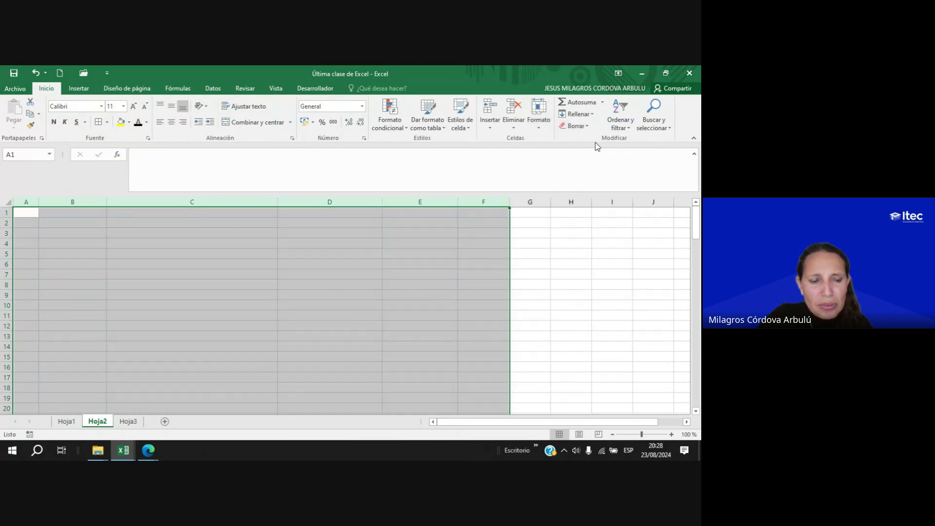
{"action": "key", "text": "ctrl+z"}
{"action": "left_click", "coordinate": [582, 126]}
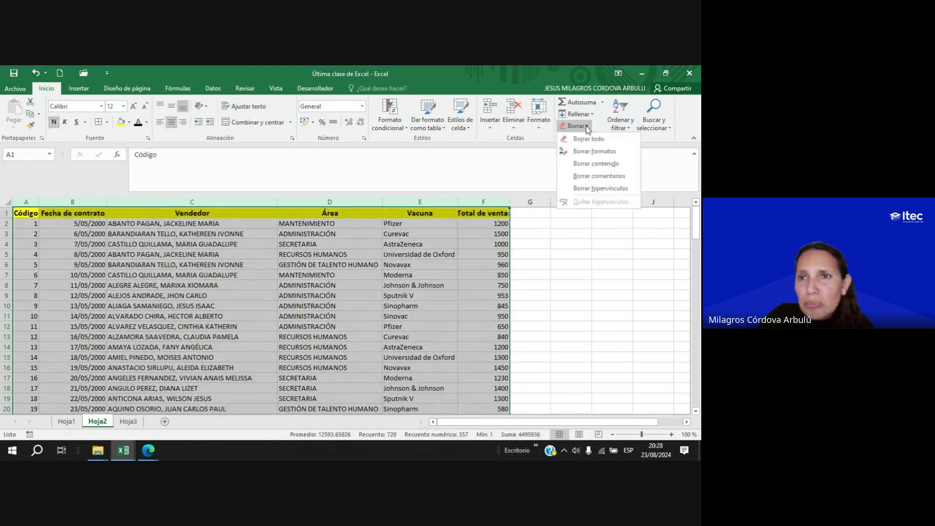
{"action": "left_click", "coordinate": [594, 152]}
Clear only the formats from the entire sales table on Hoja1, keeping its data.
{"action": "left_click", "coordinate": [66, 421]}
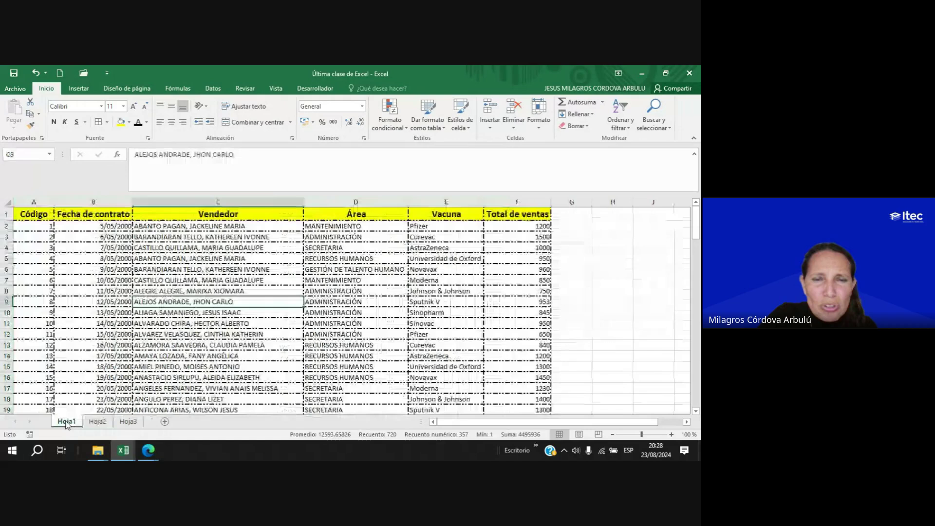
{"action": "left_click", "coordinate": [360, 303]}
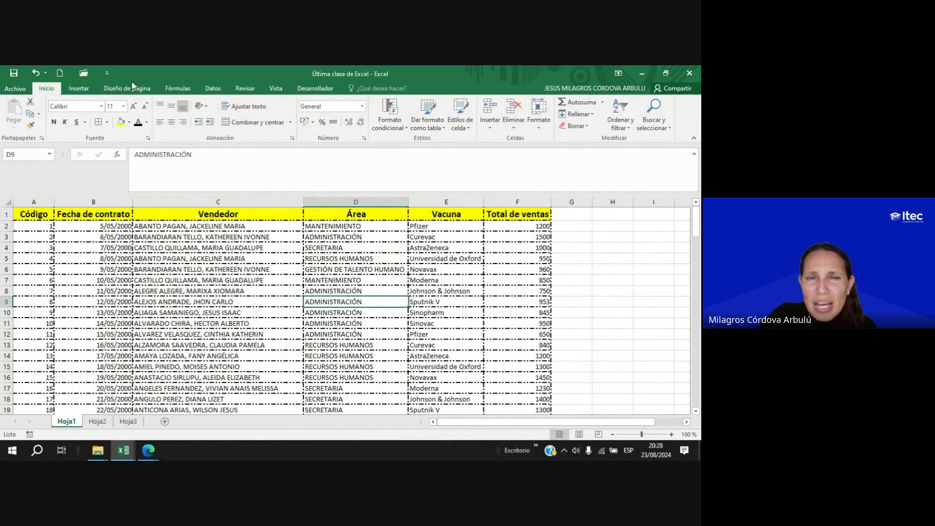
{"action": "left_click", "coordinate": [591, 132]}
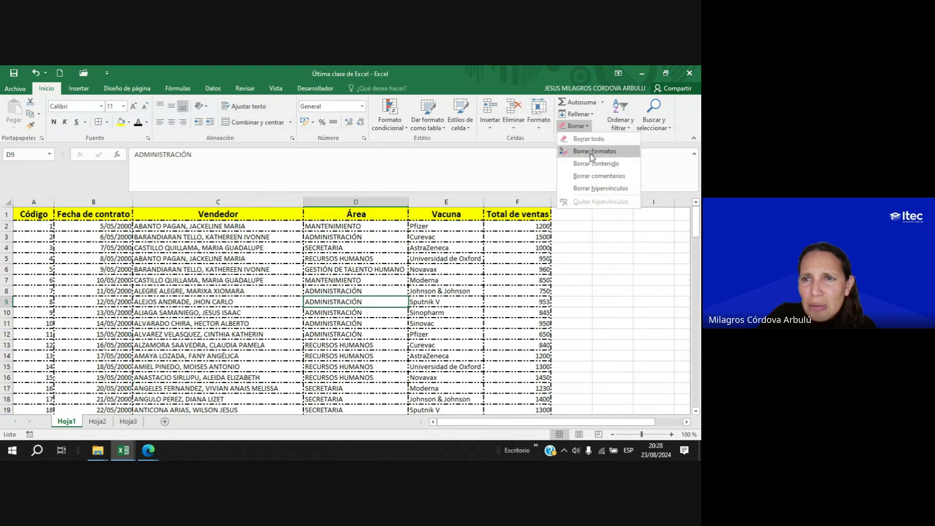
{"action": "left_click", "coordinate": [587, 151]}
{"action": "left_click", "coordinate": [381, 247]}
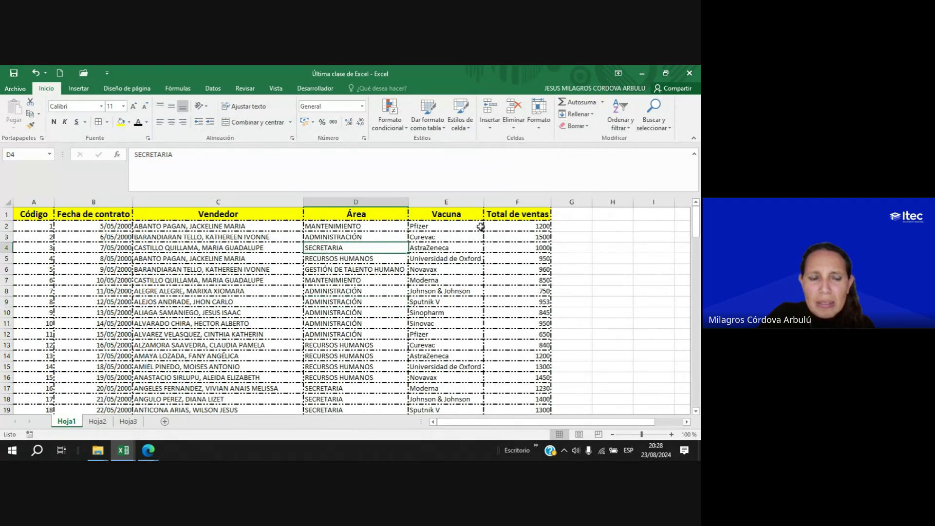
{"action": "key", "text": "ctrl+a"}
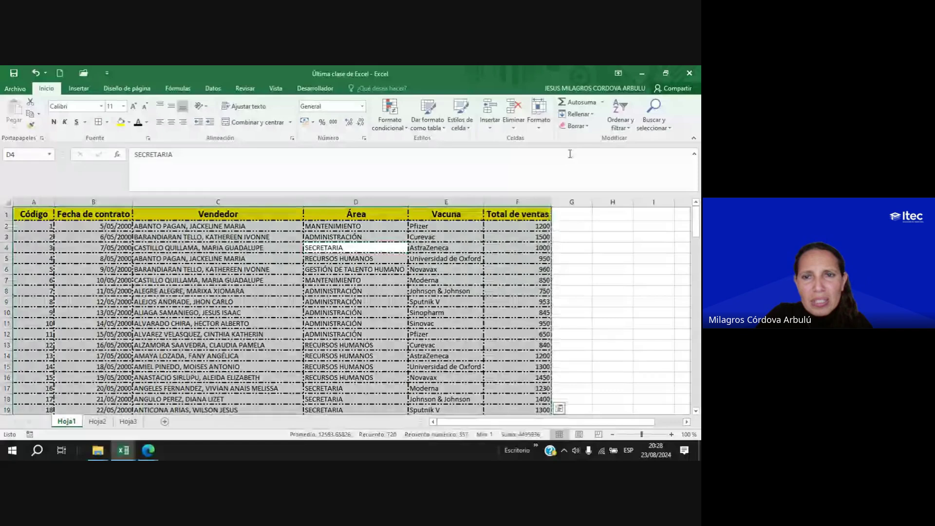
{"action": "left_click", "coordinate": [589, 126]}
{"action": "left_click", "coordinate": [594, 151]}
{"action": "left_click", "coordinate": [266, 295]}
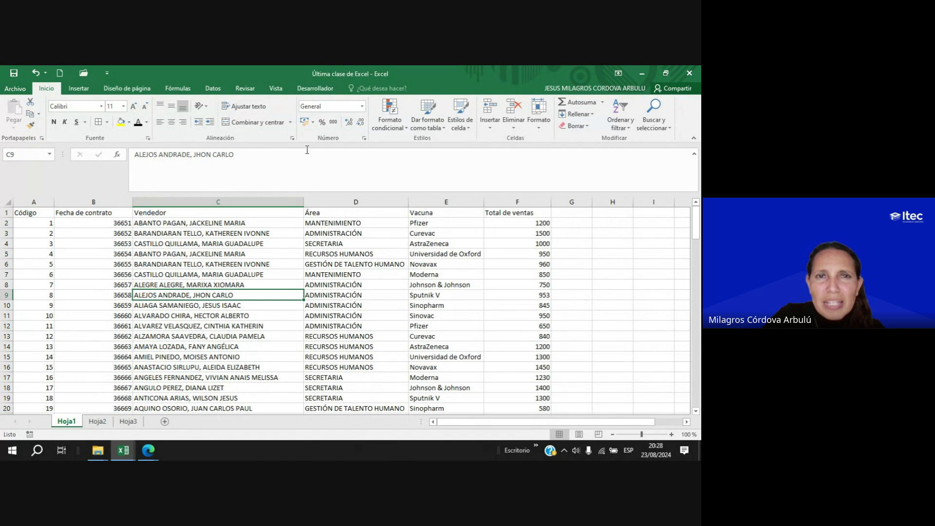
Set up a new macro recording on Hoja1 and name the macro Formatos.
{"action": "left_click", "coordinate": [317, 88]}
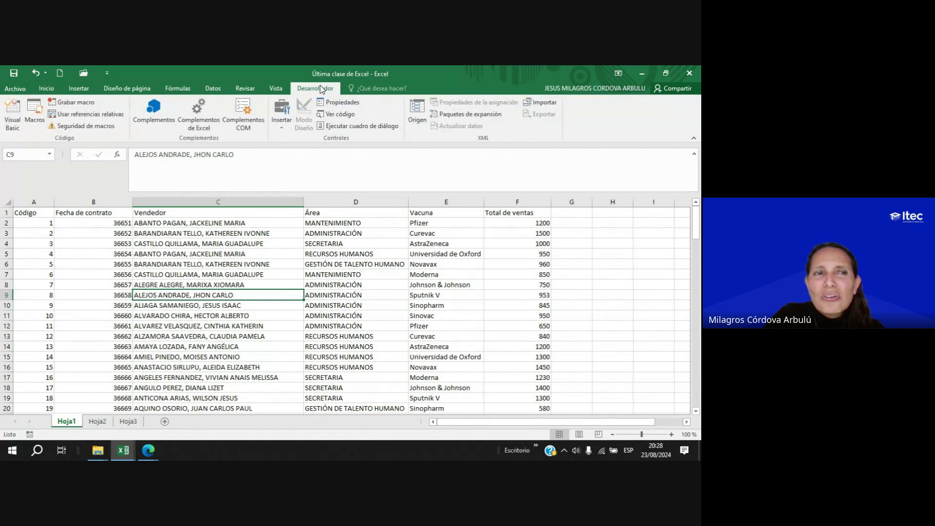
{"action": "left_click", "coordinate": [77, 105]}
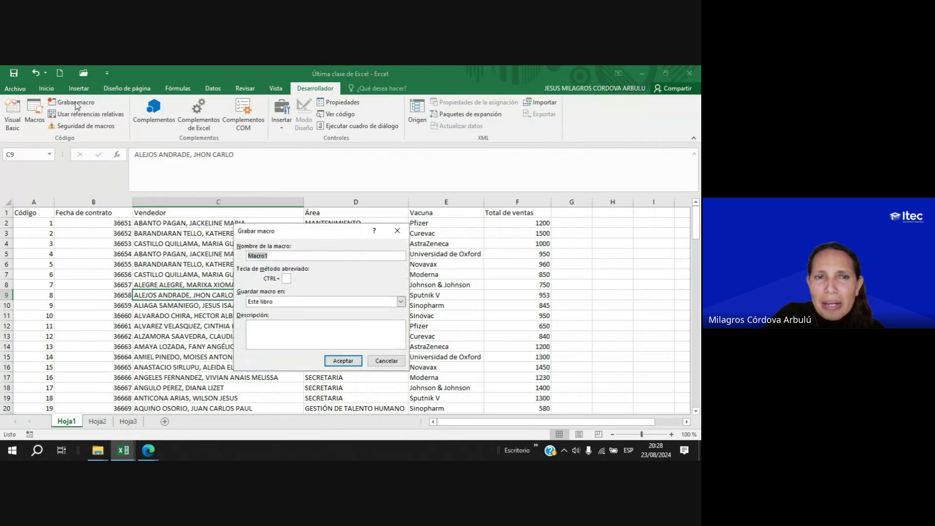
{"action": "left_click_drag", "start_coordinate": [384, 208], "coordinate": [402, 200]}
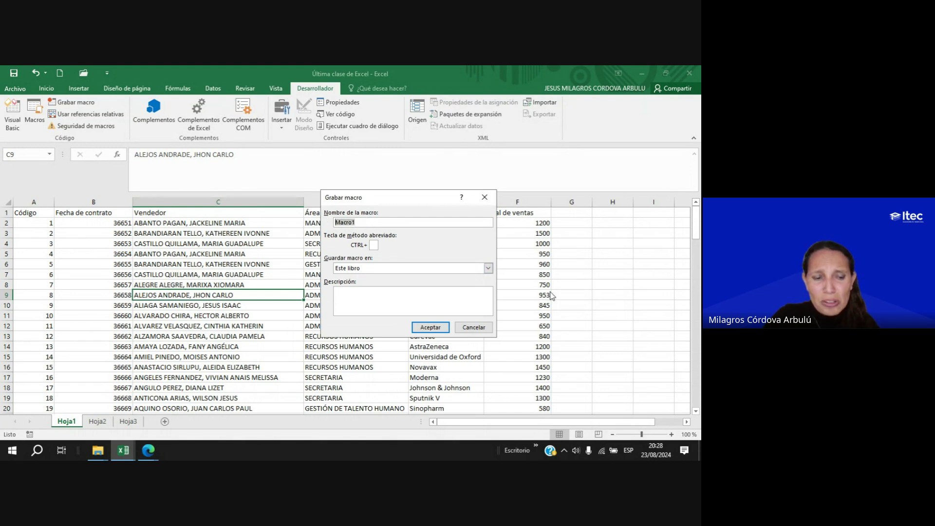
{"action": "type", "text": "F"}
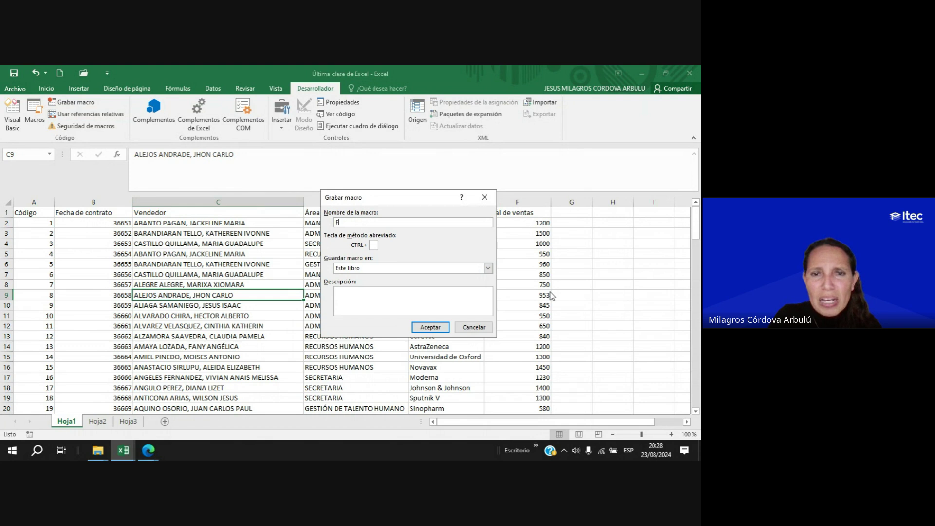
{"action": "type", "text": "ormatos"}
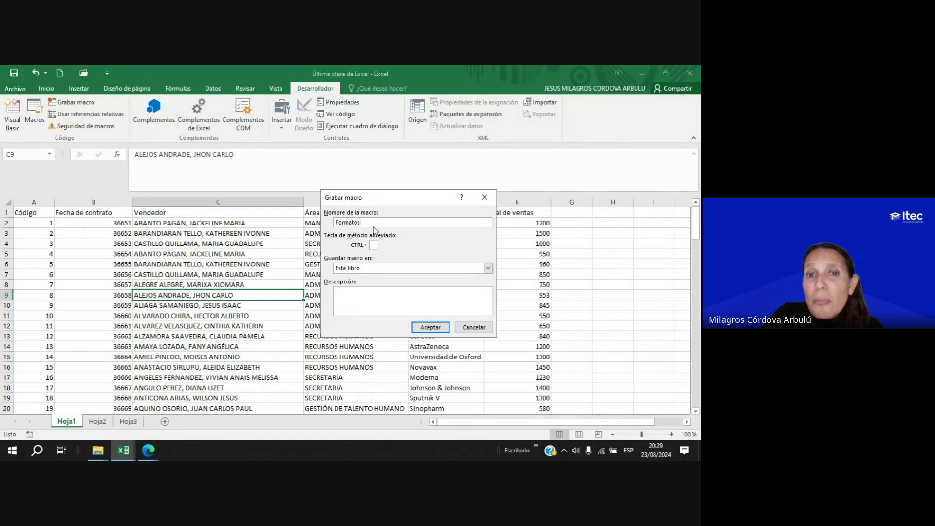
{"action": "left_click", "coordinate": [374, 245]}
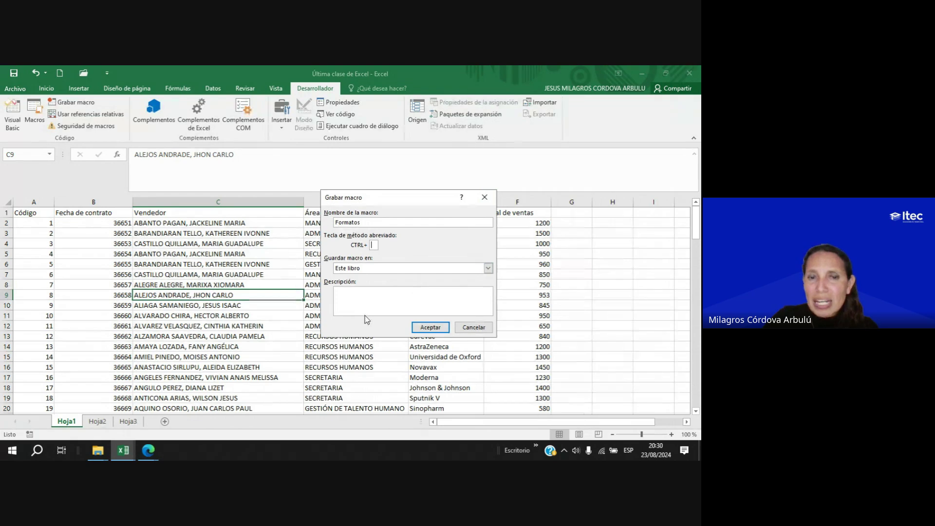
Enter the macro description "La macro grabará los principales formatos de celdas que necesito en mi hoja.".
{"action": "left_click", "coordinate": [356, 297]}
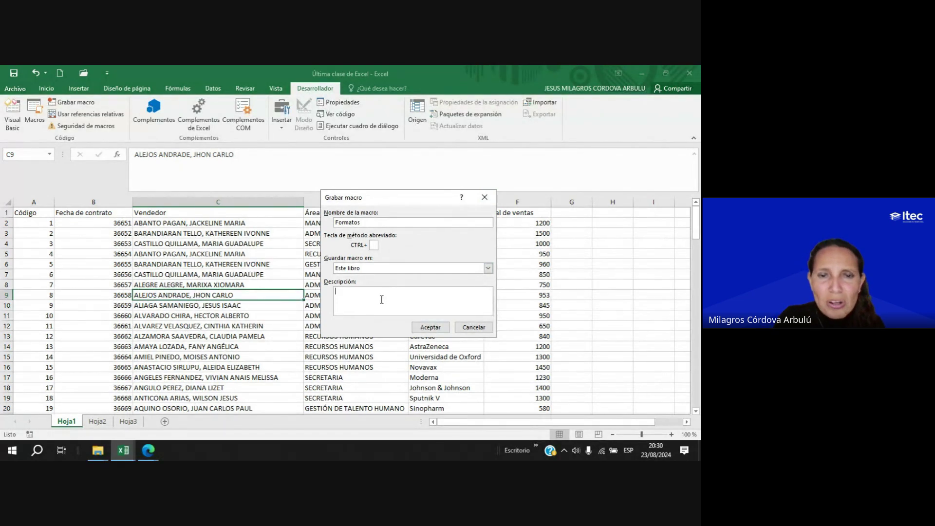
{"action": "type", "text": "L"}
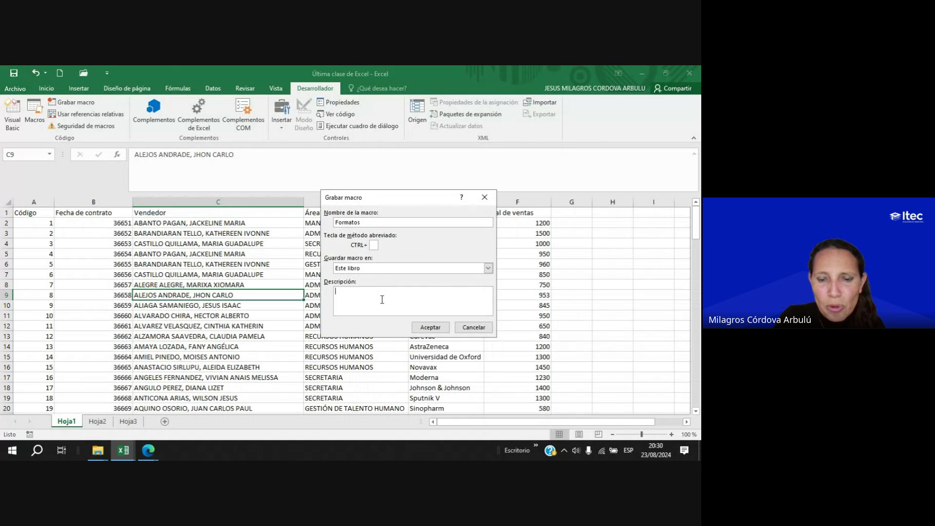
{"action": "type", "text": "a mac"}
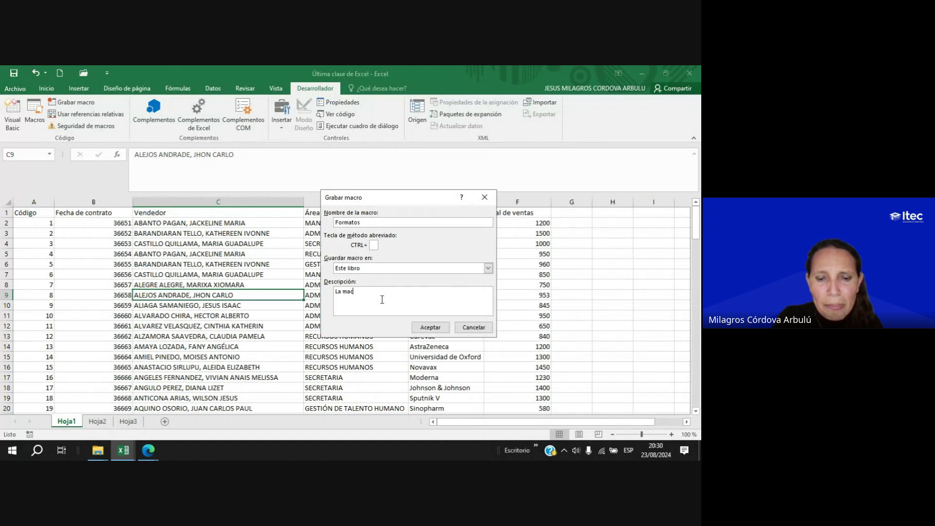
{"action": "type", "text": "ro grabará"}
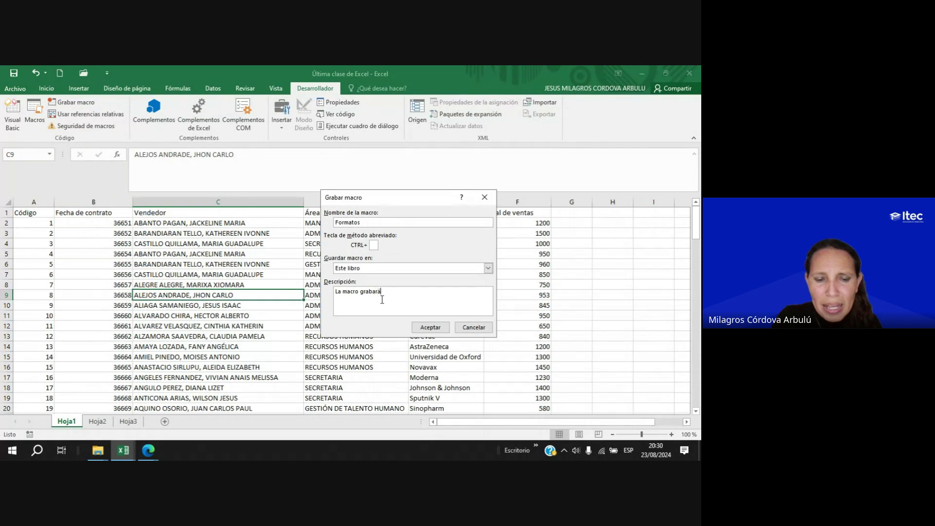
{"action": "type", "text": " los principa"}
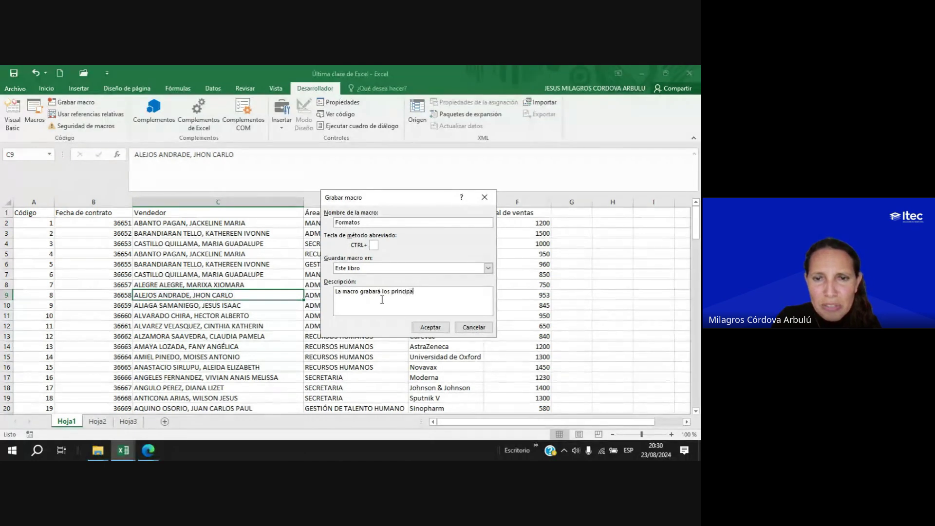
{"action": "type", "text": "les formatos "}
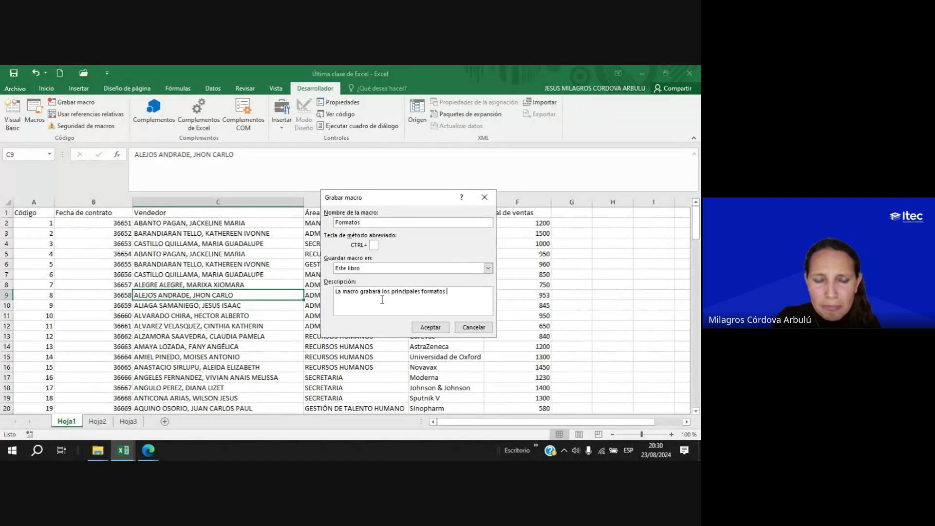
{"action": "type", "text": "de deldas q"}
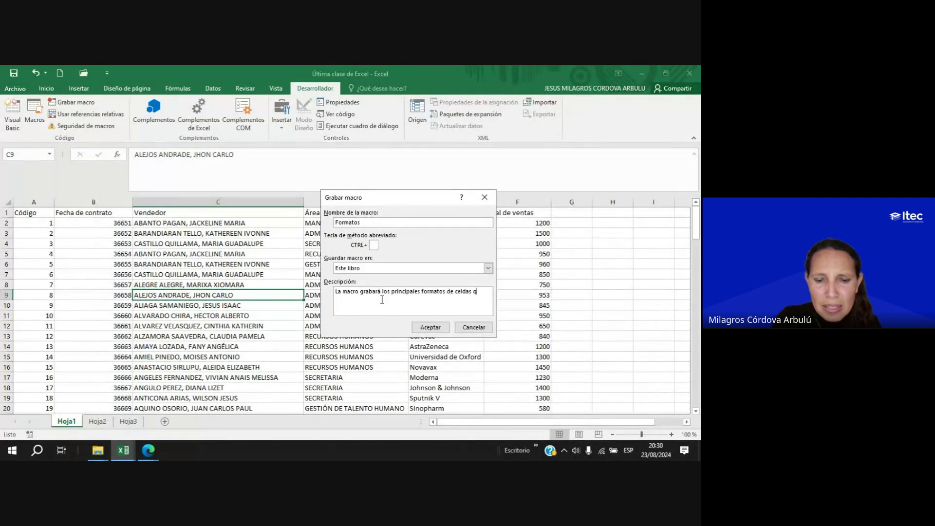
{"action": "type", "text": "ue necesito en "}
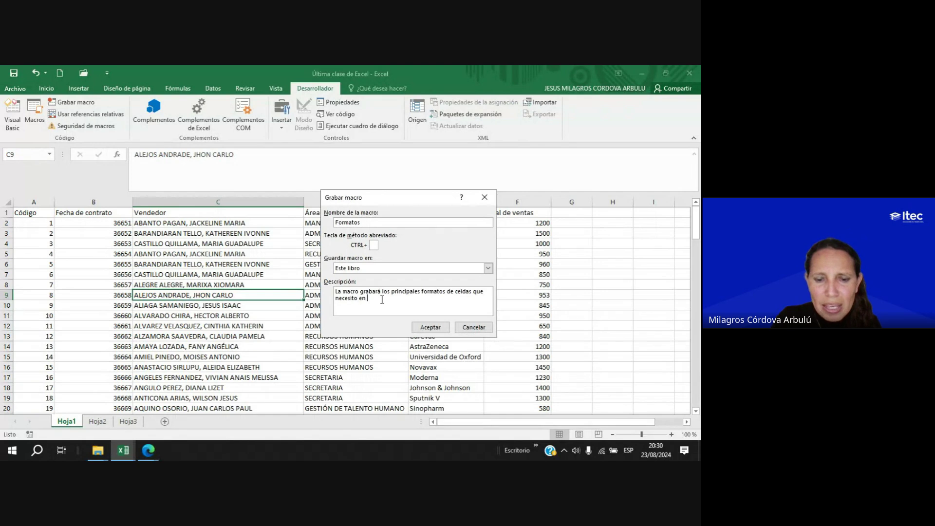
{"action": "type", "text": "mi hoja."}
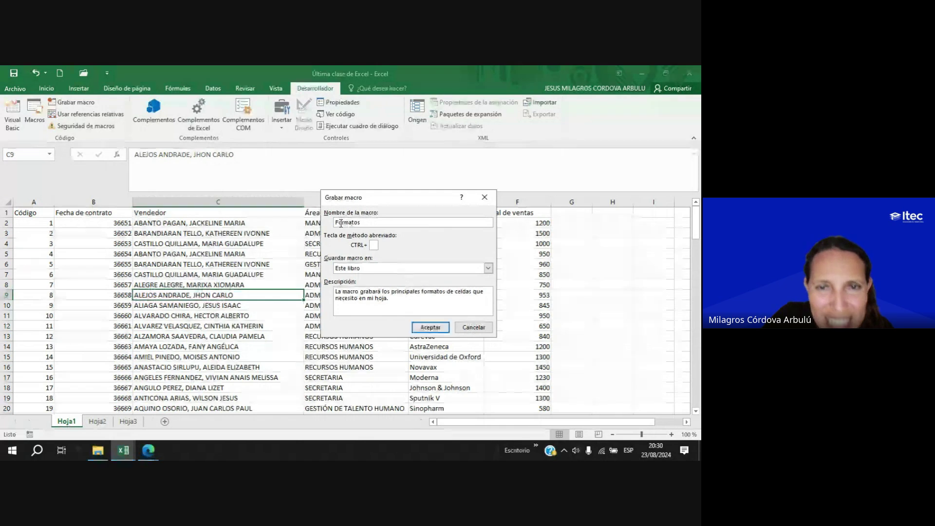
{"action": "key", "text": "Tab"}
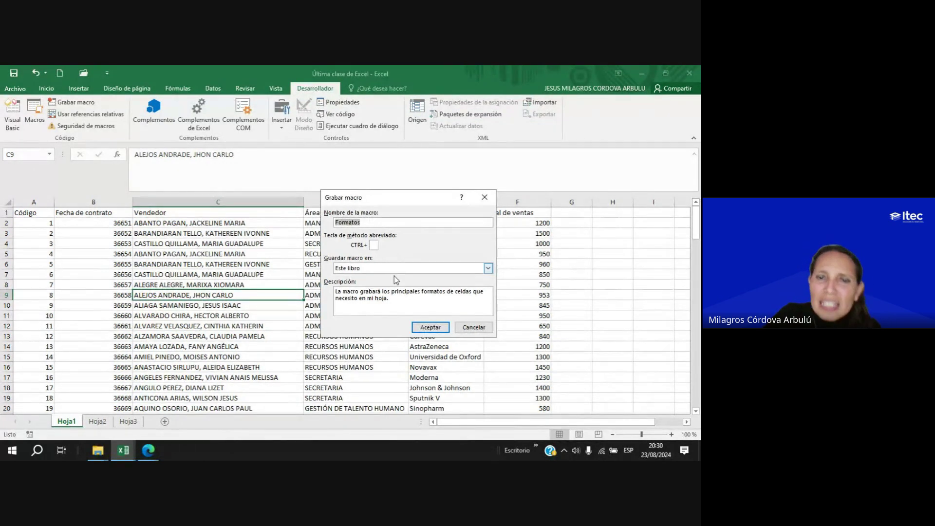
{"action": "left_click_drag", "start_coordinate": [388, 298], "coordinate": [335, 290]}
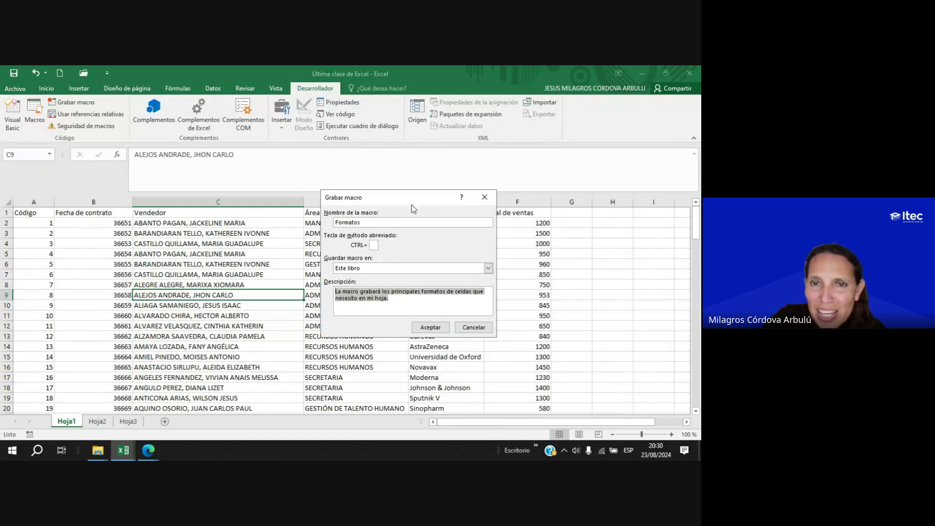
Accept the settings for the Formatos macro, stored in Este libro, and start recording it.
{"action": "left_click_drag", "start_coordinate": [413, 201], "coordinate": [507, 205]}
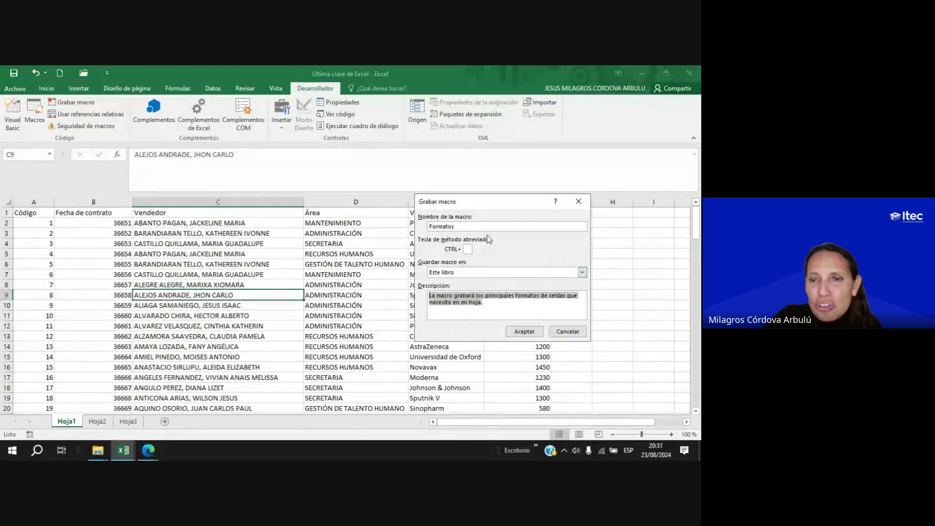
{"action": "left_click", "coordinate": [526, 335]}
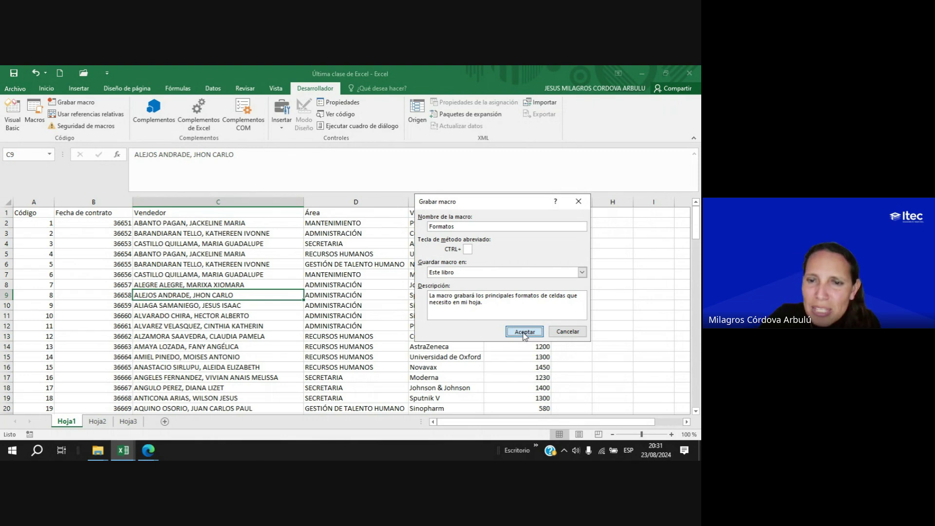
{"action": "left_click", "coordinate": [525, 332]}
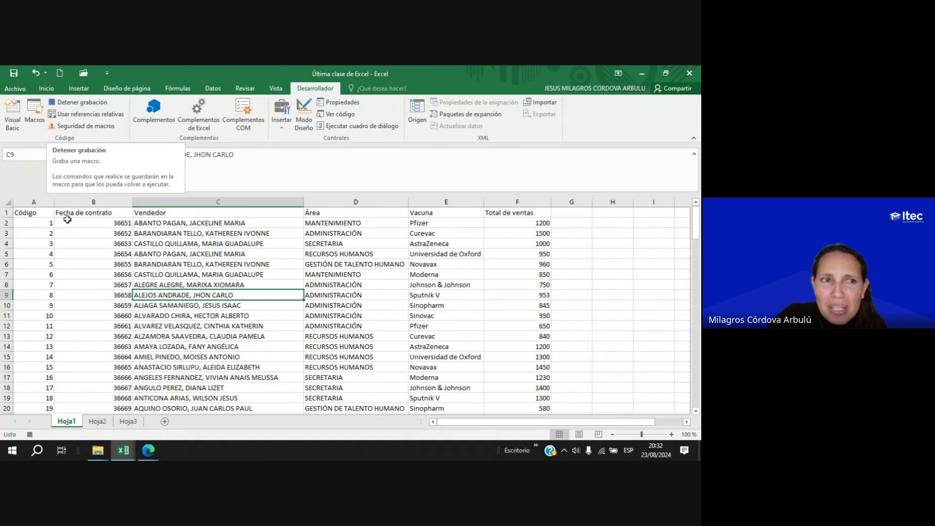
Make the header cells A1 to F1 bold, set their font size to 12 and center them horizontally.
{"action": "left_click", "coordinate": [18, 211]}
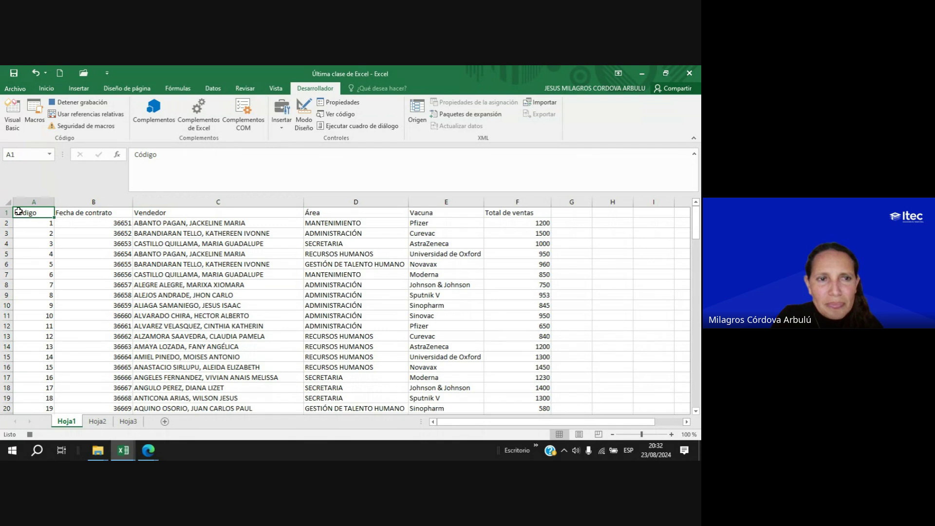
{"action": "key", "text": "ctrl+shift+Right"}
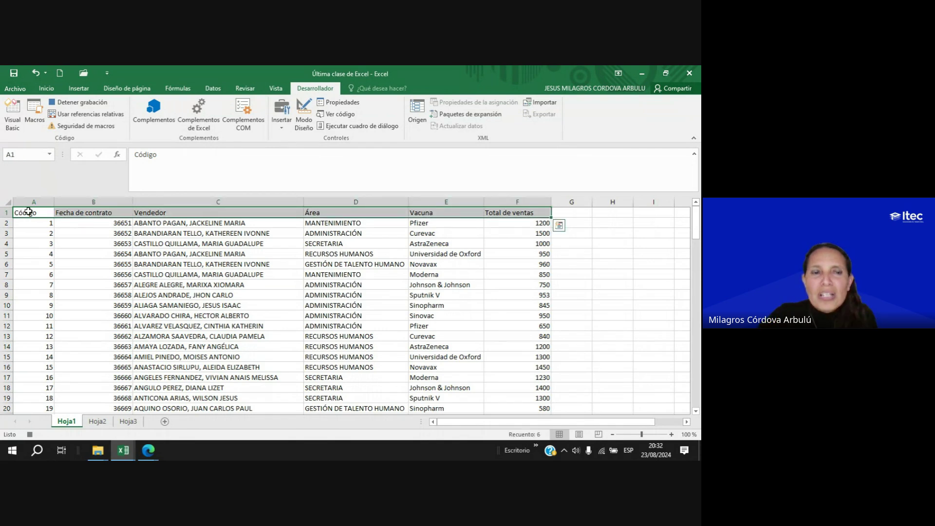
{"action": "left_click", "coordinate": [46, 89]}
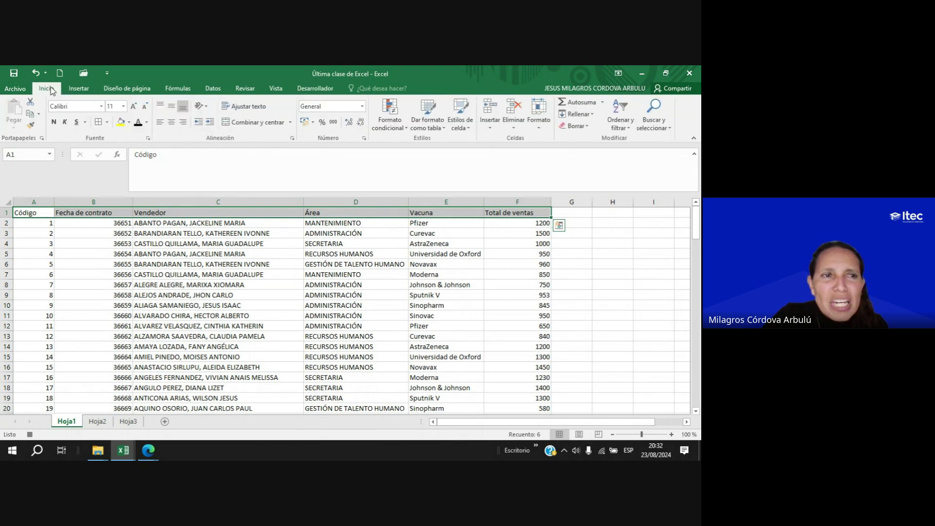
{"action": "left_click", "coordinate": [54, 122]}
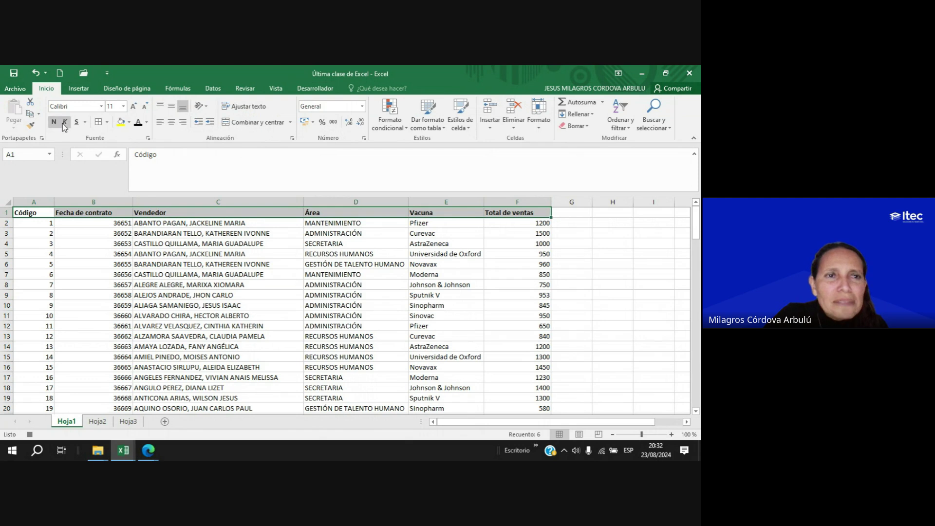
{"action": "left_click", "coordinate": [124, 107]}
{"action": "left_click", "coordinate": [110, 158]}
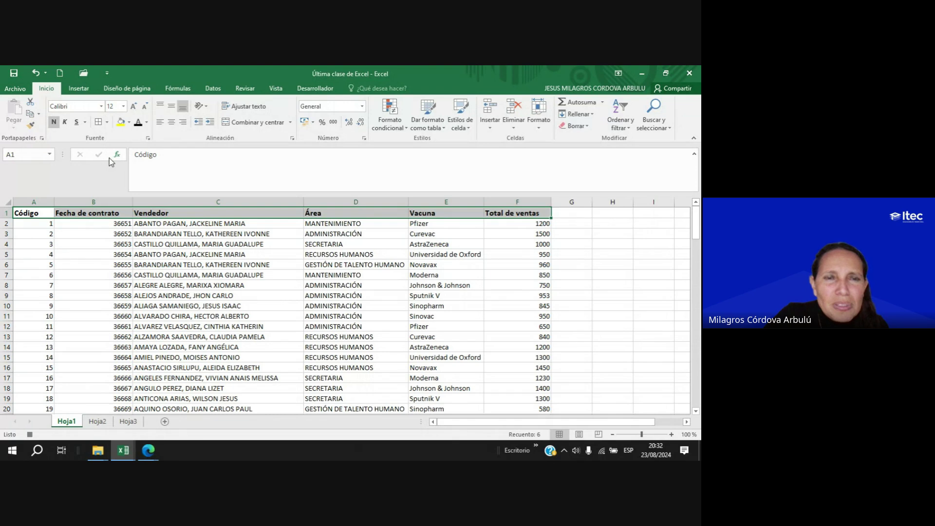
{"action": "left_click", "coordinate": [171, 123]}
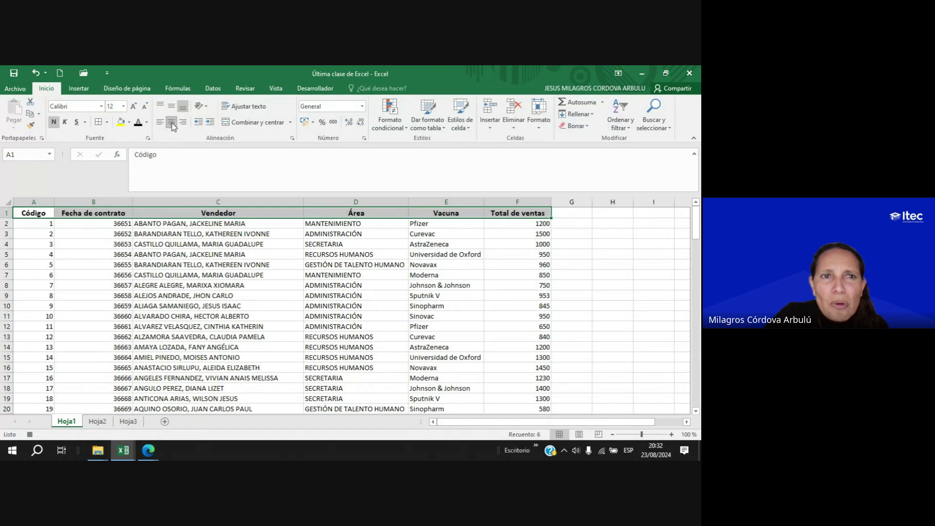
Give the header cells A1 to F1 a darker theme blue fill and white font color.
{"action": "left_click", "coordinate": [130, 123]}
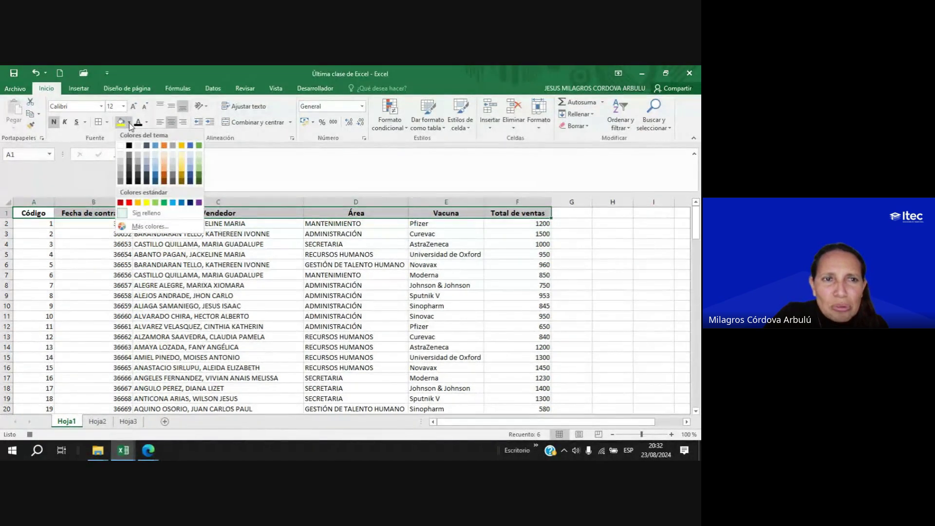
{"action": "left_click", "coordinate": [156, 178]}
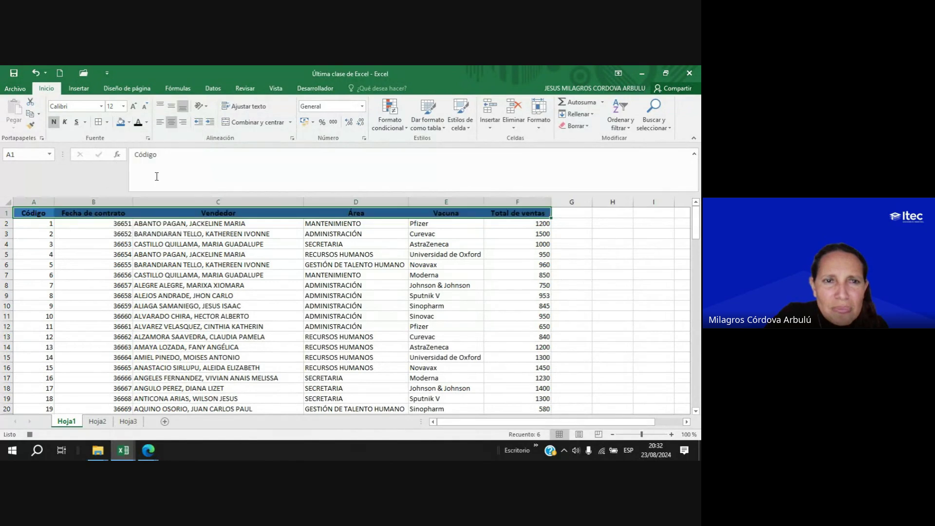
{"action": "left_click", "coordinate": [147, 127]}
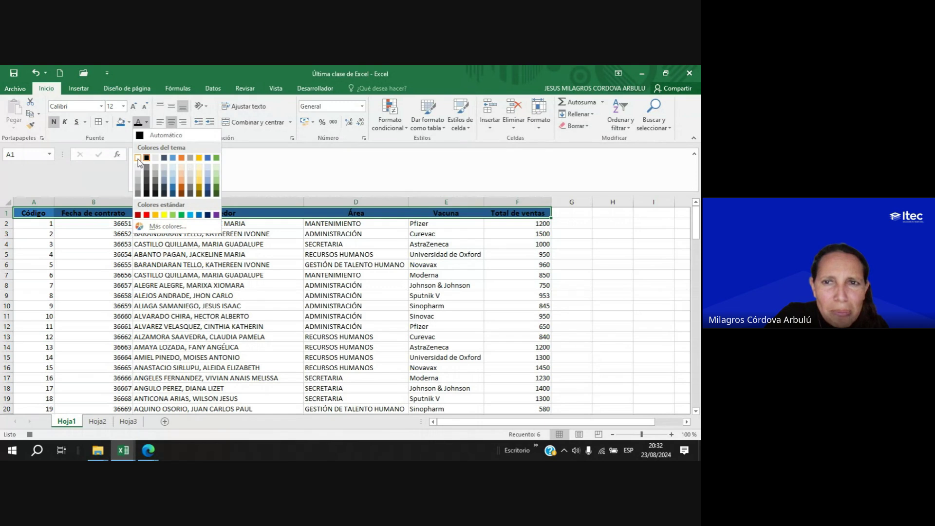
{"action": "left_click", "coordinate": [139, 159]}
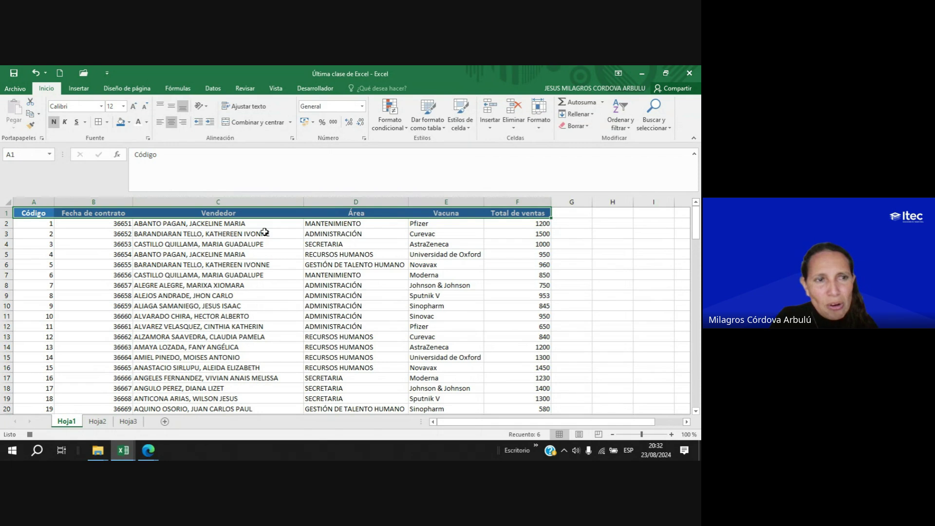
Apply the custom number format 000 to all Código values below the header in column A and center them.
{"action": "left_click", "coordinate": [49, 223]}
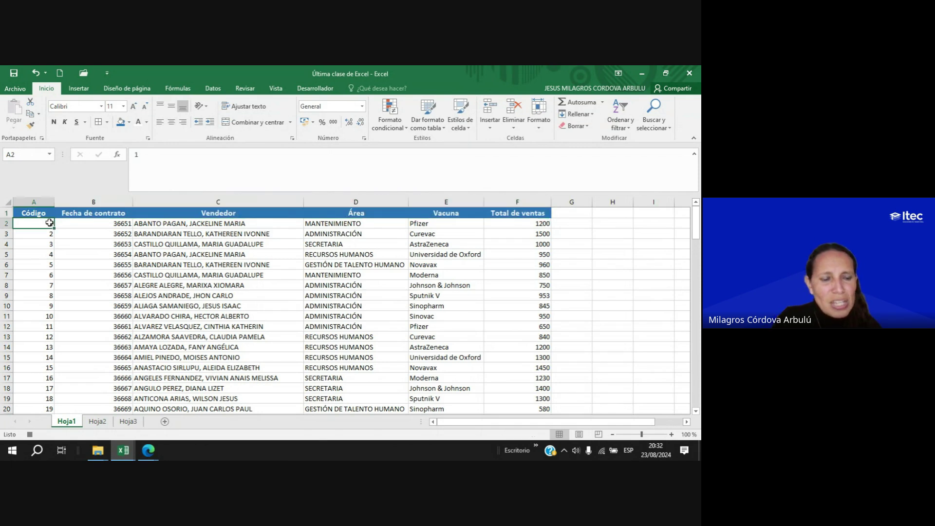
{"action": "key", "text": "ctrl+shift+Down"}
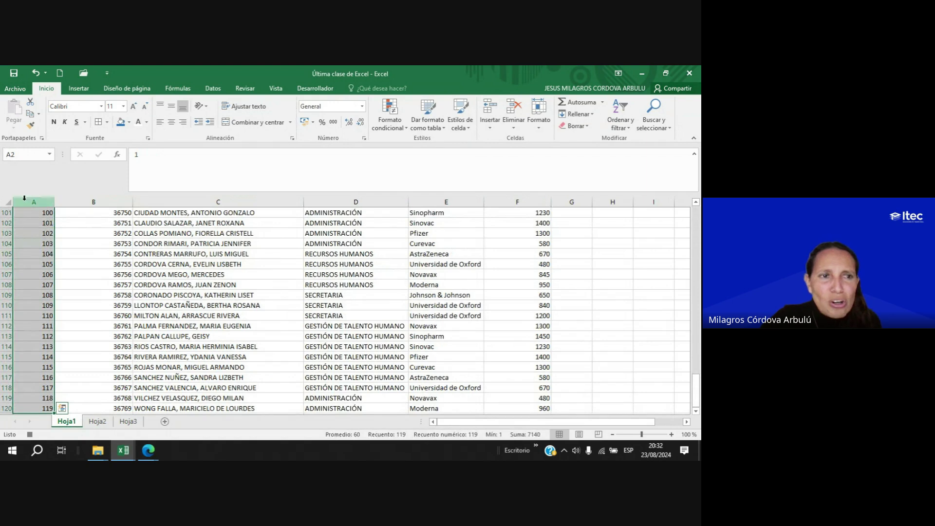
{"action": "right_click", "coordinate": [43, 225]}
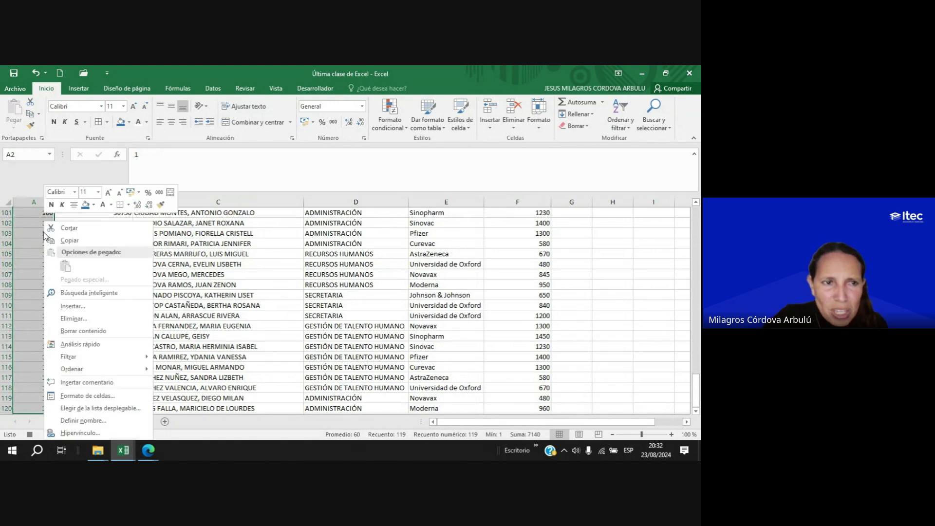
{"action": "left_click", "coordinate": [92, 400]}
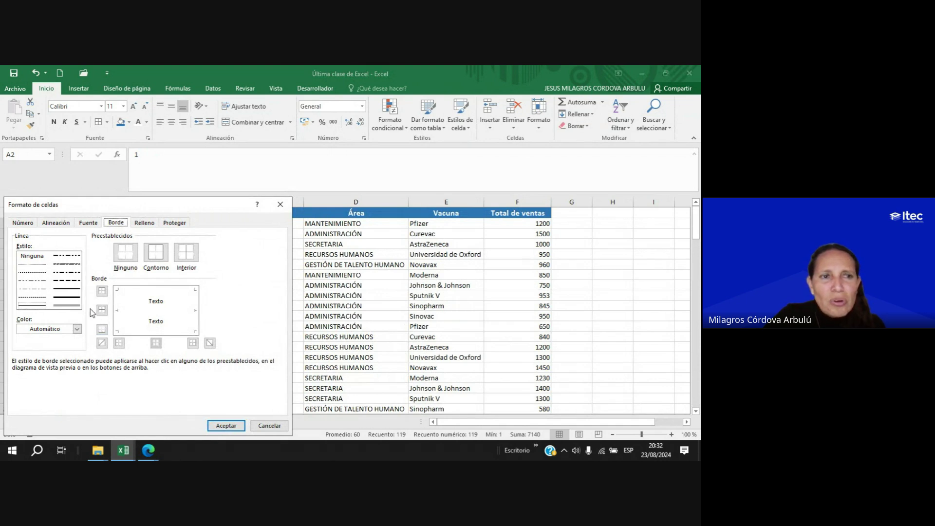
{"action": "left_click", "coordinate": [24, 223]}
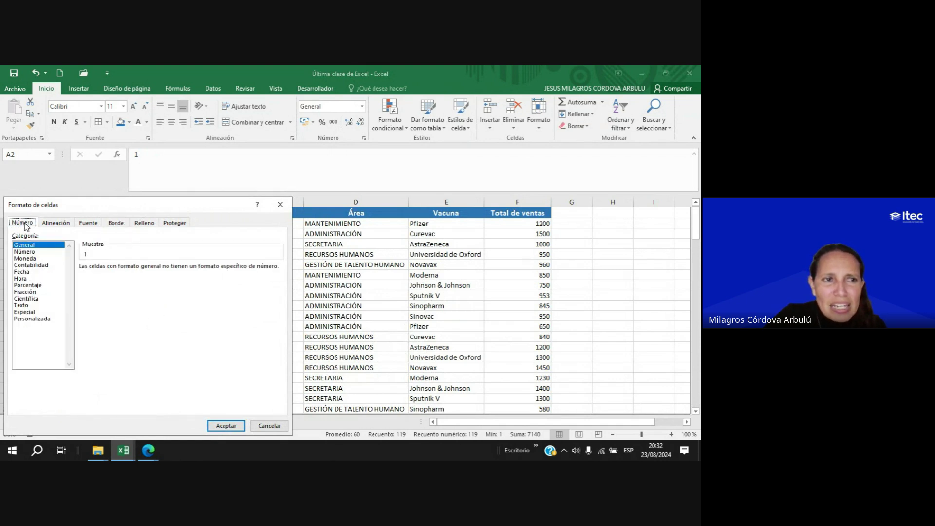
{"action": "left_click", "coordinate": [42, 319]}
{"action": "double_click", "coordinate": [115, 276]}
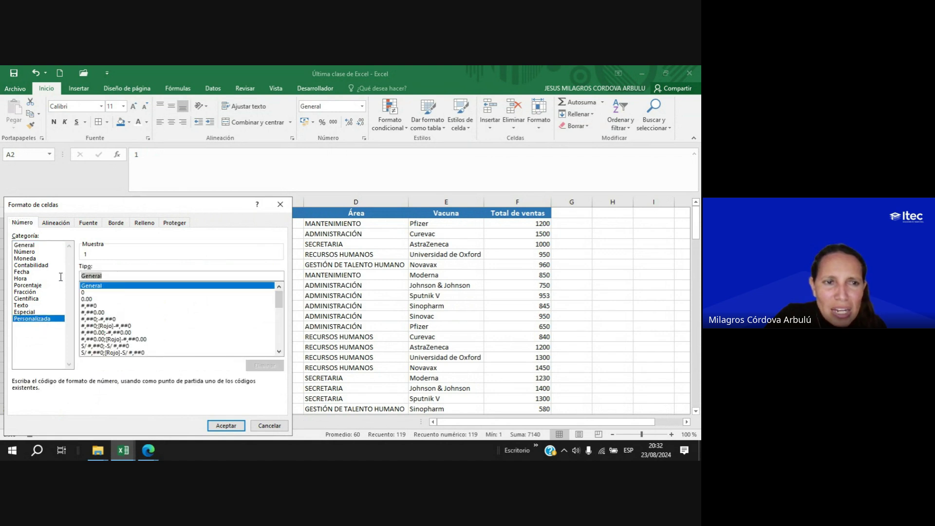
{"action": "type", "text": "000"}
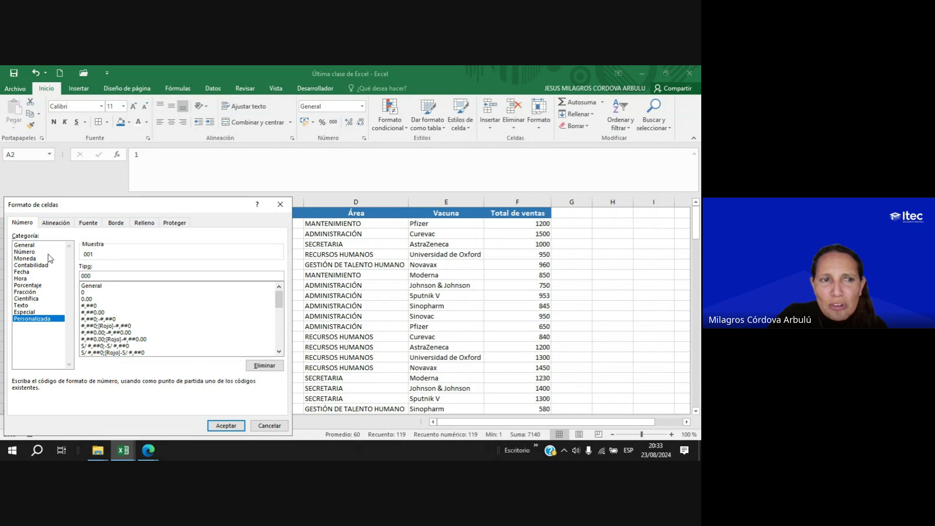
{"action": "left_click", "coordinate": [226, 425]}
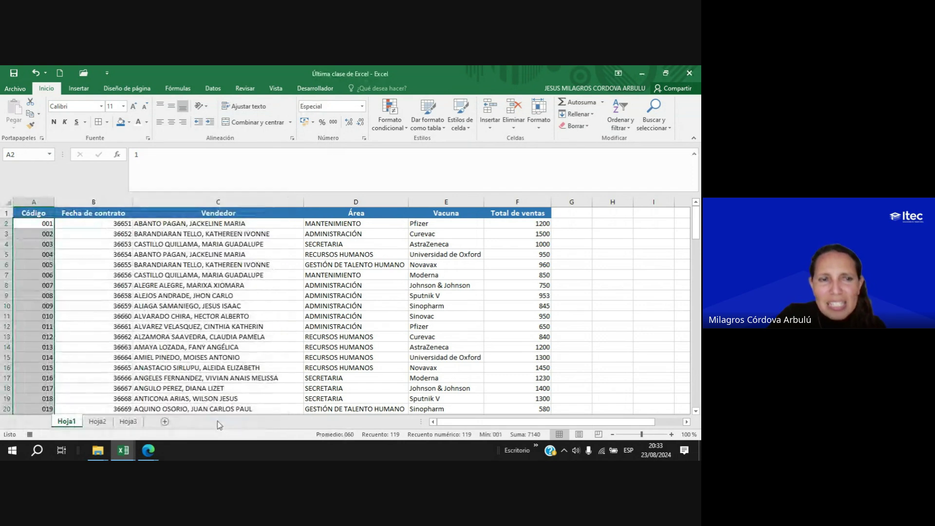
{"action": "left_click", "coordinate": [171, 123]}
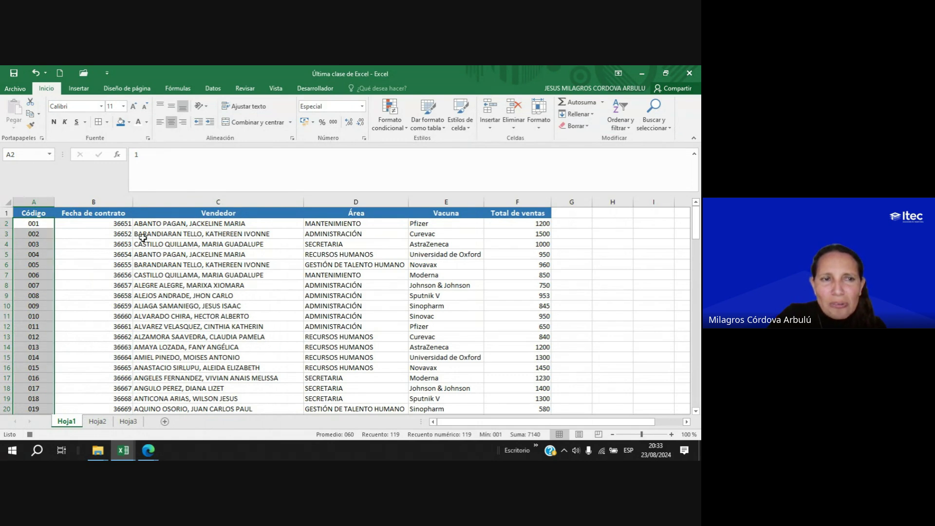
Apply the Fecha number format with year, month and day to all Fecha de contrato values in column B.
{"action": "left_click", "coordinate": [113, 223]}
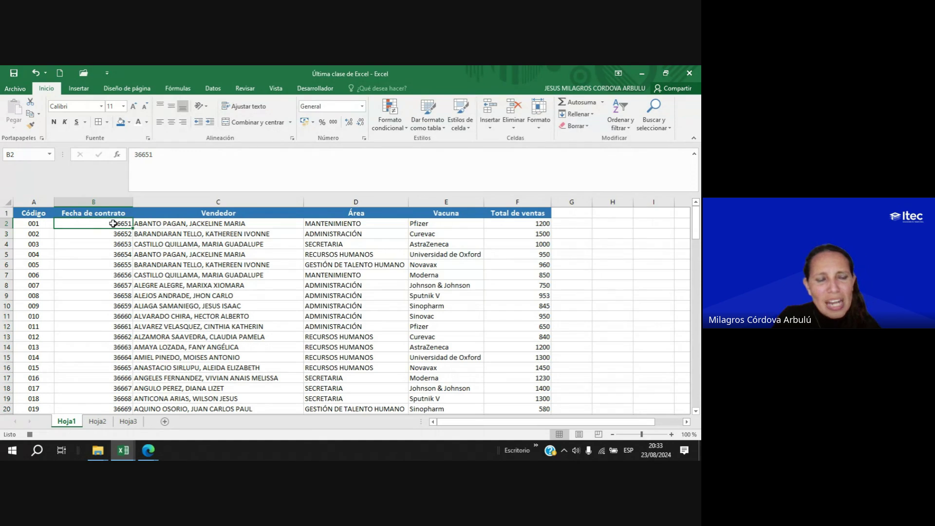
{"action": "key", "text": "ctrl+shift+Down"}
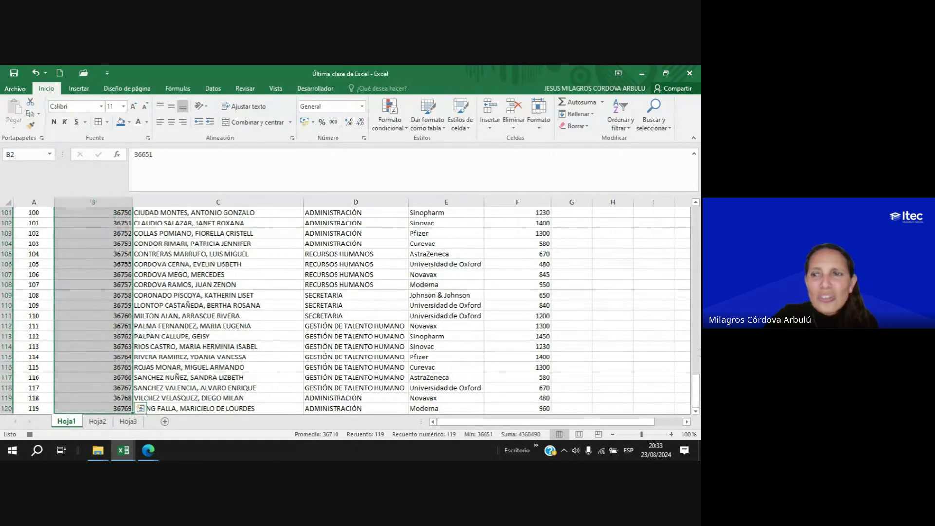
{"action": "left_click_drag", "start_coordinate": [697, 390], "coordinate": [696, 224]}
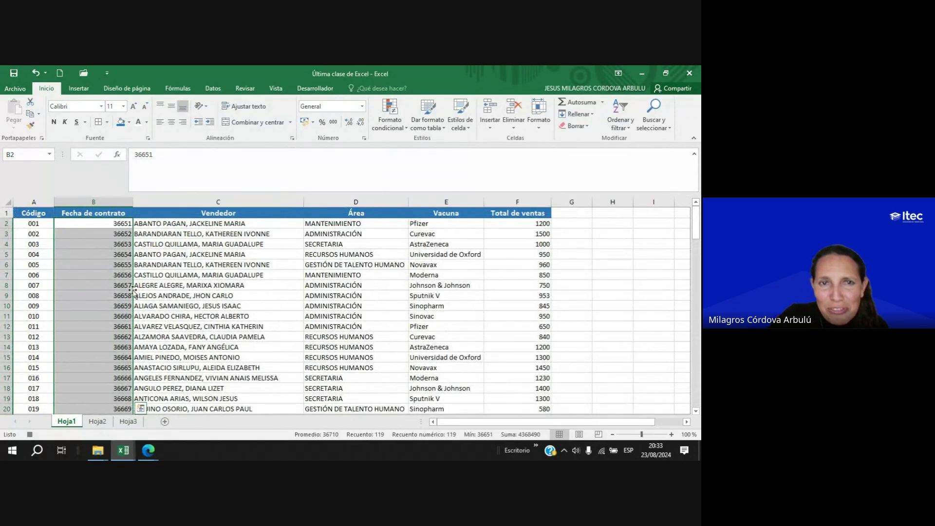
{"action": "left_click", "coordinate": [362, 108]}
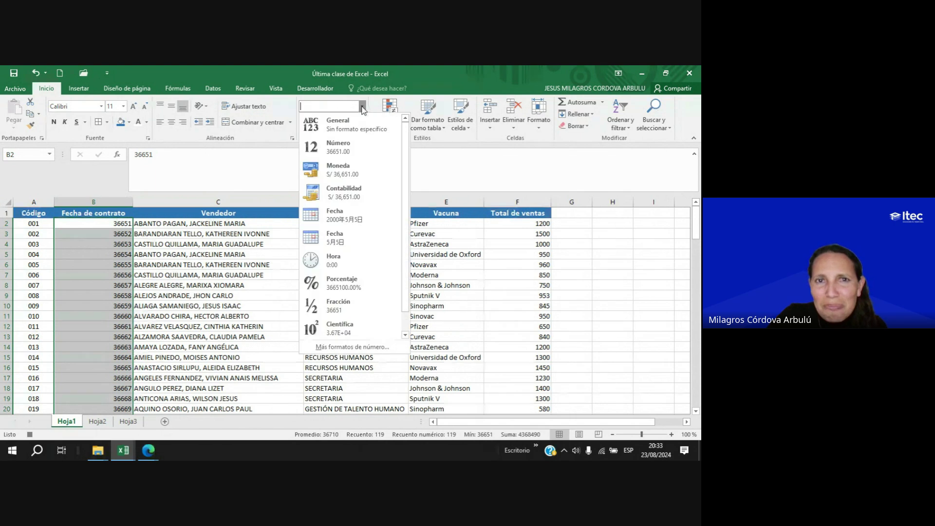
{"action": "left_click", "coordinate": [339, 223]}
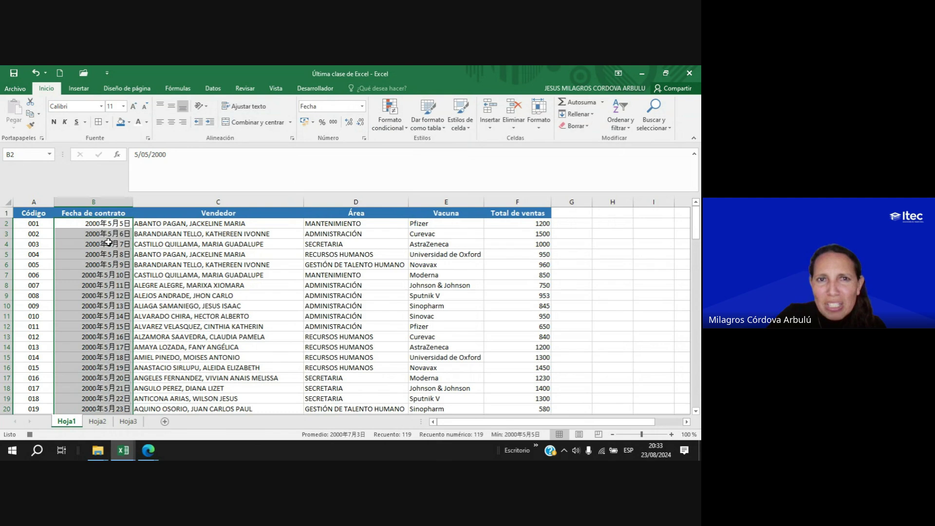
Change the contract dates' format to the Español (Perú) regional setting with the date type 14/03/12.
{"action": "left_click", "coordinate": [362, 106]}
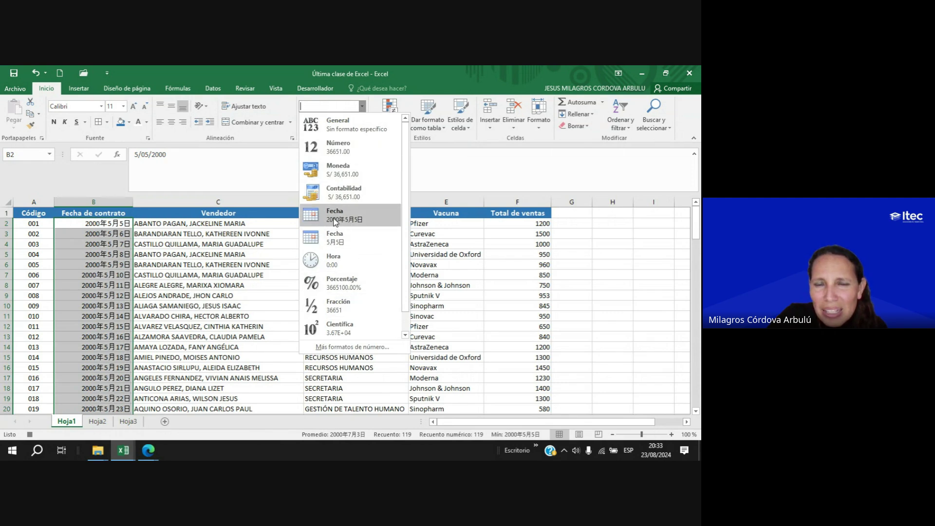
{"action": "left_click", "coordinate": [341, 347]}
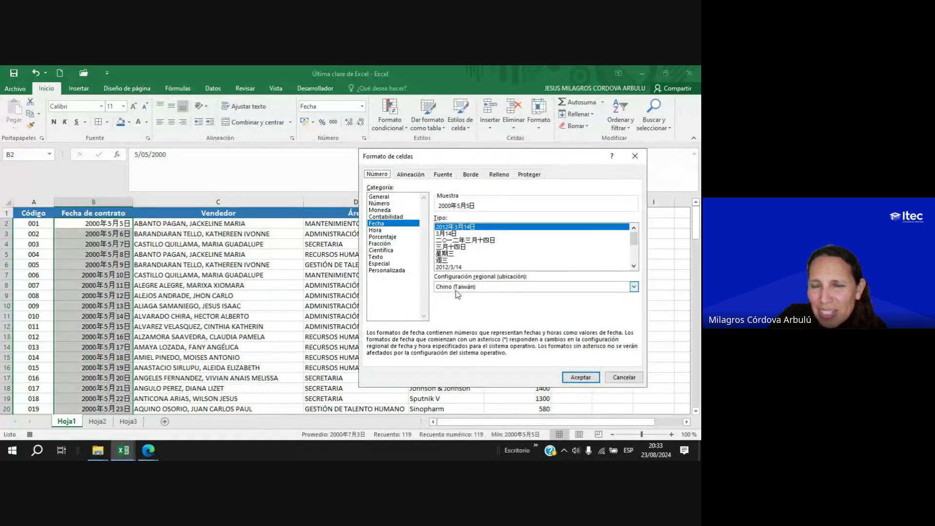
{"action": "left_click", "coordinate": [634, 288]}
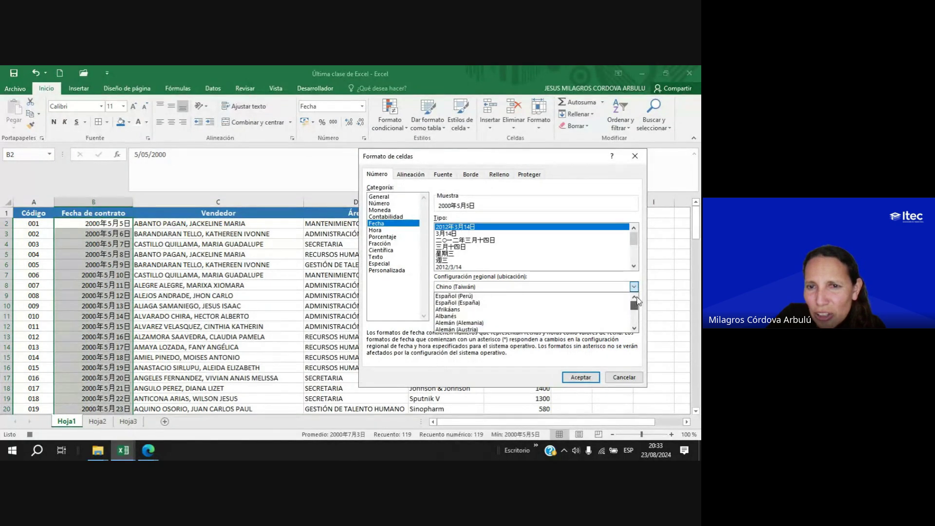
{"action": "left_click", "coordinate": [525, 296]}
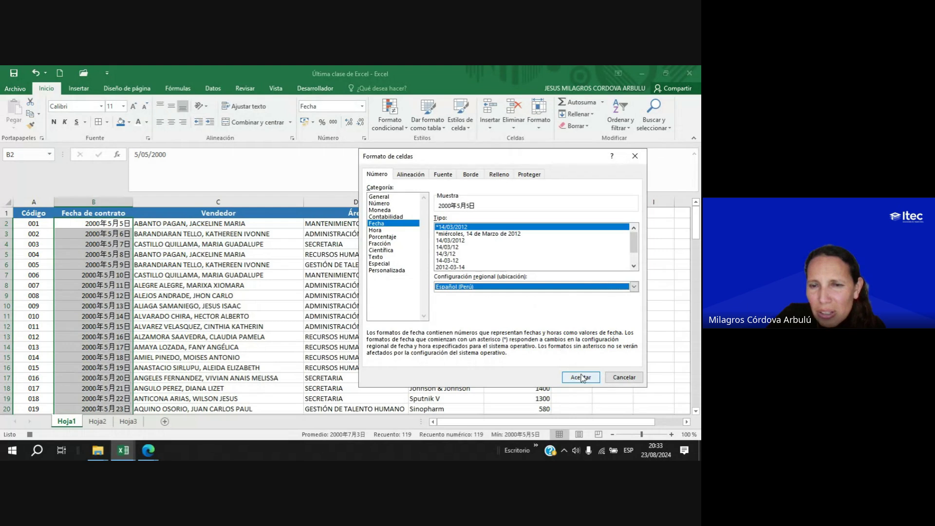
{"action": "left_click", "coordinate": [454, 247]}
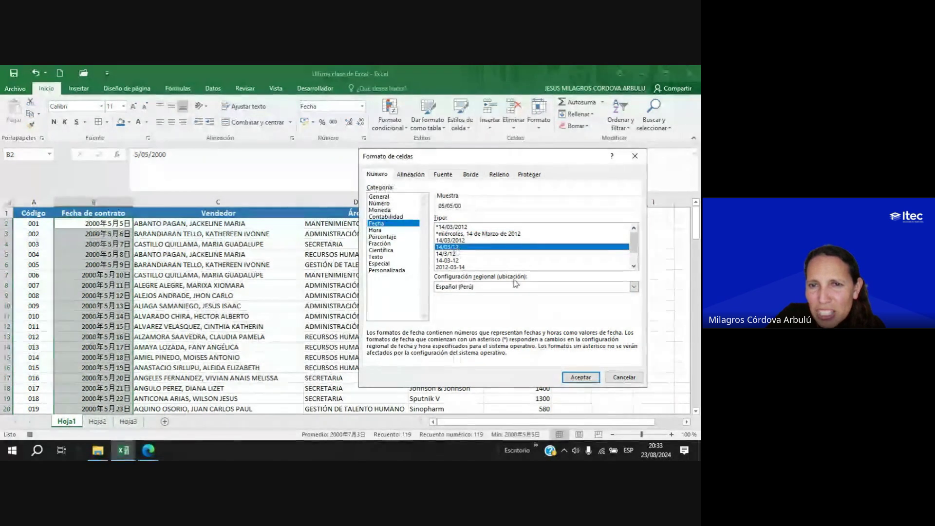
{"action": "left_click", "coordinate": [579, 378]}
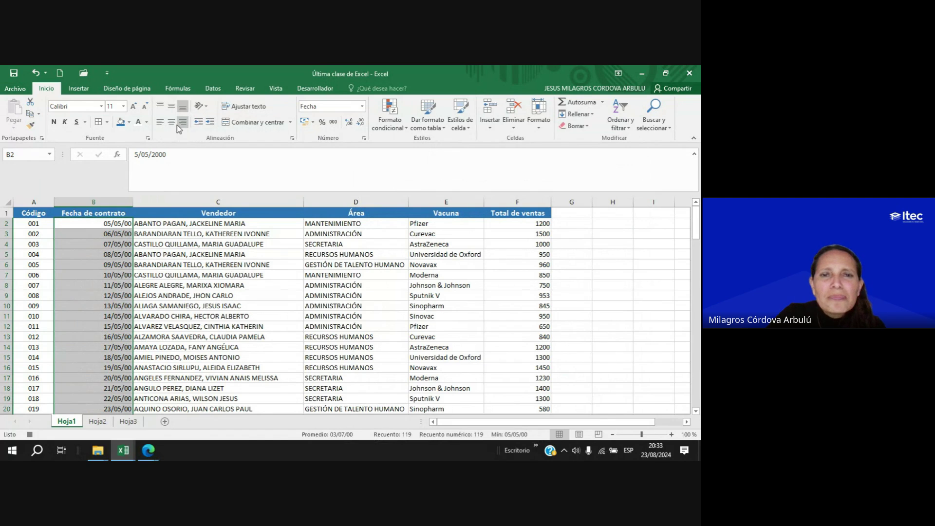
Apply the Moneda number format to all Total de ventas values below the header in column F.
{"action": "left_click", "coordinate": [513, 224]}
{"action": "key", "text": "ctrl+shift+Down"}
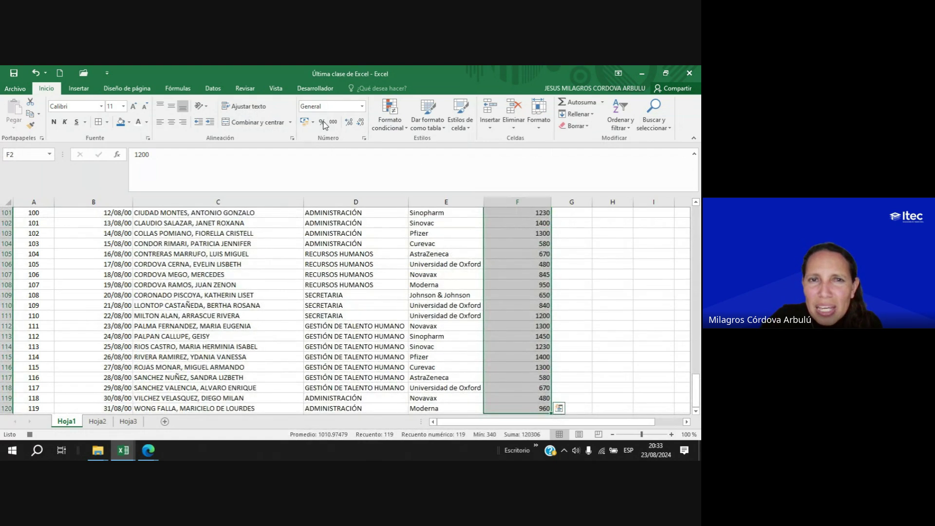
{"action": "left_click", "coordinate": [363, 108]}
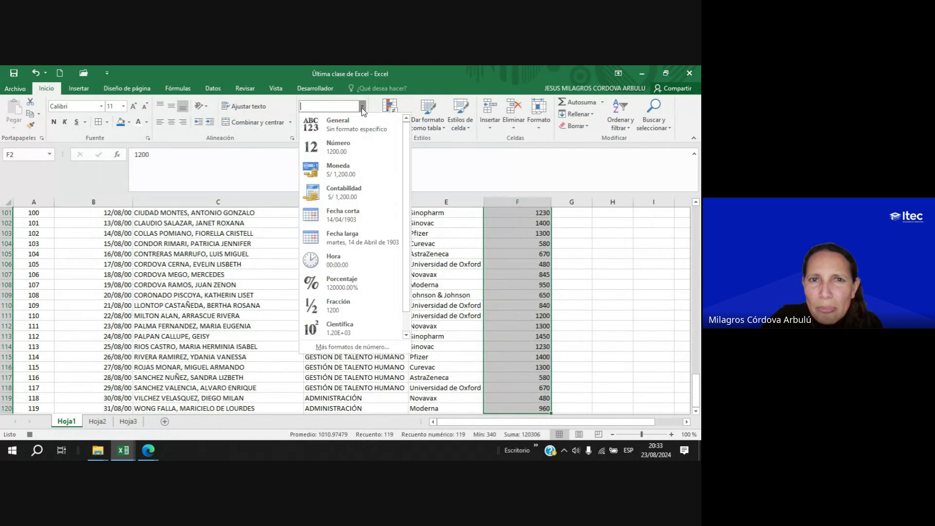
{"action": "left_click", "coordinate": [338, 169]}
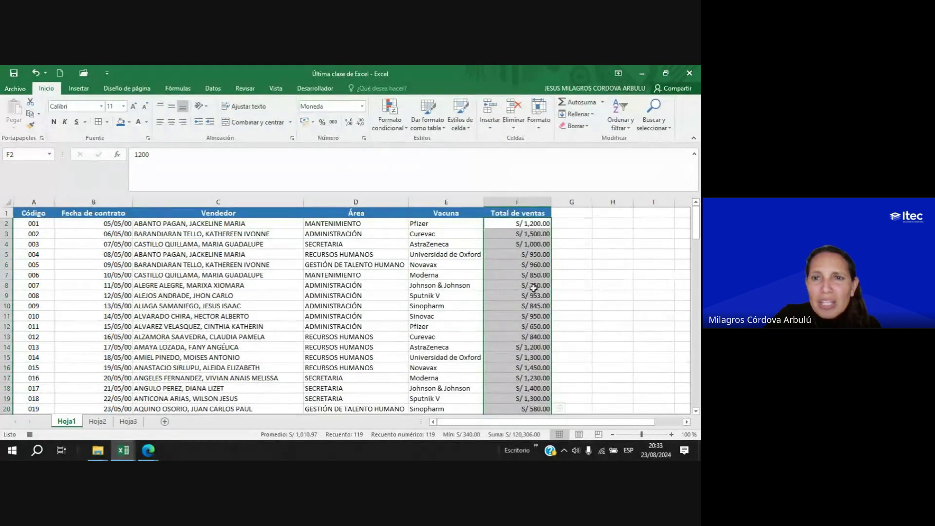
Add all borders to the whole sales table, from the Código header to the last Total de ventas value.
{"action": "left_click", "coordinate": [34, 215]}
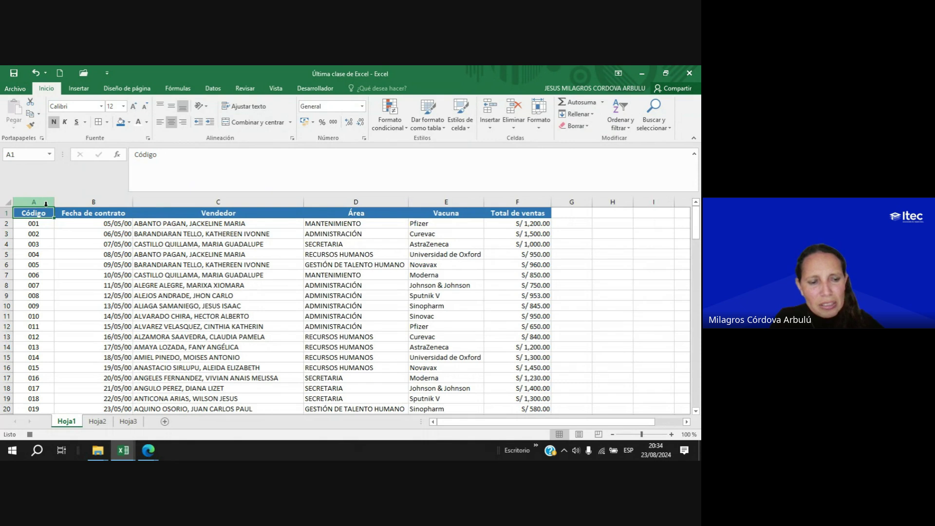
{"action": "key", "text": "ctrl+shift+End"}
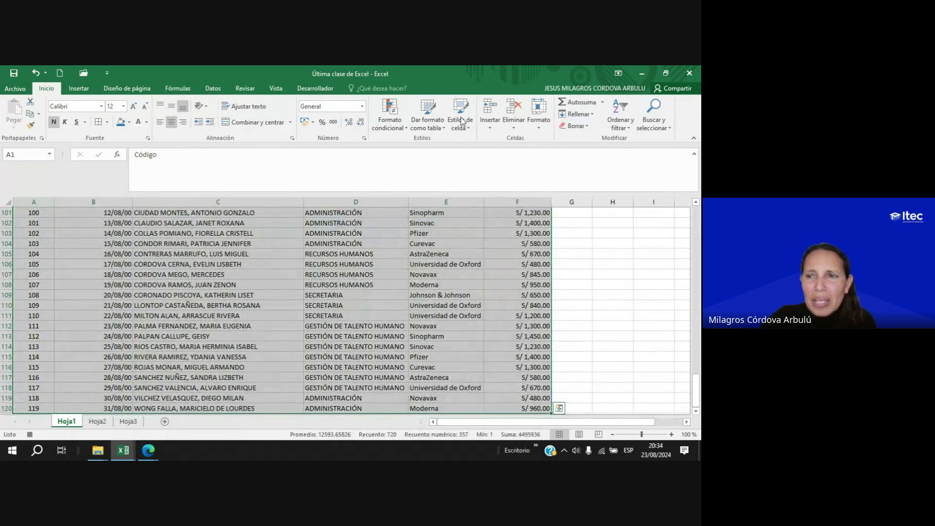
{"action": "left_click", "coordinate": [108, 122]}
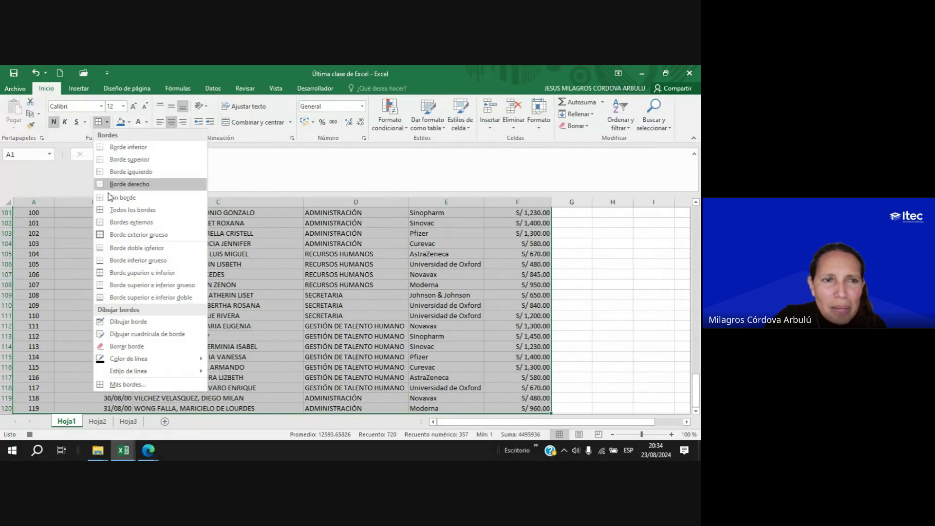
{"action": "left_click", "coordinate": [114, 212]}
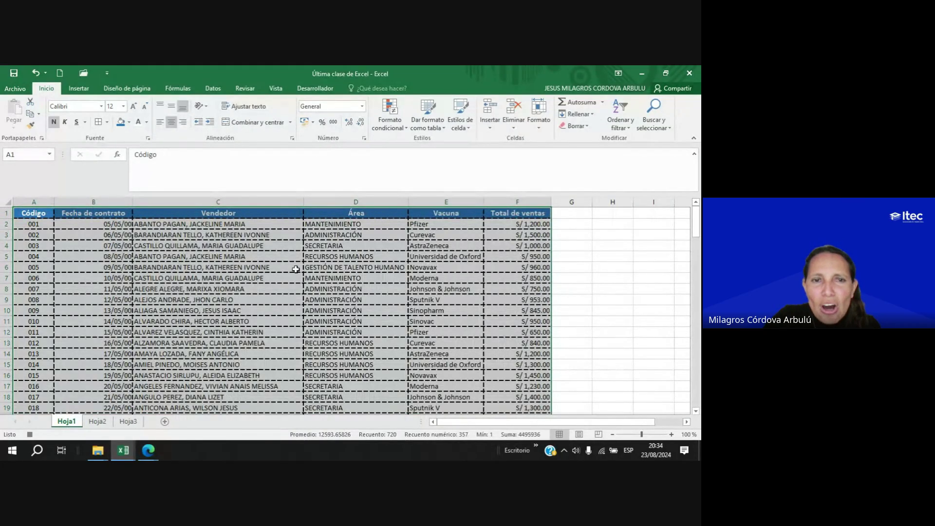
{"action": "left_click", "coordinate": [255, 258]}
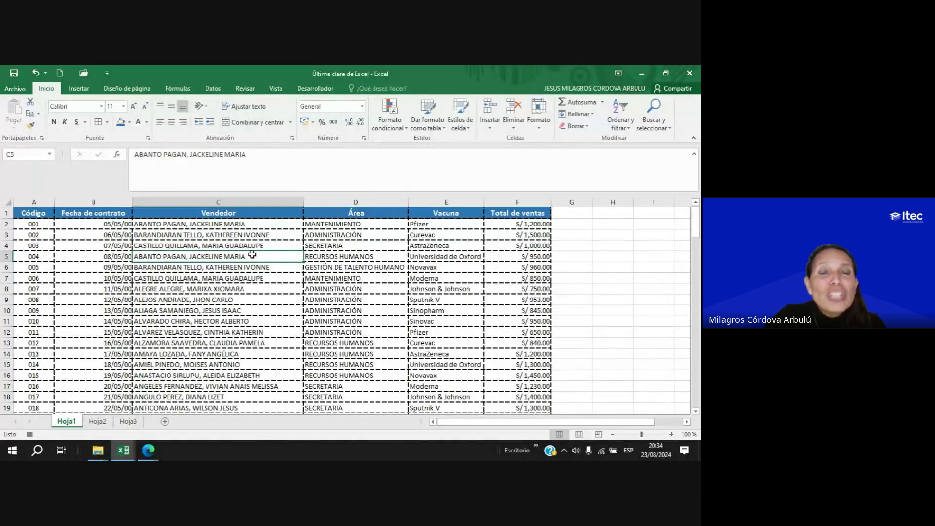
Stop recording the macro.
{"action": "left_click", "coordinate": [316, 89]}
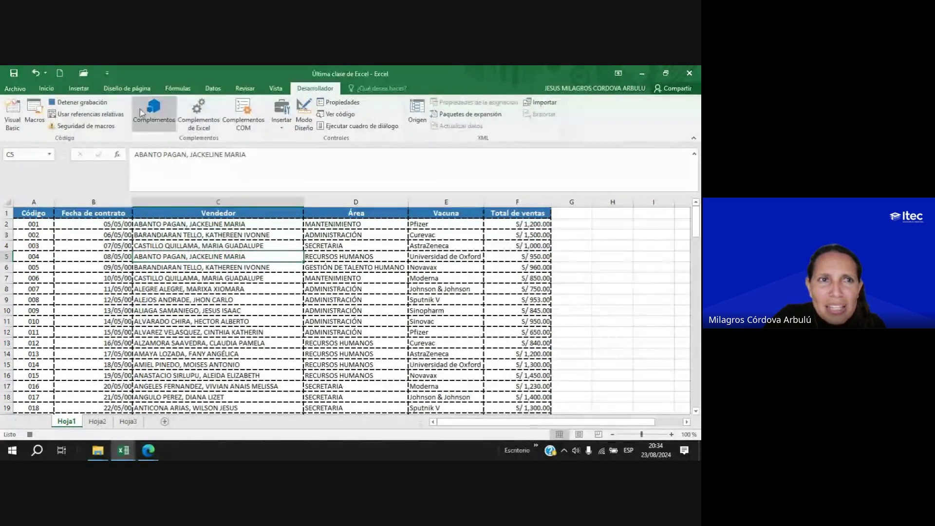
{"action": "left_click", "coordinate": [63, 103]}
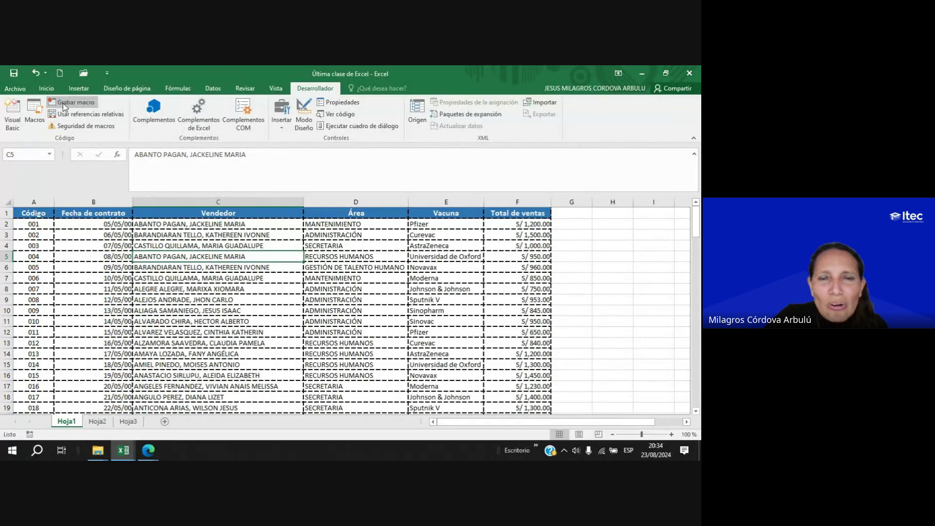
{"action": "left_click", "coordinate": [591, 288]}
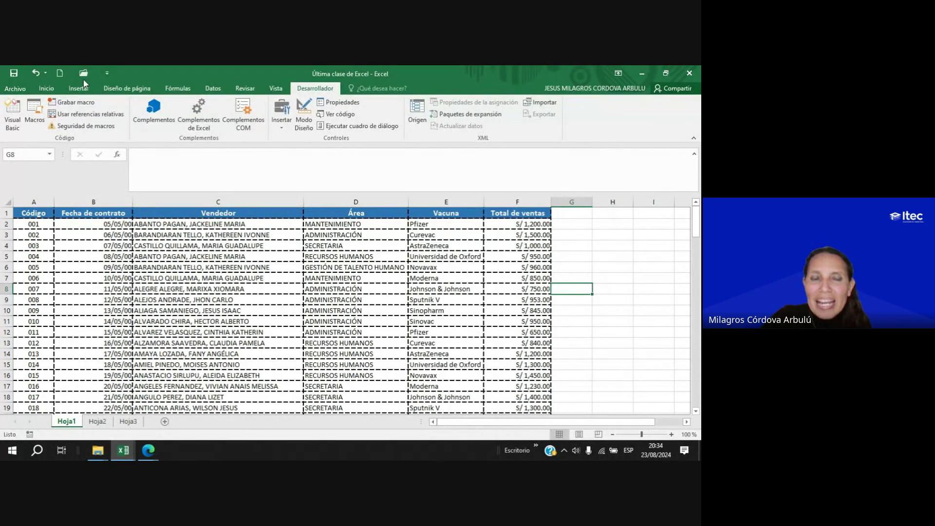
Review the formatting options used on the header cells in row 1.
{"action": "left_click", "coordinate": [347, 280]}
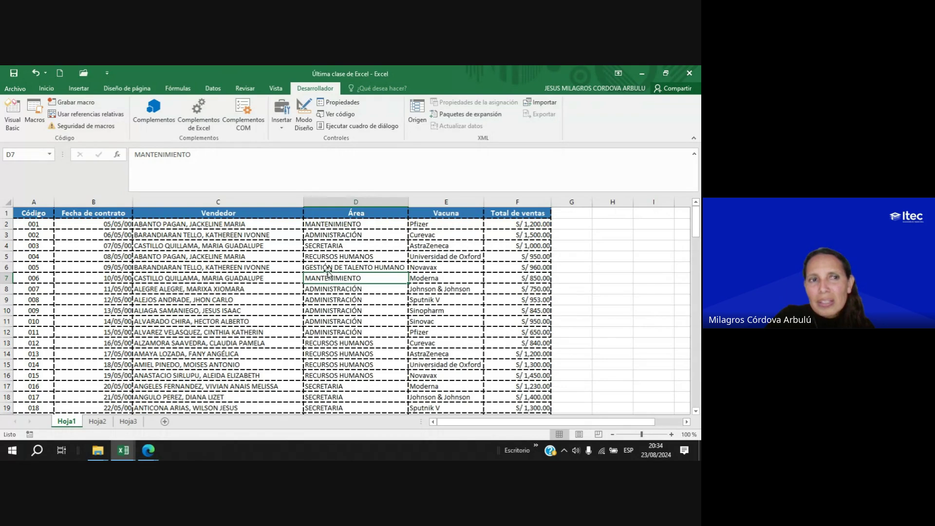
{"action": "left_click", "coordinate": [126, 244]}
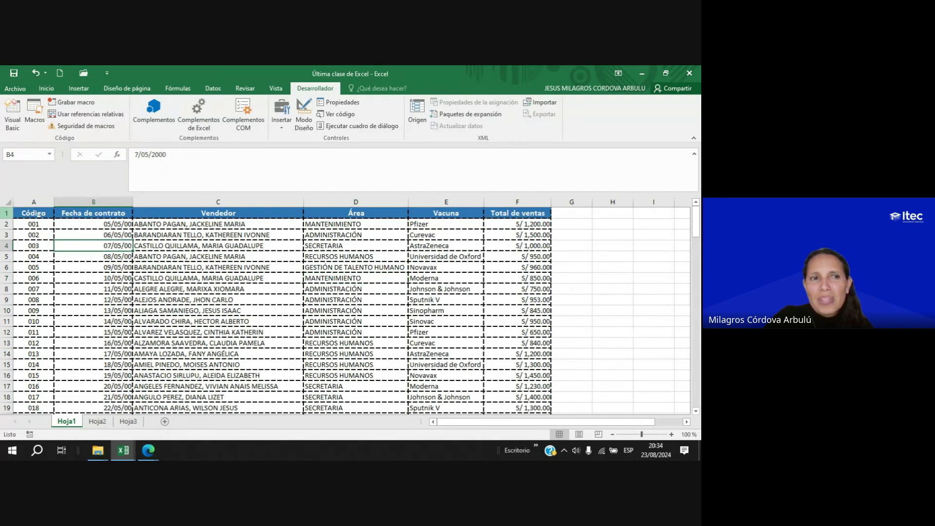
{"action": "left_click", "coordinate": [5, 213]}
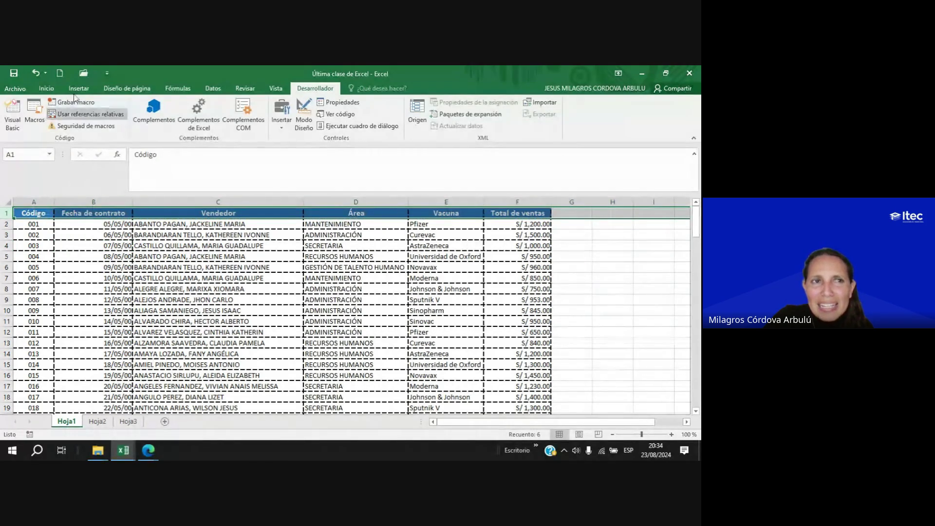
{"action": "left_click", "coordinate": [46, 88]}
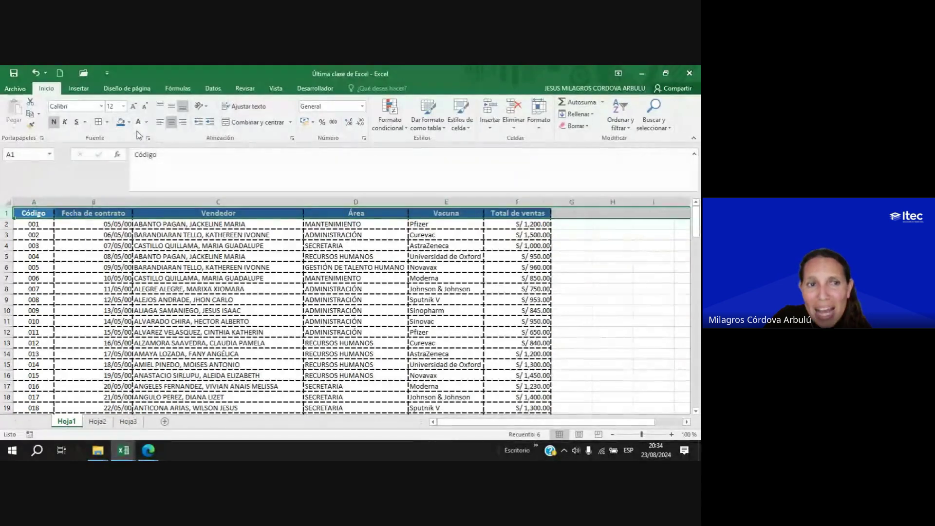
{"action": "left_click", "coordinate": [35, 201]}
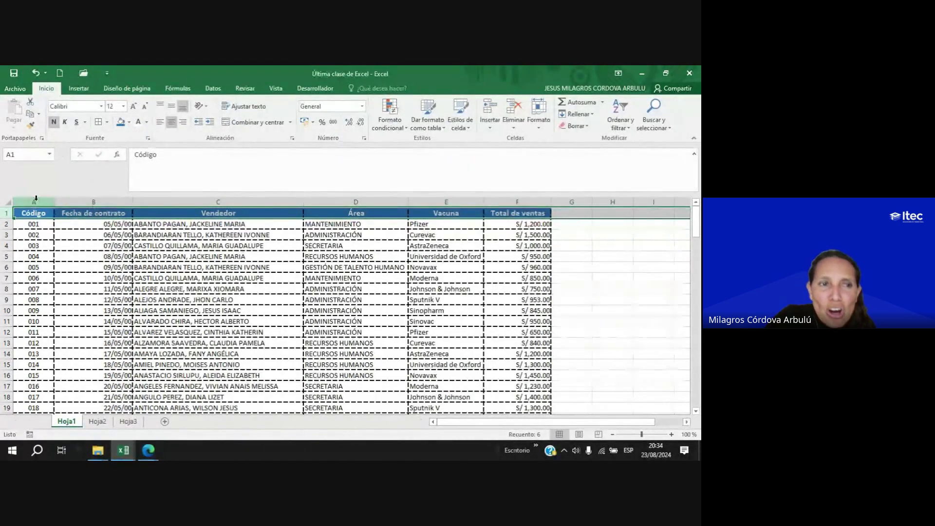
Review the custom number format code applied to all Código values below the header in column A.
{"action": "left_click", "coordinate": [34, 224]}
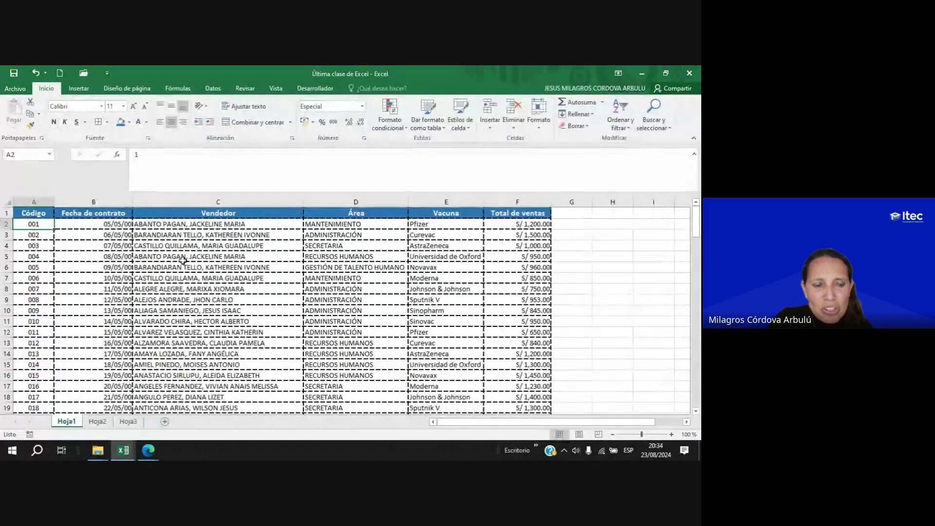
{"action": "key", "text": "ctrl+shift+Down"}
{"action": "scroll", "coordinate": [99, 243], "scroll_direction": "up", "scroll_amount": 18}
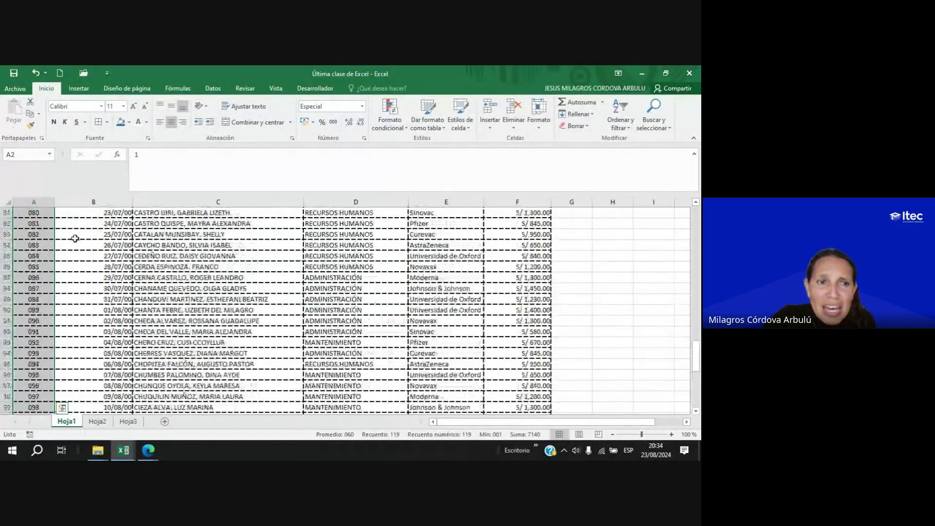
{"action": "scroll", "coordinate": [99, 244], "scroll_direction": "up", "scroll_amount": 16}
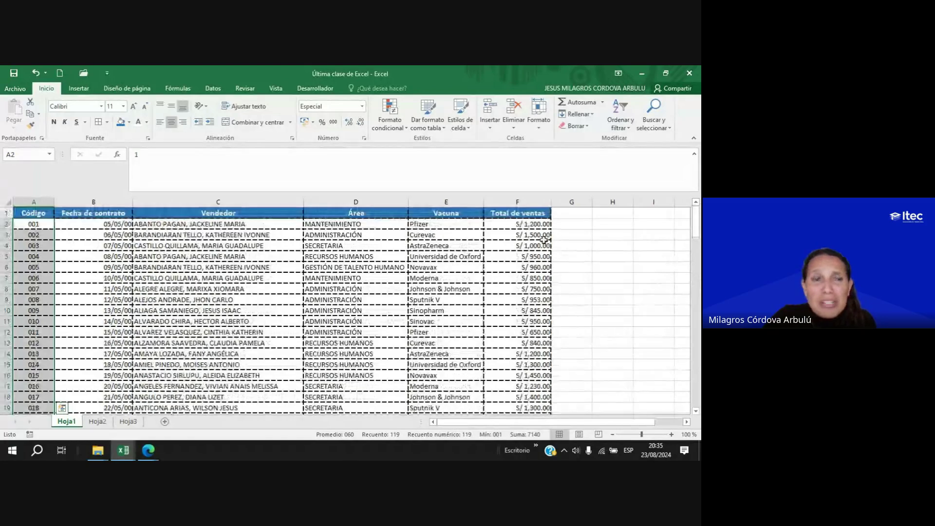
{"action": "right_click", "coordinate": [34, 246]}
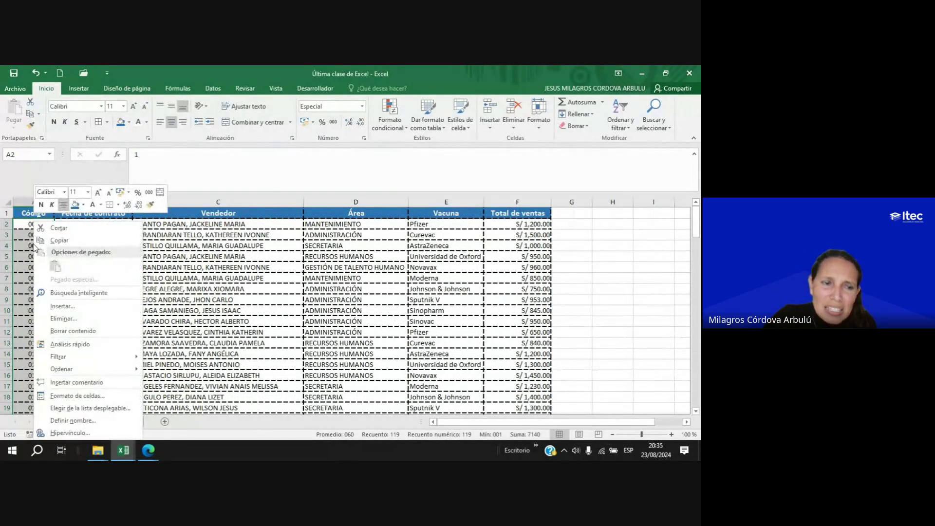
{"action": "left_click", "coordinate": [80, 396]}
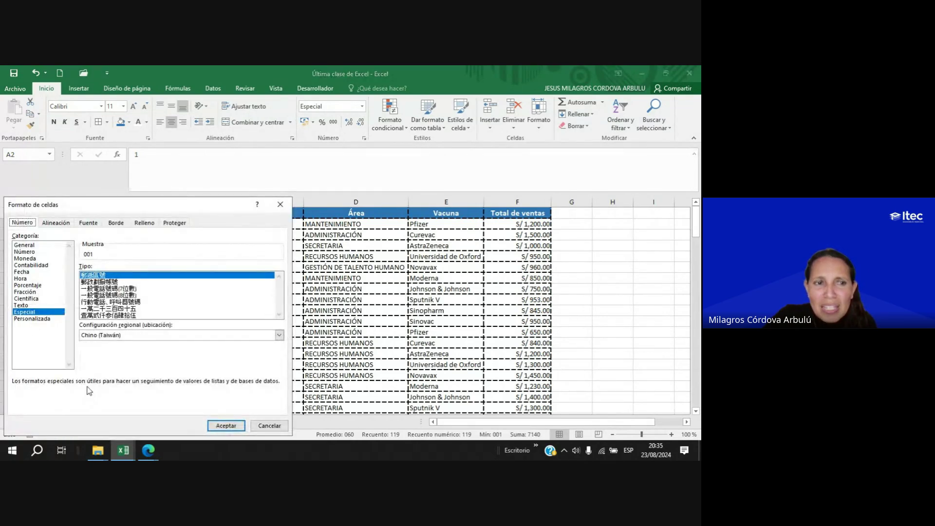
{"action": "left_click", "coordinate": [28, 319]}
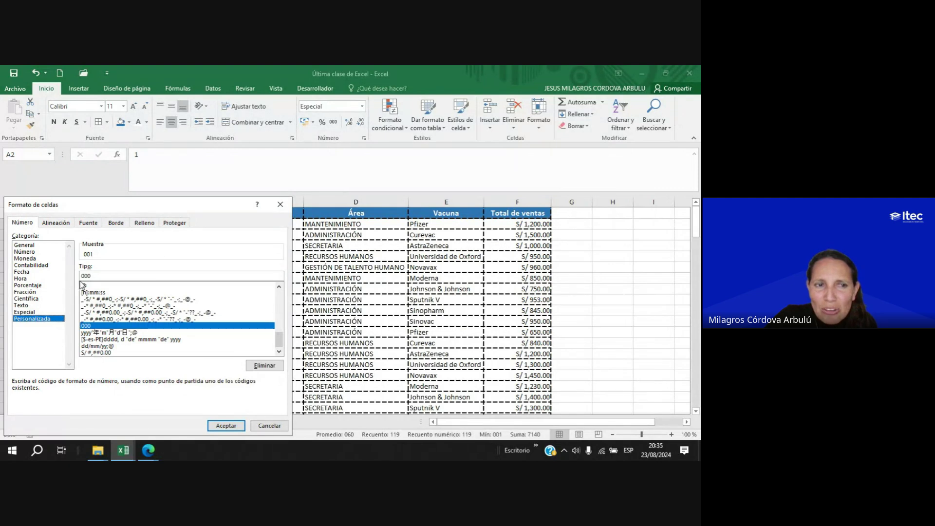
{"action": "left_click_drag", "start_coordinate": [83, 276], "coordinate": [95, 276]}
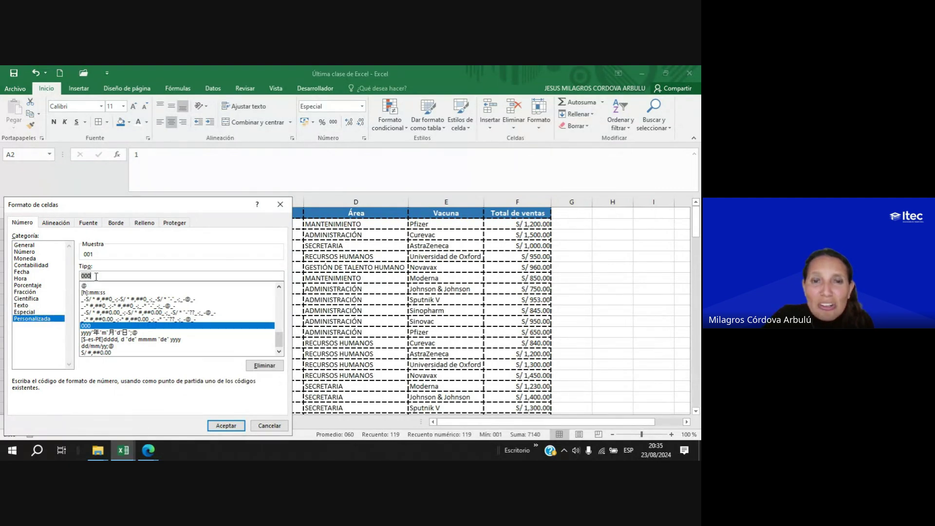
{"action": "left_click", "coordinate": [226, 426]}
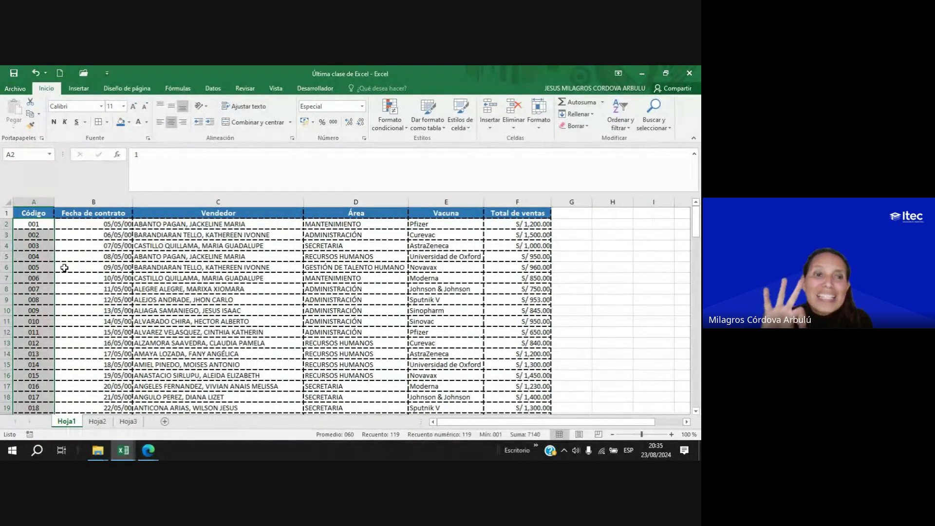
Check the date type and regional setting of the first contract date, and the number format of the first sales total.
{"action": "left_click", "coordinate": [115, 223]}
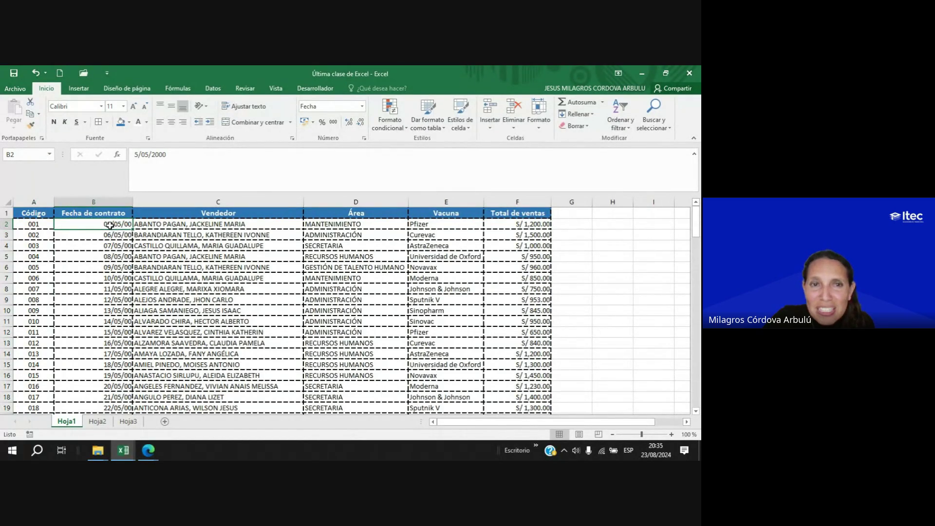
{"action": "left_click", "coordinate": [360, 108]}
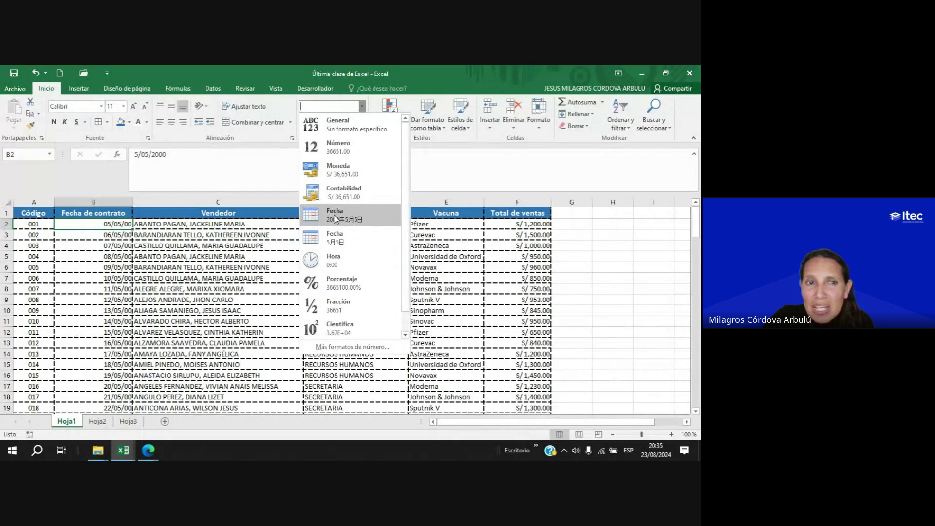
{"action": "left_click", "coordinate": [361, 108]}
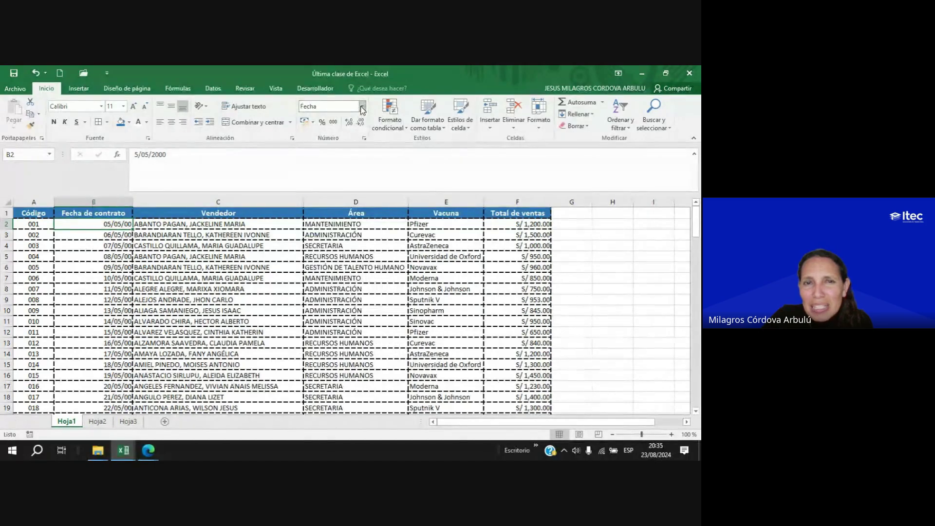
{"action": "left_click", "coordinate": [362, 107]}
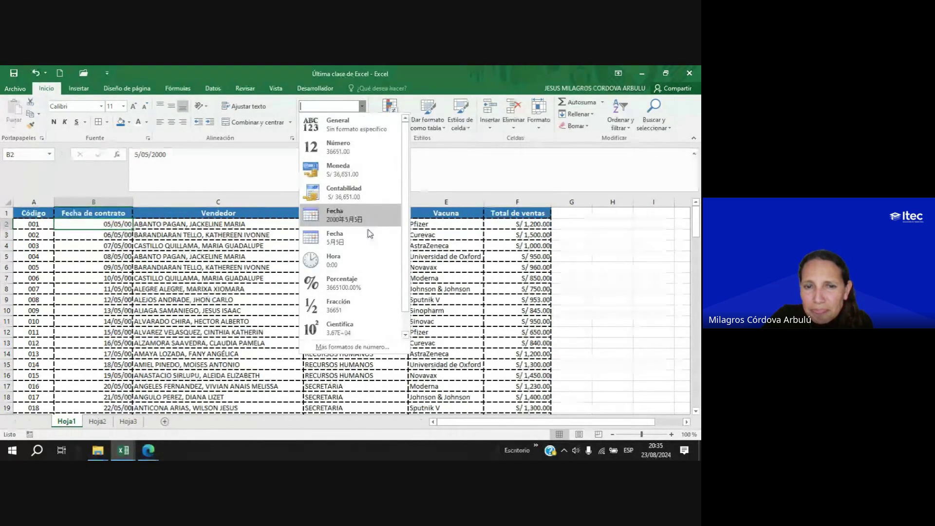
{"action": "left_click", "coordinate": [352, 347]}
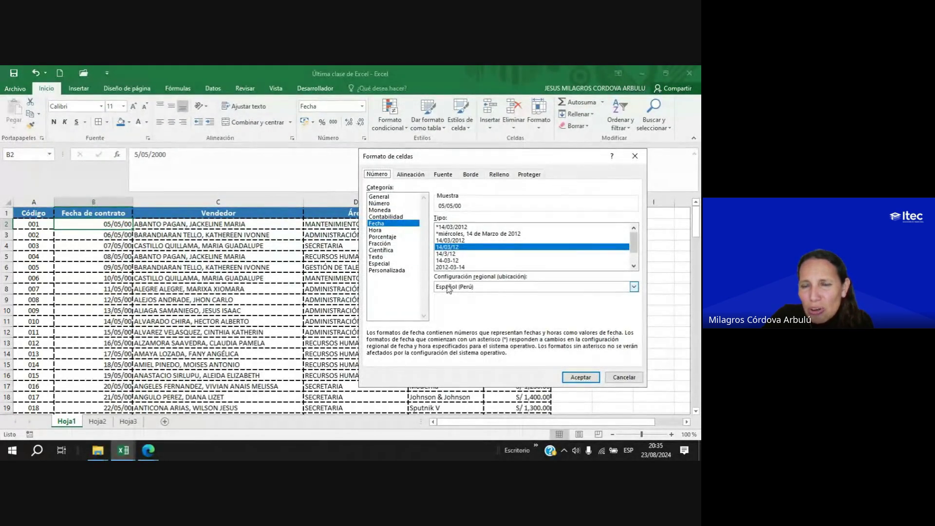
{"action": "left_click", "coordinate": [624, 378]}
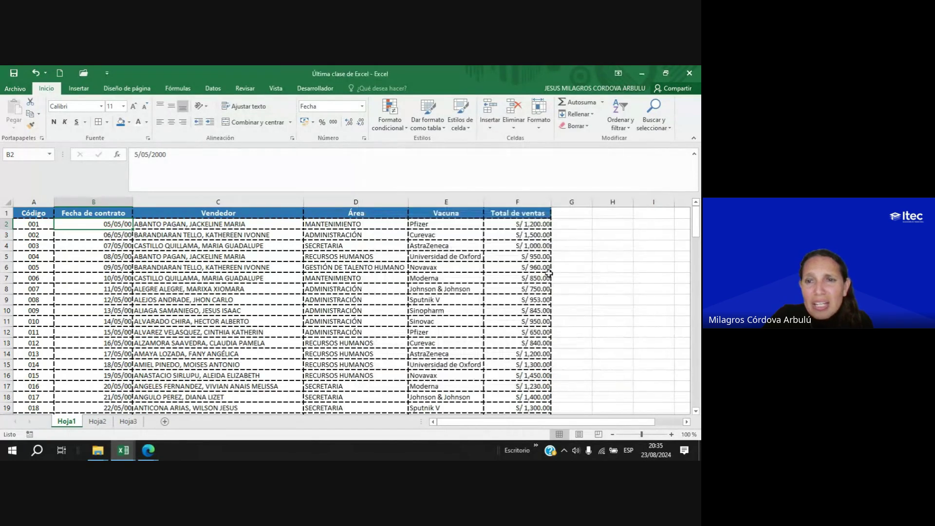
{"action": "left_click", "coordinate": [525, 224]}
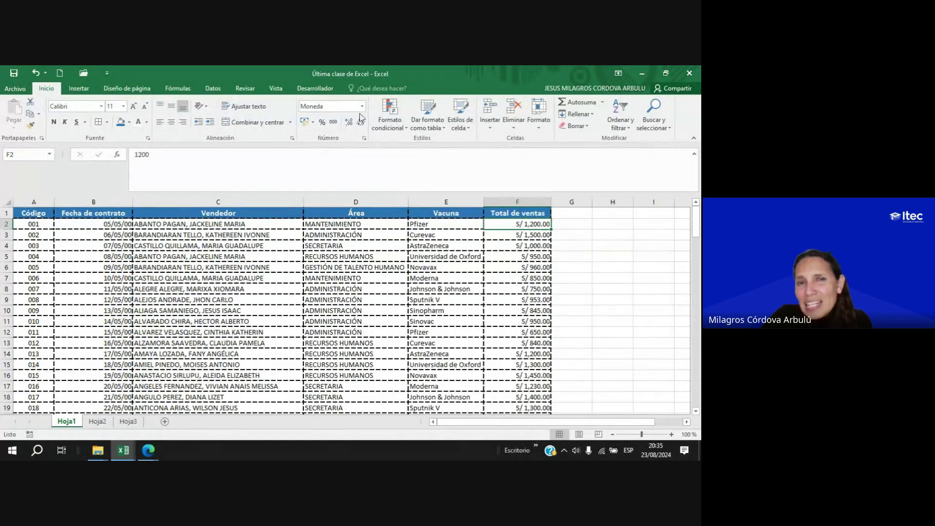
{"action": "left_click", "coordinate": [392, 309]}
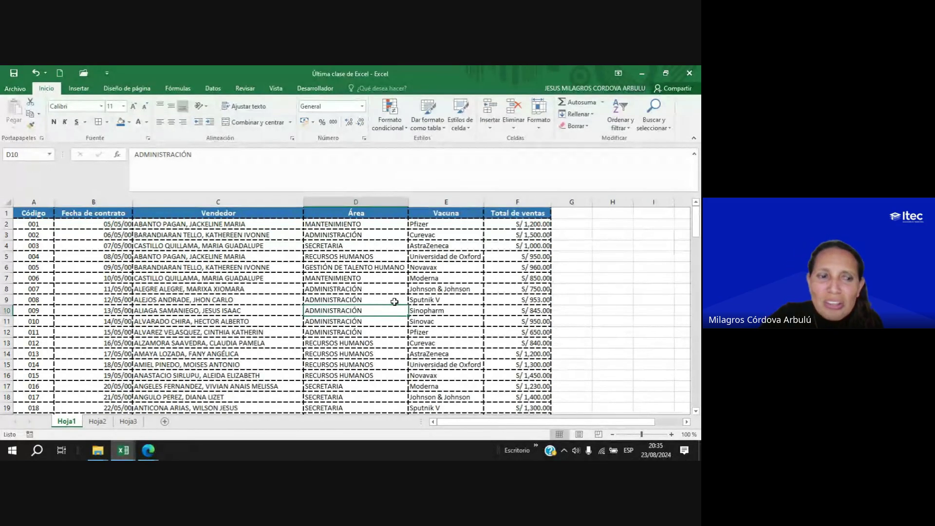
Switch to the Google Meet call in Edge to check the participants and chat messages.
{"action": "left_click", "coordinate": [315, 88]}
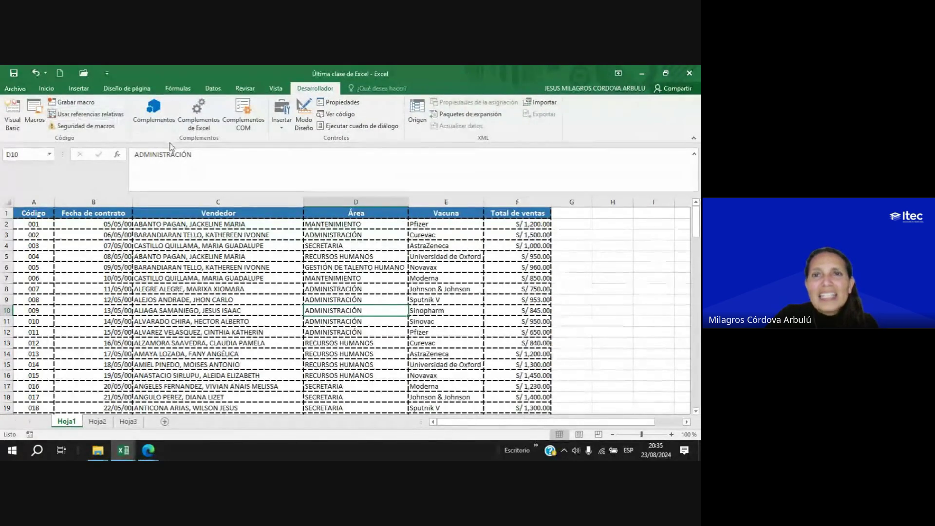
{"action": "mouse_move", "coordinate": [148, 450]}
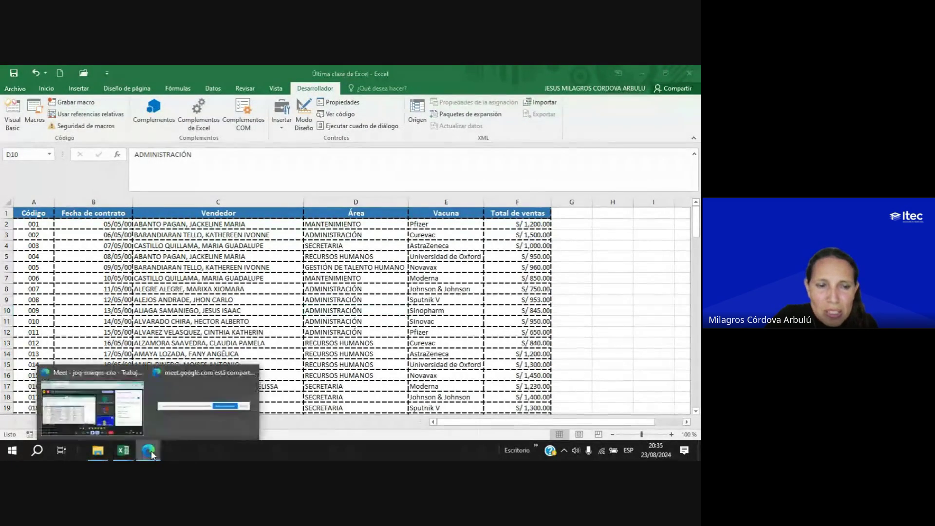
{"action": "left_click", "coordinate": [114, 429]}
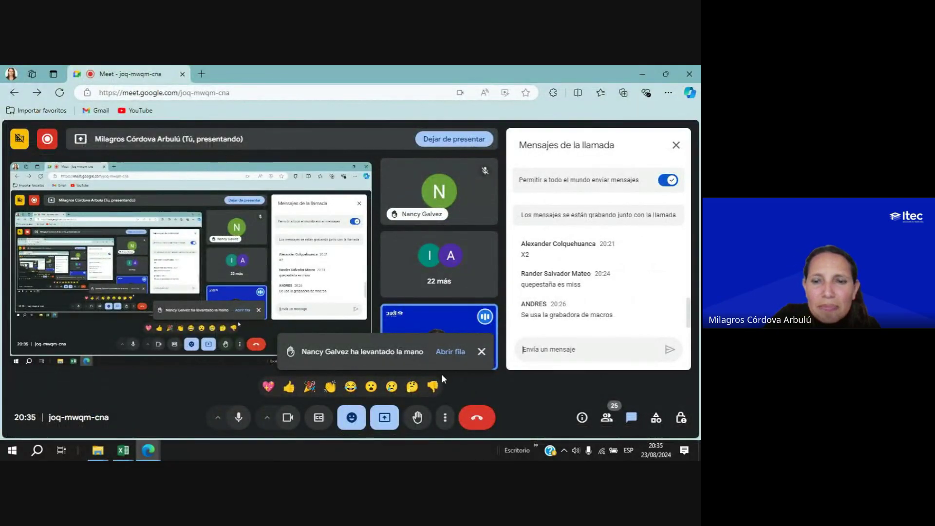
Dismiss the raised-hand notification in the Meet call and switch back to the Última clase de Excel workbook.
{"action": "left_click", "coordinate": [481, 351]}
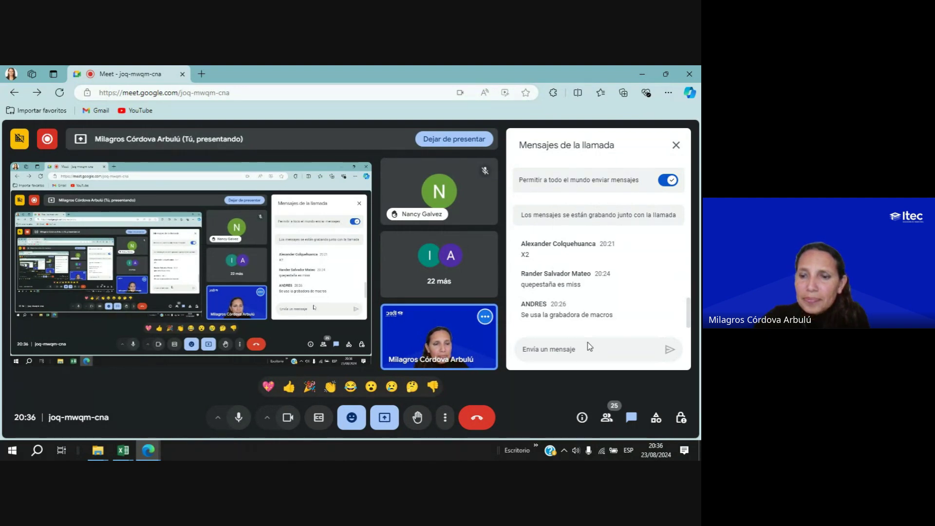
{"action": "left_click", "coordinate": [568, 349]}
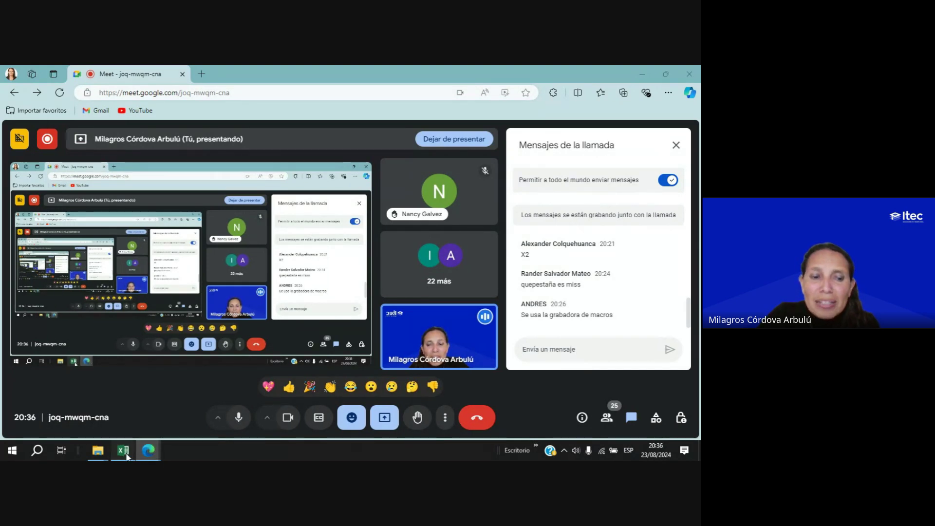
{"action": "mouse_move", "coordinate": [124, 450]}
{"action": "left_click", "coordinate": [480, 420]}
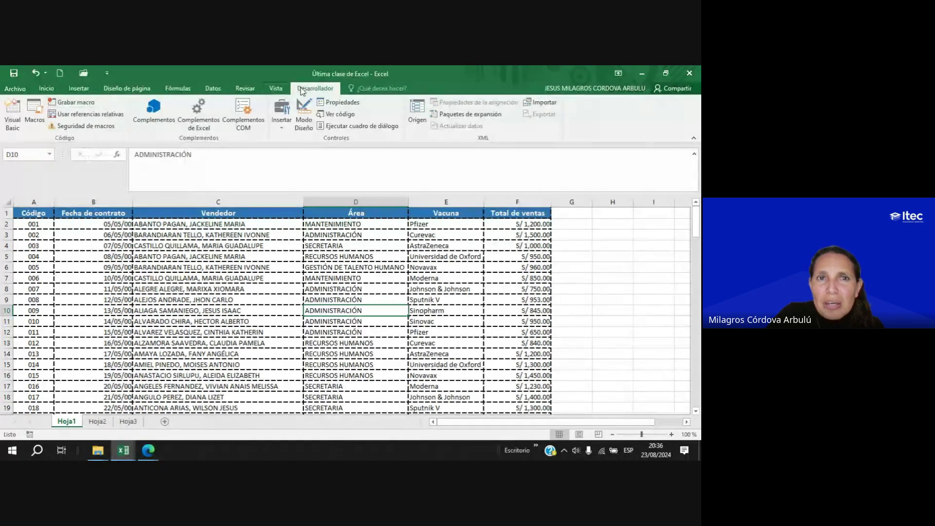
Look over the commands for viewing macros, recording a macro and using relative references.
{"action": "left_click", "coordinate": [275, 88]}
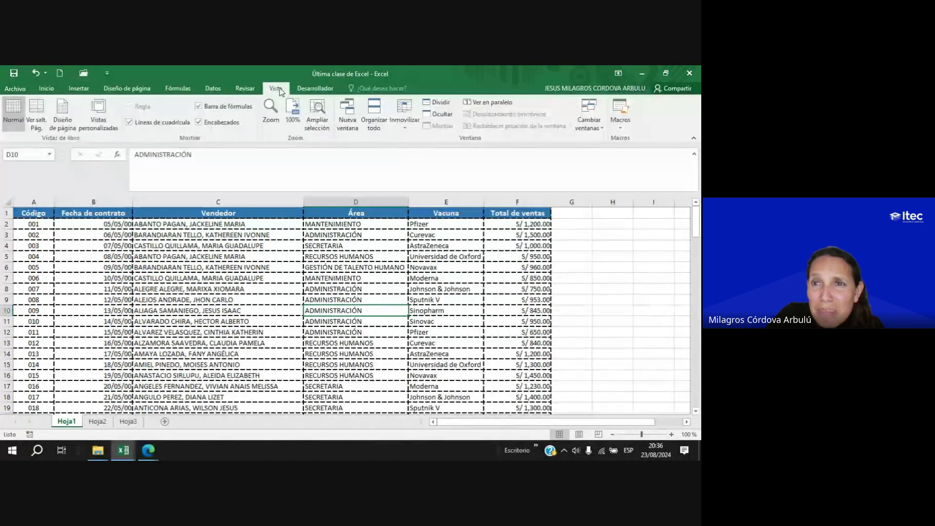
{"action": "left_click", "coordinate": [627, 126]}
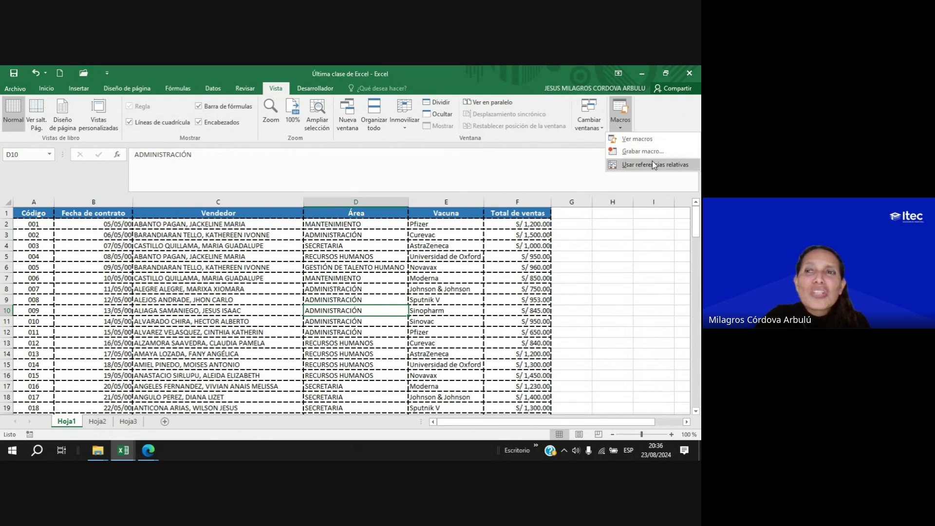
{"action": "left_click", "coordinate": [315, 88]}
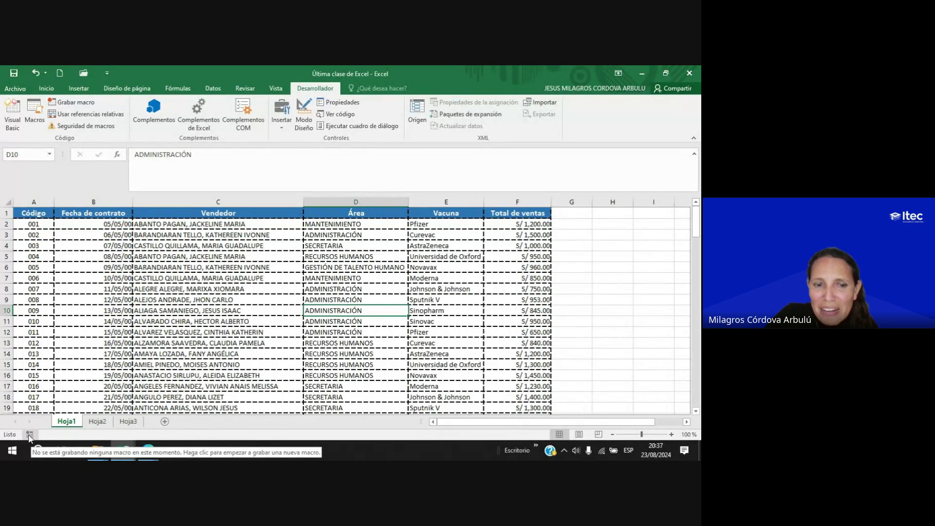
{"action": "left_click", "coordinate": [95, 365]}
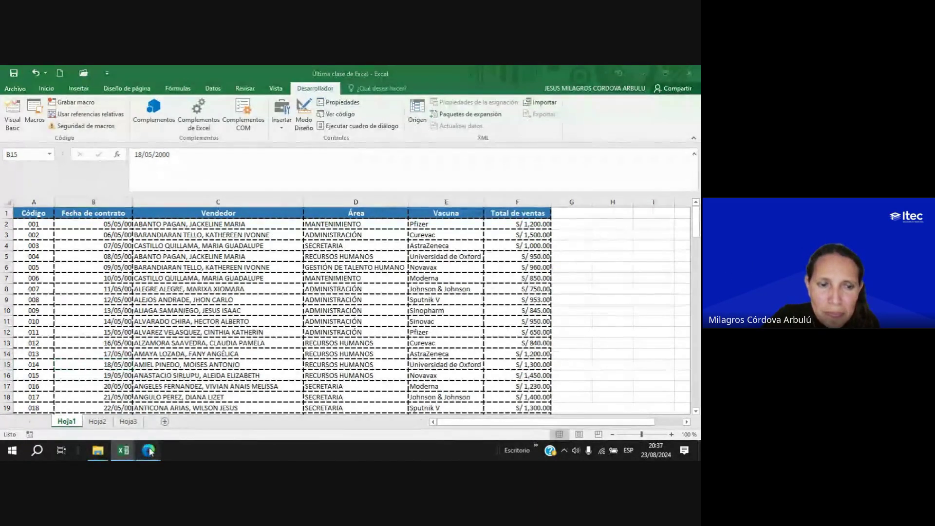
Check the Google Meet call for new chat messages and return to the Última clase de Excel workbook.
{"action": "mouse_move", "coordinate": [148, 449]}
{"action": "left_click", "coordinate": [89, 407]}
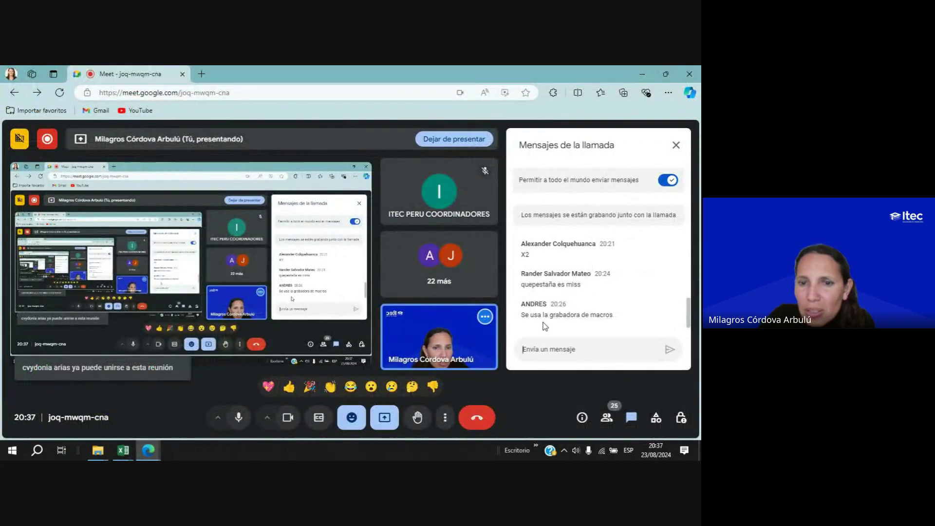
{"action": "mouse_move", "coordinate": [124, 450]}
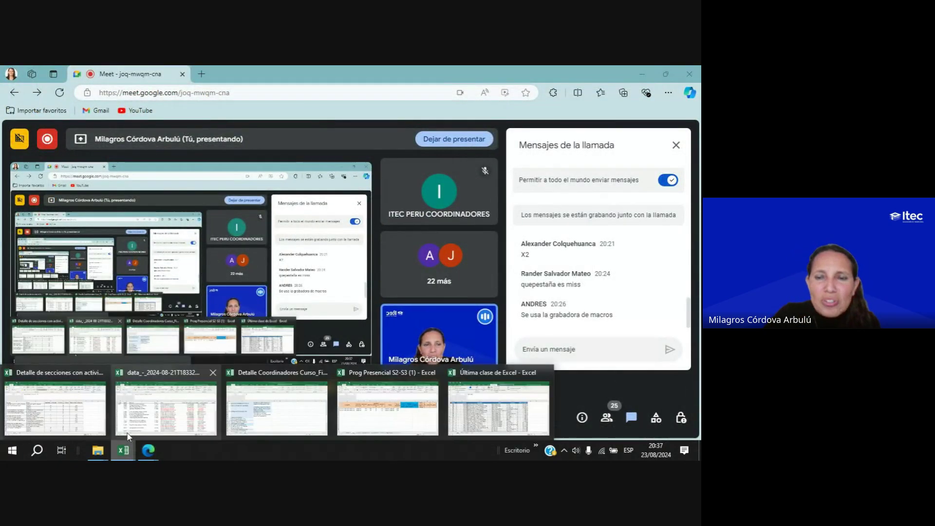
{"action": "left_click", "coordinate": [503, 410]}
Review the macro list with the Formatos macro and its description, closing it without running anything.
{"action": "left_click", "coordinate": [215, 268]}
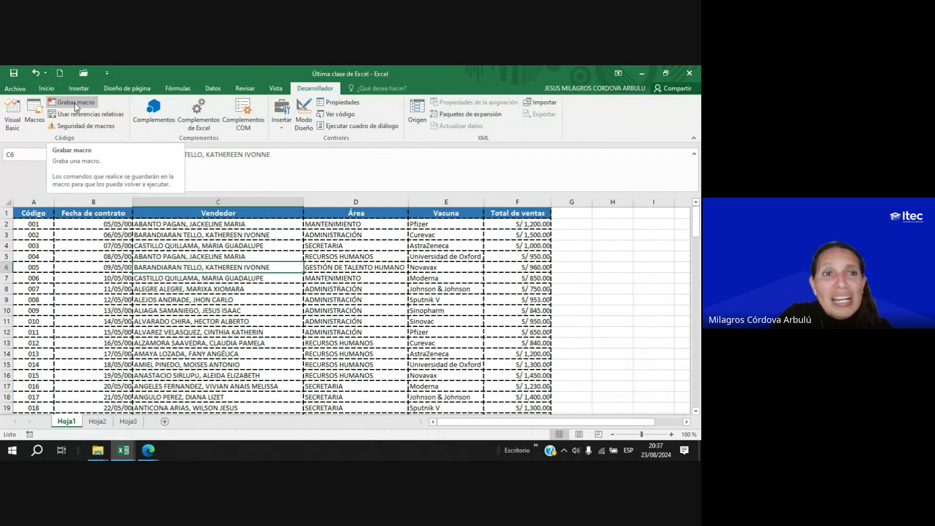
{"action": "left_click", "coordinate": [31, 122]}
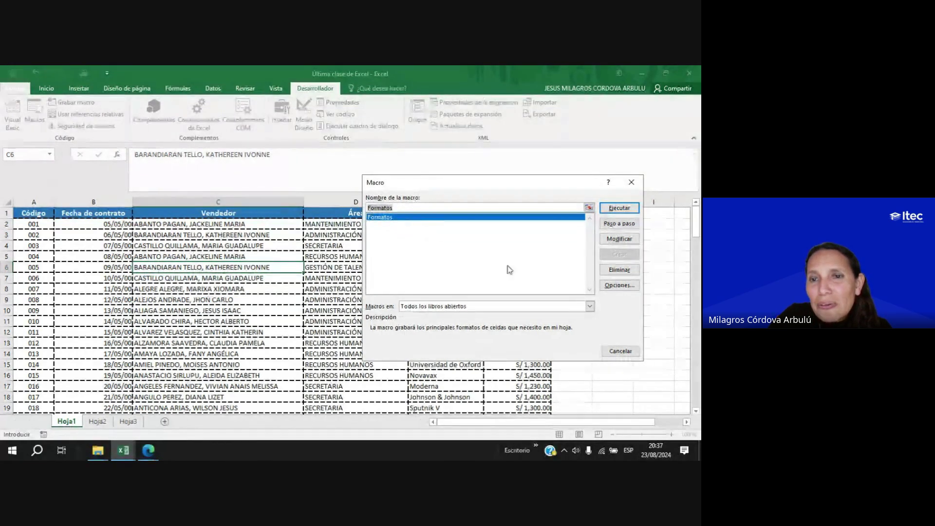
{"action": "left_click", "coordinate": [620, 348]}
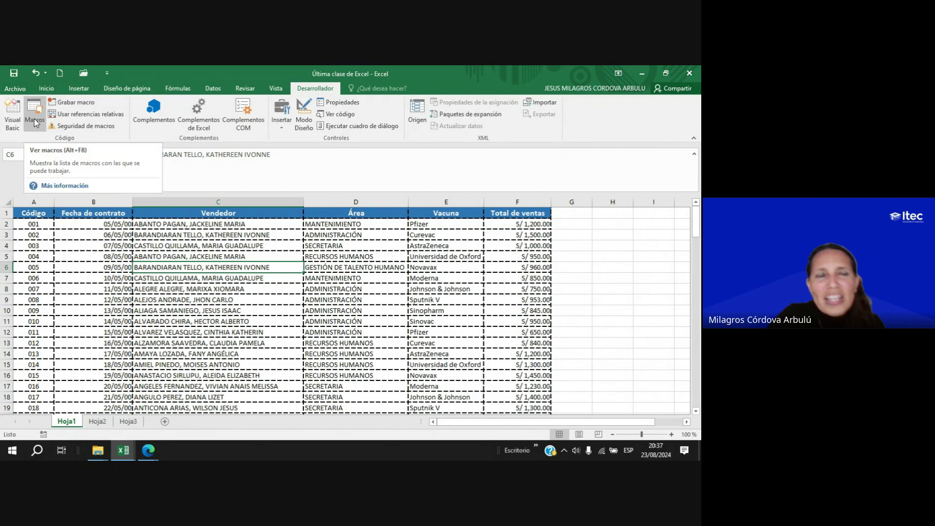
{"action": "left_click", "coordinate": [258, 322]}
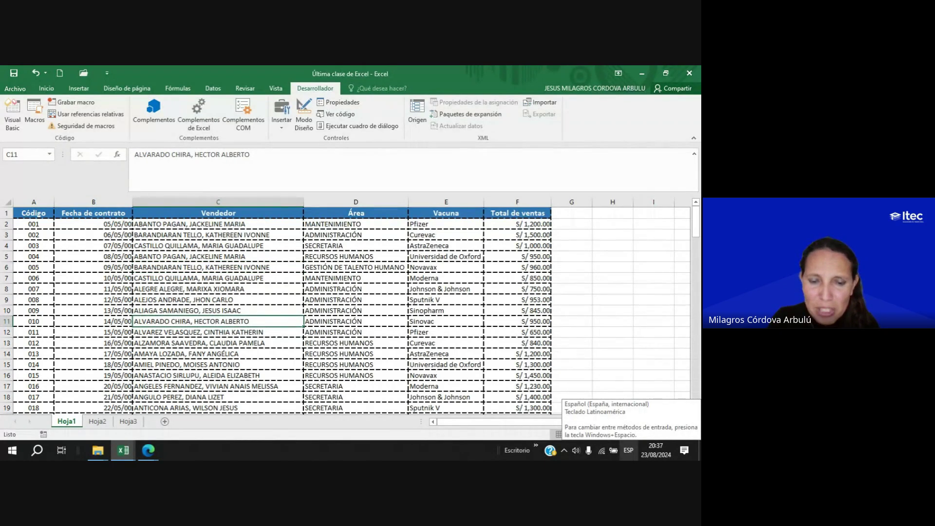
{"action": "key", "text": "alt"}
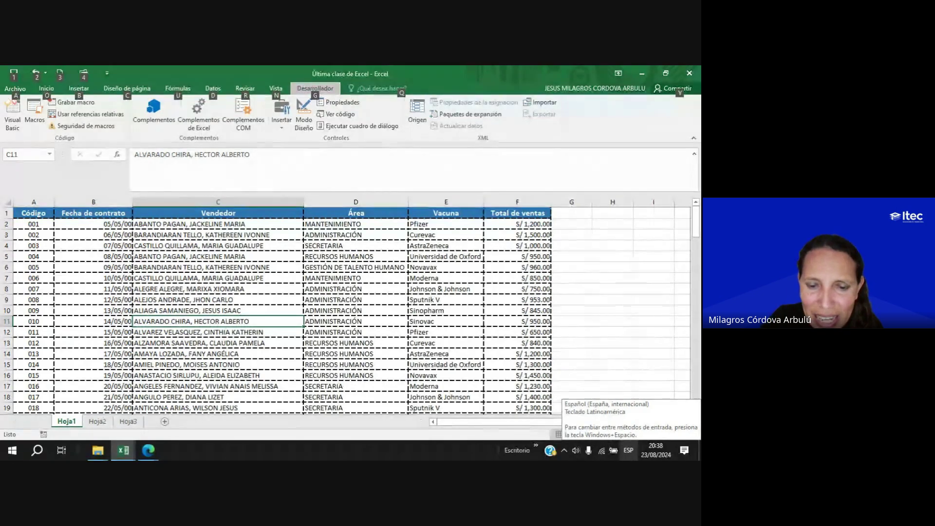
{"action": "key", "text": "Escape"}
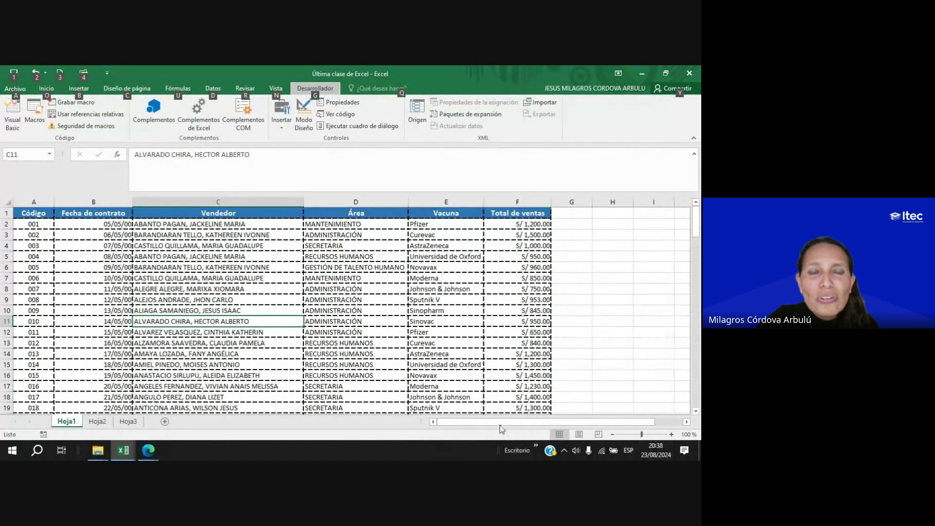
{"action": "key", "text": "Right"}
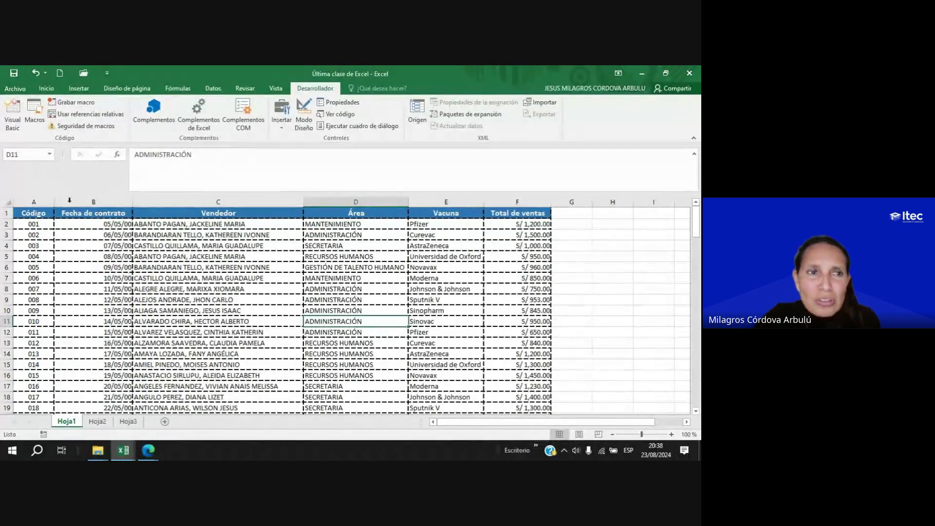
{"action": "left_click", "coordinate": [35, 117]}
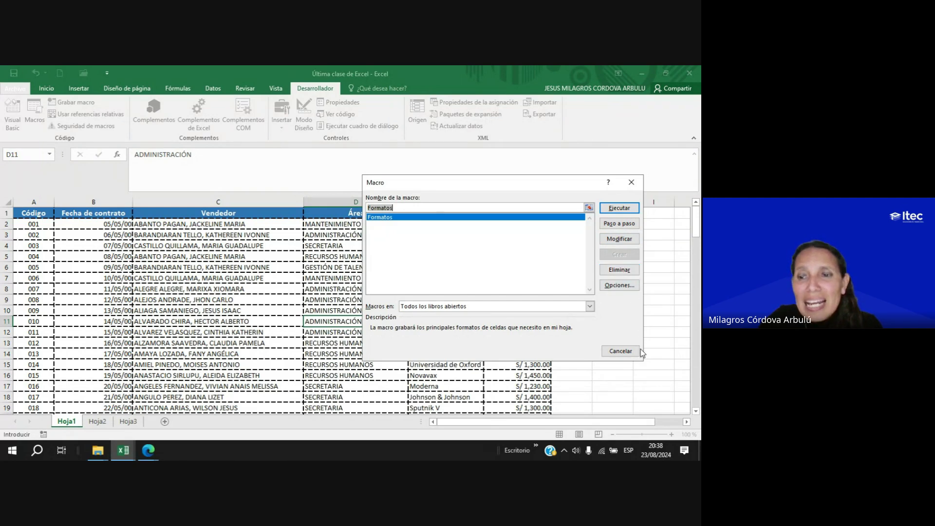
{"action": "left_click", "coordinate": [618, 350]}
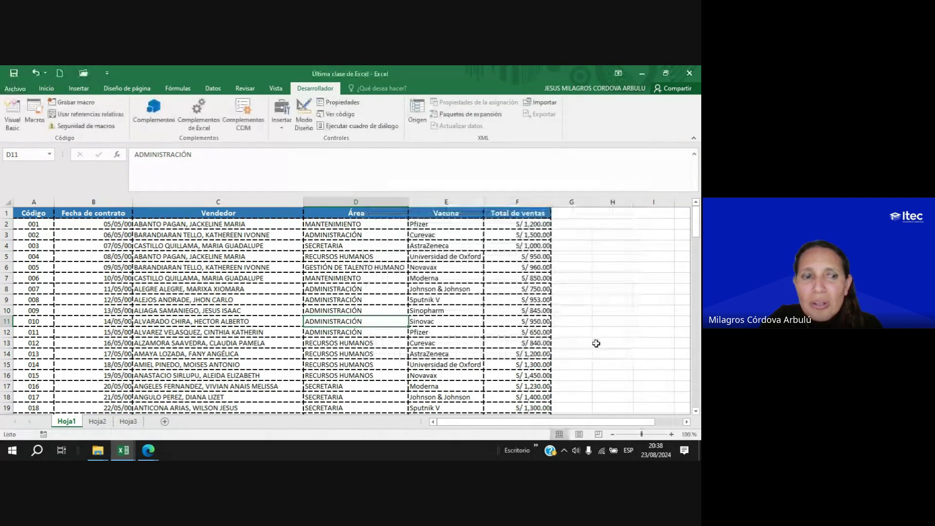
Run the Formatos macro on the unformatted sales table in Hoja2 and compare it with Hoja1.
{"action": "left_click", "coordinate": [98, 422]}
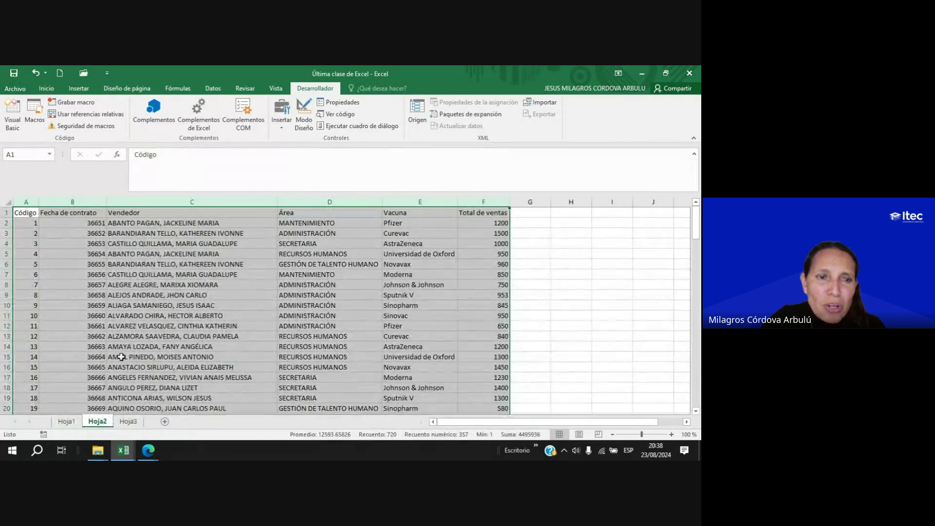
{"action": "left_click", "coordinate": [137, 213]}
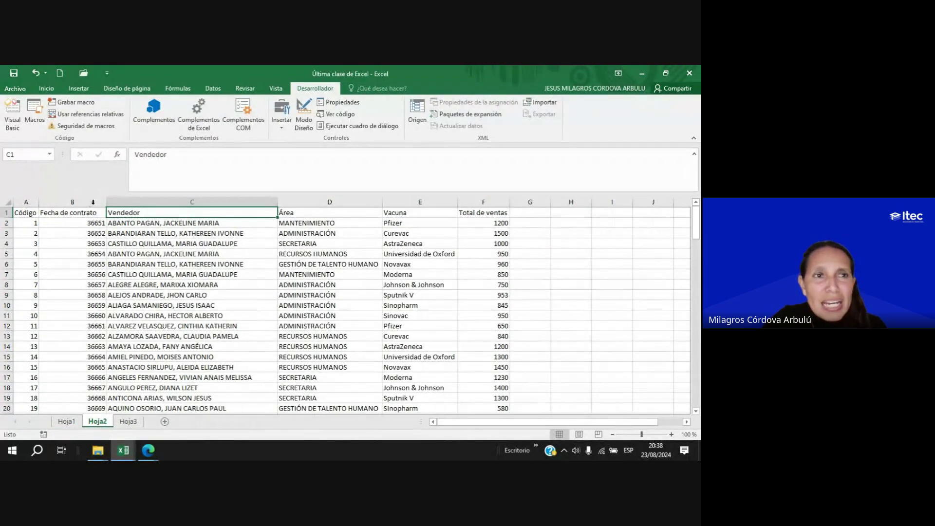
{"action": "left_click", "coordinate": [35, 117]}
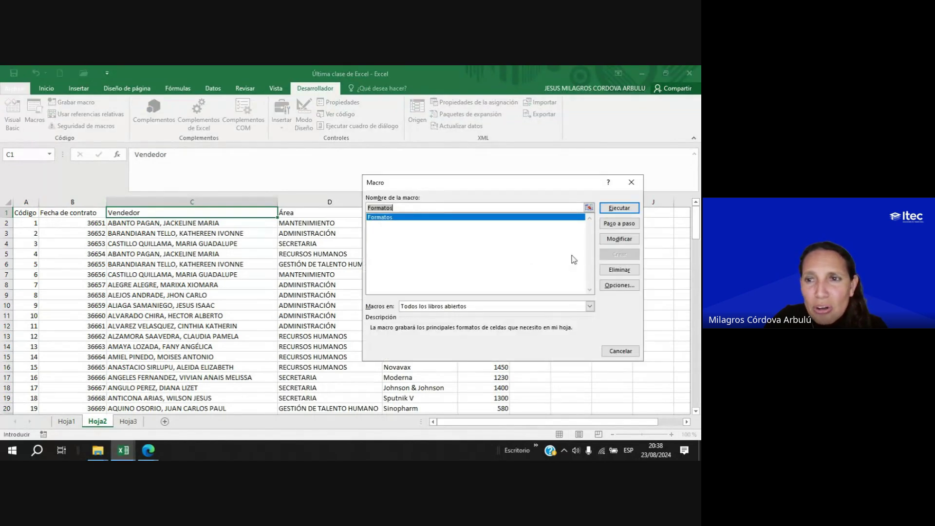
{"action": "left_click", "coordinate": [618, 208]}
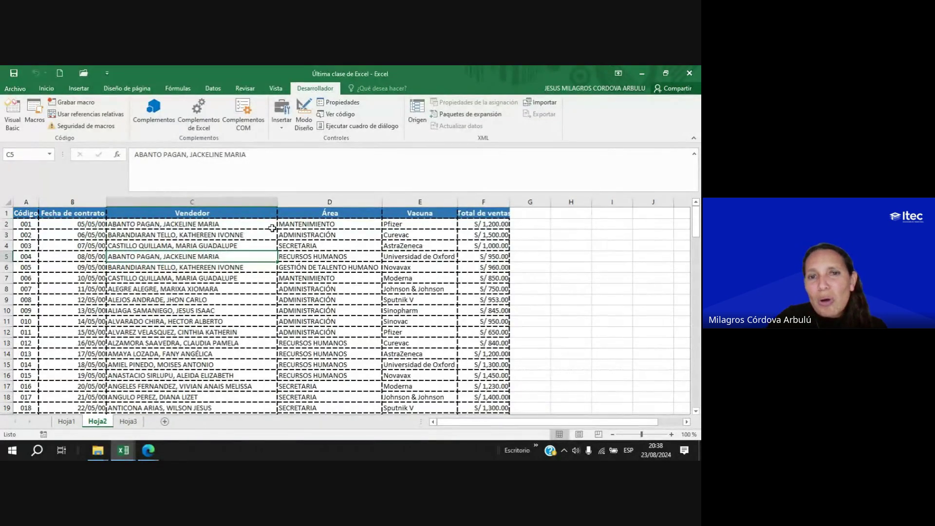
{"action": "left_click", "coordinate": [67, 421]}
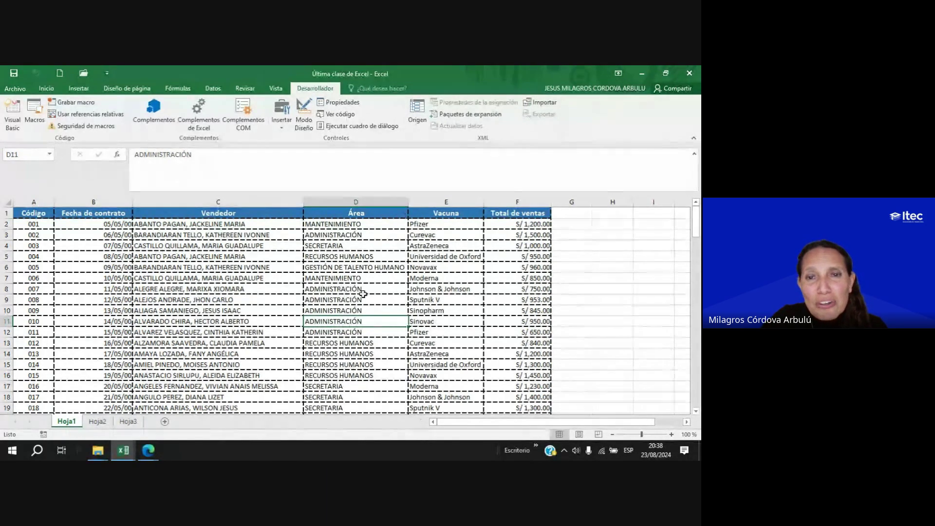
{"action": "left_click", "coordinate": [97, 422]}
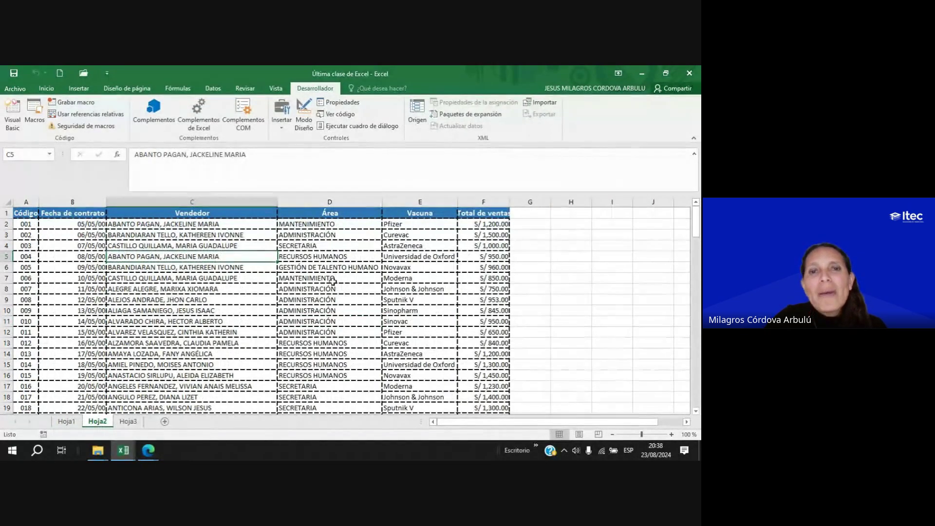
Run the Formatos macro on the sales table in Hoja3 and compare it with Hoja2 and Hoja1.
{"action": "left_click", "coordinate": [139, 425]}
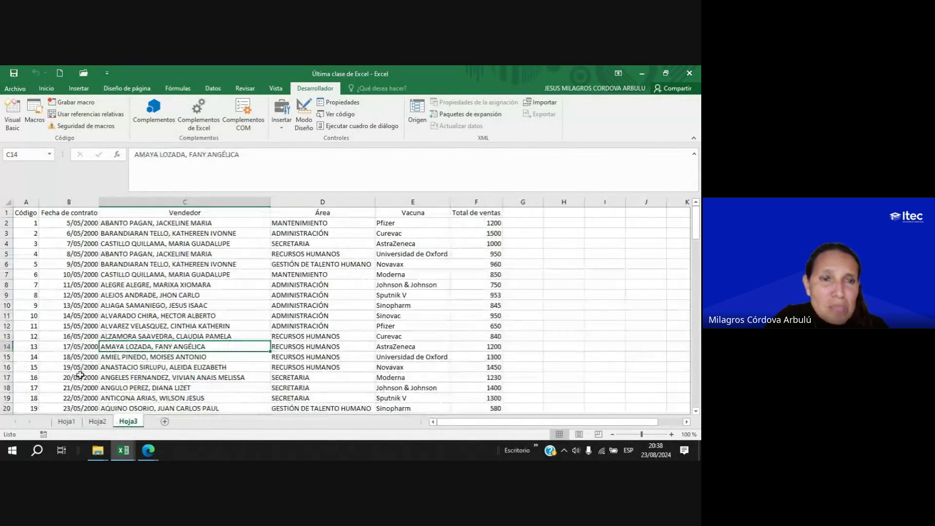
{"action": "left_click", "coordinate": [179, 264]}
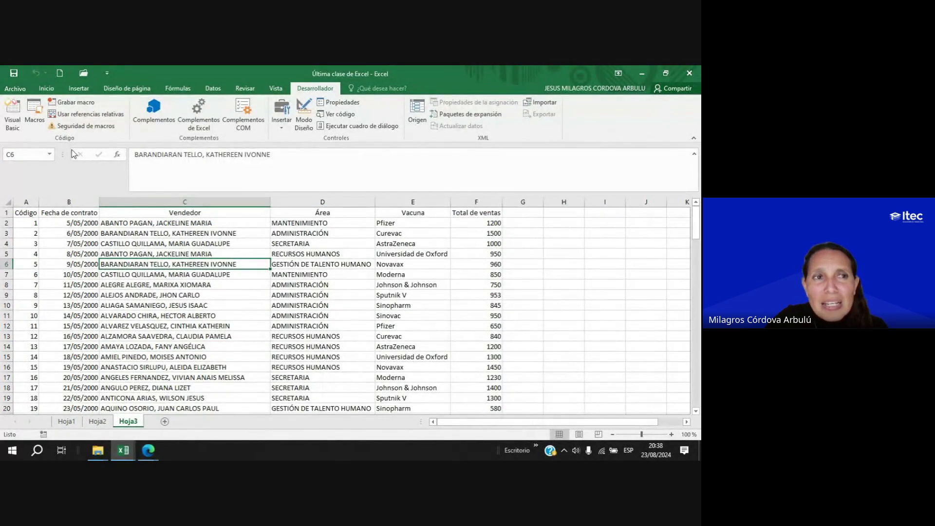
{"action": "left_click", "coordinate": [34, 115]}
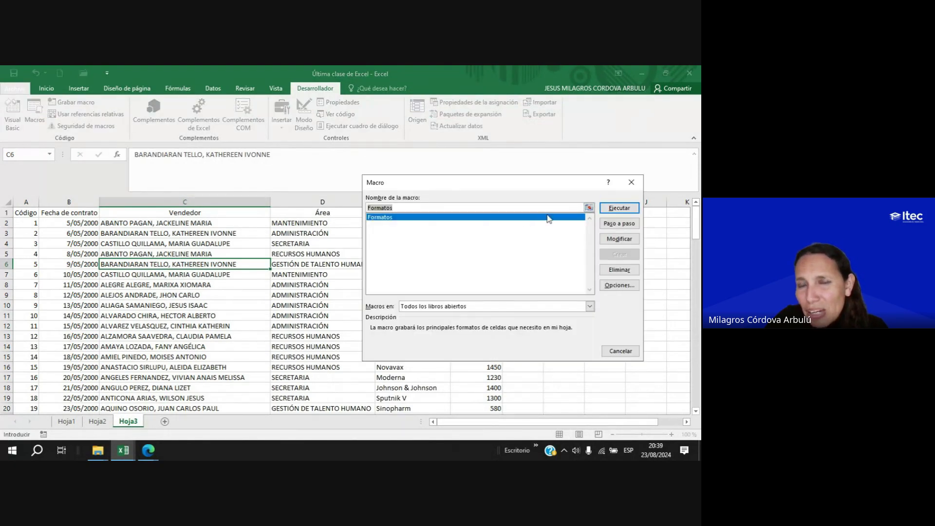
{"action": "left_click", "coordinate": [614, 209]}
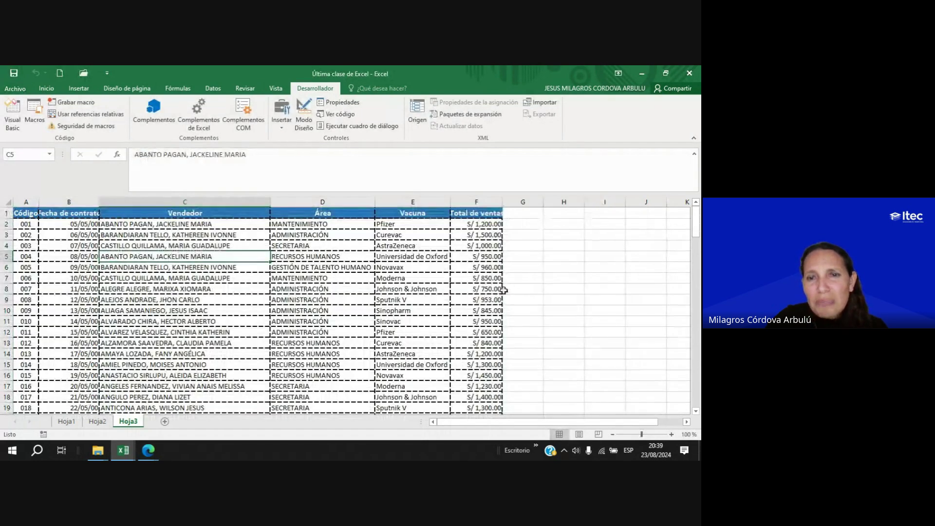
{"action": "left_click", "coordinate": [546, 270]}
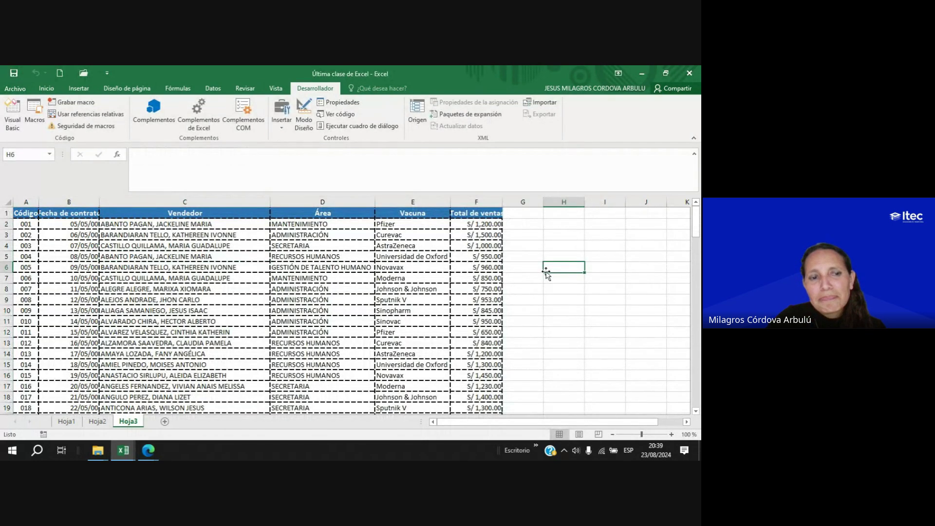
{"action": "left_click", "coordinate": [98, 422]}
{"action": "left_click", "coordinate": [66, 421]}
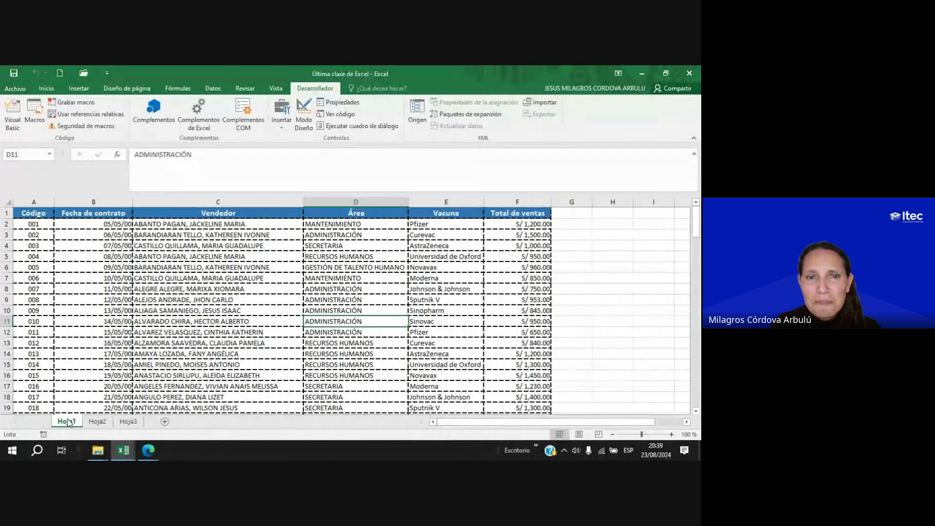
Check the Google Meet chat for student questions about the macro and return to the Última clase de Excel workbook.
{"action": "left_click", "coordinate": [148, 452]}
{"action": "left_click", "coordinate": [92, 406]}
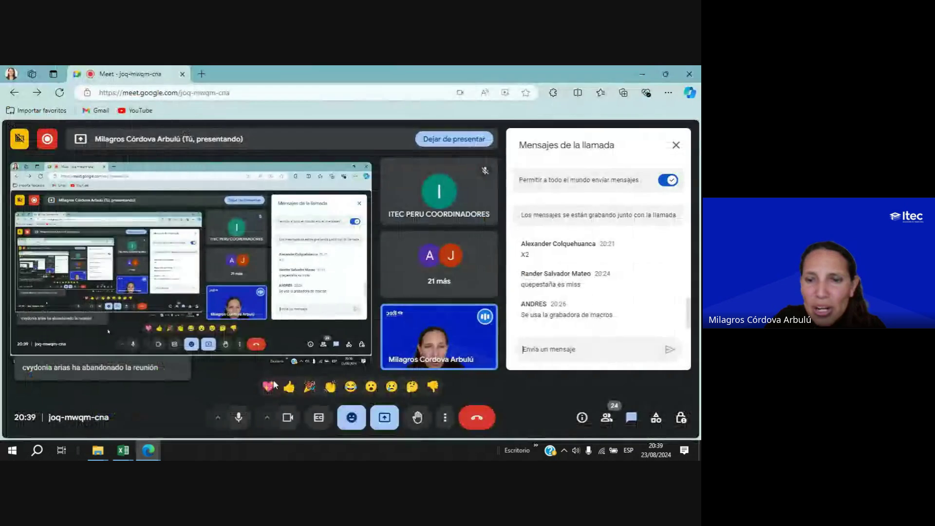
{"action": "left_click", "coordinate": [595, 354]}
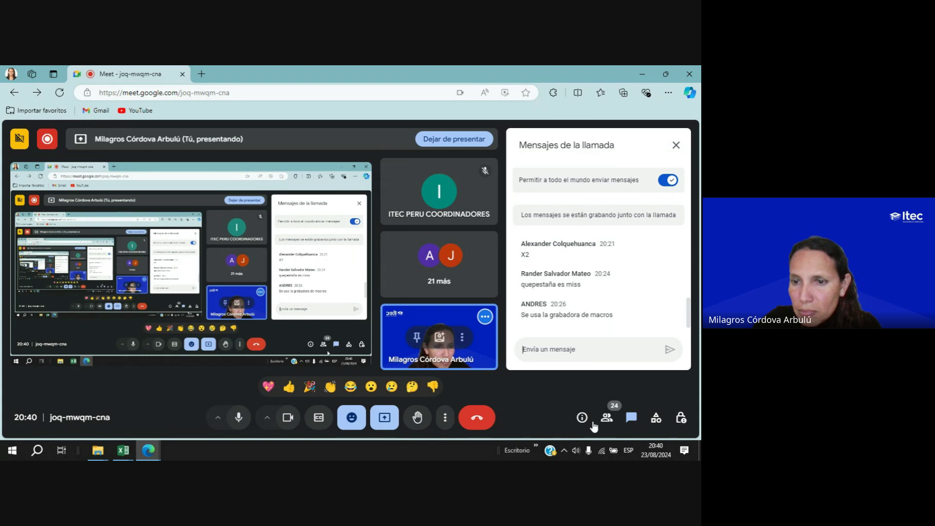
{"action": "left_click", "coordinate": [631, 419]}
{"action": "left_click", "coordinate": [632, 418]}
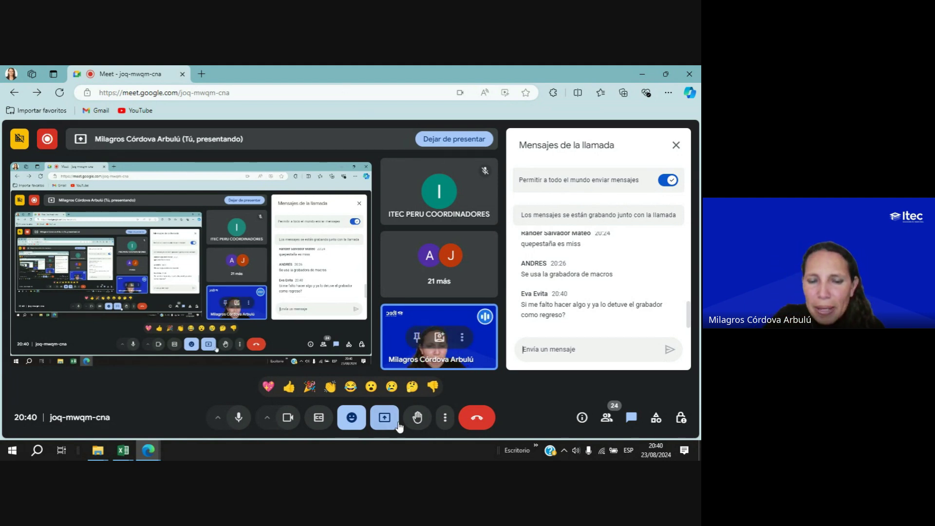
{"action": "mouse_move", "coordinate": [123, 450]}
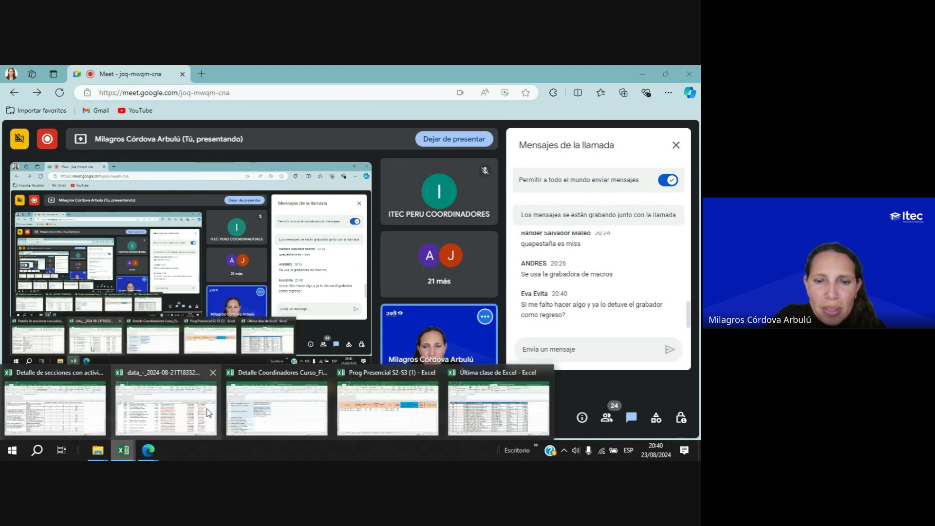
{"action": "left_click", "coordinate": [506, 412]}
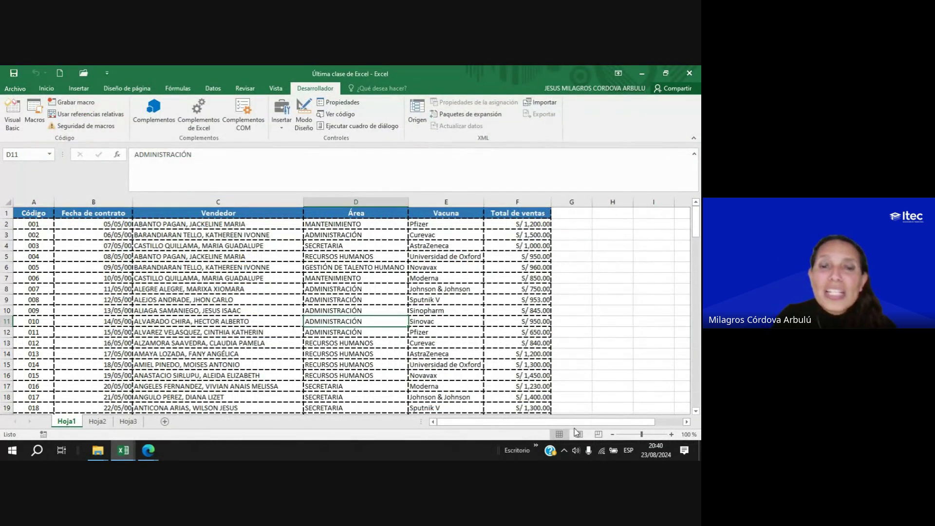
Open the Formatos macro in step-by-step mode, maximize the Visual Basic editor and its code window, and skim the recorded code.
{"action": "left_click", "coordinate": [94, 308]}
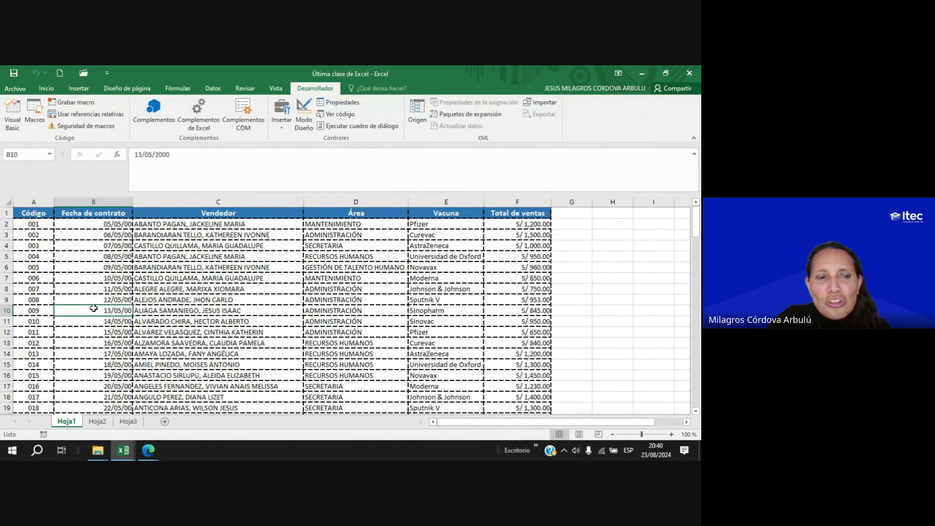
{"action": "left_click", "coordinate": [34, 116]}
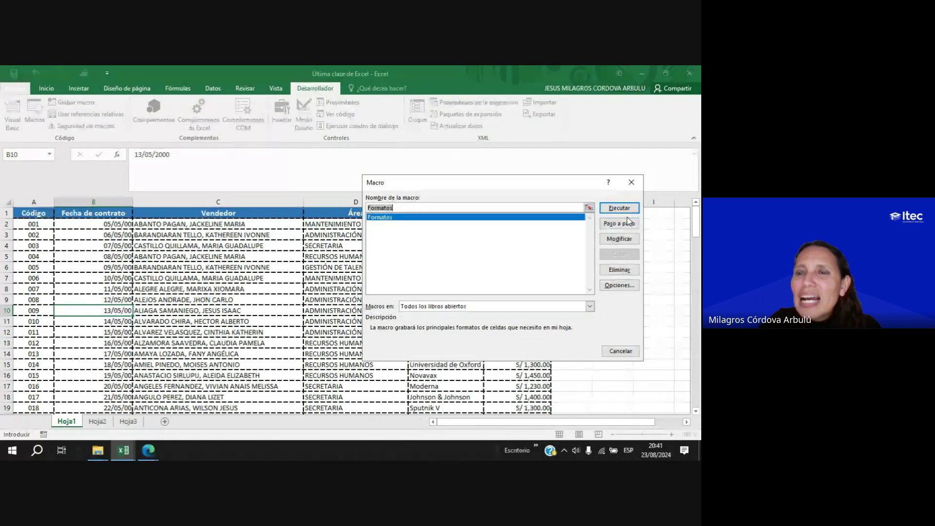
{"action": "left_click", "coordinate": [628, 222]}
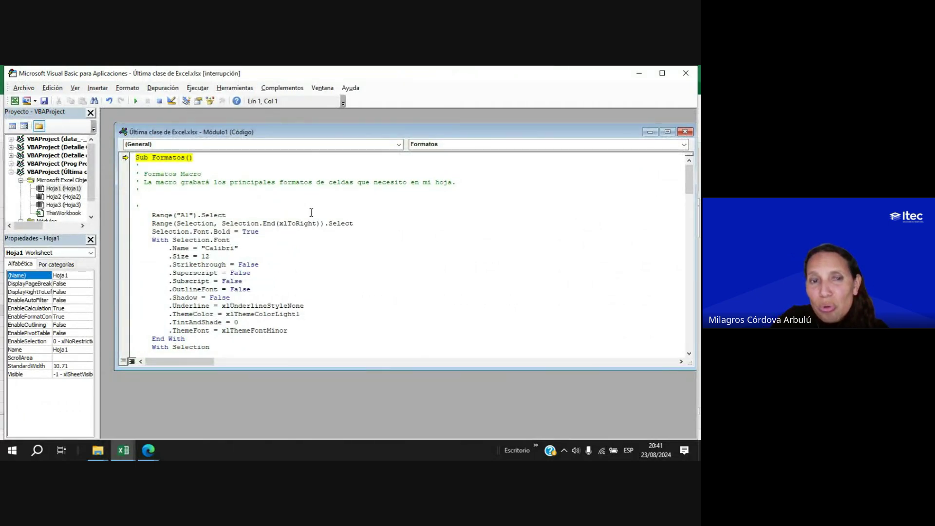
{"action": "left_click", "coordinate": [662, 73]}
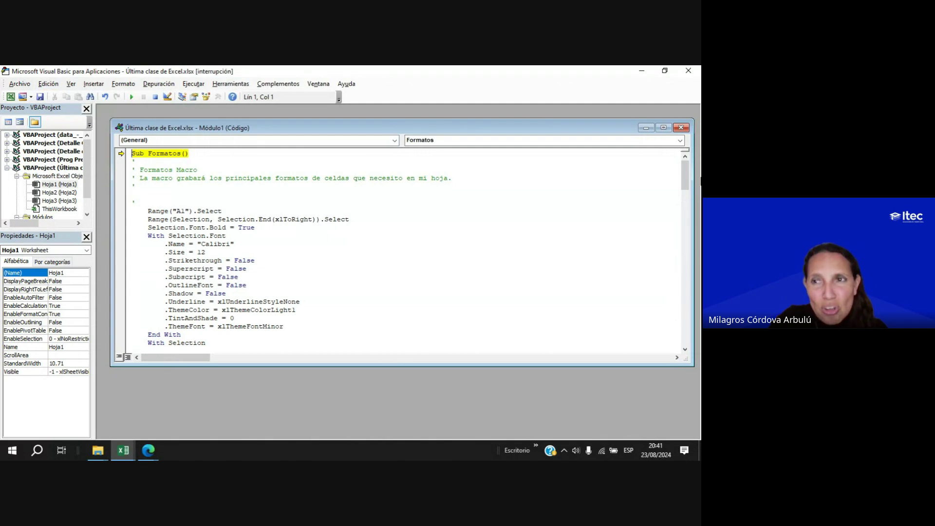
{"action": "left_click", "coordinate": [664, 128]}
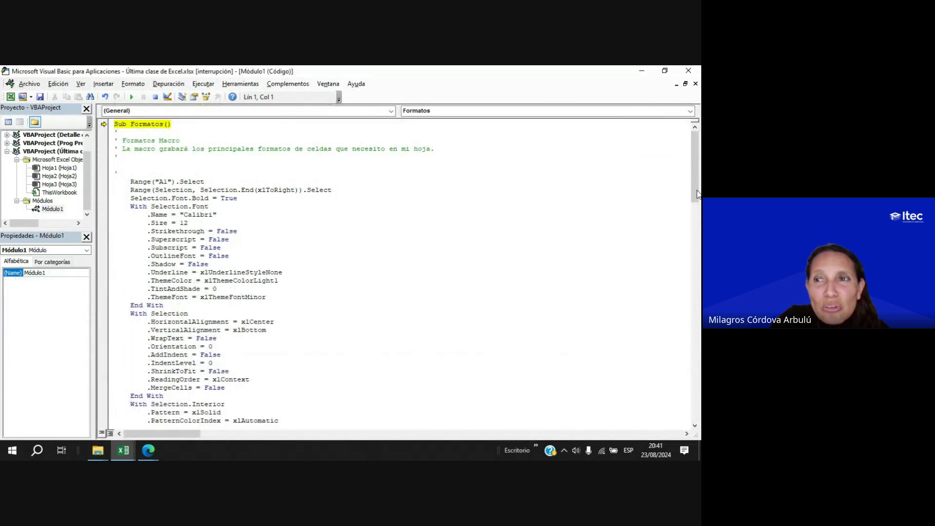
{"action": "scroll", "coordinate": [698, 194], "scroll_direction": "down", "scroll_amount": 13}
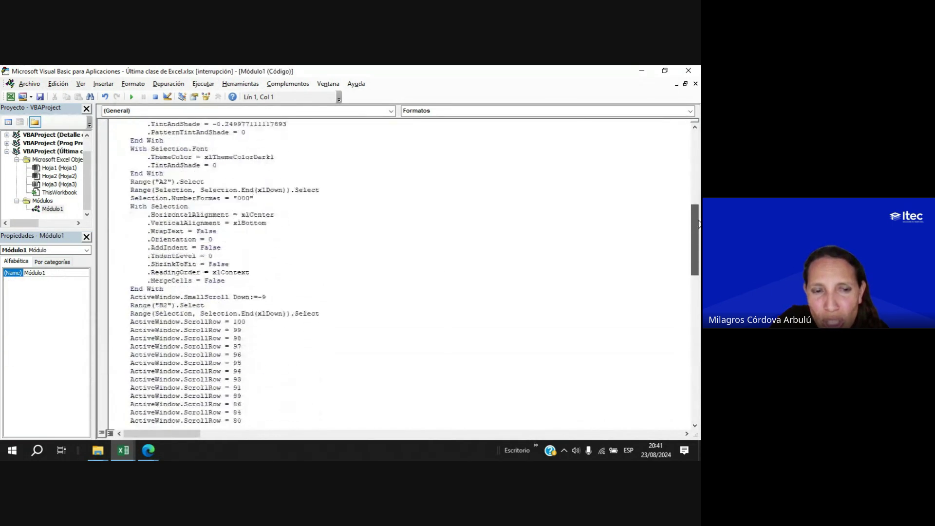
{"action": "left_click_drag", "start_coordinate": [698, 224], "coordinate": [700, 138]}
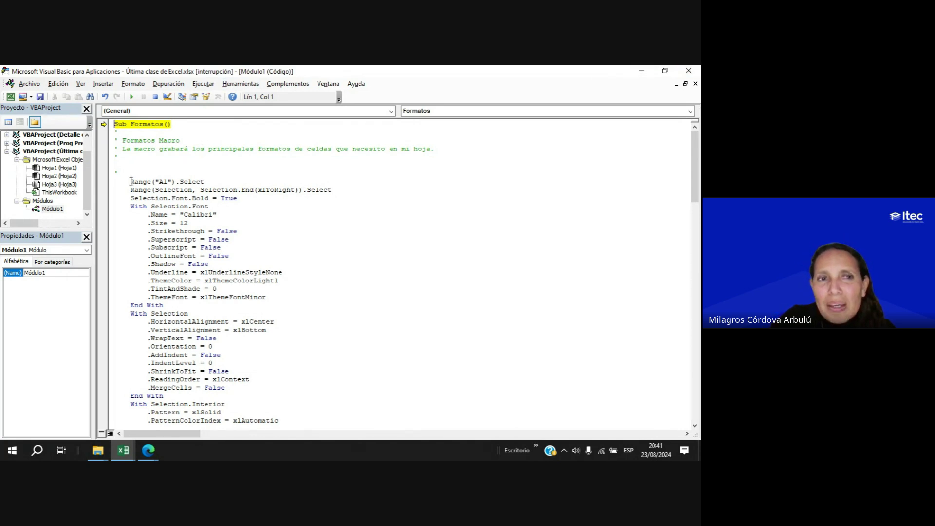
Examine the Range("A1").Select instruction at the start of the Formatos code, reading its range and Select parts separately.
{"action": "left_click_drag", "start_coordinate": [130, 181], "coordinate": [222, 180]}
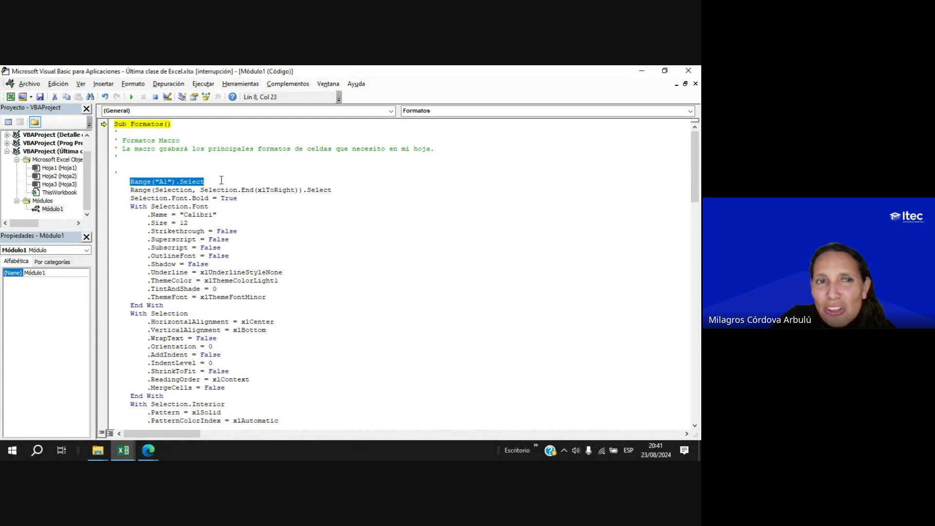
{"action": "left_click", "coordinate": [168, 198]}
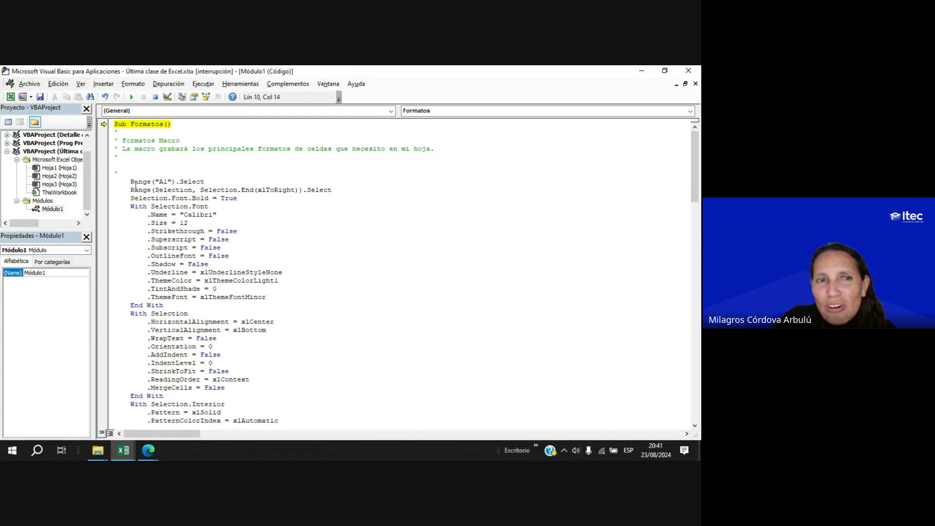
{"action": "left_click_drag", "start_coordinate": [129, 181], "coordinate": [183, 181]}
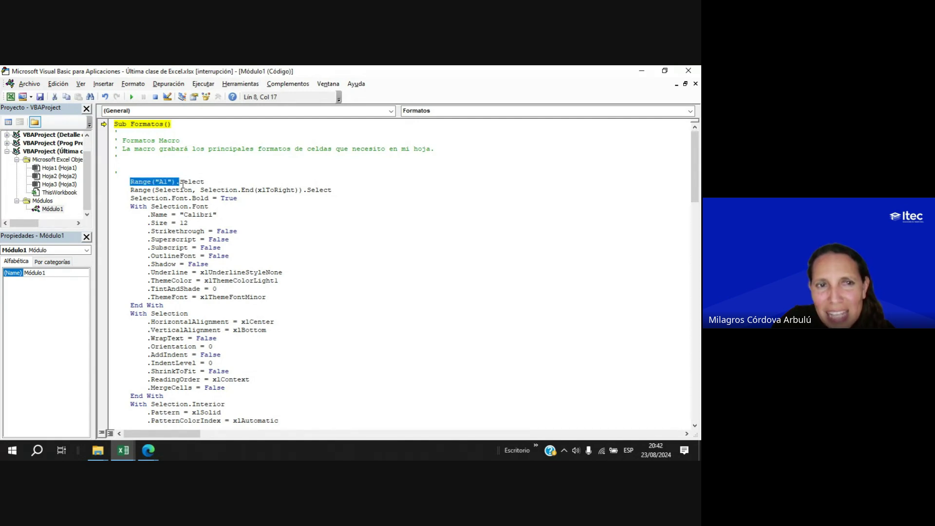
{"action": "left_click", "coordinate": [182, 181]}
{"action": "double_click", "coordinate": [182, 181]}
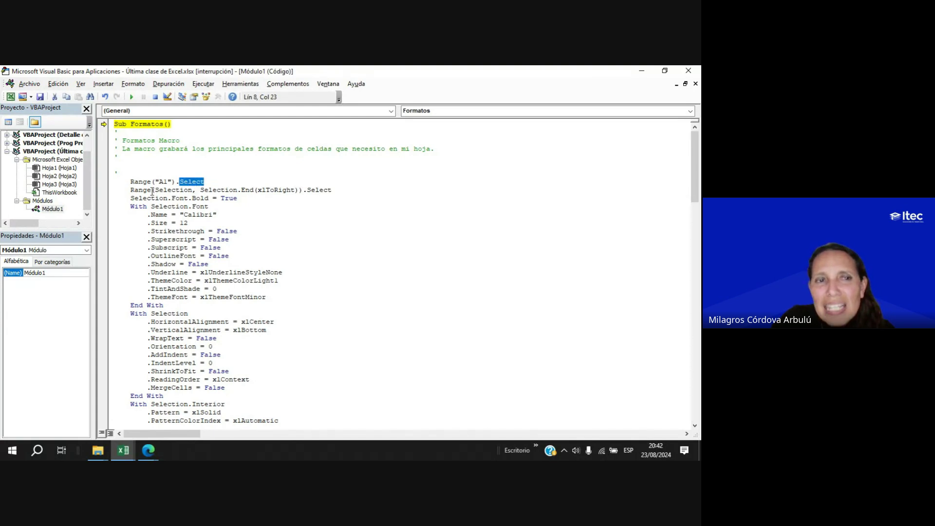
{"action": "left_click", "coordinate": [131, 190]}
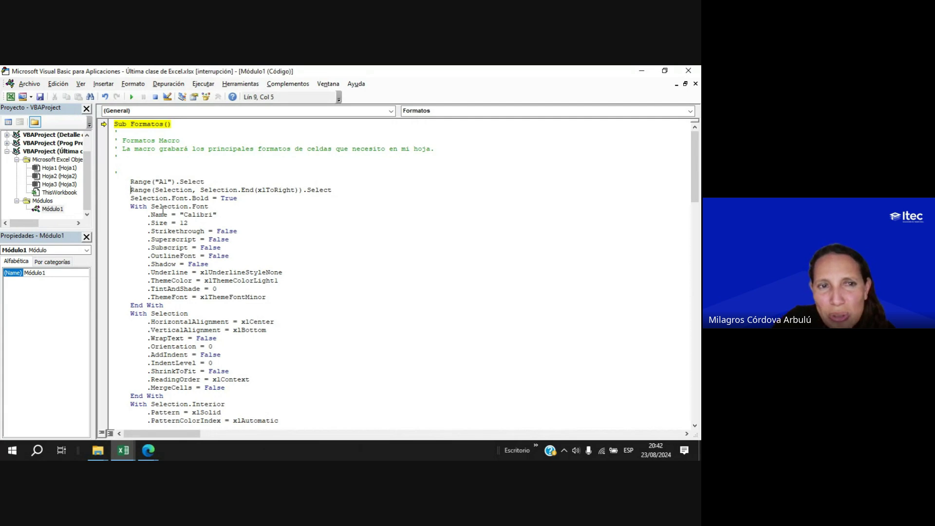
Examine the code lines that select the header row and set it to bold, Calibri, size 12.
{"action": "scroll", "coordinate": [159, 219], "scroll_direction": "down", "scroll_amount": 1}
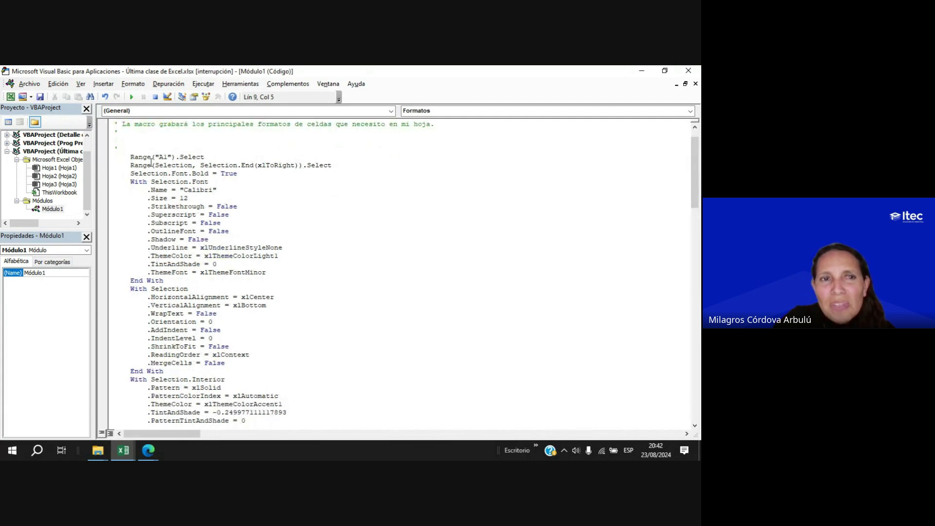
{"action": "left_click_drag", "start_coordinate": [138, 158], "coordinate": [257, 165]}
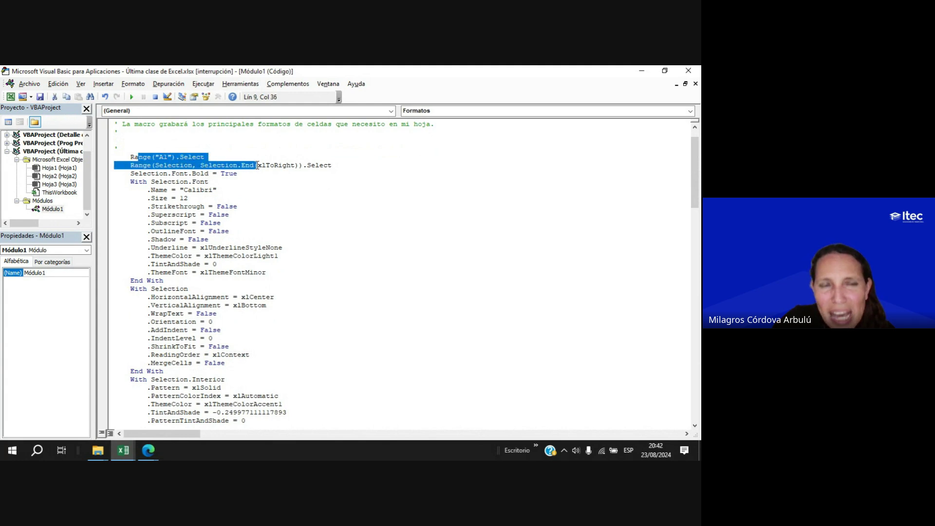
{"action": "left_click_drag", "start_coordinate": [180, 174], "coordinate": [245, 175]}
{"action": "left_click_drag", "start_coordinate": [155, 192], "coordinate": [225, 190]}
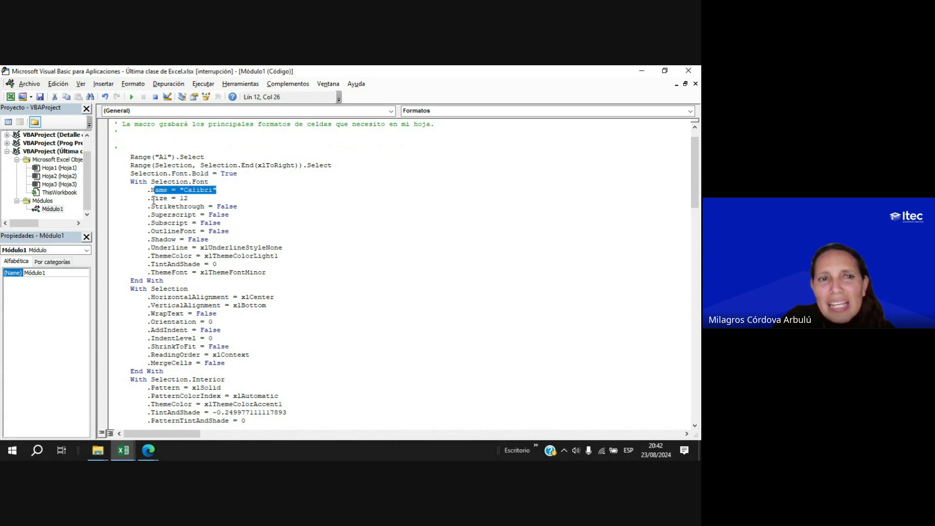
{"action": "left_click_drag", "start_coordinate": [151, 198], "coordinate": [203, 197]}
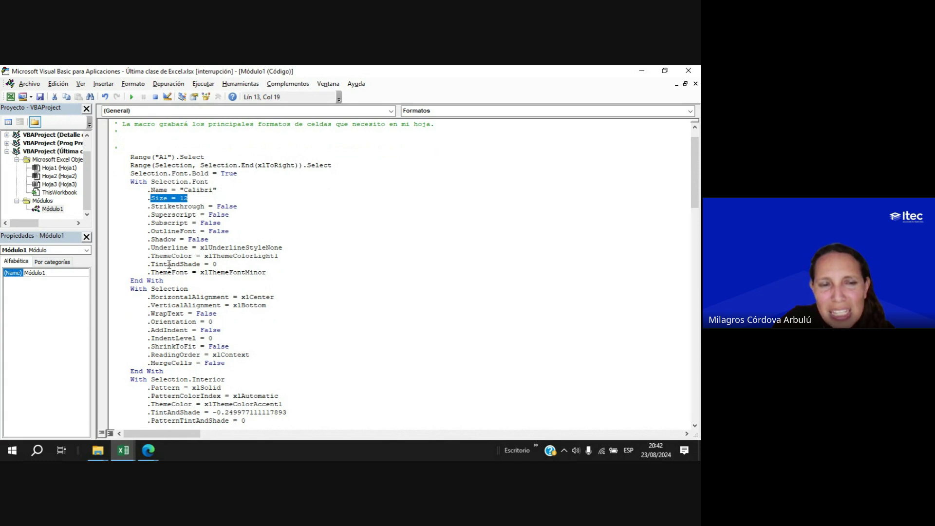
{"action": "left_click", "coordinate": [180, 214]}
Read through the remaining Formatos code, from header alignment to the border settings and End Sub, and return to its beginning.
{"action": "scroll", "coordinate": [179, 219], "scroll_direction": "down", "scroll_amount": 4}
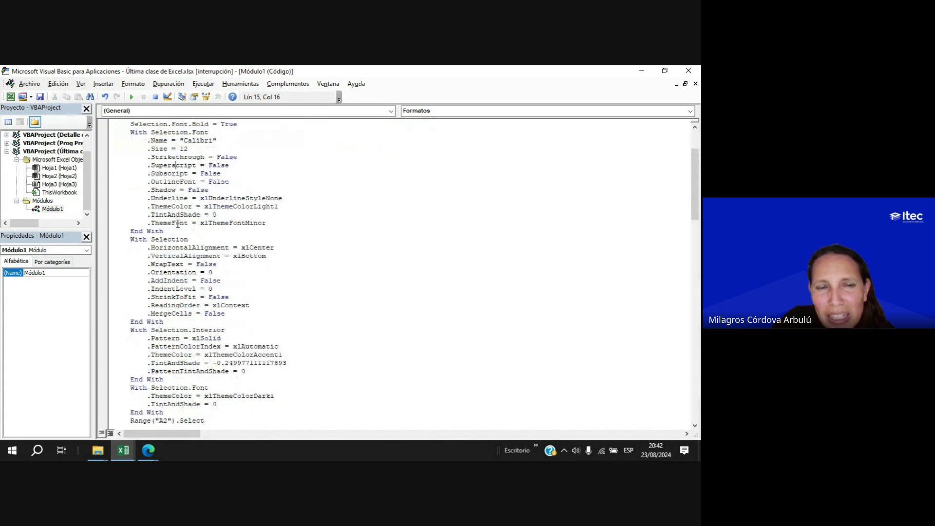
{"action": "scroll", "coordinate": [179, 224], "scroll_direction": "down", "scroll_amount": 8}
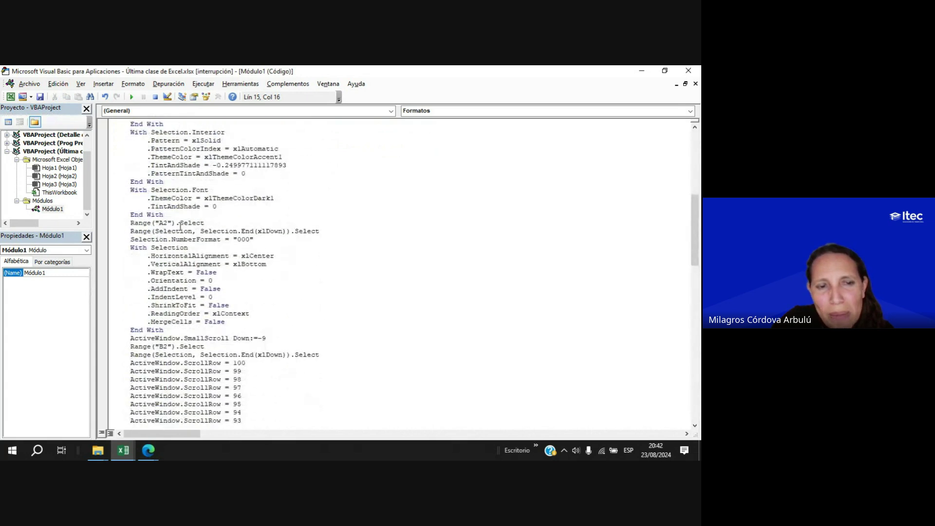
{"action": "scroll", "coordinate": [180, 226], "scroll_direction": "down", "scroll_amount": 6}
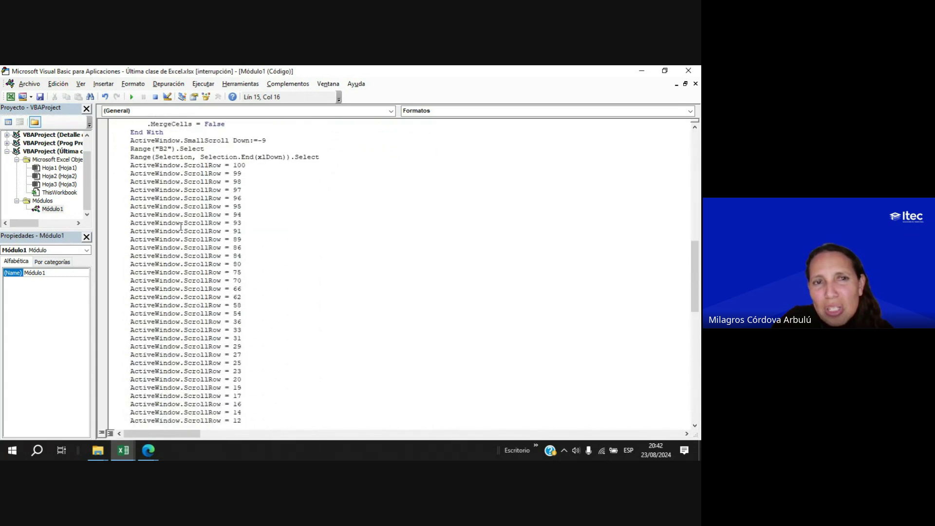
{"action": "scroll", "coordinate": [241, 232], "scroll_direction": "down", "scroll_amount": 12}
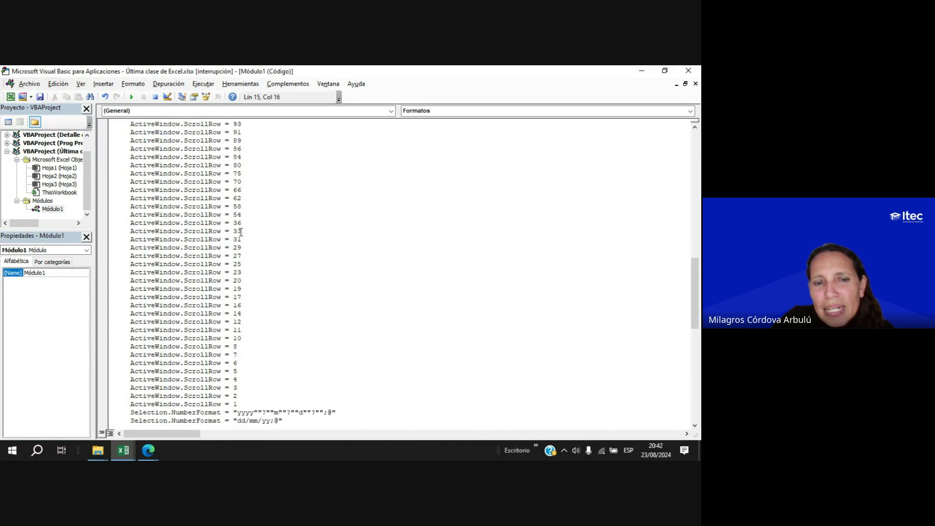
{"action": "scroll", "coordinate": [239, 233], "scroll_direction": "down", "scroll_amount": 7}
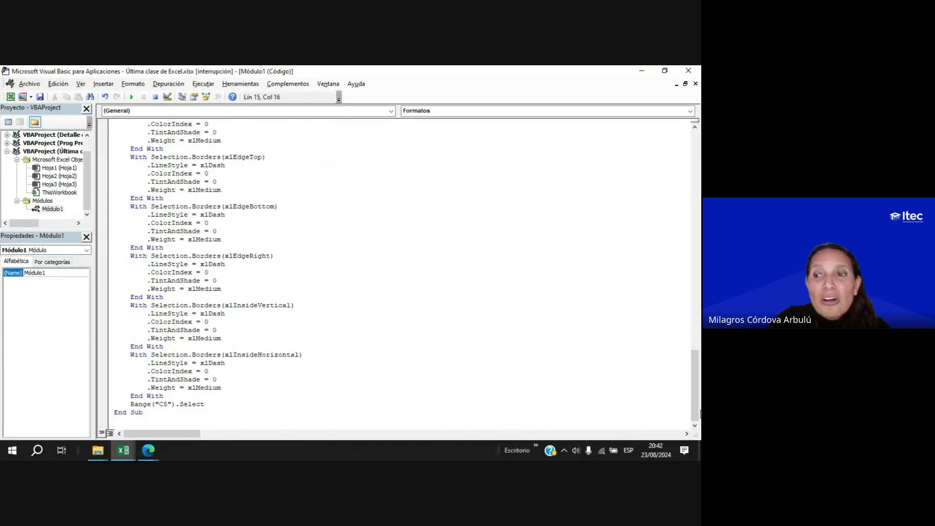
{"action": "left_click_drag", "start_coordinate": [700, 413], "coordinate": [700, 154]}
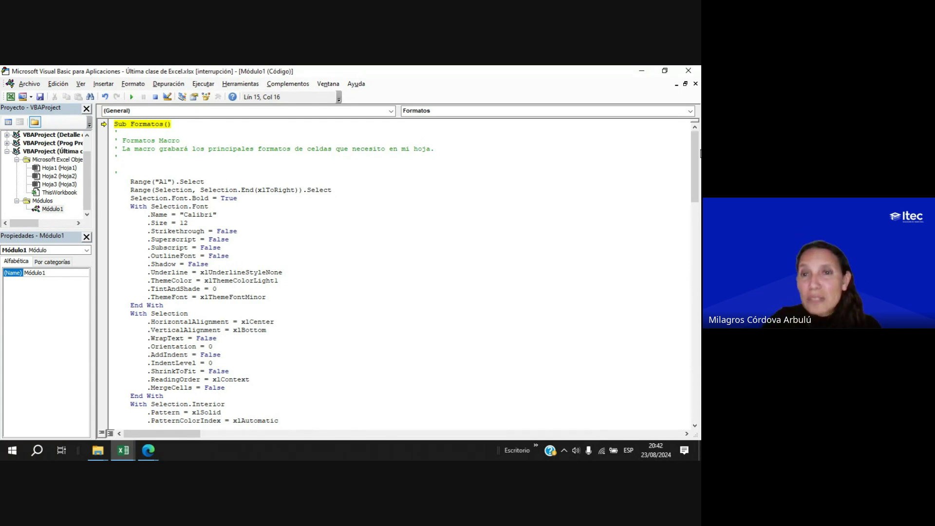
Examine the header's font, alignment and fill color blocks in the Formatos code.
{"action": "left_click", "coordinate": [278, 204]}
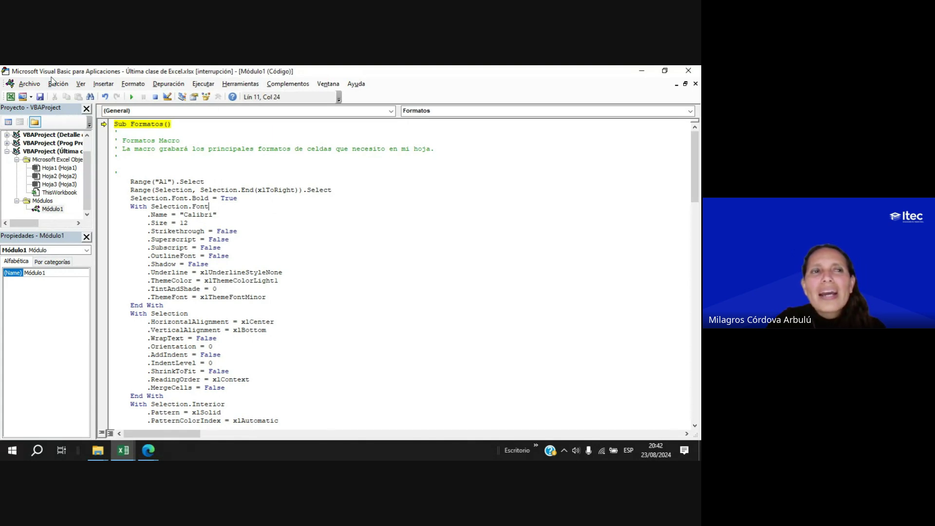
{"action": "left_click", "coordinate": [316, 280]}
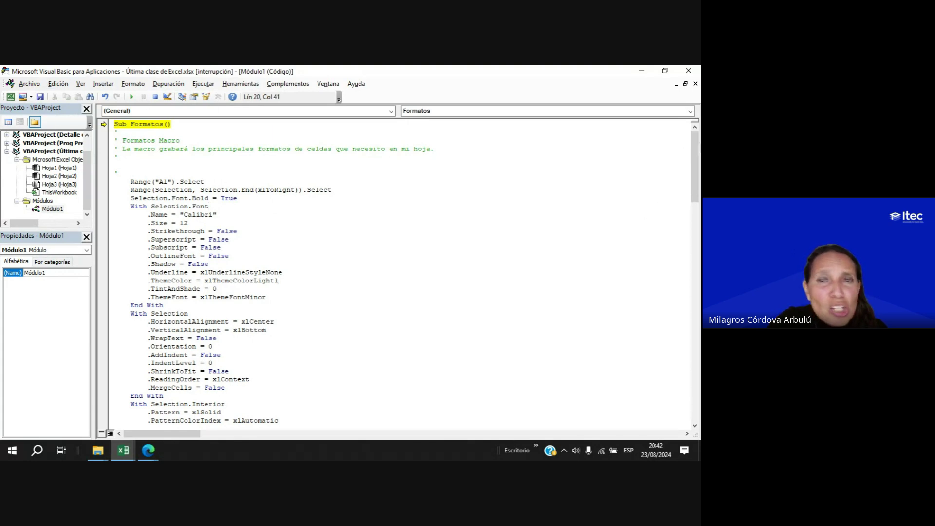
{"action": "left_click_drag", "start_coordinate": [691, 153], "coordinate": [691, 186]}
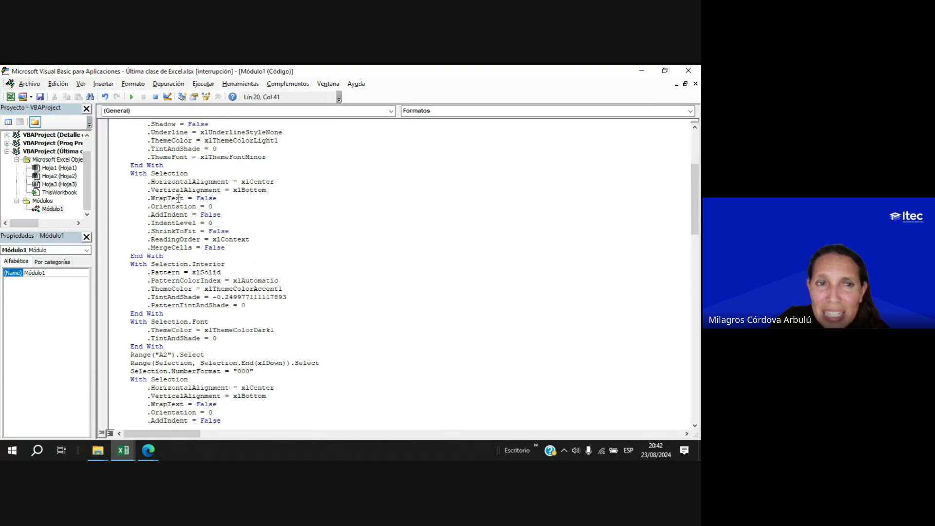
{"action": "left_click_drag", "start_coordinate": [150, 182], "coordinate": [232, 259]}
{"action": "left_click", "coordinate": [232, 260]}
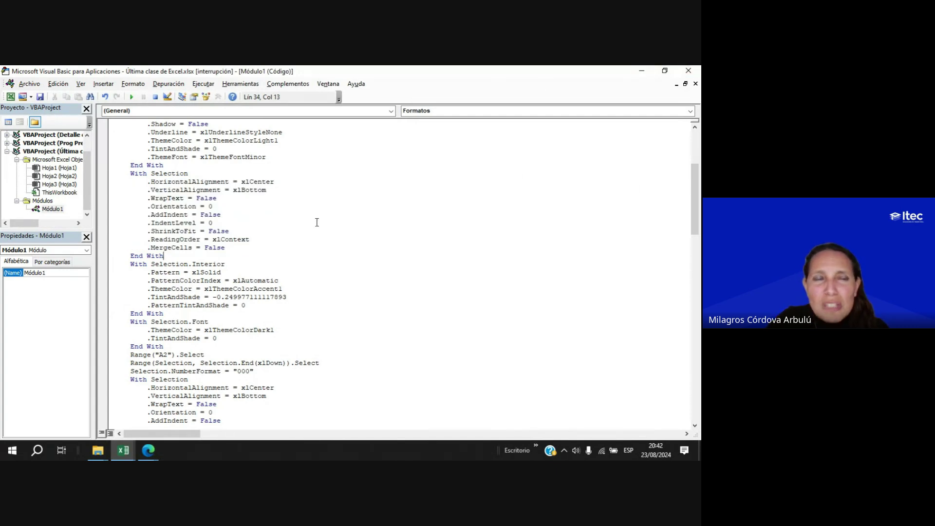
{"action": "scroll", "coordinate": [319, 294], "scroll_direction": "up", "scroll_amount": 6}
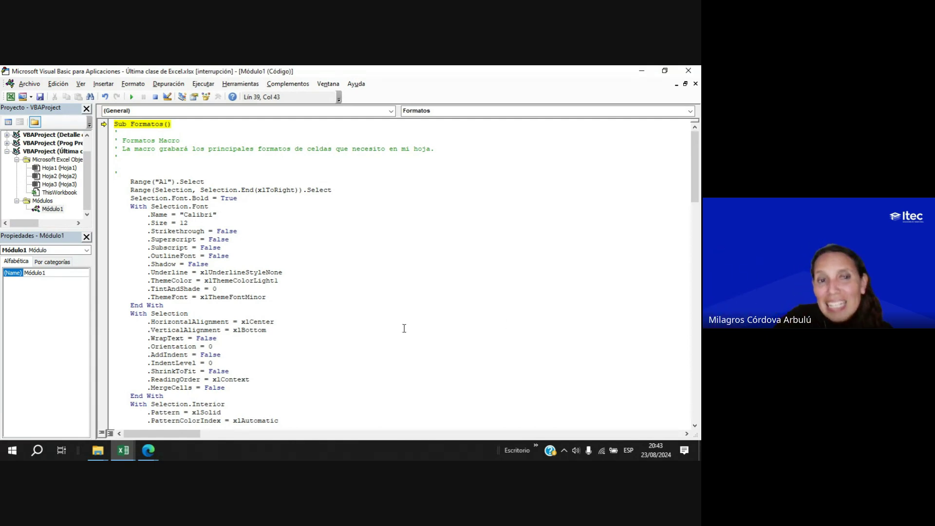
{"action": "scroll", "coordinate": [292, 261], "scroll_direction": "down", "scroll_amount": 15}
{"action": "scroll", "coordinate": [274, 280], "scroll_direction": "up", "scroll_amount": 9}
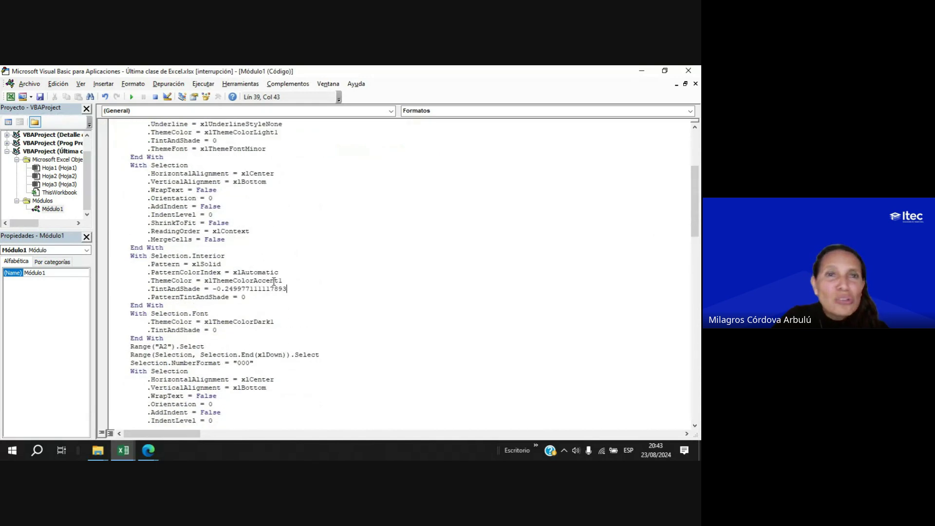
{"action": "scroll", "coordinate": [274, 281], "scroll_direction": "up", "scroll_amount": 6}
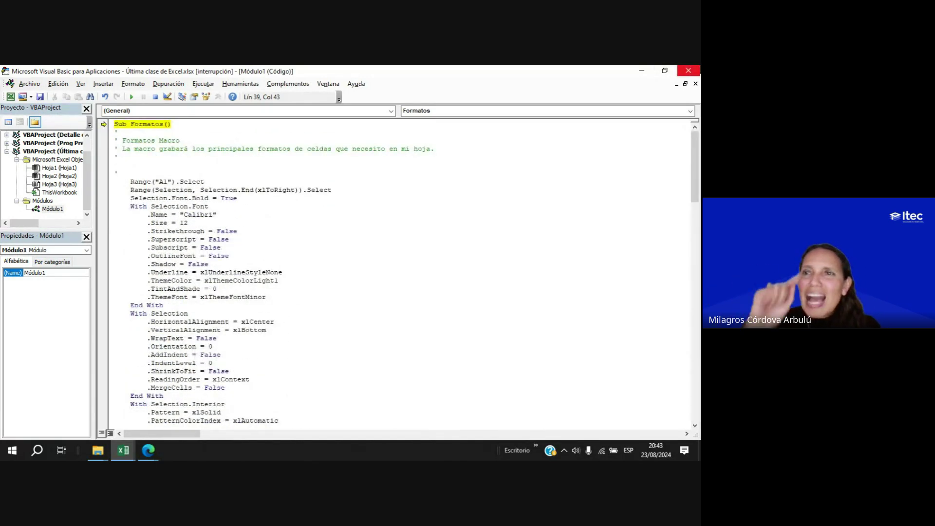
Stop the debugger, close the Visual Basic editor and select cell C7 in Hoja1.
{"action": "left_click", "coordinate": [696, 70]}
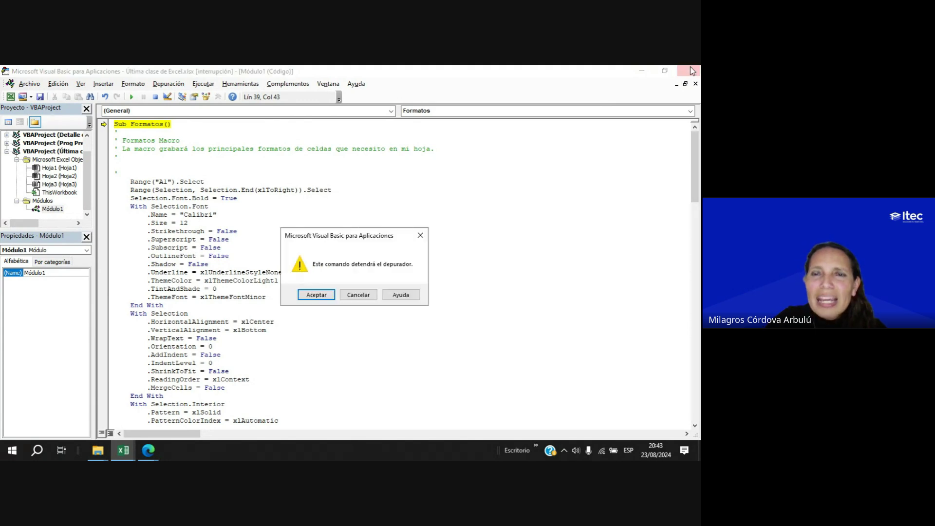
{"action": "left_click", "coordinate": [317, 295]}
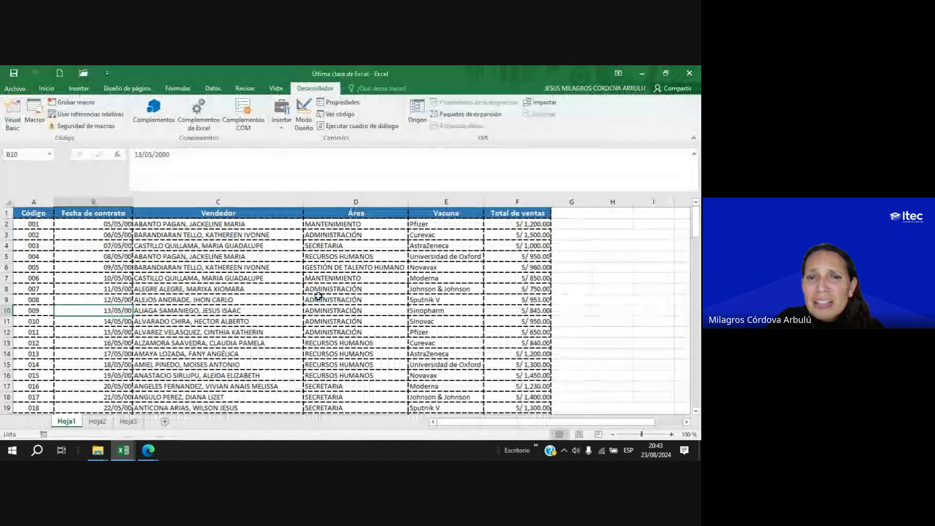
{"action": "left_click", "coordinate": [299, 275]}
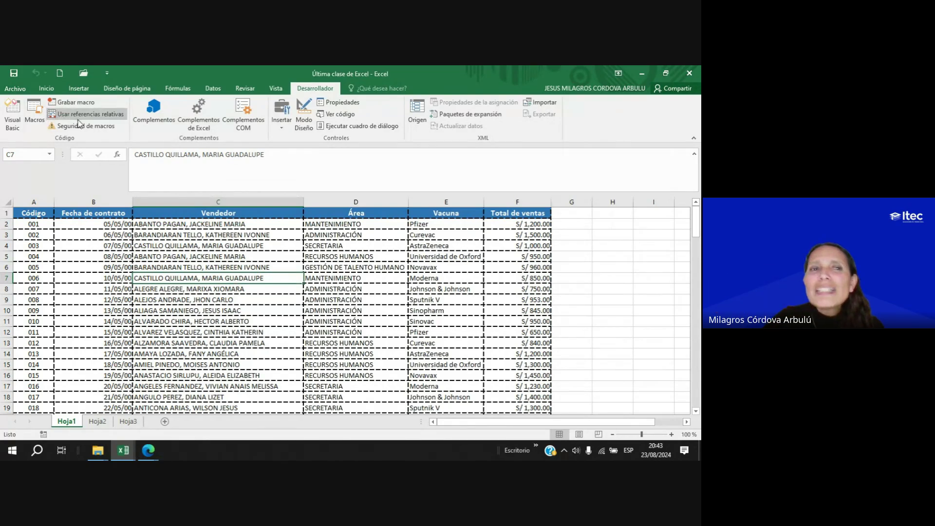
Review the name, shortcut, storage and description options for recording a new macro, closing them without recording.
{"action": "left_click", "coordinate": [73, 104]}
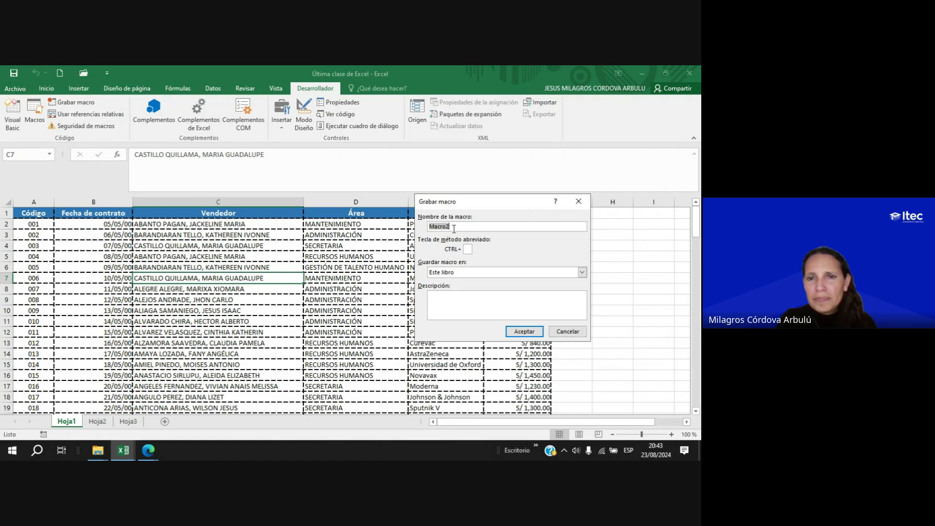
{"action": "left_click", "coordinate": [466, 303]}
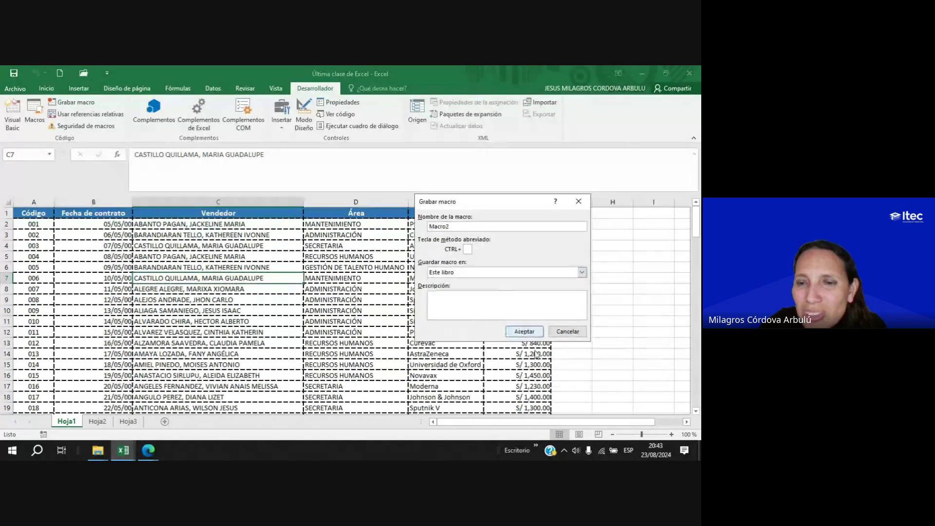
{"action": "left_click", "coordinate": [567, 331]}
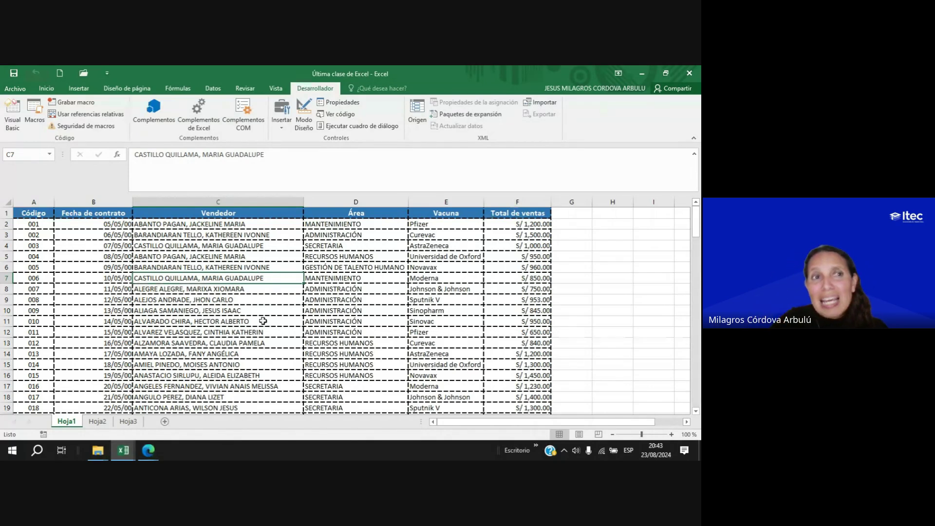
Open the Formatos macro's code for modification, look it over and close the Visual Basic editor.
{"action": "left_click", "coordinate": [35, 111]}
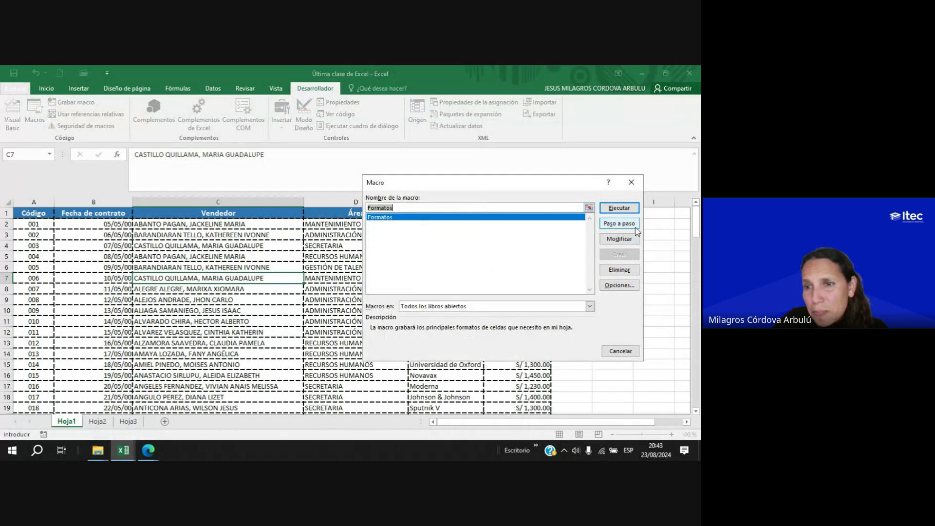
{"action": "left_click", "coordinate": [621, 243]}
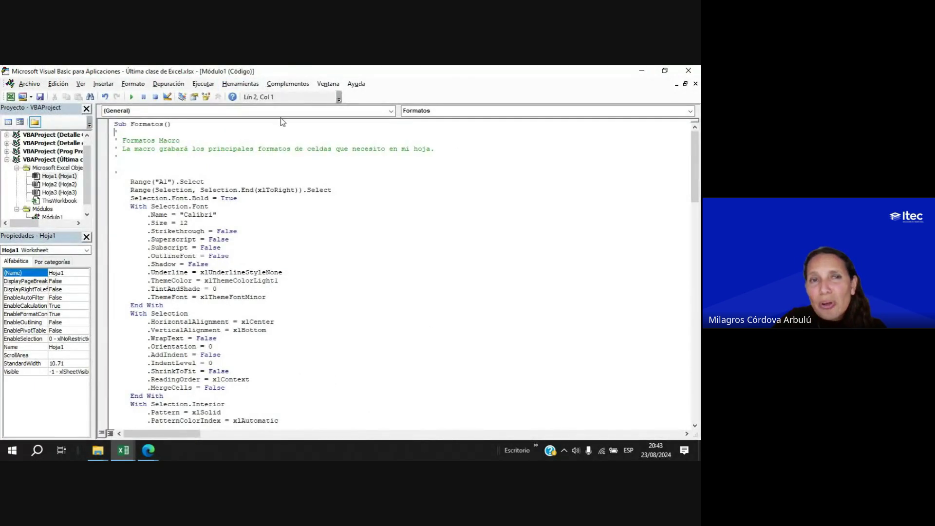
{"action": "left_click", "coordinate": [688, 70]}
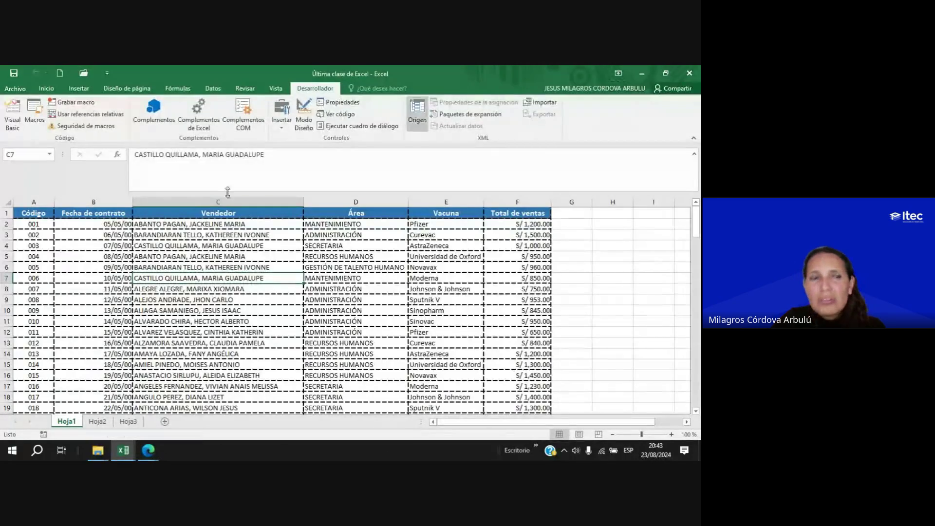
Delete the Formatos macro from the workbook and confirm the deletion.
{"action": "left_click", "coordinate": [34, 114]}
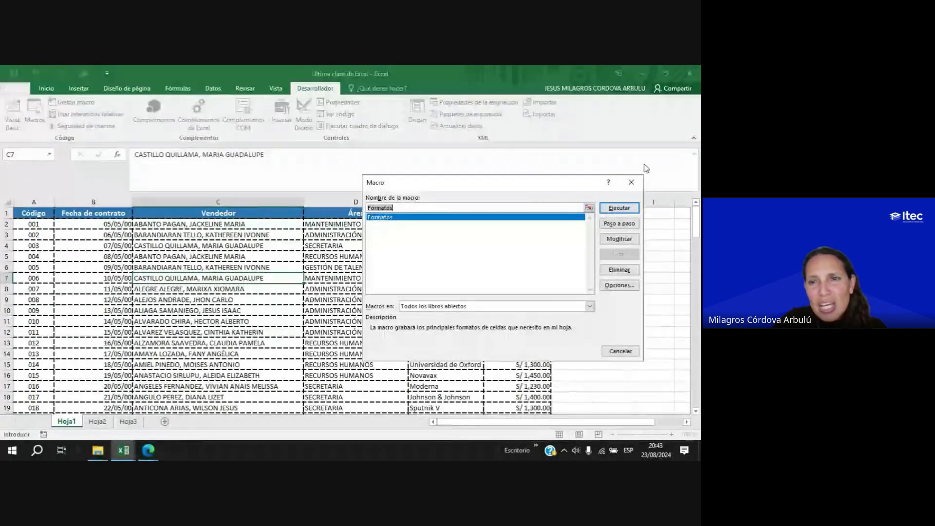
{"action": "left_click", "coordinate": [619, 270]}
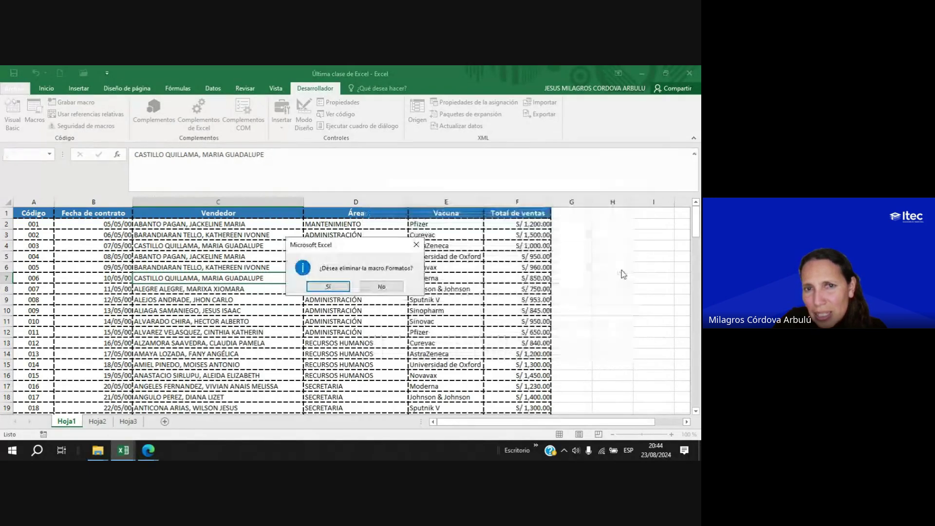
{"action": "left_click", "coordinate": [329, 287]}
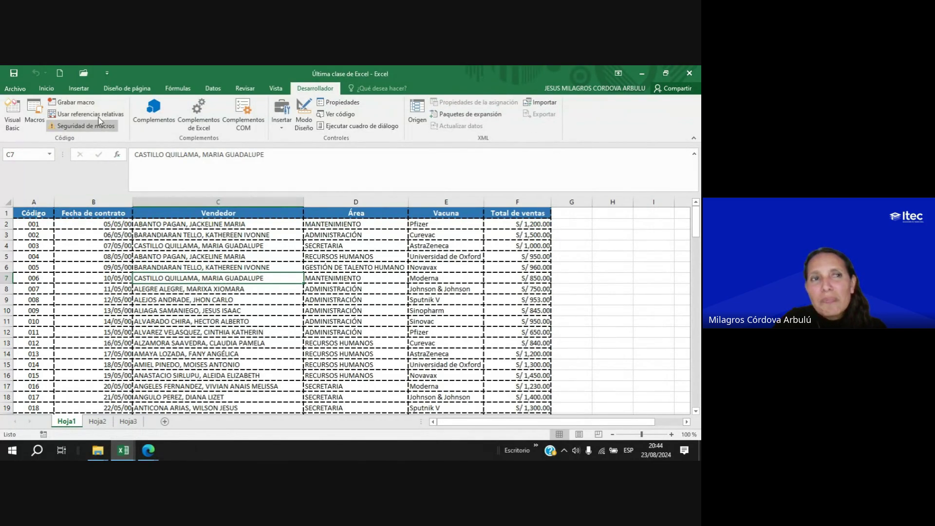
Try to clear the table's formats in Hoja1 with only cells C7 and C5 selected.
{"action": "left_click", "coordinate": [51, 89]}
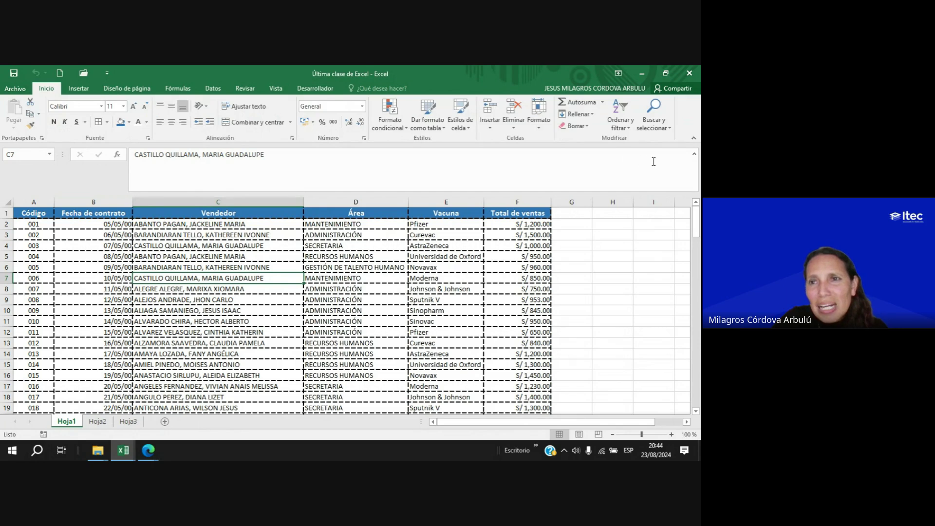
{"action": "left_click", "coordinate": [590, 127]}
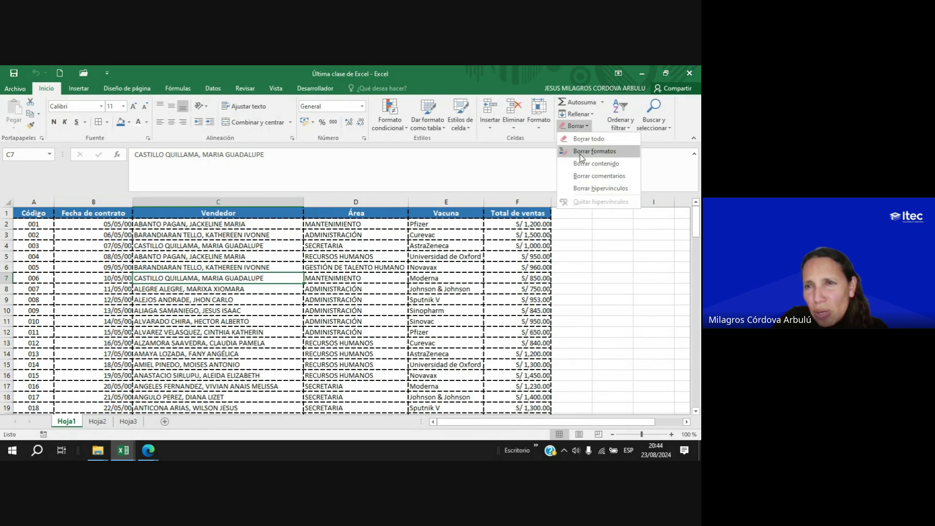
{"action": "left_click", "coordinate": [582, 150]}
{"action": "left_click", "coordinate": [271, 254]}
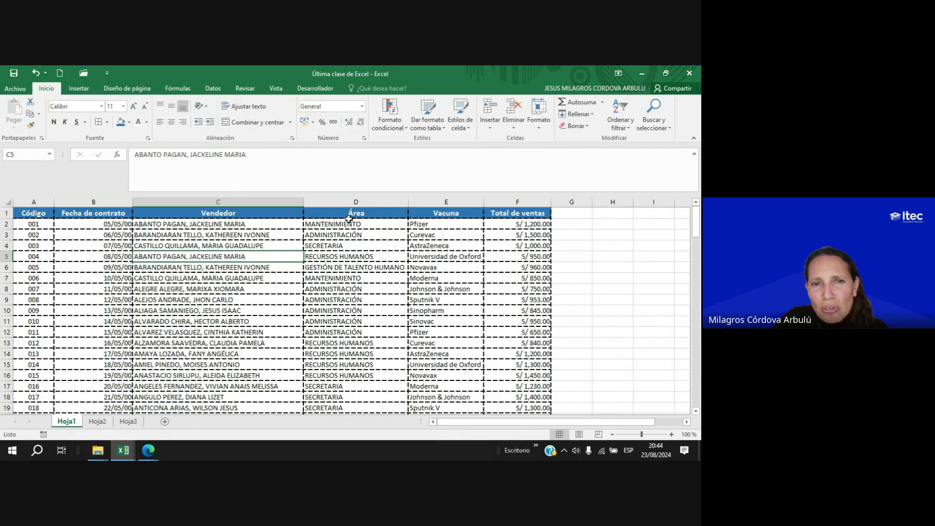
{"action": "left_click", "coordinate": [576, 126]}
{"action": "left_click", "coordinate": [585, 151]}
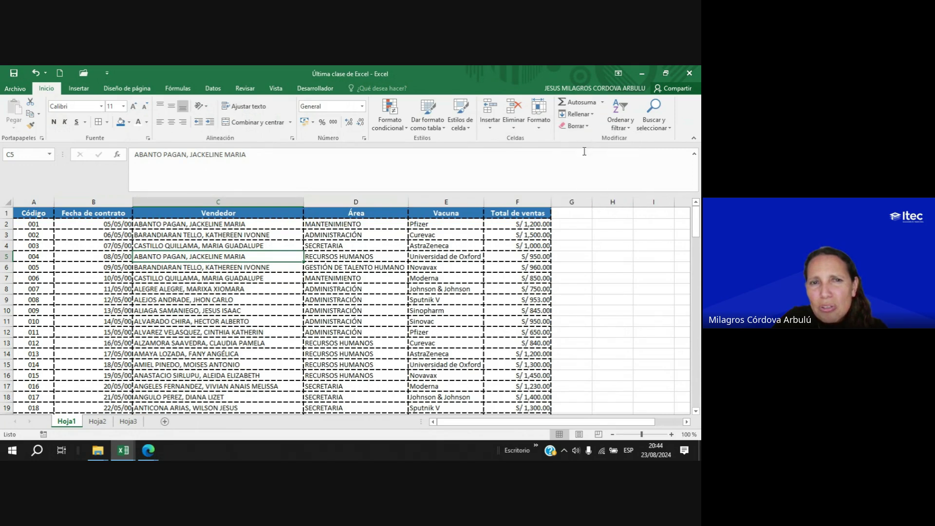
{"action": "left_click", "coordinate": [147, 265]}
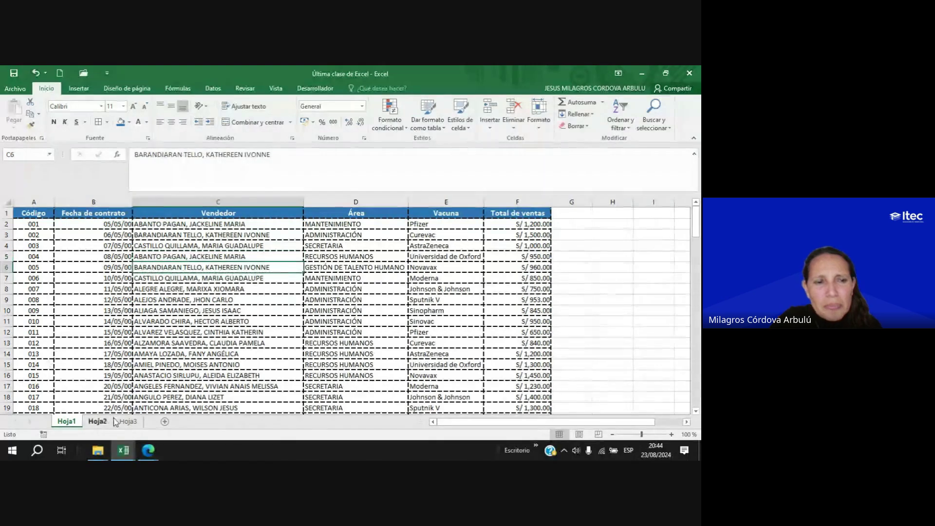
Select the whole data table in Hoja1 and clear its formats, keeping the contents.
{"action": "left_click", "coordinate": [48, 212]}
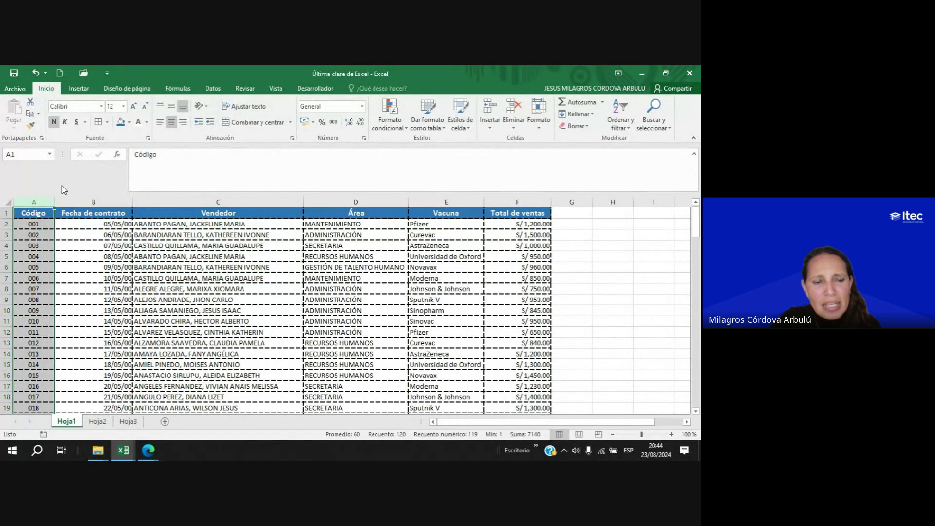
{"action": "left_click", "coordinate": [93, 235]}
{"action": "key", "text": "ctrl+a"}
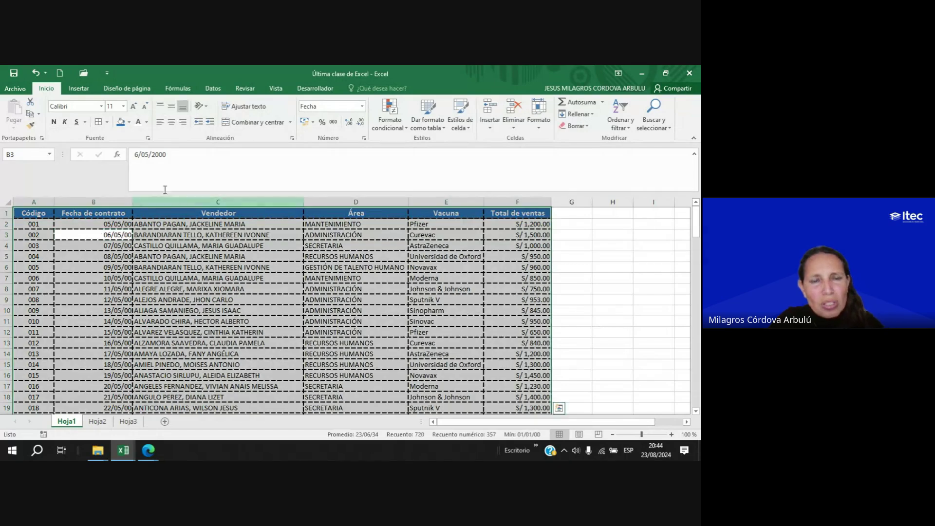
{"action": "left_click", "coordinate": [576, 125]}
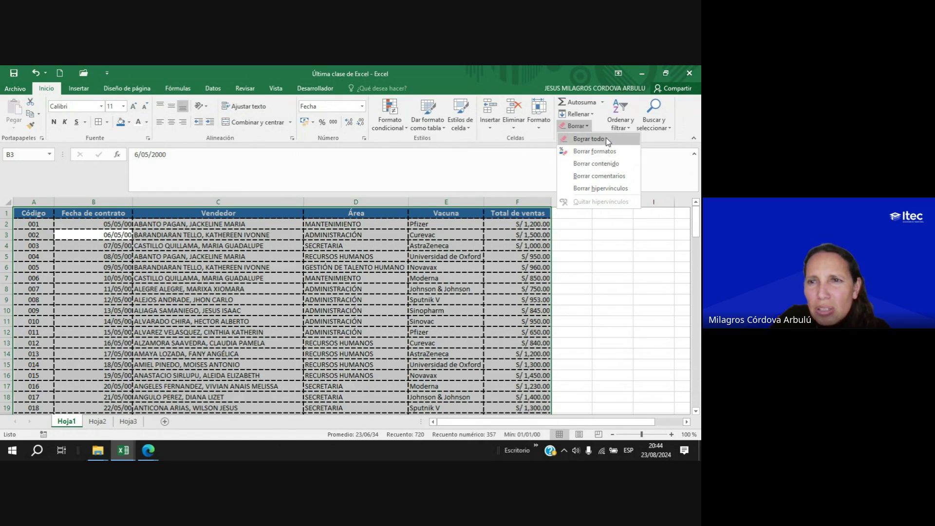
{"action": "left_click", "coordinate": [618, 152]}
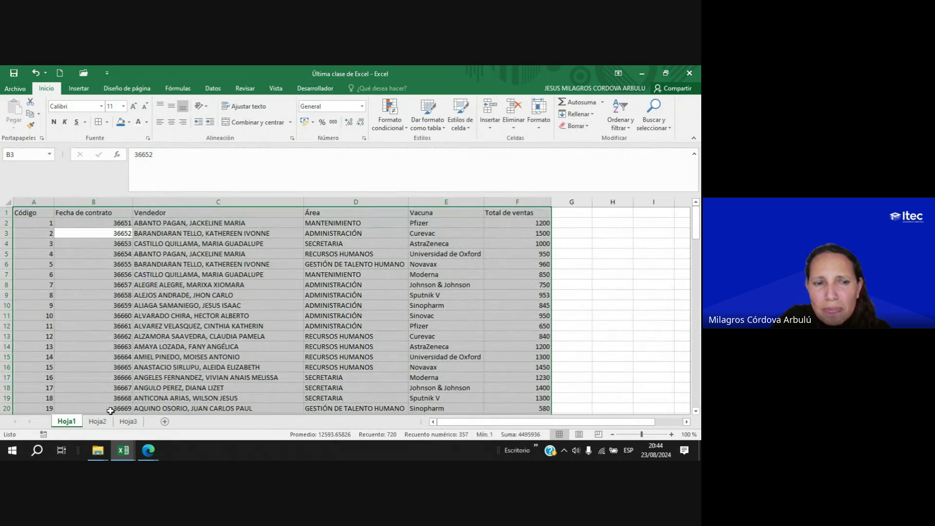
Clear the formats of the entire data table in Hoja2.
{"action": "left_click", "coordinate": [98, 422]}
{"action": "left_click", "coordinate": [202, 299]}
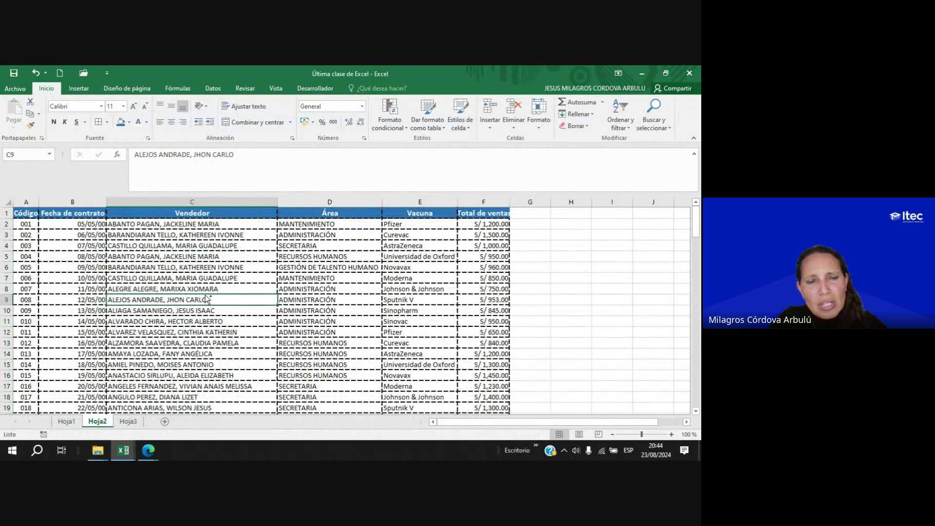
{"action": "key", "text": "ctrl+a"}
{"action": "left_click", "coordinate": [580, 126]}
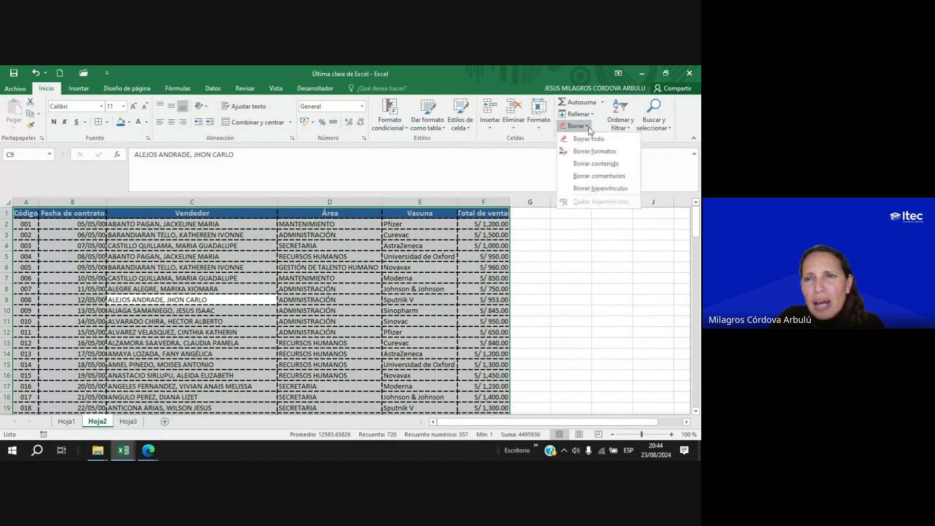
{"action": "left_click", "coordinate": [599, 151]}
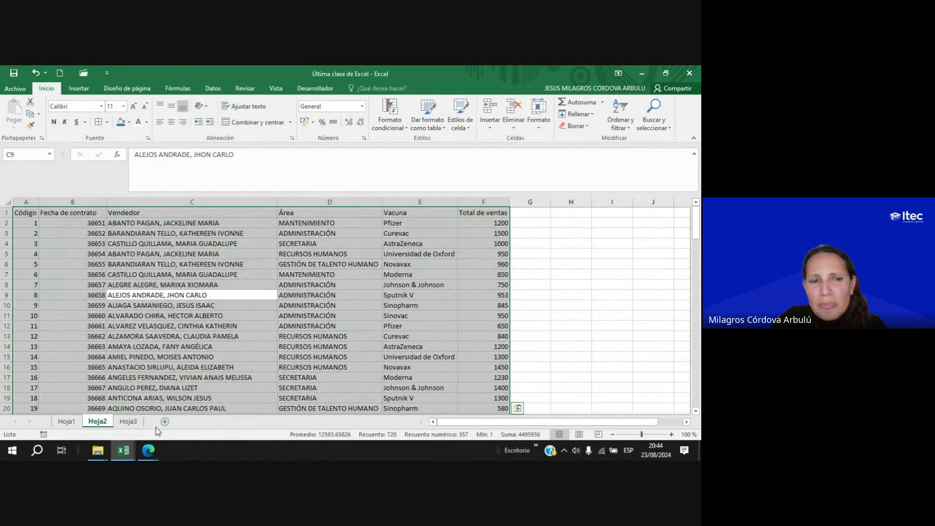
Clear the formats of the entire data table in Hoja3 and deselect it.
{"action": "left_click", "coordinate": [128, 421]}
{"action": "left_click", "coordinate": [404, 289]}
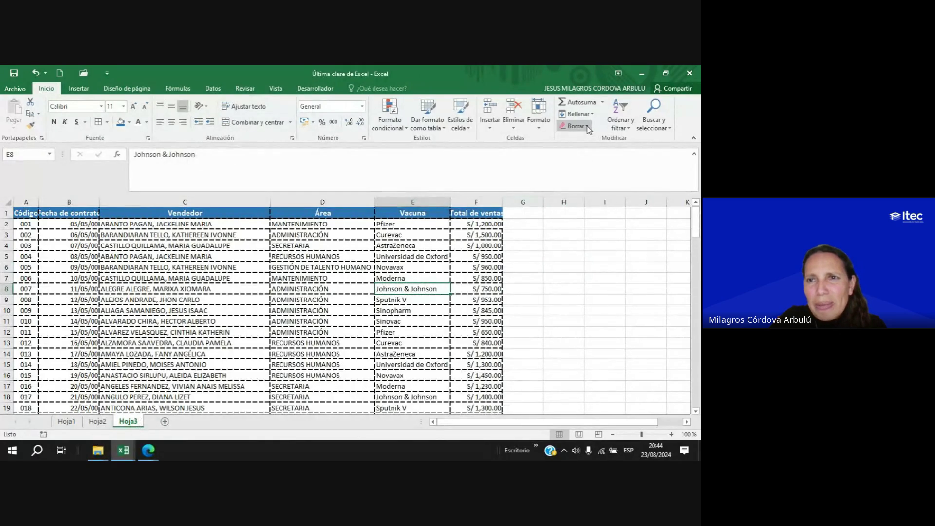
{"action": "left_click", "coordinate": [577, 126]}
{"action": "key", "text": "Escape"}
{"action": "left_click", "coordinate": [304, 278]}
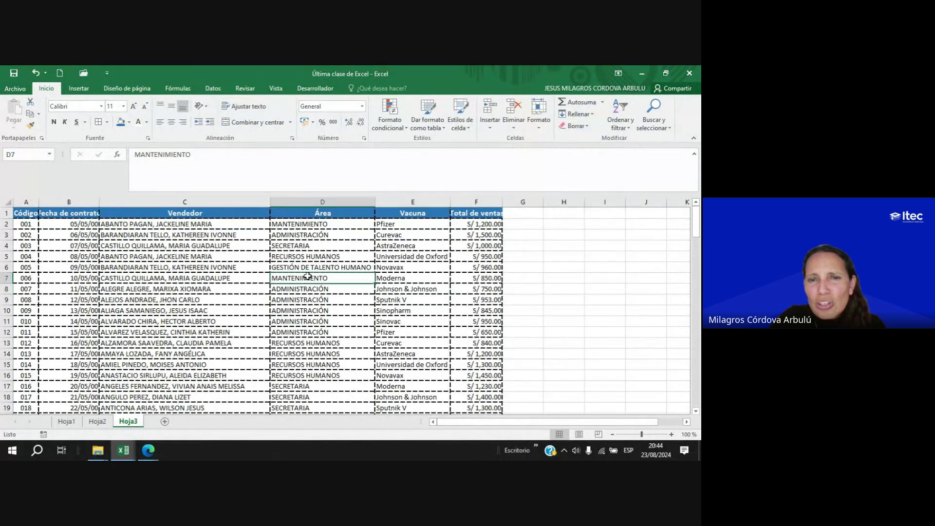
{"action": "key", "text": "ctrl+e"}
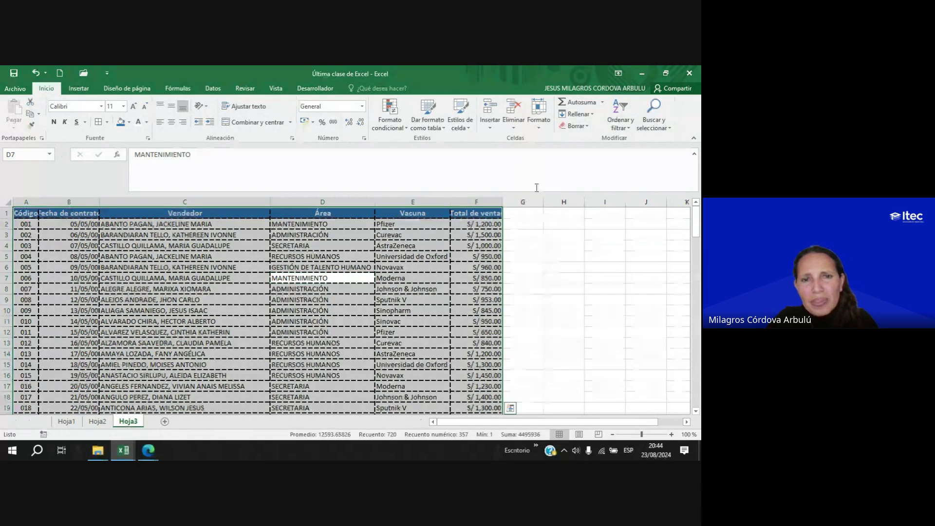
{"action": "left_click", "coordinate": [576, 126]}
{"action": "left_click", "coordinate": [590, 150]}
{"action": "left_click", "coordinate": [110, 389]}
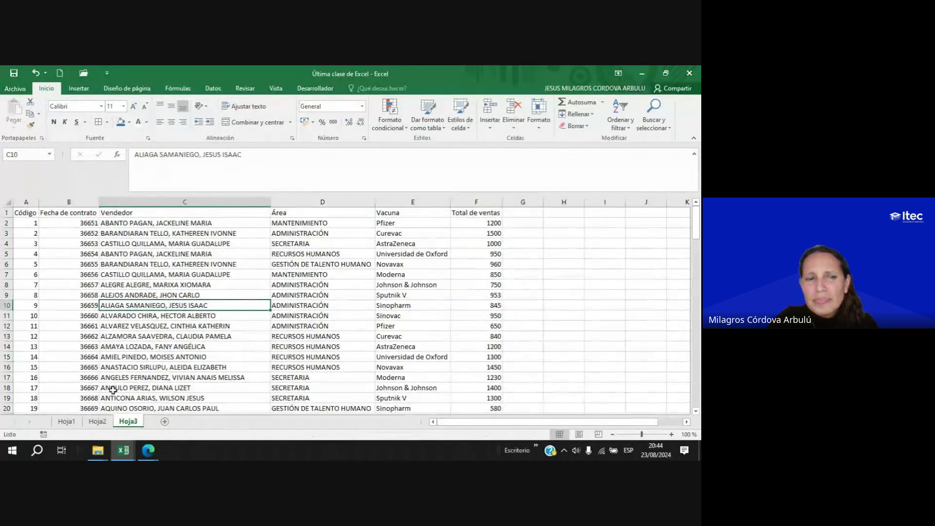
Return to cell C3 in Hoja1 and check the list of macros in all open workbooks.
{"action": "left_click", "coordinate": [66, 421]}
{"action": "left_click", "coordinate": [212, 232]}
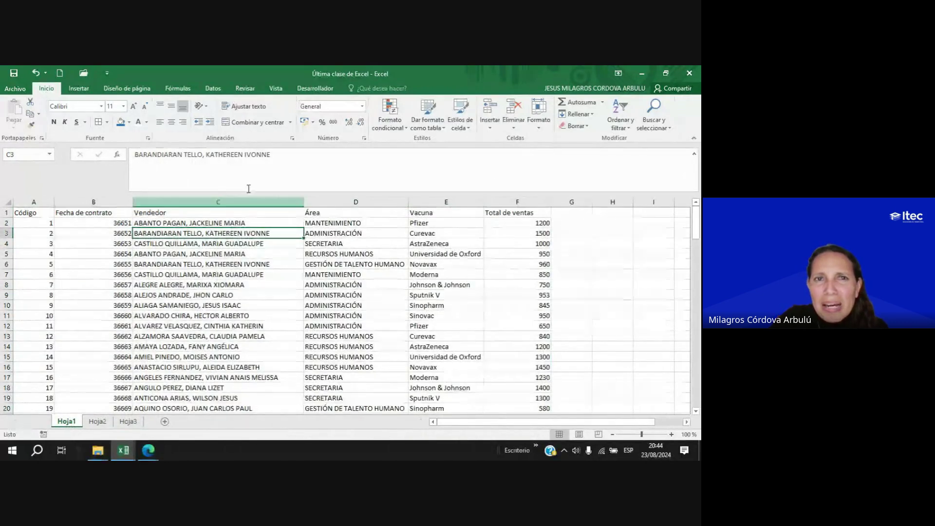
{"action": "left_click", "coordinate": [315, 88]}
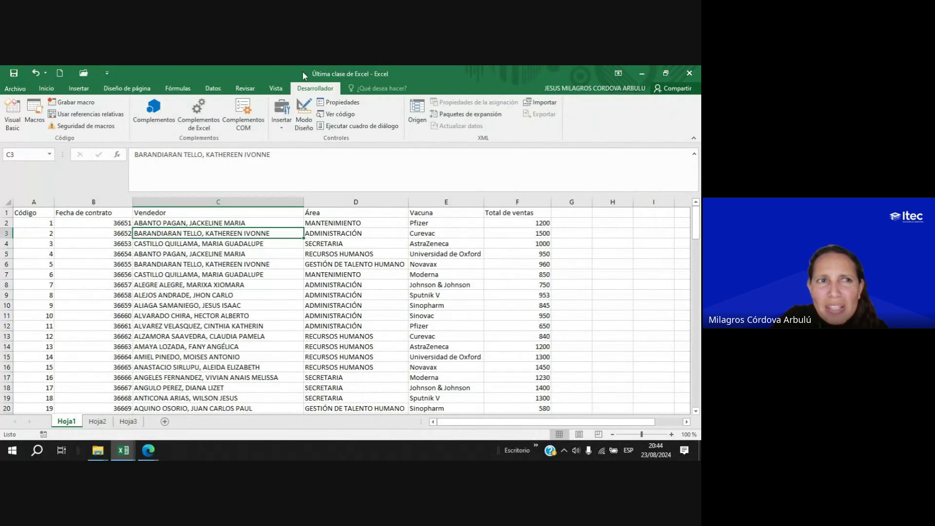
{"action": "left_click", "coordinate": [35, 114]}
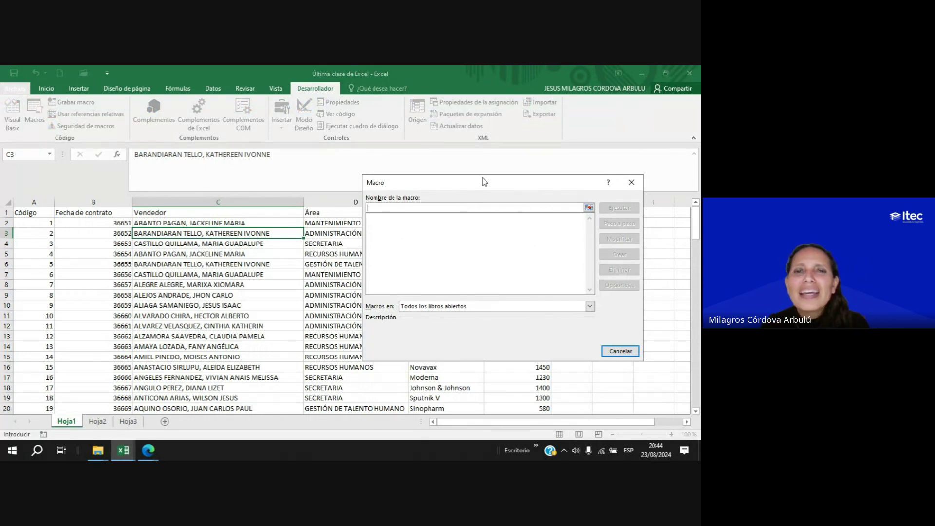
{"action": "left_click", "coordinate": [620, 350]}
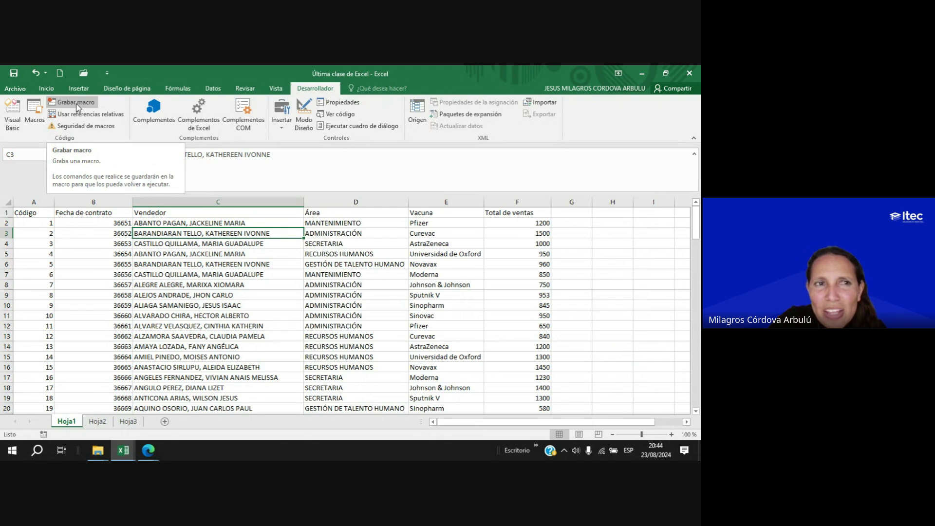
Start recording a macro named Formatos, described as "Esta macro permitirá grabar el proceso de aplicación de formatos básicos a la data.".
{"action": "left_click", "coordinate": [77, 107]}
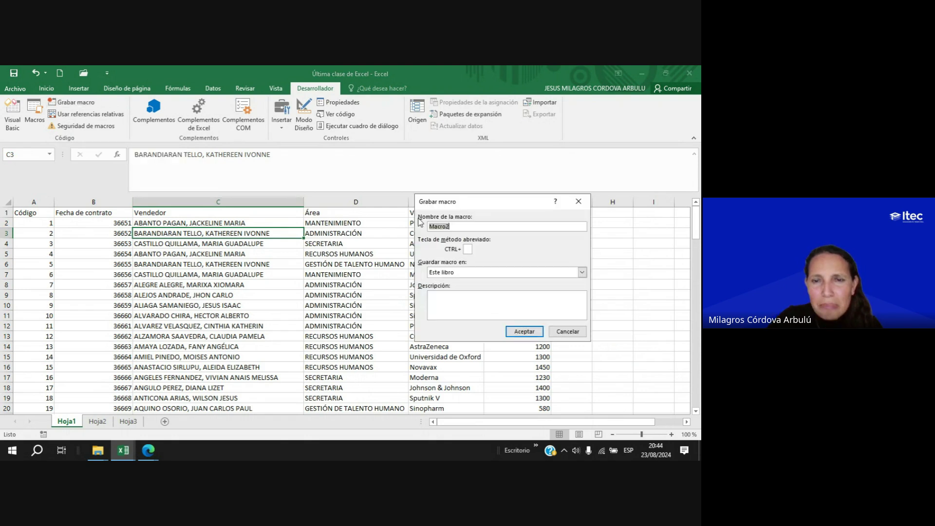
{"action": "type", "text": "Formatos"}
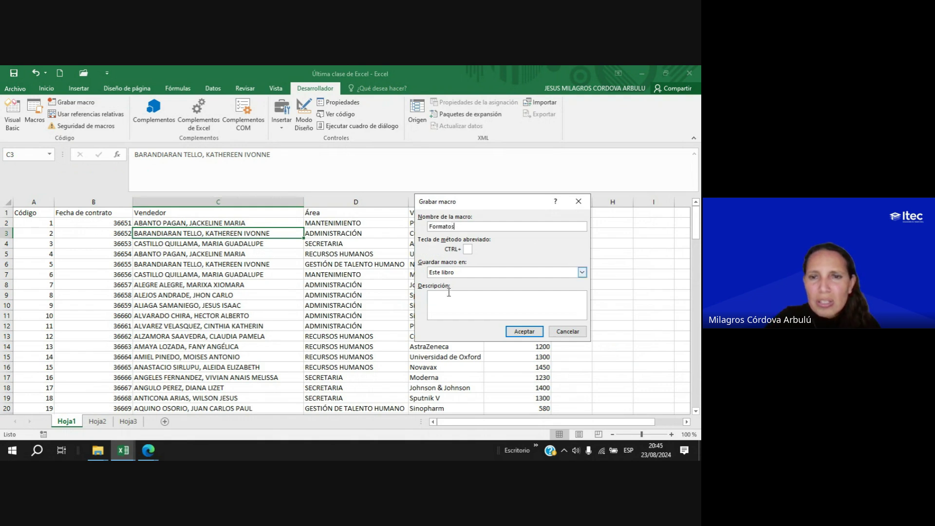
{"action": "left_click", "coordinate": [461, 300]}
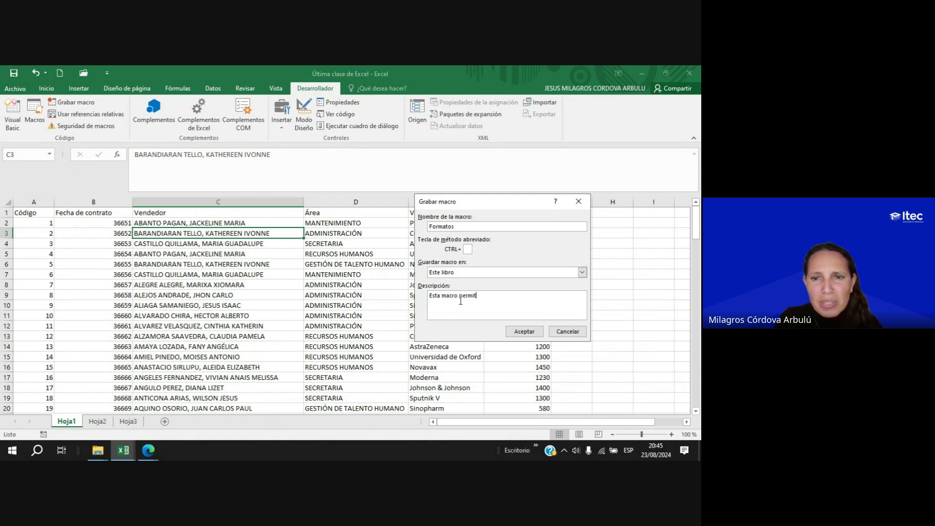
{"action": "type", "text": "Esta macro permitirá grabar el "}
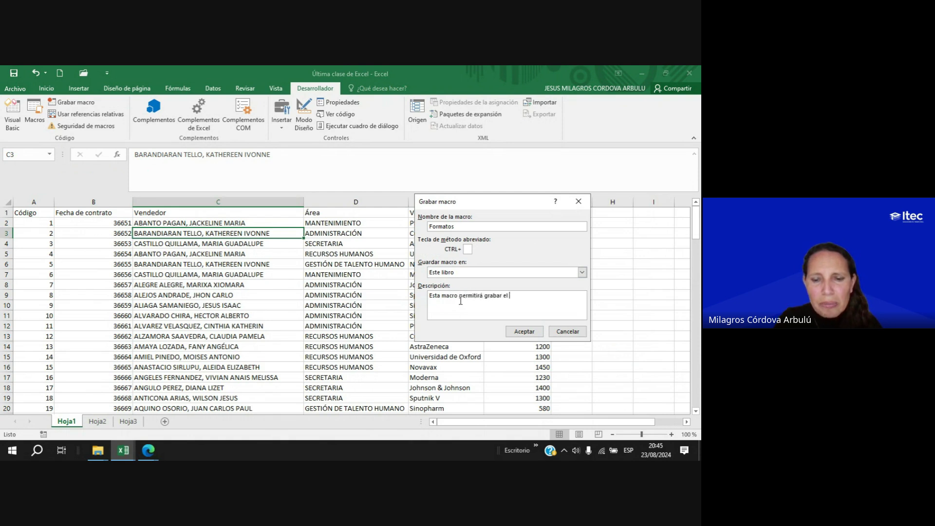
{"action": "type", "text": "proceso de aplicaci"}
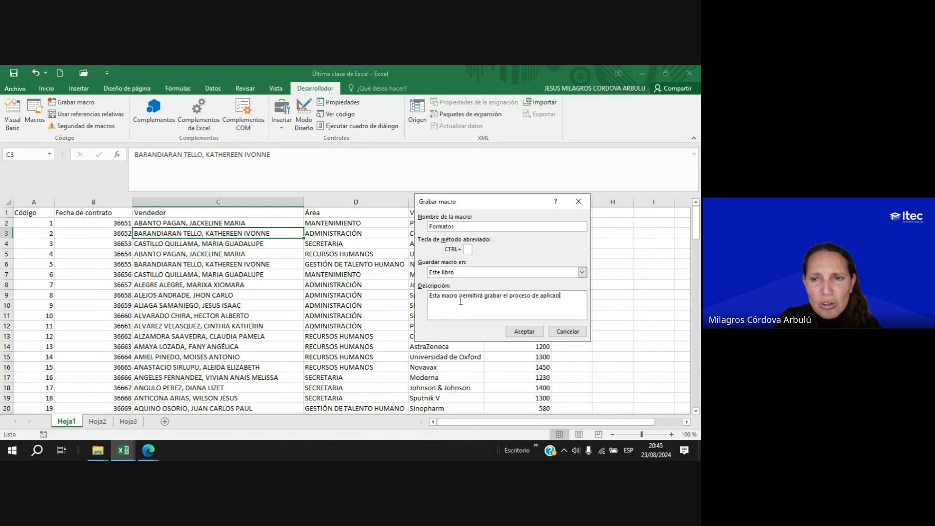
{"action": "type", "text": "ón de formatos básicos a la data."}
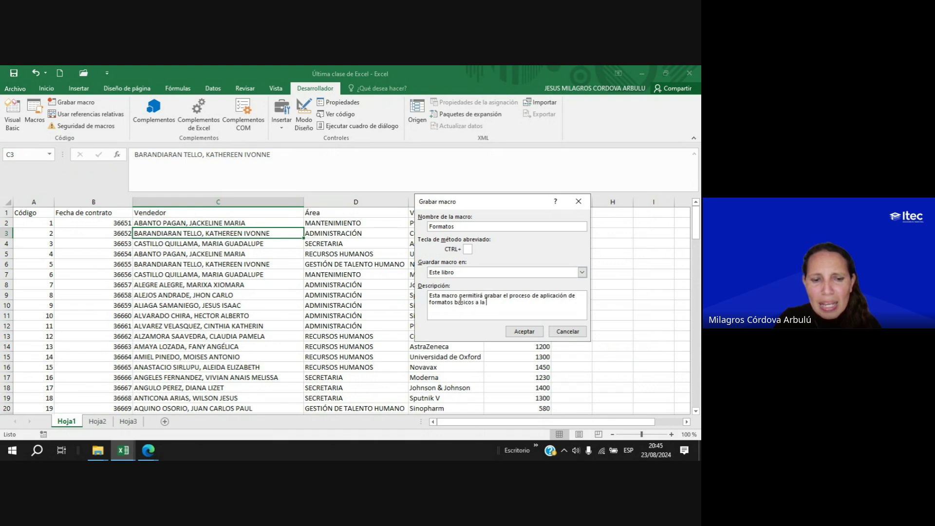
{"action": "left_click", "coordinate": [526, 335]}
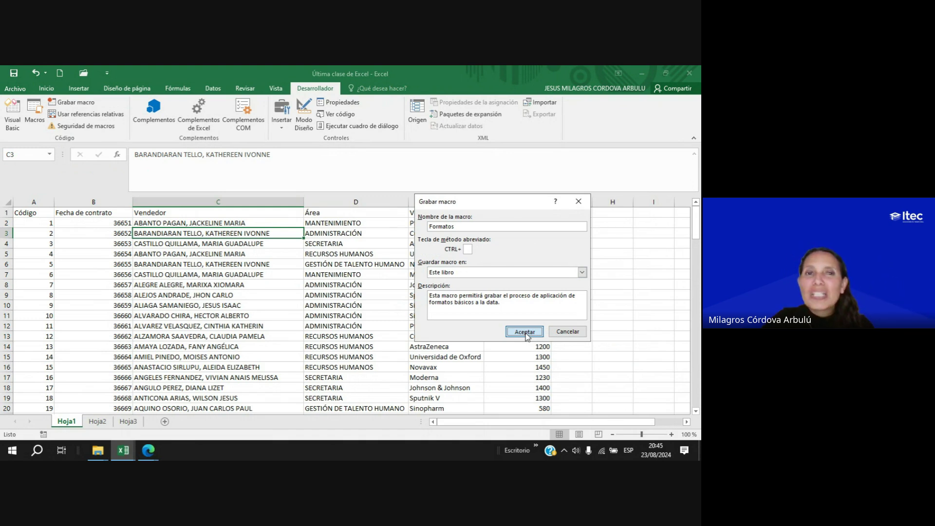
Start recording the Formatos macro, then format the headers in A1:F1 as bold, centred Bahnschrift.
{"action": "left_click", "coordinate": [524, 333]}
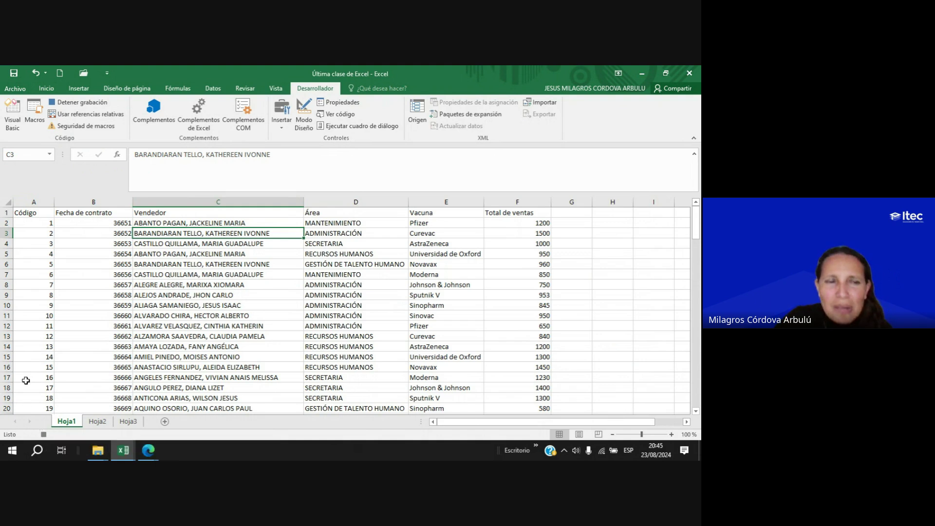
{"action": "left_click", "coordinate": [29, 213]}
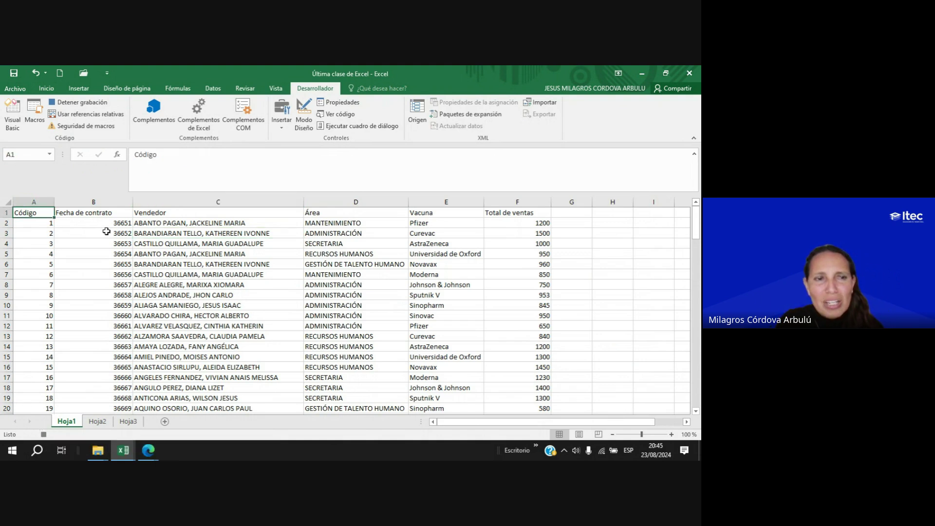
{"action": "key", "text": "ctrl+shift+Right"}
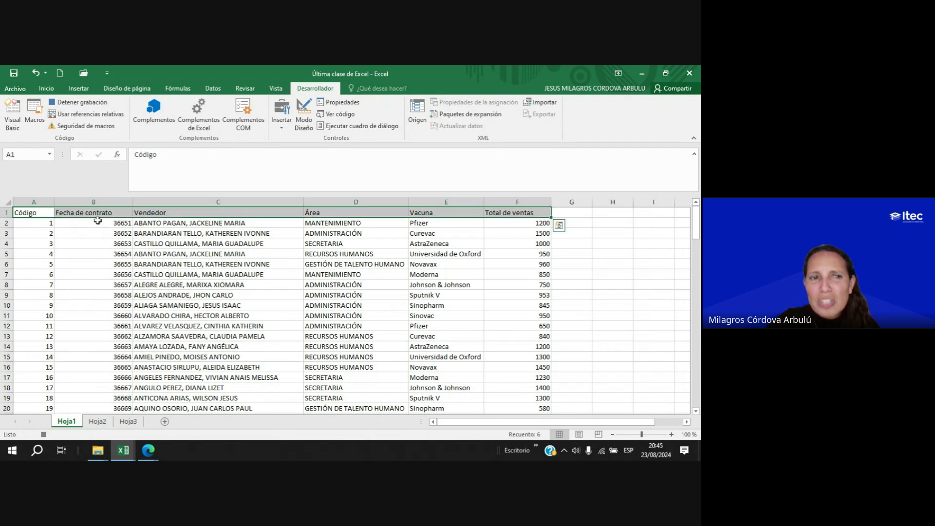
{"action": "left_click", "coordinate": [48, 90]}
{"action": "left_click", "coordinate": [52, 123]}
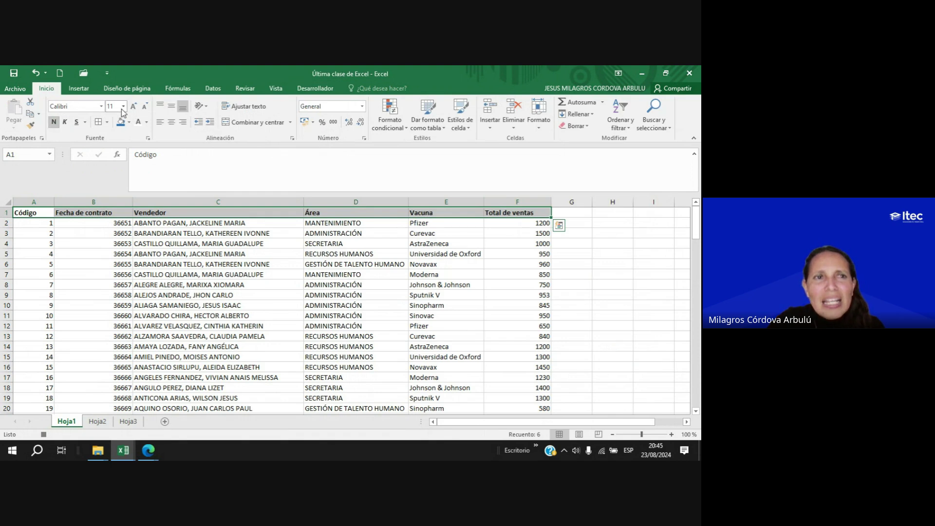
{"action": "left_click", "coordinate": [101, 107]}
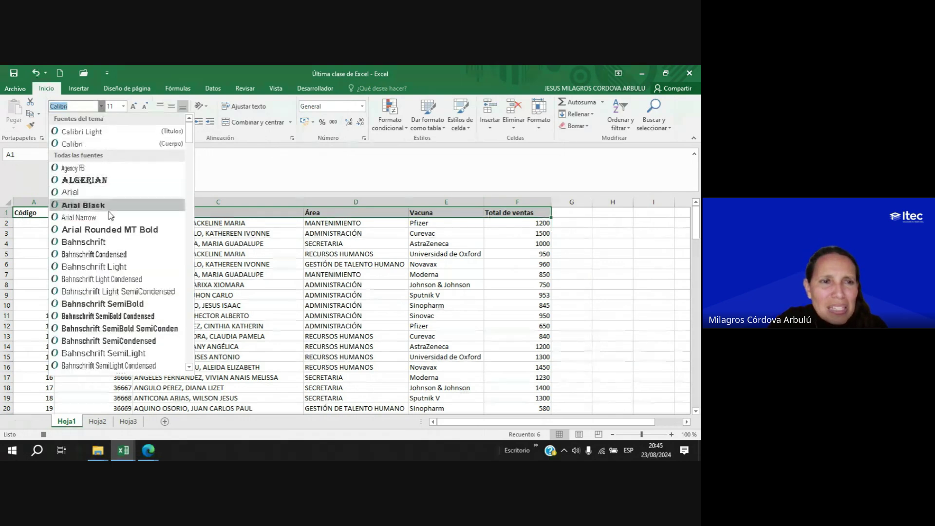
{"action": "left_click", "coordinate": [103, 242]}
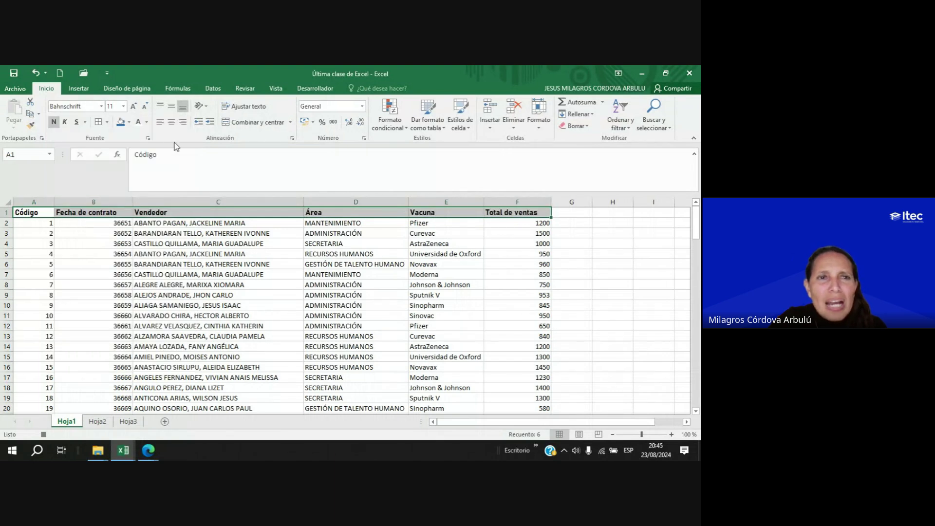
{"action": "left_click", "coordinate": [171, 123]}
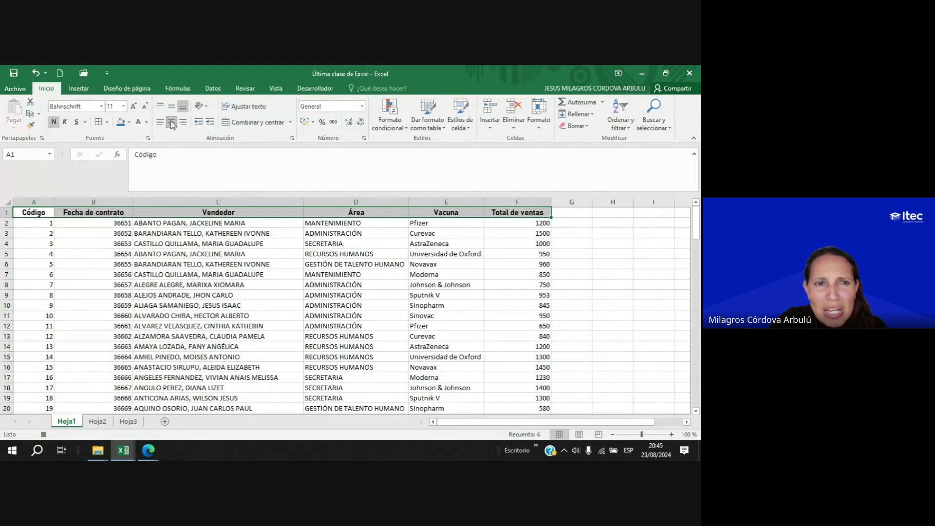
Give the header row A1:F1 a yellow fill, a dark blue font colour and a font size of 12.
{"action": "left_click", "coordinate": [129, 123]}
{"action": "left_click", "coordinate": [146, 202]}
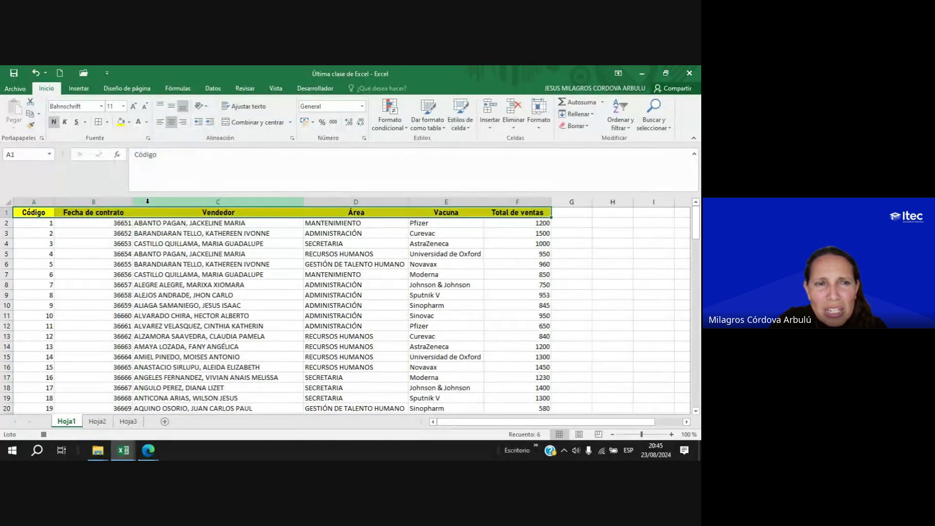
{"action": "left_click", "coordinate": [147, 121]}
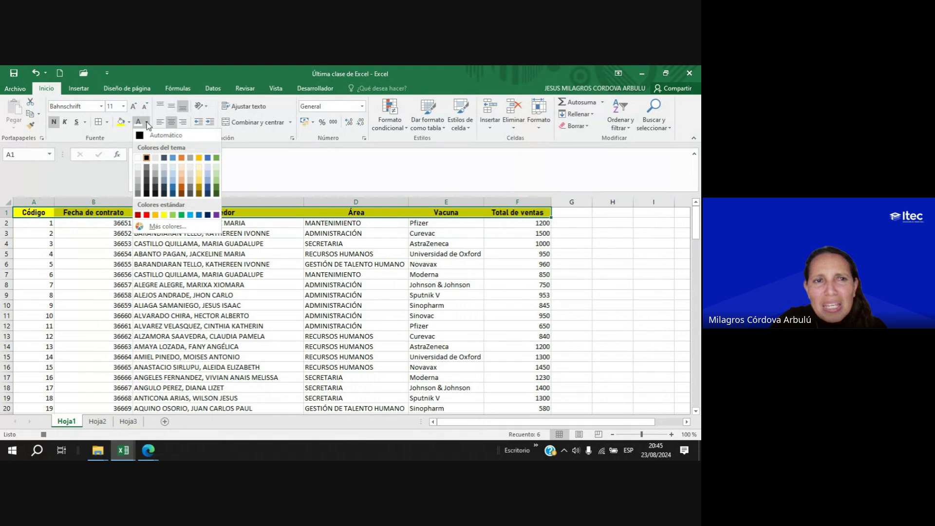
{"action": "left_click", "coordinate": [208, 215]}
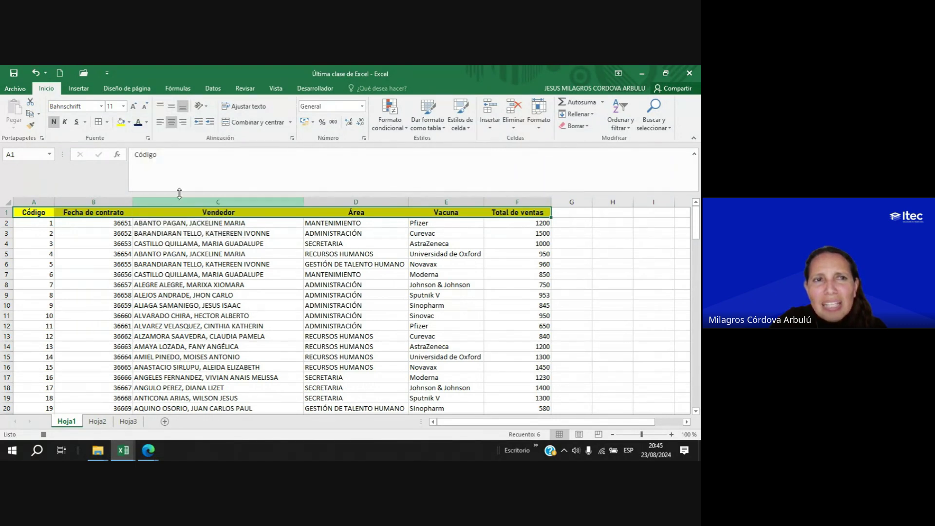
{"action": "left_click", "coordinate": [134, 106]}
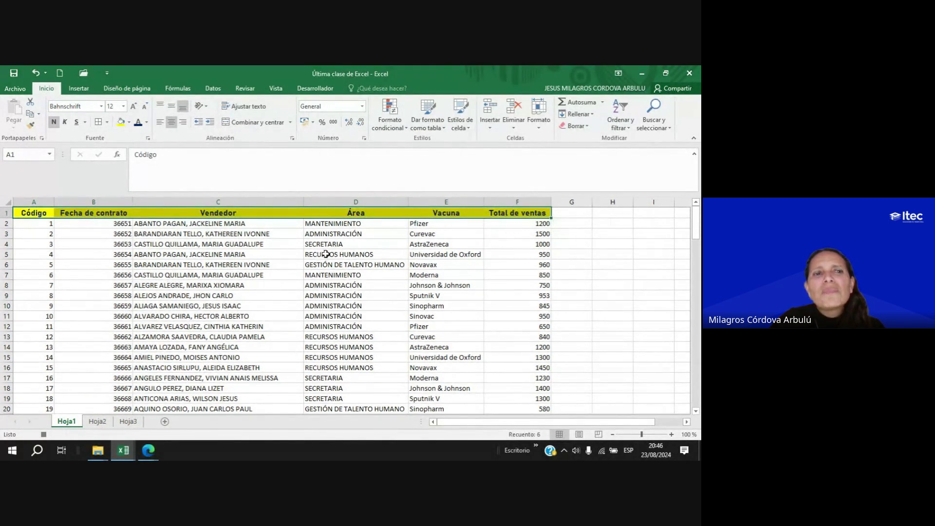
Apply the custom number format 000 to the Código values in A2:A120 and centre them.
{"action": "left_click", "coordinate": [45, 222]}
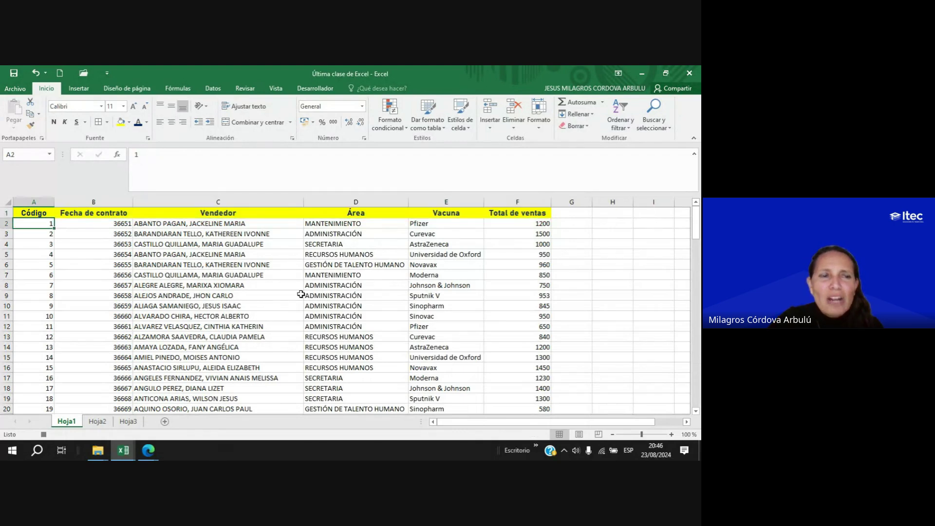
{"action": "key", "text": "ctrl+shift+Down"}
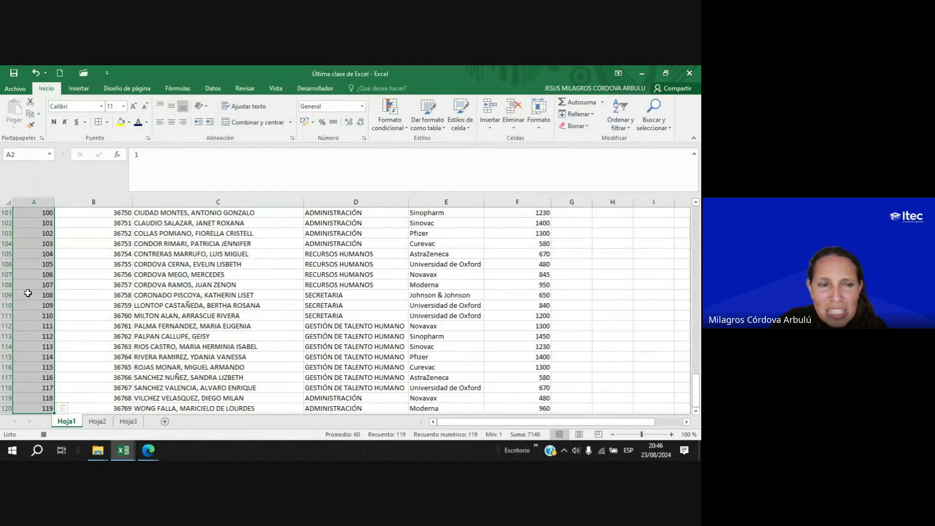
{"action": "right_click", "coordinate": [43, 263]}
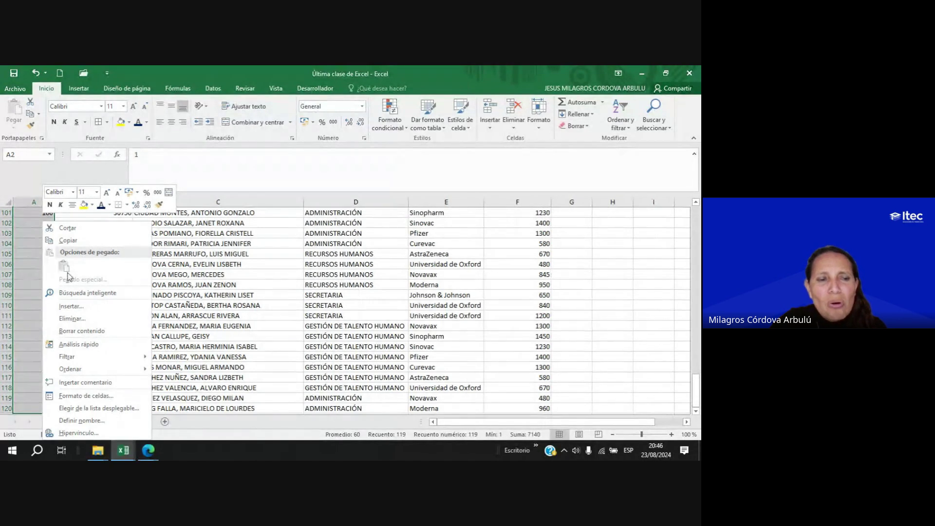
{"action": "left_click", "coordinate": [79, 396]}
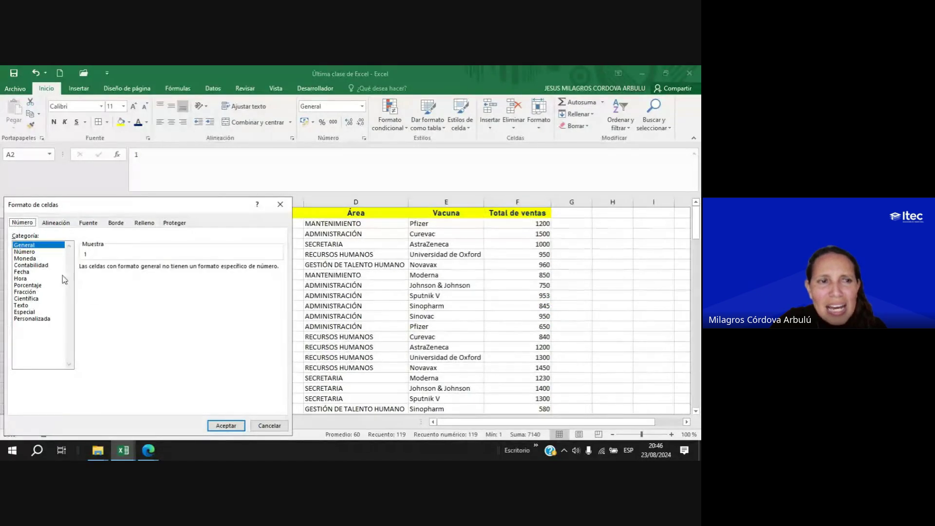
{"action": "left_click", "coordinate": [32, 319]}
{"action": "left_click_drag", "start_coordinate": [119, 275], "coordinate": [46, 276]}
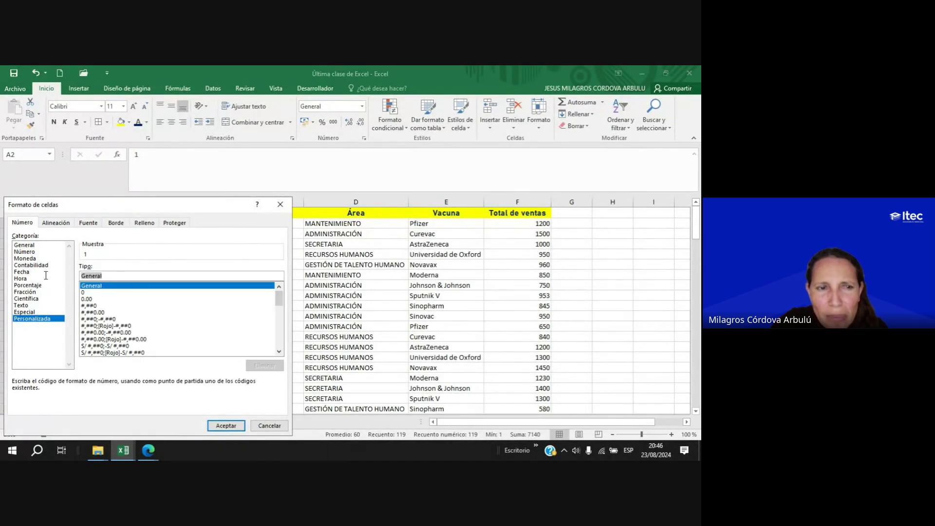
{"action": "type", "text": "000"}
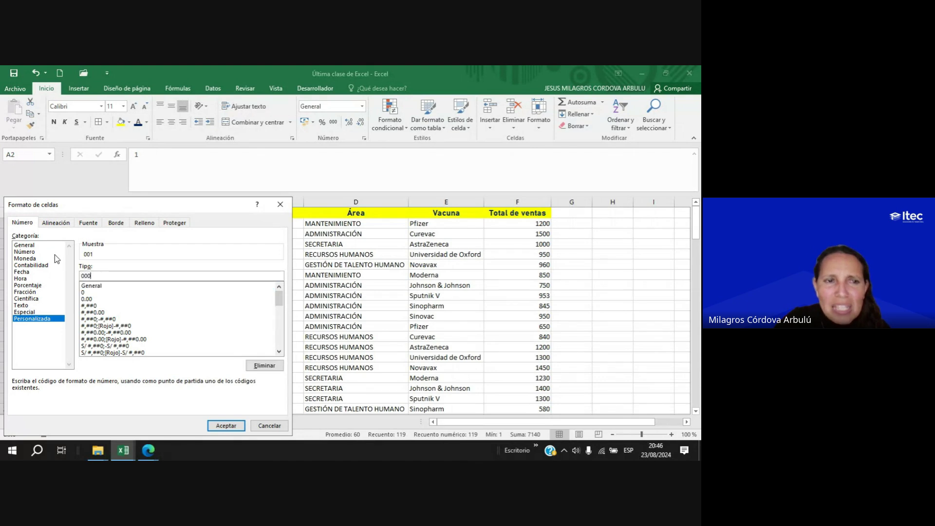
{"action": "left_click", "coordinate": [226, 426]}
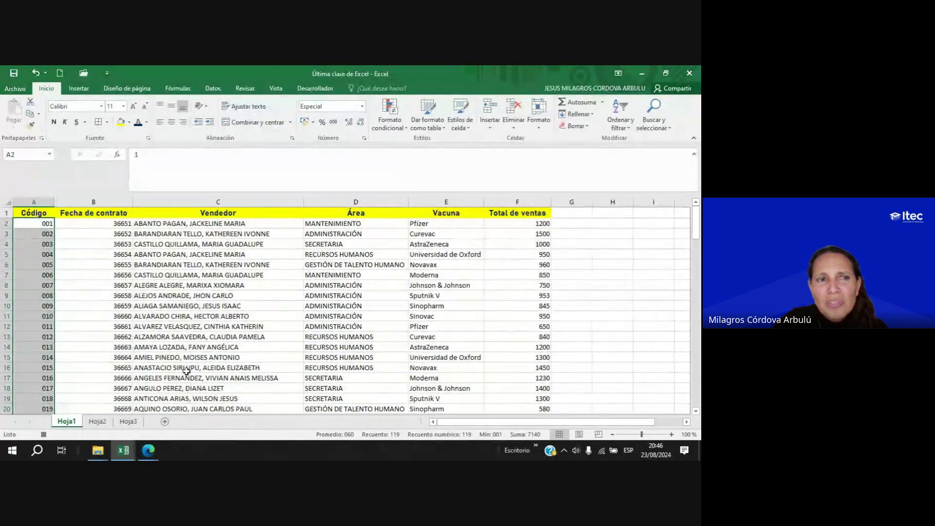
{"action": "left_click", "coordinate": [172, 122]}
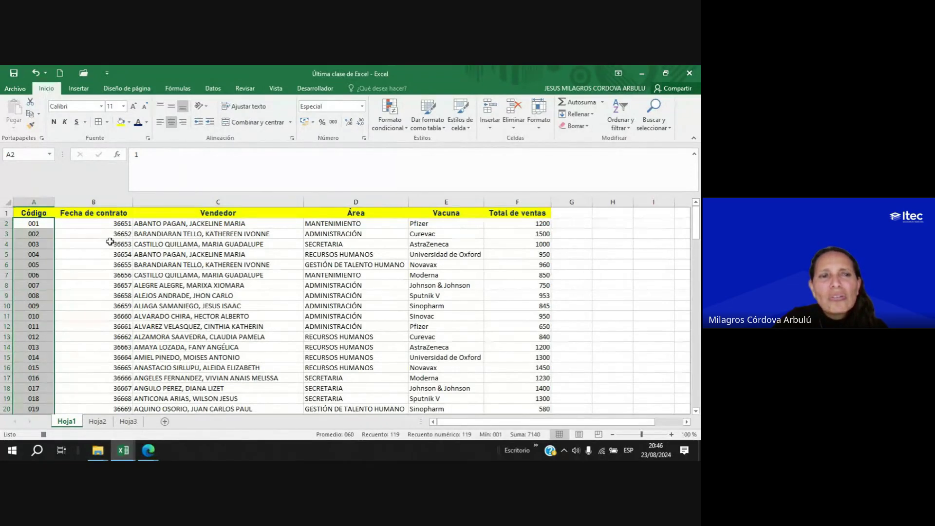
Format the Fecha de contrato values in B2:B120 as short dates (Fecha corta) and centre them.
{"action": "left_click", "coordinate": [92, 223]}
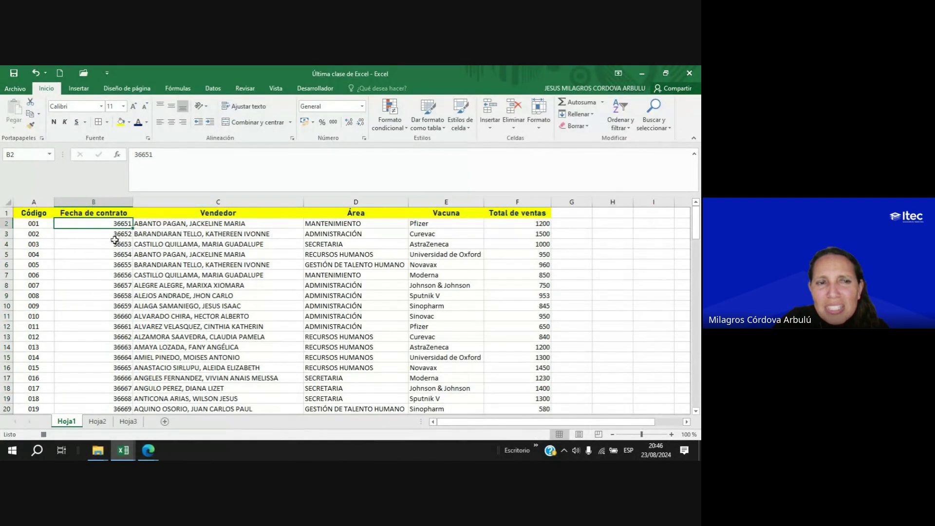
{"action": "key", "text": "ctrl+shift+Down"}
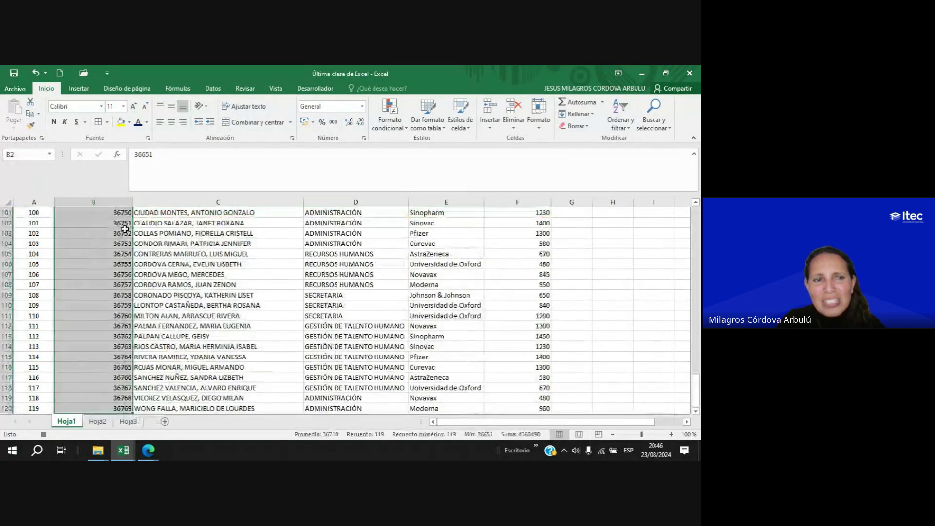
{"action": "left_click", "coordinate": [362, 106]}
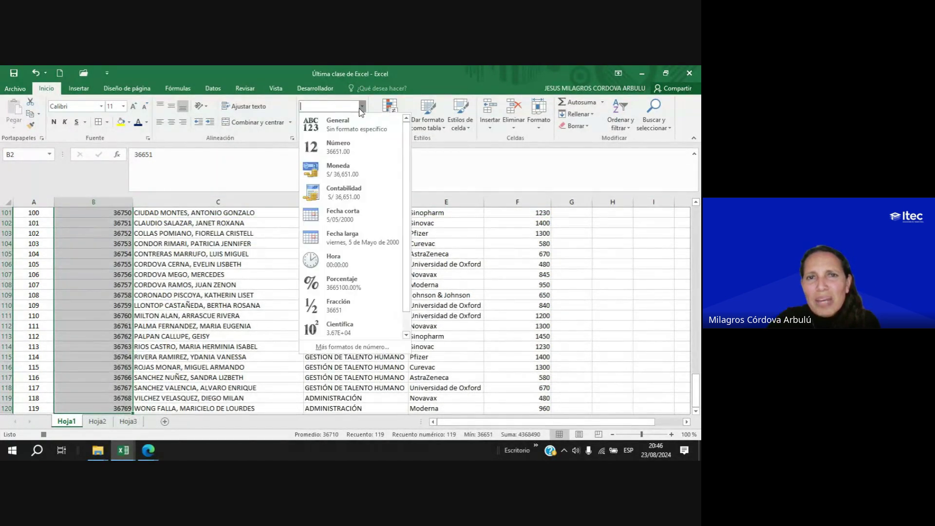
{"action": "left_click", "coordinate": [337, 220]}
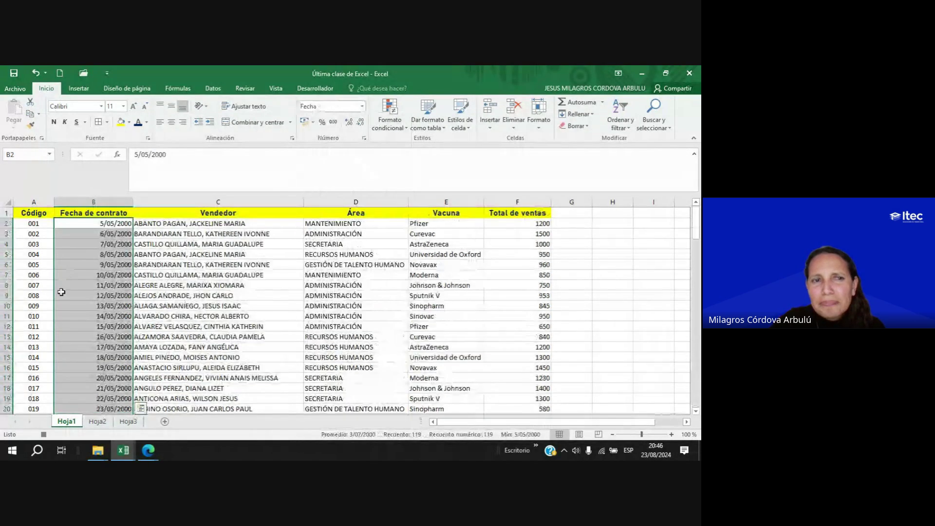
{"action": "left_click", "coordinate": [170, 121]}
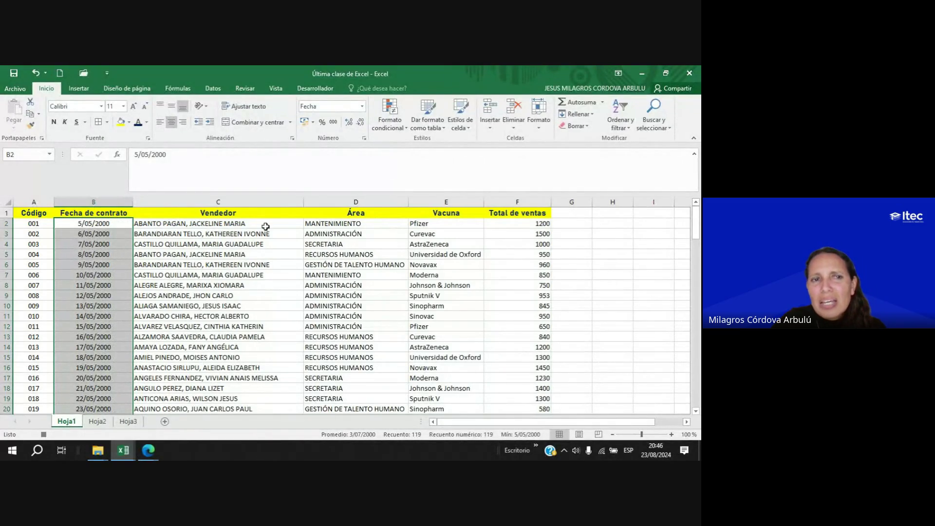
Apply the Contabilidad number format to the Total de ventas values in F2:F120.
{"action": "left_click", "coordinate": [513, 223]}
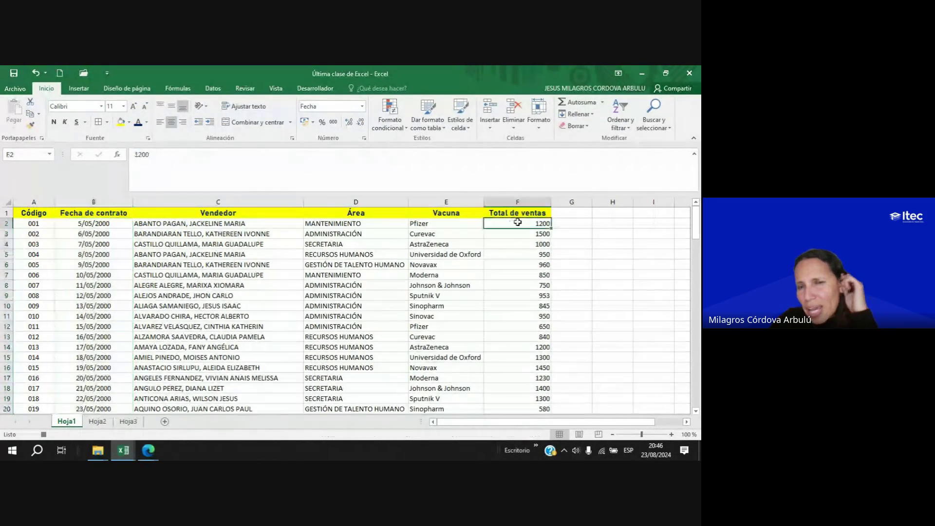
{"action": "key", "text": "ctrl+shift+Down"}
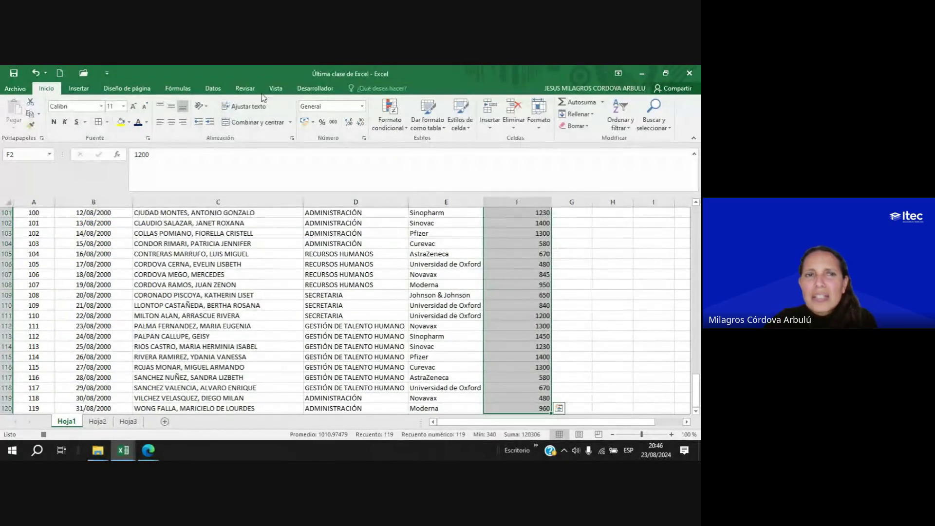
{"action": "left_click", "coordinate": [362, 106]}
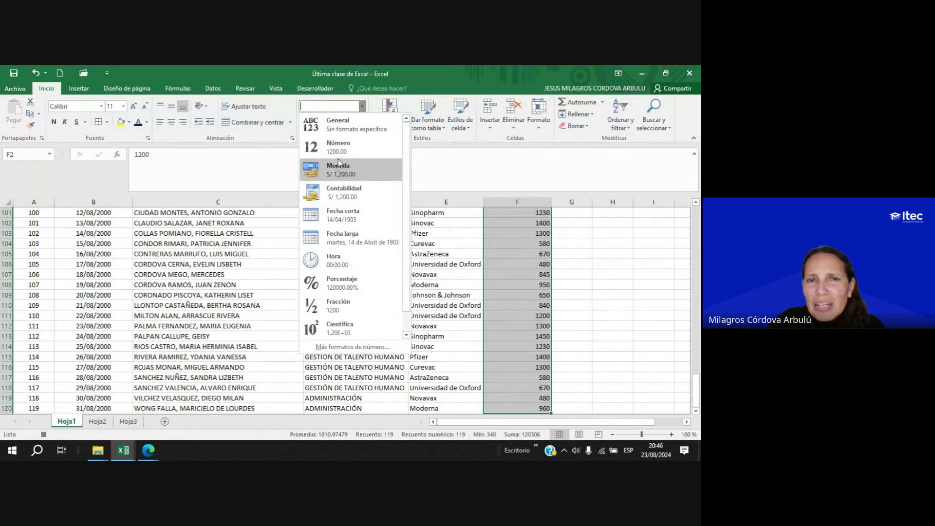
{"action": "left_click", "coordinate": [332, 190]}
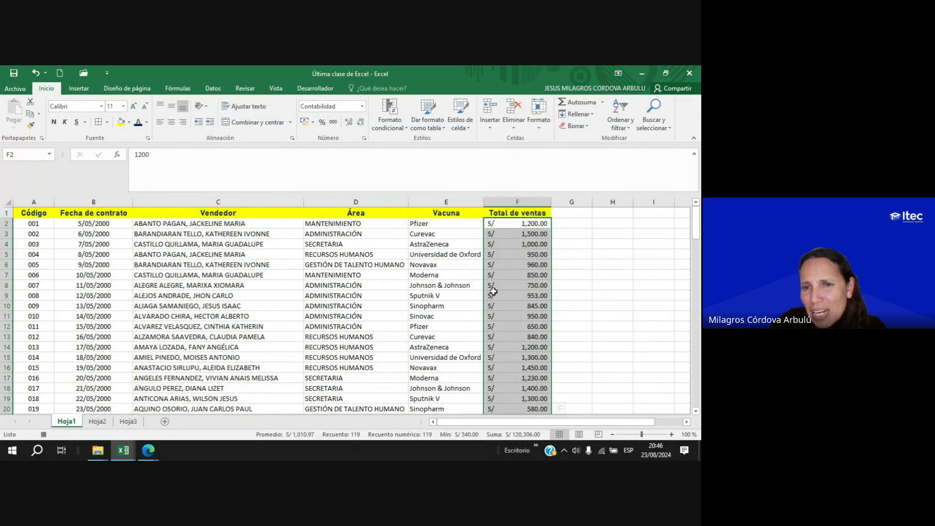
Set the font of all data rows below the headers, A2:F120, to Arial Narrow.
{"action": "left_click", "coordinate": [41, 224]}
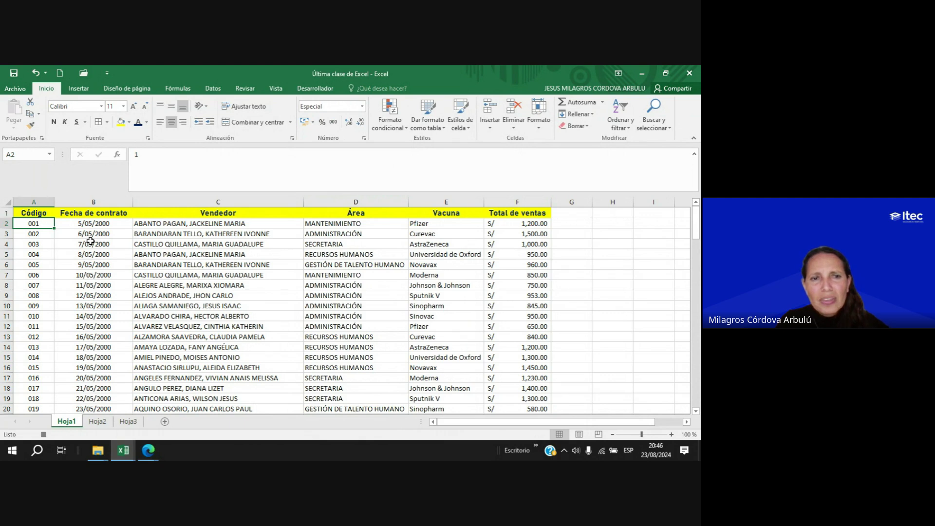
{"action": "key", "text": "ctrl+shift+Right"}
{"action": "key", "text": "ctrl+shift+Down"}
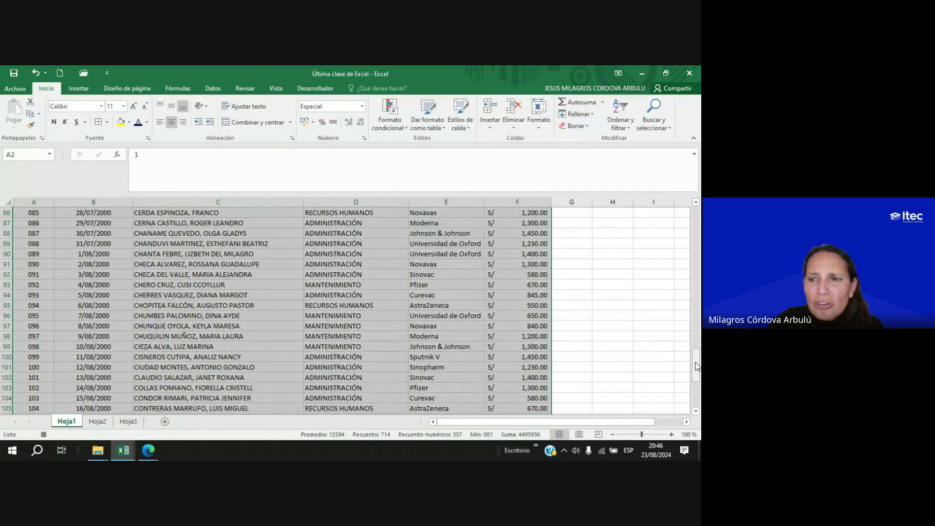
{"action": "left_click_drag", "start_coordinate": [695, 365], "coordinate": [695, 214]}
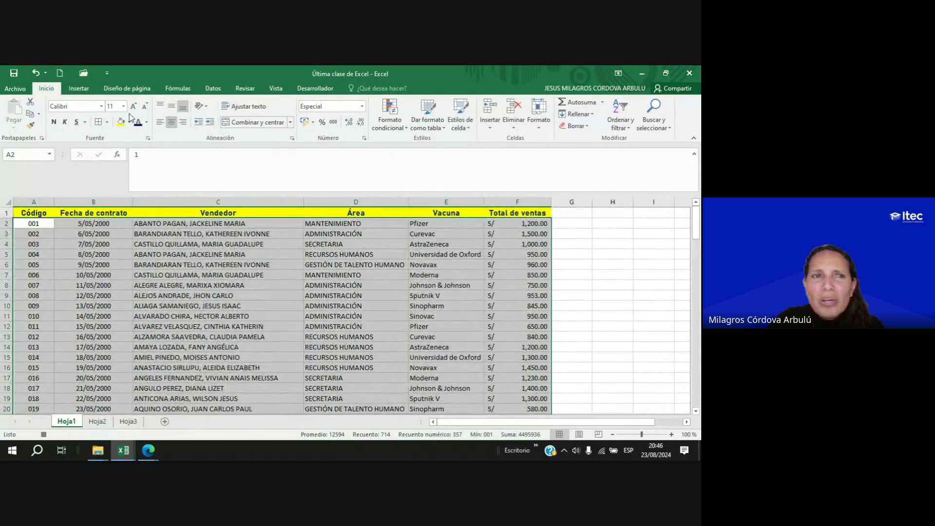
{"action": "left_click", "coordinate": [101, 106]}
{"action": "left_click", "coordinate": [81, 217]}
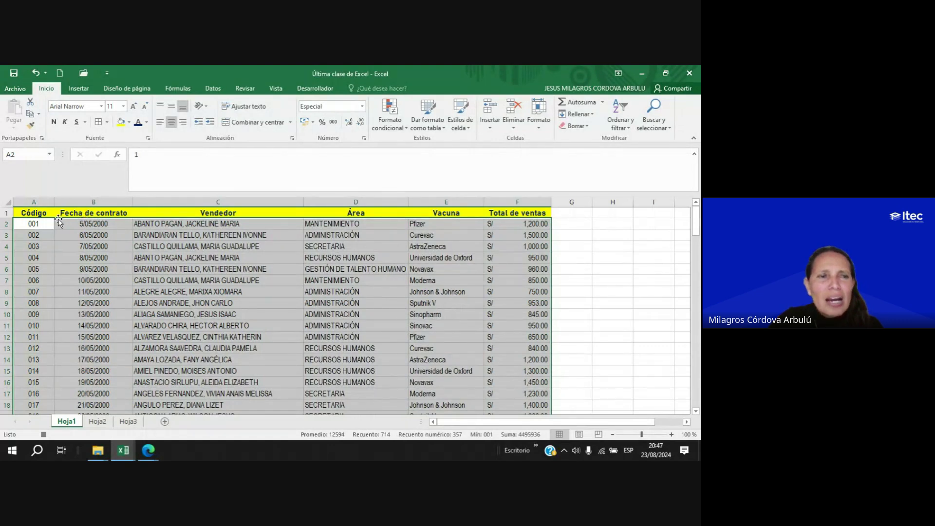
Apply finely dotted dark blue outline and inside borders to the whole table, A1:F120, including the headers.
{"action": "left_click", "coordinate": [44, 212]}
{"action": "key", "text": "ctrl+shift+End"}
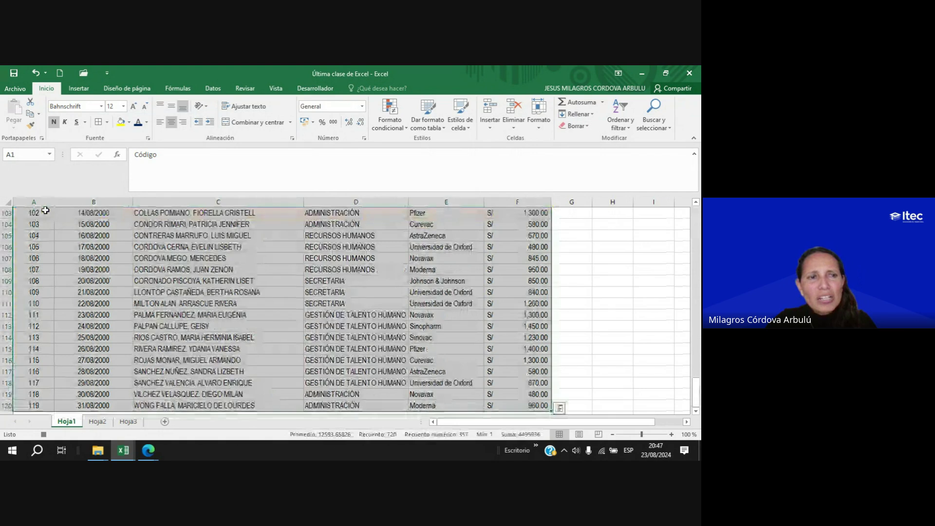
{"action": "left_click", "coordinate": [106, 121]}
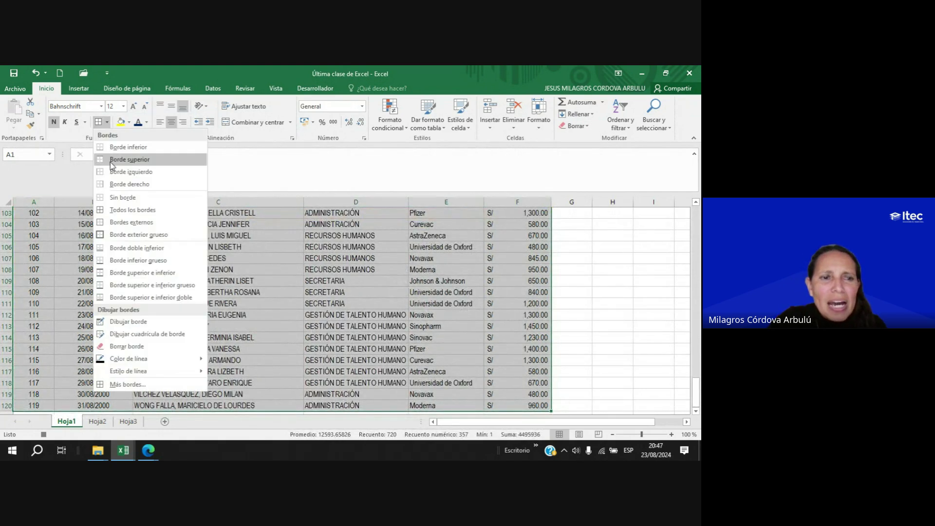
{"action": "left_click", "coordinate": [126, 385]}
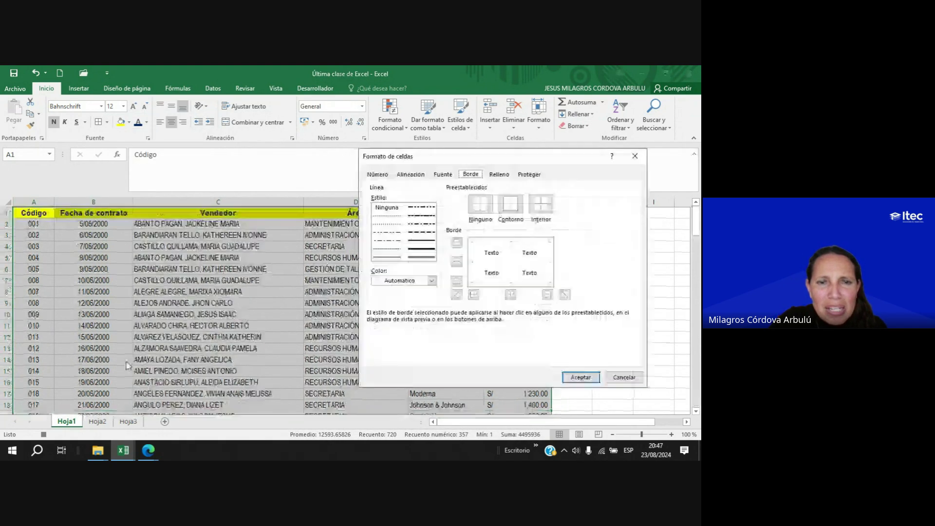
{"action": "left_click", "coordinate": [392, 217]}
{"action": "left_click", "coordinate": [430, 280]}
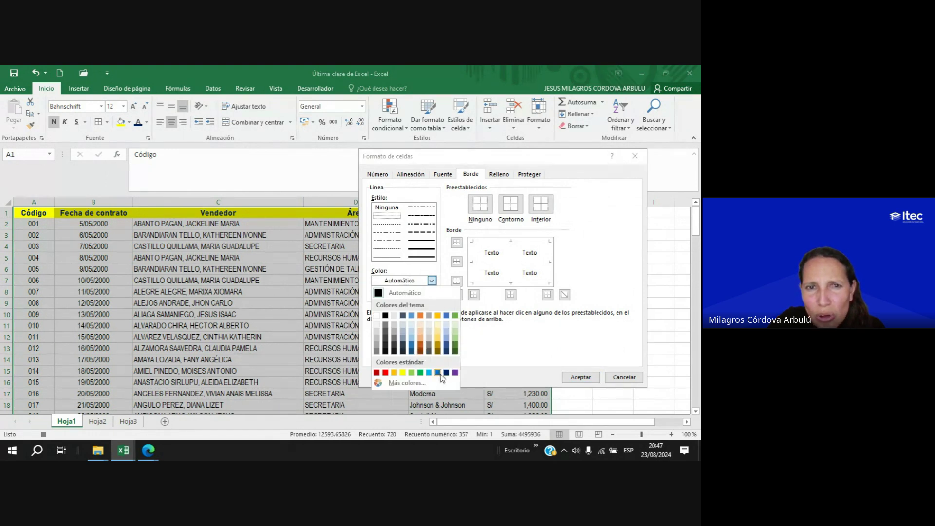
{"action": "left_click", "coordinate": [447, 373]}
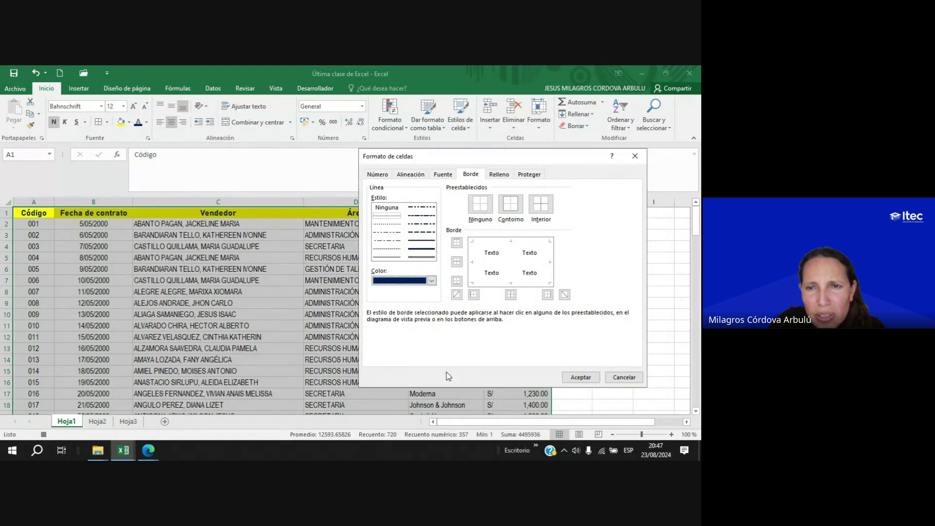
{"action": "left_click", "coordinate": [509, 204]}
{"action": "left_click", "coordinate": [542, 207]}
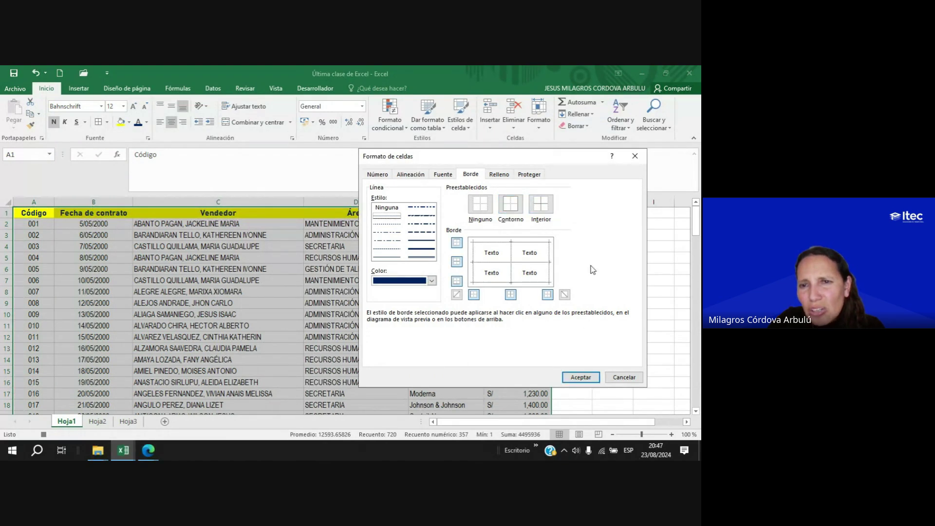
{"action": "left_click", "coordinate": [584, 377]}
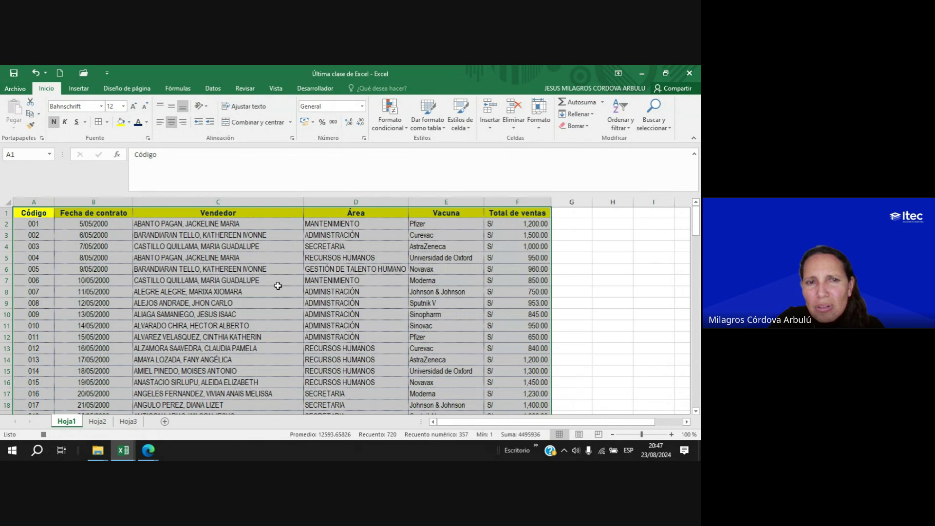
{"action": "left_click", "coordinate": [220, 273]}
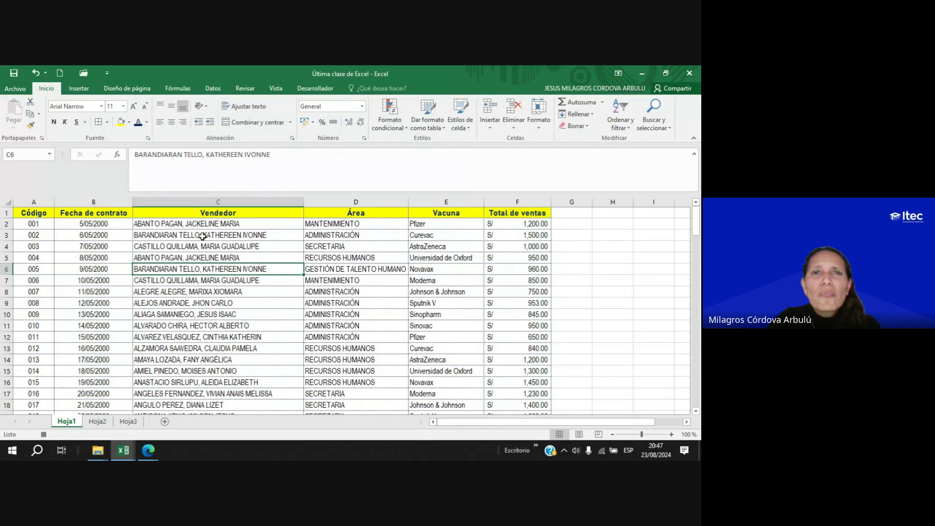
Stop recording the macro and check the macro list for Formatos without running it.
{"action": "left_click", "coordinate": [317, 89]}
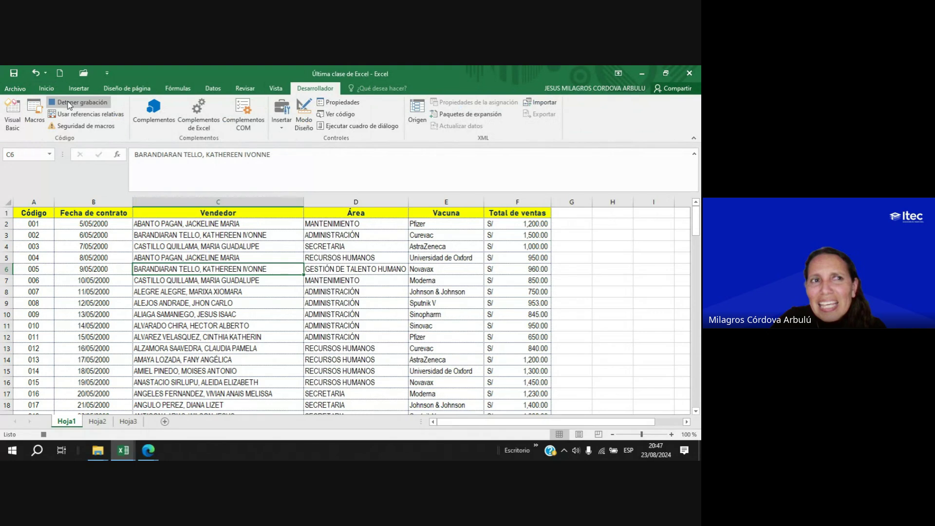
{"action": "left_click", "coordinate": [43, 435]}
{"action": "left_click", "coordinate": [185, 328]}
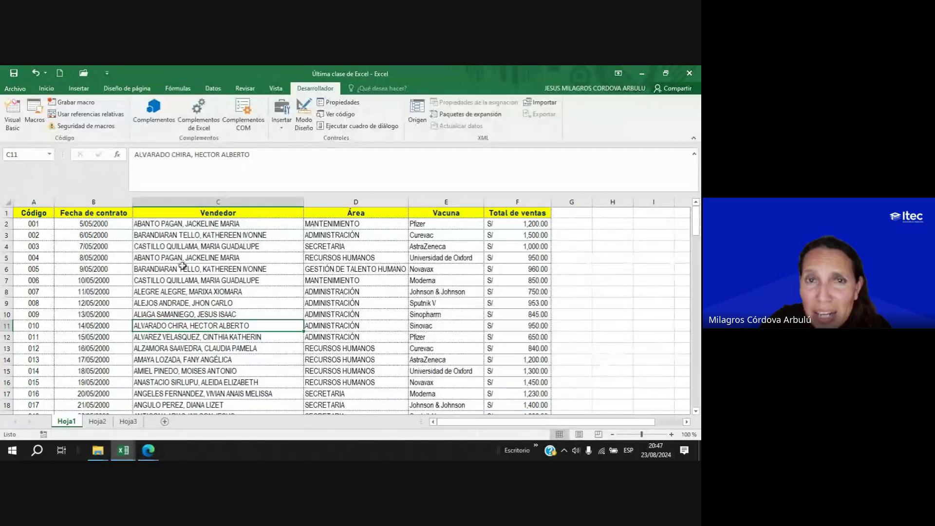
{"action": "left_click", "coordinate": [34, 115]}
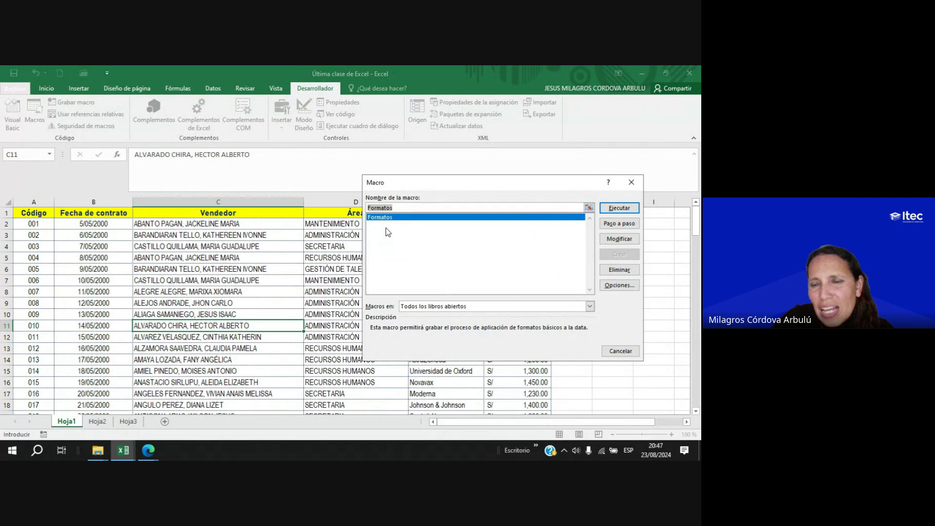
{"action": "key", "text": "Escape"}
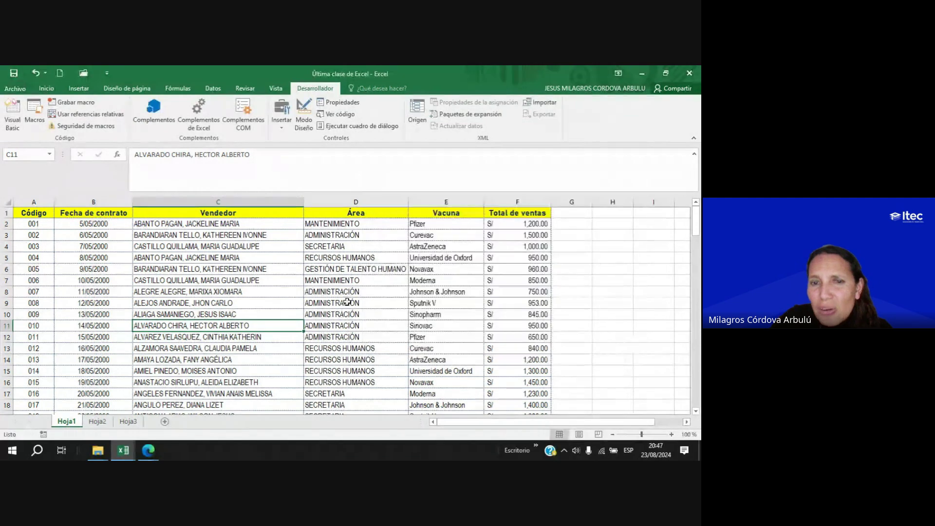
Run the Formatos macro on the unformatted data in Hoja2.
{"action": "left_click", "coordinate": [97, 421]}
{"action": "left_click", "coordinate": [119, 254]}
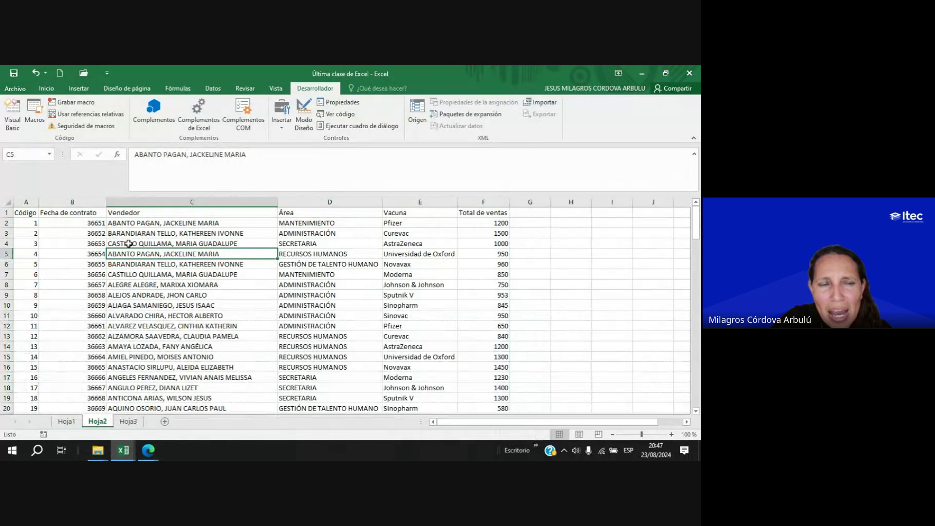
{"action": "left_click", "coordinate": [126, 327]}
{"action": "left_click", "coordinate": [536, 326]}
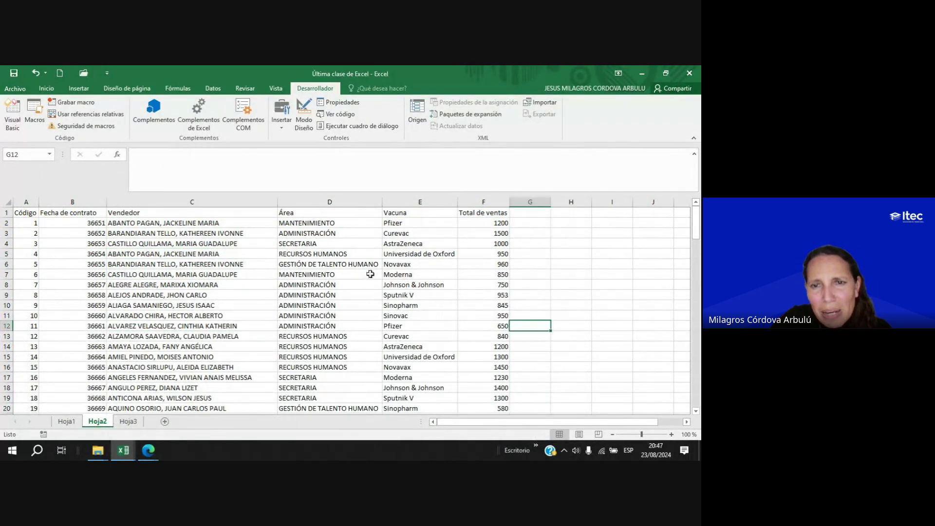
{"action": "left_click", "coordinate": [402, 223]}
{"action": "left_click", "coordinate": [100, 246]}
{"action": "left_click", "coordinate": [258, 315]}
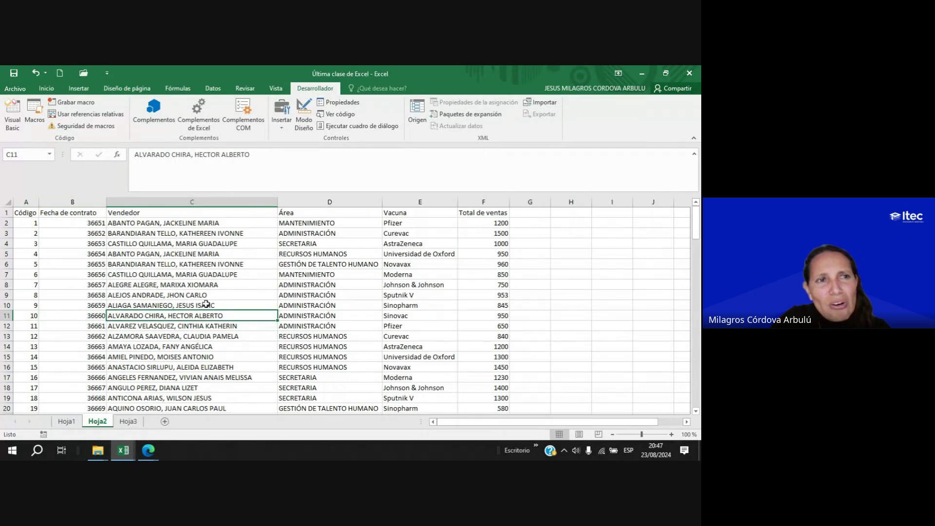
{"action": "left_click", "coordinate": [34, 112]}
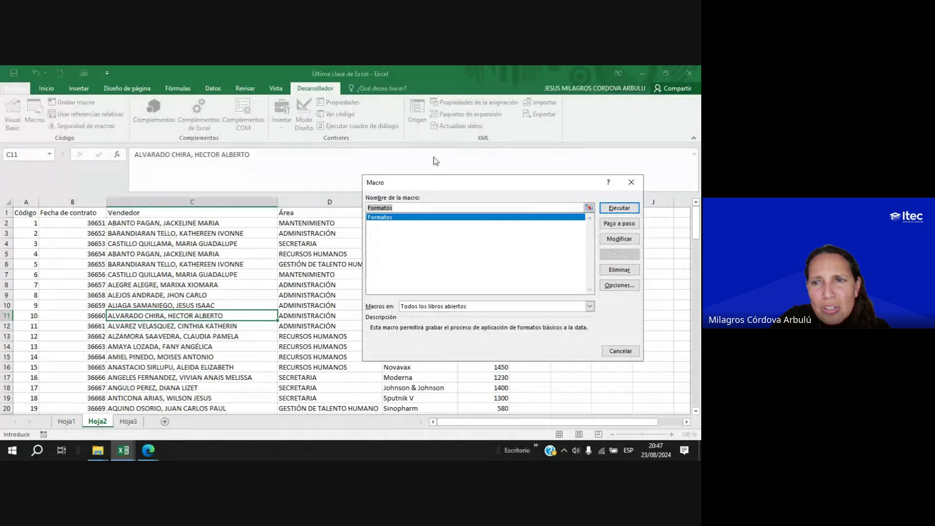
{"action": "left_click", "coordinate": [619, 208]}
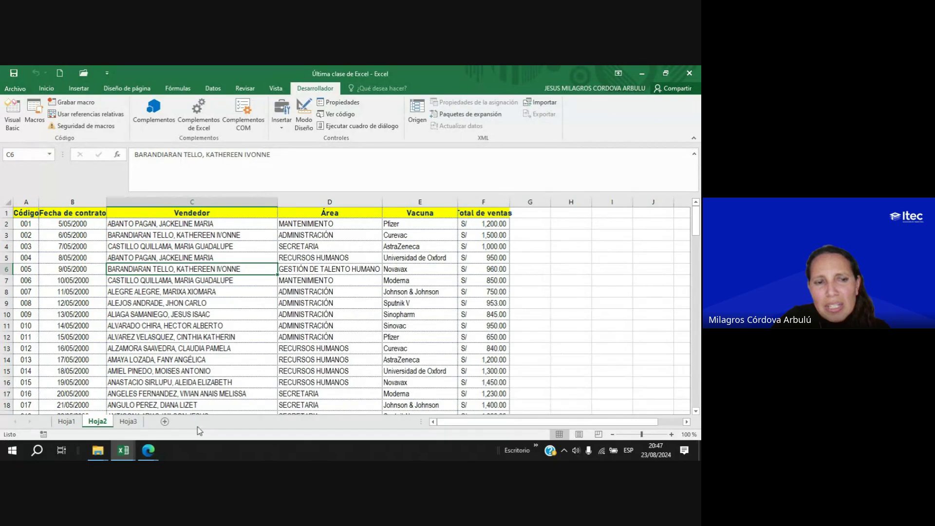
Run the Formatos macro on the unformatted data in Hoja3.
{"action": "left_click", "coordinate": [128, 421]}
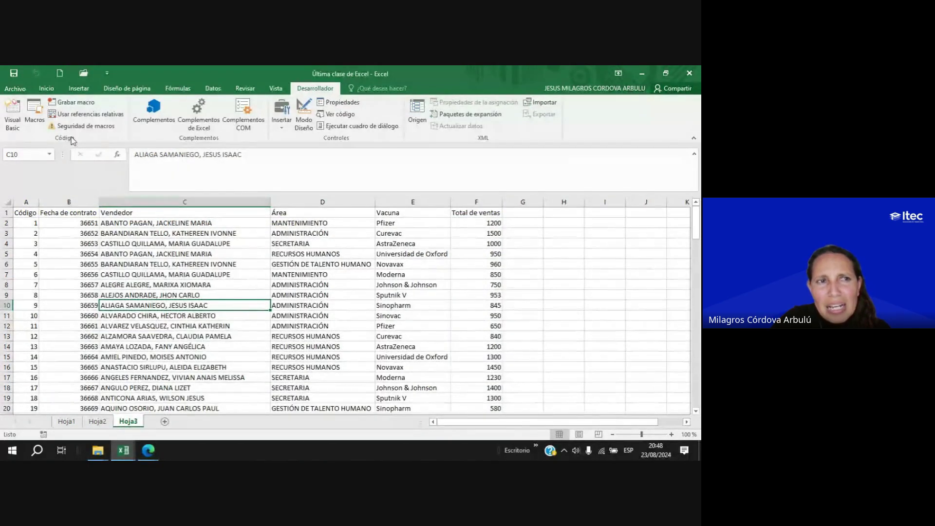
{"action": "left_click", "coordinate": [33, 117]}
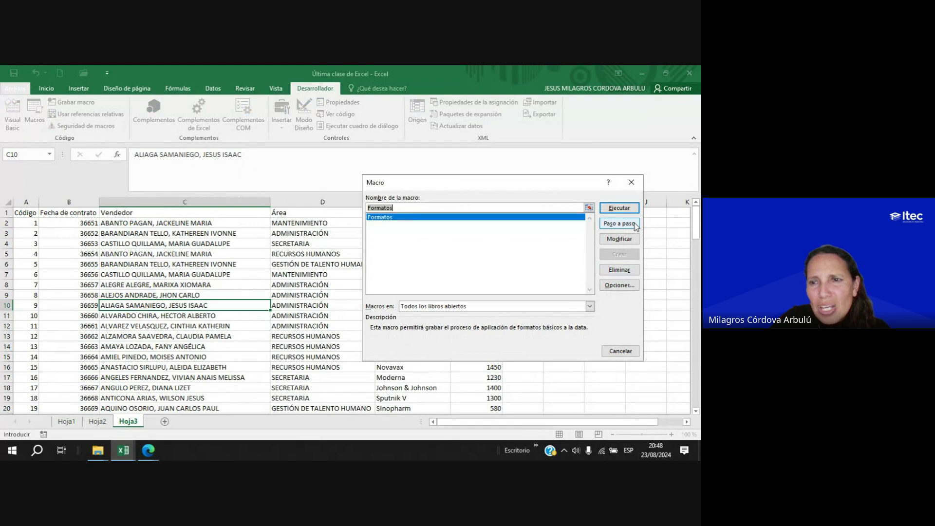
{"action": "left_click", "coordinate": [619, 208]}
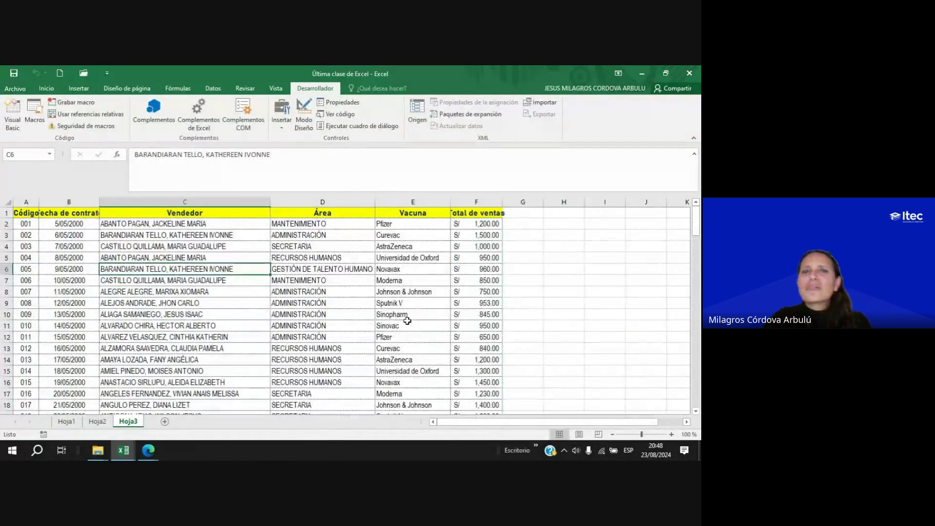
{"action": "left_click", "coordinate": [407, 321]}
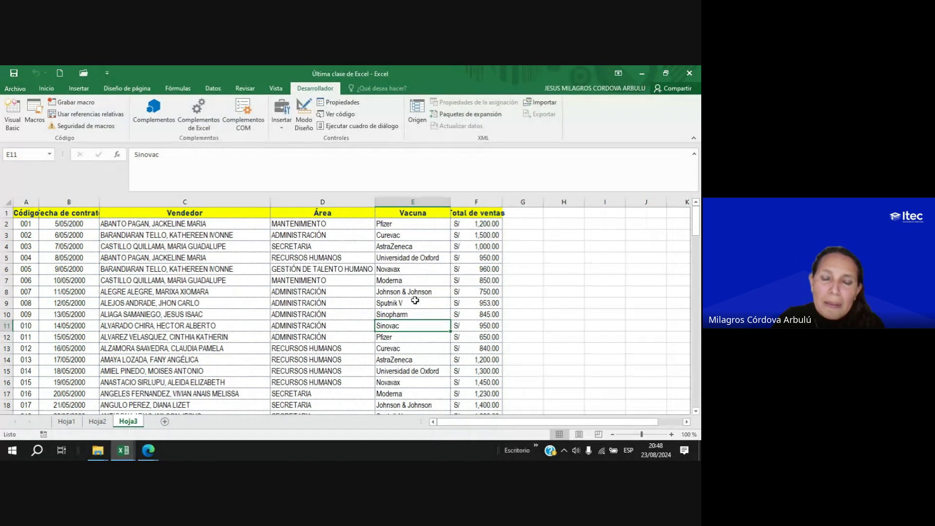
Switch to the Google Meet call and read the participants' latest chat questions about the macro.
{"action": "left_click", "coordinate": [148, 450]}
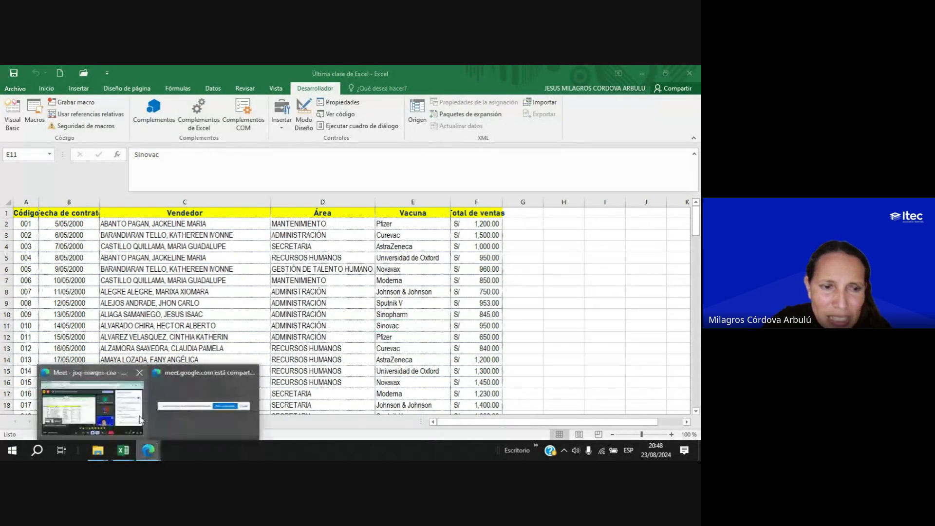
{"action": "left_click", "coordinate": [140, 418]}
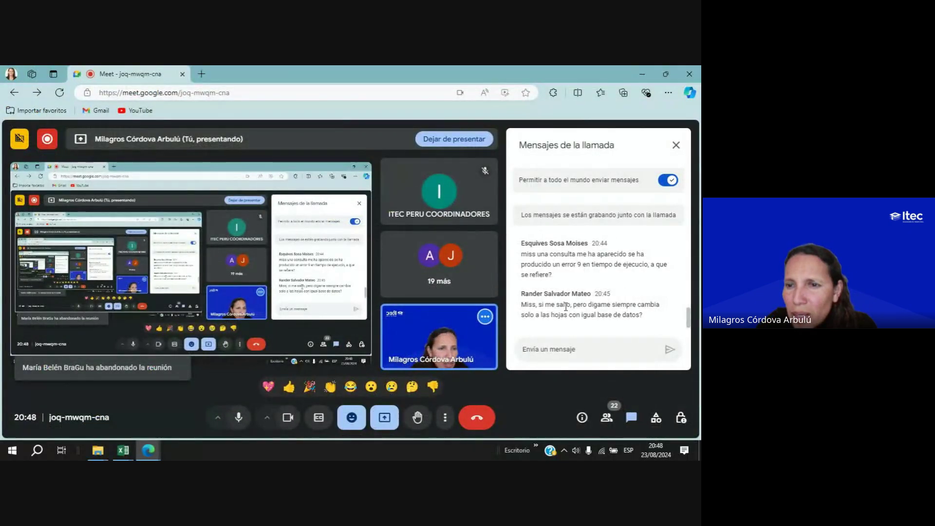
{"action": "left_click_drag", "start_coordinate": [542, 306], "coordinate": [573, 305]}
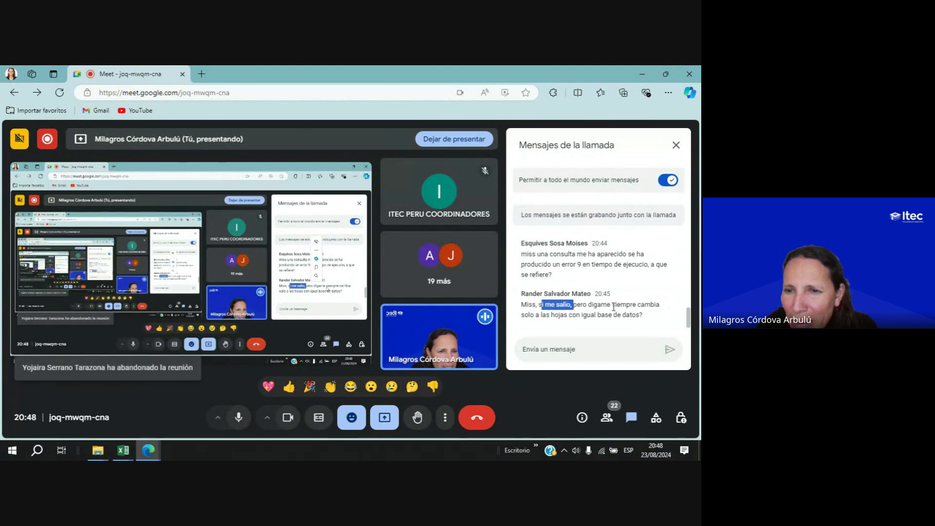
{"action": "left_click", "coordinate": [593, 315]}
{"action": "left_click_drag", "start_coordinate": [538, 318], "coordinate": [643, 314]}
{"action": "left_click", "coordinate": [582, 307]}
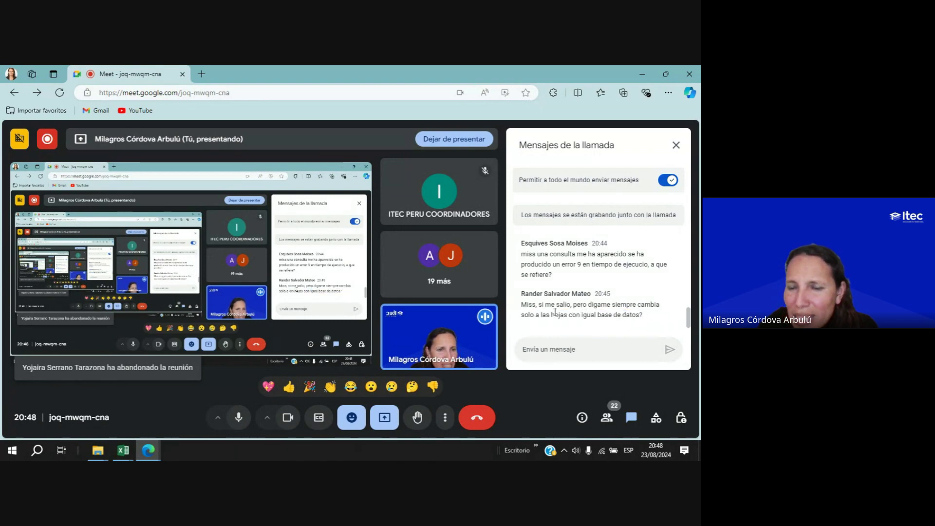
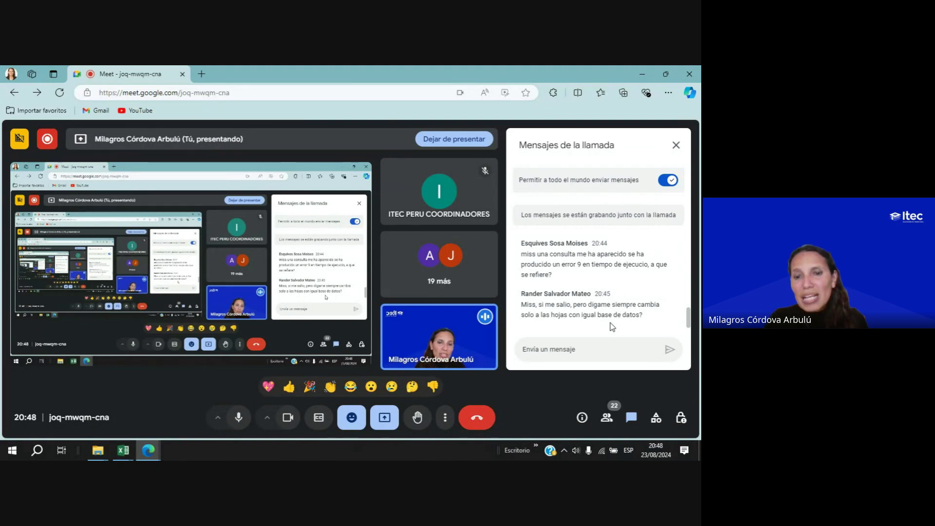
Return to the Última clase de Excel workbook and review the formatted columns A to F on Hoja3.
{"action": "mouse_move", "coordinate": [122, 453]}
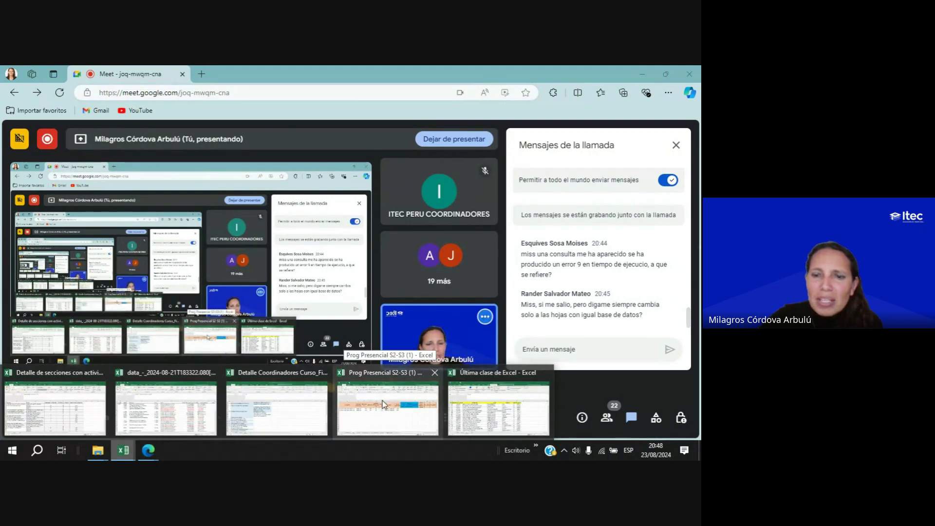
{"action": "left_click", "coordinate": [497, 406]}
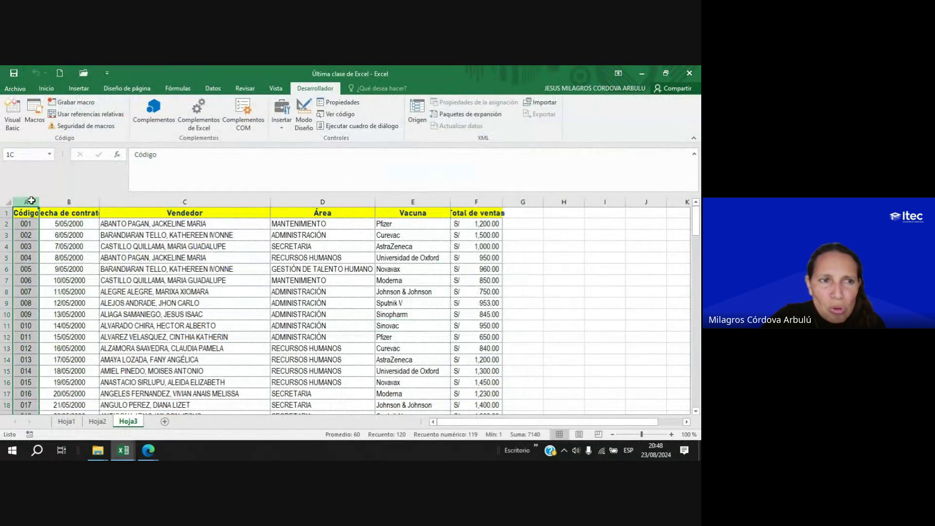
{"action": "left_click_drag", "start_coordinate": [31, 201], "coordinate": [138, 203]}
{"action": "left_click_drag", "start_coordinate": [232, 210], "coordinate": [481, 206]}
{"action": "left_click", "coordinate": [478, 269]}
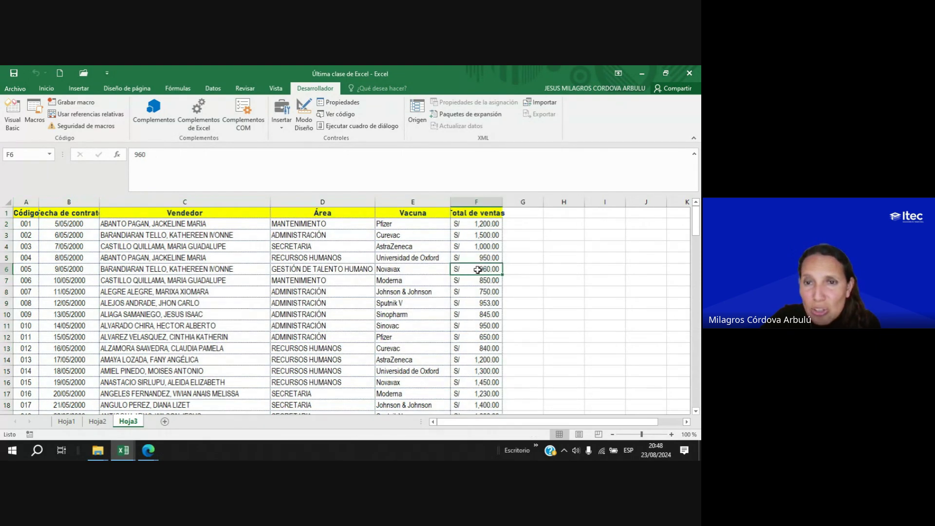
{"action": "left_click", "coordinate": [328, 339]}
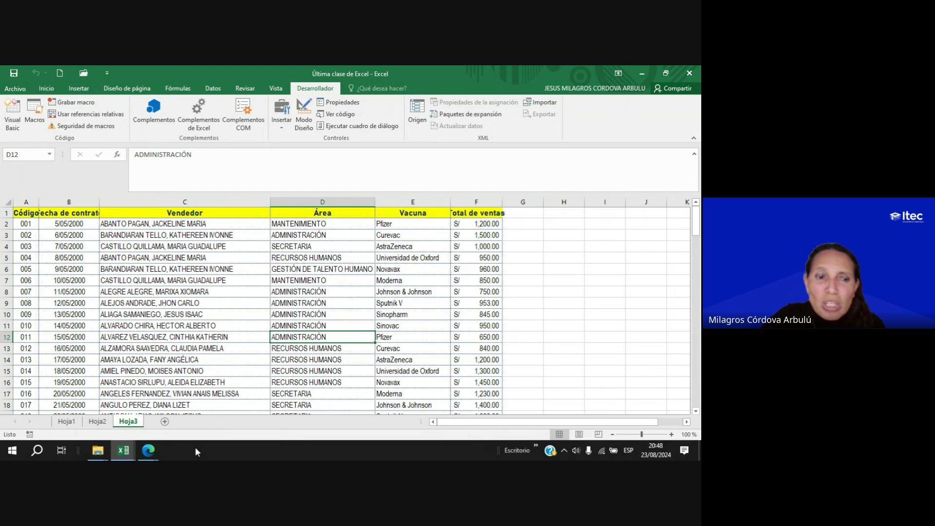
Add a new blank sheet after Hoja3.
{"action": "left_click", "coordinate": [164, 422]}
{"action": "left_click", "coordinate": [133, 296]}
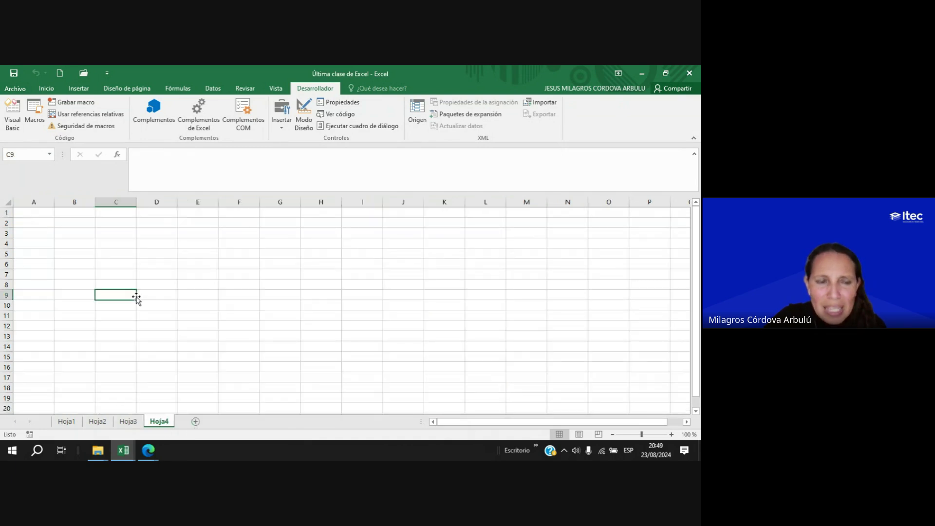
Open the S1_EXCEL workbook from the MÓDULO II folder and select the Nombre header cell A7 on sheet TD5 (2).
{"action": "left_click", "coordinate": [121, 458]}
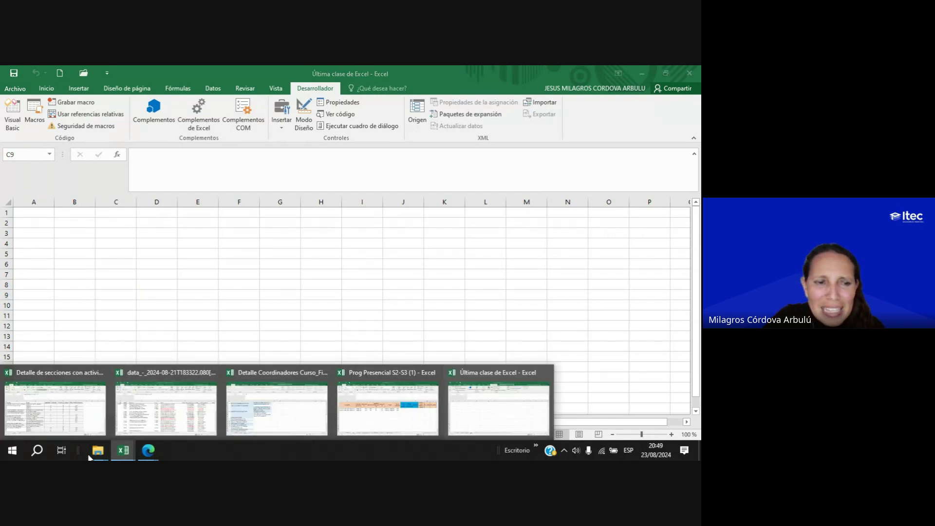
{"action": "mouse_move", "coordinate": [97, 452]}
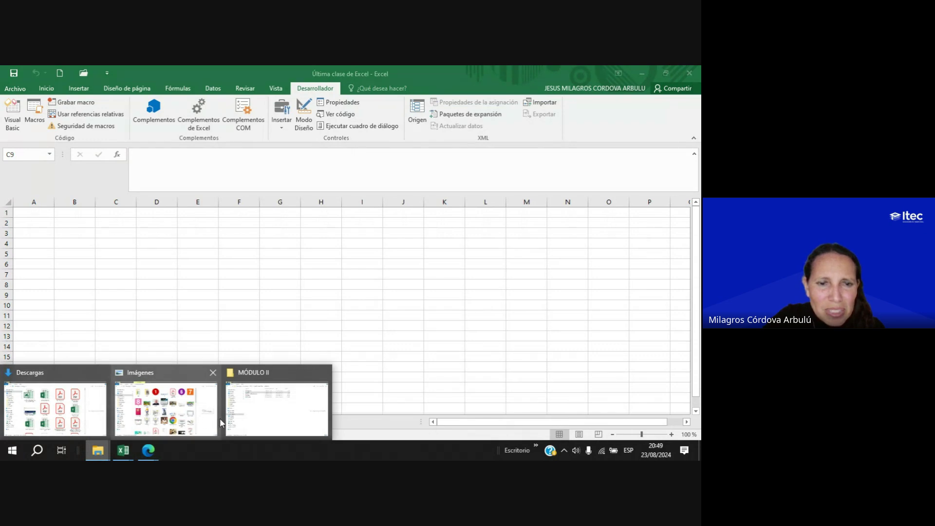
{"action": "left_click", "coordinate": [307, 411]}
{"action": "double_click", "coordinate": [151, 176]}
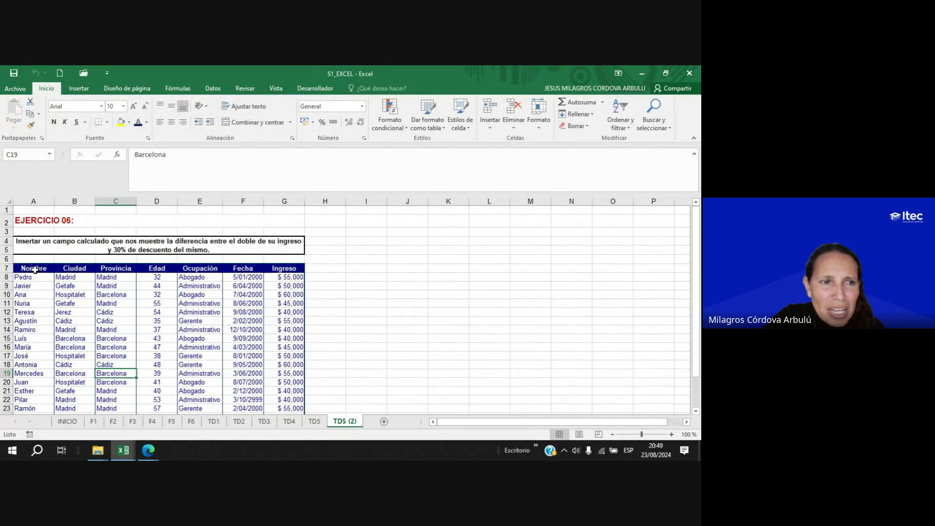
{"action": "left_click", "coordinate": [34, 270]}
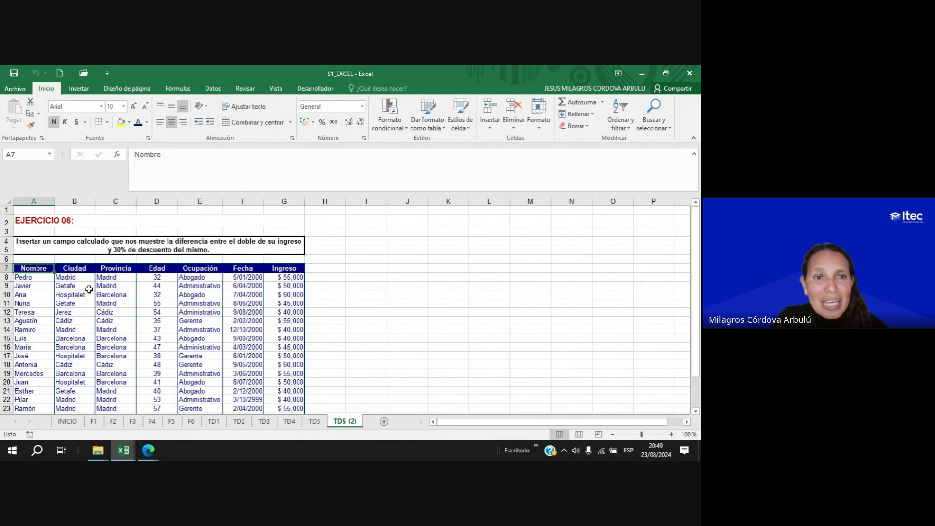
Copy the table A7:G27 from TD5 (2) and paste it at cell A1 of Hoja4 in the Última clase de Excel workbook.
{"action": "key", "text": "ctrl+shift+Right"}
{"action": "key", "text": "ctrl+shift+Down"}
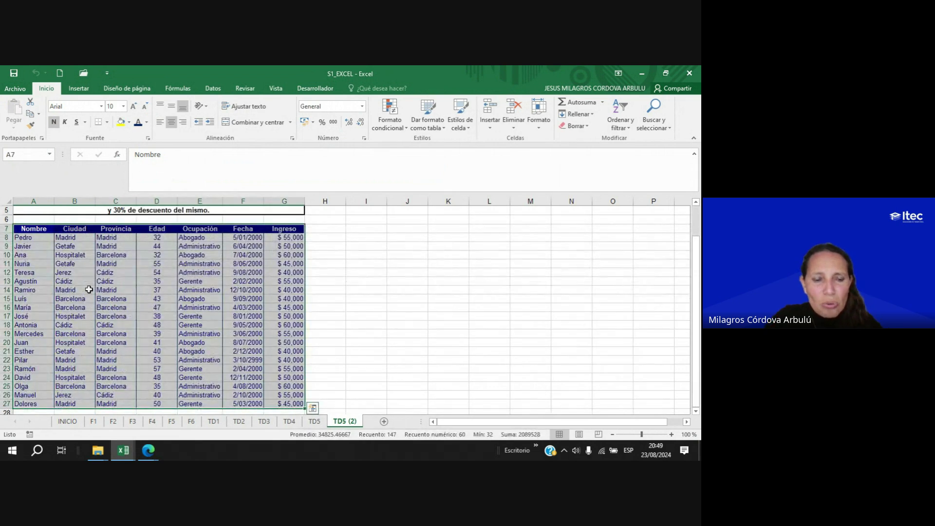
{"action": "key", "text": "ctrl+c"}
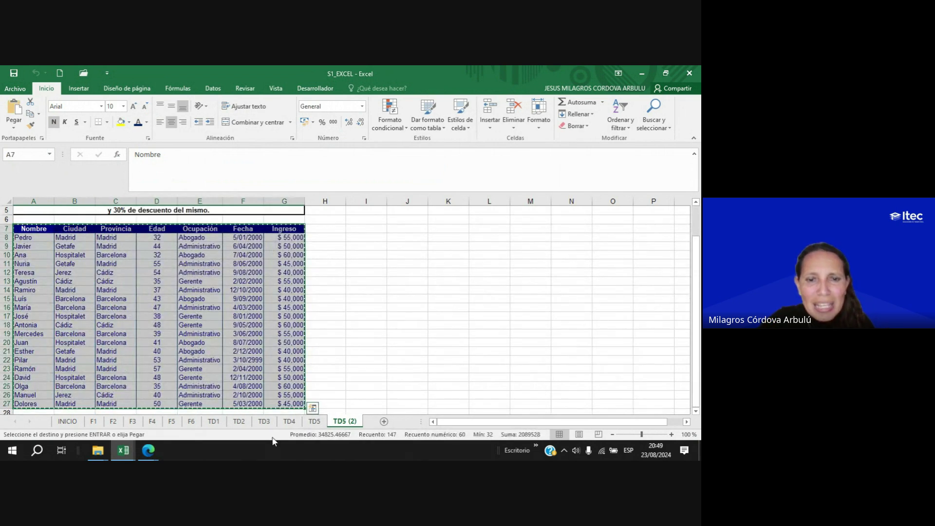
{"action": "left_click", "coordinate": [123, 450]}
{"action": "left_click", "coordinate": [478, 418]}
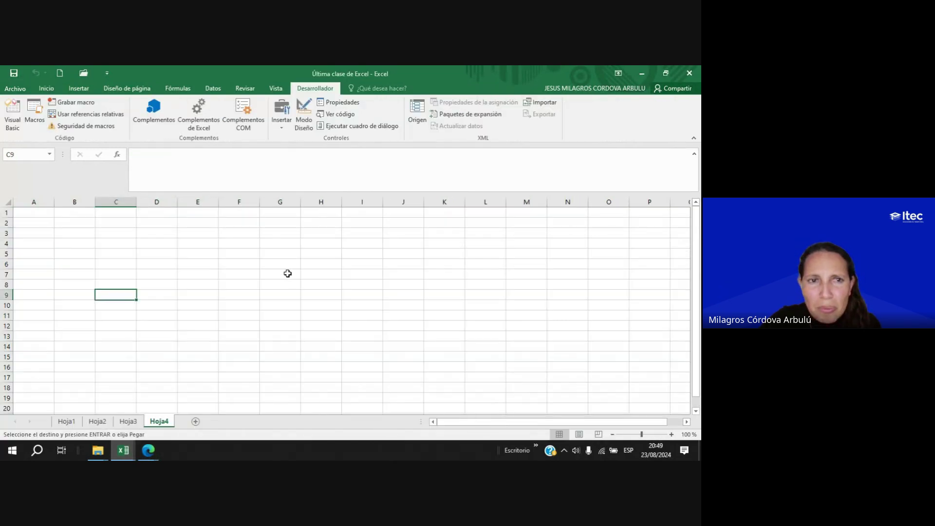
{"action": "left_click", "coordinate": [22, 210]}
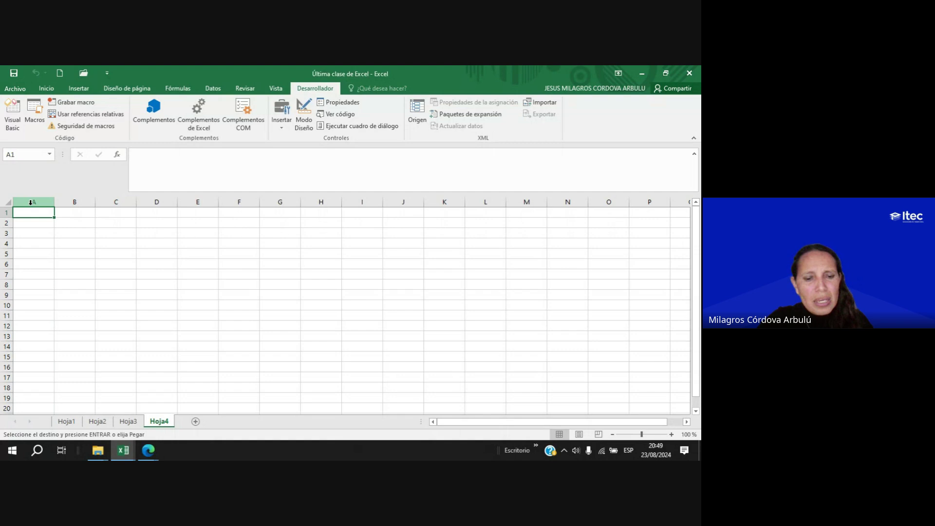
{"action": "key", "text": "ctrl+v"}
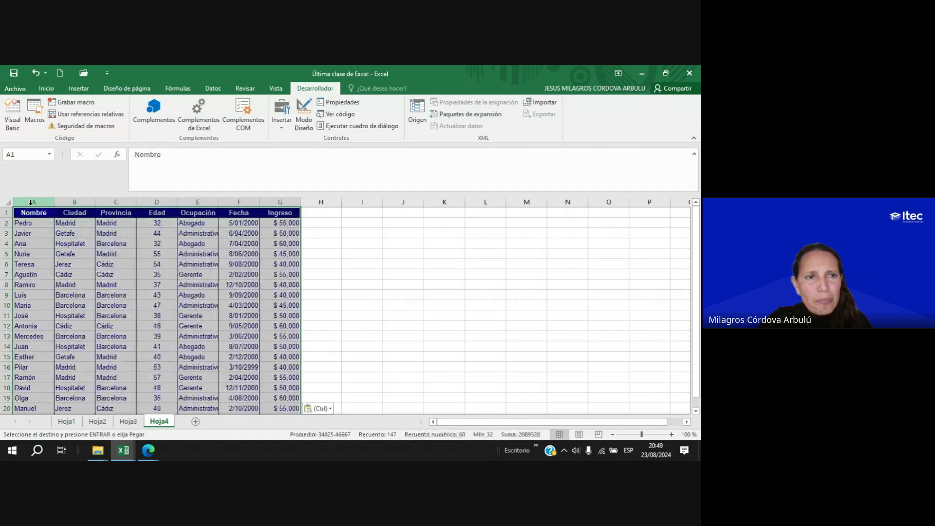
Clear all formats from the pasted table on Hoja4, keeping its data.
{"action": "left_click", "coordinate": [43, 88]}
{"action": "left_click", "coordinate": [574, 126]}
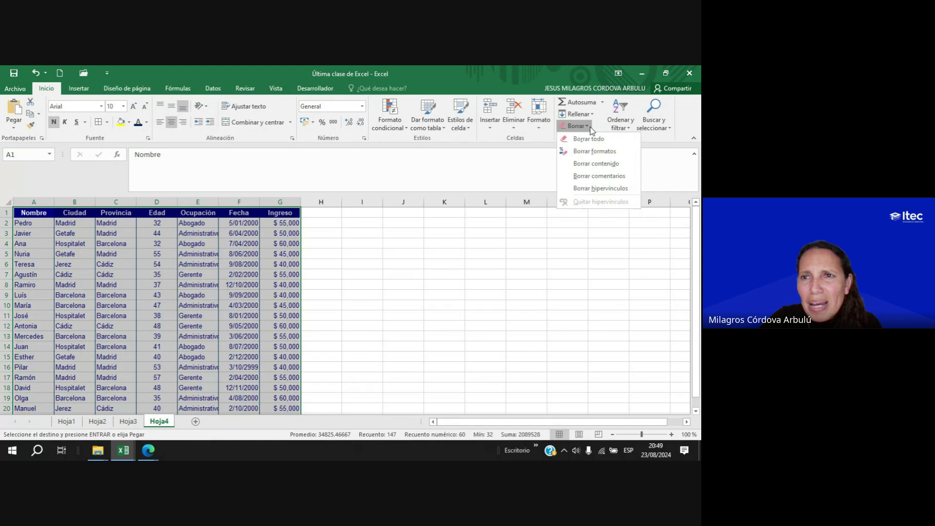
{"action": "left_click", "coordinate": [590, 151]}
{"action": "left_click", "coordinate": [116, 286]}
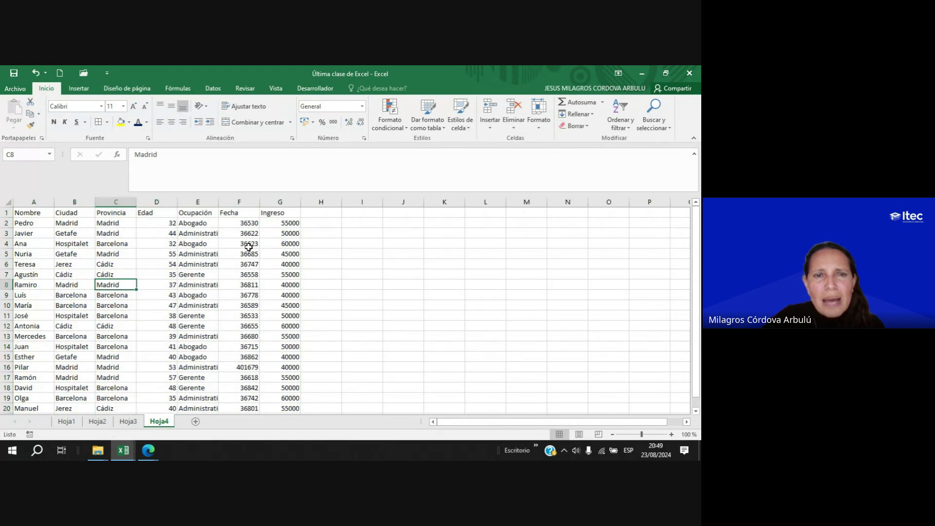
Compare the extent of data columns A to G on Hoja4 with columns A to F on Hoja3.
{"action": "left_click_drag", "start_coordinate": [34, 202], "coordinate": [290, 201]}
{"action": "left_click", "coordinate": [74, 201]}
{"action": "left_click", "coordinate": [116, 202]}
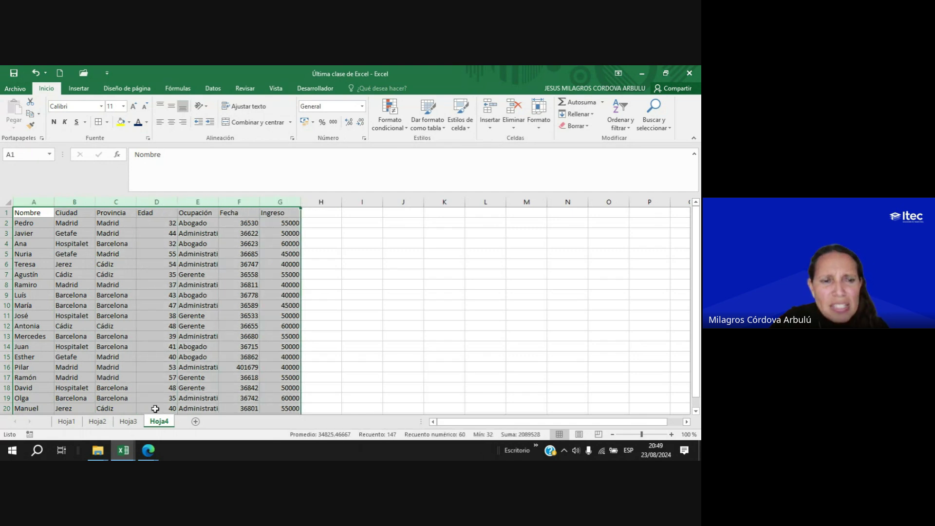
{"action": "left_click", "coordinate": [128, 421]}
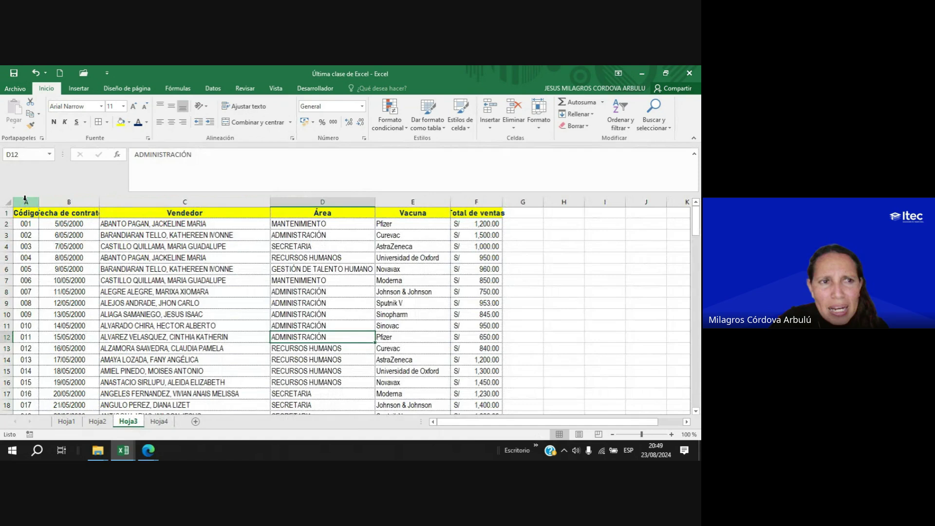
{"action": "left_click_drag", "start_coordinate": [26, 201], "coordinate": [477, 203]}
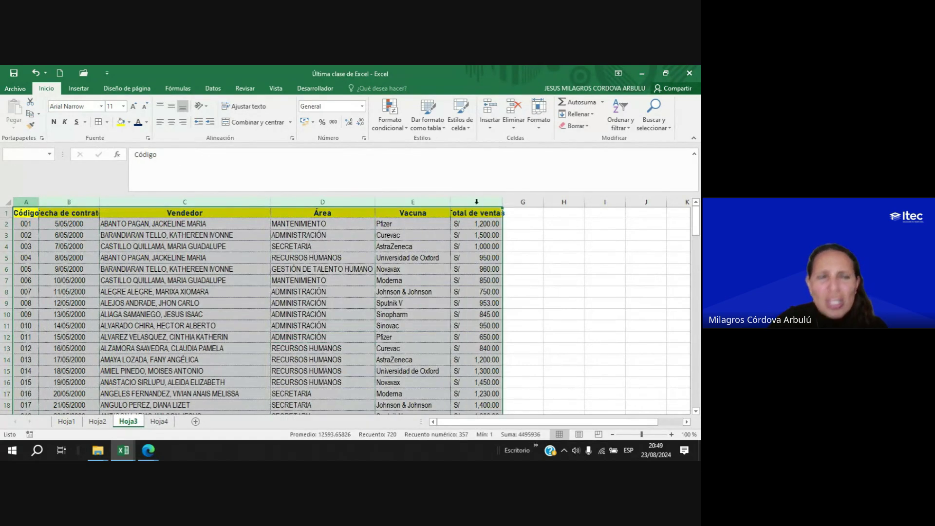
{"action": "left_click", "coordinate": [208, 336]}
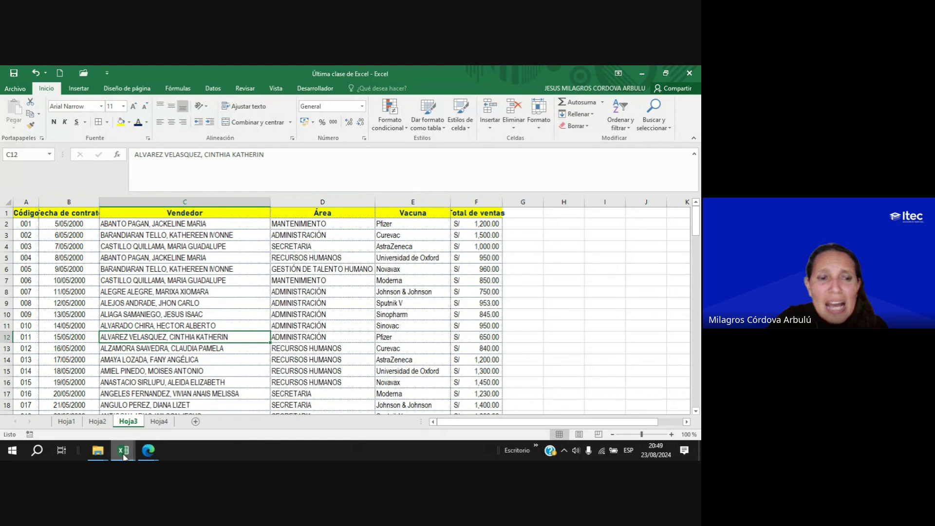
Run the Formatos macro on the unformatted table in Hoja4.
{"action": "left_click", "coordinate": [159, 421]}
{"action": "left_click", "coordinate": [133, 244]}
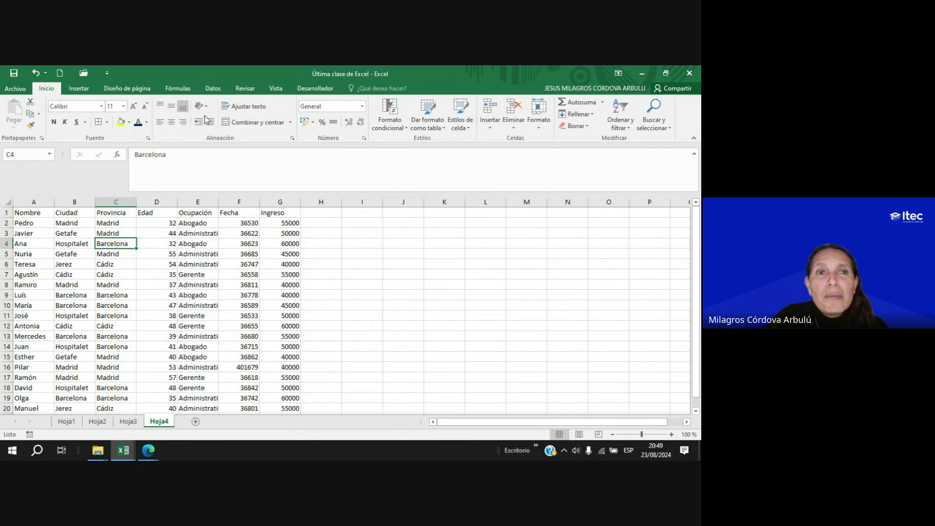
{"action": "left_click", "coordinate": [315, 88]}
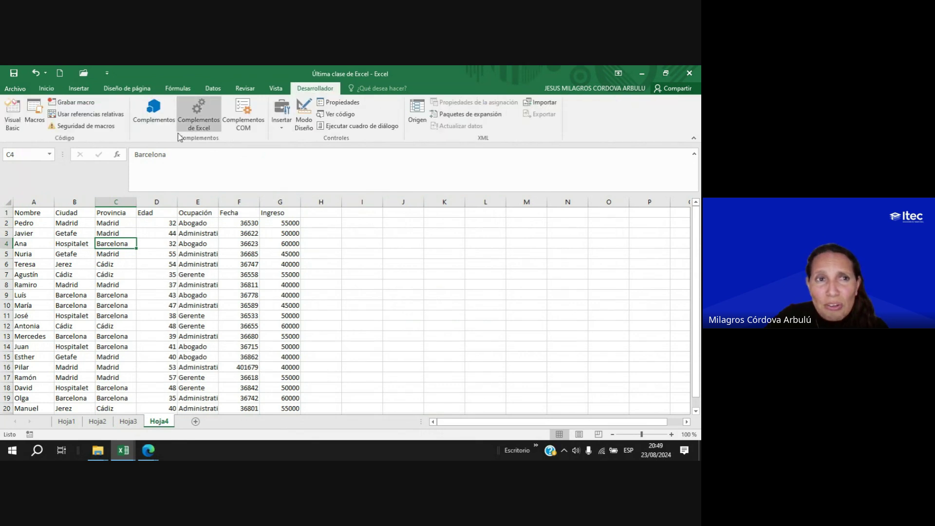
{"action": "left_click", "coordinate": [34, 121]}
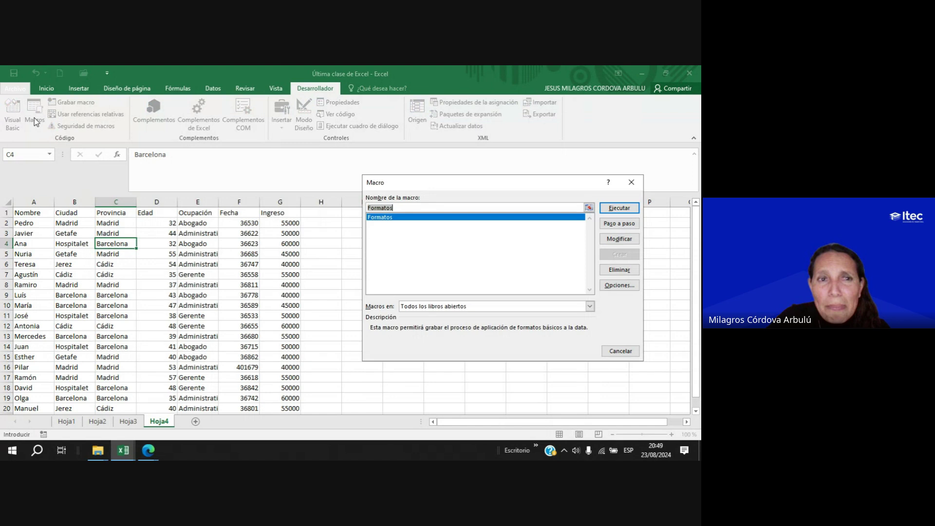
{"action": "left_click", "coordinate": [619, 208]}
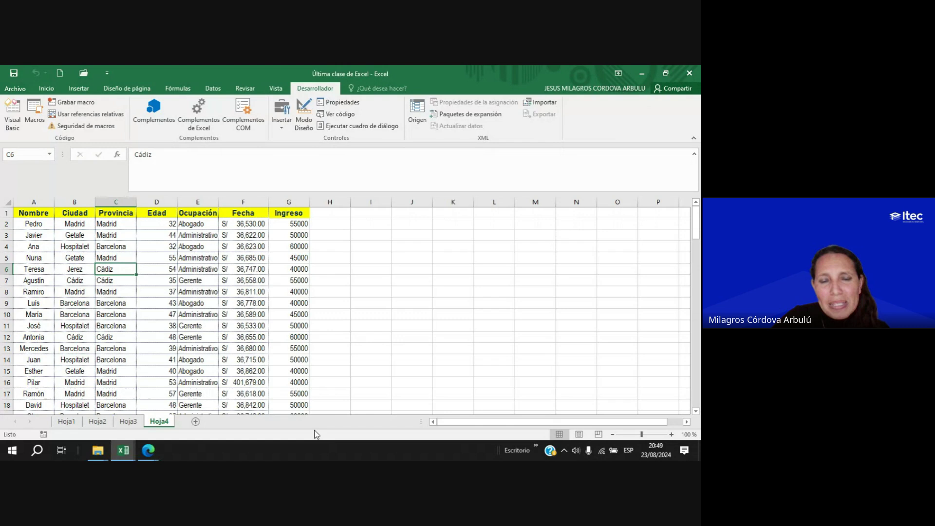
Examine the formatting of the Nombre column and the header row from Nombre to Ingreso on Hoja4.
{"action": "left_click", "coordinate": [40, 198]}
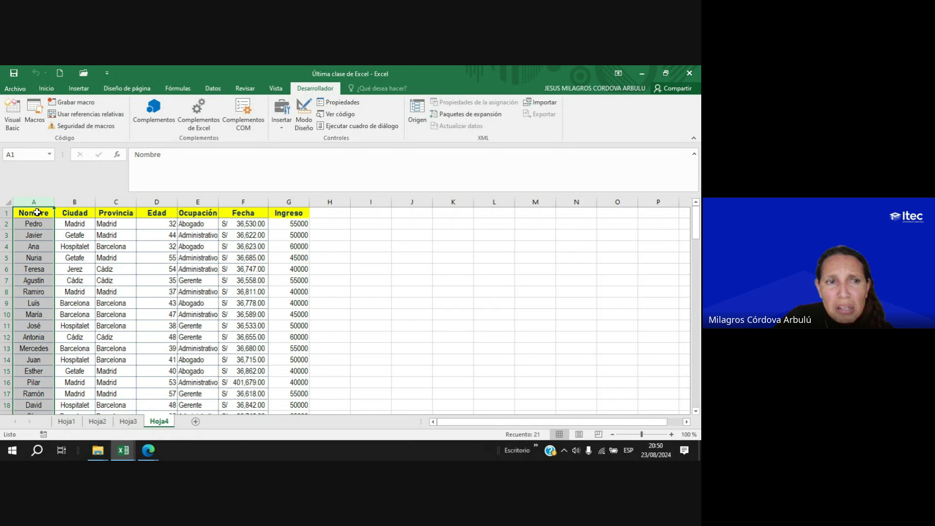
{"action": "left_click_drag", "start_coordinate": [34, 212], "coordinate": [277, 215]}
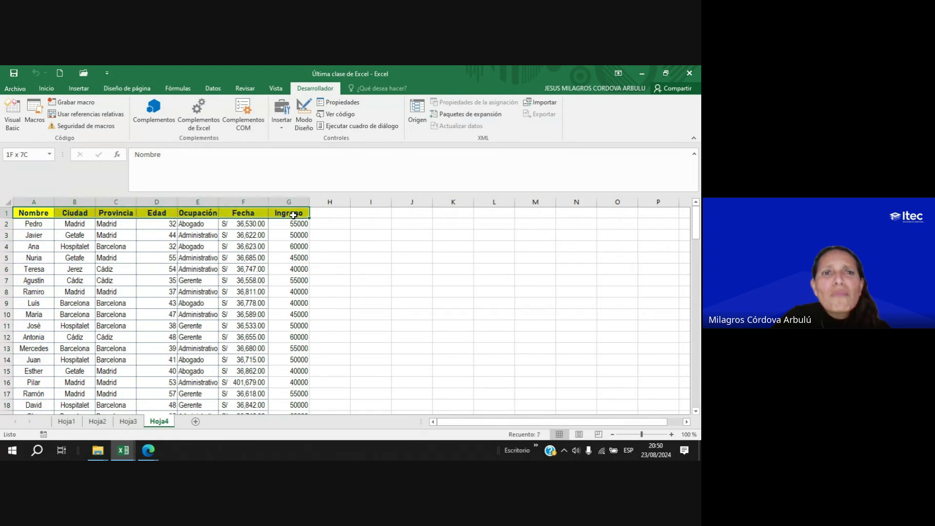
{"action": "left_click", "coordinate": [42, 213]}
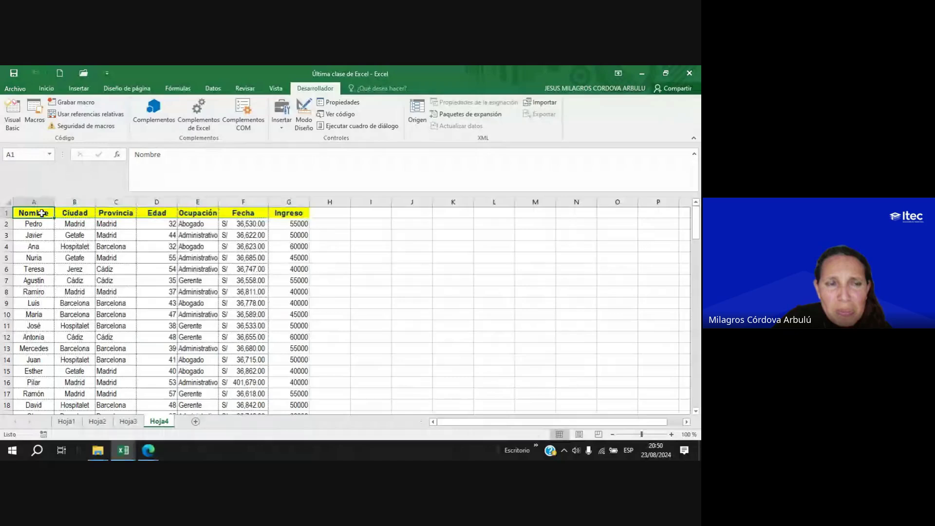
{"action": "left_click", "coordinate": [87, 213]}
{"action": "left_click", "coordinate": [119, 213]}
{"action": "left_click", "coordinate": [167, 212]}
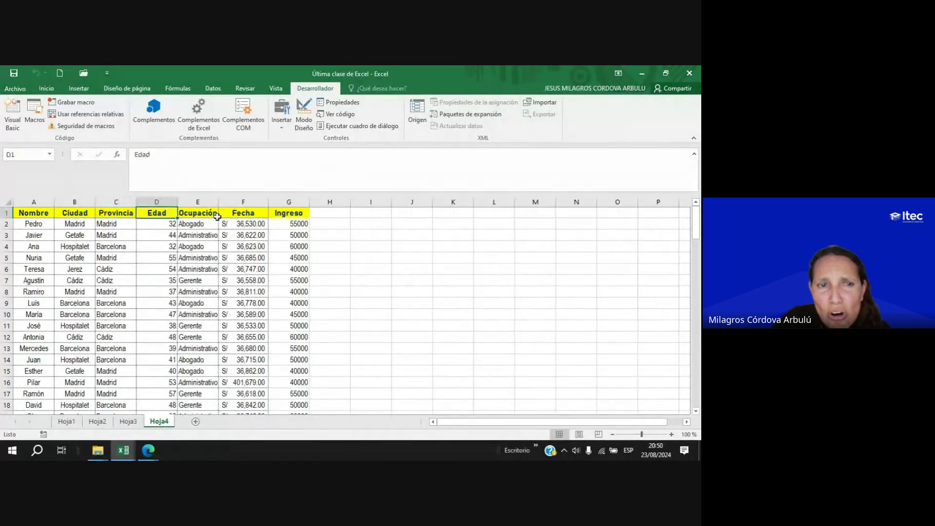
{"action": "left_click", "coordinate": [28, 228]}
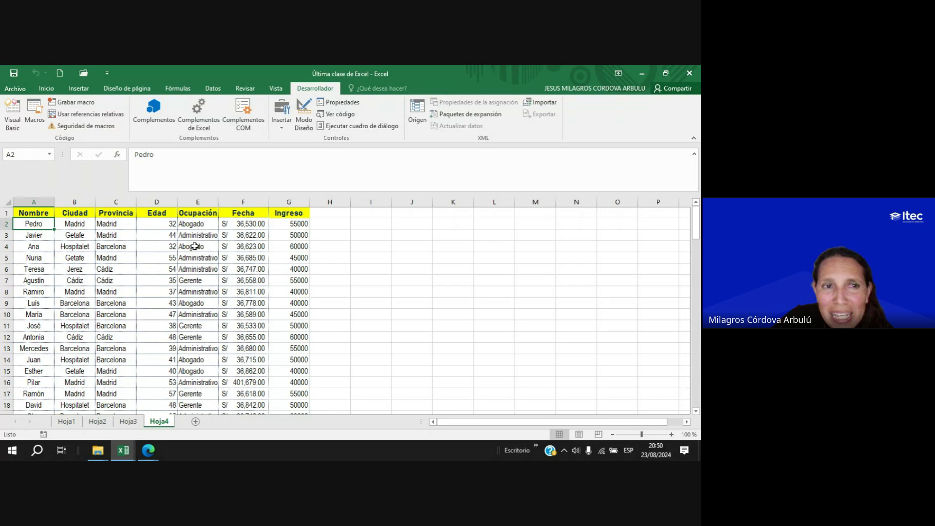
Check Hoja3's layout against Hoja4 and inspect the number format of the Ingreso column down its rows.
{"action": "left_click", "coordinate": [128, 422]}
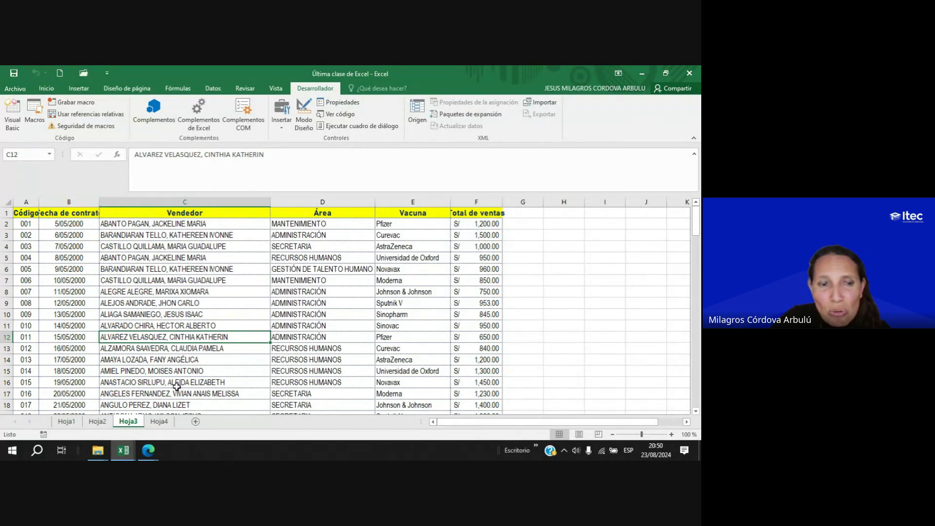
{"action": "left_click", "coordinate": [159, 421]}
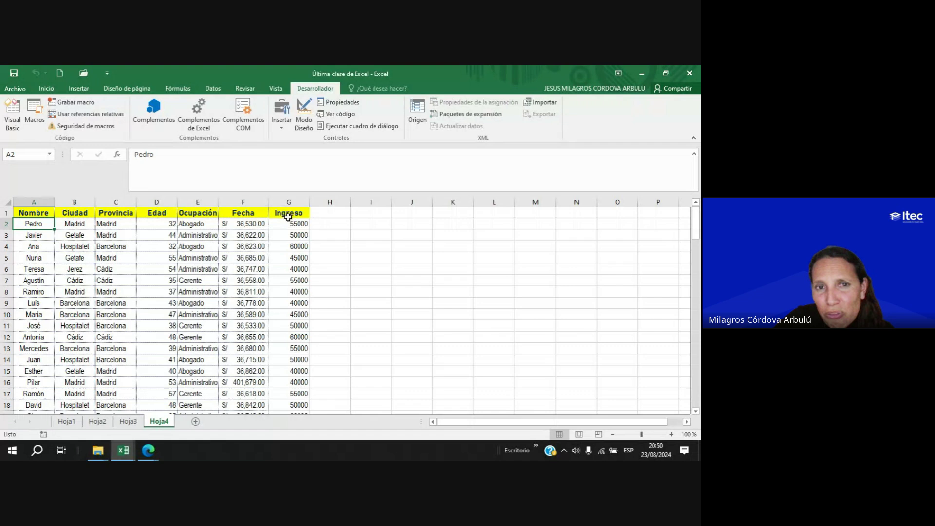
{"action": "left_click_drag", "start_coordinate": [288, 224], "coordinate": [283, 313]}
{"action": "left_click", "coordinate": [287, 303]}
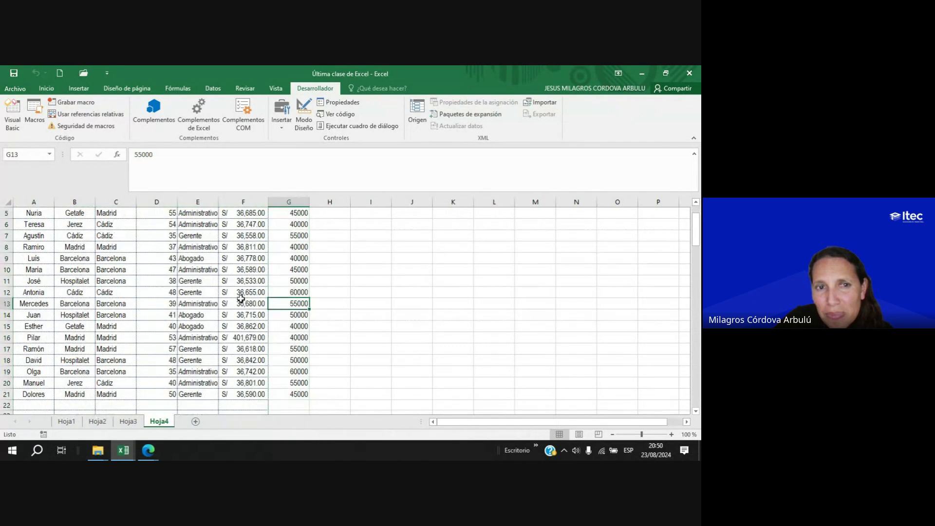
{"action": "scroll", "coordinate": [225, 293], "scroll_direction": "up", "scroll_amount": 2}
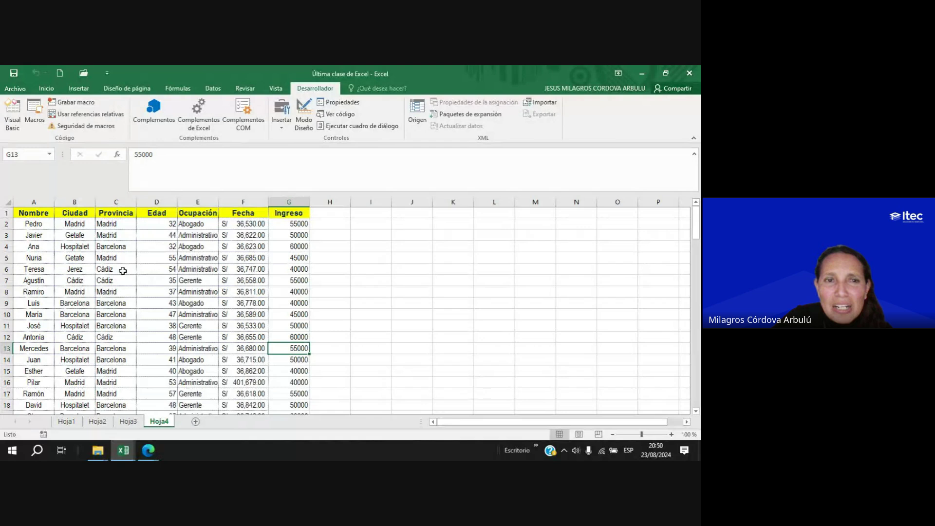
Compare the Fecha de contrato and Total de ventas columns on Hoja3 with columns A to F on Hoja4.
{"action": "left_click", "coordinate": [128, 422]}
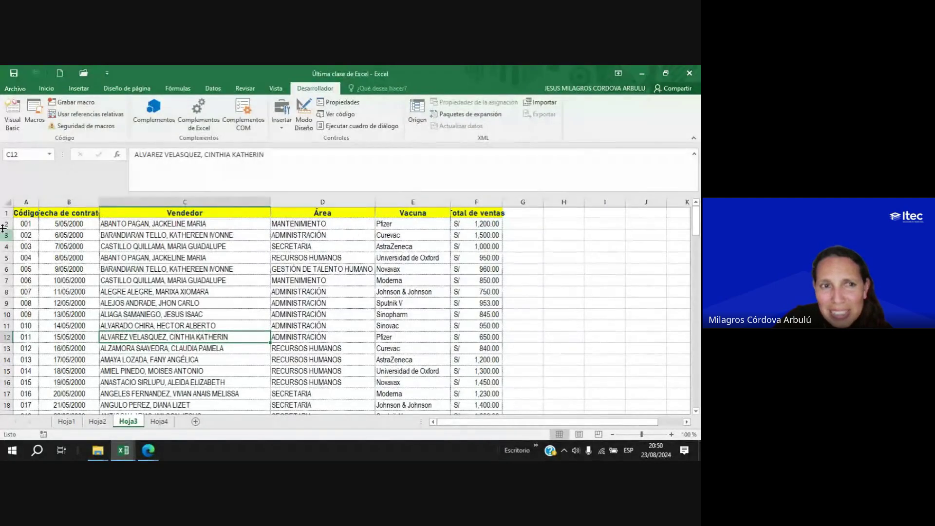
{"action": "left_click", "coordinate": [70, 202]}
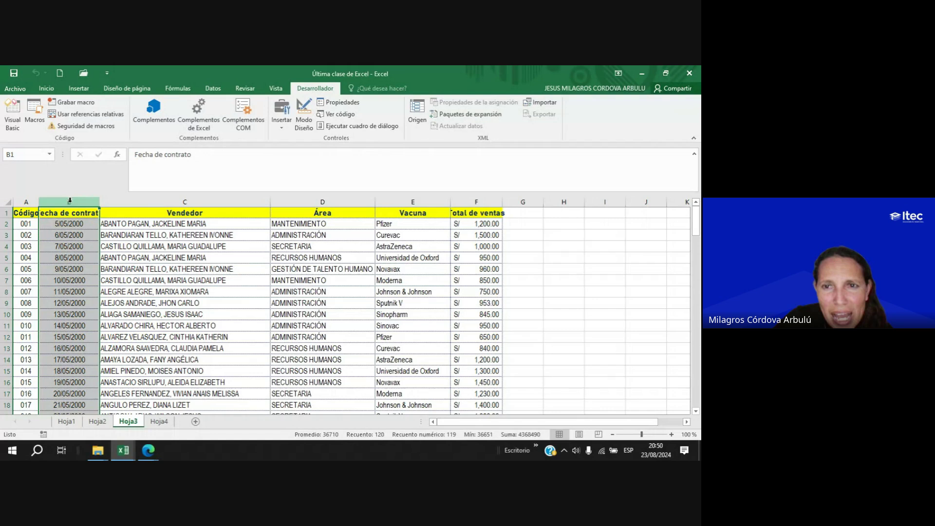
{"action": "left_click", "coordinate": [476, 202]}
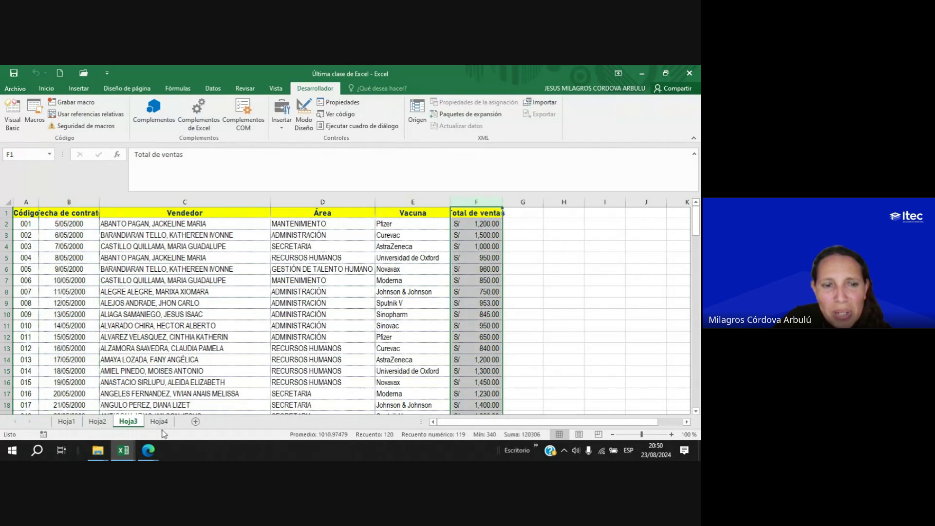
{"action": "left_click", "coordinate": [158, 422]}
{"action": "left_click", "coordinate": [185, 236]}
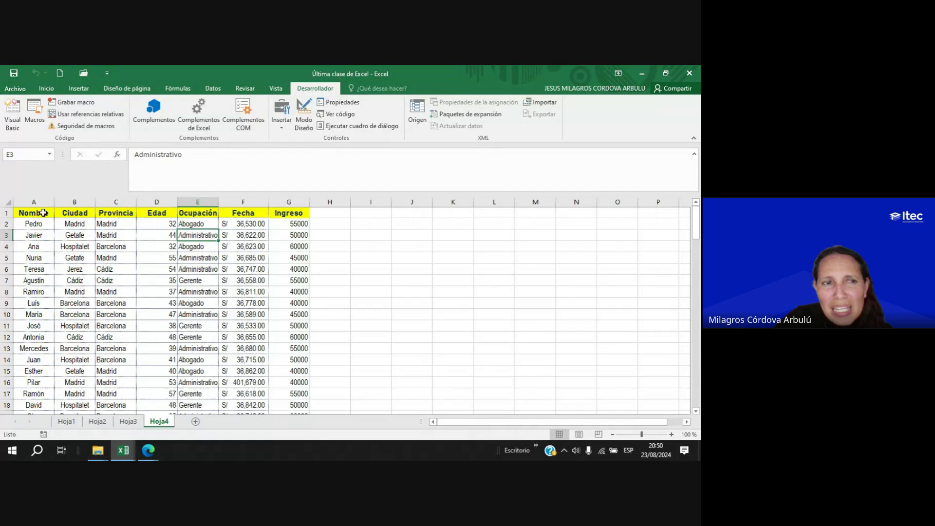
{"action": "left_click_drag", "start_coordinate": [37, 201], "coordinate": [193, 206]}
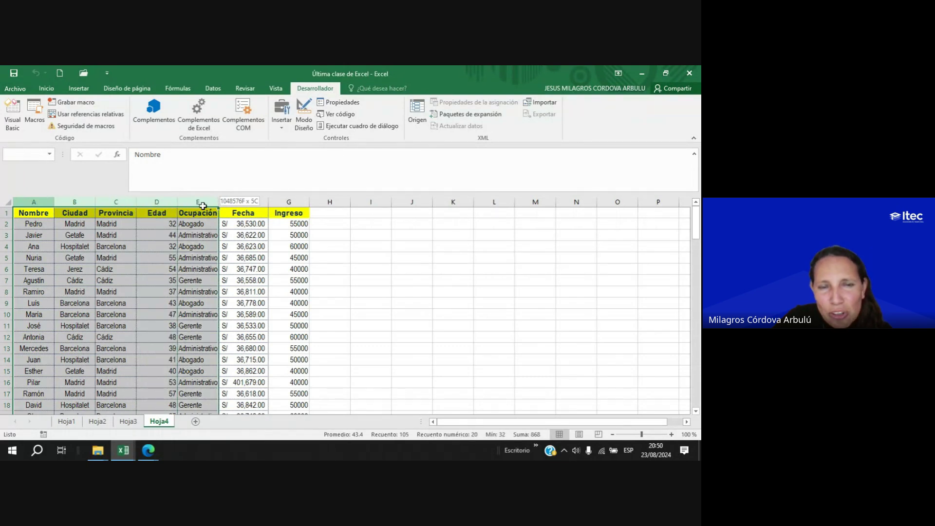
{"action": "left_click", "coordinate": [243, 202]}
{"action": "left_click", "coordinate": [240, 225]}
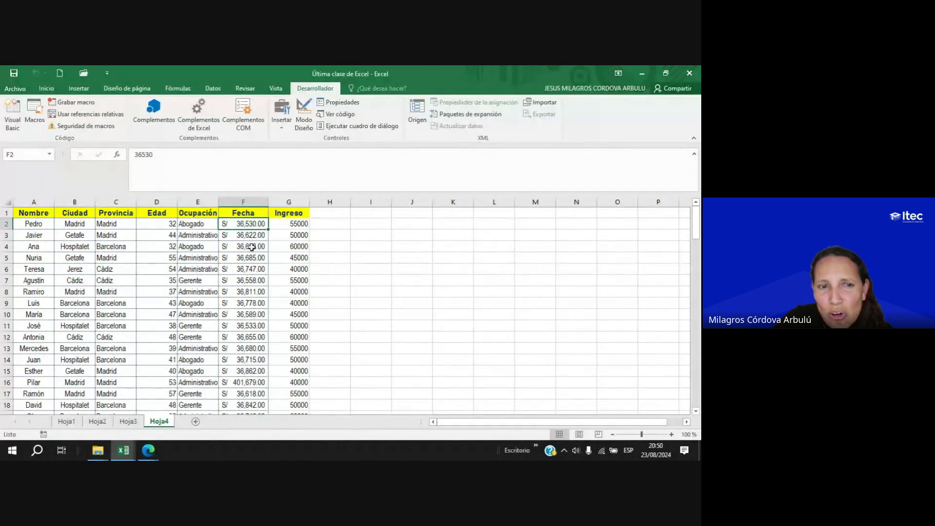
Check the currency format of Total de ventas on Hoja3 against the Fecha and Ingreso cells on Hoja4.
{"action": "left_click", "coordinate": [128, 422]}
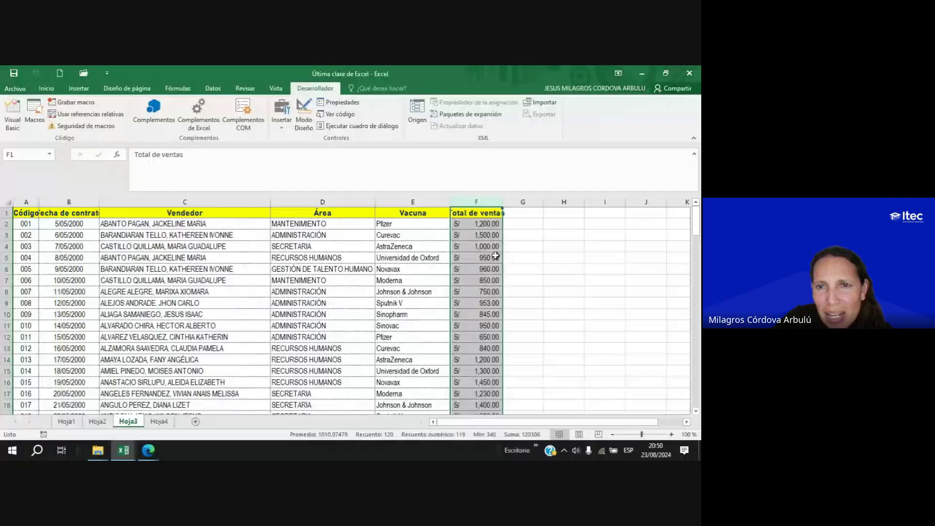
{"action": "left_click", "coordinate": [159, 421]}
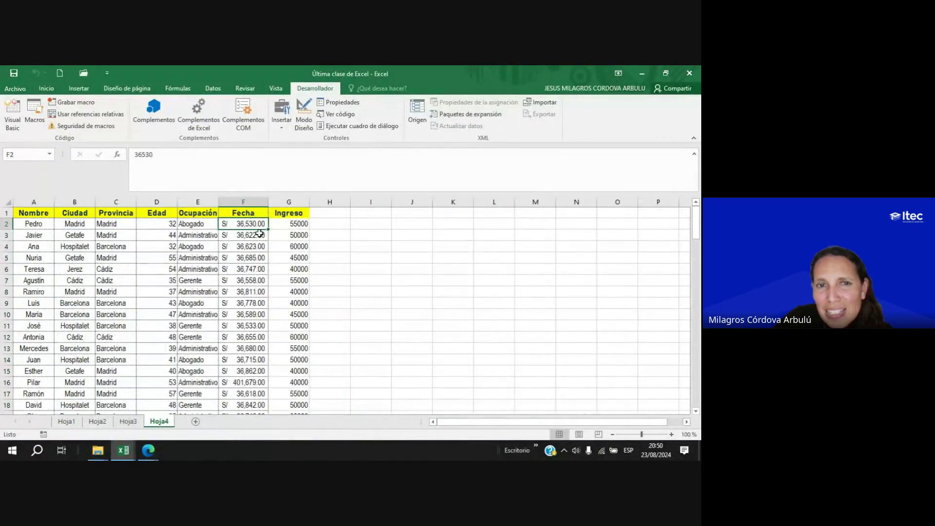
{"action": "key", "text": "Right"}
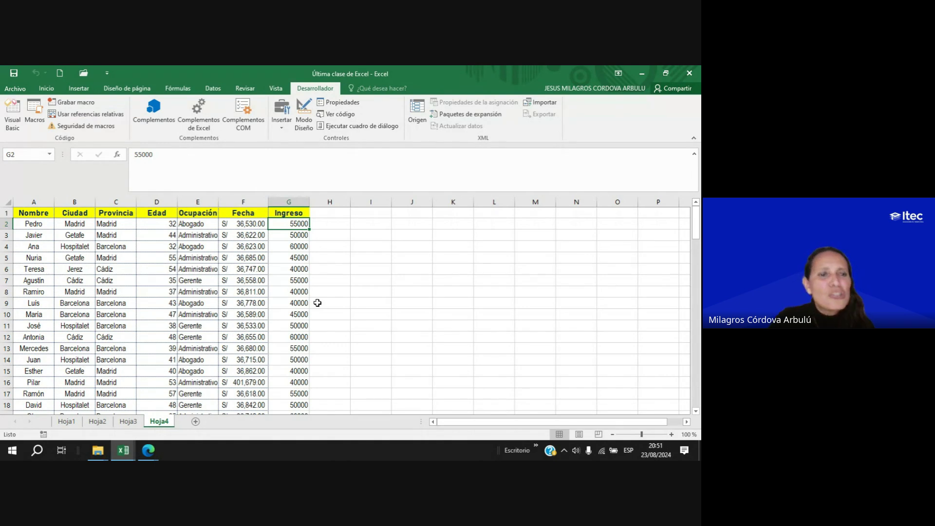
{"action": "left_click", "coordinate": [240, 244]}
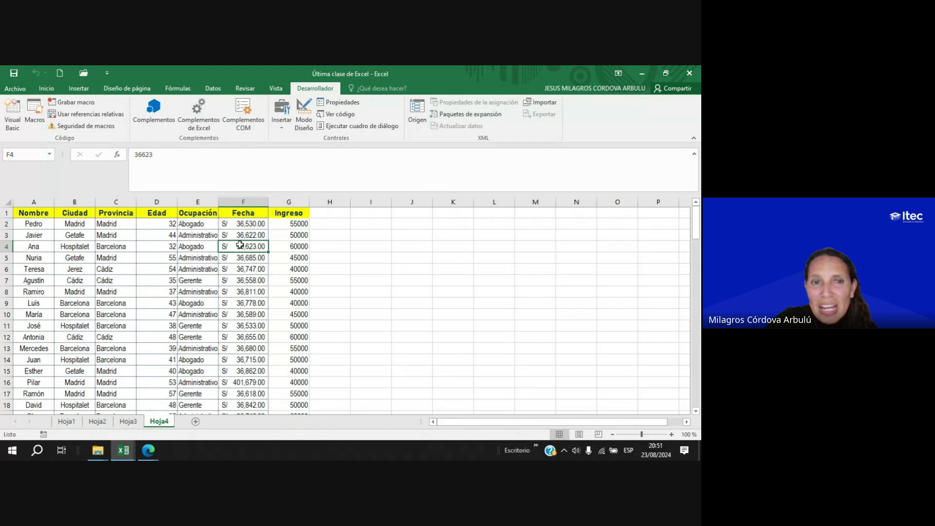
{"action": "left_click", "coordinate": [256, 224]}
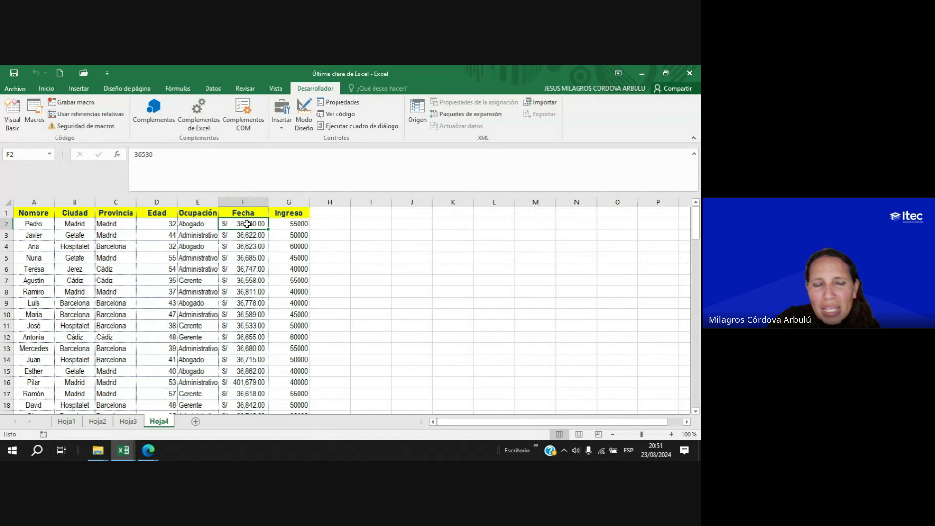
Apply the Fecha corta number format to all the data cells of the Fecha column on Hoja4.
{"action": "key", "text": "ctrl+shift+Down"}
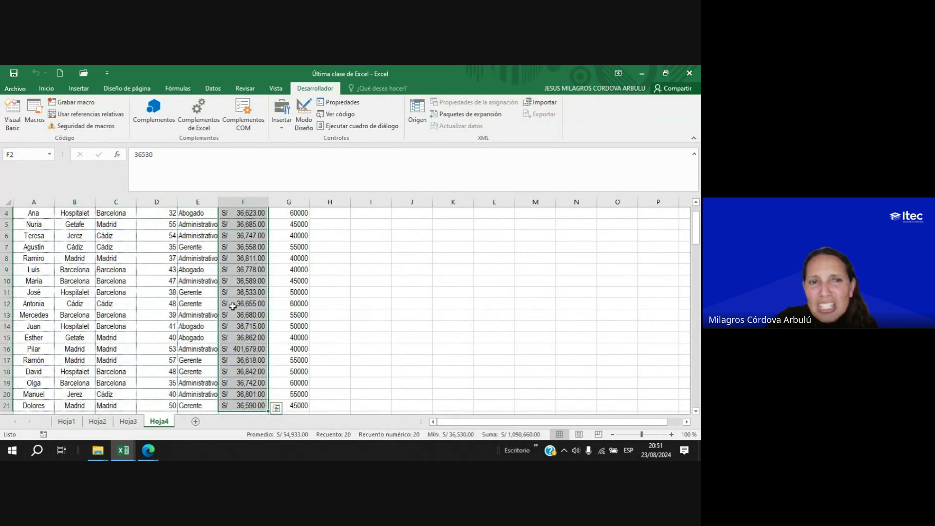
{"action": "scroll", "coordinate": [232, 306], "scroll_direction": "up", "scroll_amount": 1}
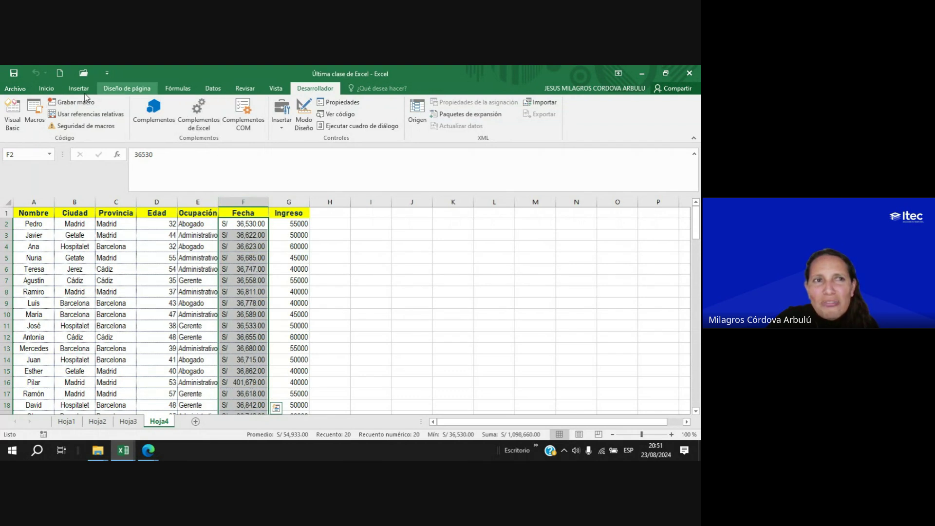
{"action": "left_click", "coordinate": [47, 89]}
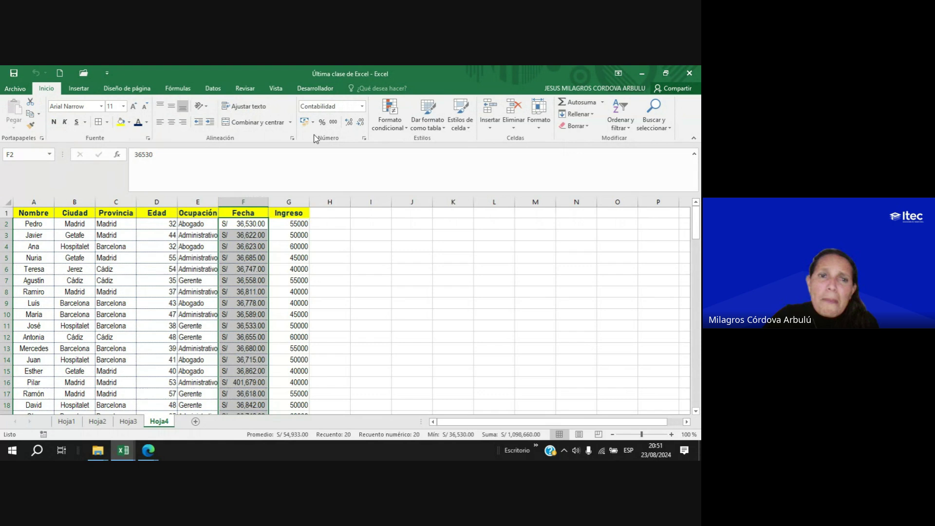
{"action": "left_click", "coordinate": [362, 106]}
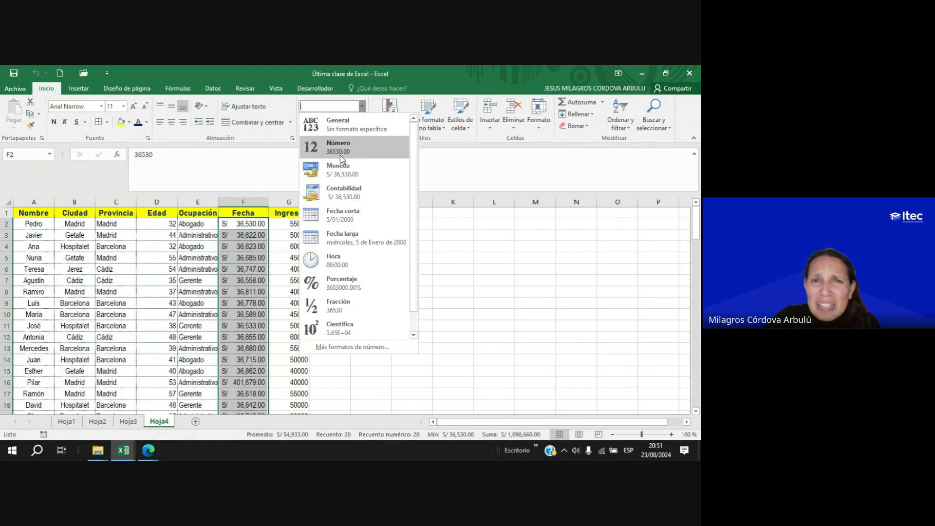
{"action": "left_click", "coordinate": [333, 215]}
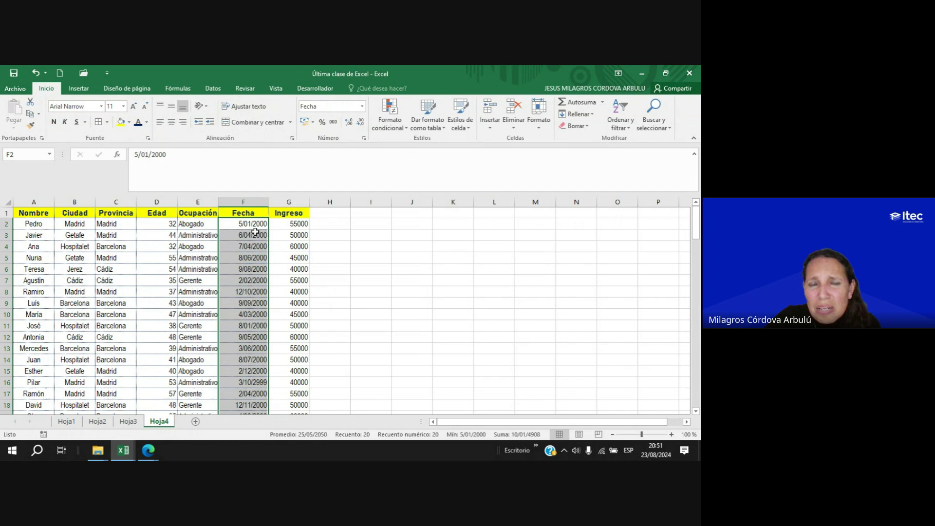
Apply the Contabilidad number format to all the data cells of the Ingreso column on Hoja4.
{"action": "left_click", "coordinate": [295, 224]}
{"action": "key", "text": "ctrl+shift+Down"}
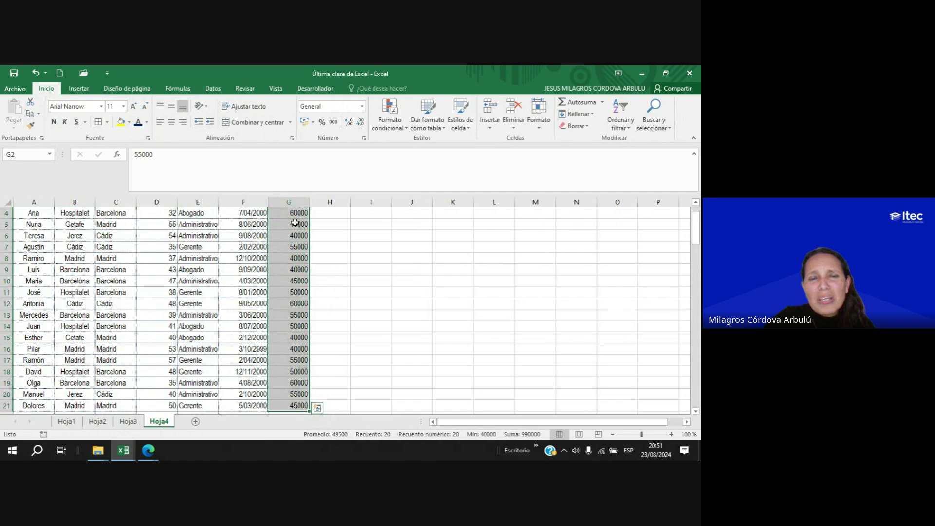
{"action": "left_click", "coordinate": [363, 106]}
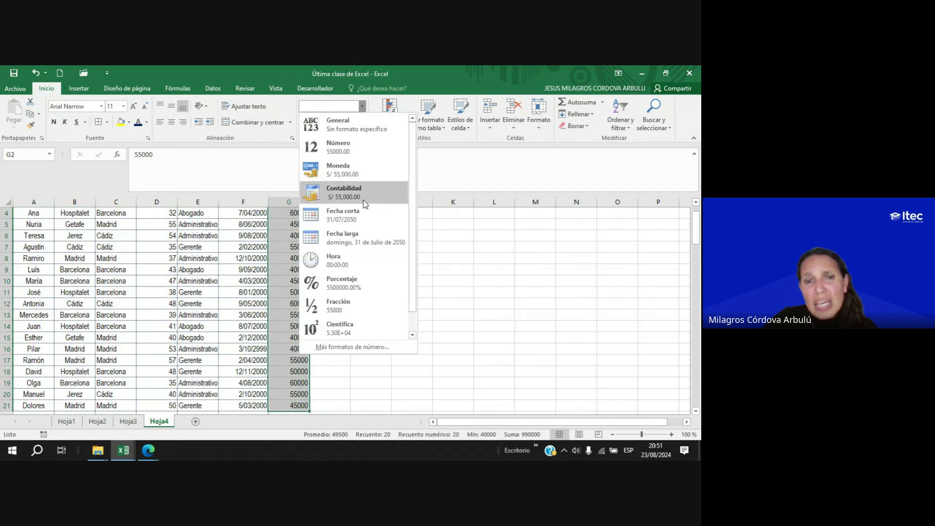
{"action": "left_click", "coordinate": [336, 192]}
{"action": "scroll", "coordinate": [215, 283], "scroll_direction": "up", "scroll_amount": 1}
{"action": "left_click", "coordinate": [223, 269]}
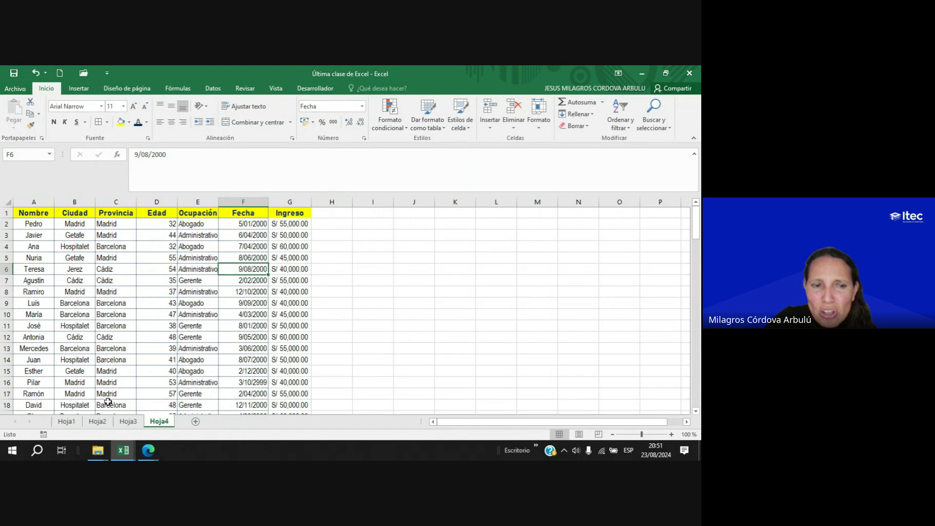
Check Hoja3, switch to the Google Meet call and read through the participants' questions in the chat messages.
{"action": "left_click", "coordinate": [129, 421]}
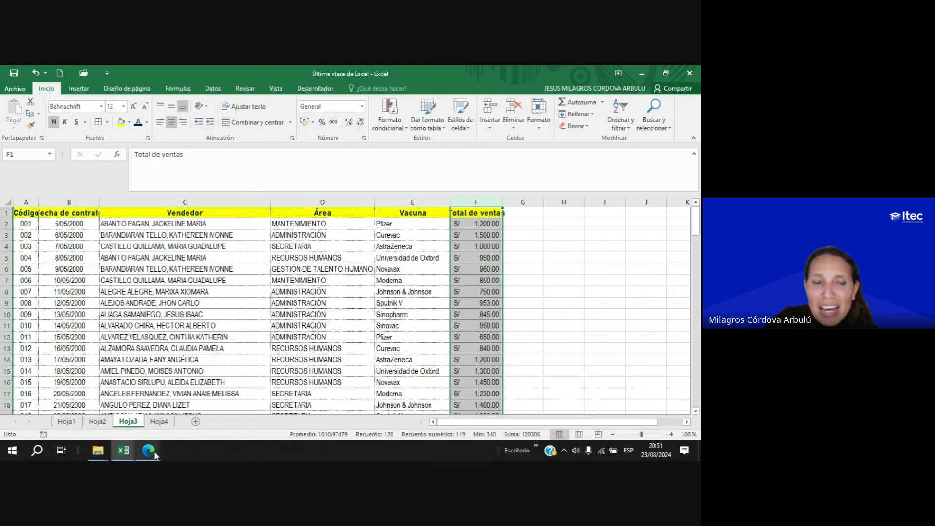
{"action": "mouse_move", "coordinate": [148, 456]}
{"action": "left_click", "coordinate": [122, 406]}
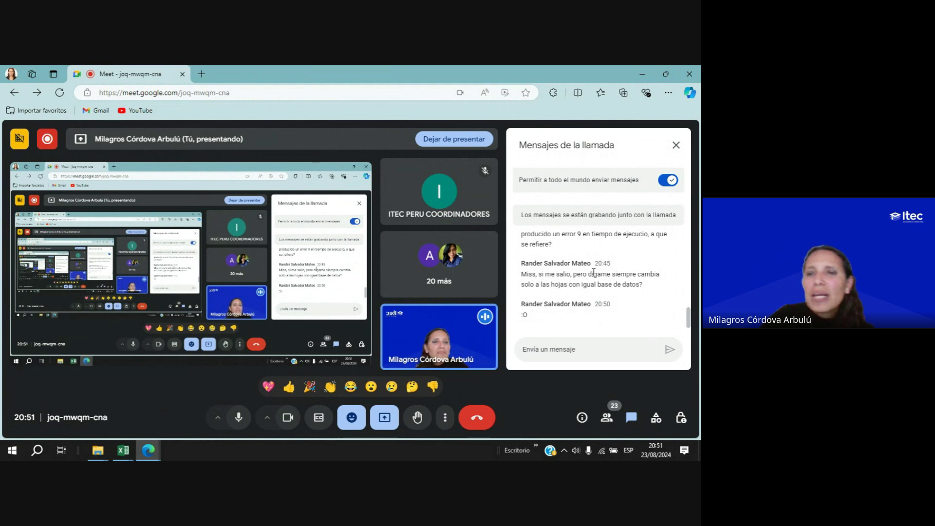
{"action": "scroll", "coordinate": [559, 284], "scroll_direction": "up", "scroll_amount": 2}
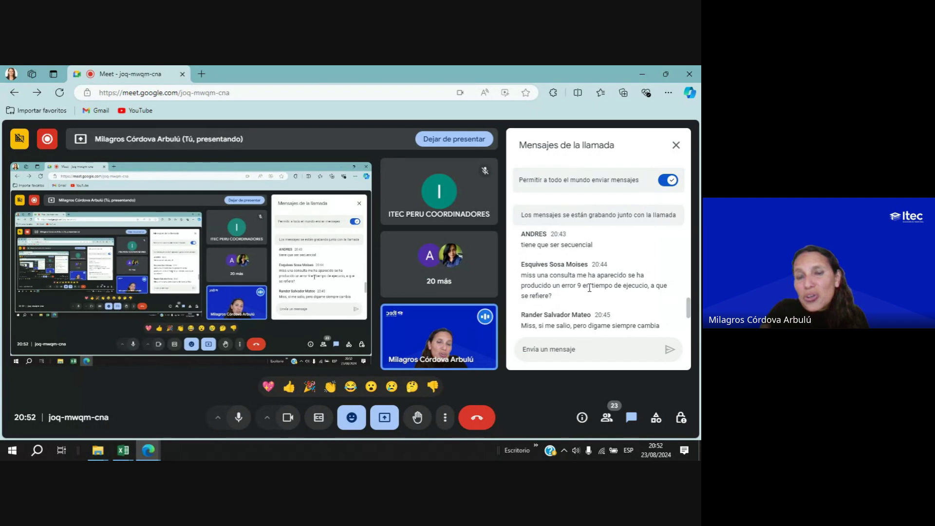
{"action": "scroll", "coordinate": [508, 234], "scroll_direction": "up", "scroll_amount": 1}
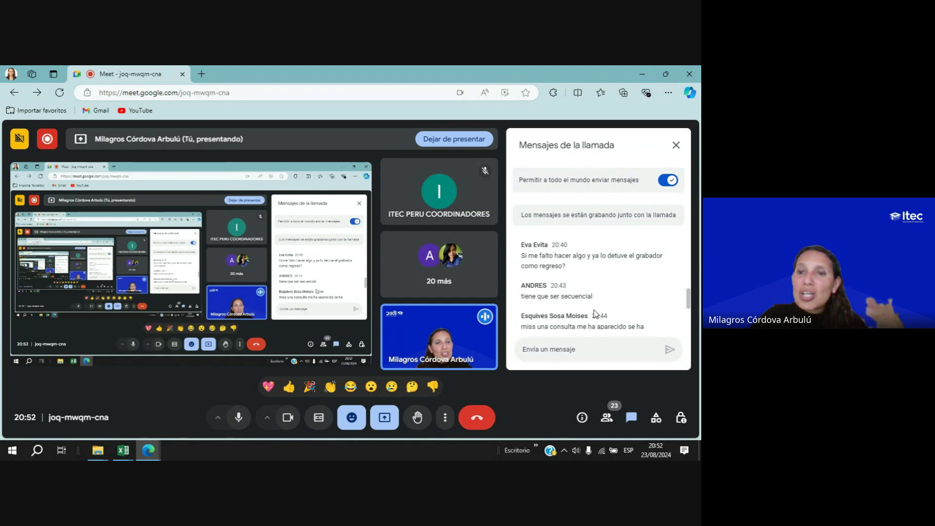
{"action": "scroll", "coordinate": [597, 312], "scroll_direction": "down", "scroll_amount": 2}
{"action": "scroll", "coordinate": [618, 324], "scroll_direction": "down", "scroll_amount": 2}
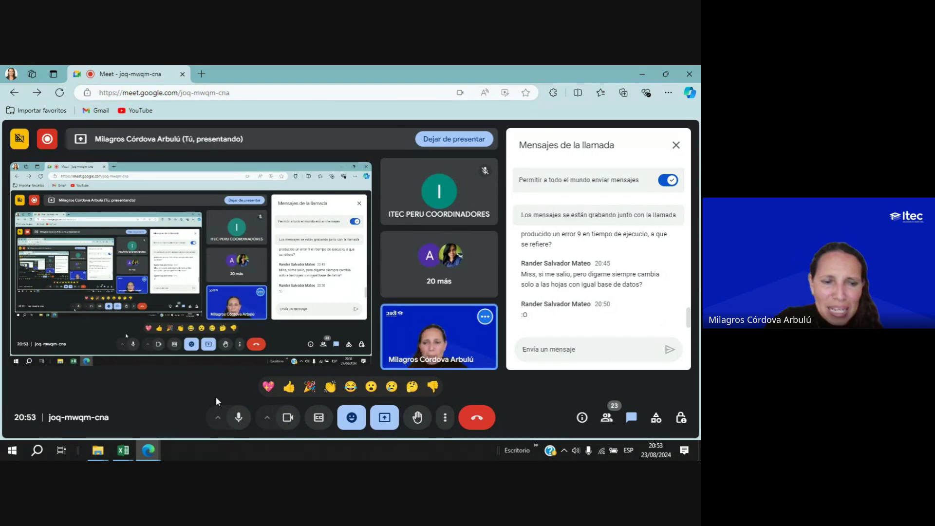
Switch back to the Última clase de Excel workbook and clear only the formats from the whole table on Hoja4.
{"action": "left_click", "coordinate": [124, 450]}
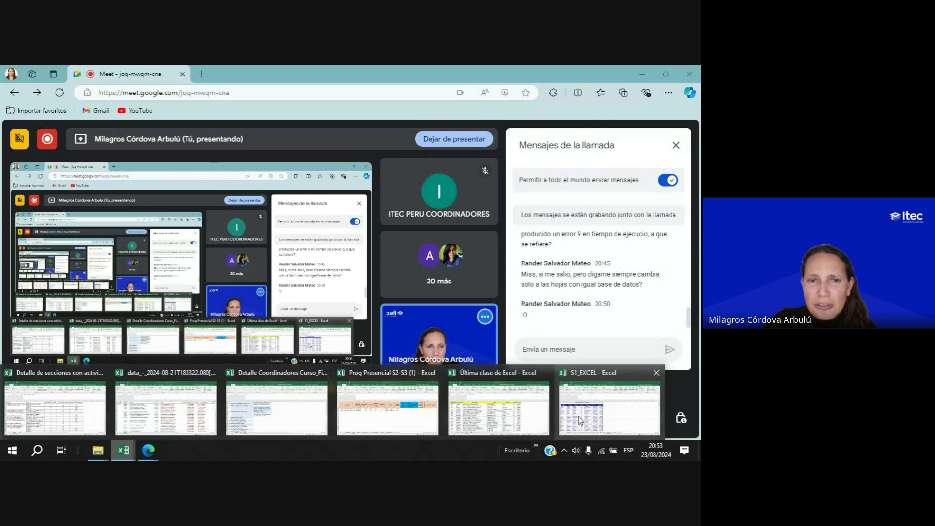
{"action": "left_click", "coordinate": [499, 408]}
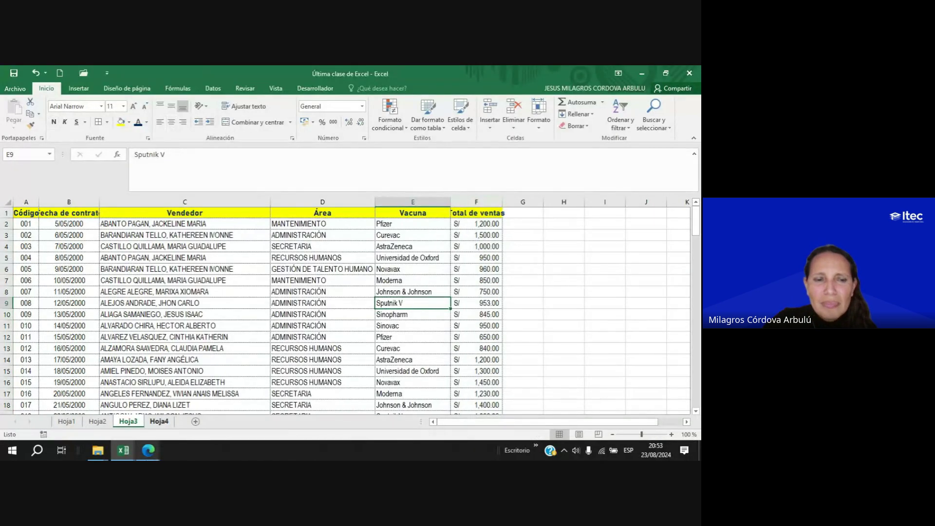
{"action": "left_click", "coordinate": [158, 421]}
{"action": "left_click", "coordinate": [170, 271]}
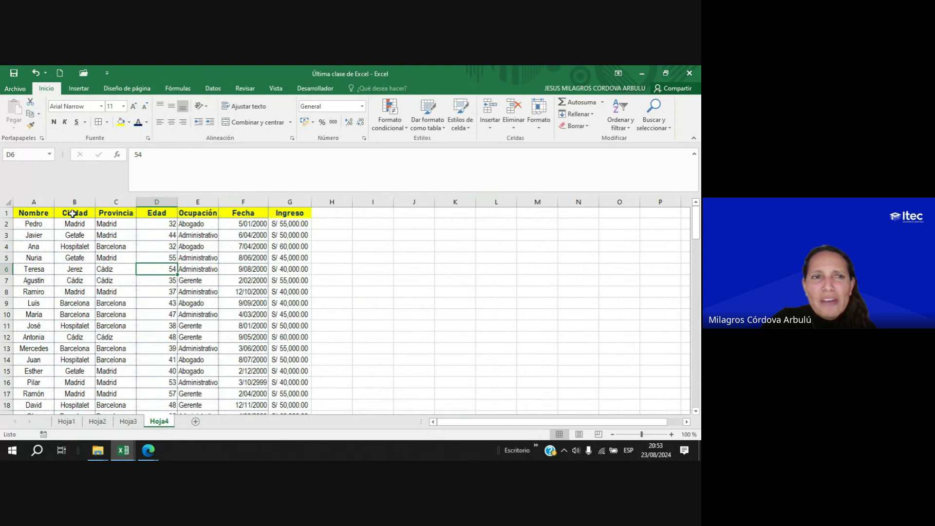
{"action": "left_click", "coordinate": [41, 212]}
{"action": "key", "text": "ctrl+shift+End"}
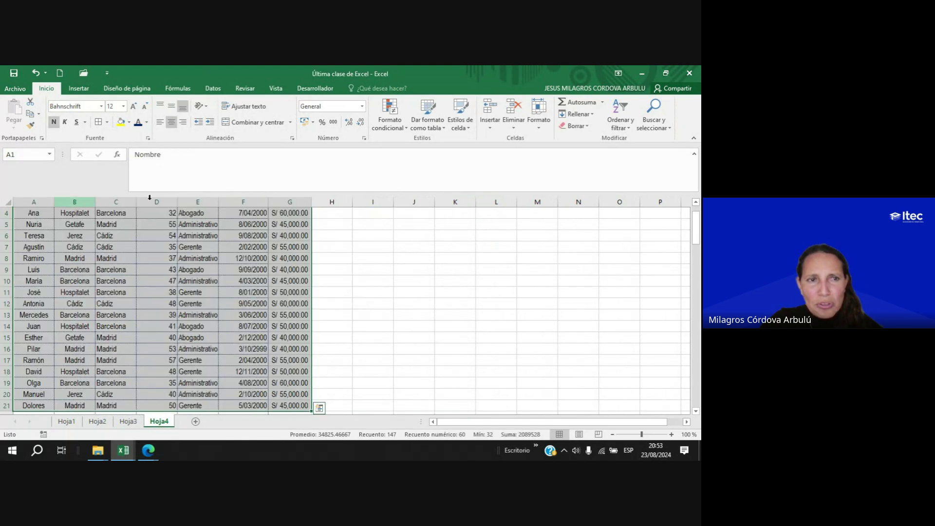
{"action": "scroll", "coordinate": [290, 243], "scroll_direction": "up", "scroll_amount": 1}
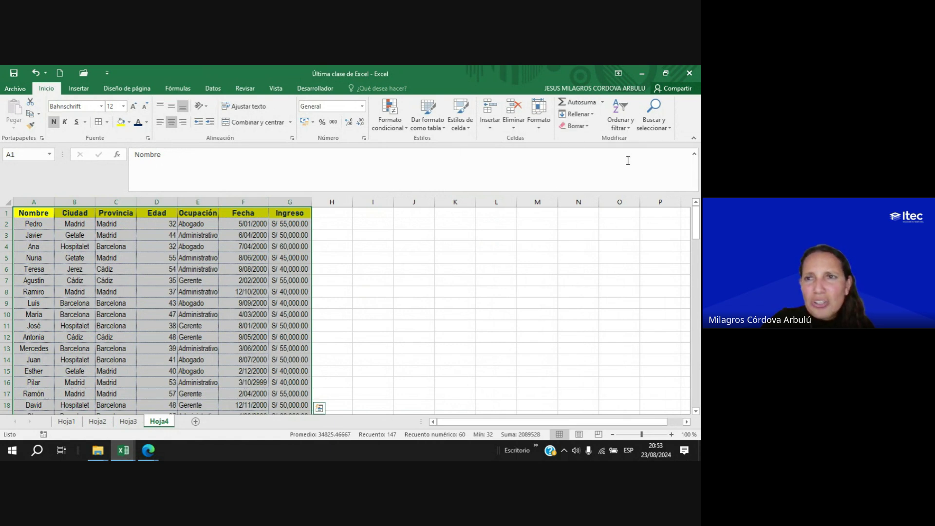
{"action": "left_click", "coordinate": [588, 126]}
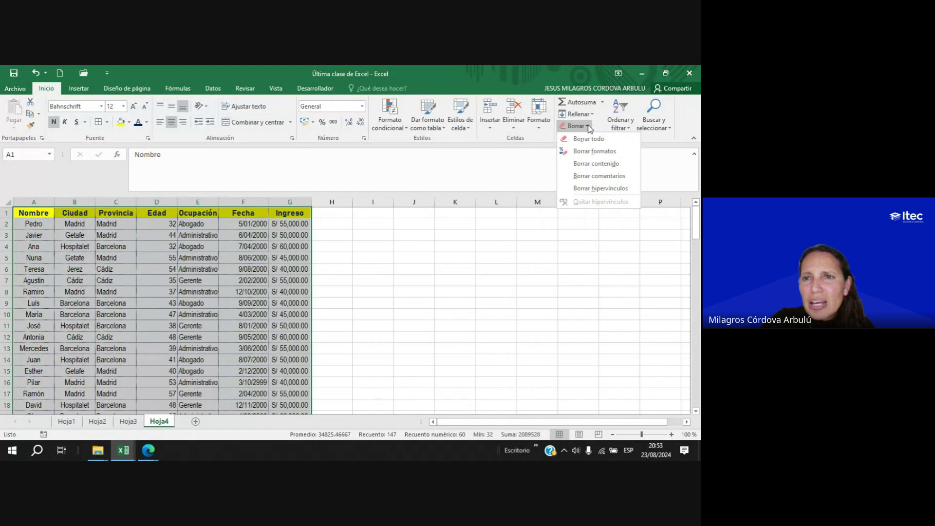
{"action": "left_click", "coordinate": [594, 151]}
{"action": "left_click", "coordinate": [197, 275]}
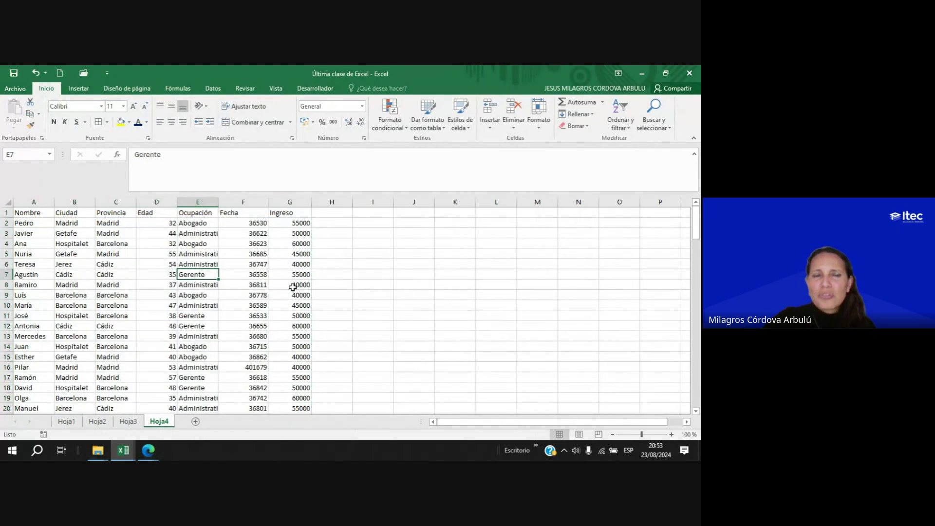
Autofit the width of the Ocupación column to its contents and check the table down to its last rows.
{"action": "double_click", "coordinate": [218, 202]}
{"action": "left_click", "coordinate": [138, 333]}
{"action": "scroll", "coordinate": [213, 283], "scroll_direction": "down", "scroll_amount": 1}
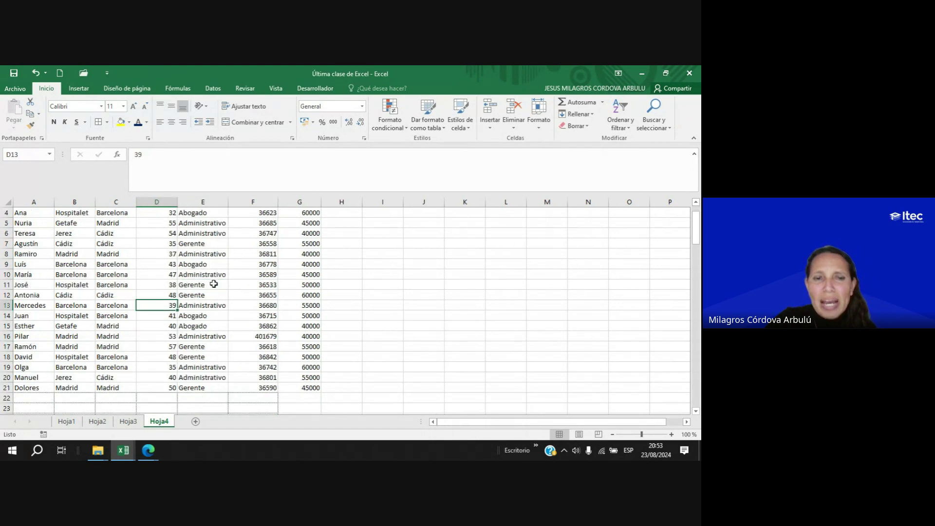
{"action": "scroll", "coordinate": [214, 283], "scroll_direction": "up", "scroll_amount": 1}
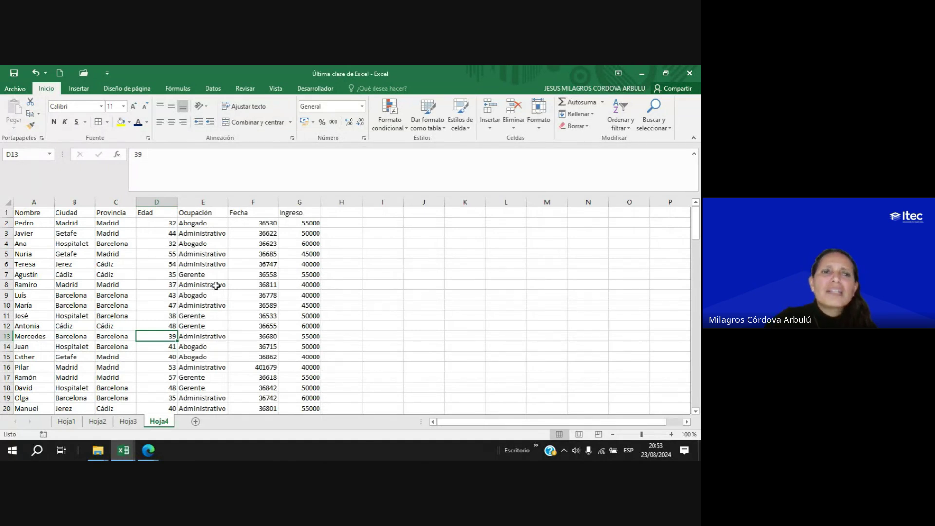
{"action": "left_click", "coordinate": [216, 286]}
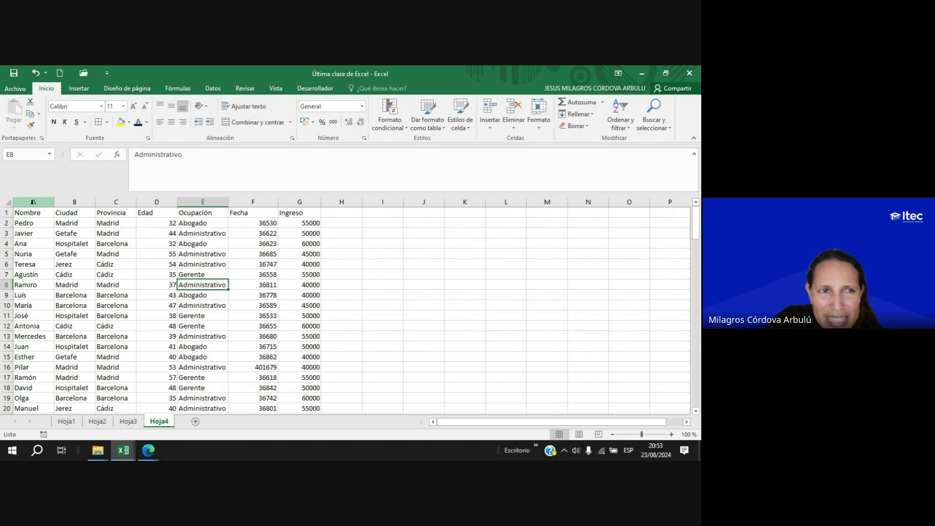
{"action": "left_click_drag", "start_coordinate": [48, 213], "coordinate": [307, 367]}
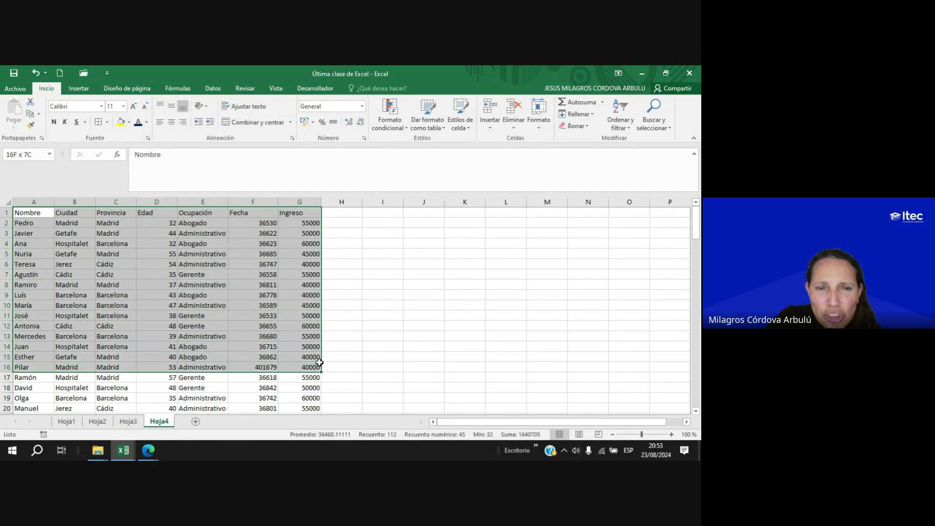
{"action": "left_click", "coordinate": [203, 346]}
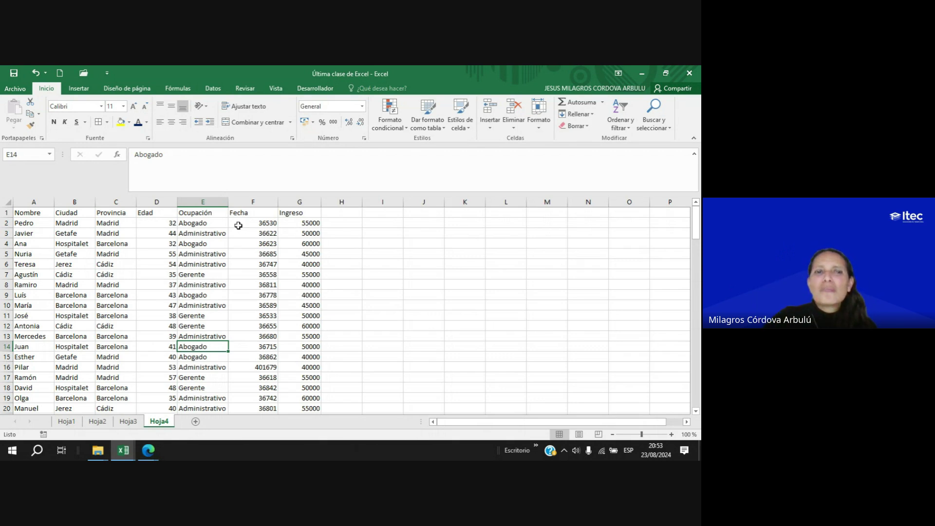
{"action": "left_click", "coordinate": [173, 245]}
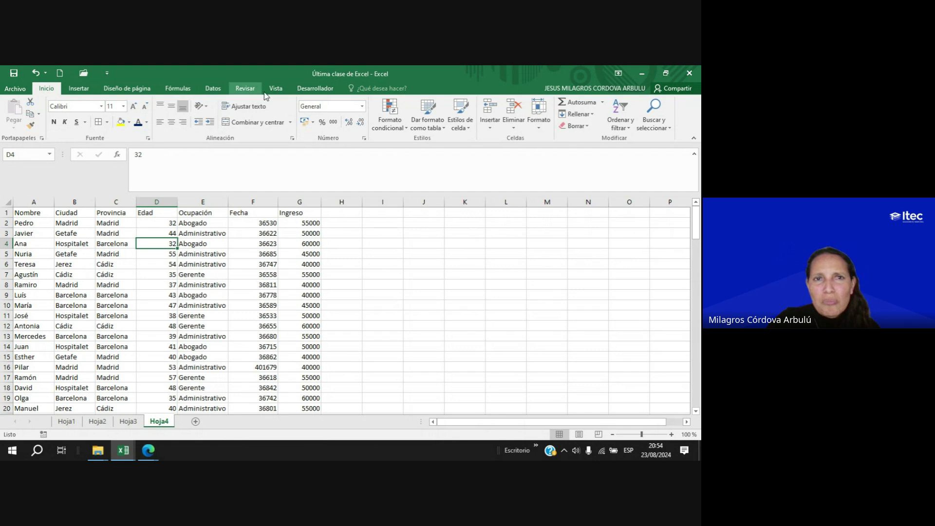
Set up the recording of a new macro and name it Ingresos.
{"action": "left_click", "coordinate": [316, 92]}
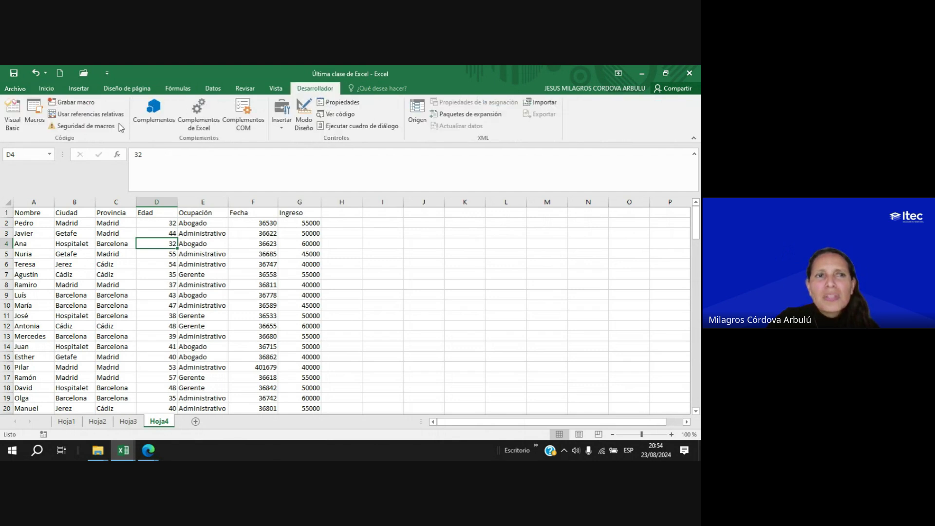
{"action": "left_click", "coordinate": [80, 104]}
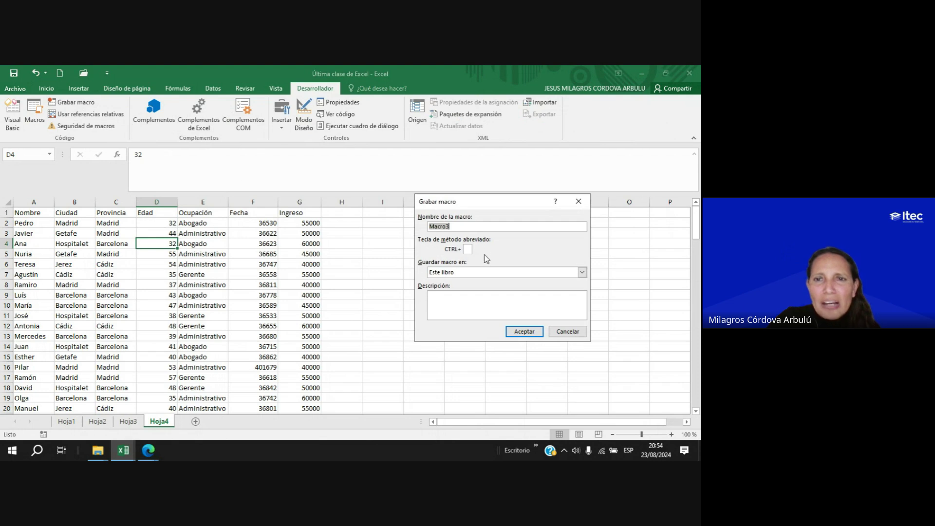
{"action": "key", "text": "BackSpace"}
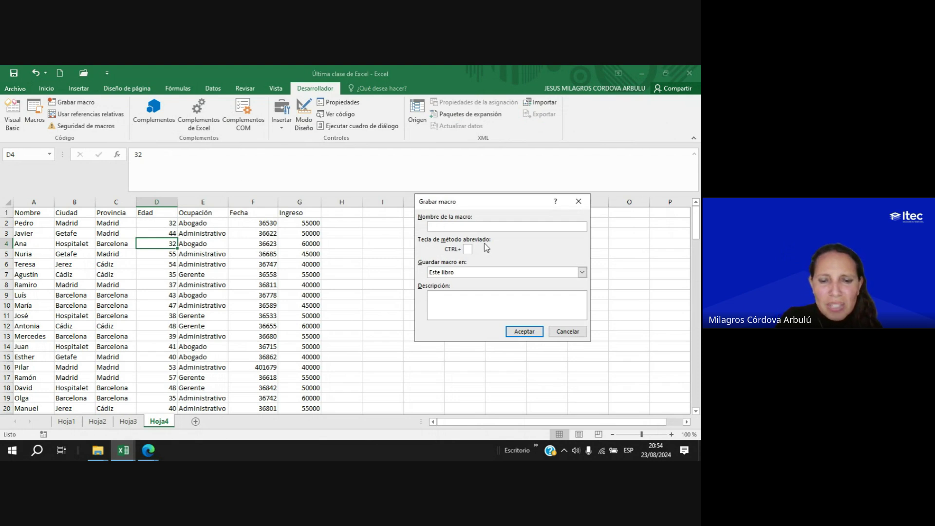
{"action": "type", "text": "Ingresos"}
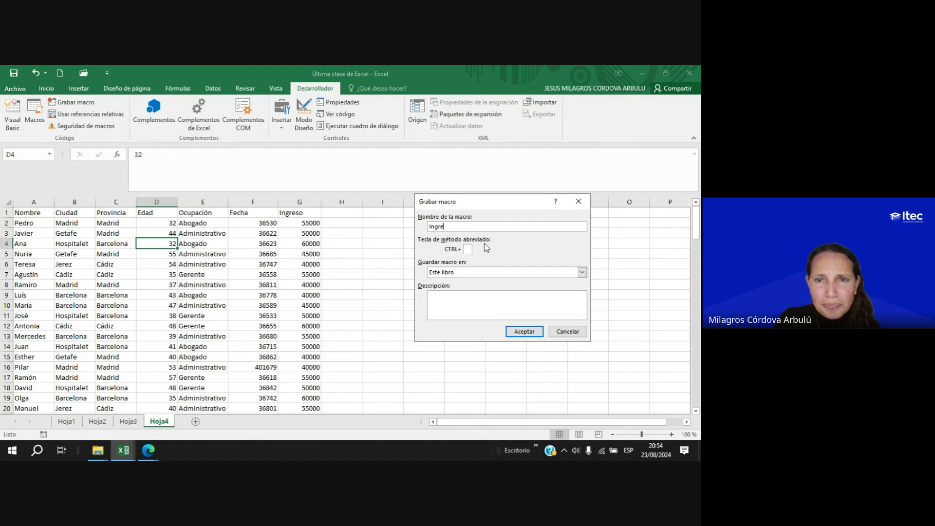
{"action": "key", "text": "BackSpace"}
{"action": "key", "text": "BackSpace"}
{"action": "key", "text": "BackSpace"}
{"action": "type", "text": "sos"}
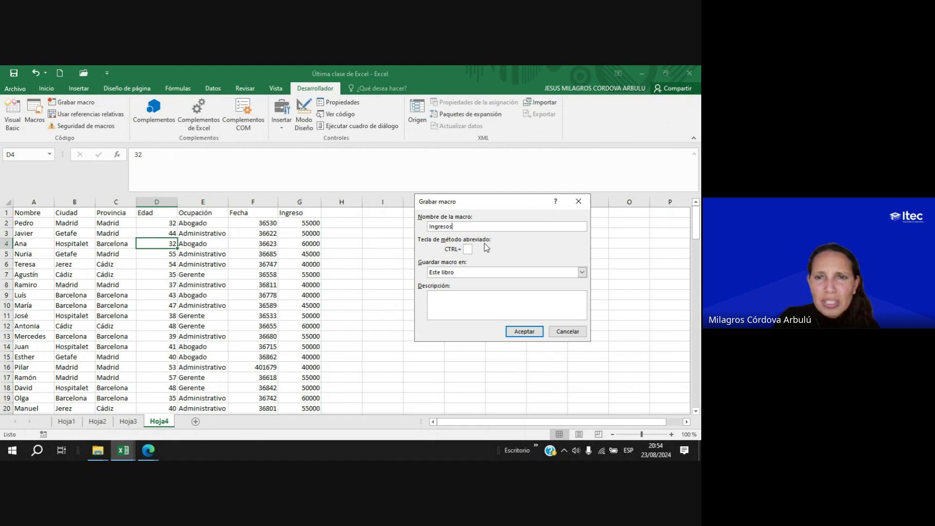
Describe the macro as "Esta macro me devuelve la data ordenada de mayor a menor por el campo Ingresos." and start recording.
{"action": "left_click", "coordinate": [464, 308]}
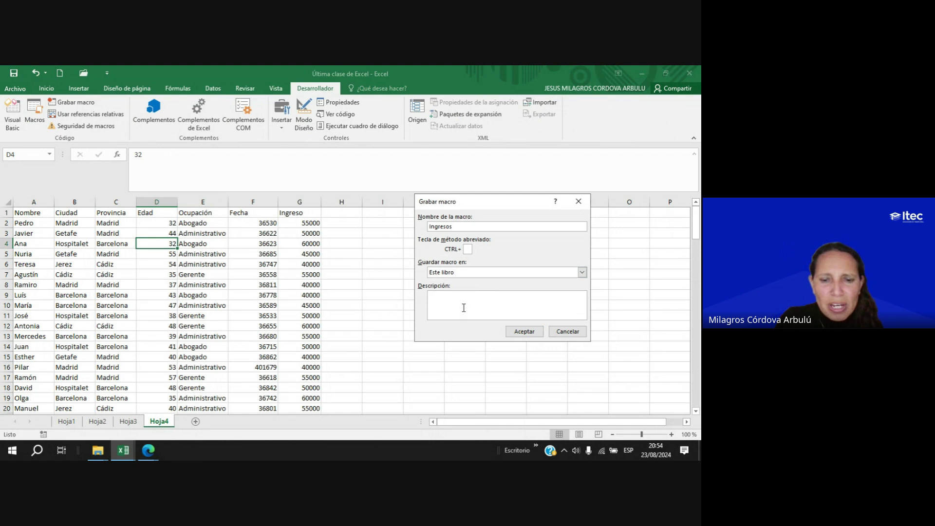
{"action": "type", "text": "Esta macro me "}
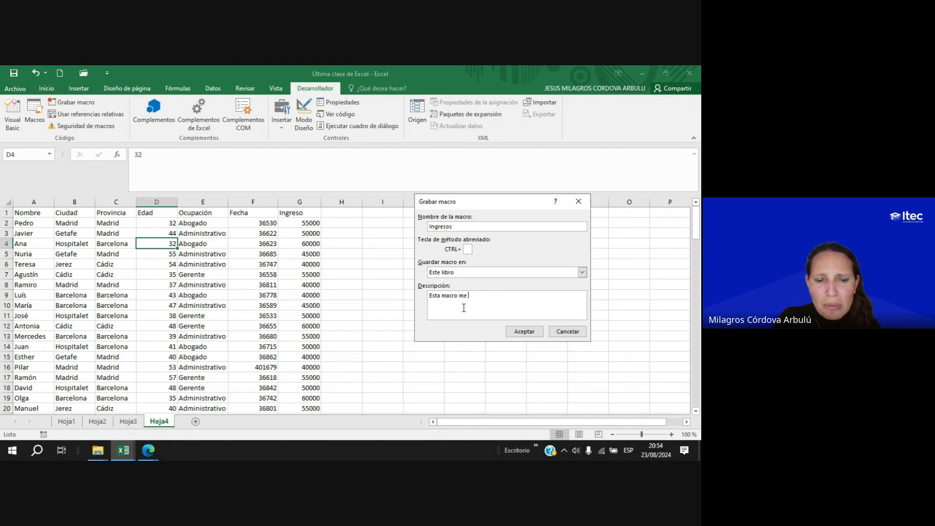
{"action": "type", "text": "devuelve"}
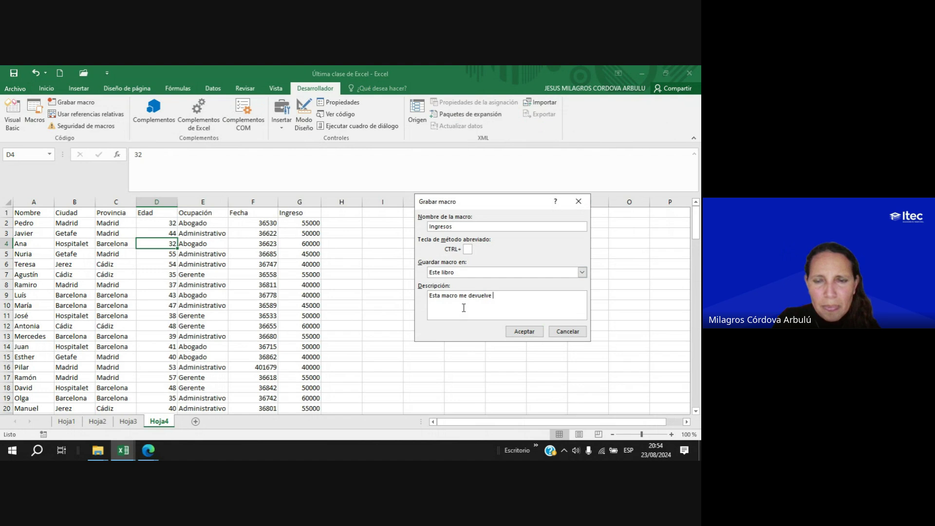
{"action": "type", "text": " la data or"}
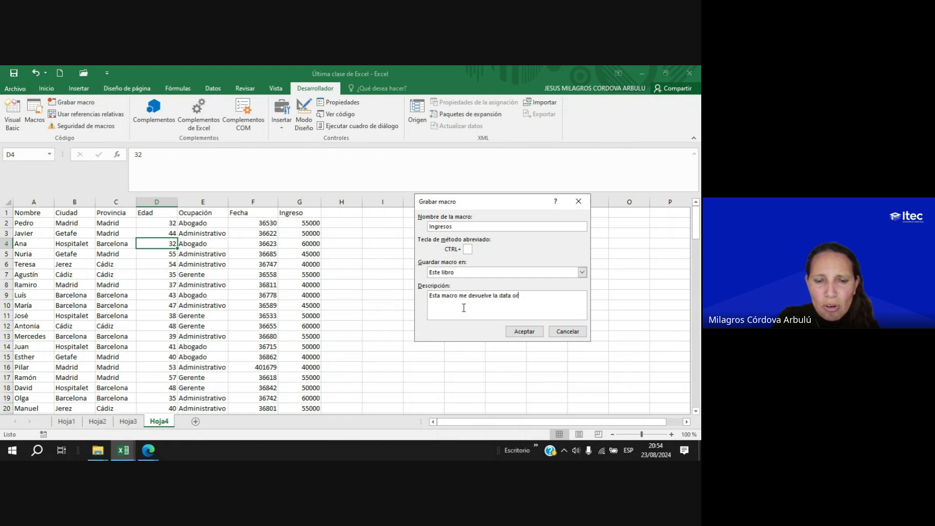
{"action": "type", "text": "denada de mayo"}
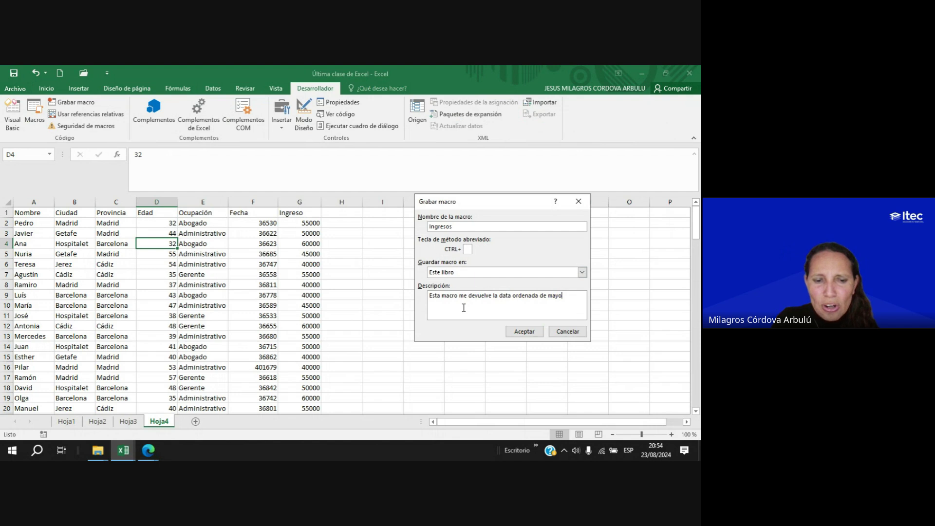
{"action": "type", "text": "r a menor p"}
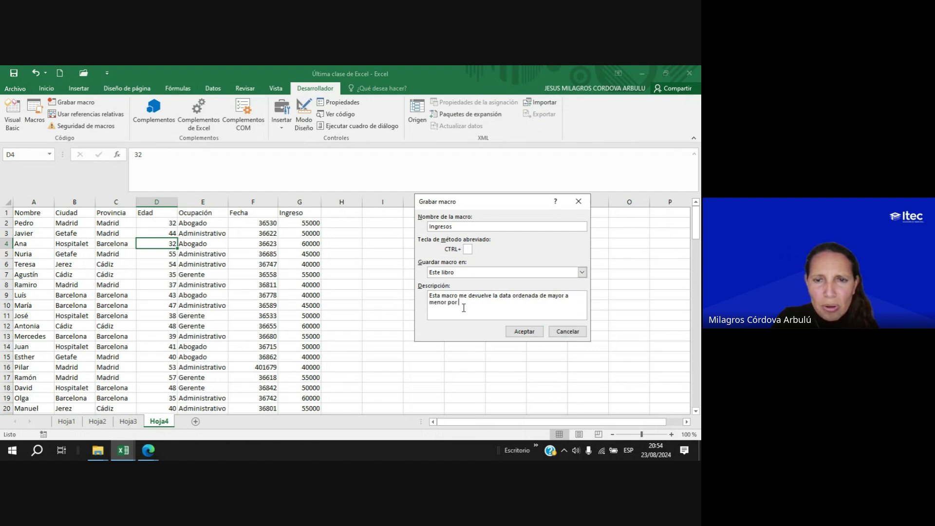
{"action": "type", "text": "or el campo Ingresos."}
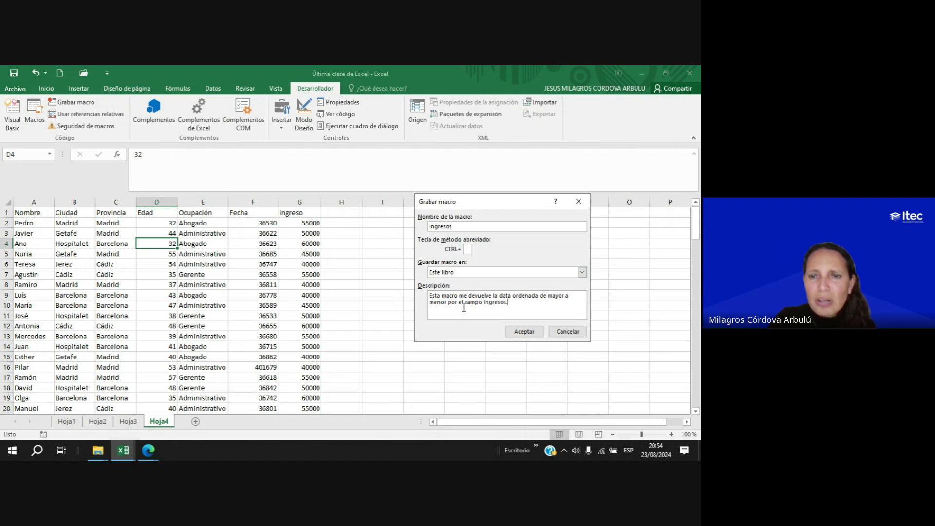
{"action": "left_click", "coordinate": [525, 333]}
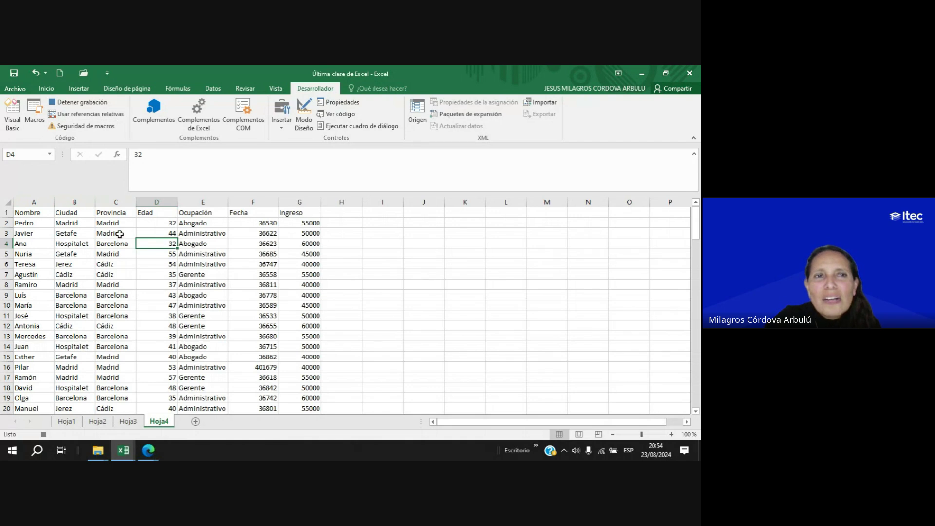
Record sorting the Hoja4 table by Ingreso values with De mayor a menor, and stop the macro recording.
{"action": "left_click", "coordinate": [213, 88]}
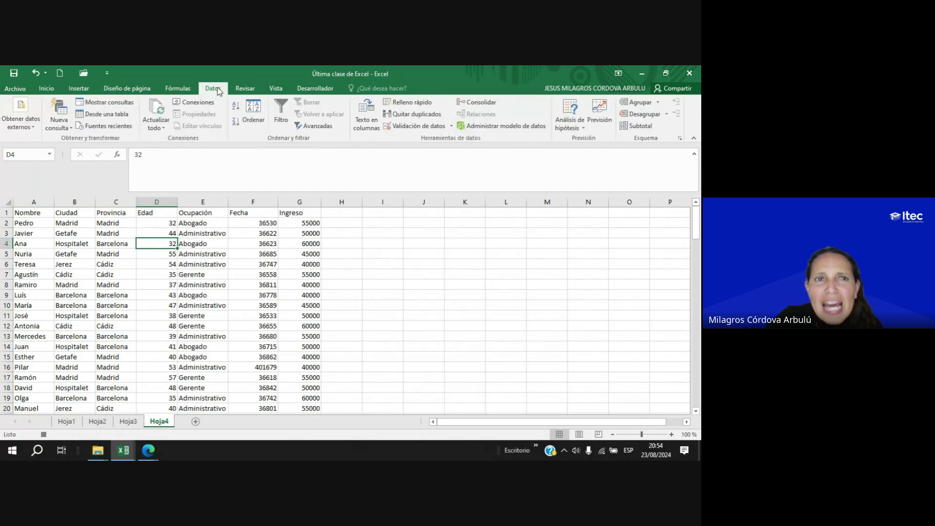
{"action": "left_click", "coordinate": [281, 108]}
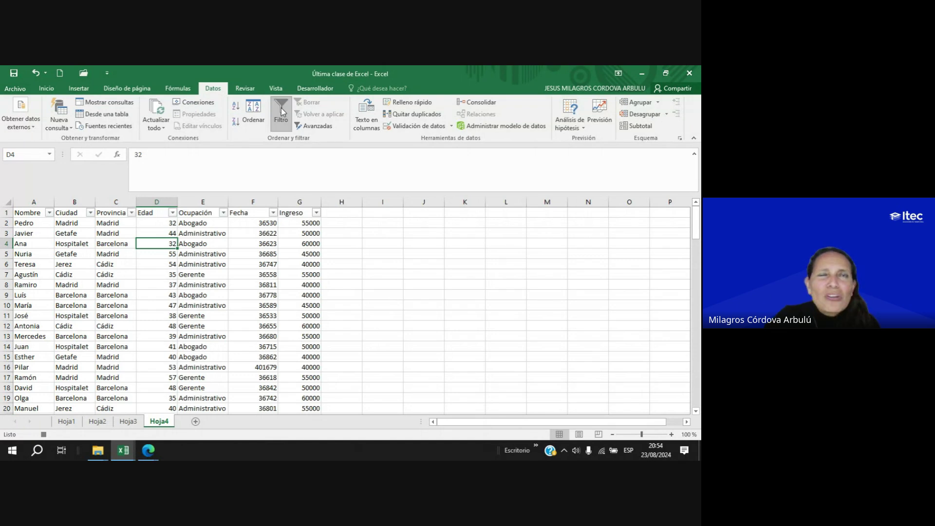
{"action": "left_click", "coordinate": [282, 109]}
{"action": "left_click", "coordinate": [253, 113]}
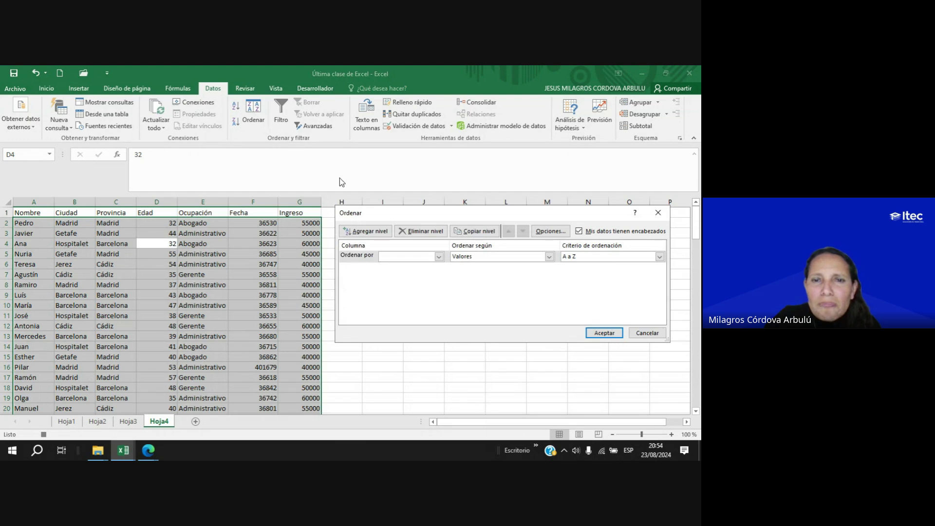
{"action": "left_click", "coordinate": [406, 257]}
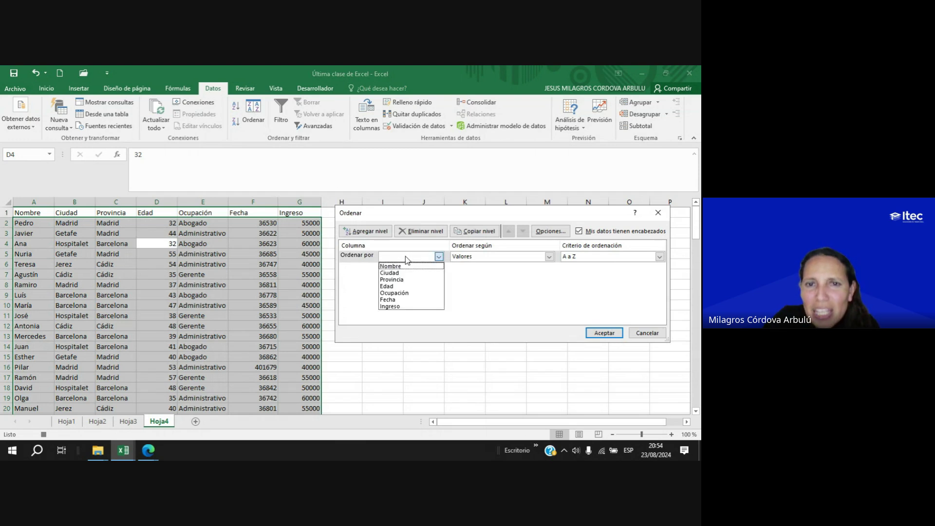
{"action": "left_click", "coordinate": [412, 306]}
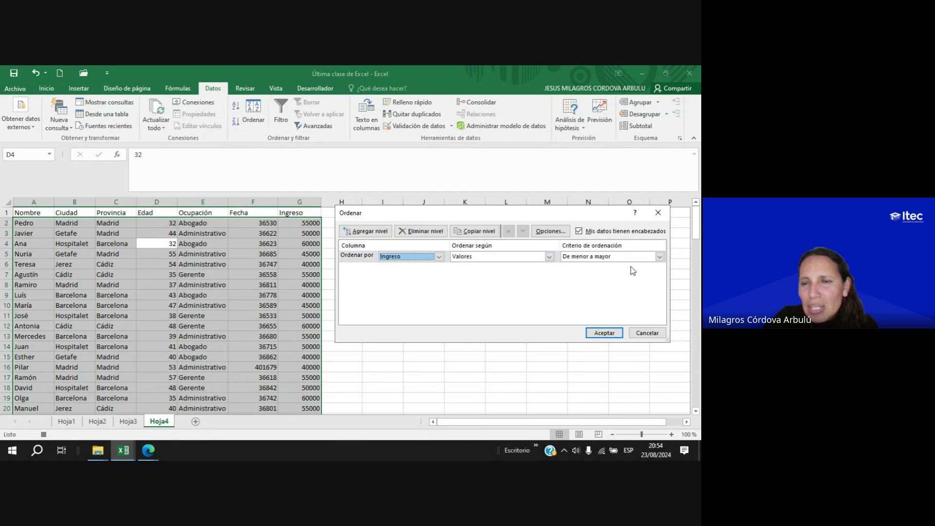
{"action": "left_click", "coordinate": [660, 256]}
{"action": "left_click", "coordinate": [606, 274]}
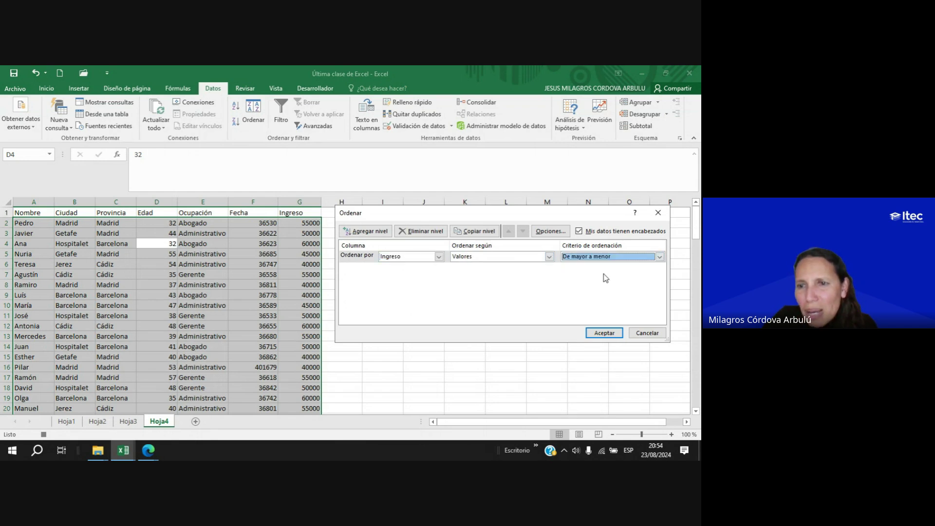
{"action": "left_click", "coordinate": [604, 333]}
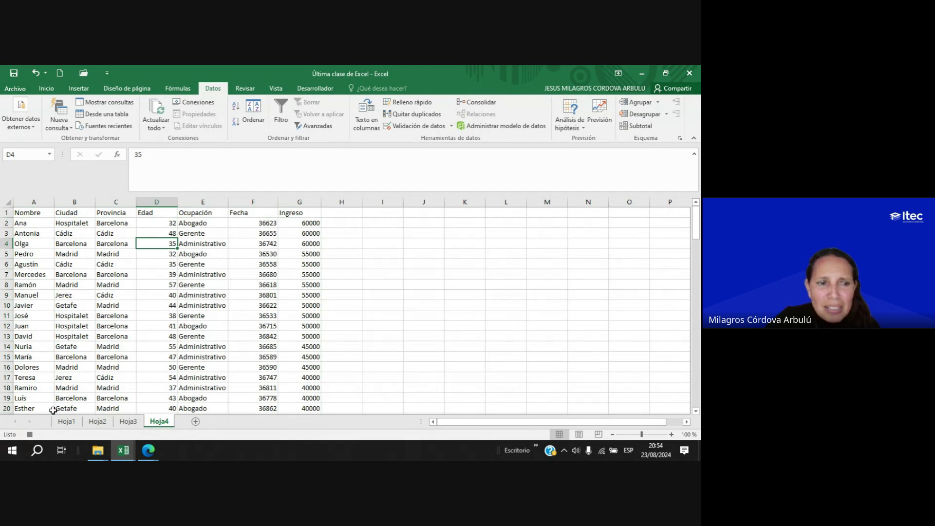
{"action": "left_click", "coordinate": [29, 434]}
Sort the Hoja4 table by Nombre in Z a A order to undo the income ordering.
{"action": "left_click", "coordinate": [231, 282]}
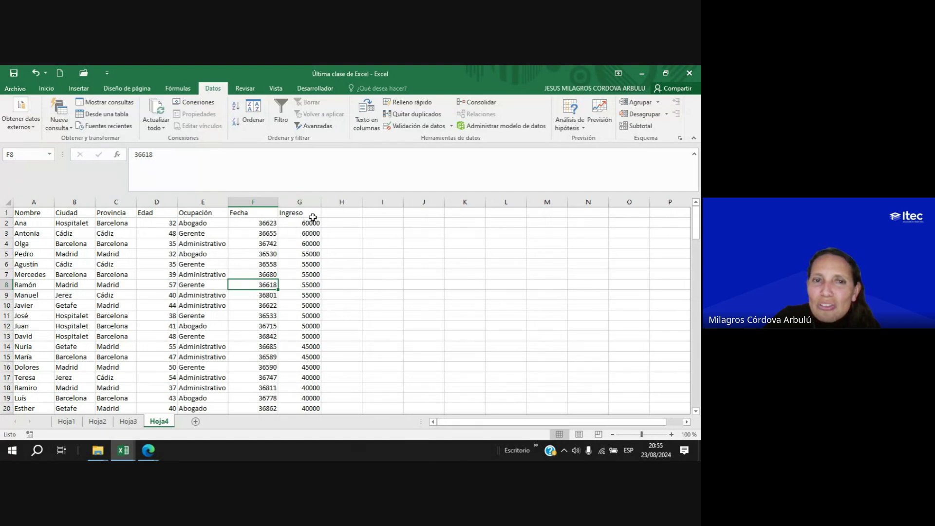
{"action": "left_click", "coordinate": [299, 242]}
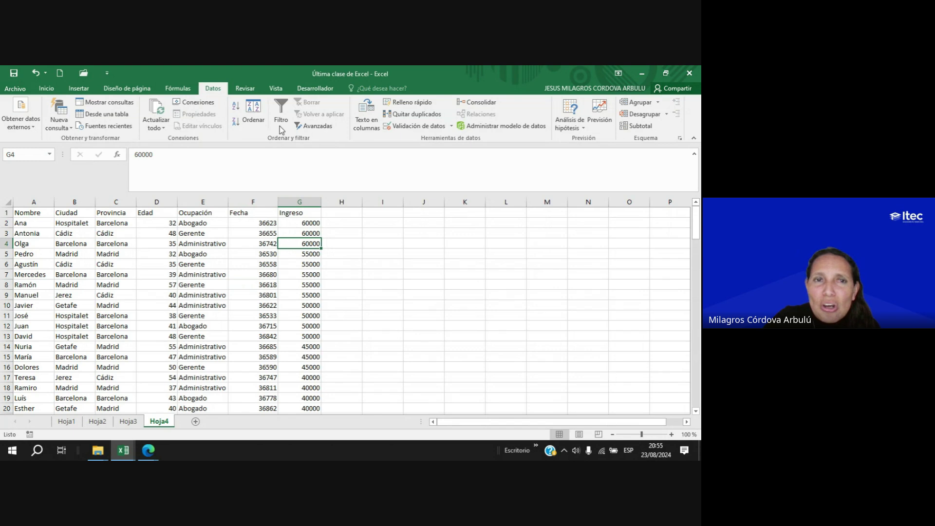
{"action": "left_click", "coordinate": [259, 125]}
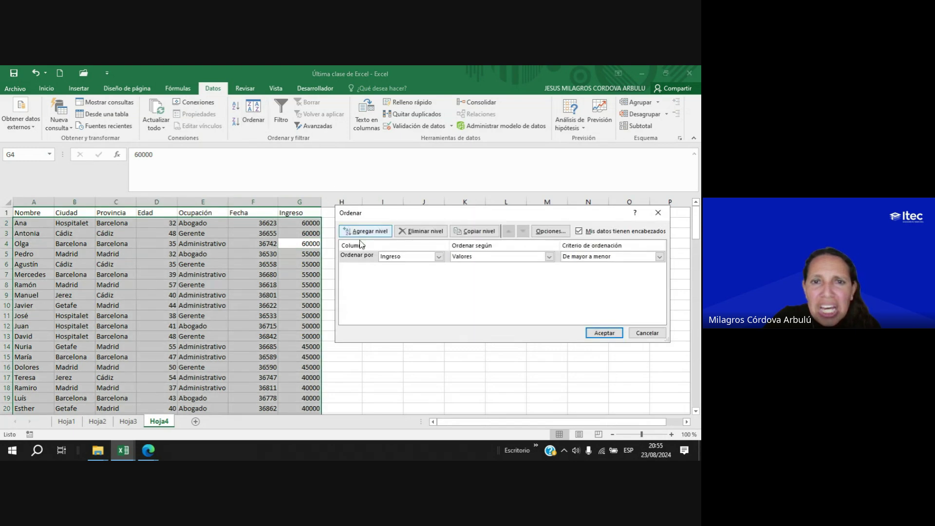
{"action": "left_click", "coordinate": [413, 256]}
{"action": "left_click", "coordinate": [397, 267]}
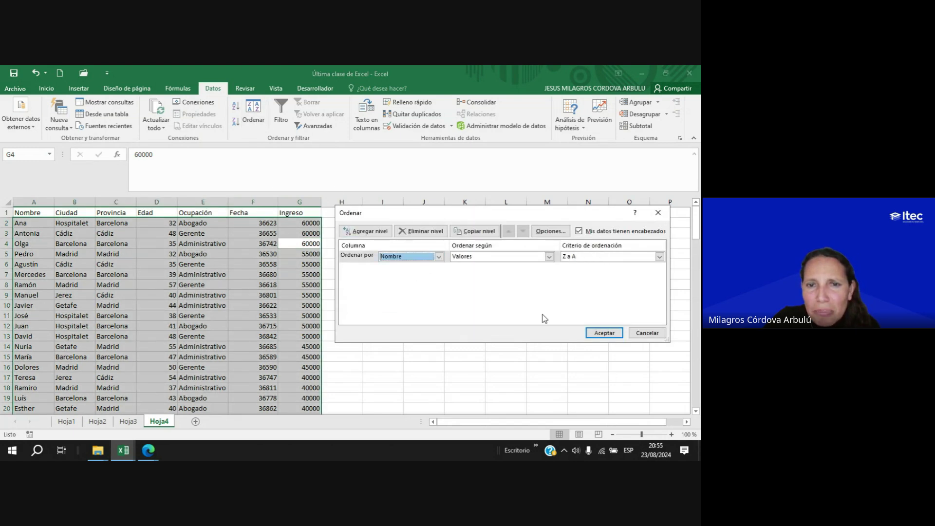
{"action": "left_click", "coordinate": [604, 333]}
Run the Ingresos macro on the Hoja4 table and check the order of the Ingreso column.
{"action": "left_click", "coordinate": [157, 234]}
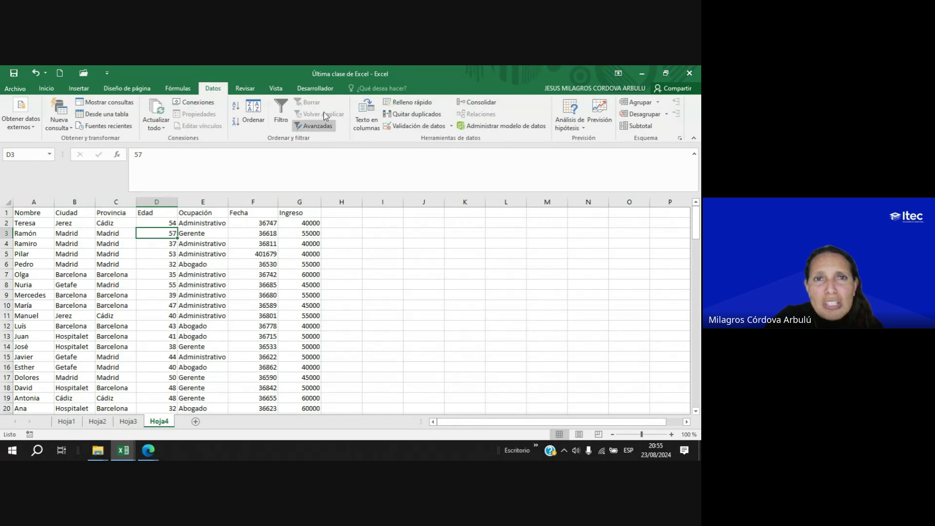
{"action": "left_click", "coordinate": [315, 88]}
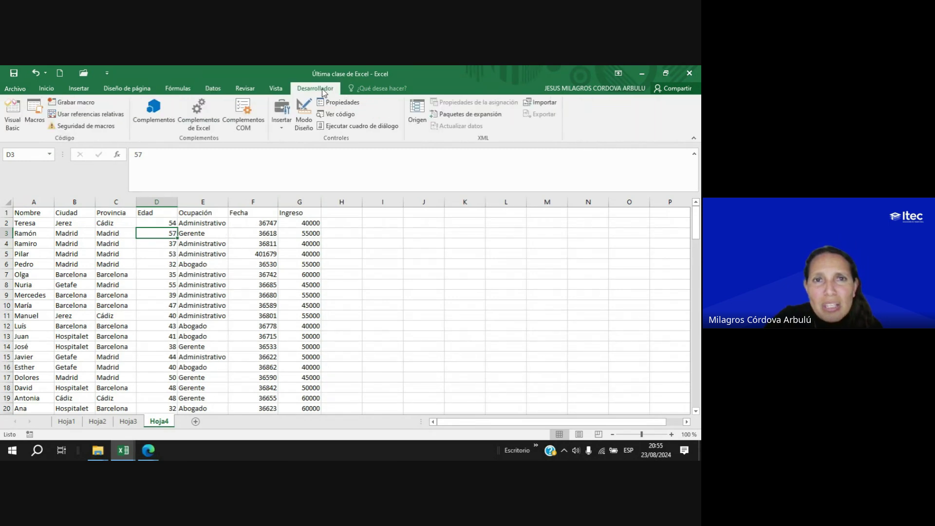
{"action": "left_click", "coordinate": [35, 121]}
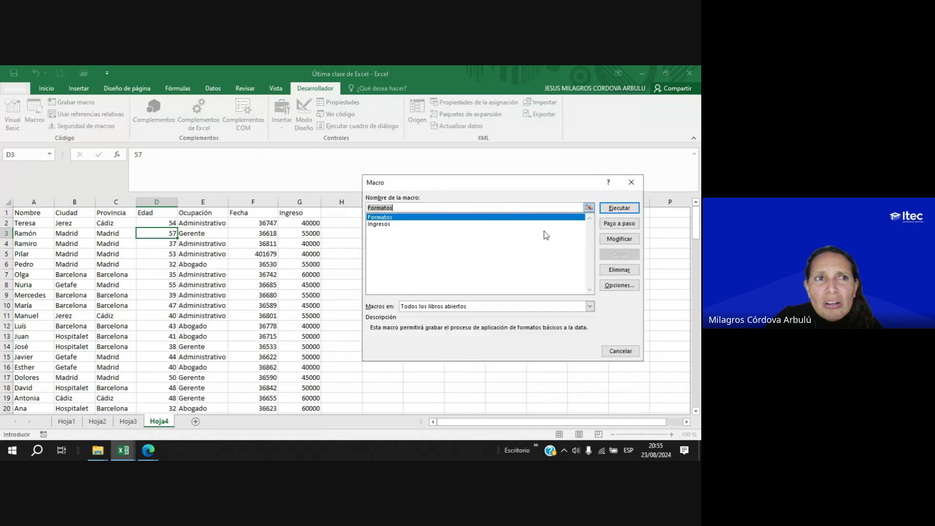
{"action": "left_click", "coordinate": [380, 225]}
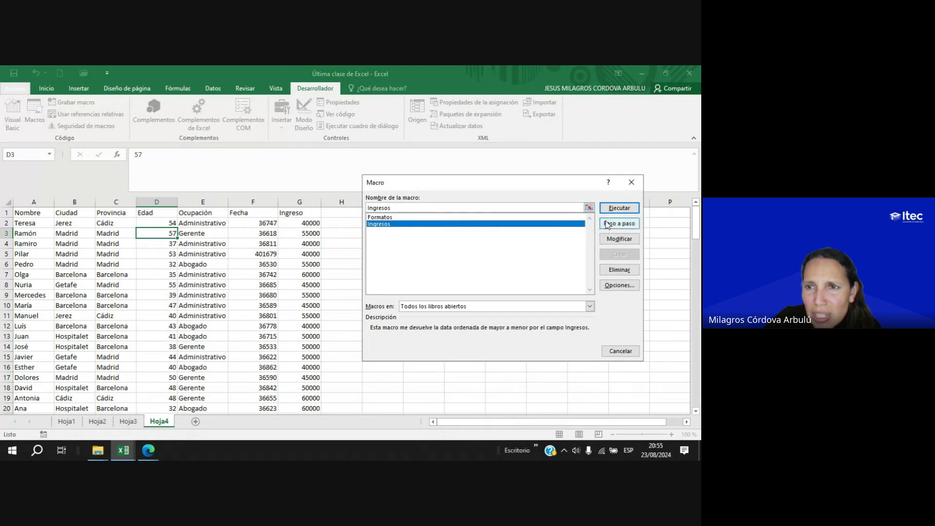
{"action": "left_click", "coordinate": [619, 208]}
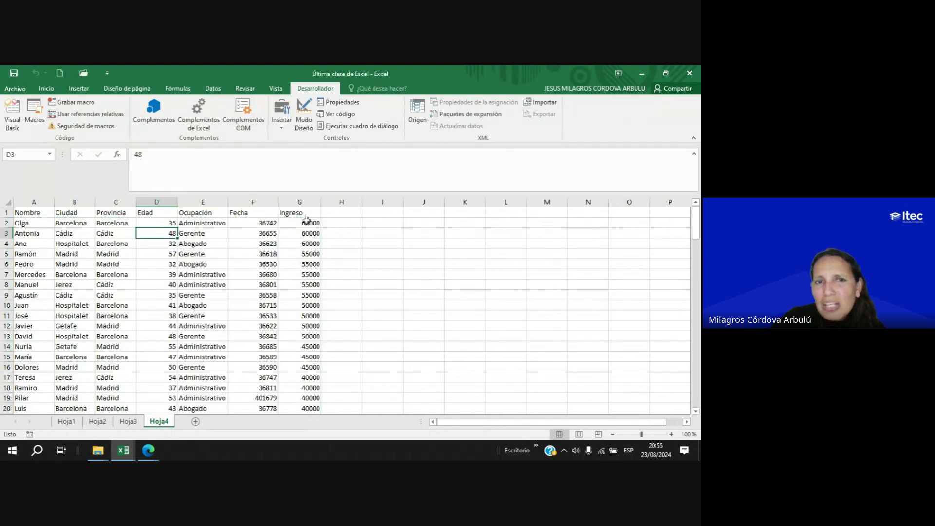
{"action": "left_click_drag", "start_coordinate": [305, 223], "coordinate": [307, 388]}
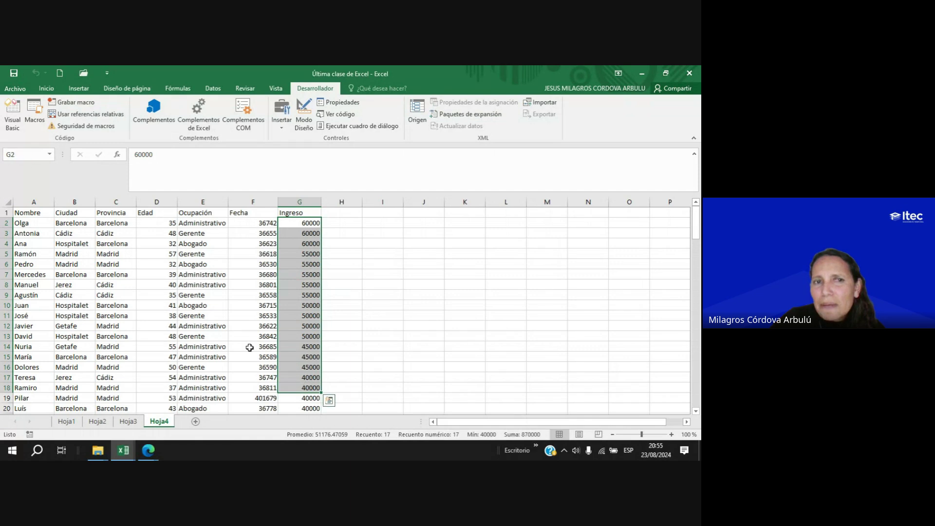
Re-sort the whole table by the Nombre column, from Z to A.
{"action": "left_click", "coordinate": [197, 315]}
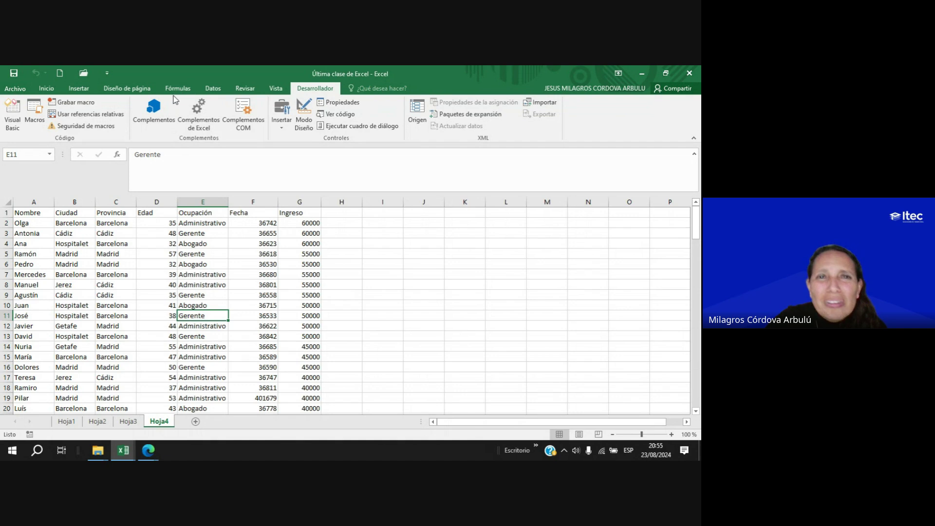
{"action": "left_click", "coordinate": [213, 88]}
{"action": "left_click", "coordinate": [254, 115]}
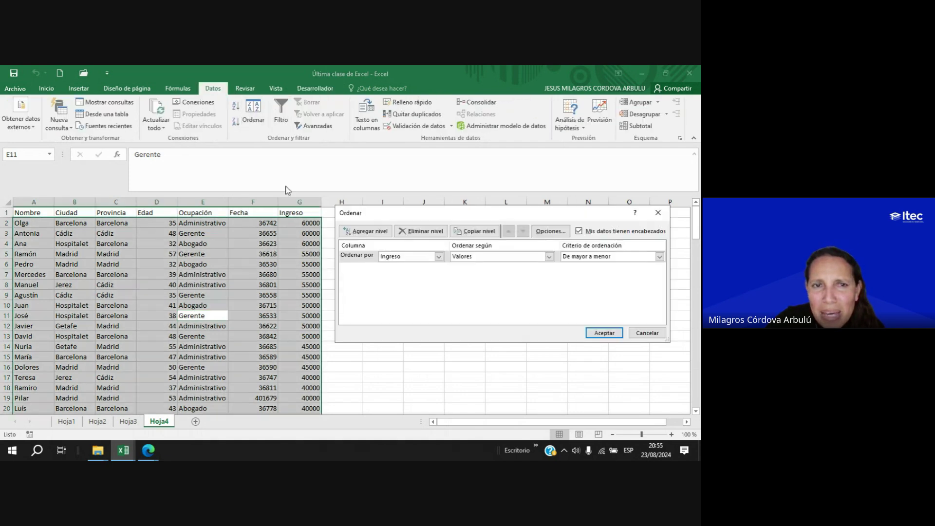
{"action": "left_click", "coordinate": [402, 259]}
{"action": "left_click", "coordinate": [402, 265]}
{"action": "left_click", "coordinate": [604, 333]}
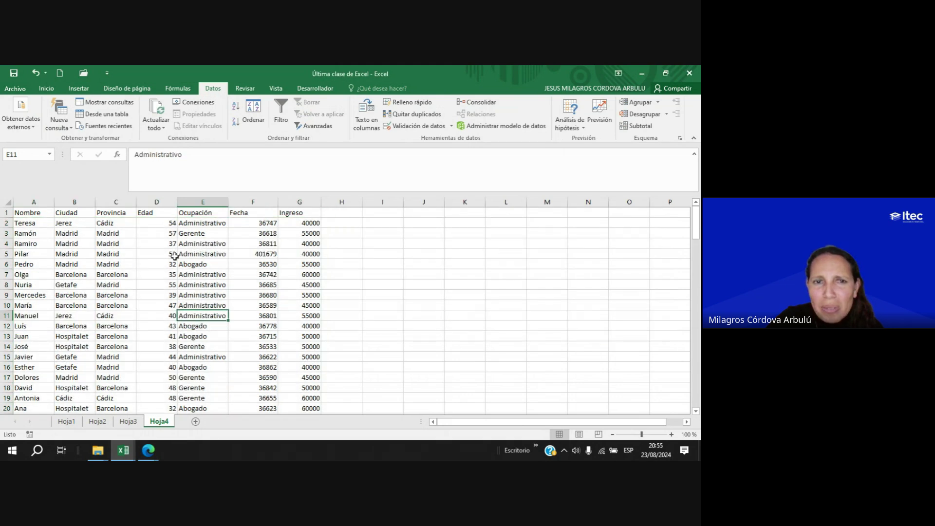
{"action": "left_click", "coordinate": [175, 256]}
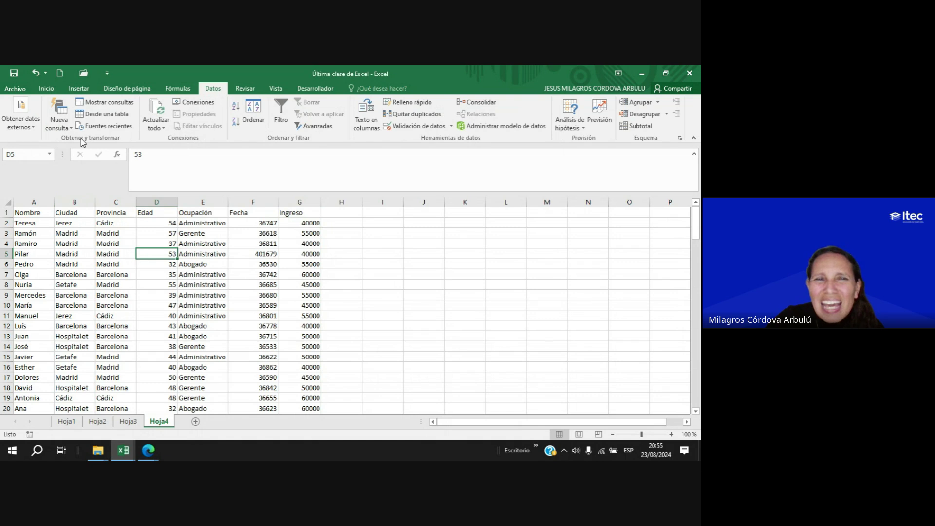
{"action": "left_click", "coordinate": [317, 88]}
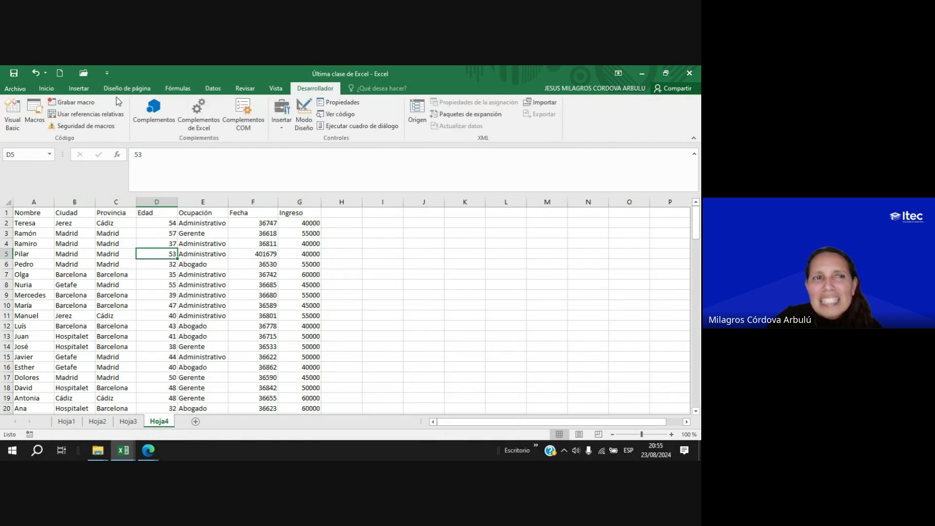
{"action": "left_click", "coordinate": [35, 122]}
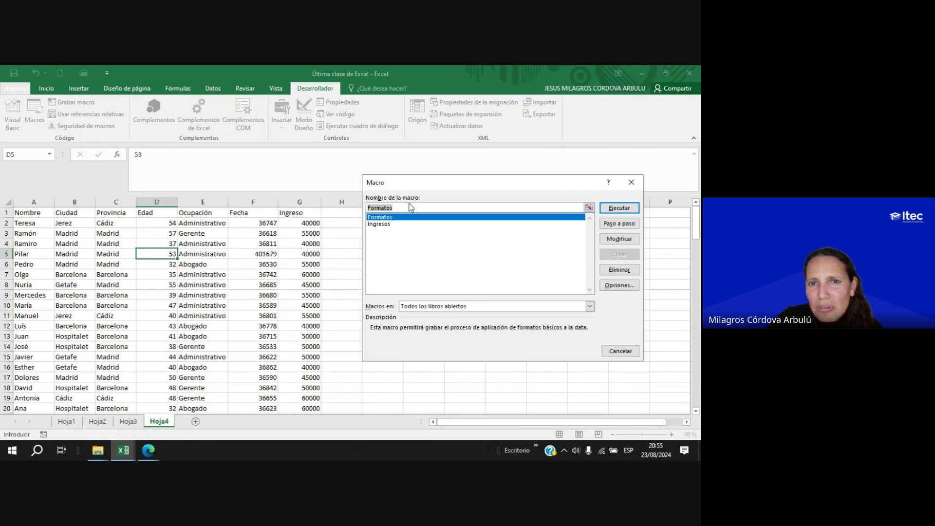
{"action": "left_click", "coordinate": [385, 223]}
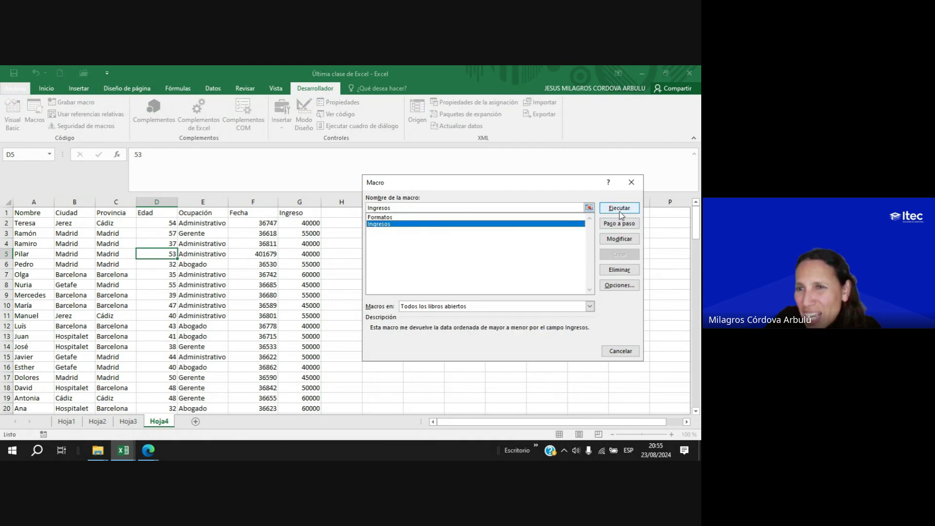
{"action": "left_click", "coordinate": [621, 351]}
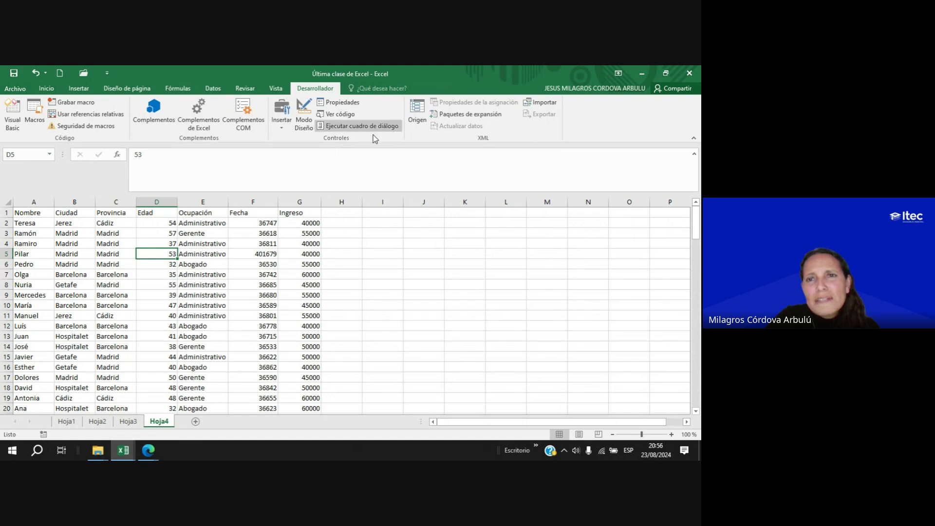
Insert a form control button beside the table, over about I2:K4, and assign the Ingresos macro to it.
{"action": "left_click", "coordinate": [276, 129]}
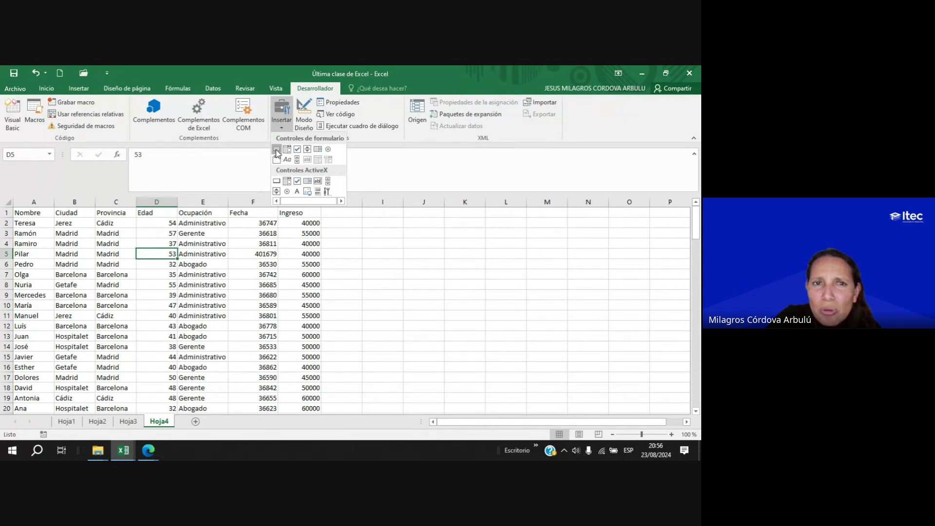
{"action": "left_click", "coordinate": [277, 150]}
{"action": "left_click_drag", "start_coordinate": [379, 227], "coordinate": [480, 249]}
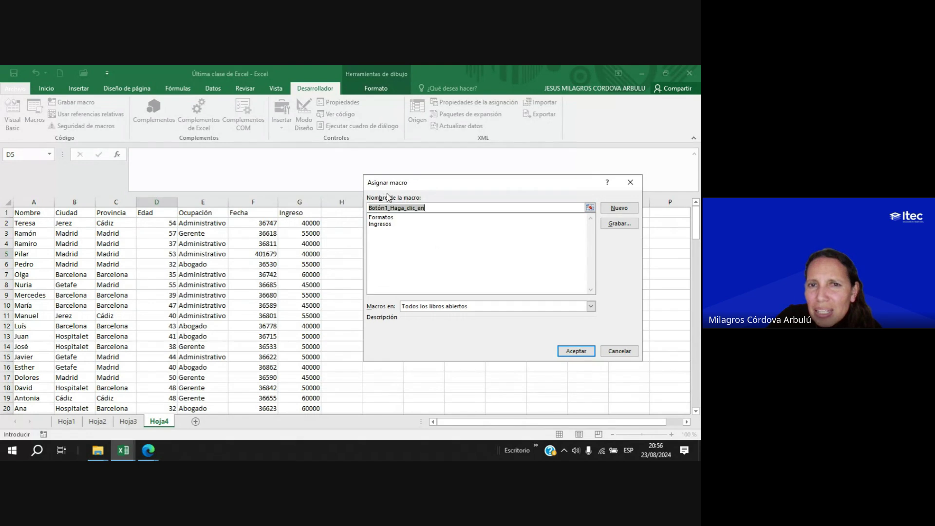
{"action": "left_click", "coordinate": [380, 224]}
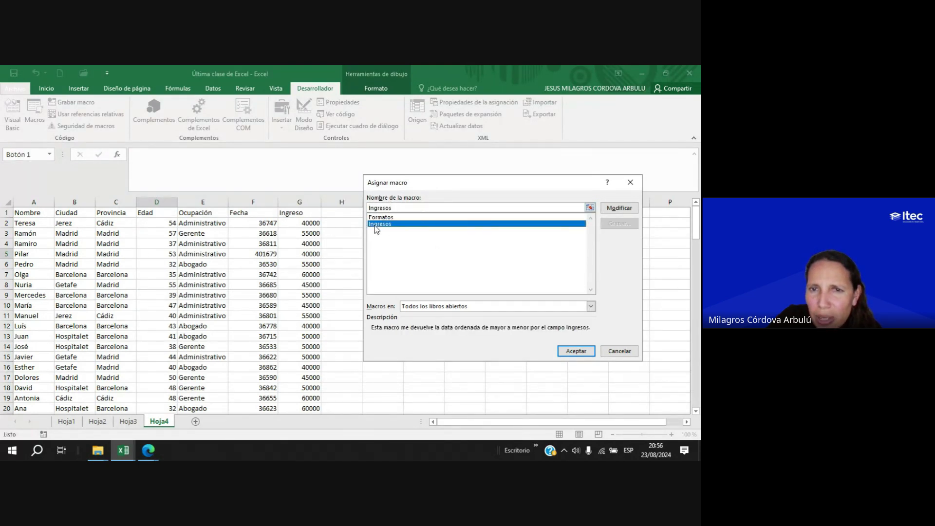
{"action": "left_click", "coordinate": [566, 351]}
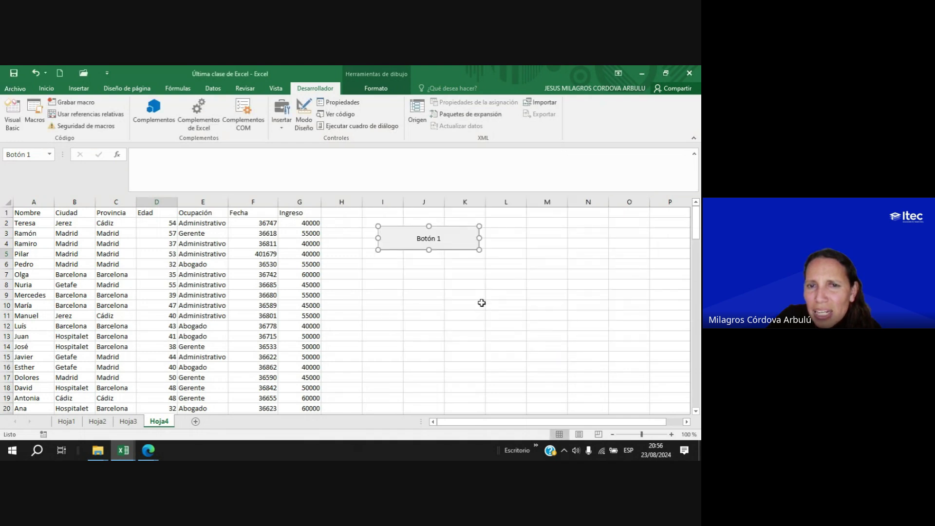
Replace the new button's label with ORDENAR INGRESOS.
{"action": "left_click", "coordinate": [417, 239]}
{"action": "key", "text": "Delete"}
{"action": "key", "text": "Delete"}
{"action": "key", "text": "Delete"}
{"action": "key", "text": "Delete"}
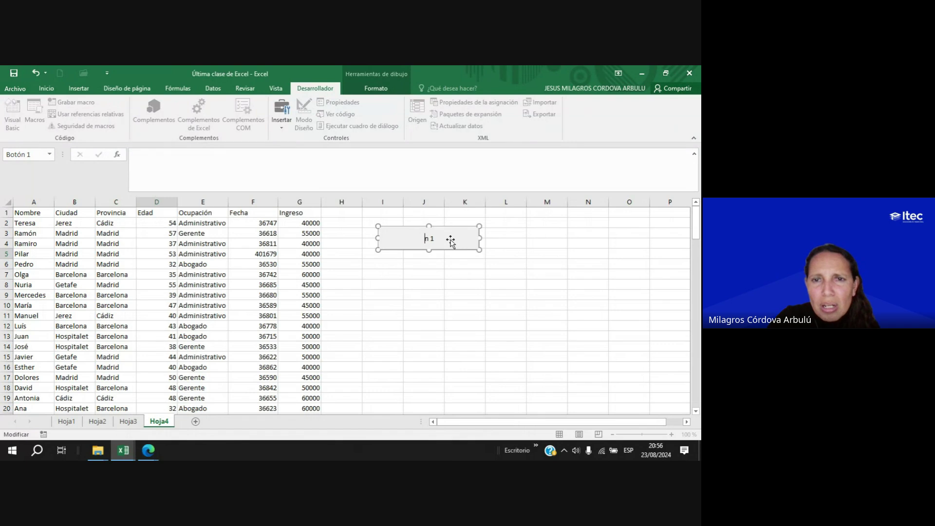
{"action": "type", "text": "ORDEN"}
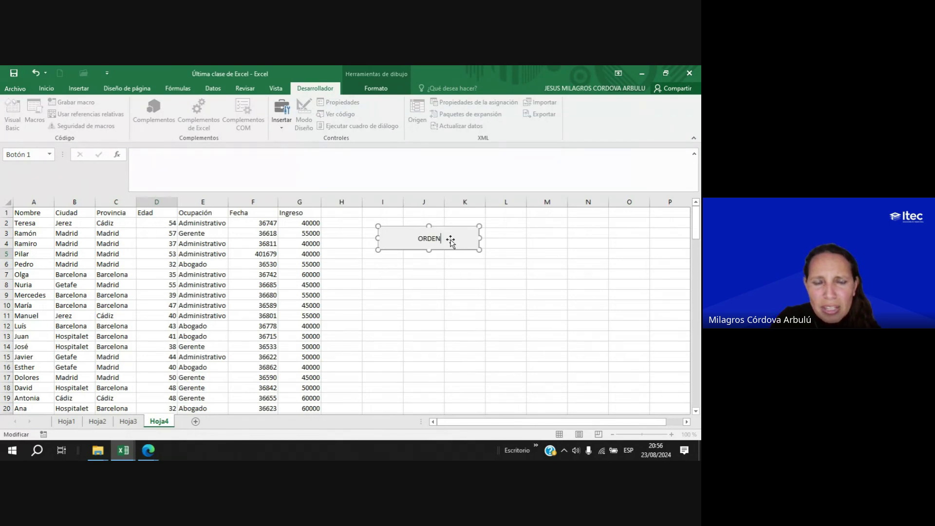
{"action": "type", "text": "AR INGRESOS"}
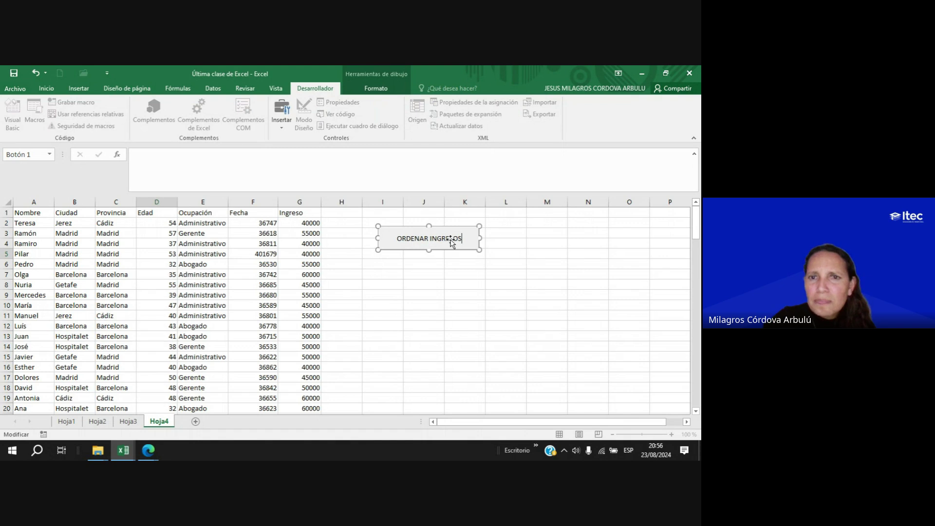
{"action": "left_click", "coordinate": [449, 295]}
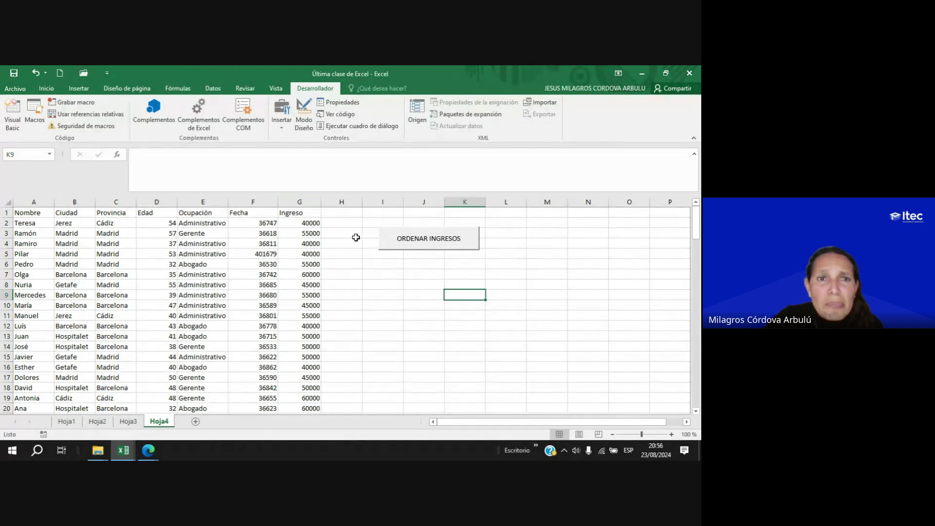
Insert a second form control button below ORDENAR INGRESOS, over about I8:K10, and assign the Formatos macro to it.
{"action": "left_click", "coordinate": [304, 115]}
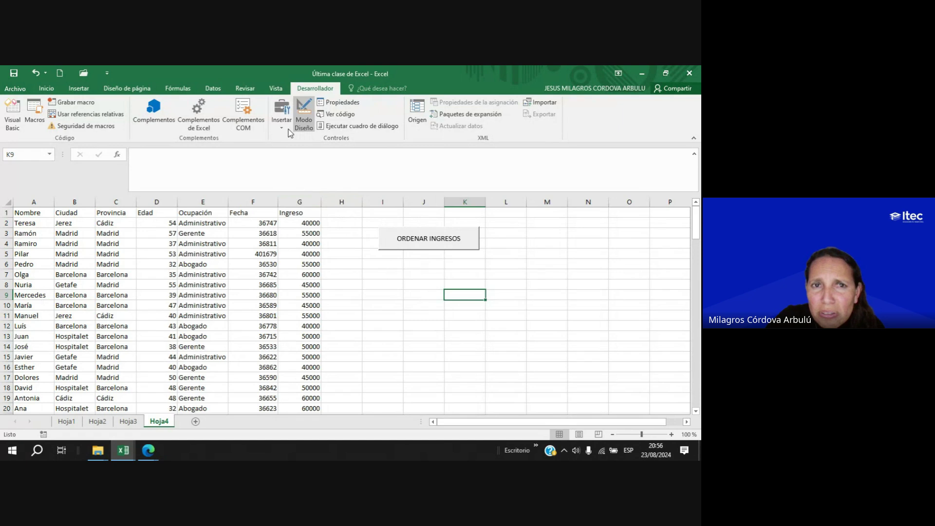
{"action": "left_click", "coordinate": [287, 130]}
{"action": "left_click", "coordinate": [276, 149]}
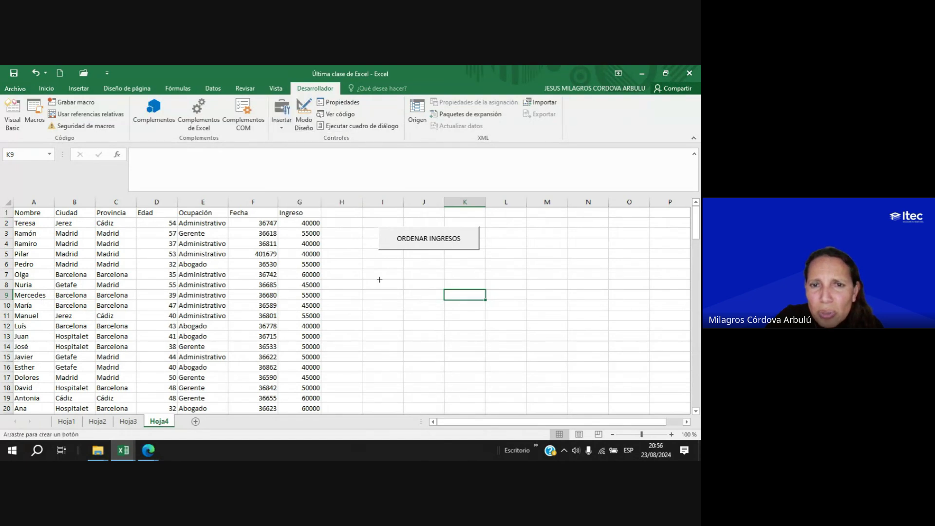
{"action": "left_click_drag", "start_coordinate": [379, 279], "coordinate": [481, 305]}
{"action": "left_click", "coordinate": [384, 219]}
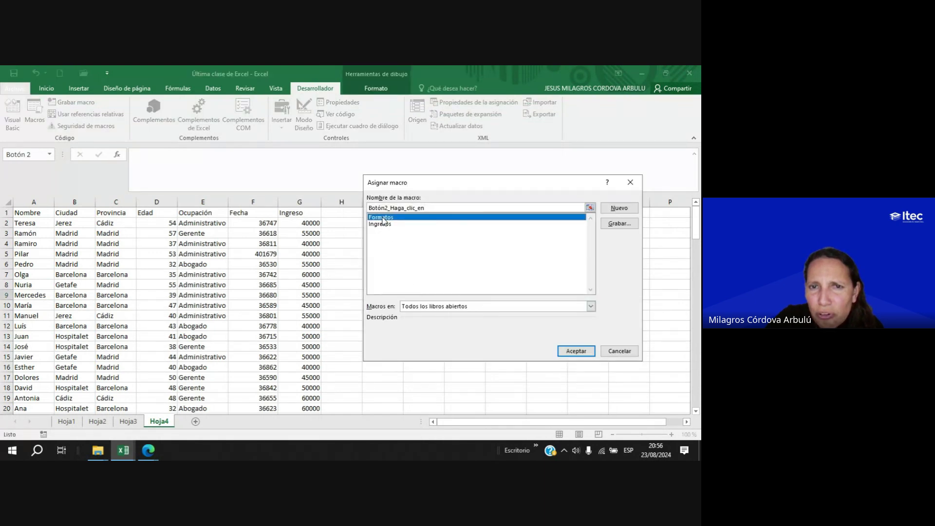
{"action": "left_click", "coordinate": [576, 350]}
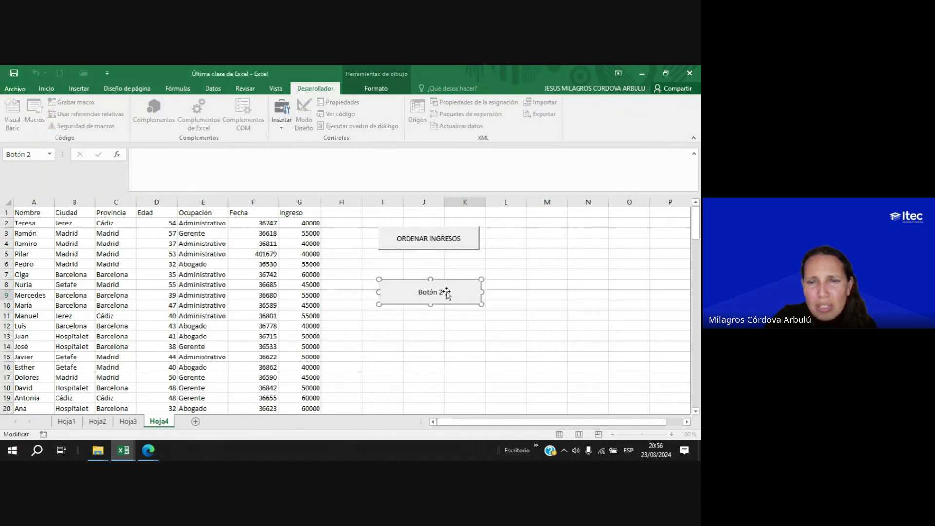
Replace the second button's label with APLICAR FORMATOS.
{"action": "key", "text": "Delete"}
{"action": "key", "text": "Delete"}
{"action": "key", "text": "Delete"}
{"action": "key", "text": "Delete"}
{"action": "key", "text": "Delete"}
{"action": "key", "text": "Delete"}
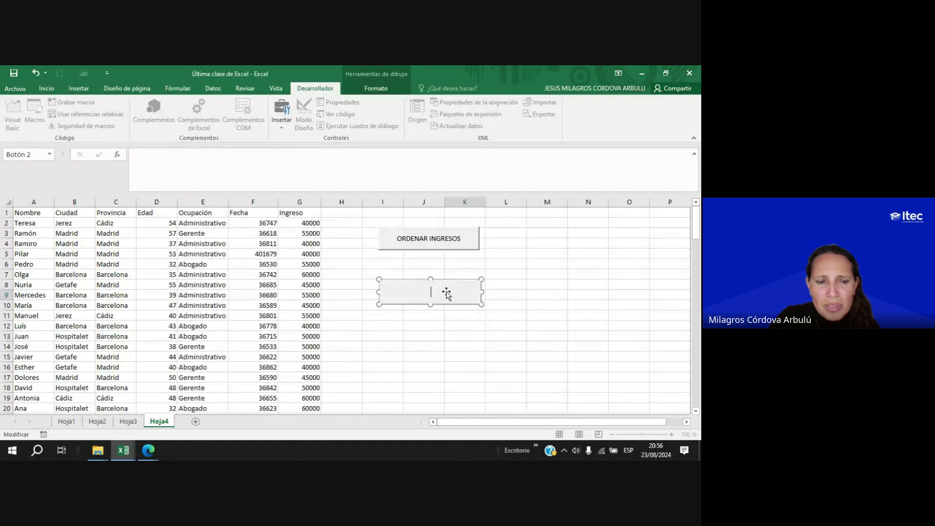
{"action": "type", "text": "APLICAR F"}
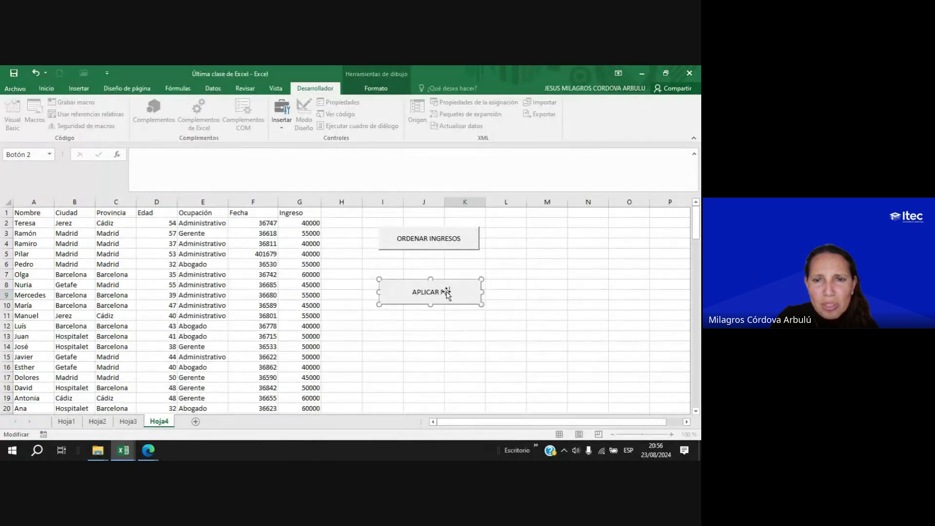
{"action": "type", "text": "O"}
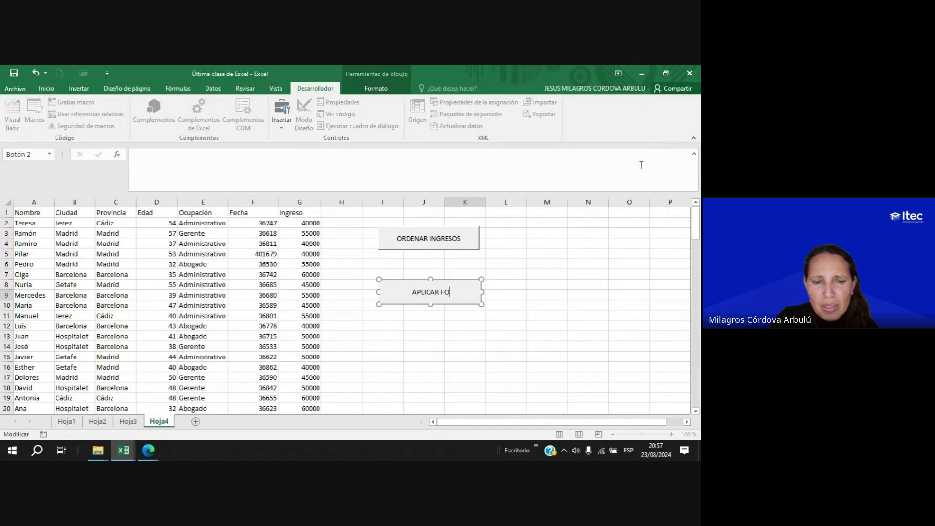
{"action": "type", "text": "RMATOS"}
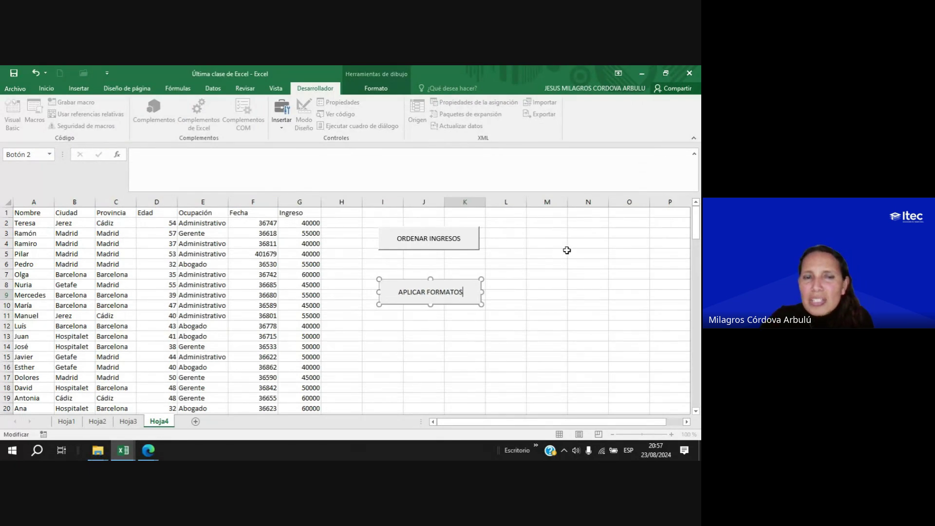
{"action": "left_click", "coordinate": [566, 251]}
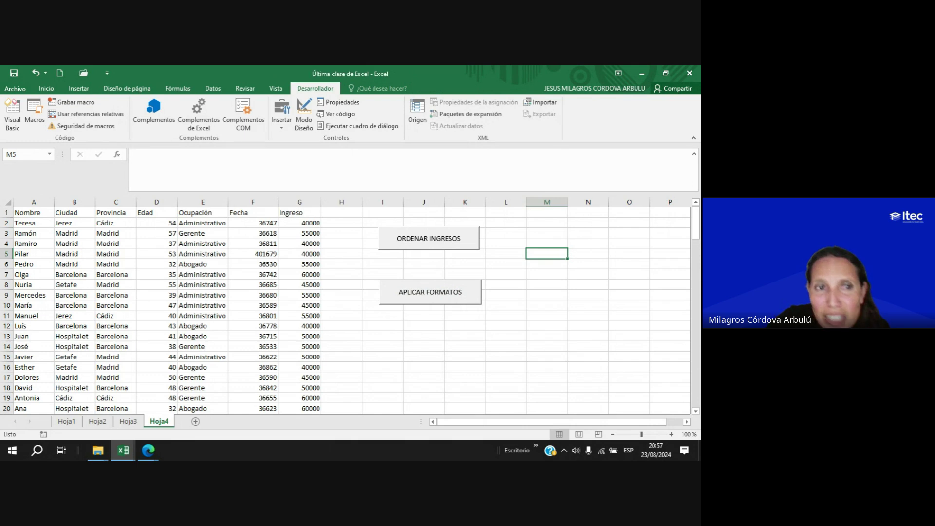
Try to sort the table with the ORDENAR INGRESOS button, and end the macro's execution.
{"action": "left_click", "coordinate": [429, 242]}
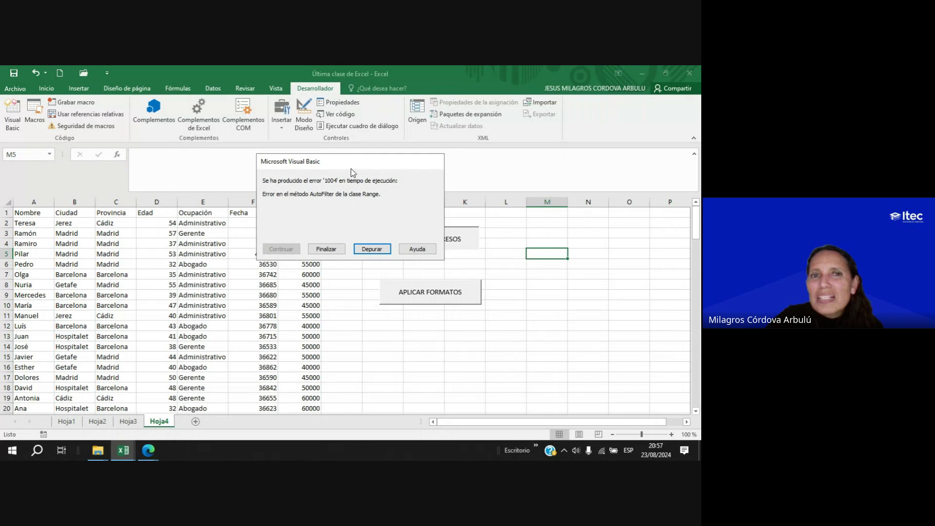
{"action": "left_click_drag", "start_coordinate": [355, 160], "coordinate": [295, 185]}
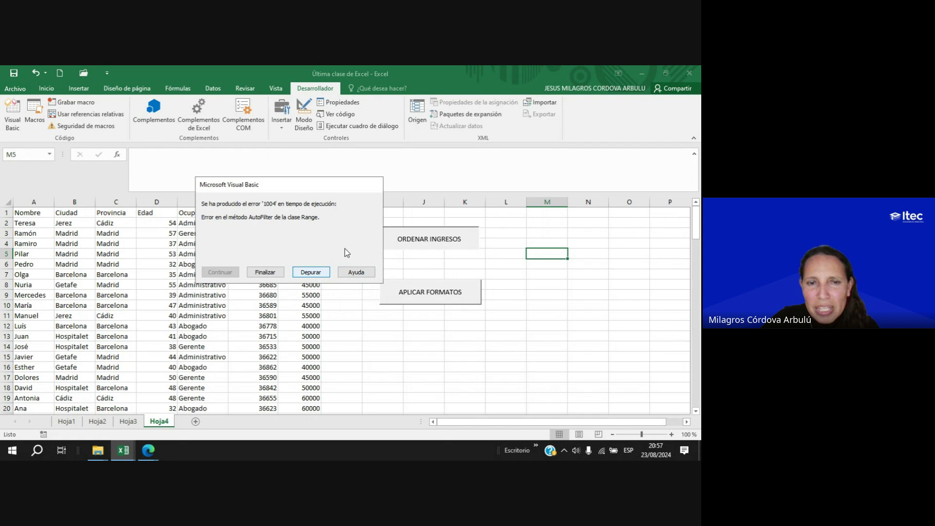
{"action": "left_click", "coordinate": [265, 271]}
{"action": "left_click", "coordinate": [471, 336]}
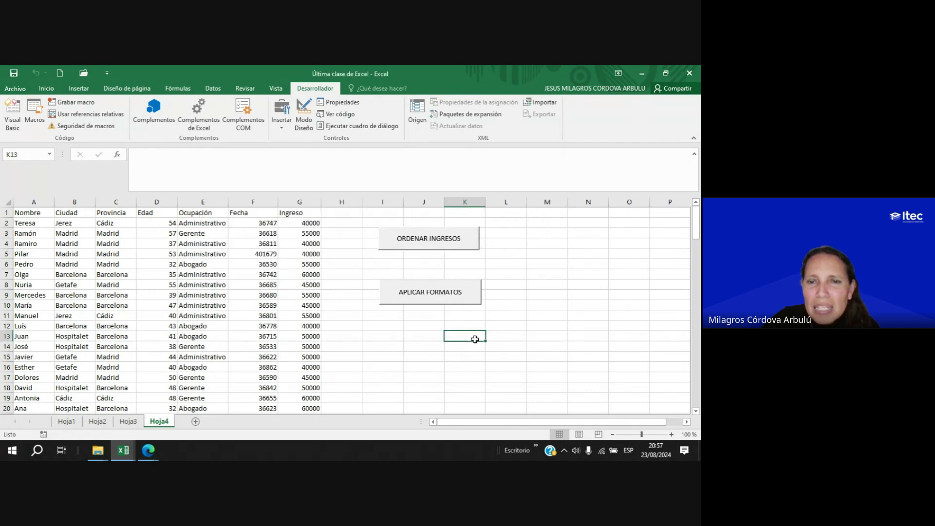
Run the Formatos macro on the Hoja4 table with the APLICAR FORMATOS button.
{"action": "left_click", "coordinate": [421, 295]}
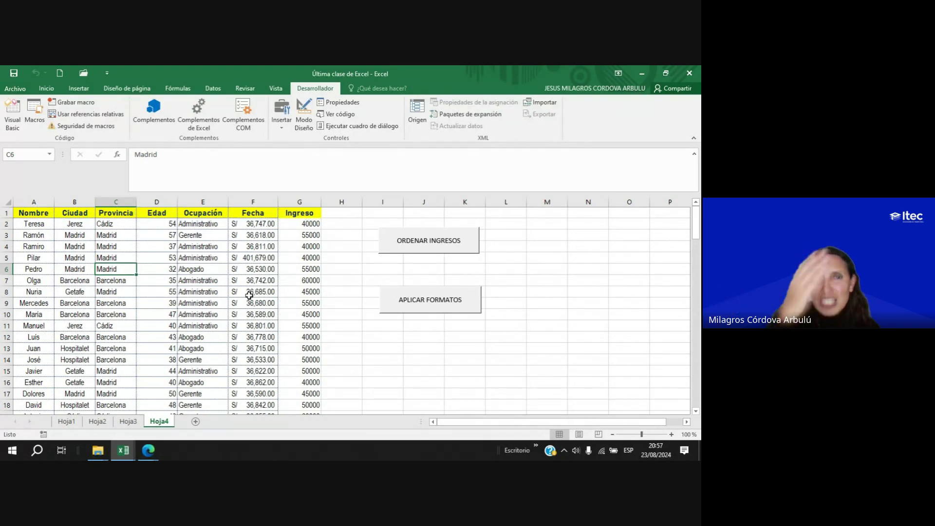
{"action": "left_click", "coordinate": [312, 245]}
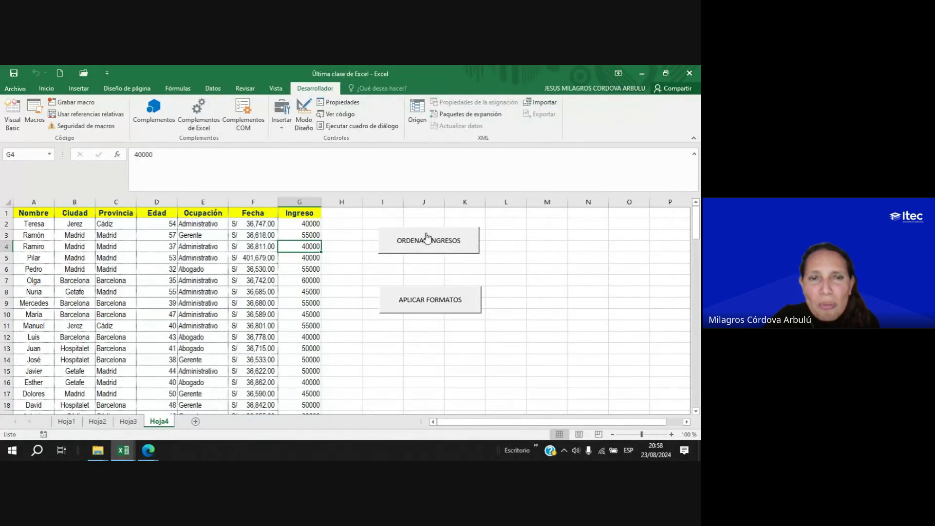
Delete the Ingresos macro from the workbook.
{"action": "left_click", "coordinate": [34, 115]}
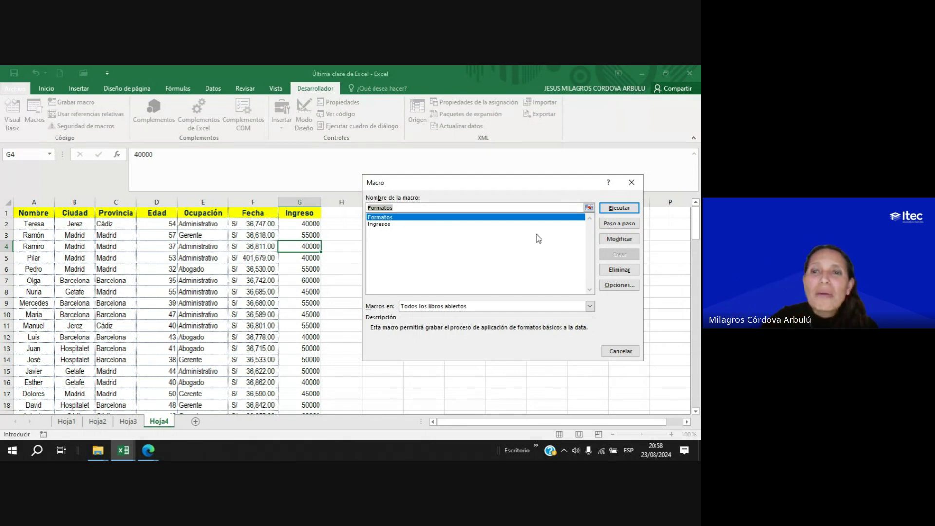
{"action": "left_click", "coordinate": [384, 224]}
{"action": "left_click", "coordinate": [619, 269]}
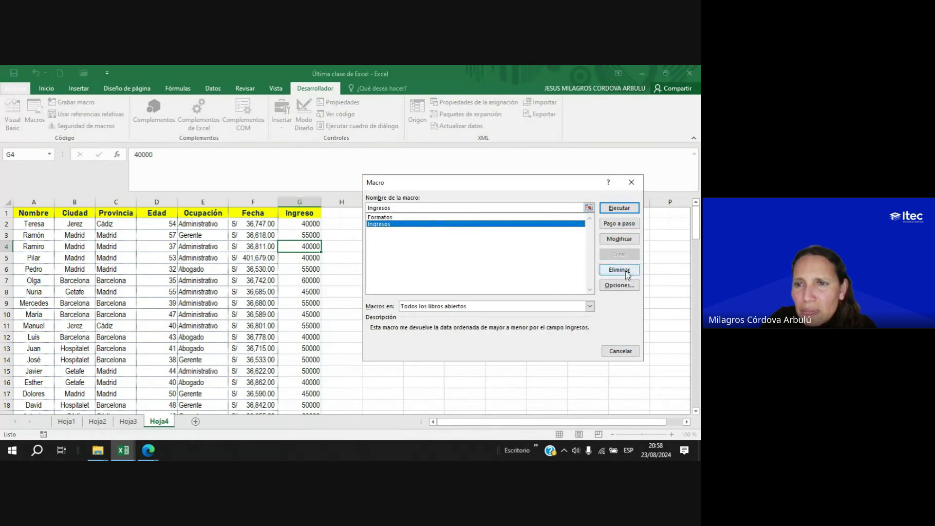
{"action": "left_click", "coordinate": [332, 286]}
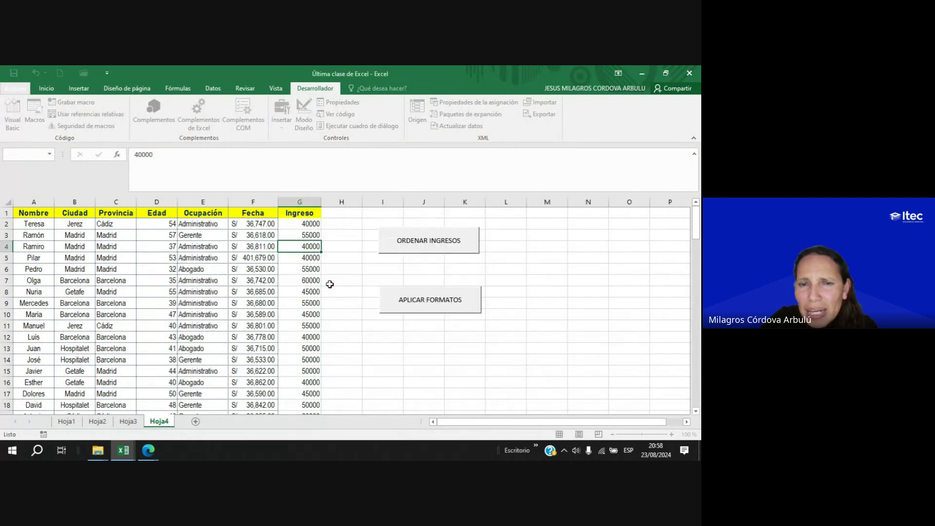
Start recording a macro named Ingresos with the description "Esta macro me permitirá ordenar los datos de mayor a menor según Ingreso.".
{"action": "left_click", "coordinate": [244, 279]}
{"action": "left_click", "coordinate": [100, 257]}
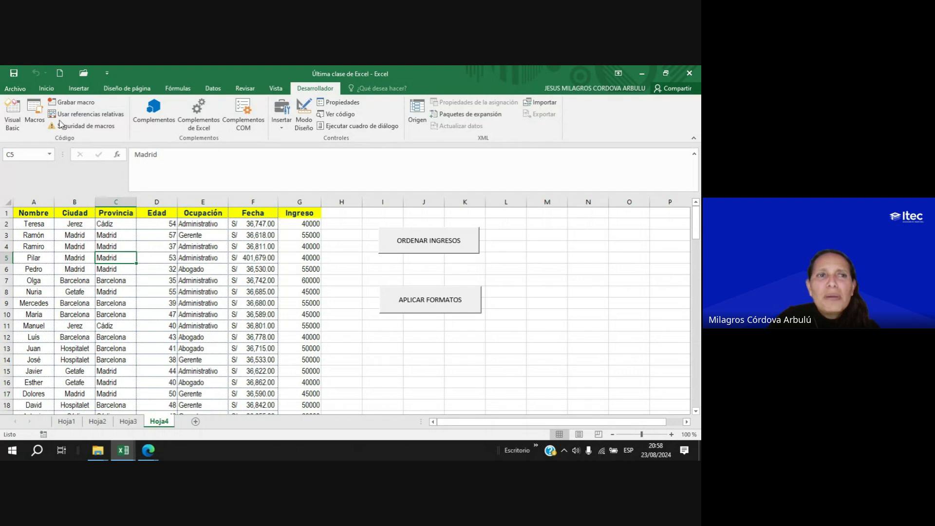
{"action": "left_click", "coordinate": [73, 103]}
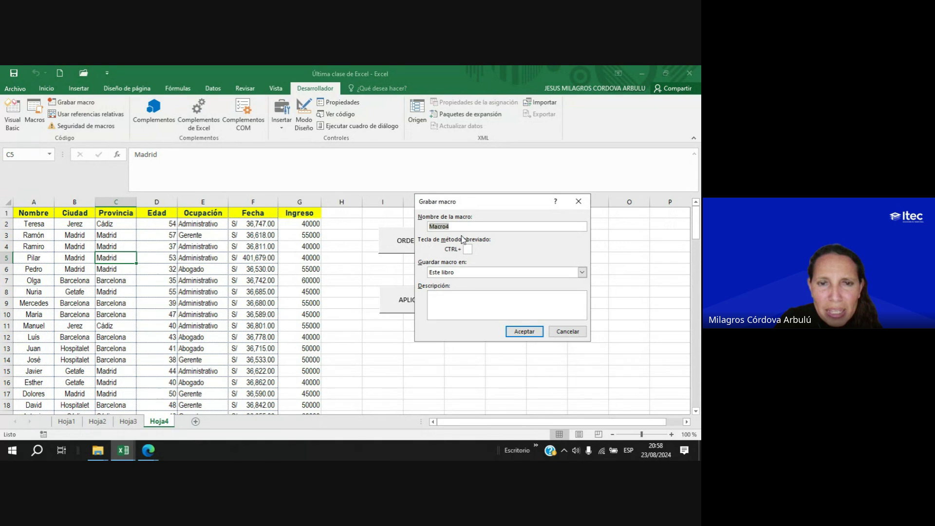
{"action": "key", "text": "BackSpace"}
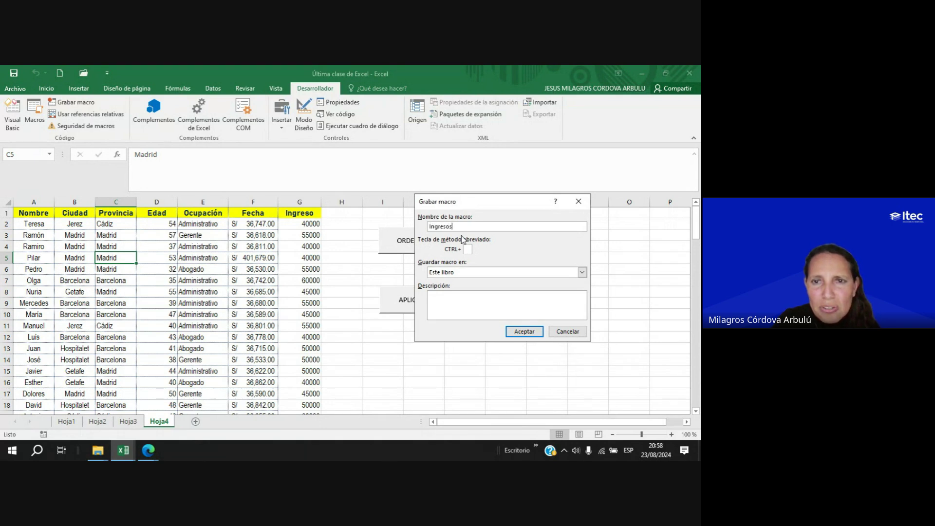
{"action": "left_click", "coordinate": [482, 308]}
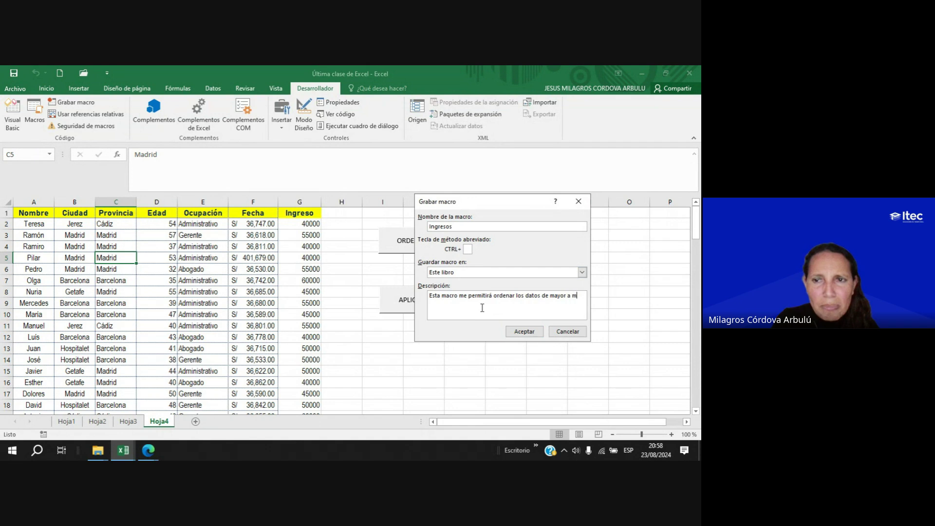
{"action": "type", "text": "enor según Ingreso."}
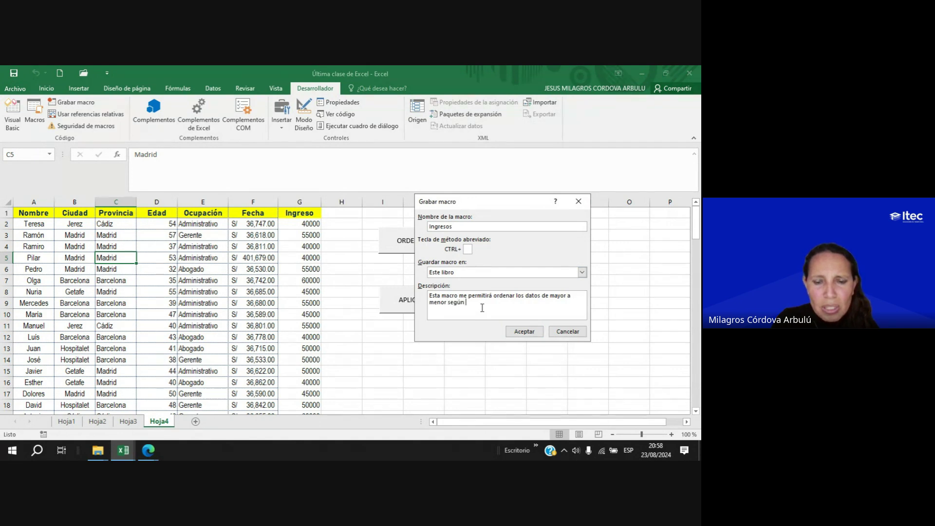
{"action": "left_click", "coordinate": [525, 332]}
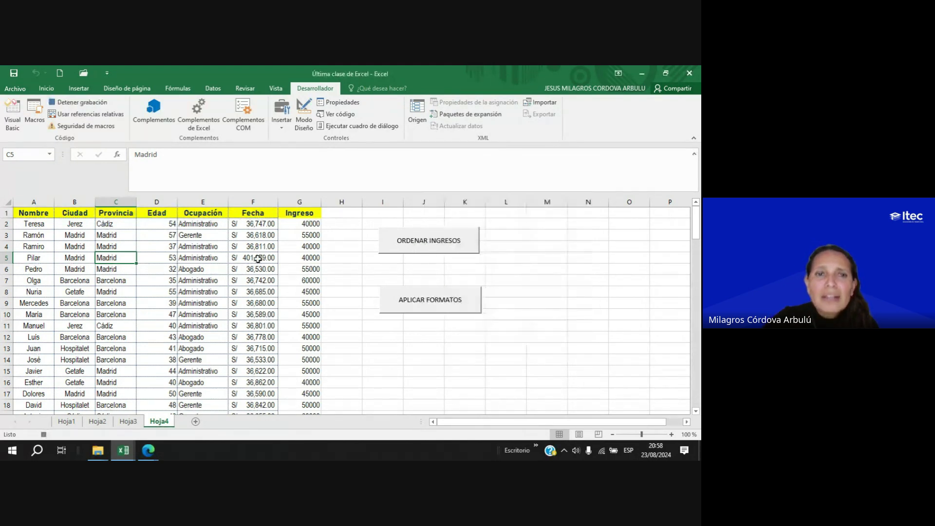
Record sorting the Hoja4 table by Ingreso from largest to smallest, and stop the macro recording.
{"action": "left_click", "coordinate": [113, 233]}
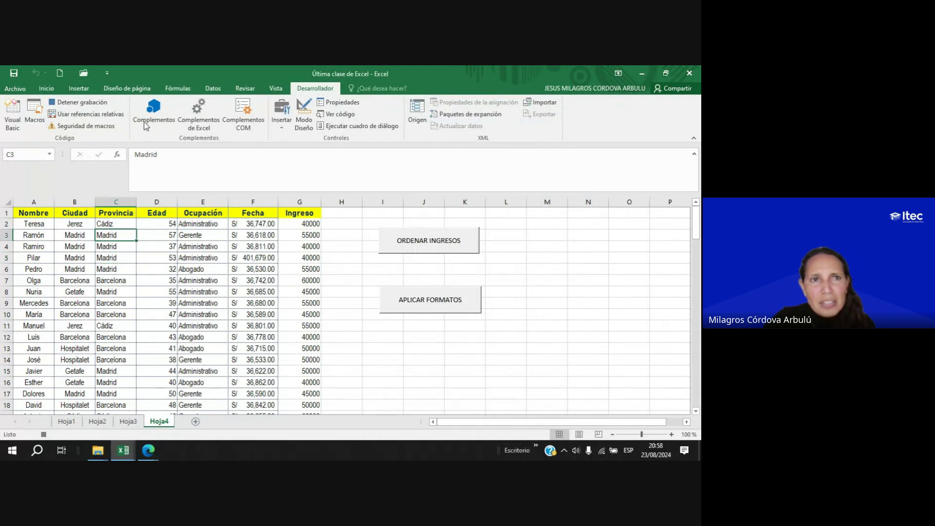
{"action": "left_click", "coordinate": [212, 89]}
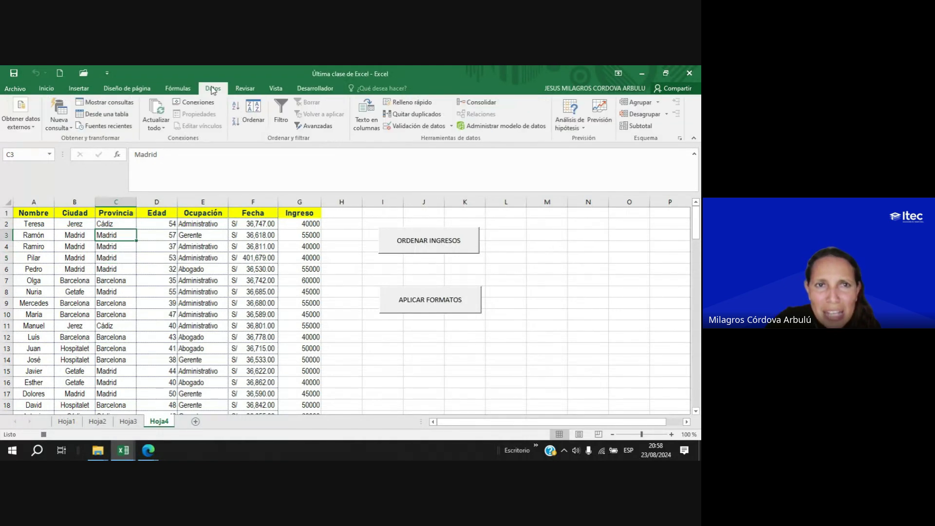
{"action": "left_click", "coordinate": [255, 118]}
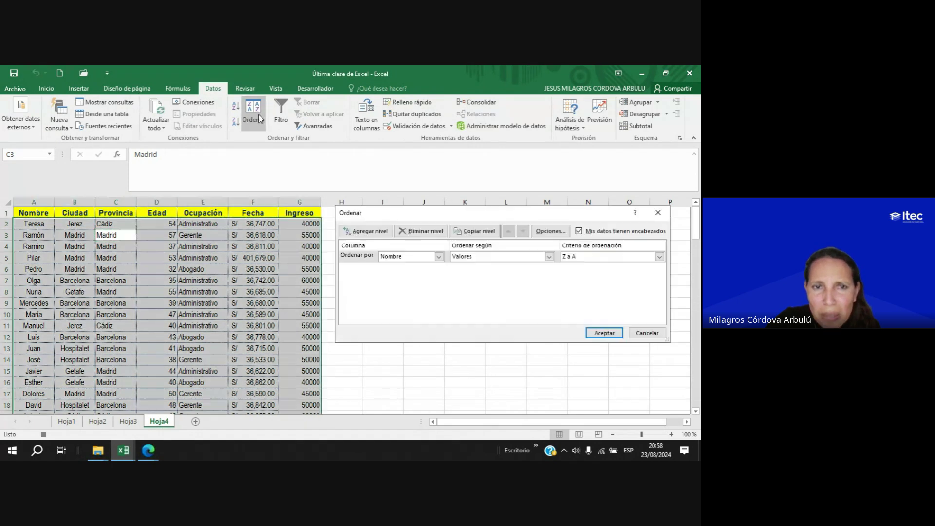
{"action": "left_click", "coordinate": [438, 256]}
{"action": "left_click", "coordinate": [404, 306]}
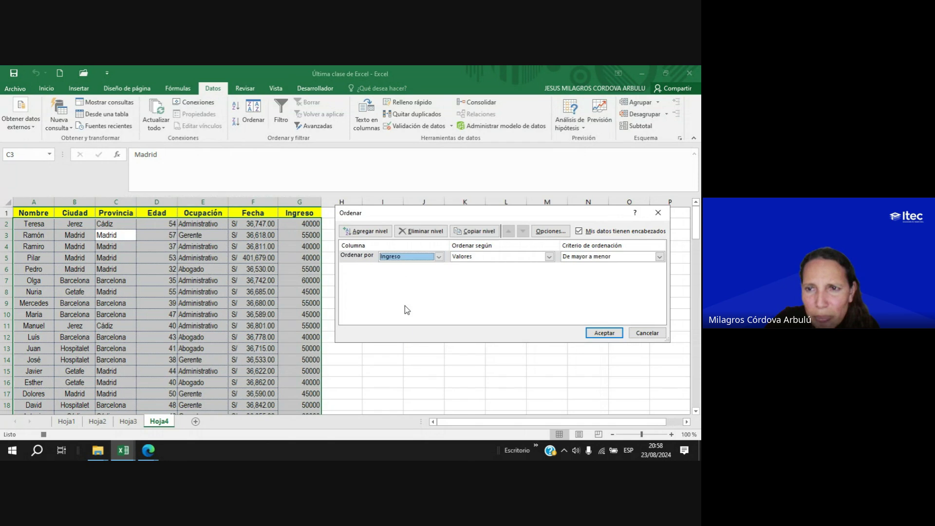
{"action": "left_click", "coordinate": [603, 335]}
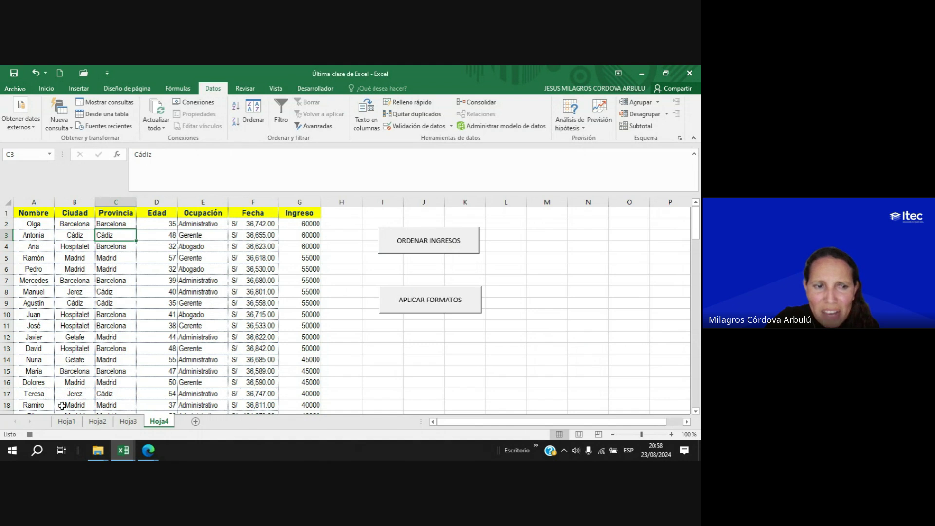
{"action": "left_click", "coordinate": [28, 435]}
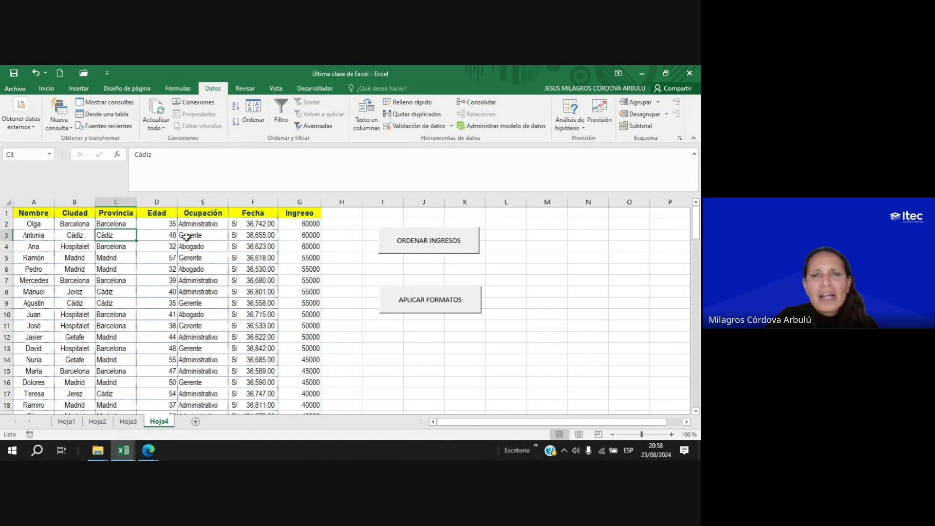
Assign the Ingresos macro to the ORDENAR INGRESOS button.
{"action": "right_click", "coordinate": [434, 242]}
{"action": "right_click", "coordinate": [397, 238]}
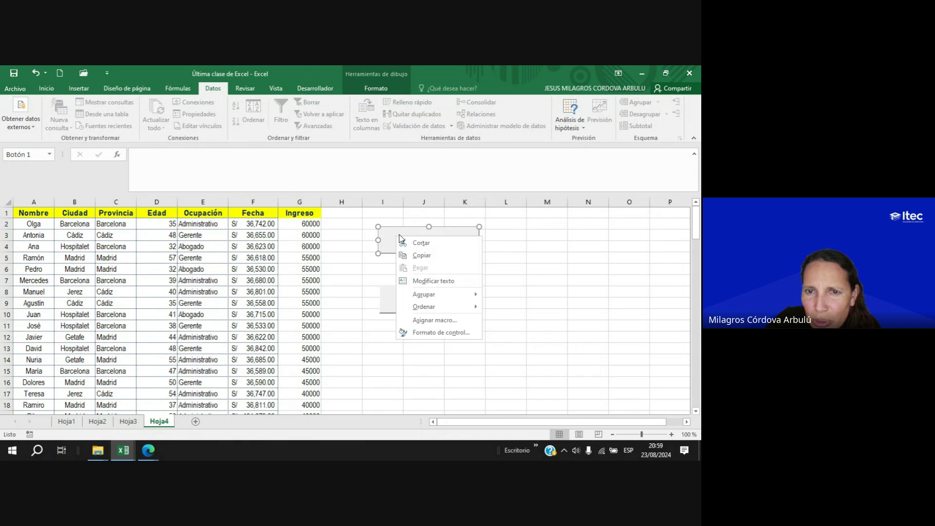
{"action": "key", "text": "Escape"}
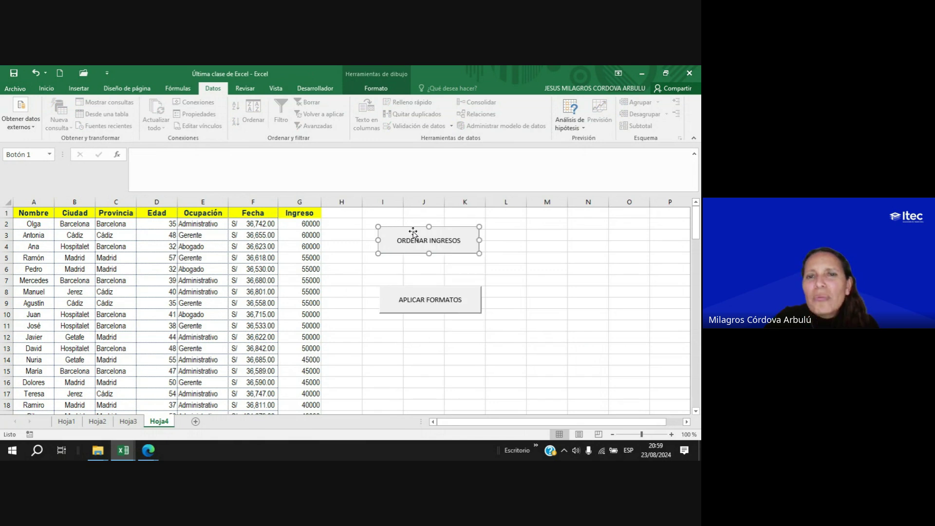
{"action": "right_click", "coordinate": [411, 233]}
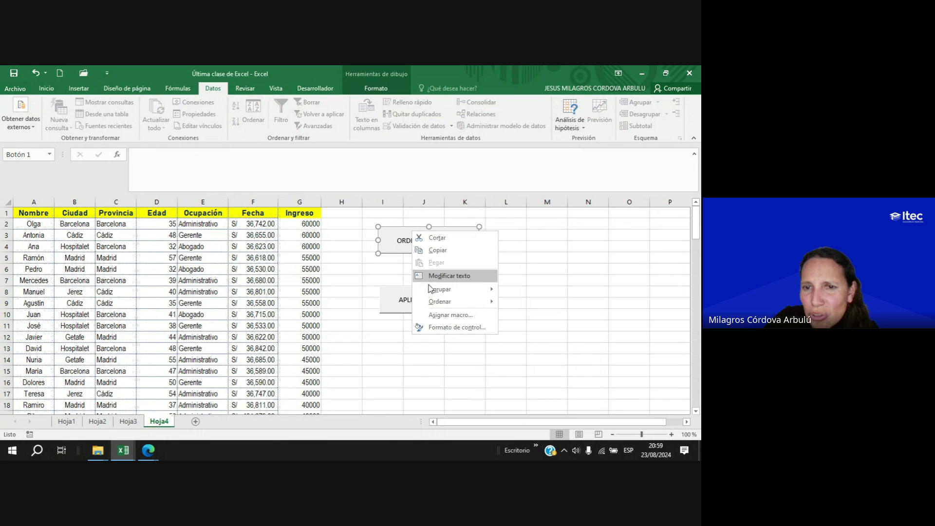
{"action": "left_click", "coordinate": [449, 316]}
{"action": "left_click", "coordinate": [326, 264]}
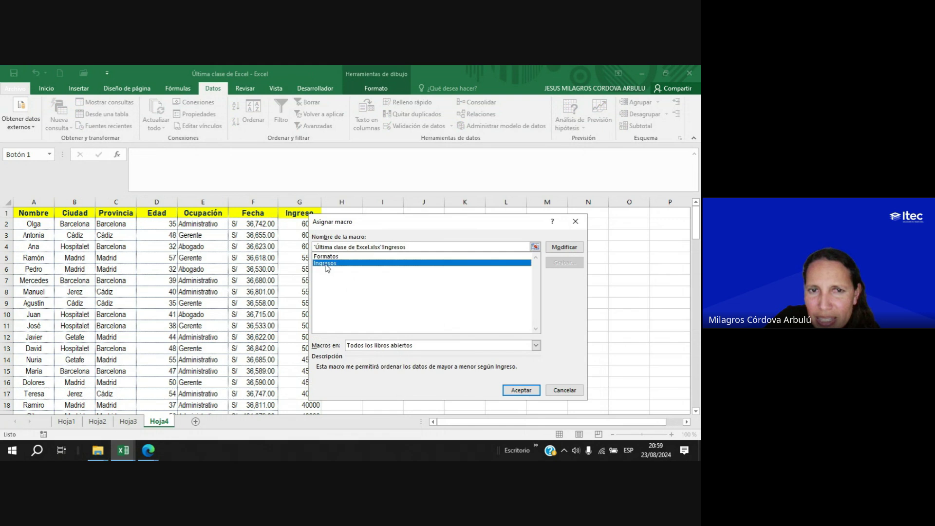
{"action": "left_click", "coordinate": [512, 388]}
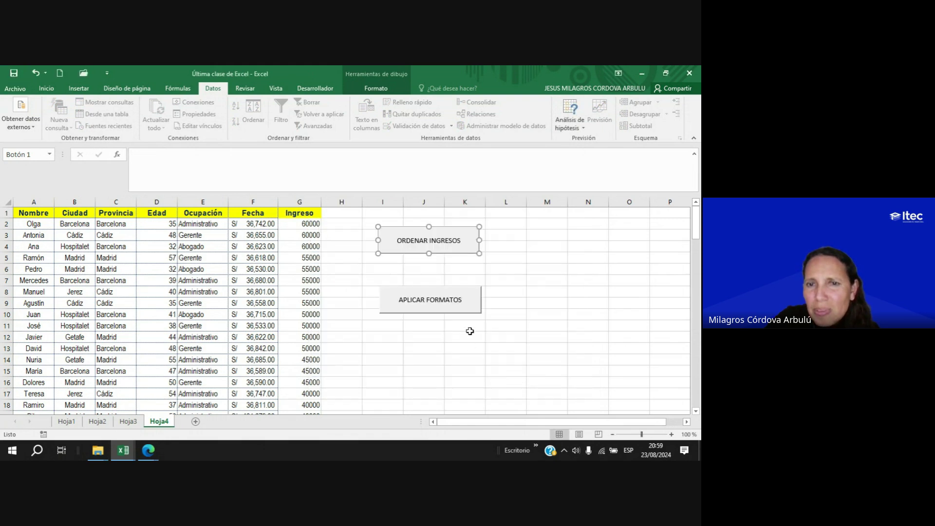
{"action": "left_click", "coordinate": [534, 261]}
Sort the Hoja4 table by Nombre from Z to A.
{"action": "left_click", "coordinate": [215, 267]}
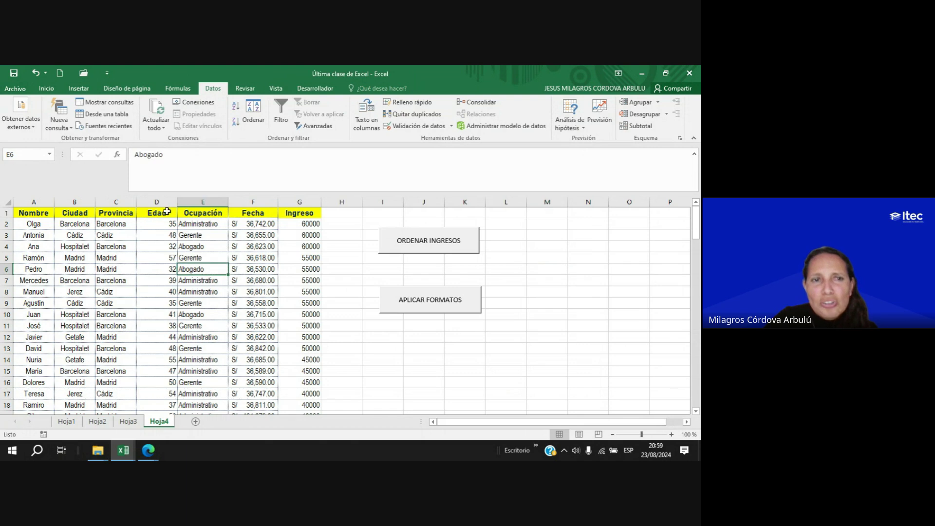
{"action": "left_click", "coordinate": [254, 122]}
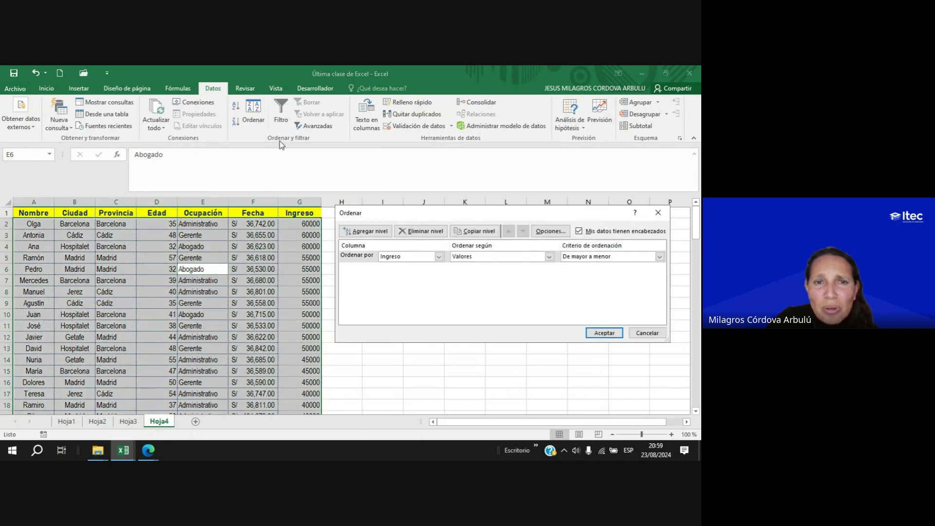
{"action": "left_click", "coordinate": [411, 258]}
{"action": "left_click", "coordinate": [404, 266]}
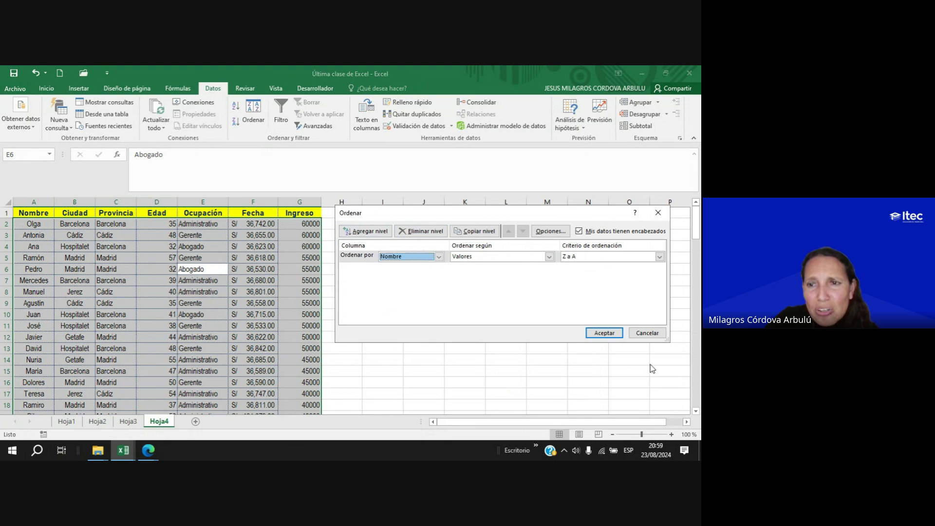
{"action": "left_click", "coordinate": [615, 336]}
Run the Ingresos macro on the table with the ORDENAR INGRESOS button.
{"action": "left_click", "coordinate": [258, 279]}
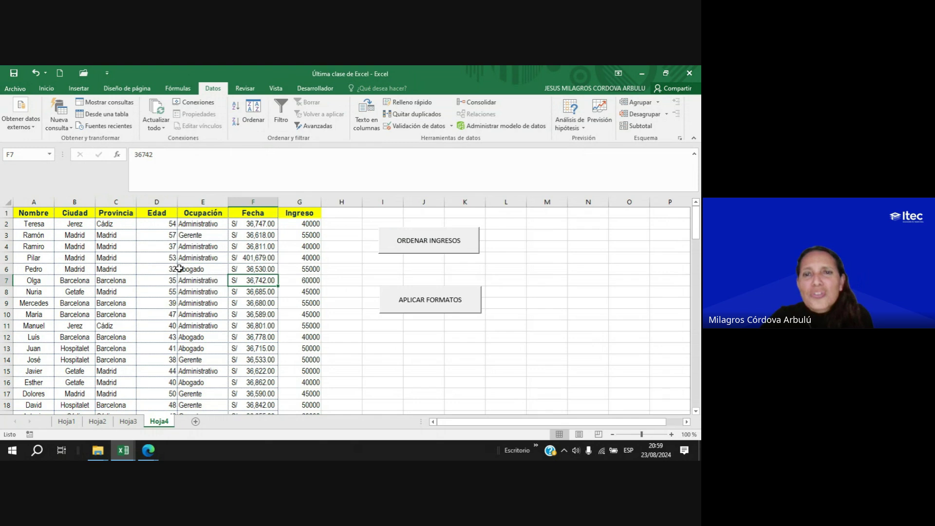
{"action": "left_click", "coordinate": [435, 243]}
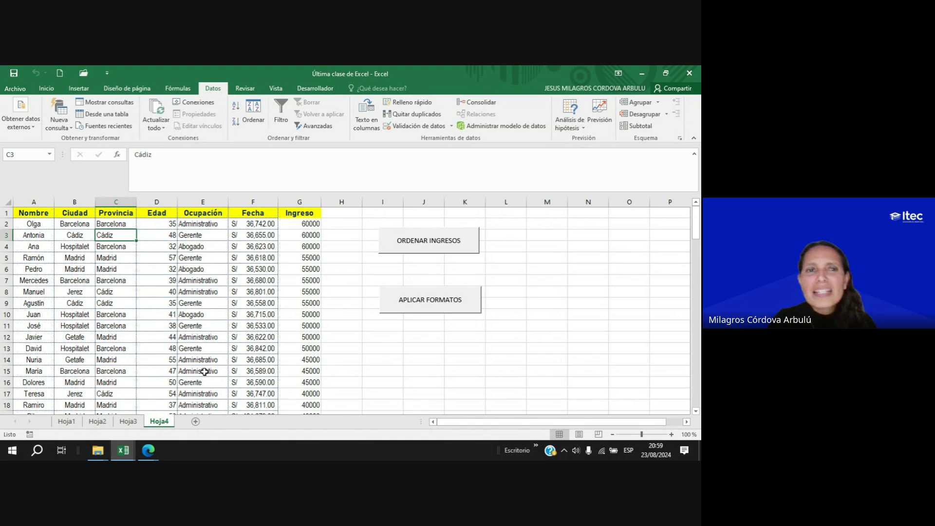
{"action": "left_click", "coordinate": [212, 279]}
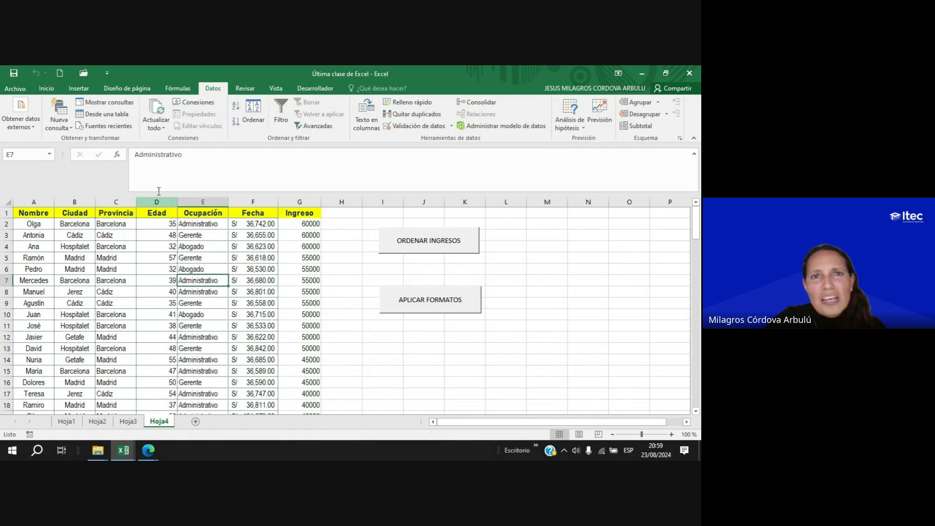
Review the list of macros available in the open workbooks.
{"action": "left_click", "coordinate": [315, 91]}
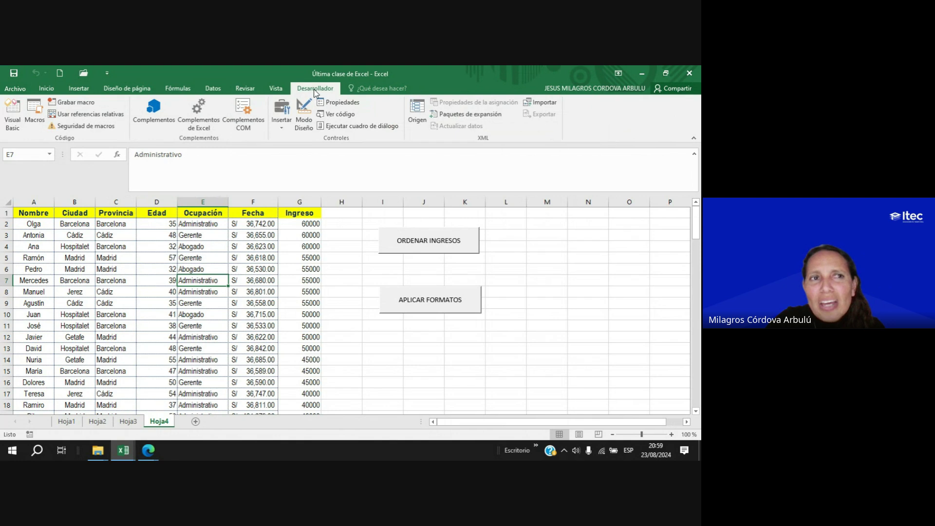
{"action": "left_click", "coordinate": [35, 116]}
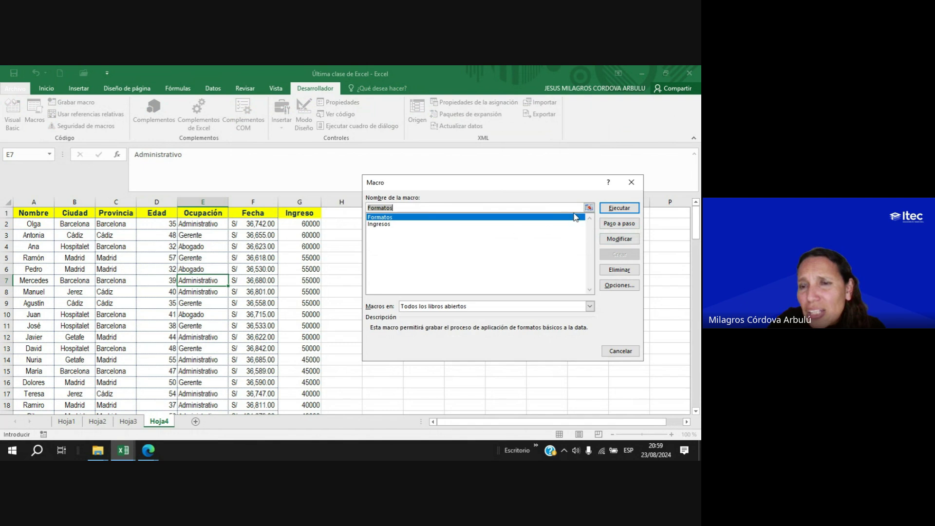
{"action": "left_click", "coordinate": [603, 213]}
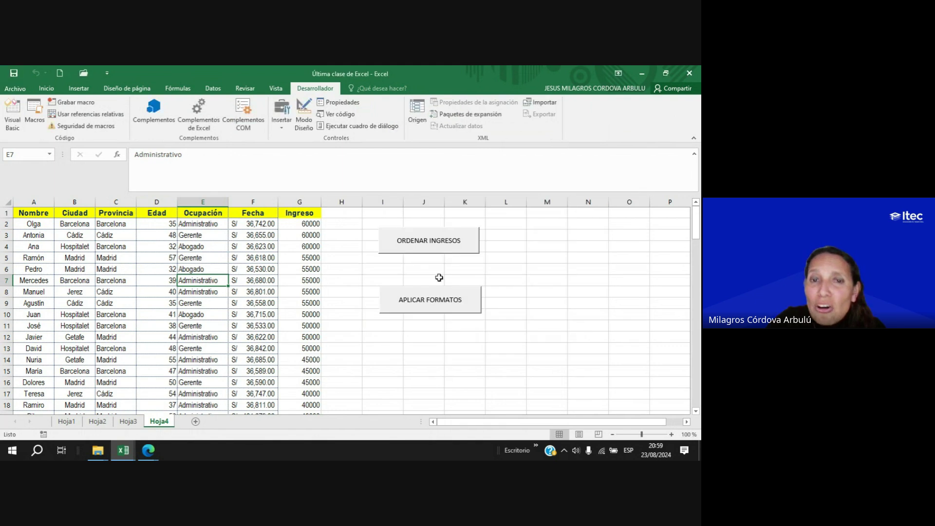
Remove the APLICAR FORMATOS and ORDENAR INGRESOS buttons from Hoja4.
{"action": "left_click", "coordinate": [354, 349]}
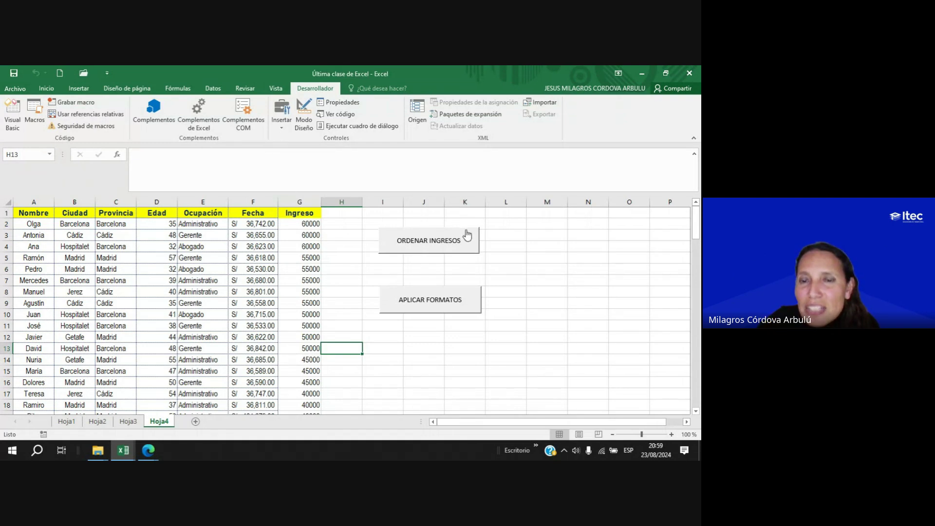
{"action": "left_click", "coordinate": [355, 218]}
{"action": "left_click_drag", "start_coordinate": [363, 218], "coordinate": [533, 336]}
{"action": "left_click", "coordinate": [495, 355]}
{"action": "right_click", "coordinate": [477, 311]}
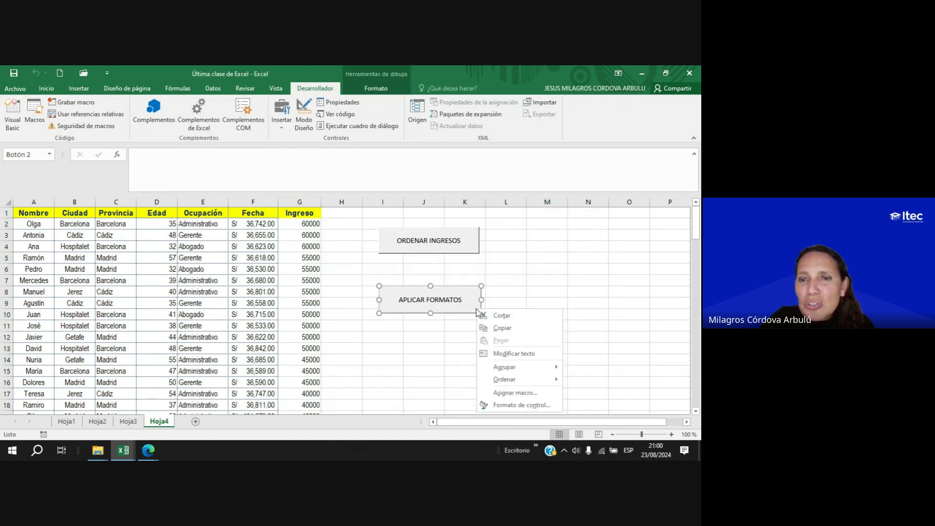
{"action": "left_click", "coordinate": [502, 315]}
{"action": "right_click", "coordinate": [451, 258]}
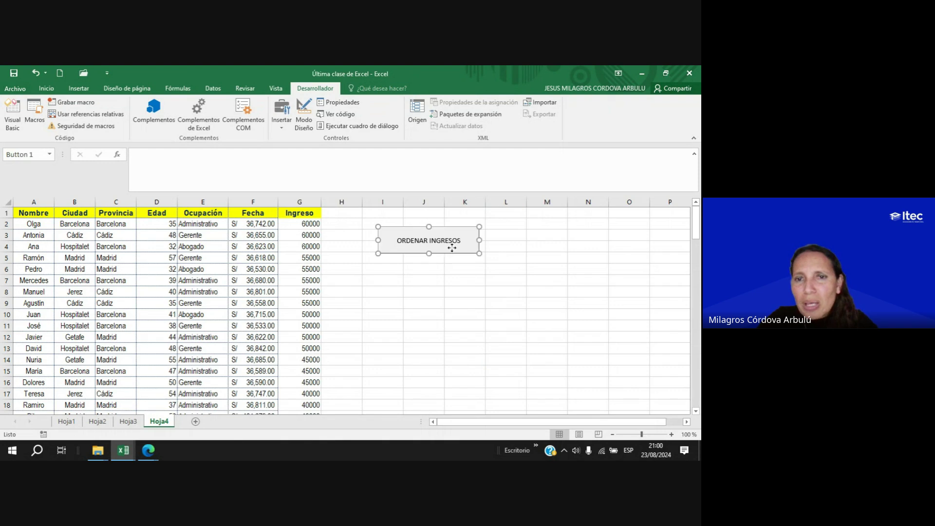
{"action": "left_click", "coordinate": [463, 263]}
{"action": "key", "text": "Delete"}
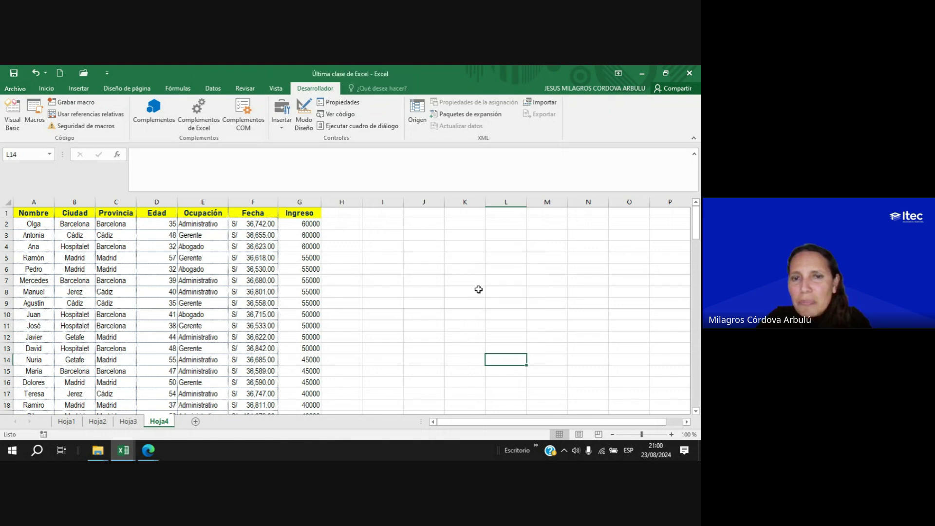
{"action": "left_click", "coordinate": [425, 291]}
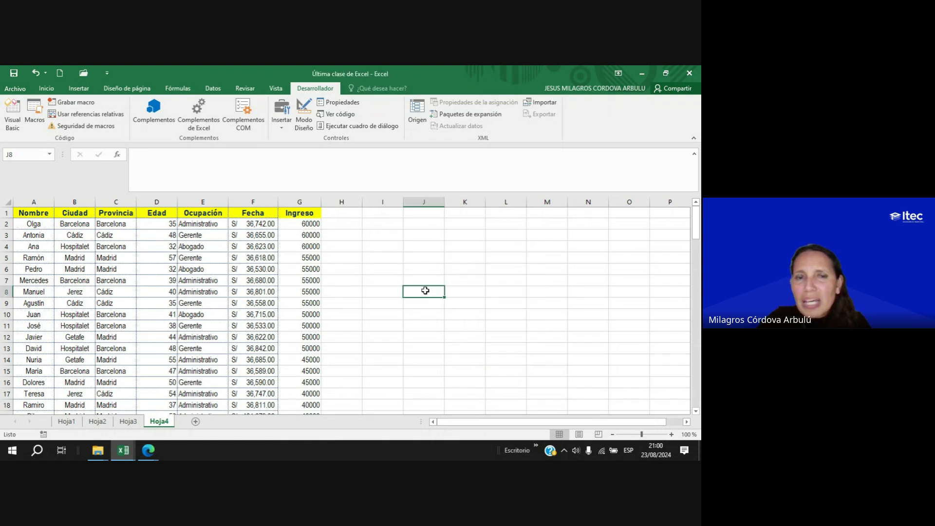
Sort the Hoja4 table by Nombre in Z to A order, using cell values.
{"action": "left_click", "coordinate": [217, 271]}
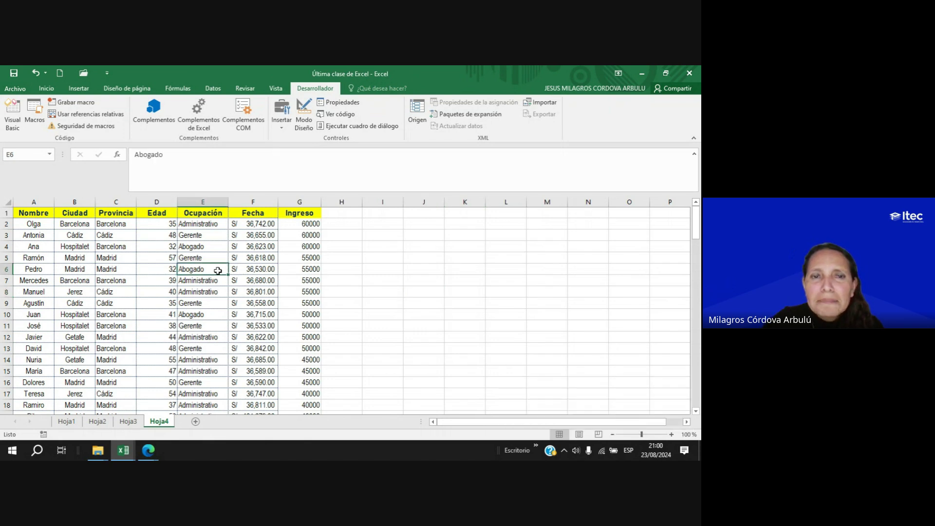
{"action": "left_click", "coordinate": [212, 88]}
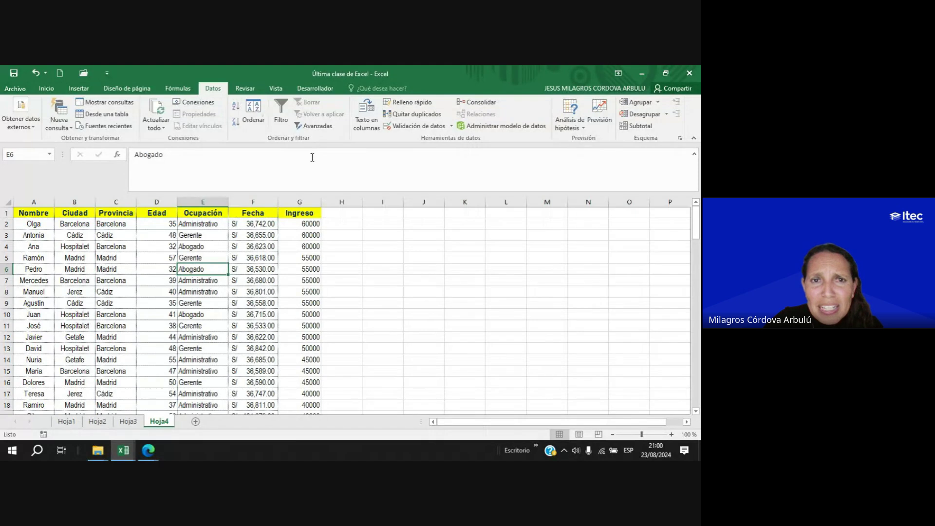
{"action": "left_click", "coordinate": [255, 128]}
{"action": "left_click", "coordinate": [409, 257]}
{"action": "left_click", "coordinate": [399, 265]}
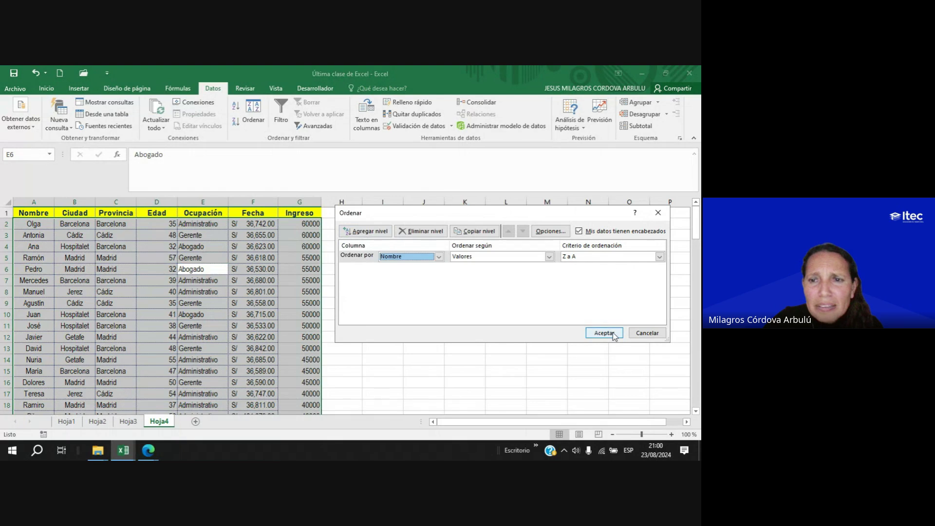
{"action": "left_click", "coordinate": [604, 333]}
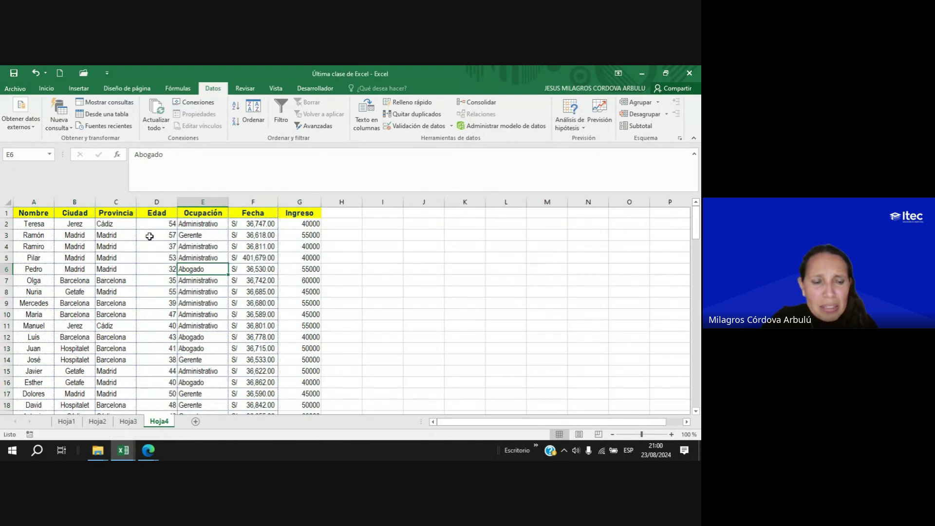
Clear all formats from the whole Hoja4 table, keeping its contents.
{"action": "key", "text": "ctrl+a"}
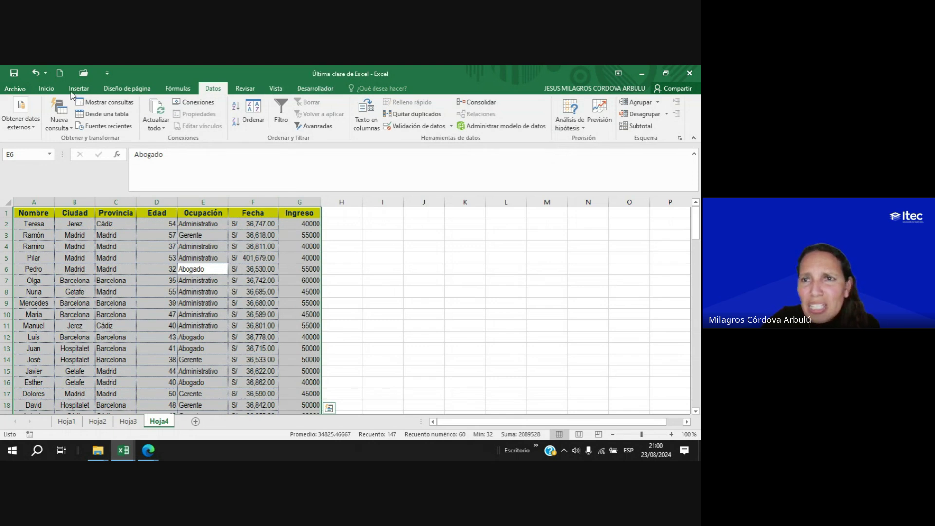
{"action": "left_click", "coordinate": [47, 89]}
{"action": "left_click", "coordinate": [587, 127]}
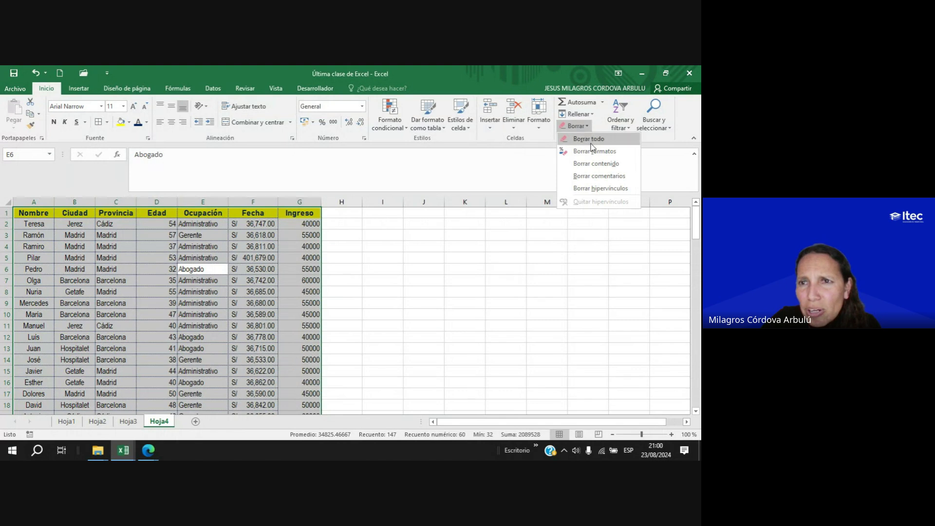
{"action": "left_click", "coordinate": [599, 150]}
{"action": "left_click", "coordinate": [202, 295]}
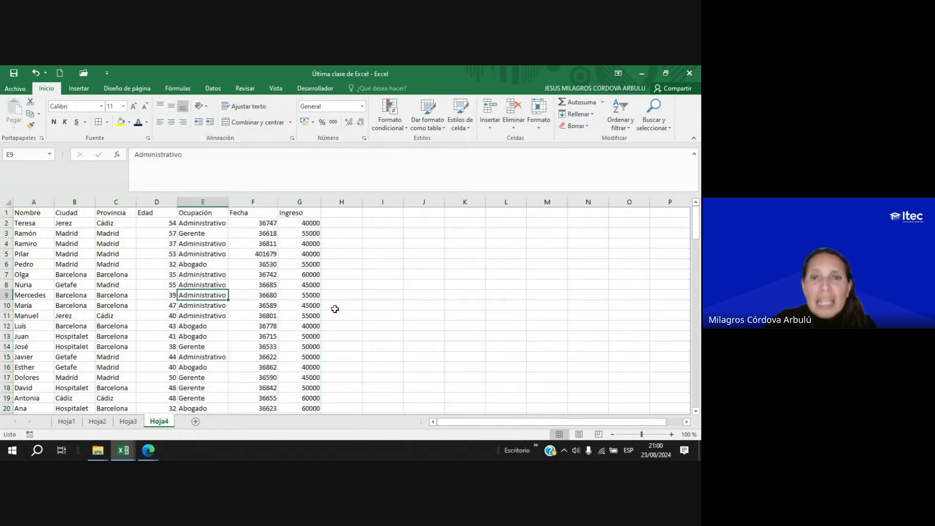
Insert a form button beside the Hoja4 table, over columns J to L near rows 3 to 5, and assign it the Formatos macro.
{"action": "left_click", "coordinate": [320, 92]}
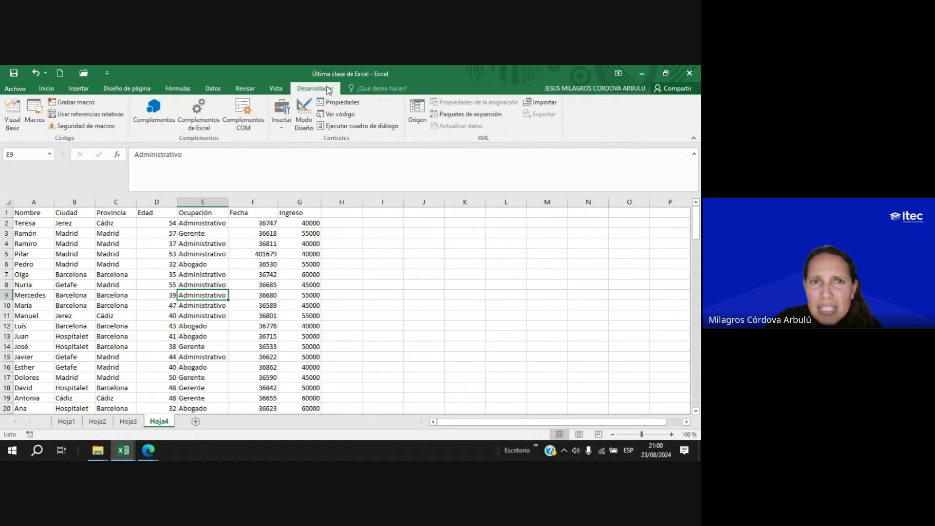
{"action": "left_click", "coordinate": [282, 128]}
{"action": "left_click", "coordinate": [276, 151]}
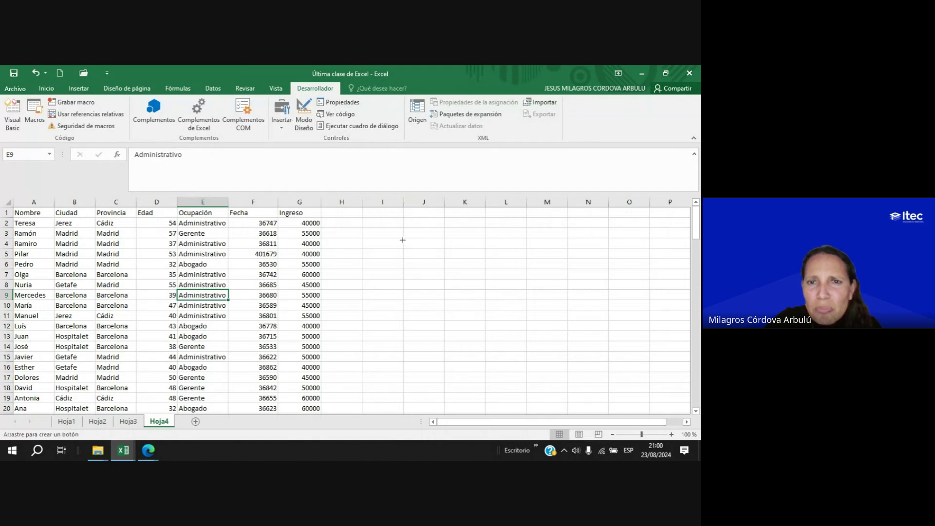
{"action": "left_click_drag", "start_coordinate": [405, 236], "coordinate": [501, 264]}
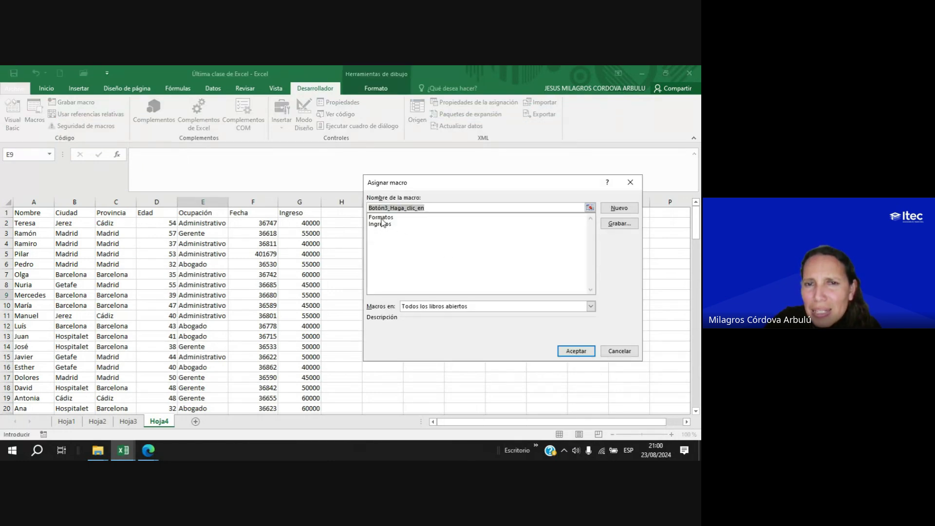
{"action": "left_click", "coordinate": [381, 217]}
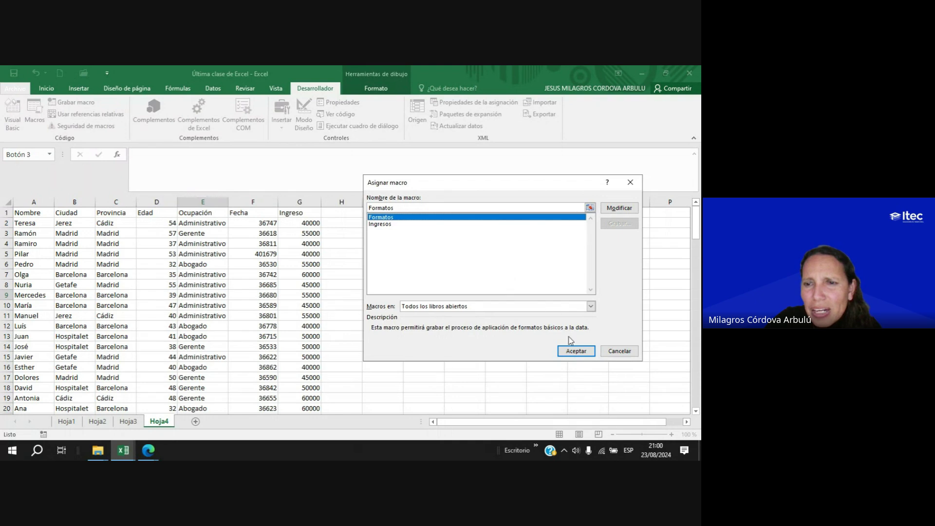
{"action": "left_click", "coordinate": [576, 351]}
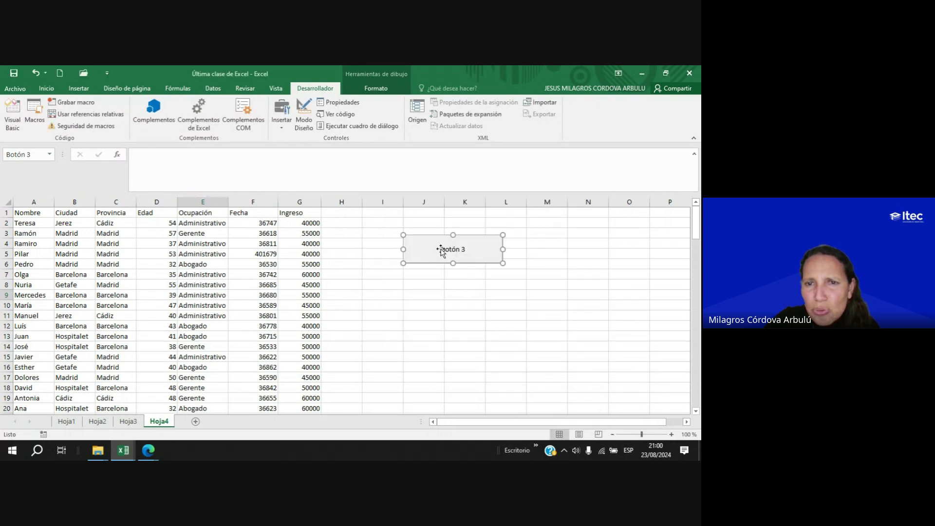
Replace the new button's caption with FORMATOS.
{"action": "left_click", "coordinate": [443, 249]}
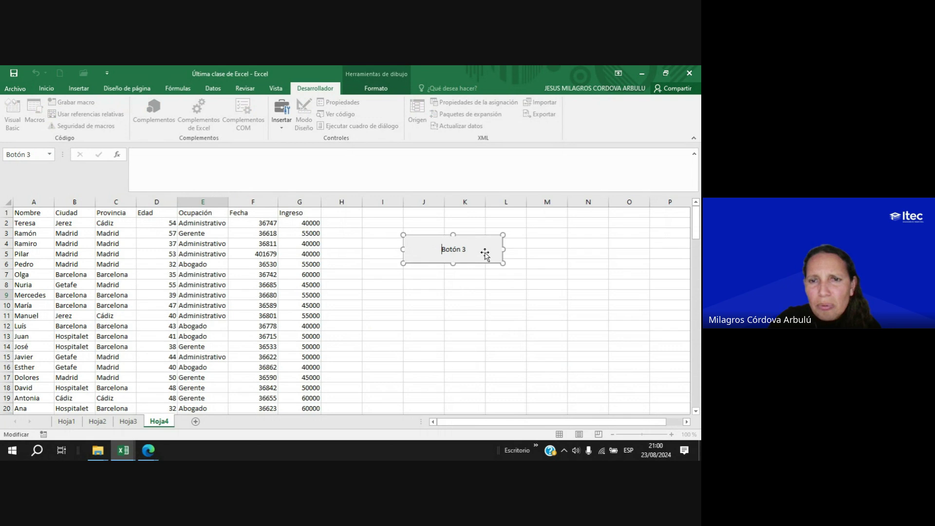
{"action": "key", "text": "Delete"}
{"action": "key", "text": "Delete"}
{"action": "key", "text": "Delete"}
{"action": "type", "text": "FO"}
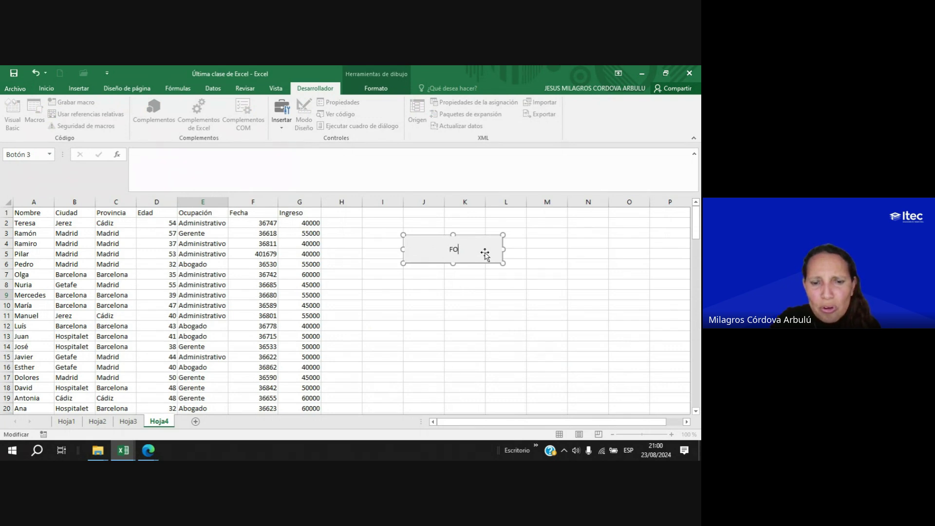
{"action": "type", "text": "RMATOS"}
{"action": "left_click", "coordinate": [468, 312]}
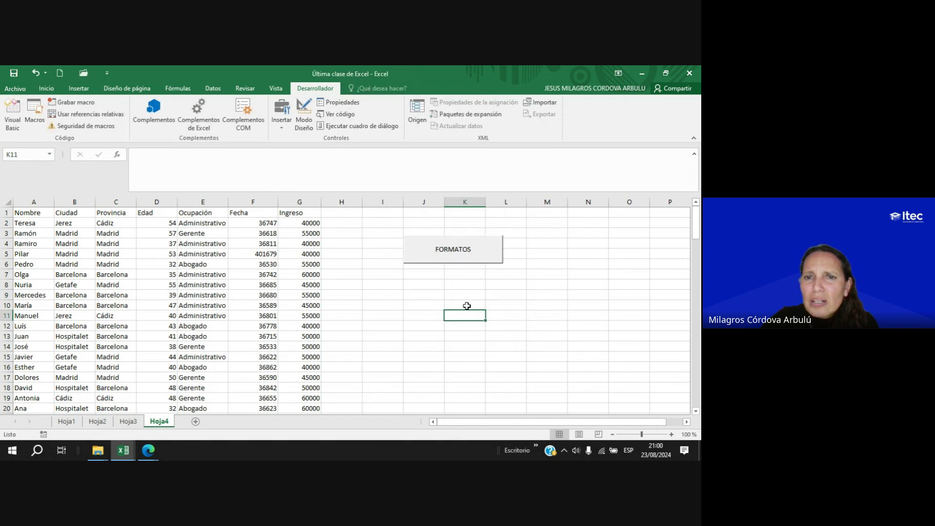
Insert a second form button of similar size below the FORMATOS button and assign it the Ingresos macro.
{"action": "left_click", "coordinate": [282, 127]}
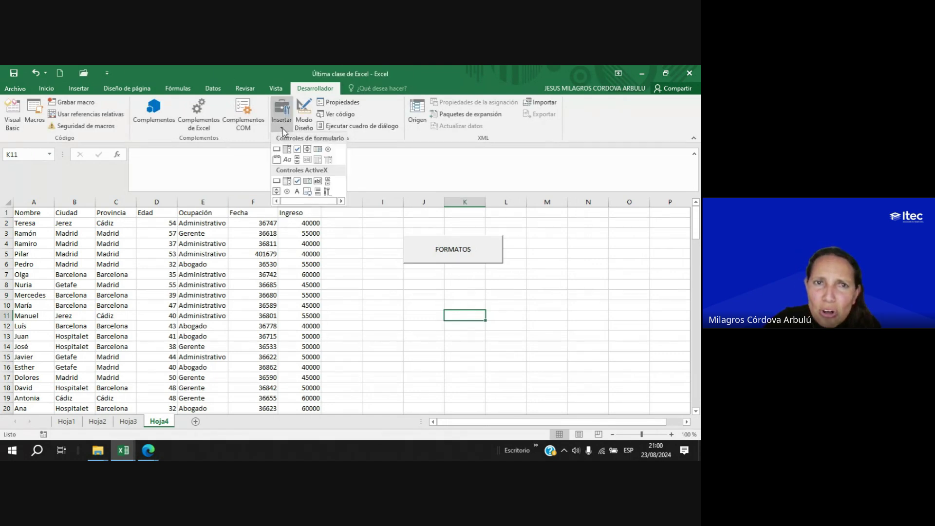
{"action": "left_click", "coordinate": [277, 160]}
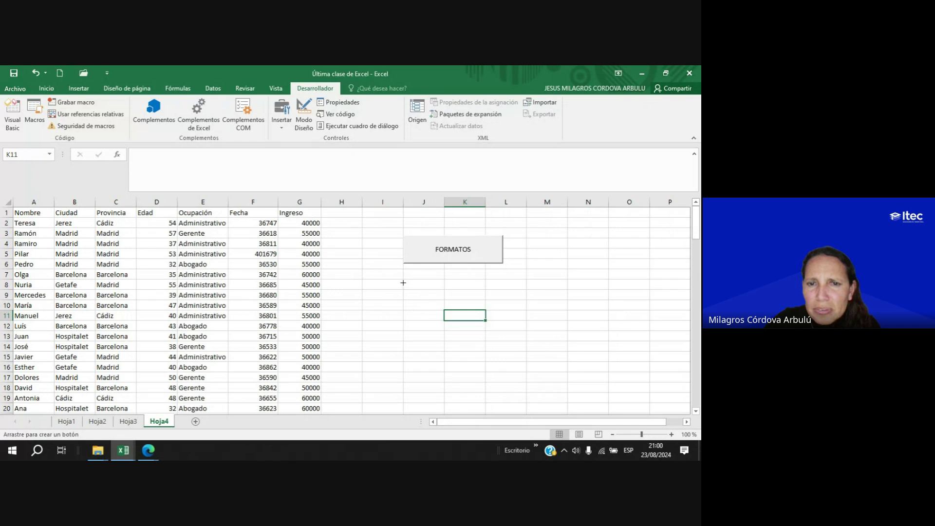
{"action": "left_click_drag", "start_coordinate": [403, 283], "coordinate": [502, 307]}
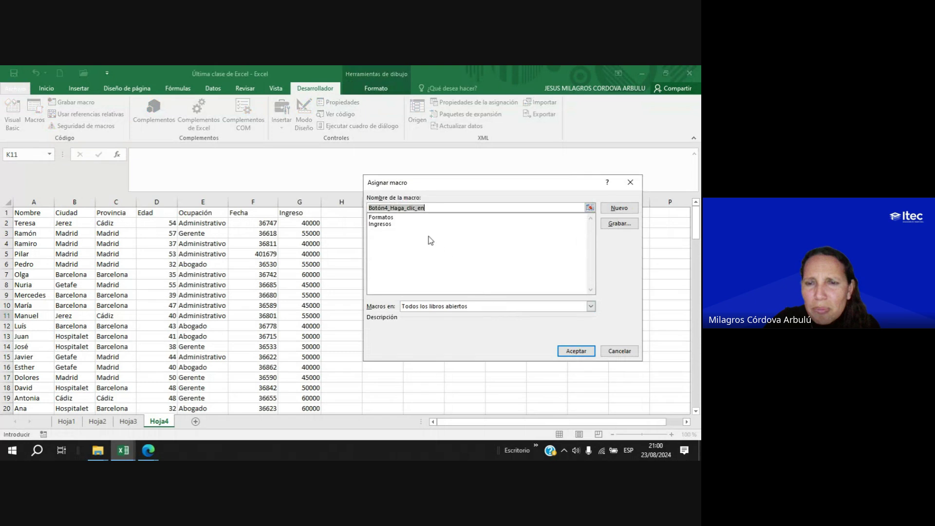
{"action": "left_click", "coordinate": [380, 224]}
{"action": "left_click", "coordinate": [575, 350]}
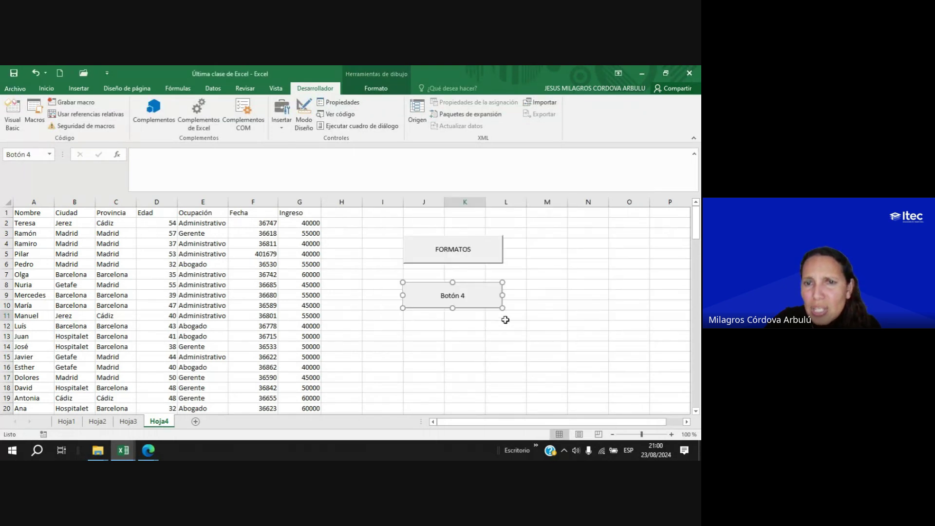
Replace the second button's caption with INGRESOS.
{"action": "left_click", "coordinate": [442, 296]}
{"action": "key", "text": "Delete"}
{"action": "key", "text": "Delete"}
{"action": "key", "text": "Delete"}
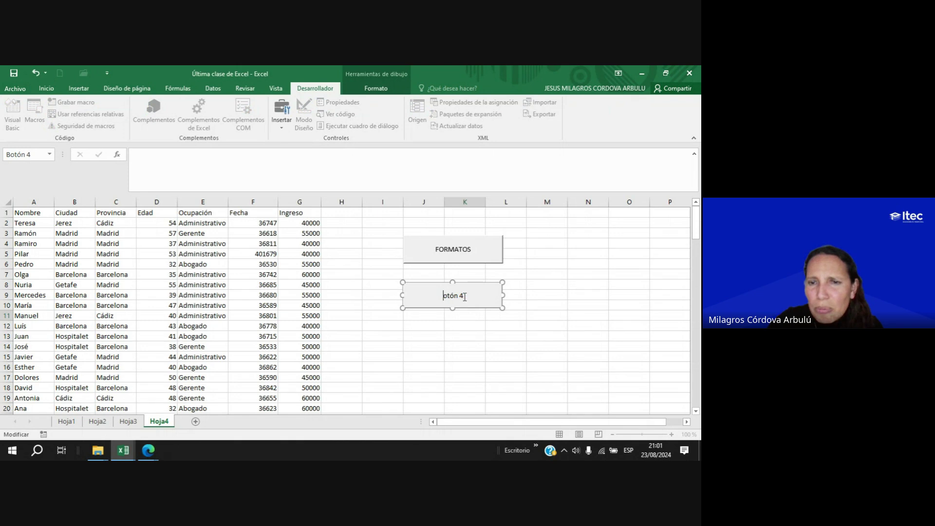
{"action": "type", "text": "IN"}
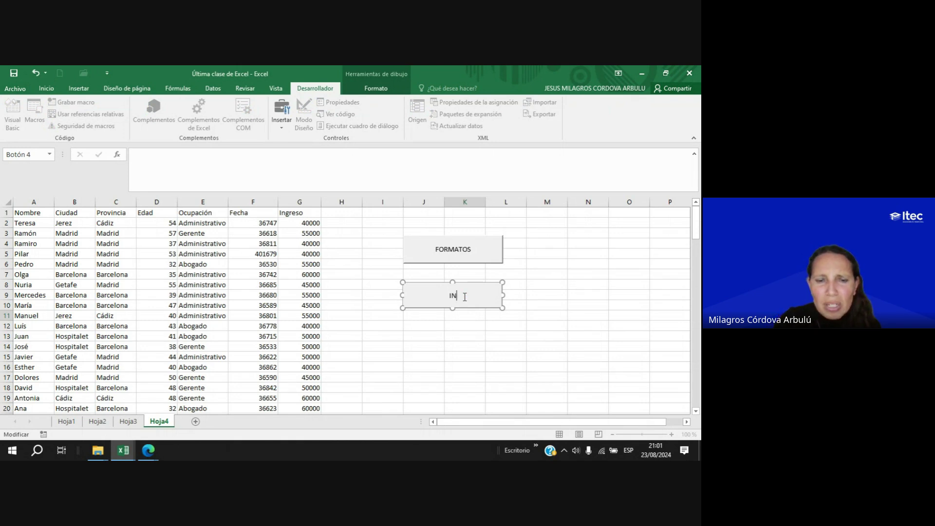
{"action": "type", "text": "GRESOS"}
{"action": "left_click", "coordinate": [470, 355]}
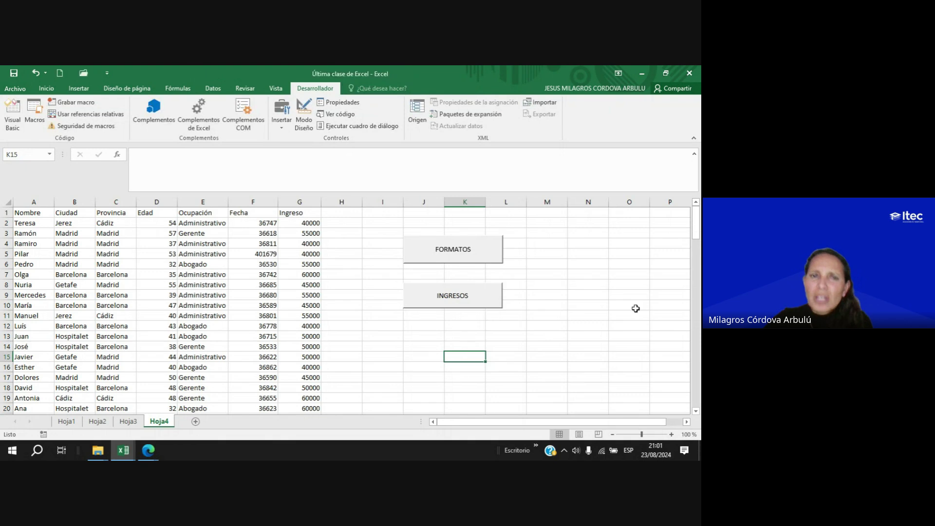
Run the Formatos and Ingresos macros on the Hoja4 table using their new buttons.
{"action": "left_click", "coordinate": [92, 283]}
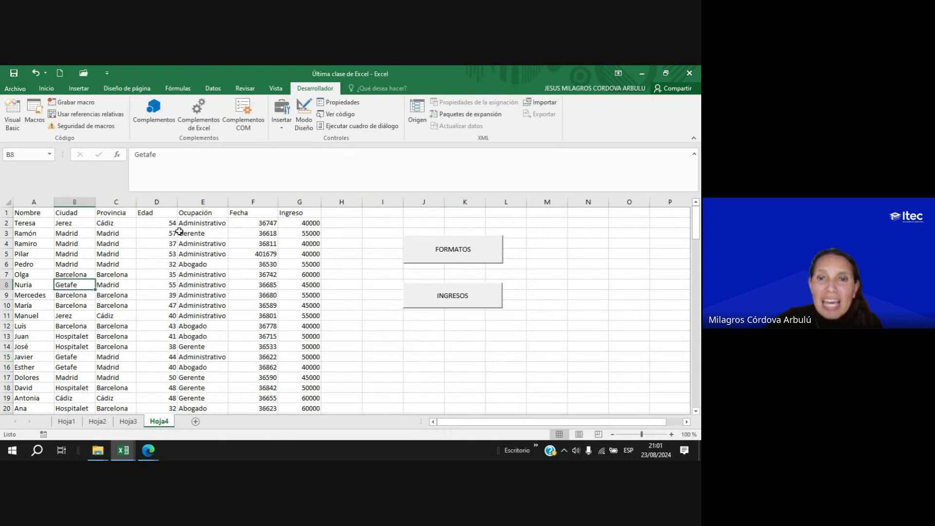
{"action": "left_click", "coordinate": [447, 255]}
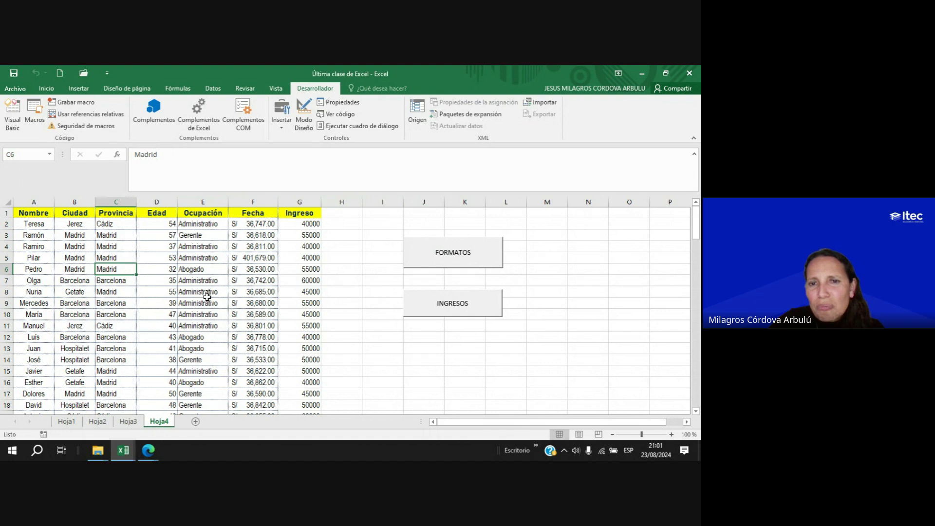
{"action": "left_click", "coordinate": [449, 307]}
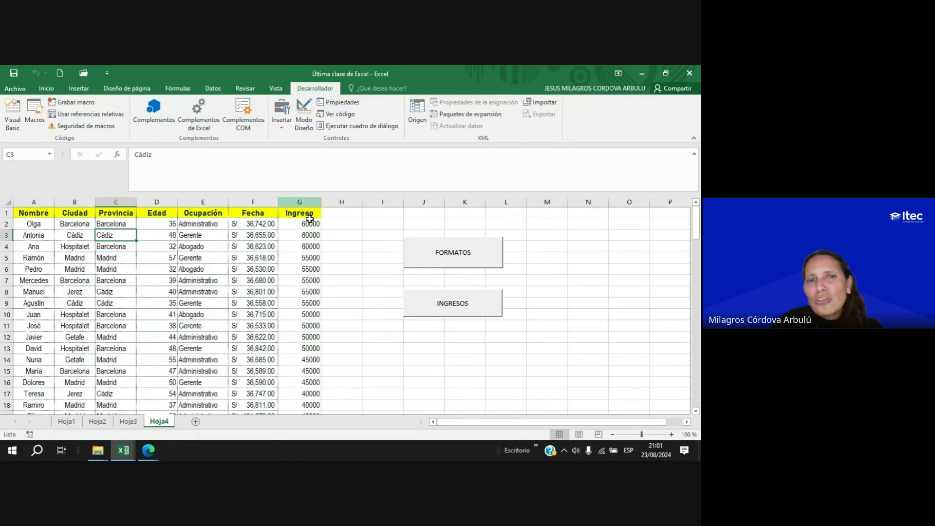
Apply the Fecha corta number format to all values in the Fecha column of Hoja4.
{"action": "left_click", "coordinate": [270, 227]}
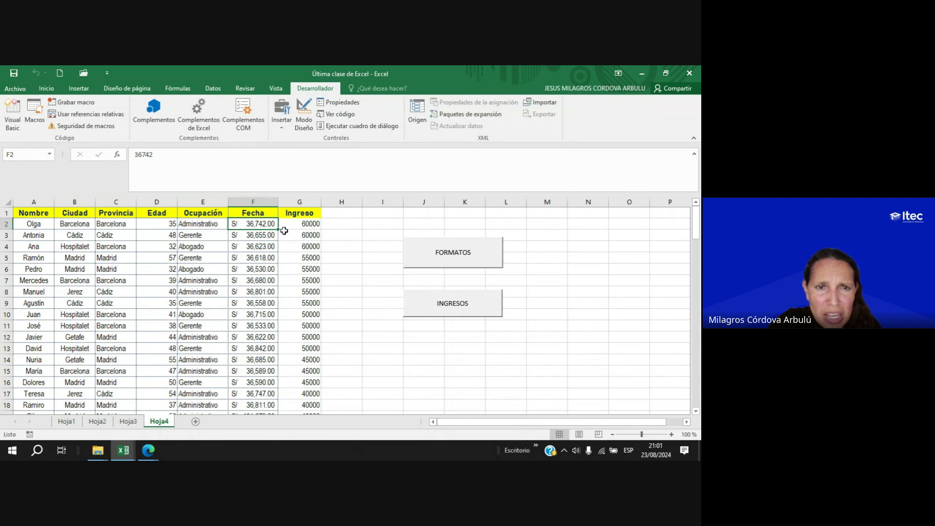
{"action": "key", "text": "ctrl+shift+Down"}
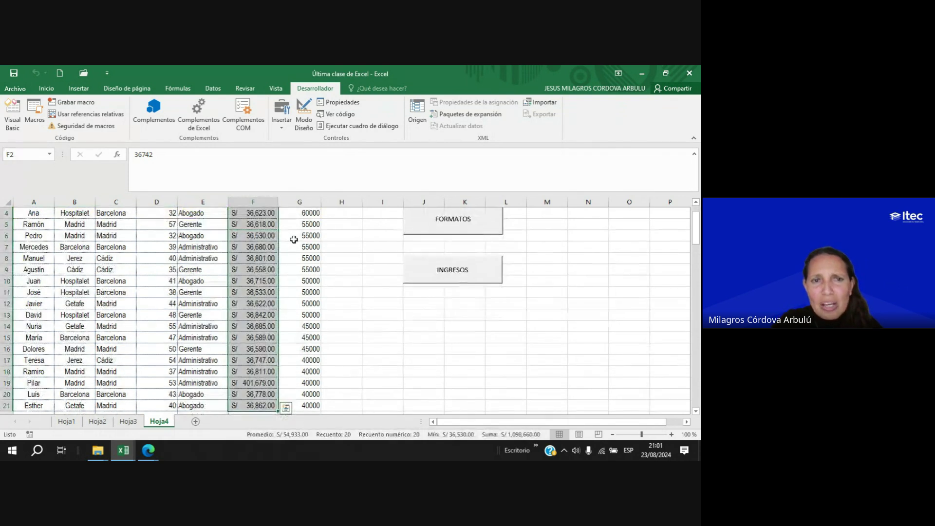
{"action": "scroll", "coordinate": [695, 229], "scroll_direction": "up", "scroll_amount": 1}
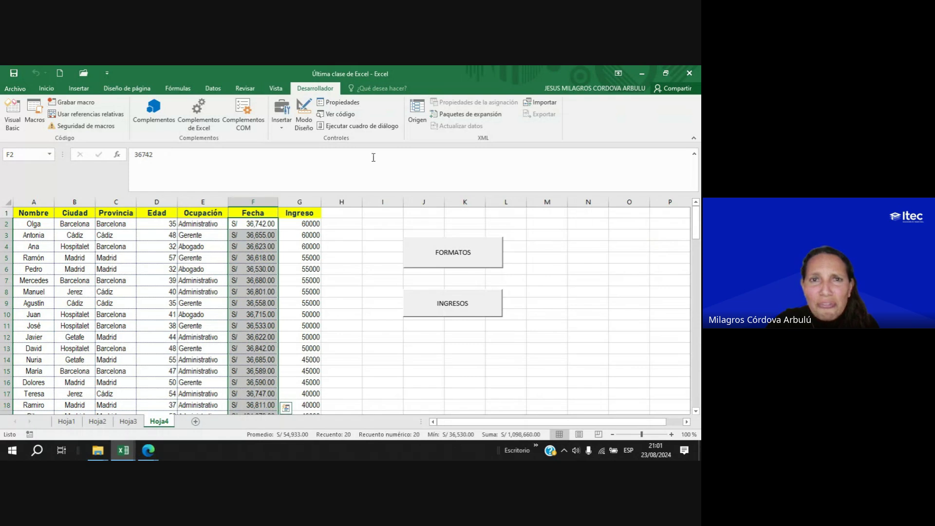
{"action": "left_click", "coordinate": [47, 88]}
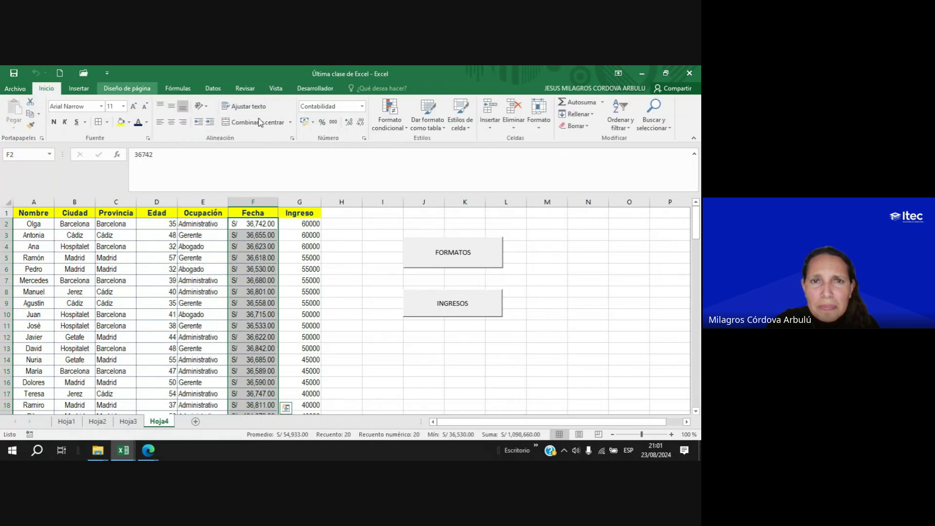
{"action": "left_click", "coordinate": [362, 106]}
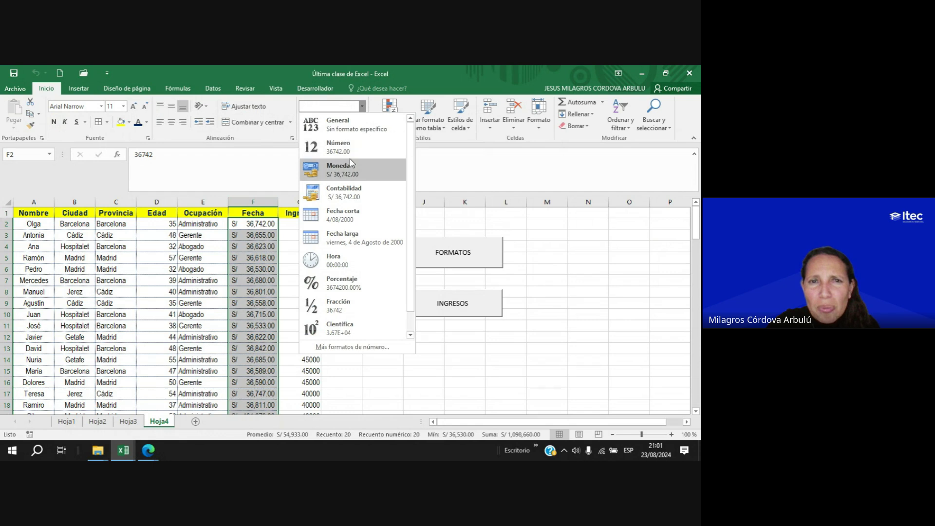
{"action": "left_click", "coordinate": [341, 215]}
Apply the Moneda number format to all values in the Ingreso column of Hoja4.
{"action": "left_click", "coordinate": [309, 223]}
{"action": "key", "text": "ctrl+shift+Down"}
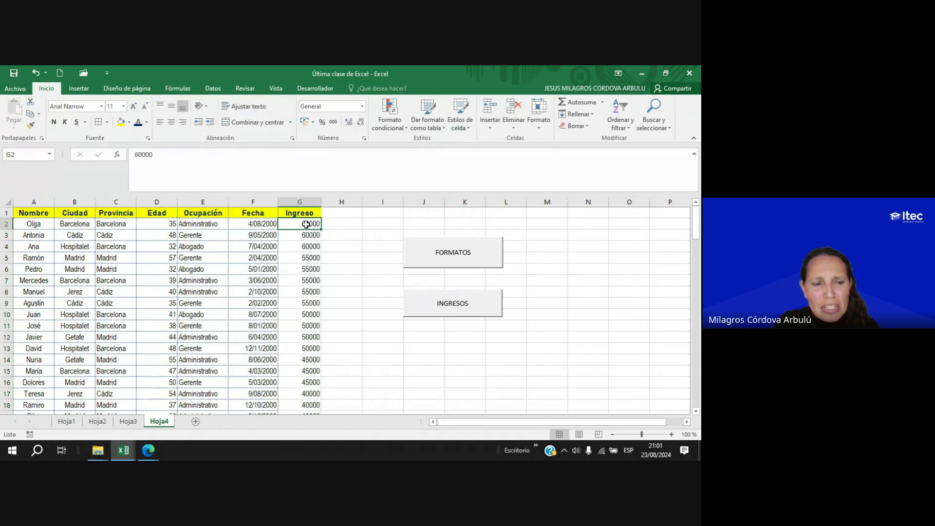
{"action": "left_click", "coordinate": [362, 106]}
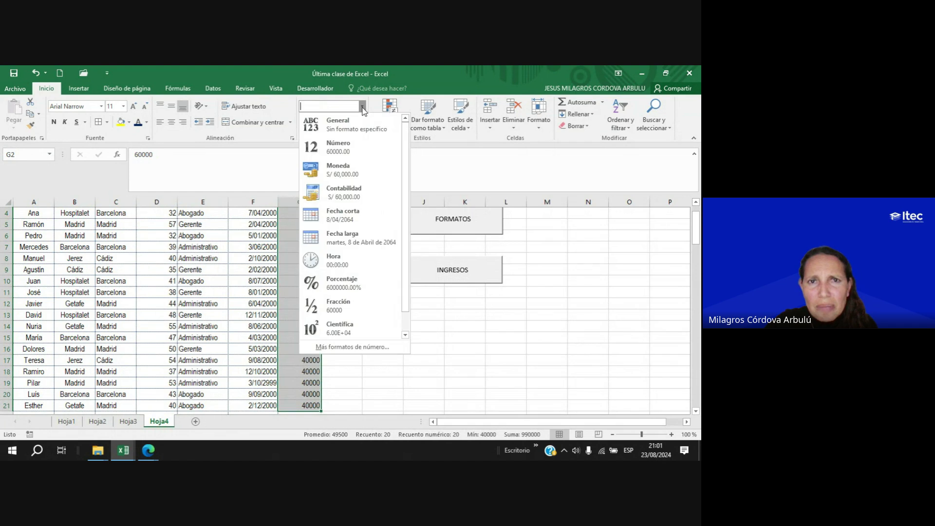
{"action": "left_click", "coordinate": [348, 178]}
{"action": "scroll", "coordinate": [243, 273], "scroll_direction": "up", "scroll_amount": 1}
{"action": "left_click", "coordinate": [203, 291]}
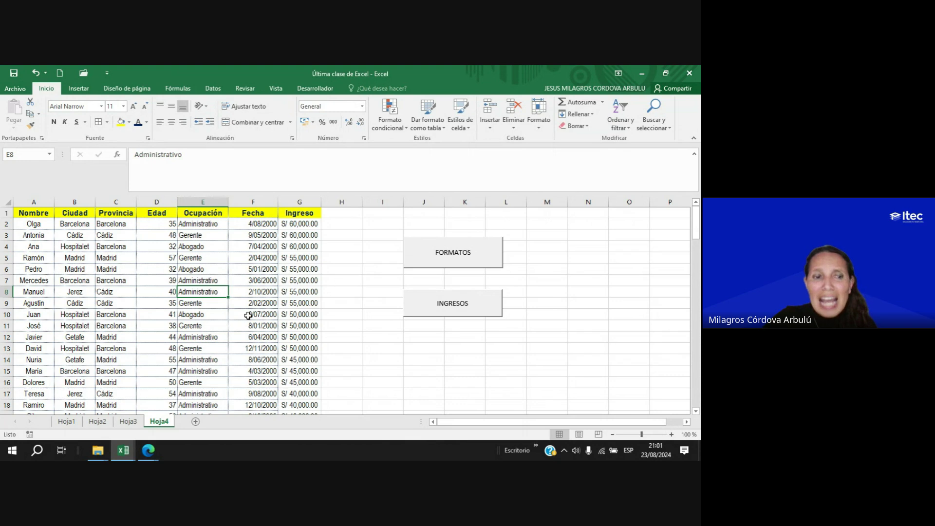
Select the Total de ventas column in Hoja1, and switch to the Google Meet call to read the chat messages.
{"action": "left_click", "coordinate": [66, 422]}
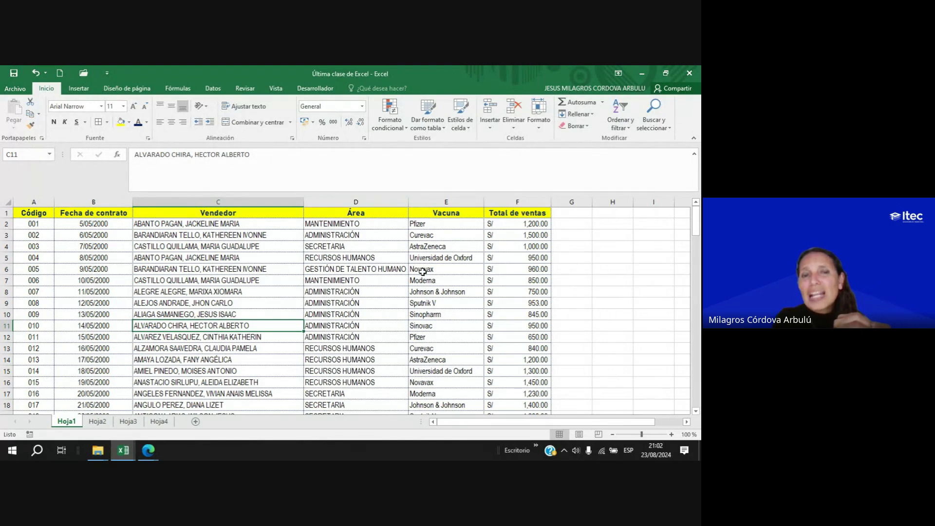
{"action": "left_click", "coordinate": [519, 201]}
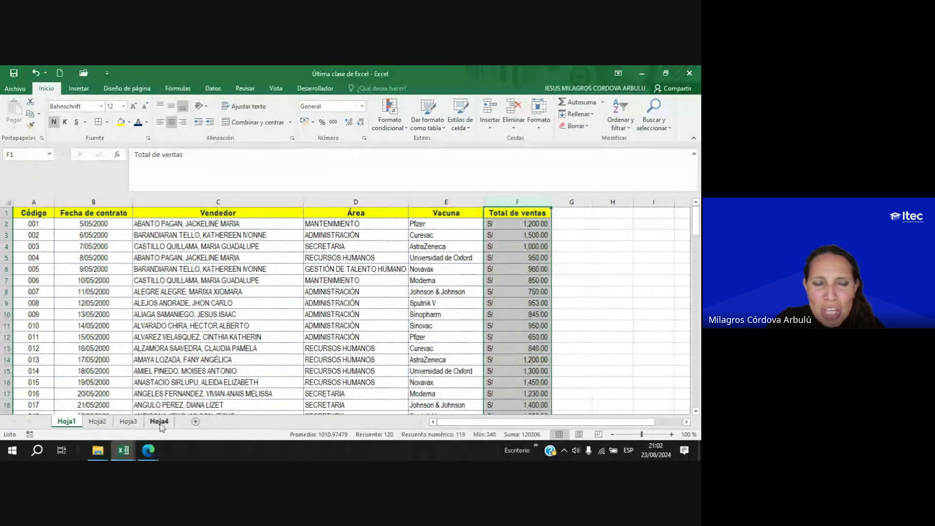
{"action": "mouse_move", "coordinate": [148, 450]}
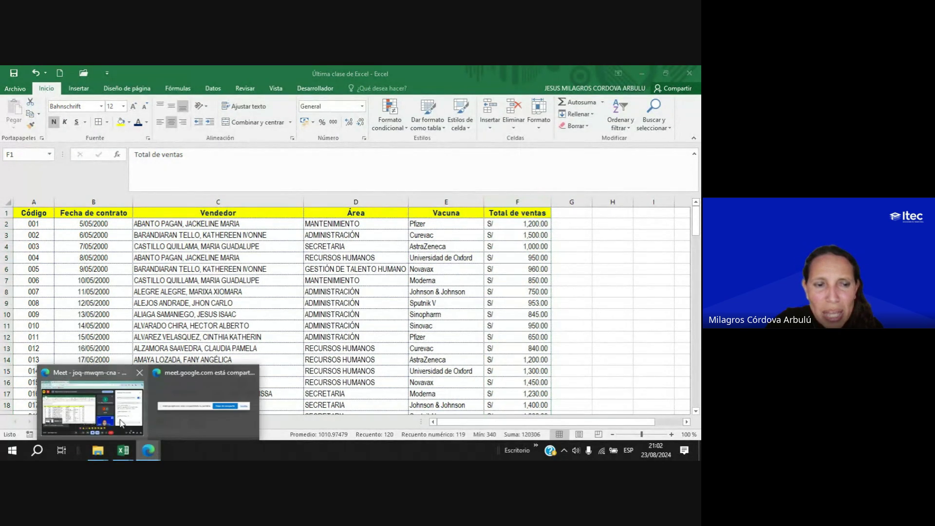
{"action": "left_click", "coordinate": [90, 394]}
{"action": "scroll", "coordinate": [603, 278], "scroll_direction": "up", "scroll_amount": 1}
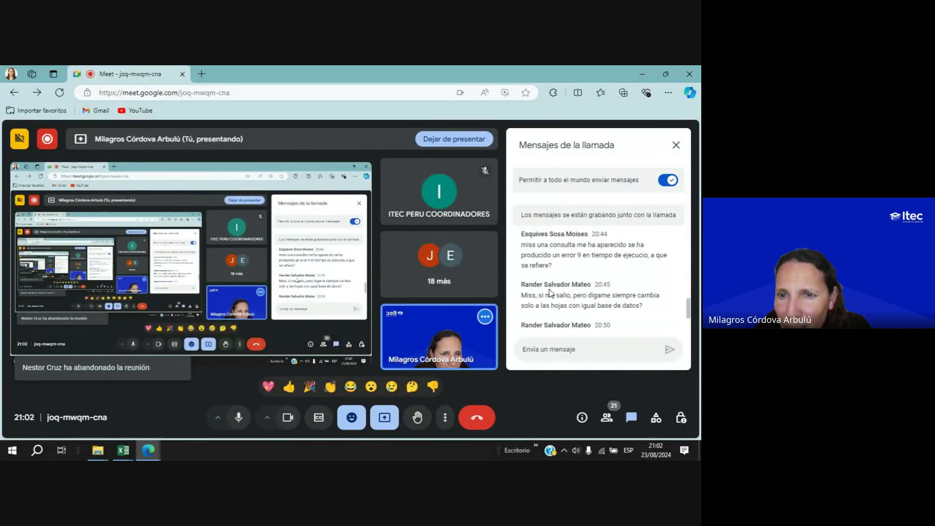
{"action": "scroll", "coordinate": [630, 292], "scroll_direction": "down", "scroll_amount": 1}
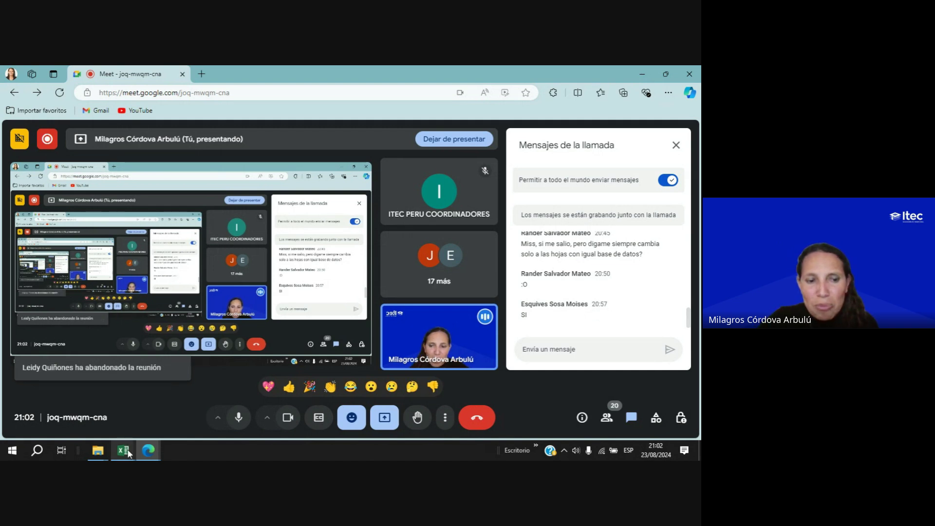
Switch back to the Última clase de Excel workbook and open the list of macros from Hoja1.
{"action": "mouse_move", "coordinate": [129, 453]}
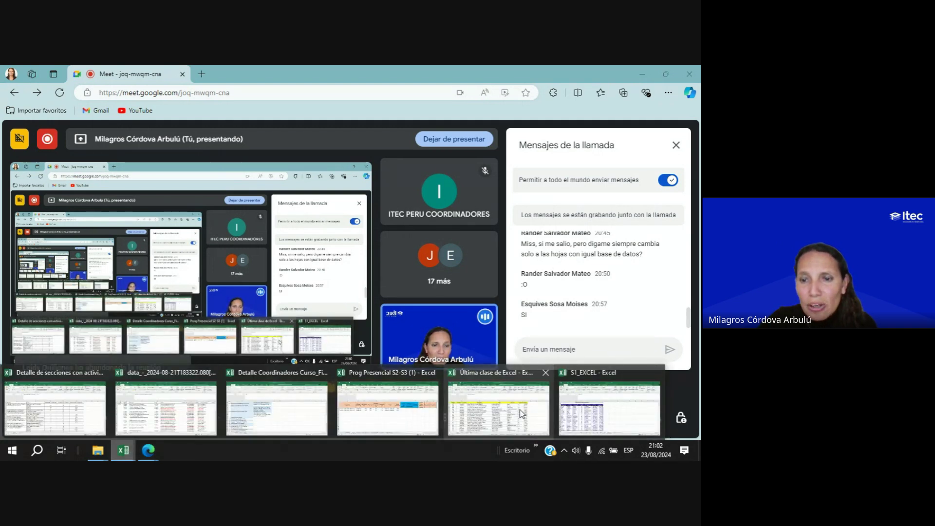
{"action": "left_click", "coordinate": [522, 414]}
{"action": "left_click", "coordinate": [375, 268]}
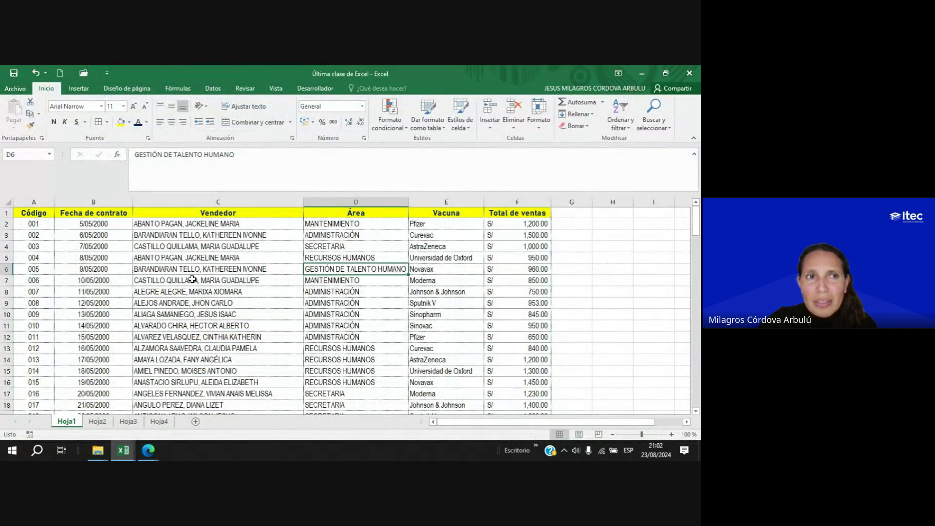
{"action": "left_click", "coordinate": [315, 88]}
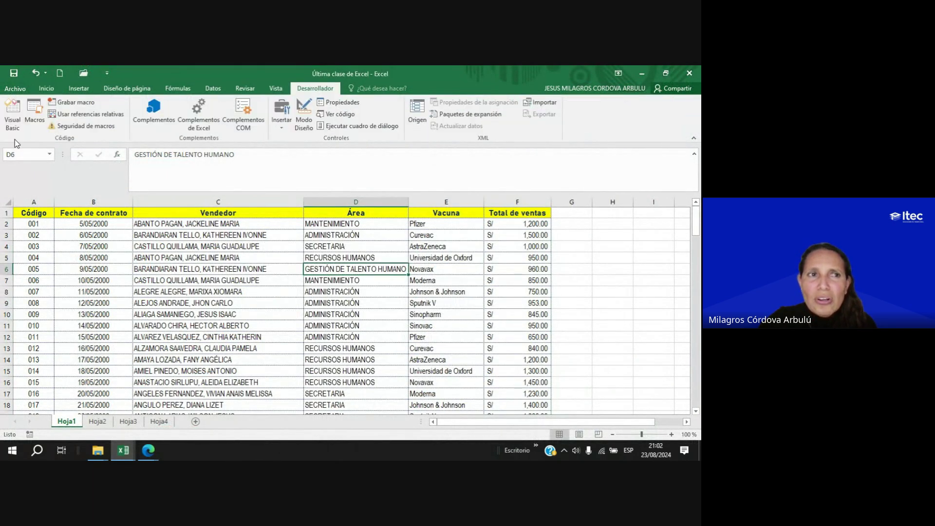
{"action": "left_click", "coordinate": [34, 112]}
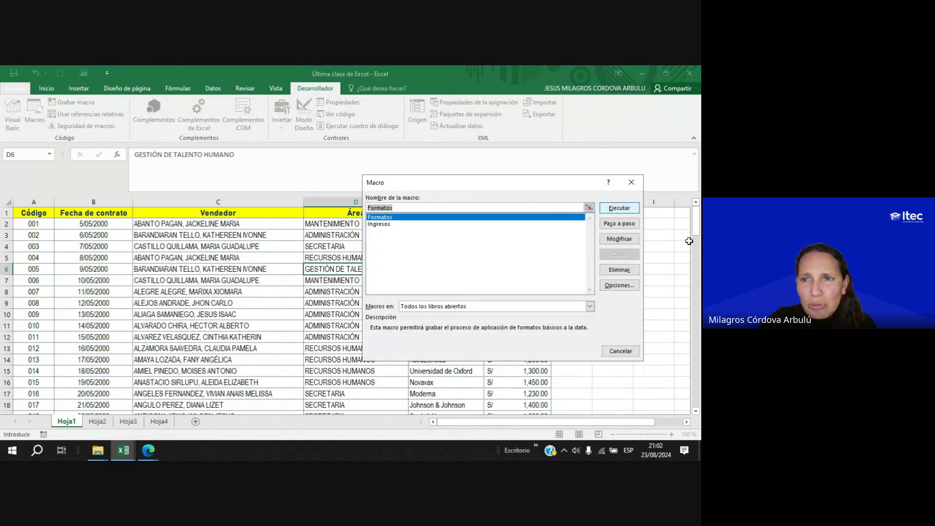
Close the macro list, switch to Hoja4, and view the form controls available for insertion.
{"action": "left_click", "coordinate": [631, 182]}
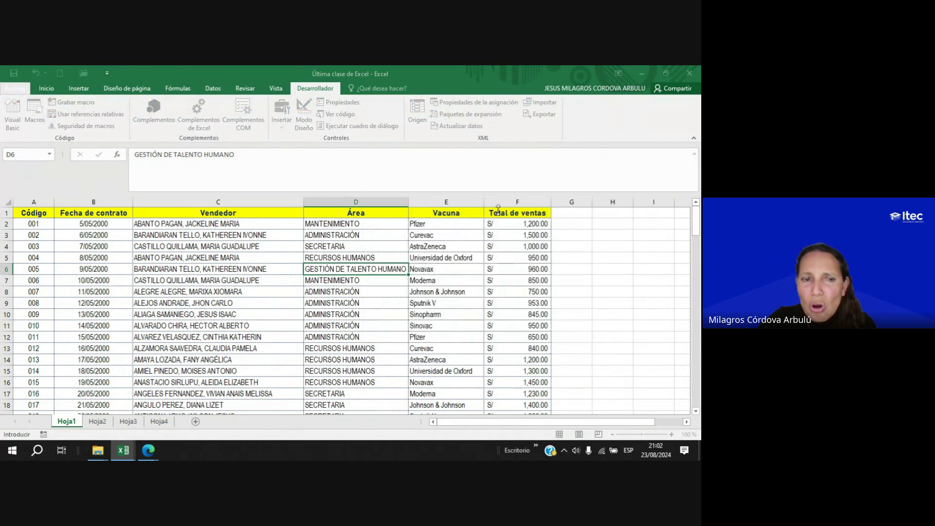
{"action": "left_click", "coordinate": [159, 422]}
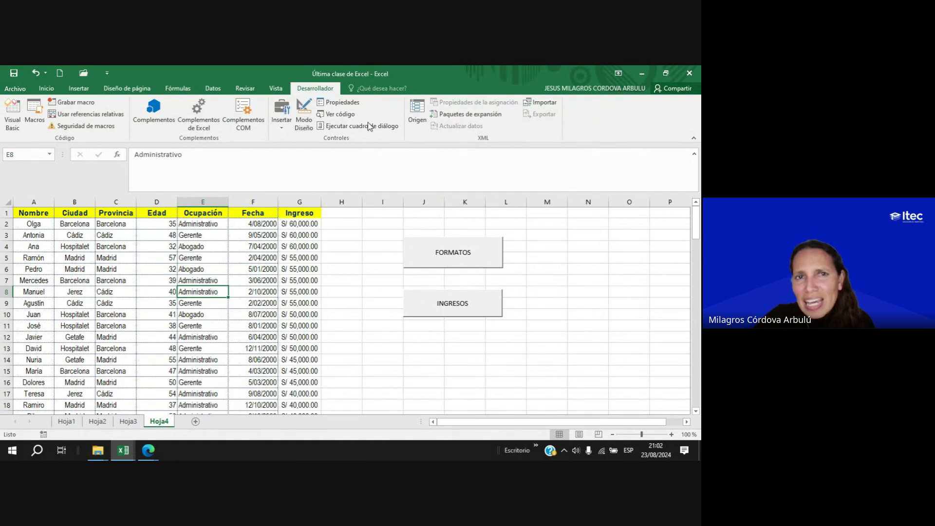
{"action": "left_click", "coordinate": [285, 122]}
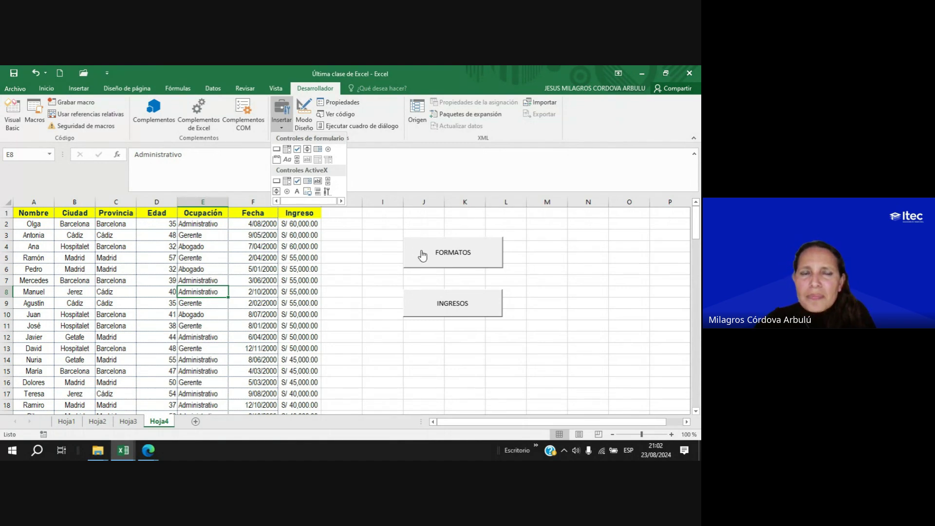
{"action": "left_click", "coordinate": [353, 327]}
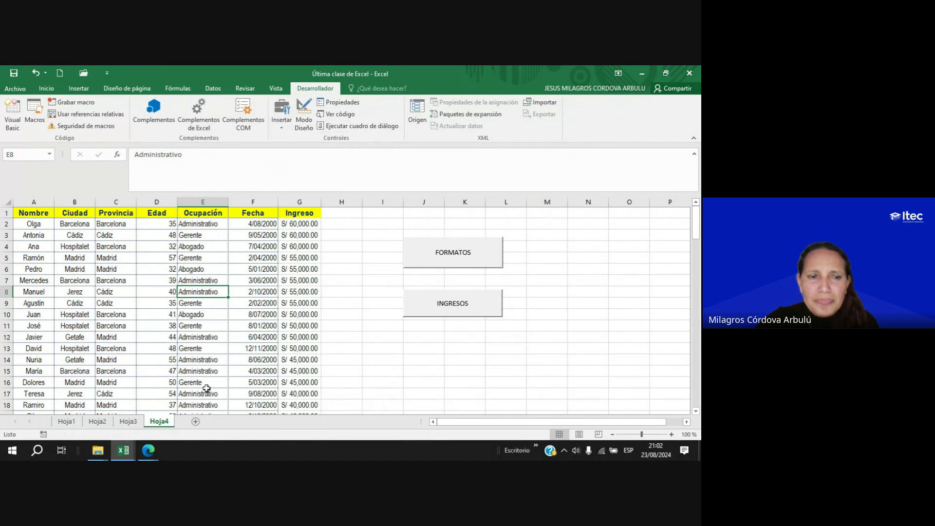
Switch to the Google Meet call to read the chat messages, and return to the Última clase de Excel workbook.
{"action": "left_click", "coordinate": [147, 450]}
{"action": "left_click", "coordinate": [137, 431]}
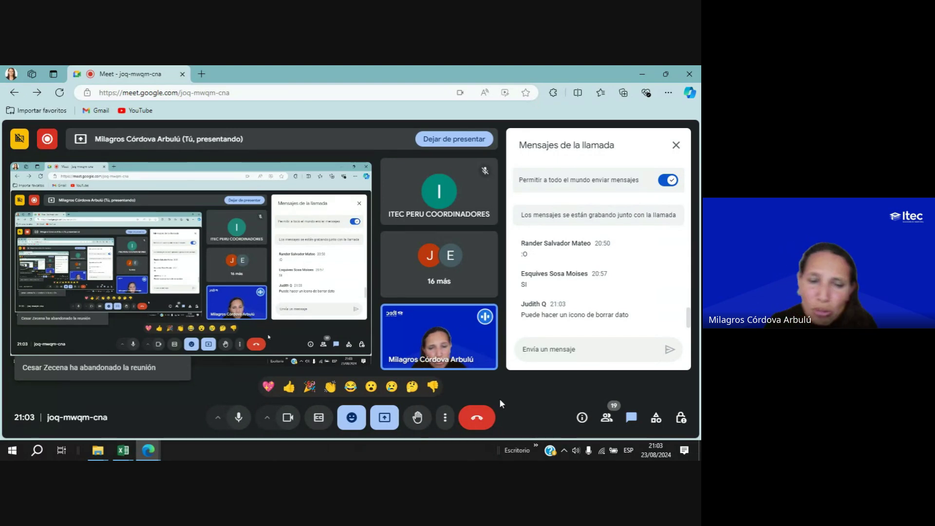
{"action": "left_click", "coordinate": [129, 451]}
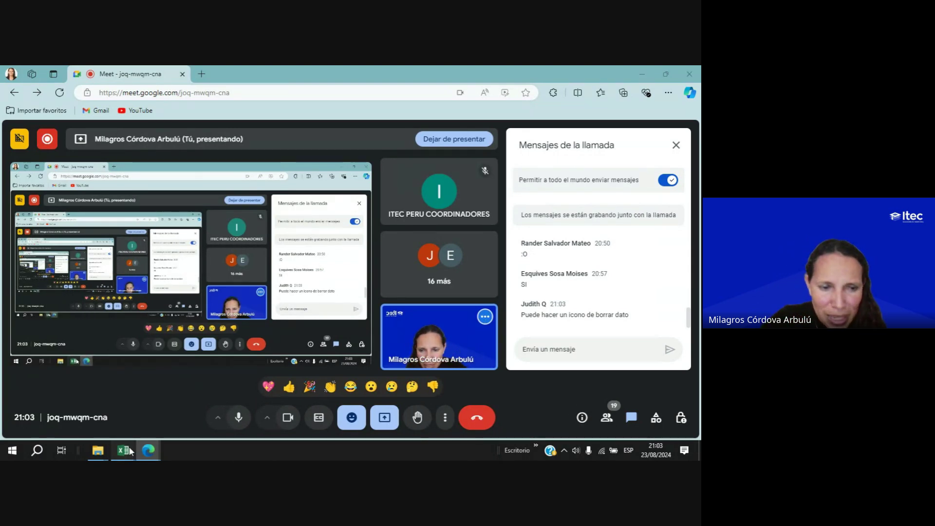
{"action": "left_click", "coordinate": [483, 411]}
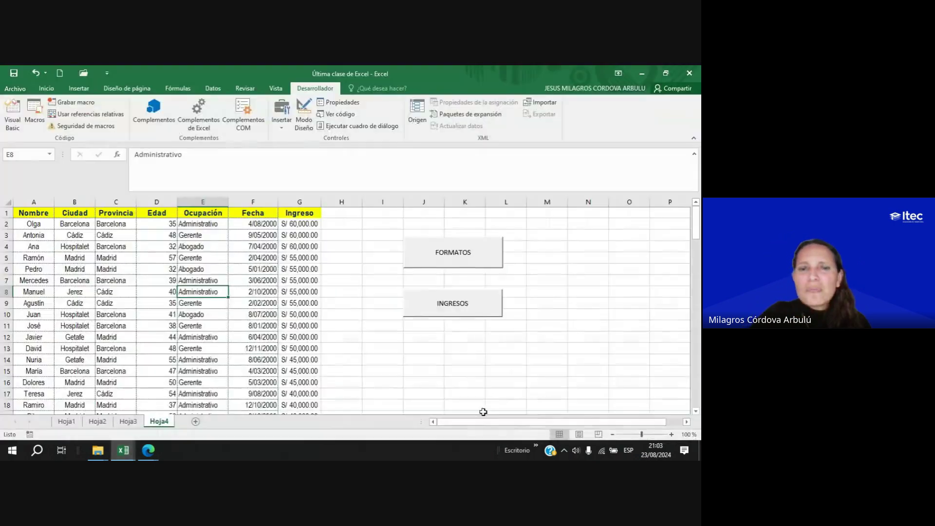
Select cell E5 in Hoja4 and set up a new macro recording named "Borrar todo".
{"action": "left_click", "coordinate": [431, 347]}
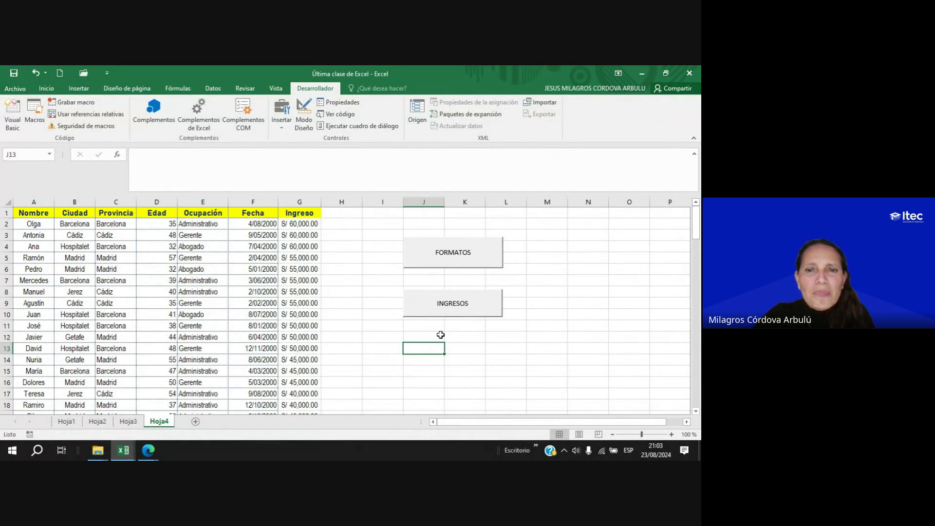
{"action": "left_click", "coordinate": [434, 327]}
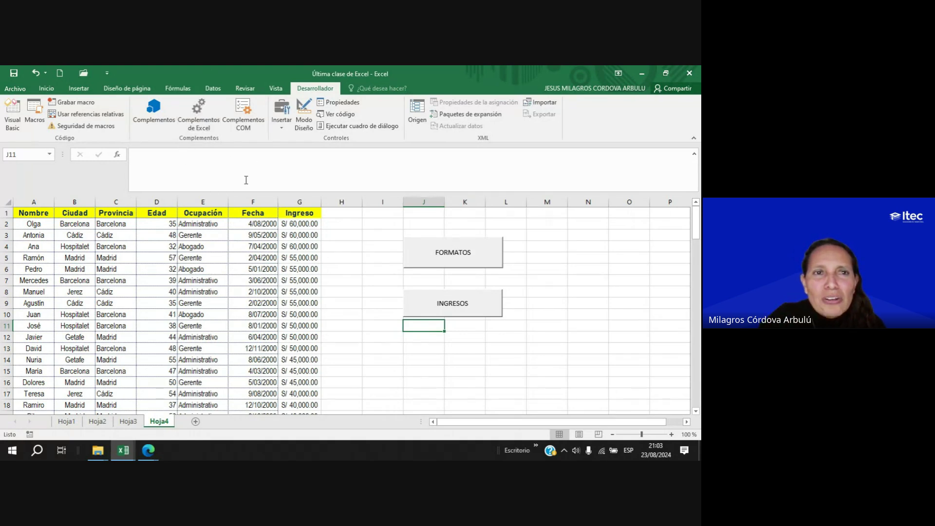
{"action": "left_click", "coordinate": [191, 257]}
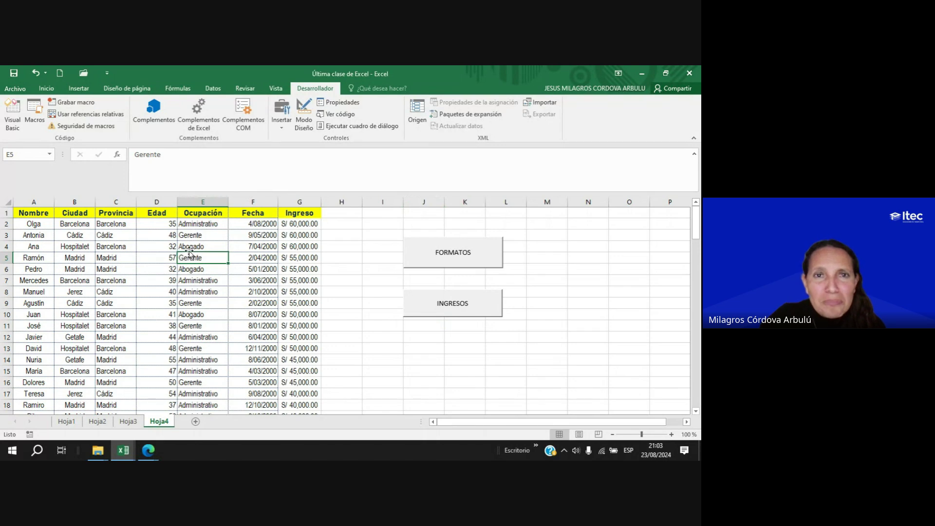
{"action": "left_click", "coordinate": [78, 102]}
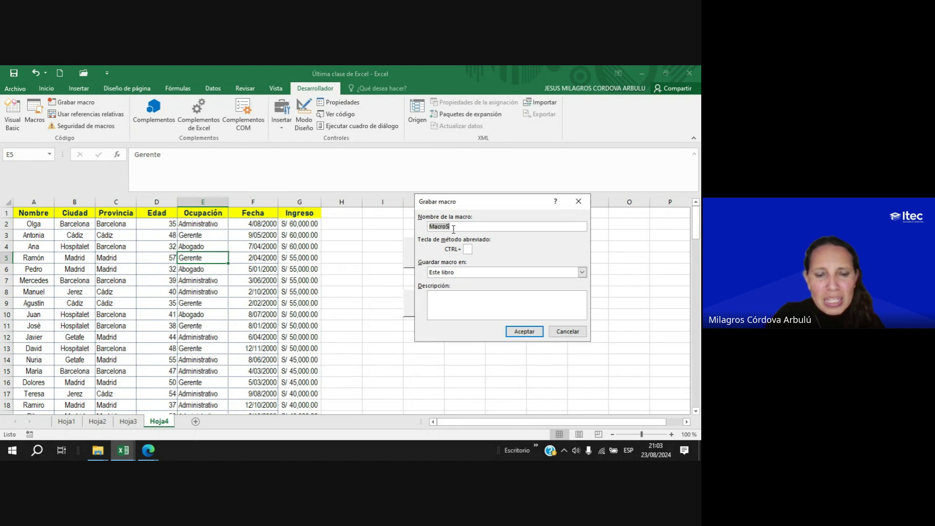
{"action": "type", "text": "Borrar todo"}
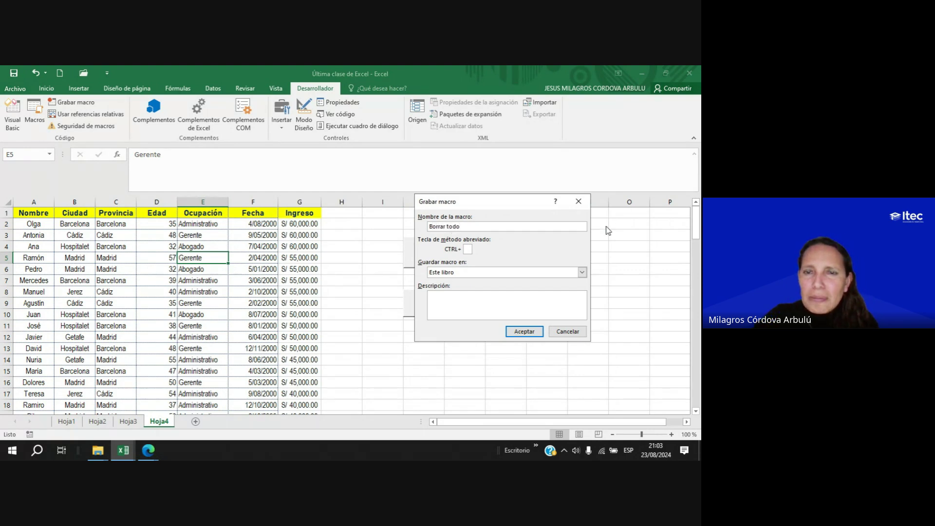
Enter the macro description "Esta macro me ayudará a eliminar toda la base de datos".
{"action": "left_click", "coordinate": [472, 310]}
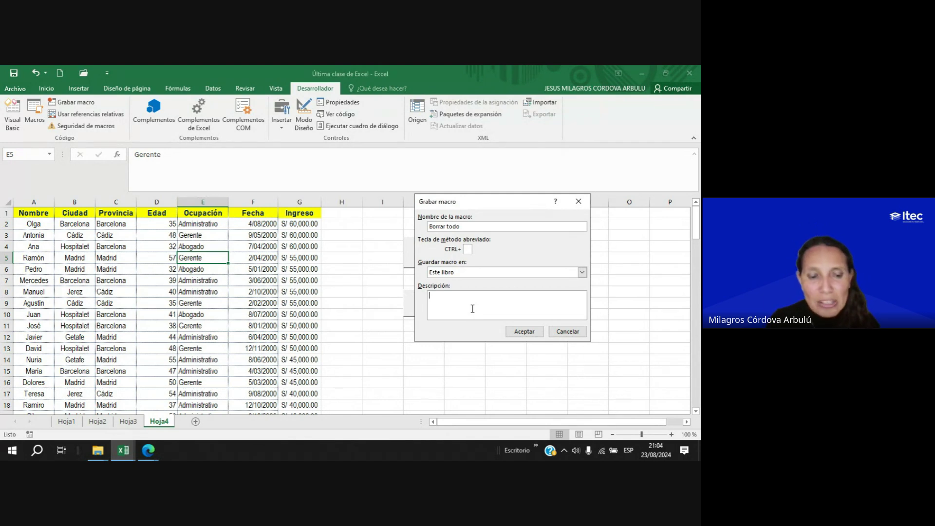
{"action": "type", "text": "Esta macro me"}
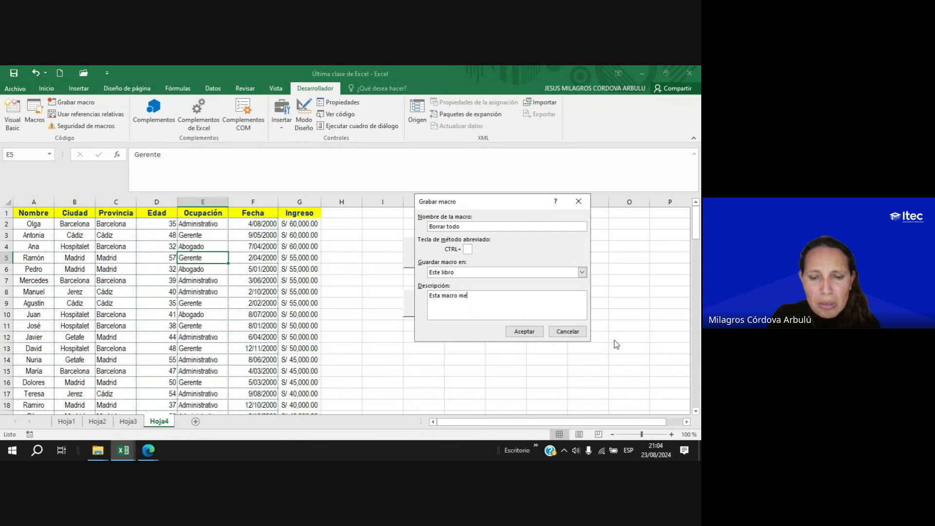
{"action": "type", "text": " ayudarpa"}
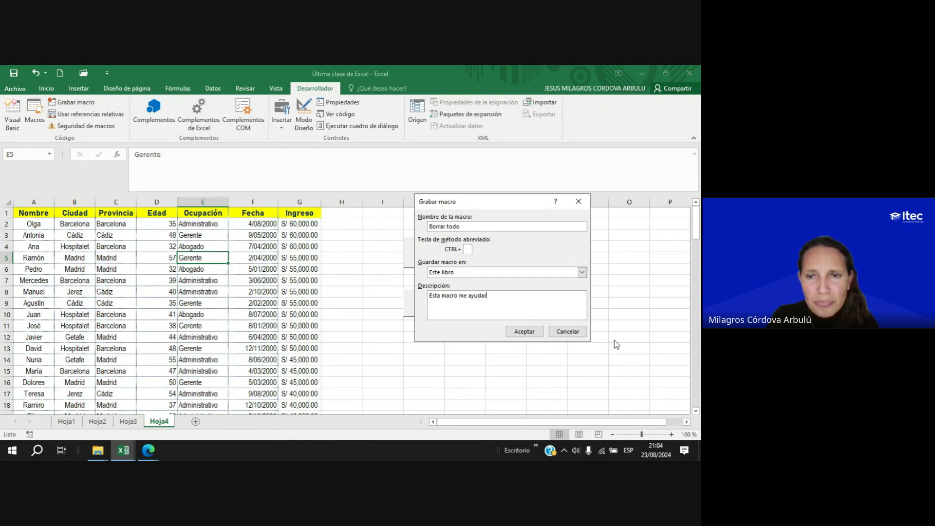
{"action": "key", "text": "BackSpace"}
{"action": "key", "text": "BackSpace"}
{"action": "type", "text": "á a eli"}
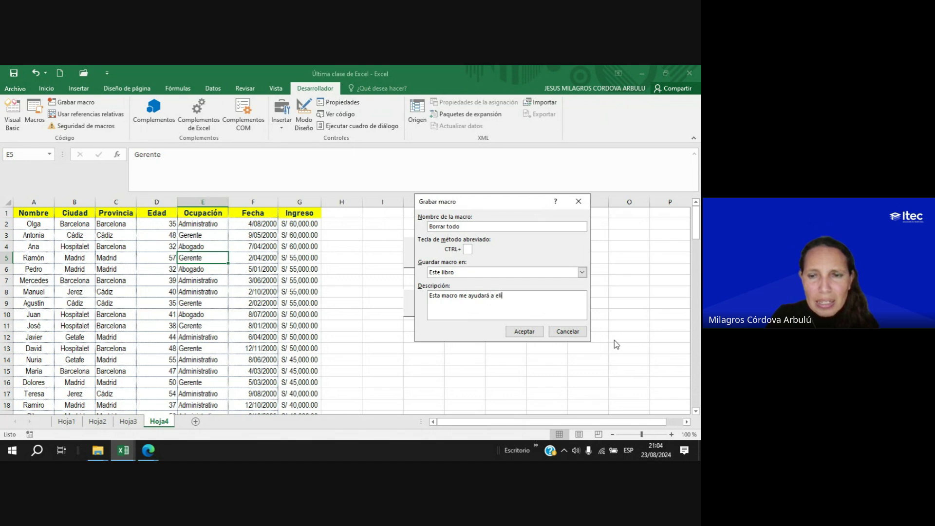
{"action": "type", "text": "minar toda la"}
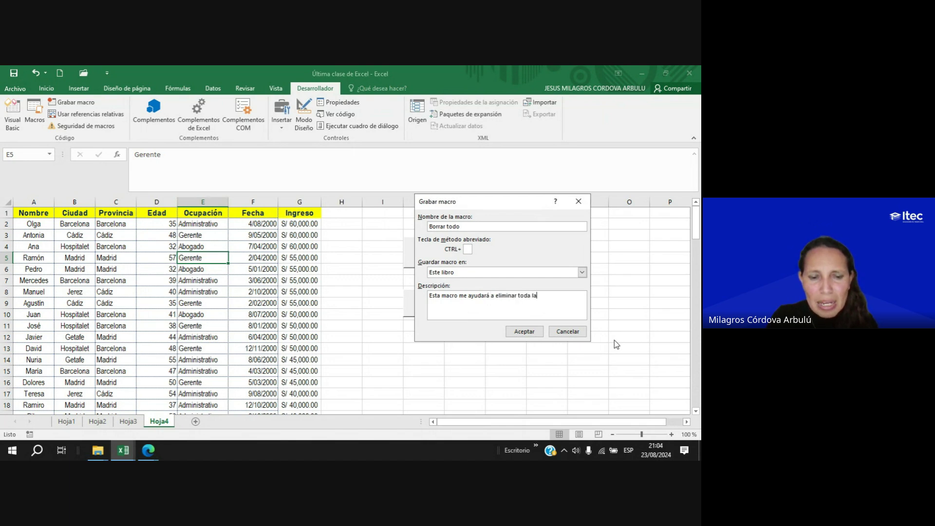
{"action": "type", "text": " base de datos"}
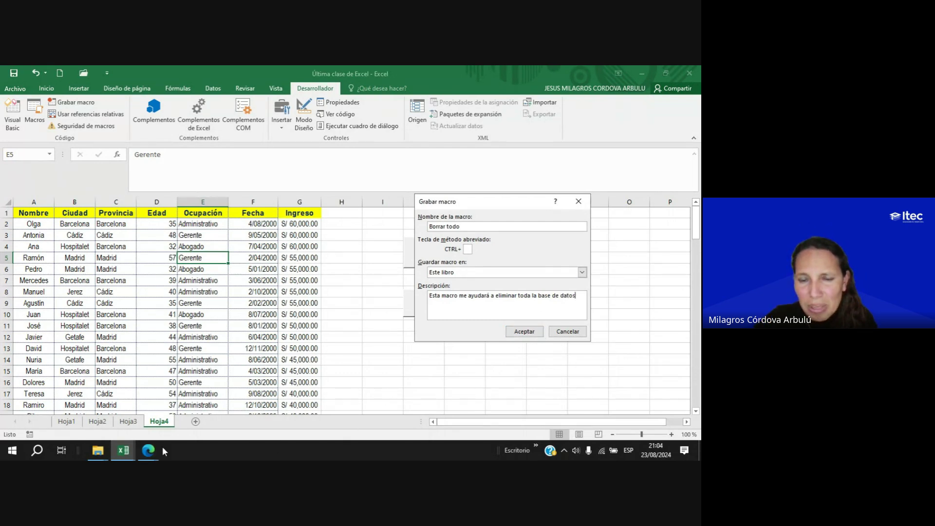
Check the Google Meet chat for new messages and return to the Última clase de Excel workbook.
{"action": "left_click", "coordinate": [148, 451]}
{"action": "left_click", "coordinate": [93, 404]}
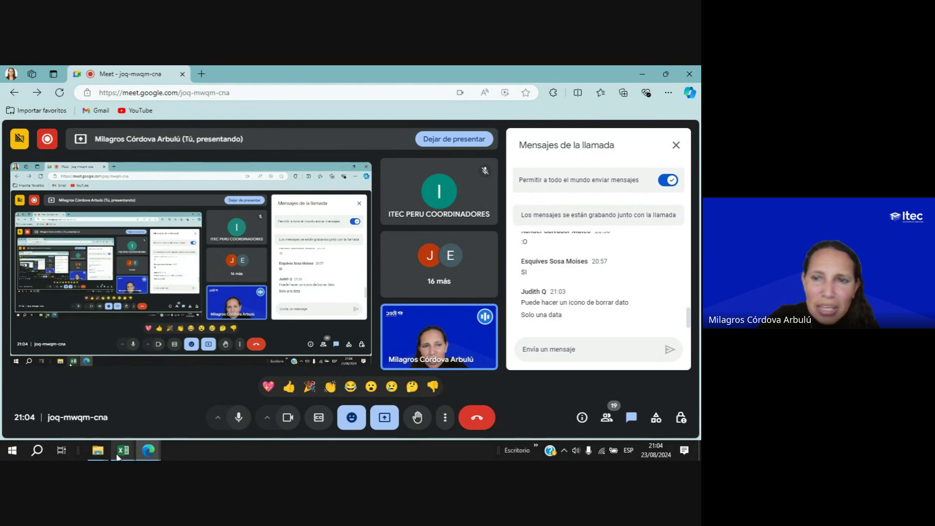
{"action": "mouse_move", "coordinate": [118, 456]}
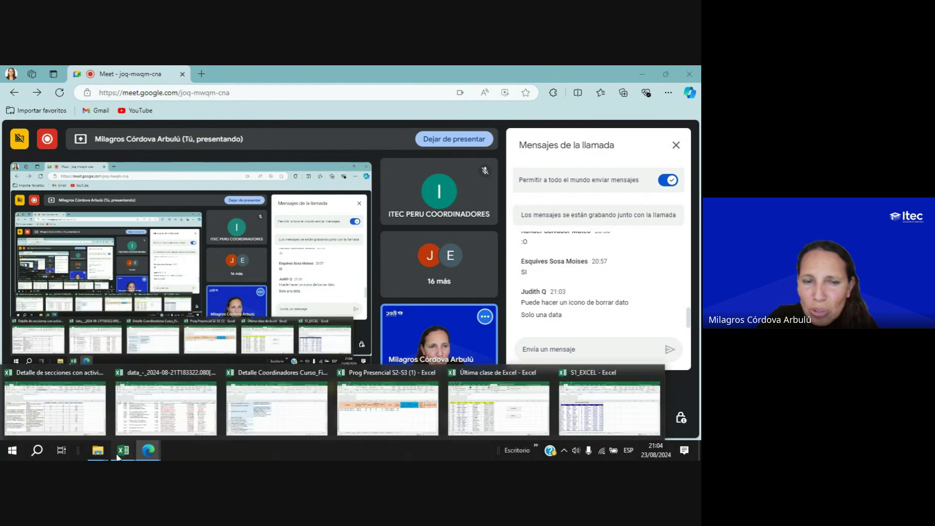
{"action": "left_click", "coordinate": [499, 409]}
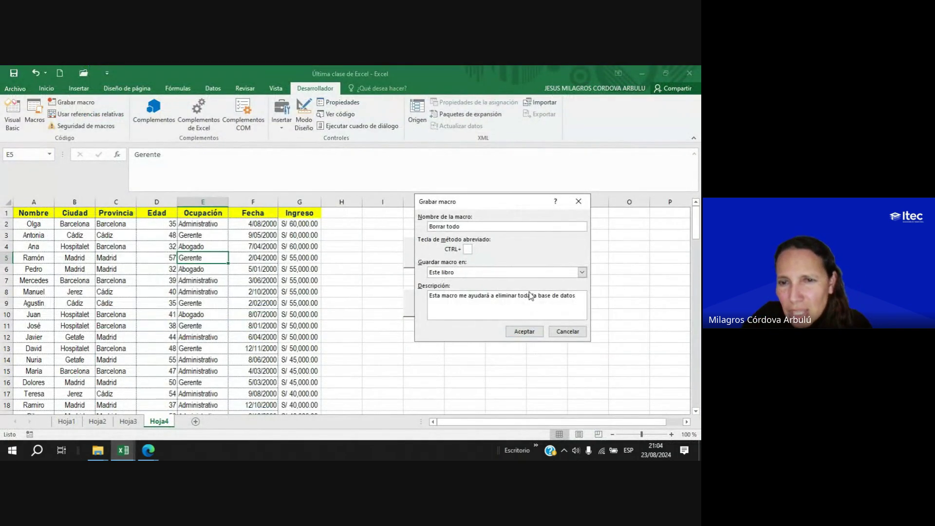
Replace the end of the macro description so that it reads "Esta macro me ayudará a eliminar la data.".
{"action": "left_click_drag", "start_coordinate": [518, 296], "coordinate": [612, 297]}
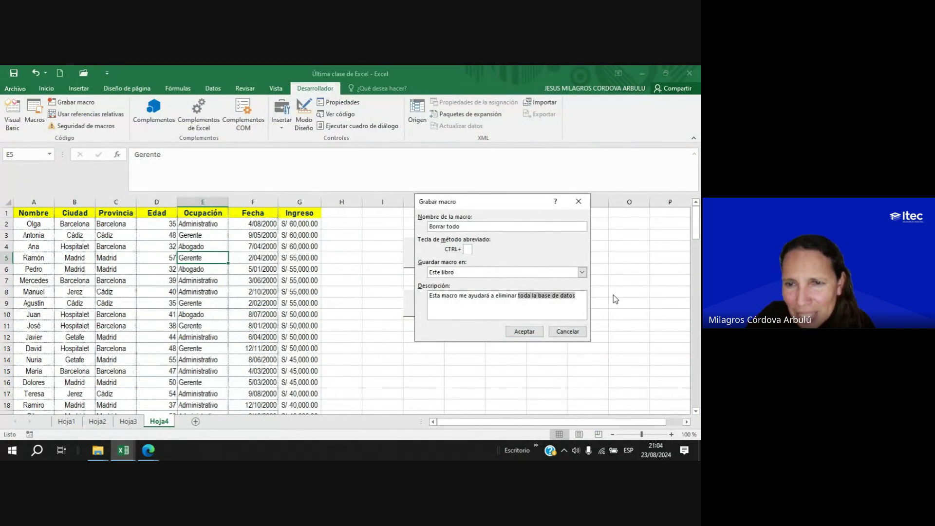
{"action": "type", "text": "la dat"}
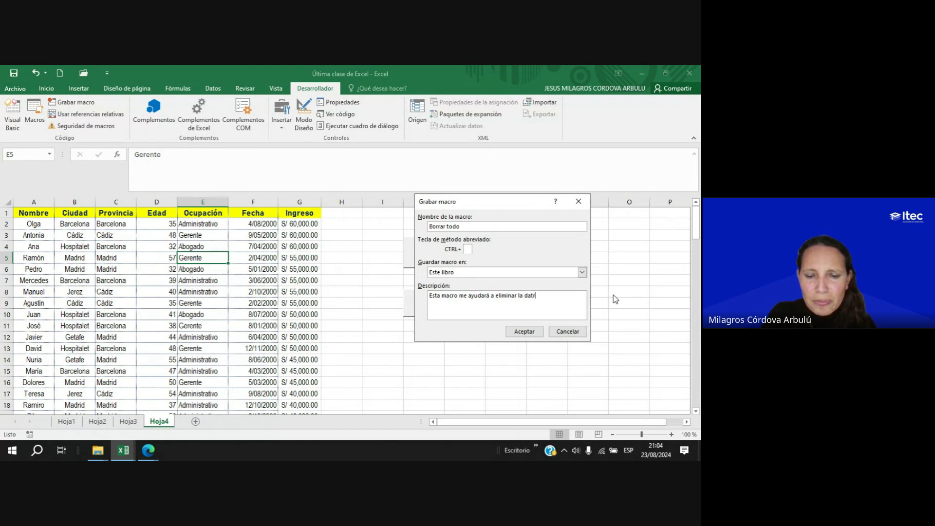
{"action": "type", "text": "a."}
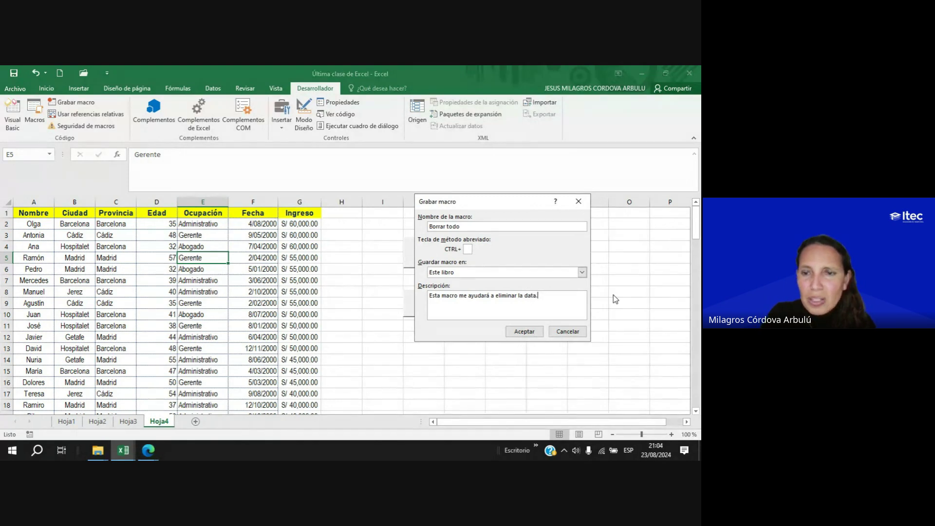
Remove the space from the macro name so it reads "Borrartodo", and start the recording.
{"action": "left_click", "coordinate": [524, 333]}
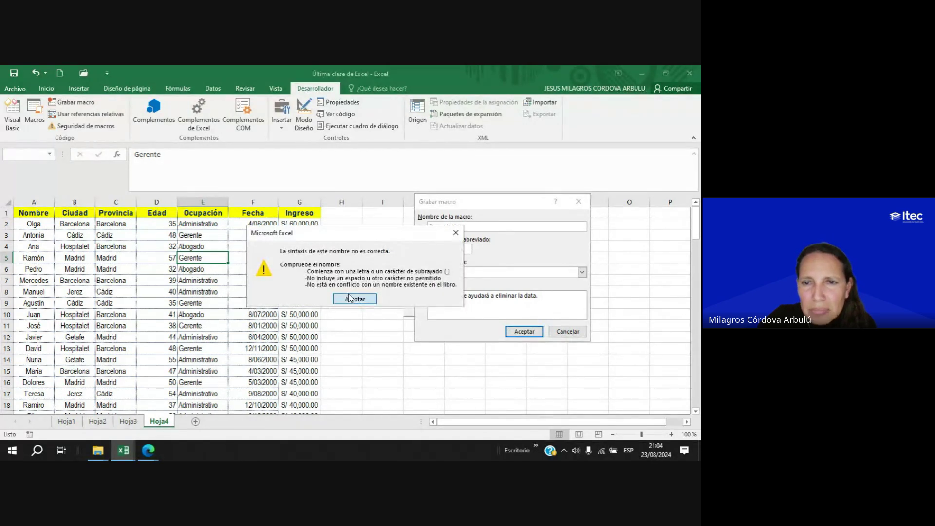
{"action": "left_click", "coordinate": [354, 298]}
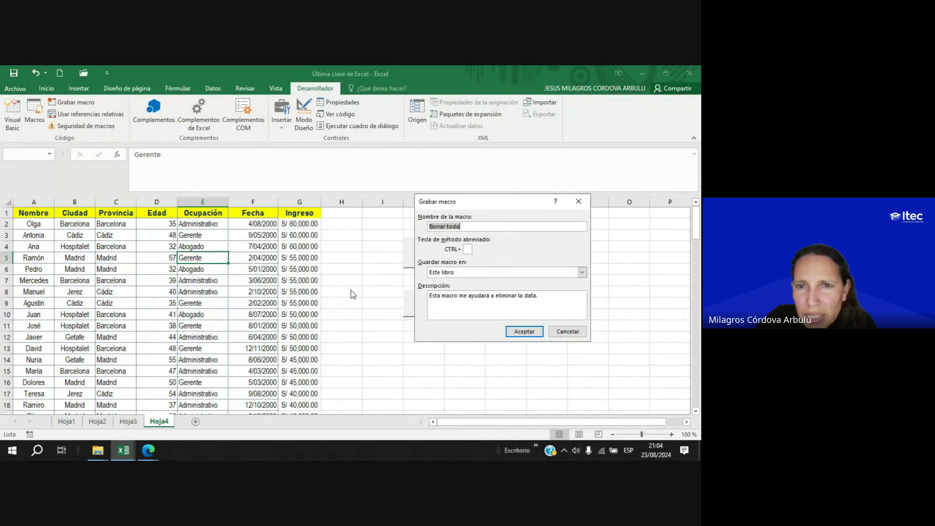
{"action": "left_click", "coordinate": [446, 226]}
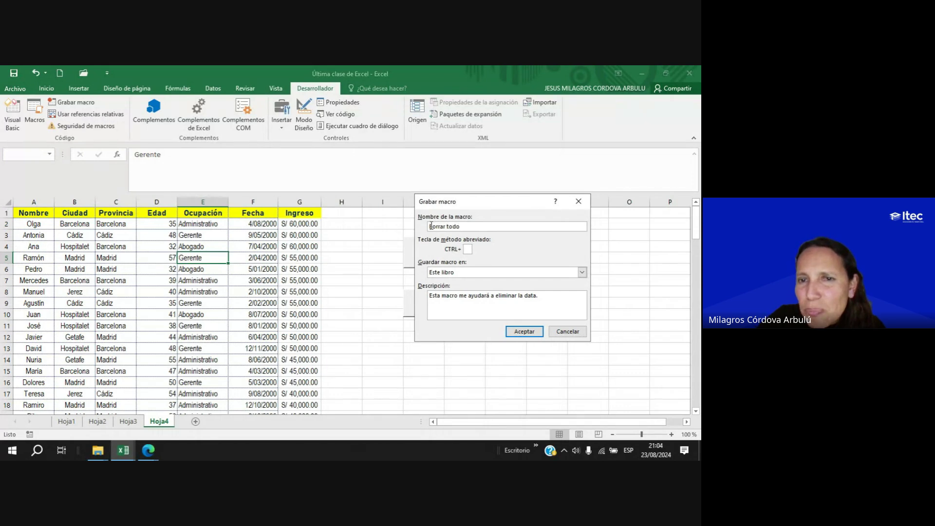
{"action": "left_click_drag", "start_coordinate": [430, 227], "coordinate": [471, 227]}
{"action": "left_click", "coordinate": [445, 227]}
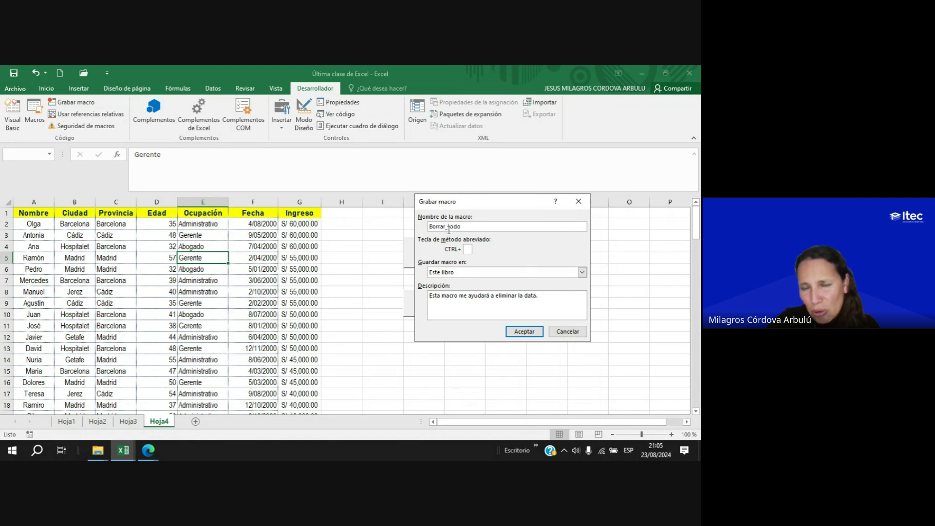
{"action": "key", "text": "BackSpace"}
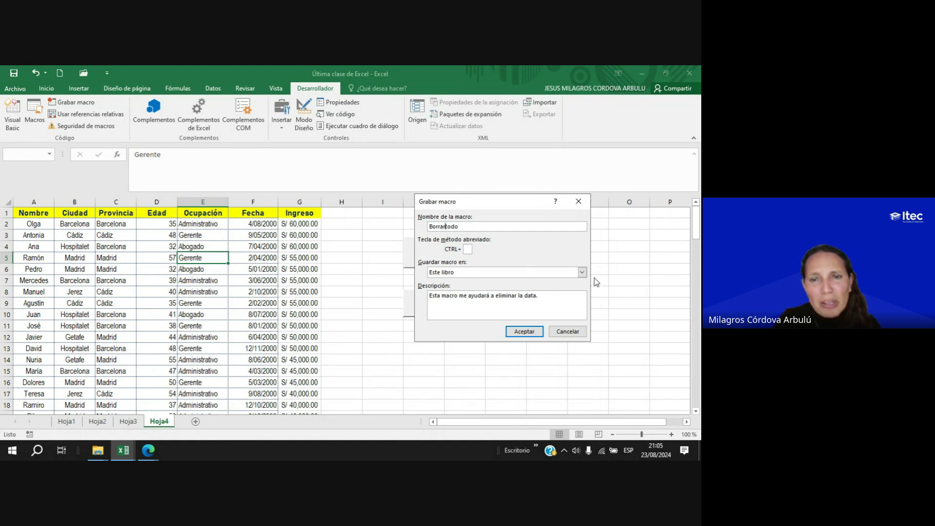
{"action": "left_click", "coordinate": [525, 331]}
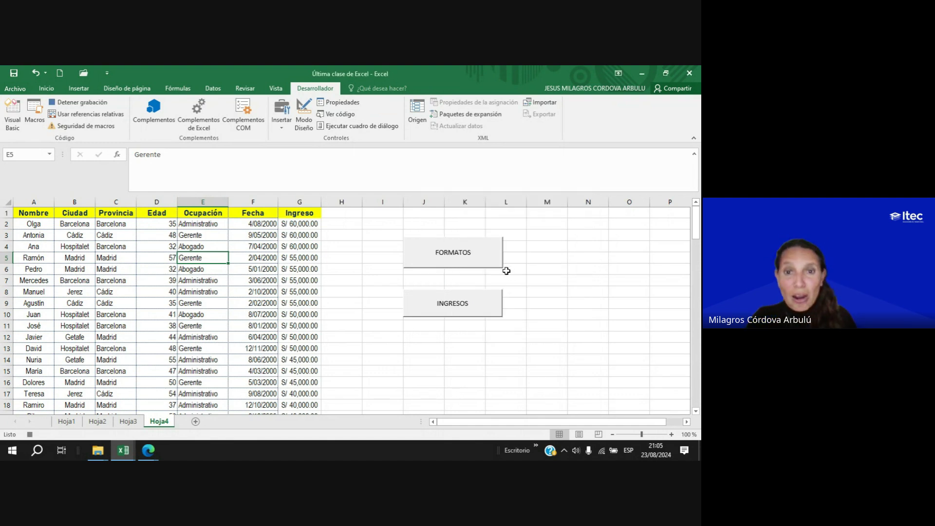
Clear everything, contents and formats, from cell C2 in the Provincia column with Borrar todo.
{"action": "left_click", "coordinate": [117, 224]}
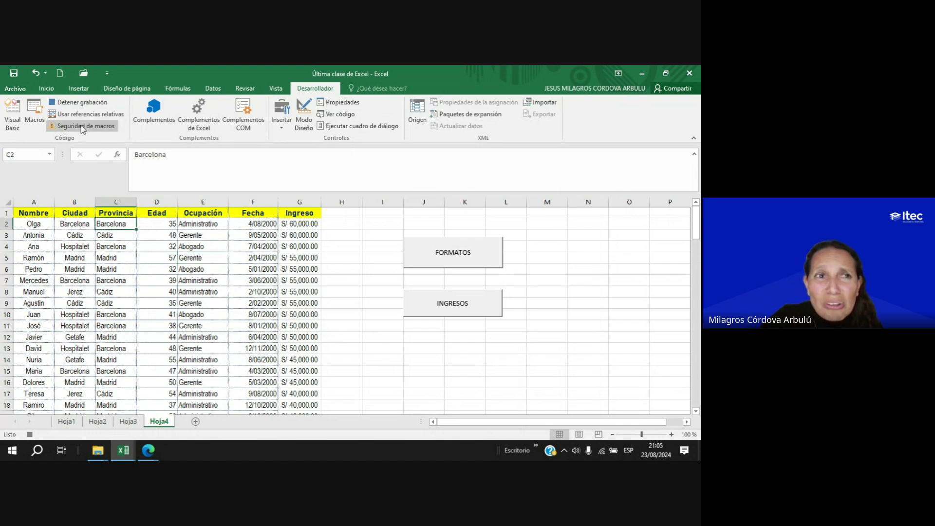
{"action": "left_click", "coordinate": [46, 88]}
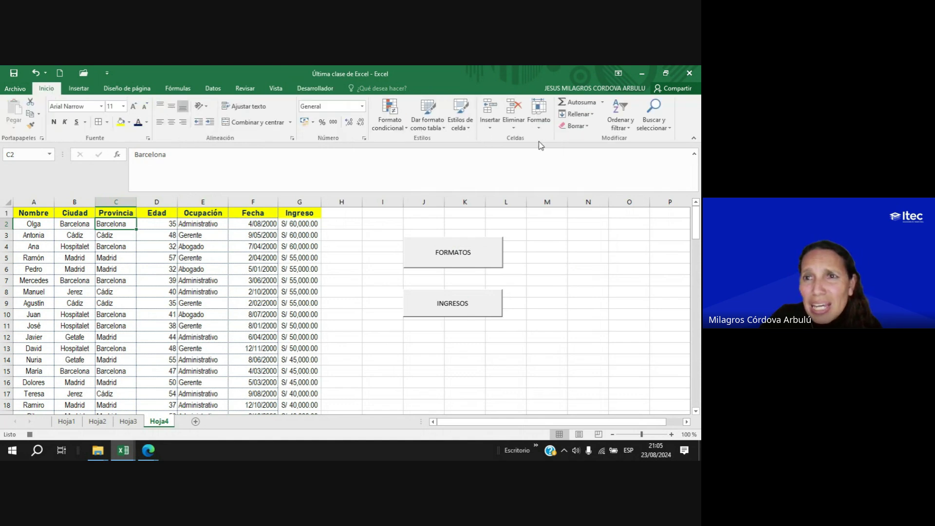
{"action": "left_click", "coordinate": [587, 127]}
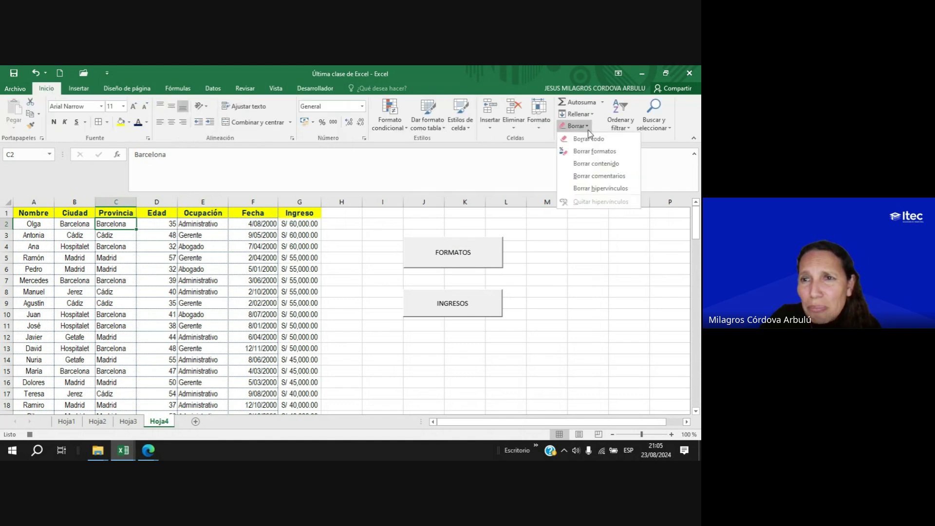
{"action": "left_click", "coordinate": [588, 140]}
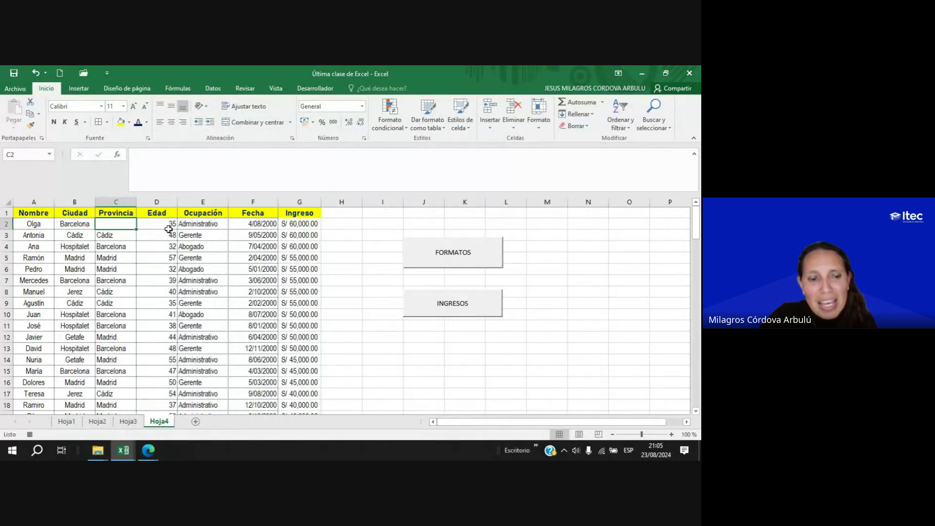
Clear contents and formats from the whole data table in Hoja4 with Borrar todo, and stop recording the macro.
{"action": "key", "text": "ctrl+a"}
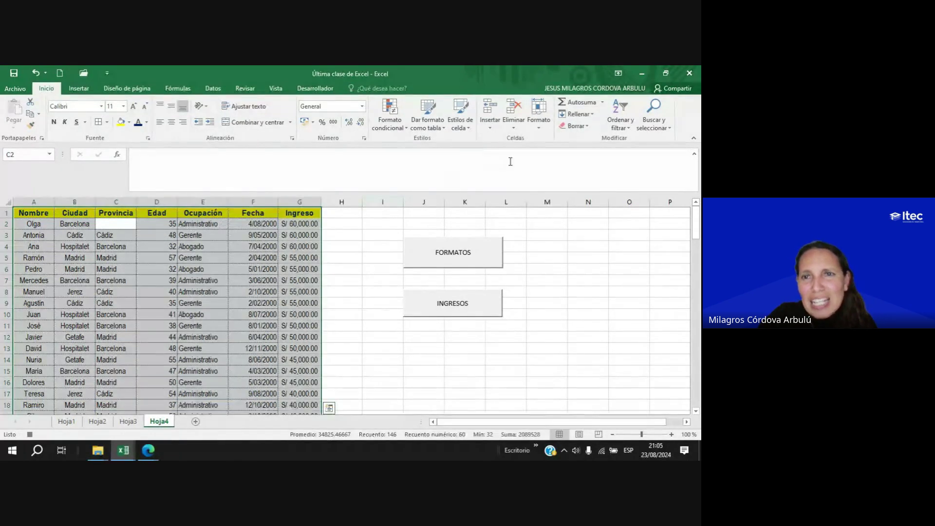
{"action": "left_click", "coordinate": [588, 128]}
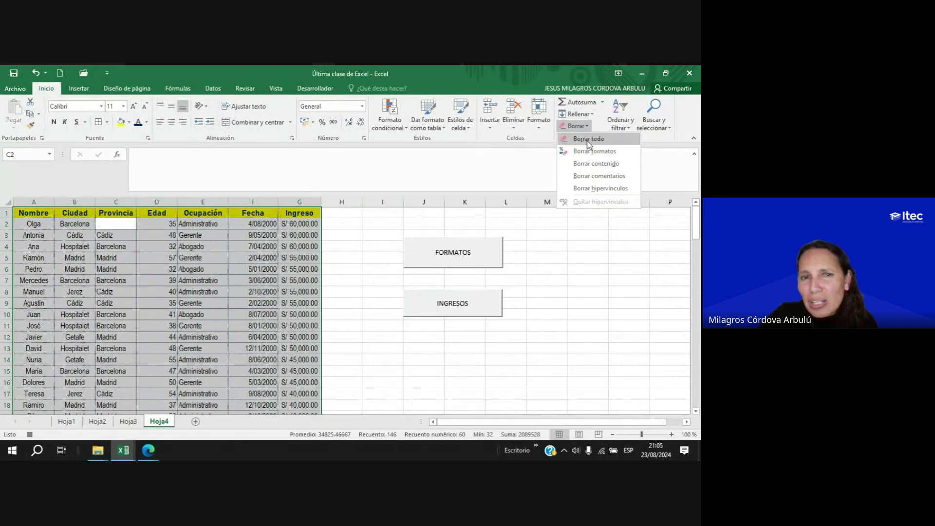
{"action": "left_click", "coordinate": [589, 142]}
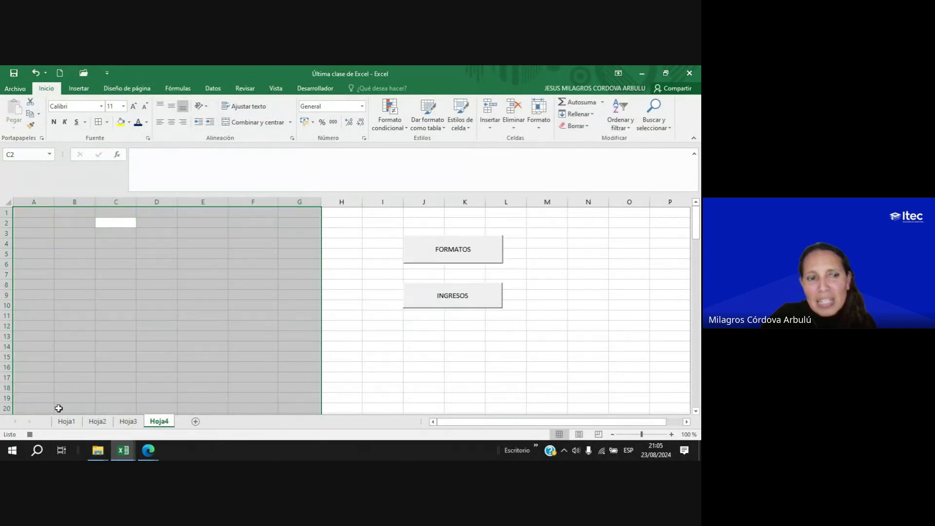
{"action": "left_click", "coordinate": [30, 434]}
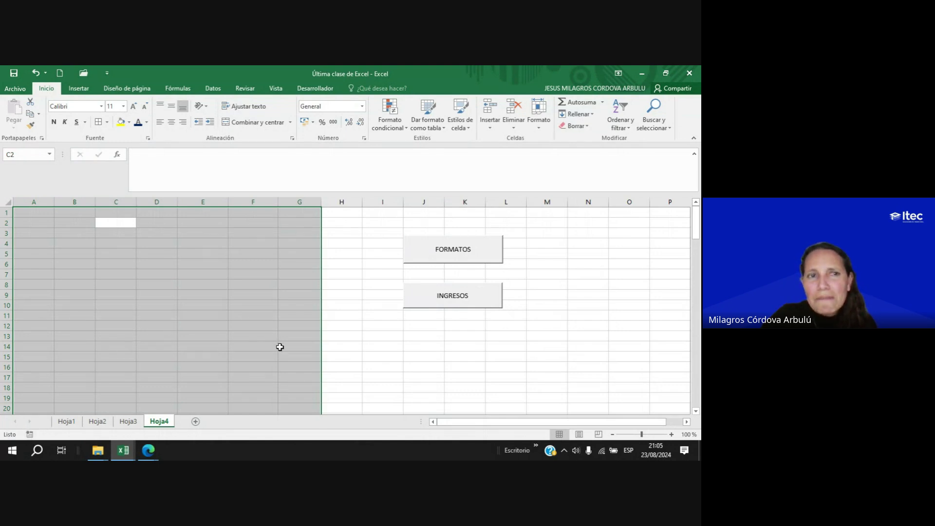
Undo both clearing operations to restore the Hoja4 table and the Provincia value in C2.
{"action": "left_click", "coordinate": [399, 358]}
{"action": "key", "text": "ctrl+z"}
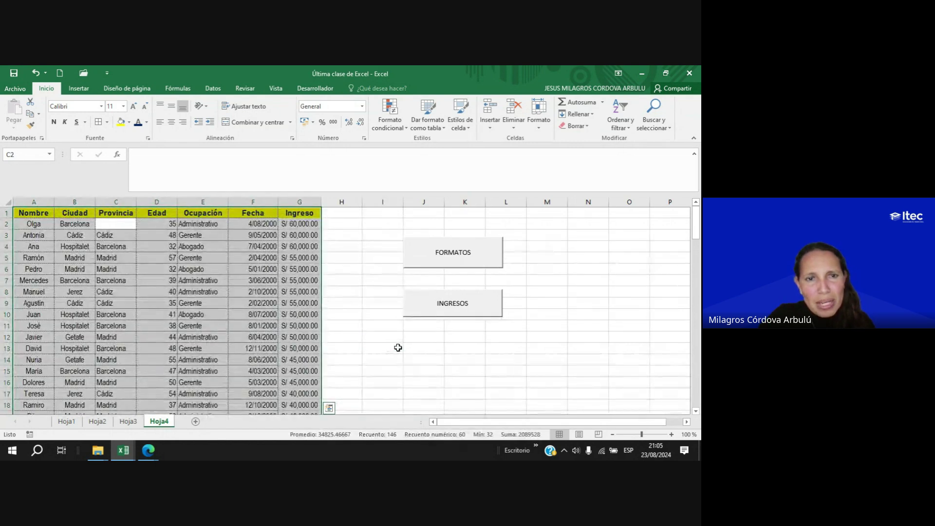
{"action": "left_click", "coordinate": [391, 337]}
{"action": "key", "text": "ctrl+z"}
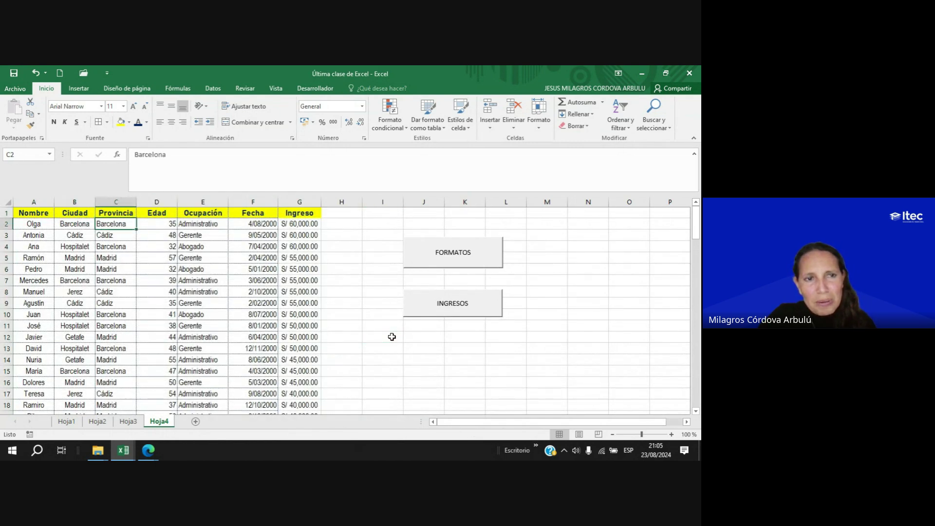
{"action": "left_click", "coordinate": [309, 312]}
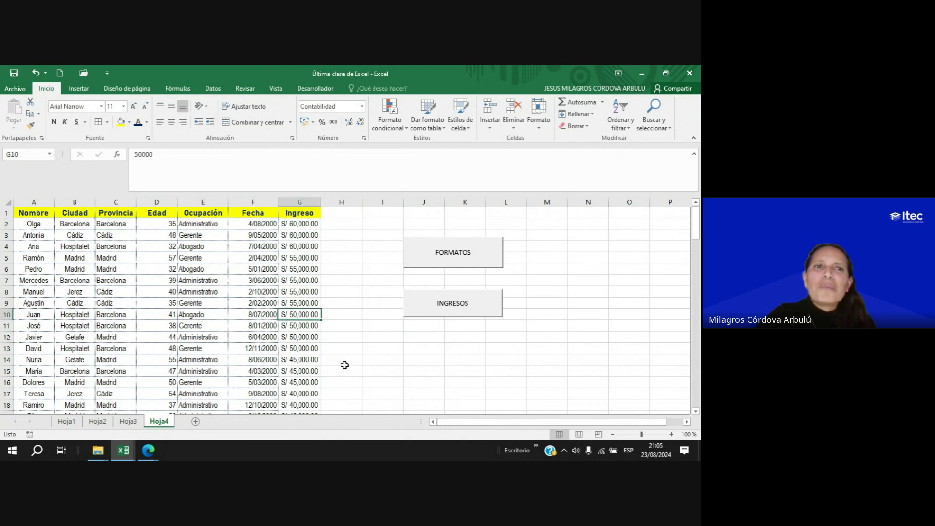
{"action": "left_click", "coordinate": [397, 355]}
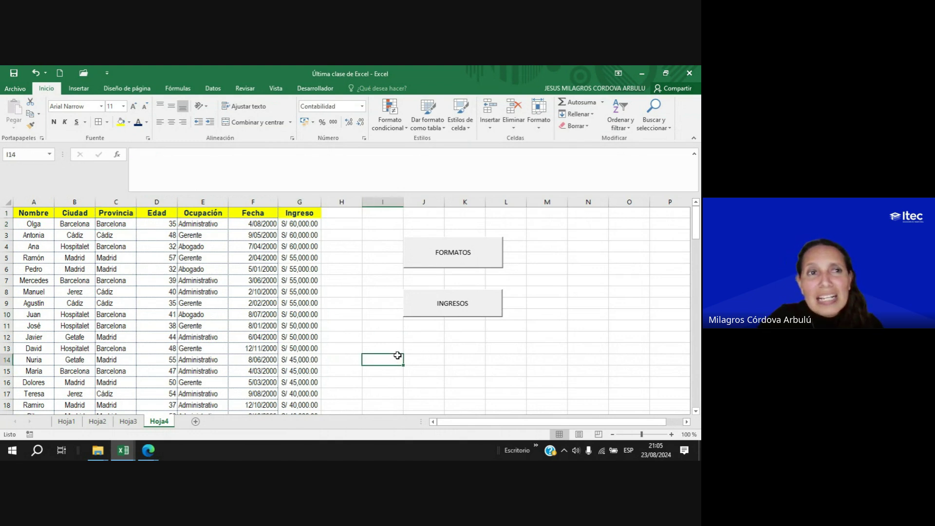
Insert a form button below the INGRESOS button, matching its width, and assign the Borrar_todo macro to it.
{"action": "left_click", "coordinate": [315, 89]}
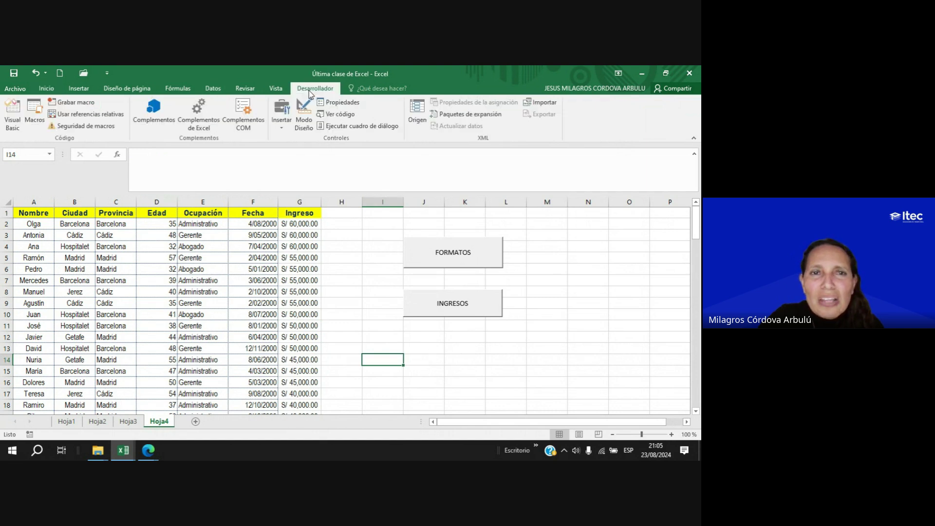
{"action": "left_click", "coordinate": [278, 125]}
{"action": "left_click", "coordinate": [276, 149]}
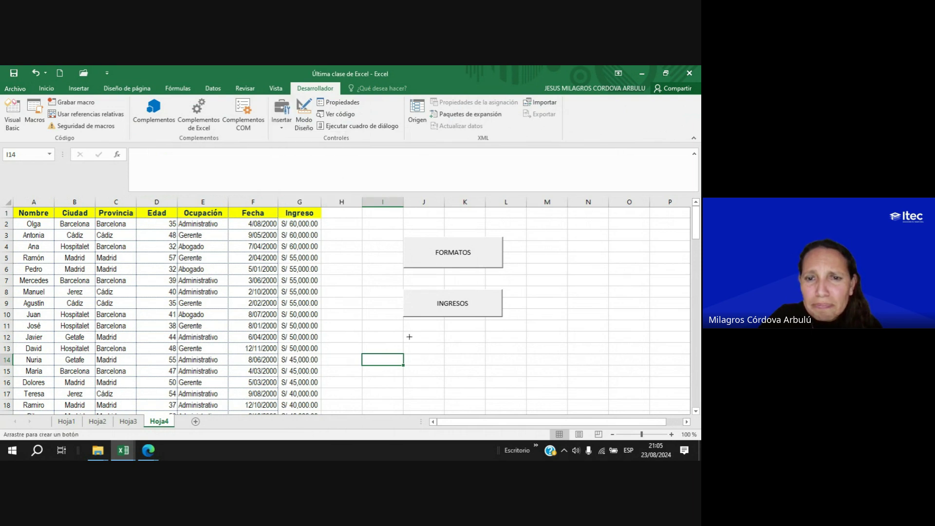
{"action": "left_click_drag", "start_coordinate": [406, 336], "coordinate": [502, 362]}
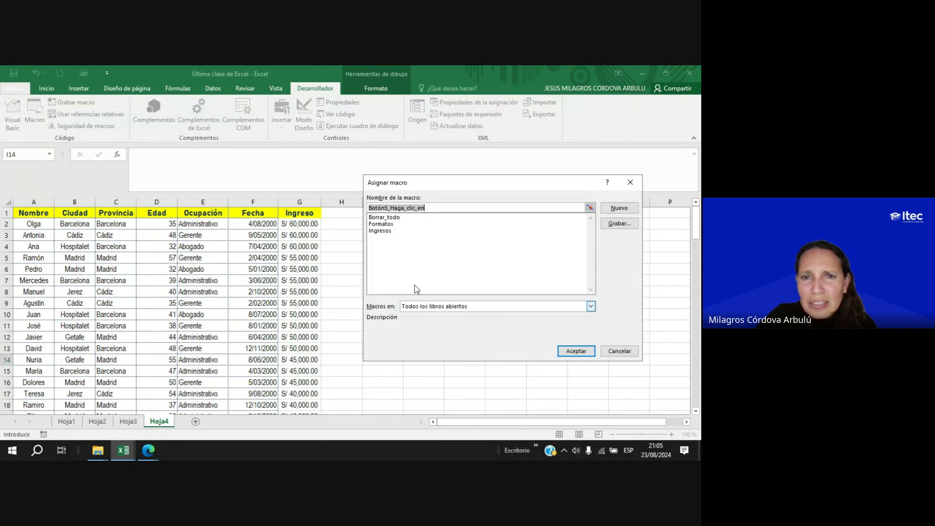
{"action": "left_click", "coordinate": [384, 219]}
{"action": "left_click", "coordinate": [570, 352]}
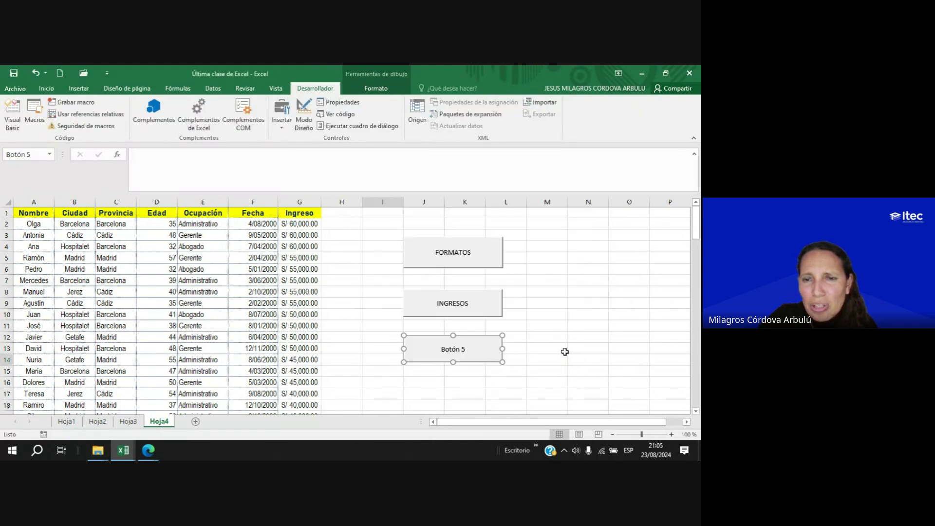
Replace the new button's label with "BORRAR DATA".
{"action": "left_click", "coordinate": [445, 347]}
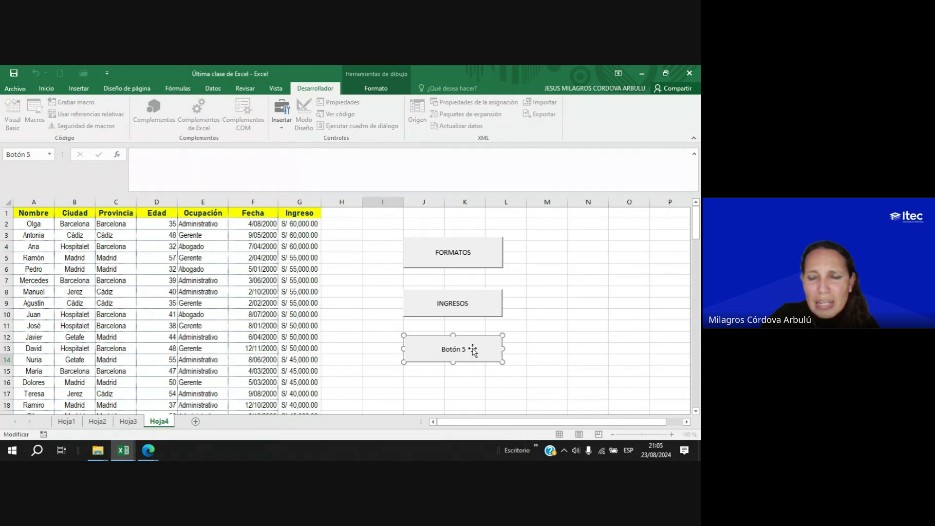
{"action": "key", "text": "BackSpace"}
{"action": "key", "text": "Delete"}
{"action": "key", "text": "Delete"}
{"action": "key", "text": "Delete"}
{"action": "key", "text": "Delete"}
{"action": "key", "text": "Delete"}
{"action": "key", "text": "Delete"}
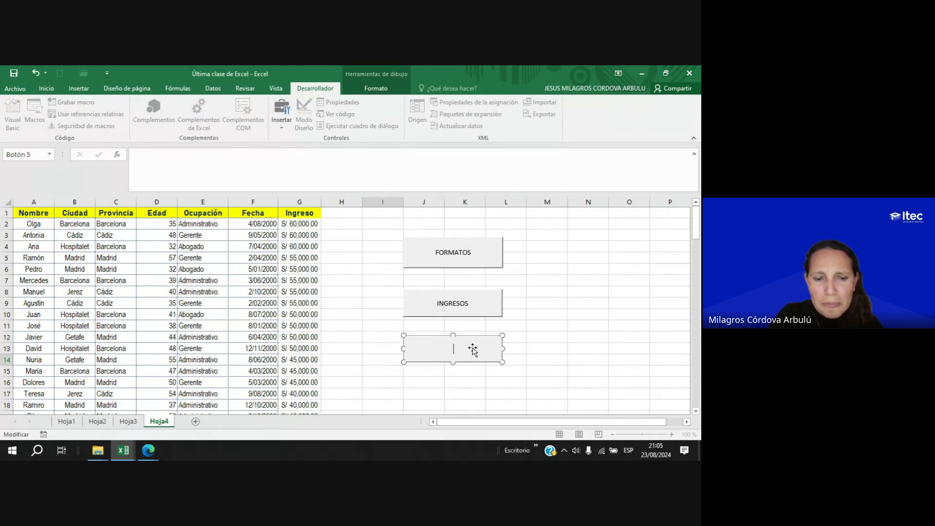
{"action": "type", "text": "BORRAR"}
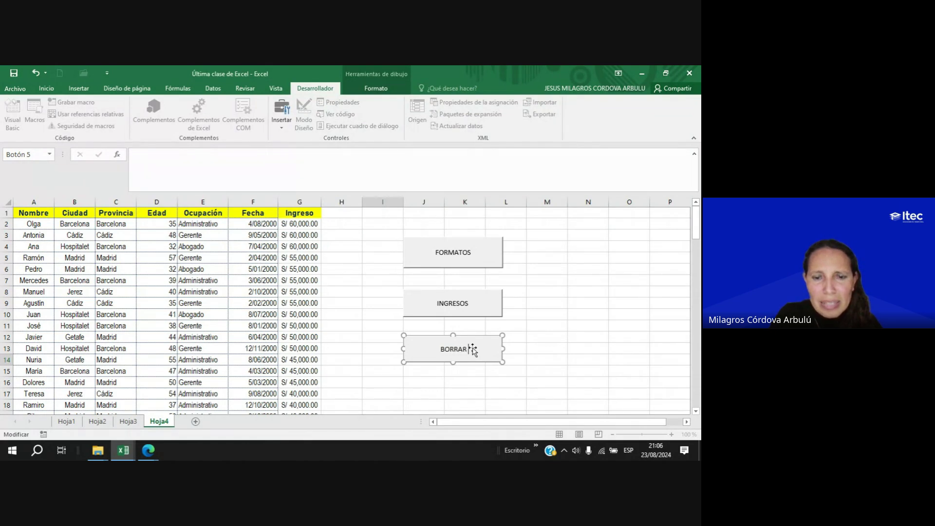
{"action": "type", "text": " DATA"}
{"action": "left_click", "coordinate": [549, 292]}
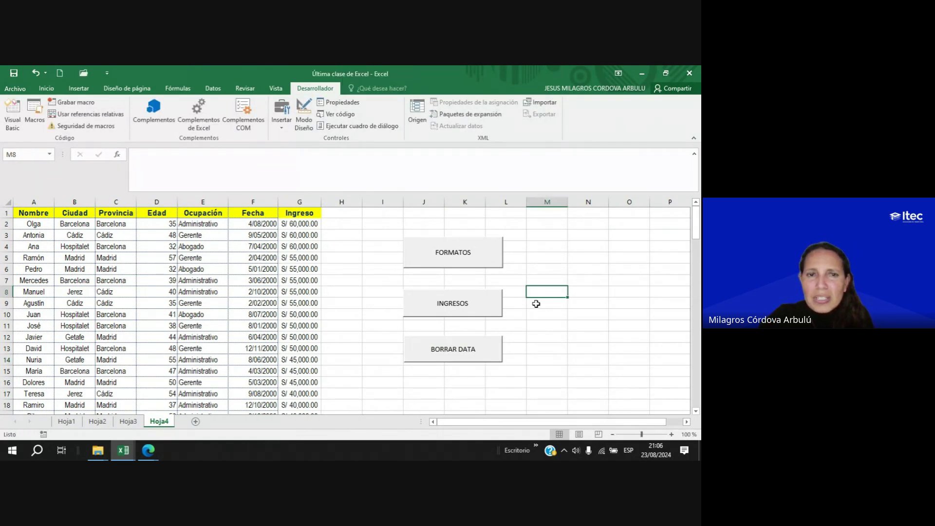
Test the BORRAR DATA button by running its macro on the Hoja4 table, and deselect the cleared range.
{"action": "left_click", "coordinate": [444, 355]}
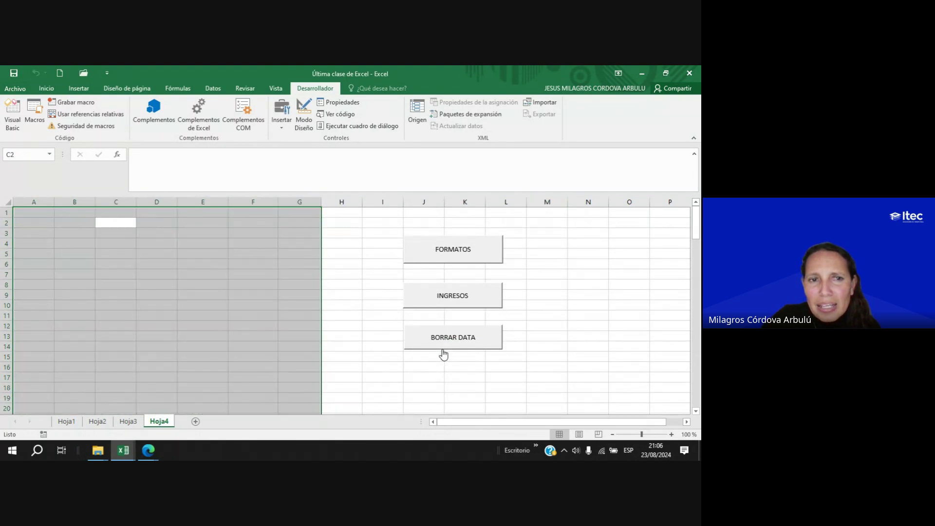
{"action": "left_click", "coordinate": [379, 367]}
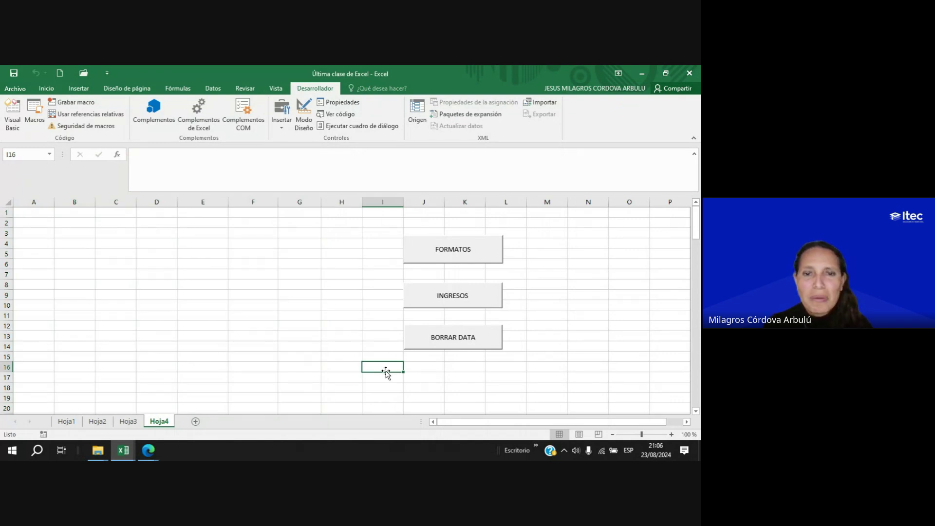
{"action": "left_click", "coordinate": [273, 253]}
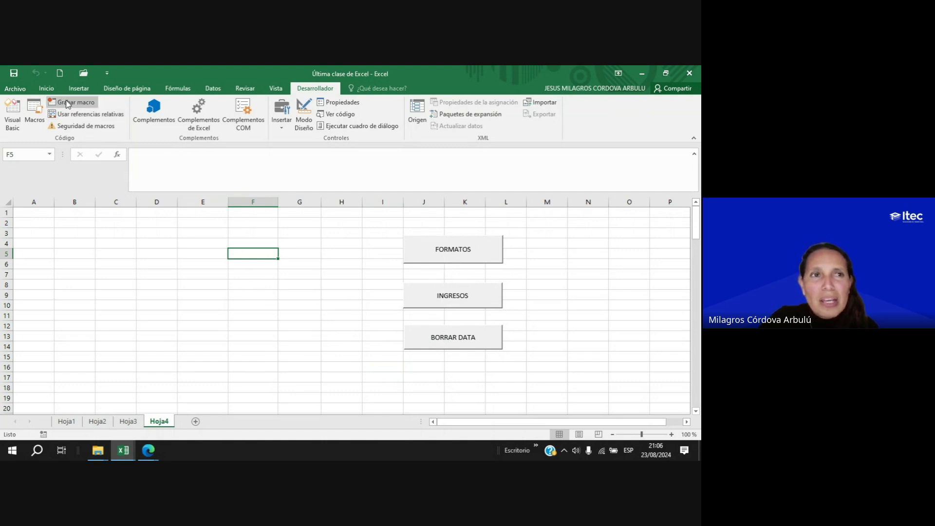
{"action": "left_click", "coordinate": [114, 307]}
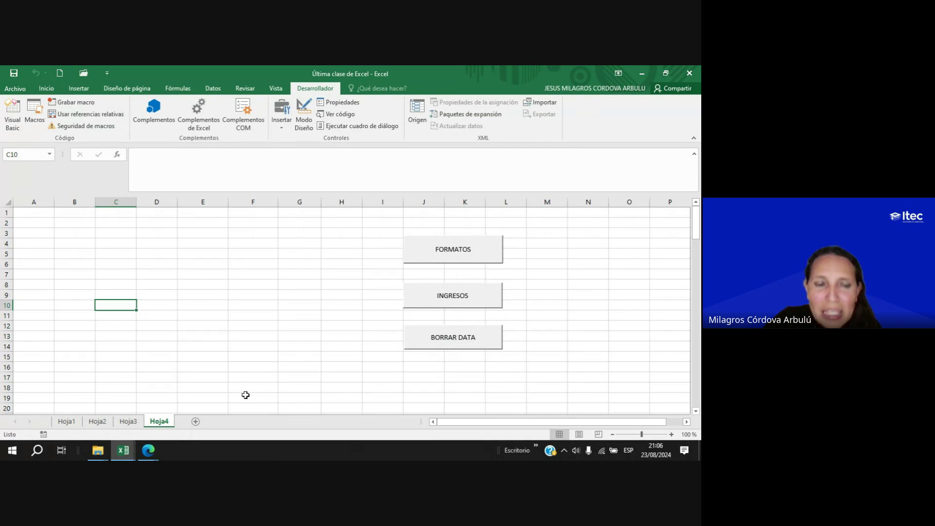
Show the sales table in Hoja3 and review the available Borrar options without applying any.
{"action": "left_click", "coordinate": [128, 422]}
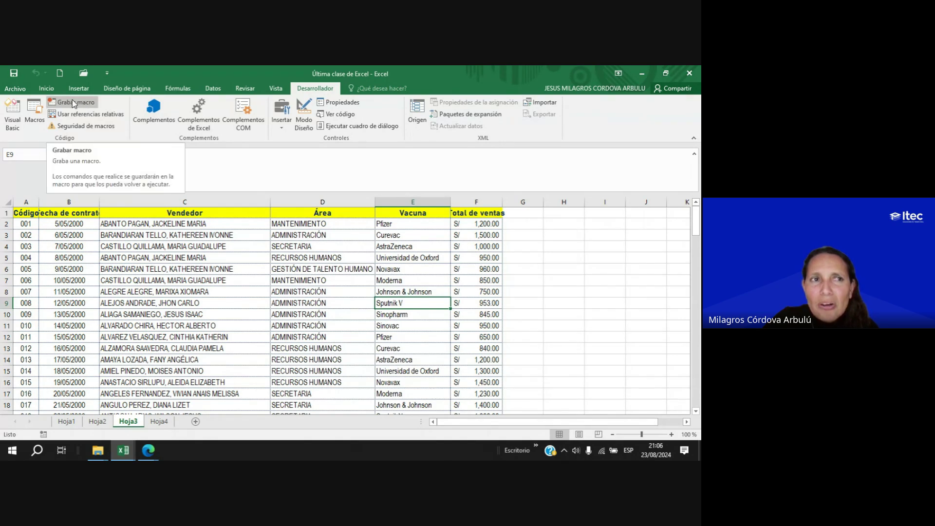
{"action": "left_click", "coordinate": [46, 88]}
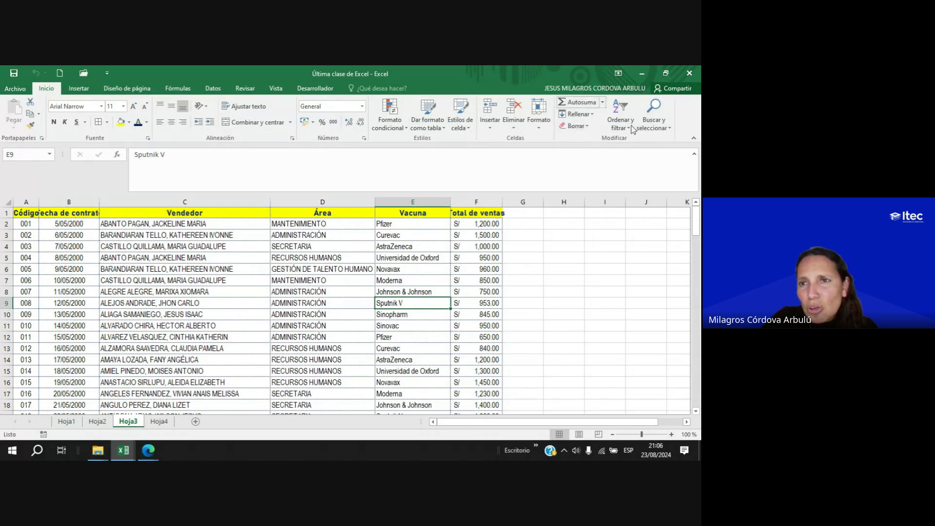
{"action": "left_click", "coordinate": [576, 125]}
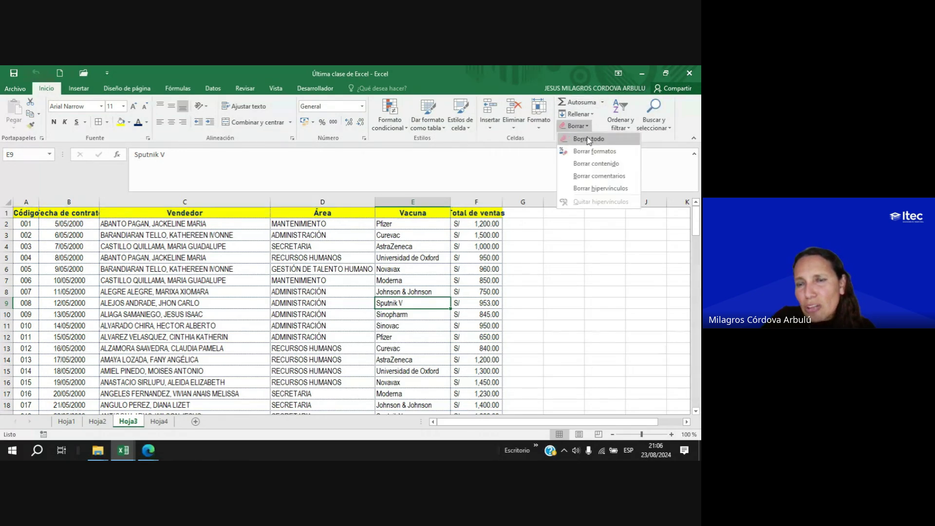
{"action": "key", "text": "Escape"}
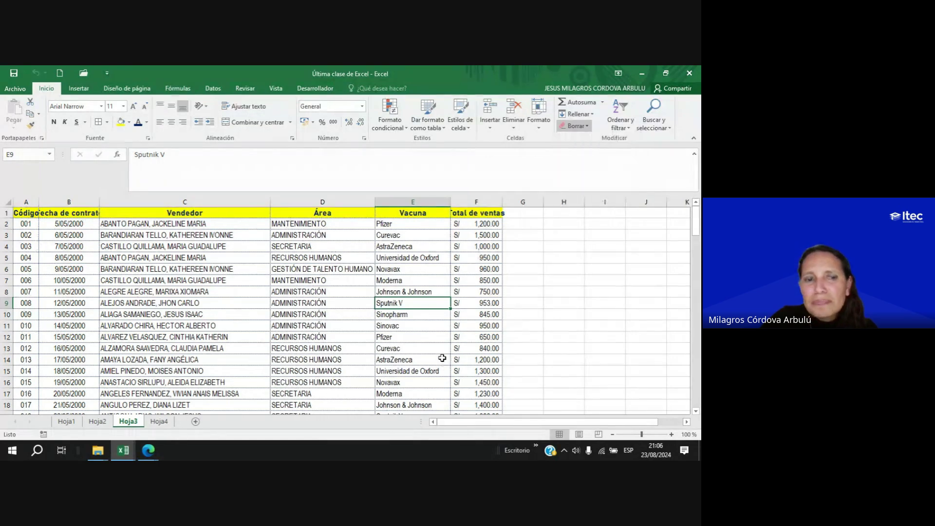
Return to Hoja4 and switch to Google Meet to check the chat for new messages.
{"action": "left_click", "coordinate": [159, 422]}
{"action": "mouse_move", "coordinate": [148, 450]}
{"action": "left_click", "coordinate": [119, 424]}
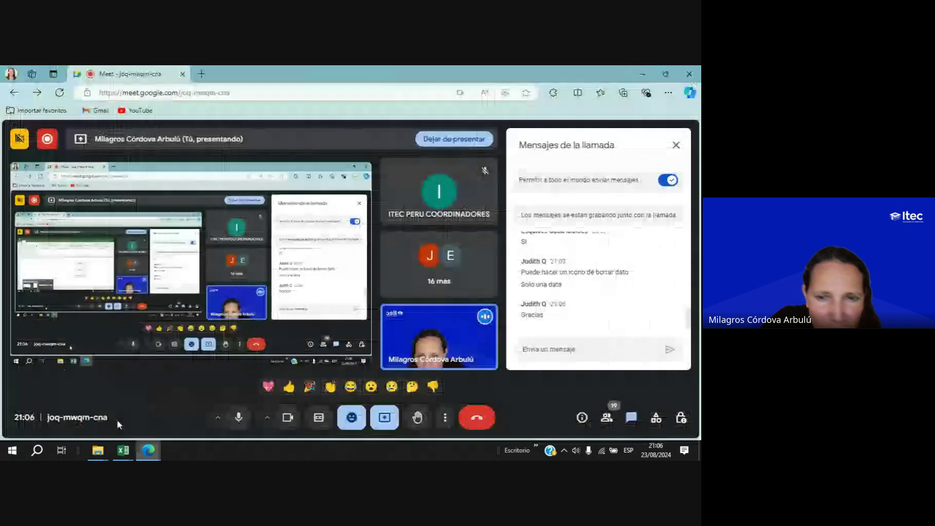
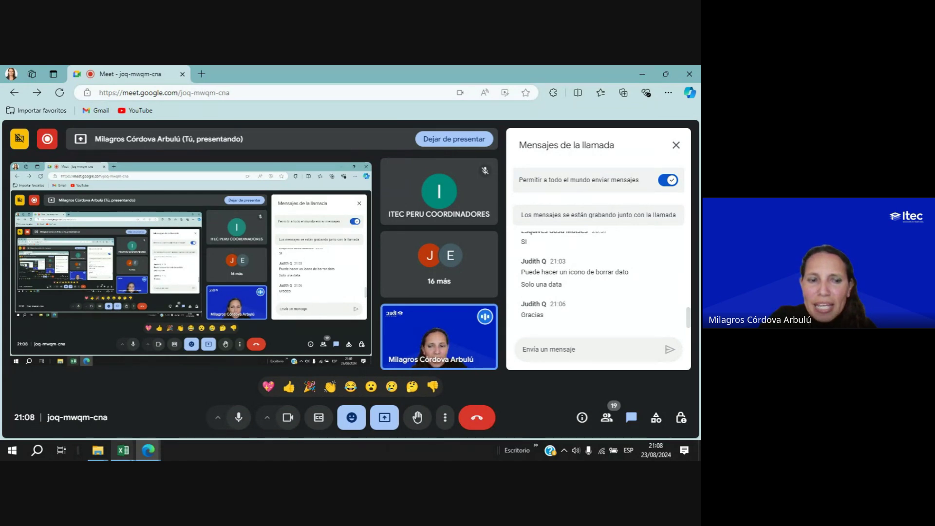
Switch back to the Última clase de Excel workbook and bring up the sales table in Hoja3.
{"action": "mouse_move", "coordinate": [123, 450]}
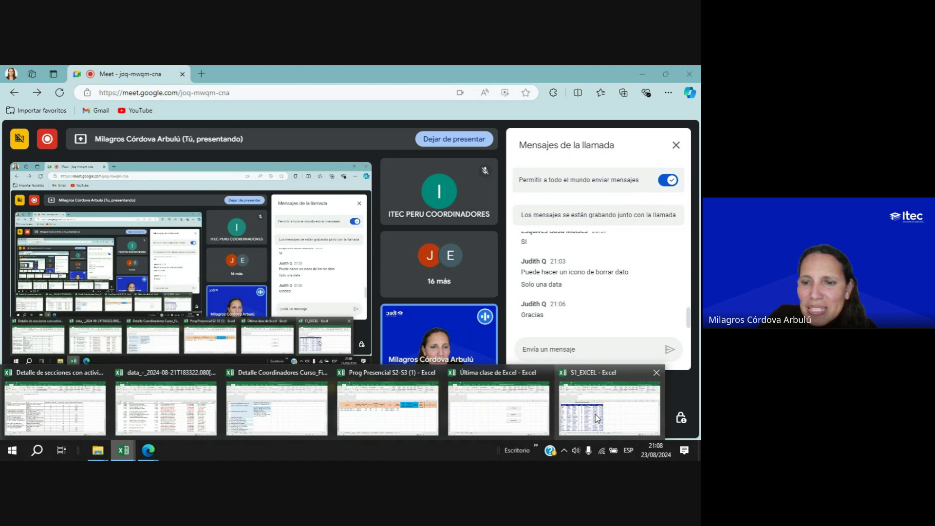
{"action": "left_click", "coordinate": [487, 421]}
{"action": "left_click", "coordinate": [129, 422]}
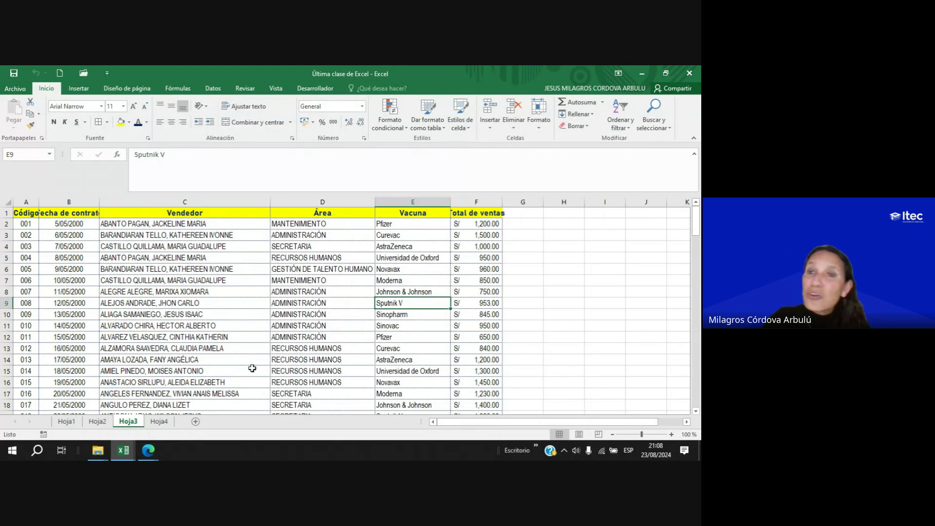
{"action": "left_click", "coordinate": [159, 421]}
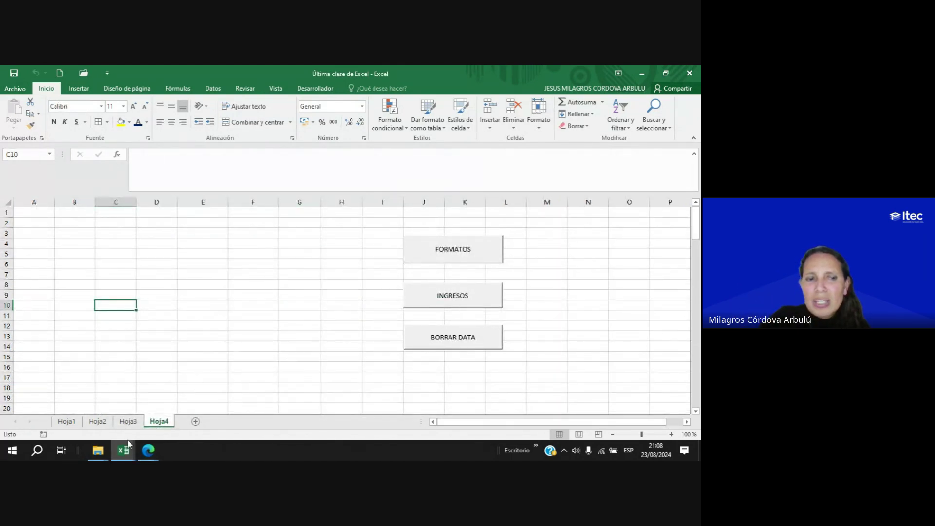
{"action": "left_click", "coordinate": [129, 422]}
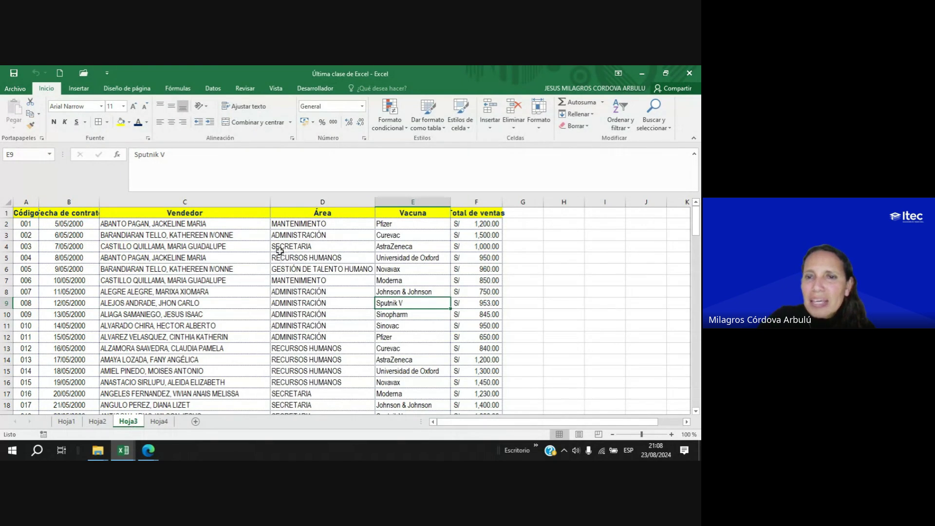
Set up a new macro recording named TOTAL DE VENTAS with the description "Este proceso me permitirá obtener el total de las ventas.".
{"action": "left_click", "coordinate": [535, 261]}
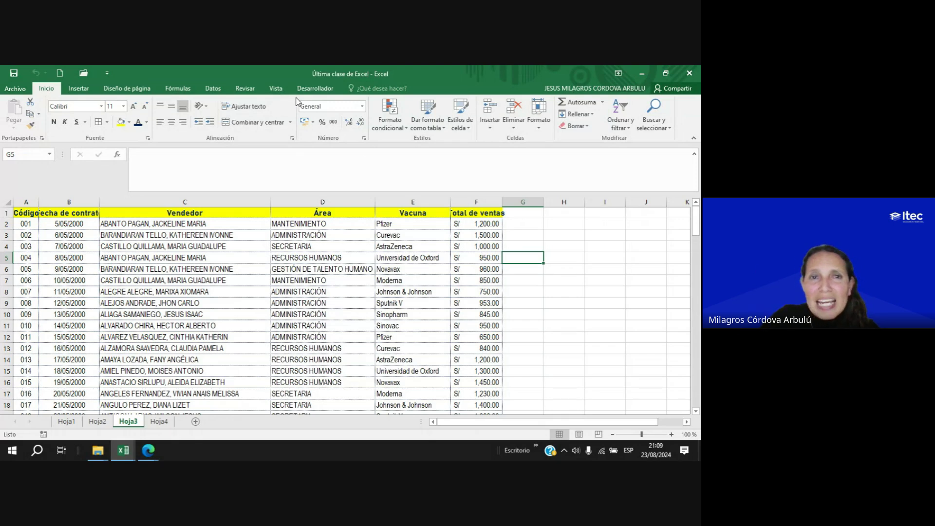
{"action": "left_click", "coordinate": [311, 90]}
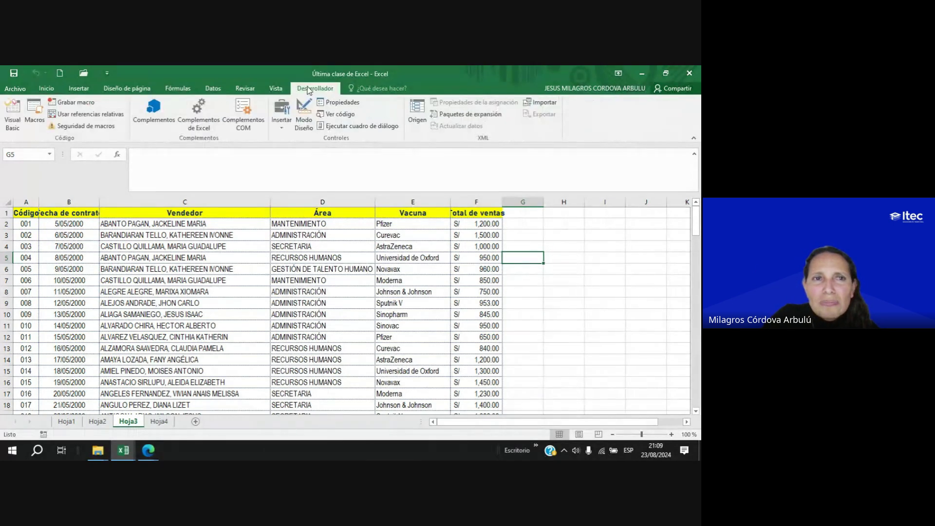
{"action": "left_click", "coordinate": [82, 101]}
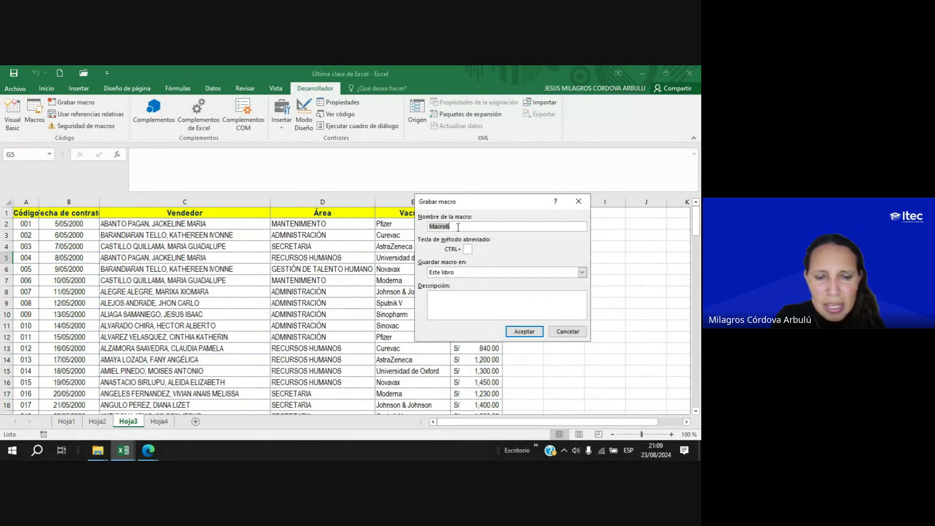
{"action": "type", "text": "TOTAL DE VENTAS"}
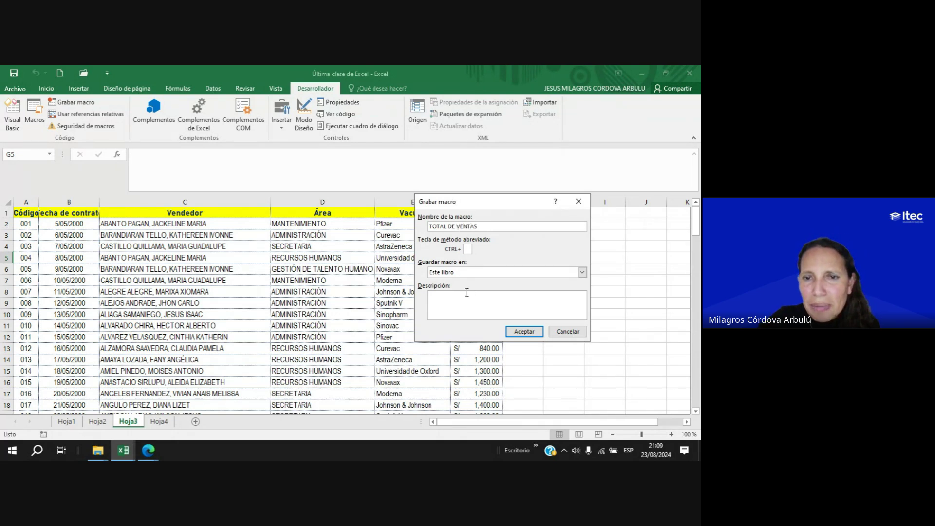
{"action": "left_click", "coordinate": [467, 297]}
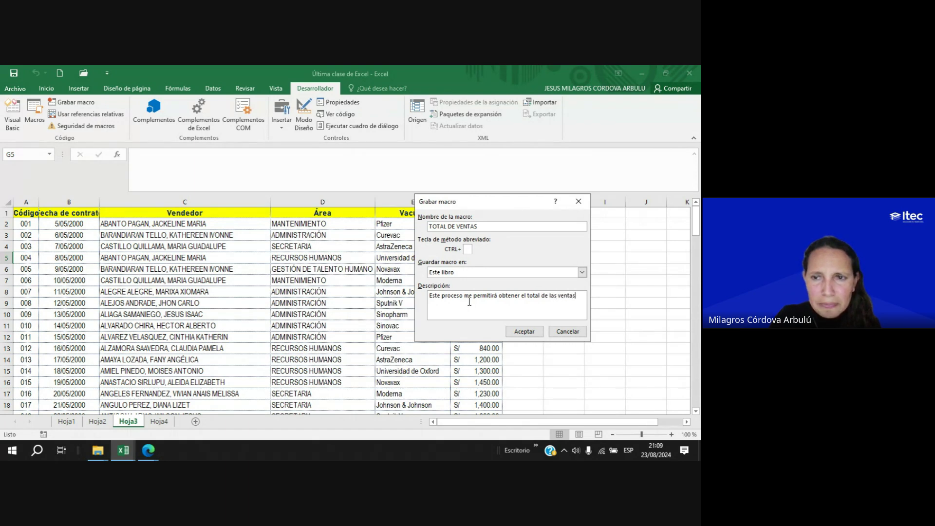
Try to start recording the macro under the name TOTAL DE VENTAS.
{"action": "left_click", "coordinate": [524, 331]}
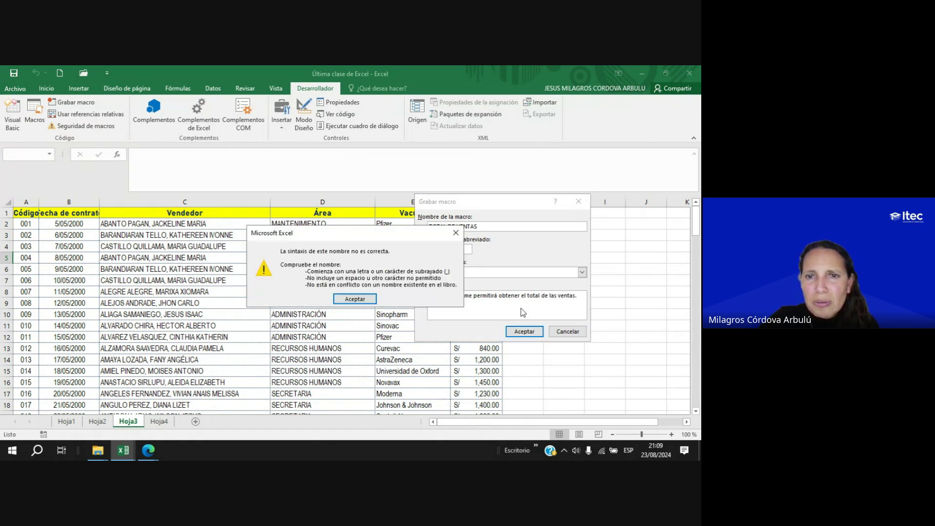
{"action": "left_click", "coordinate": [349, 299]}
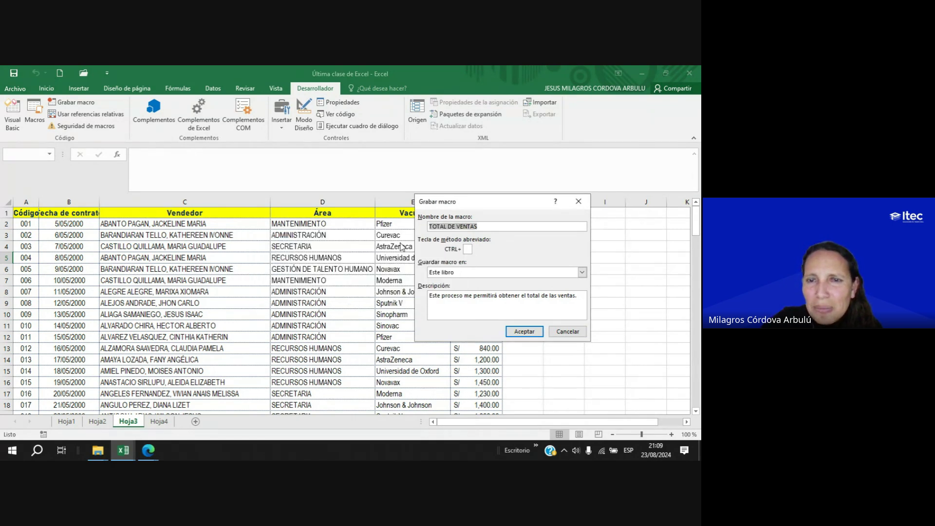
{"action": "key", "text": "Return"}
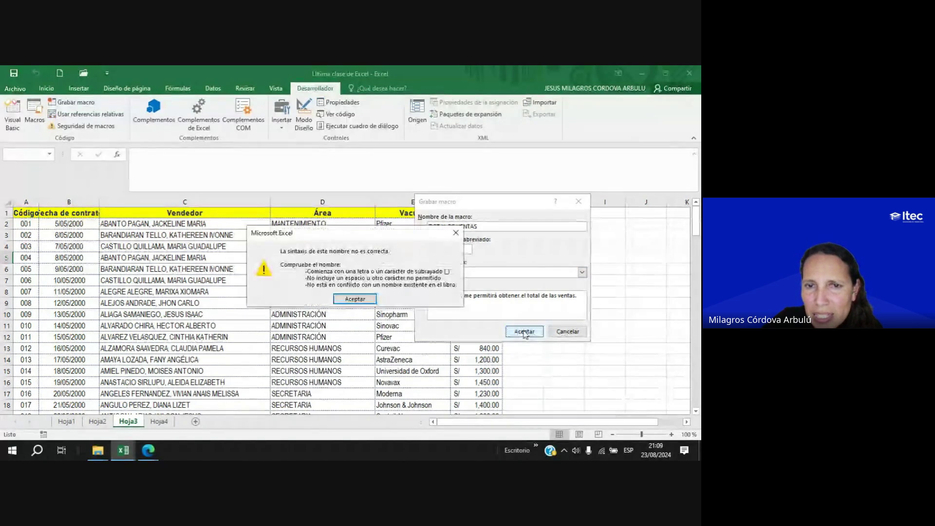
{"action": "left_click", "coordinate": [347, 299]}
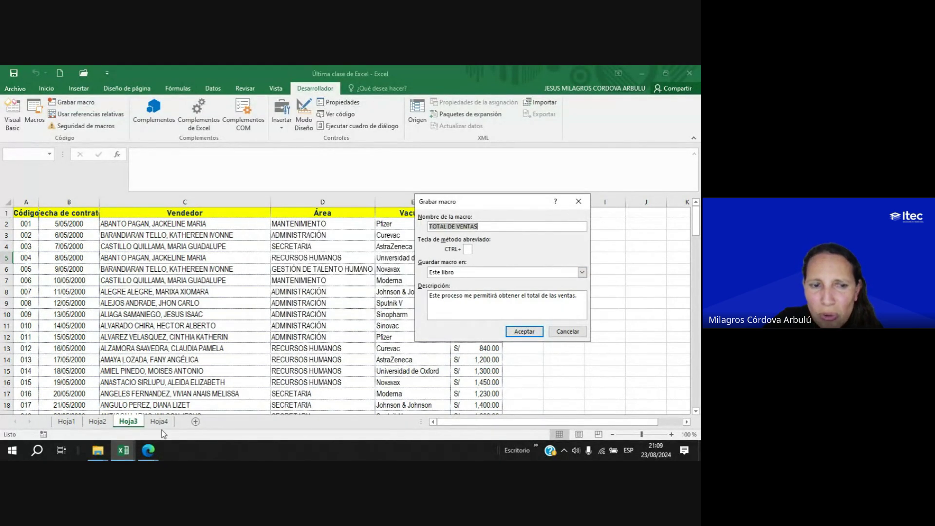
Switch to Google Meet to check the call messages, and return to the Última clase de Excel workbook.
{"action": "mouse_move", "coordinate": [153, 450]}
{"action": "left_click", "coordinate": [144, 431]}
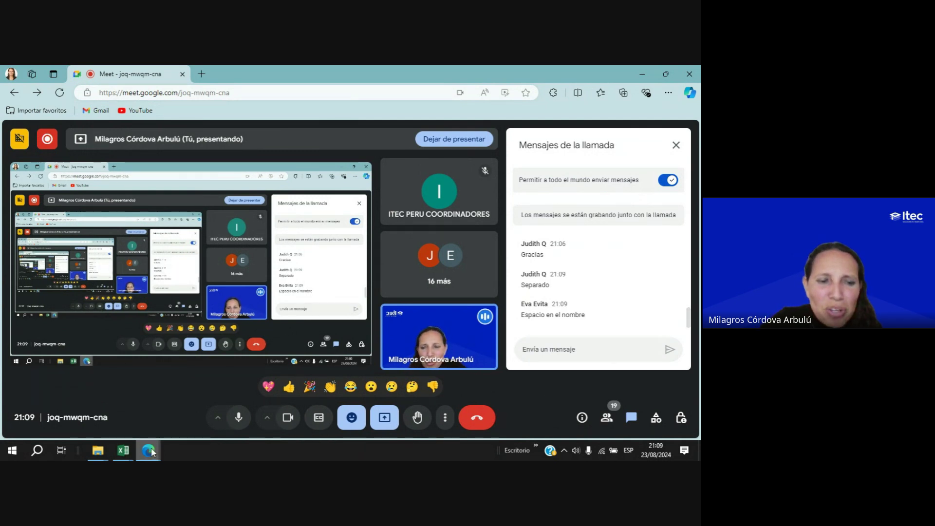
{"action": "left_click", "coordinate": [121, 452]}
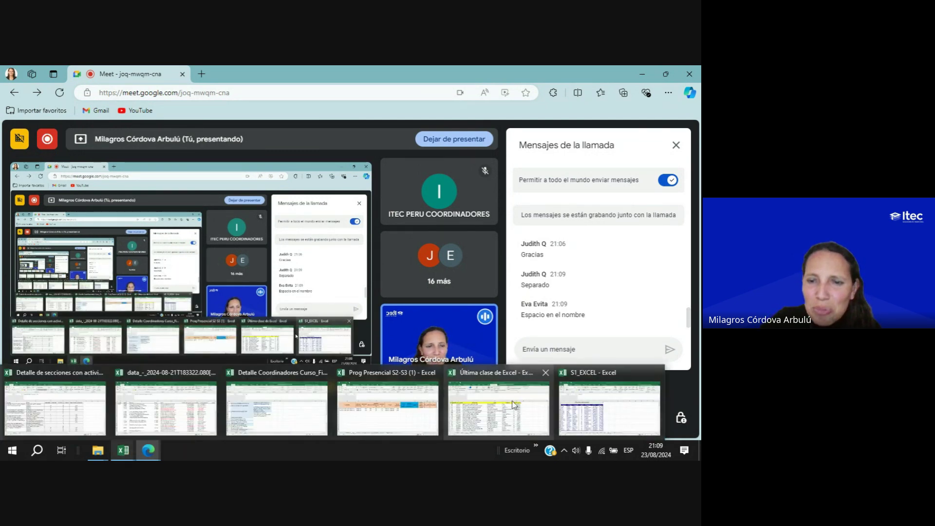
{"action": "left_click", "coordinate": [487, 408]}
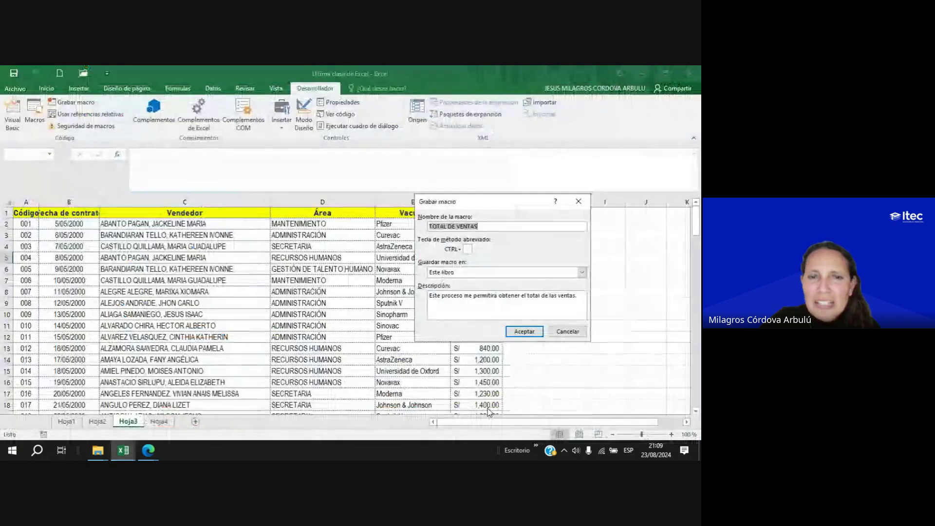
Remove the spaces from the macro name so it reads TOTALDEVENTAS, and start the recording.
{"action": "left_click", "coordinate": [440, 225]}
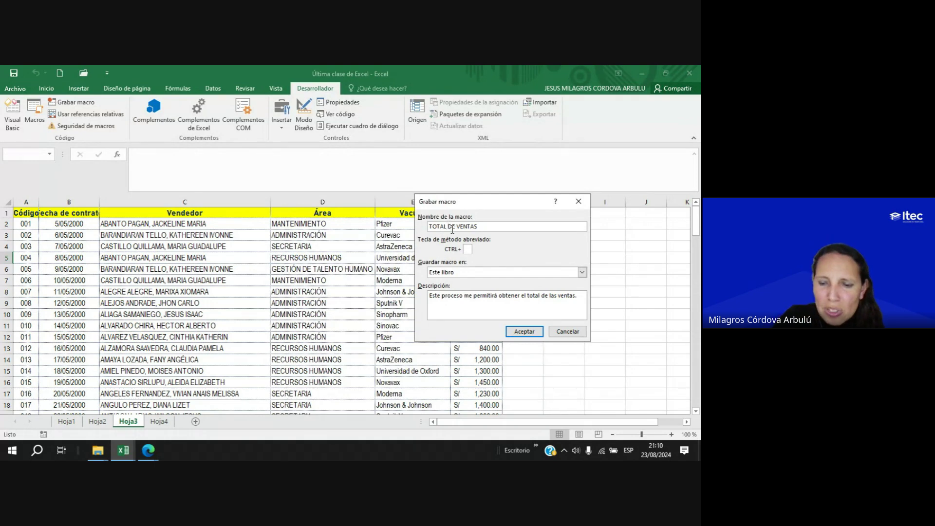
{"action": "key", "text": "Delete"}
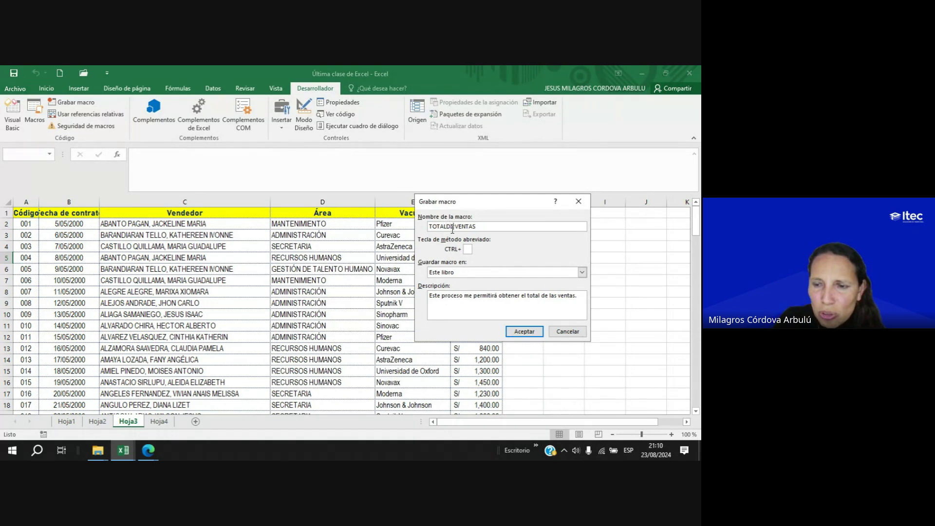
{"action": "key", "text": "Delete"}
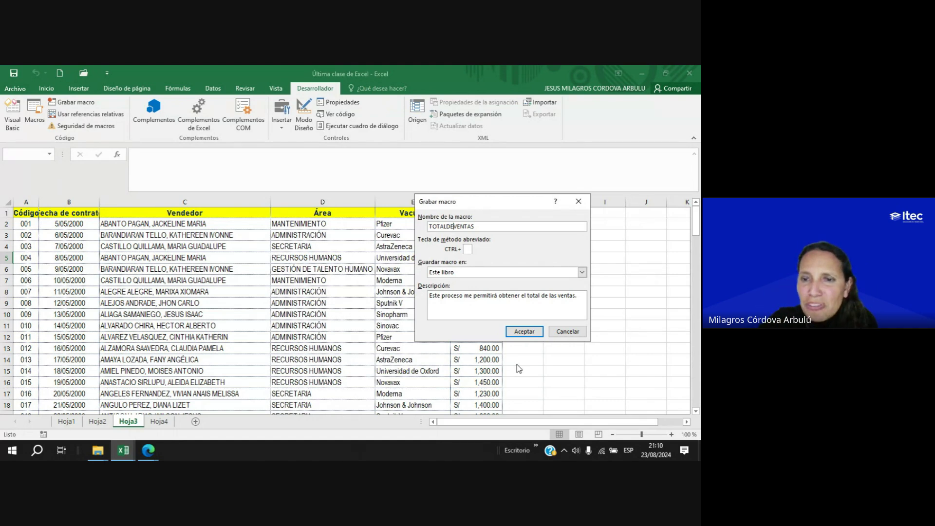
{"action": "left_click", "coordinate": [520, 333]}
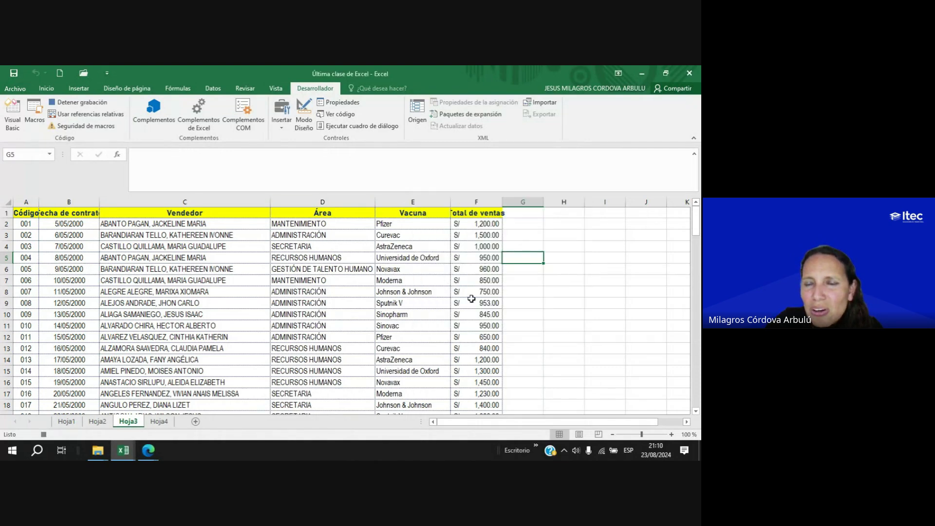
Go to the end of the Hoja3 sales table, where the Total de ventas column finishes.
{"action": "left_click_drag", "start_coordinate": [695, 221], "coordinate": [684, 420]}
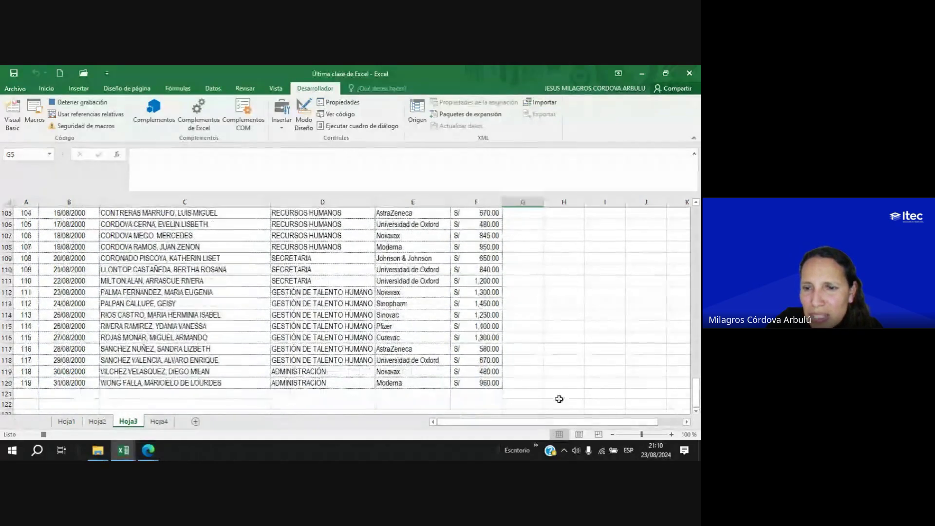
Sum the Total de ventas column in cell F121 with =SUMA(F2:F120) and stop recording the macro.
{"action": "left_click", "coordinate": [480, 394]}
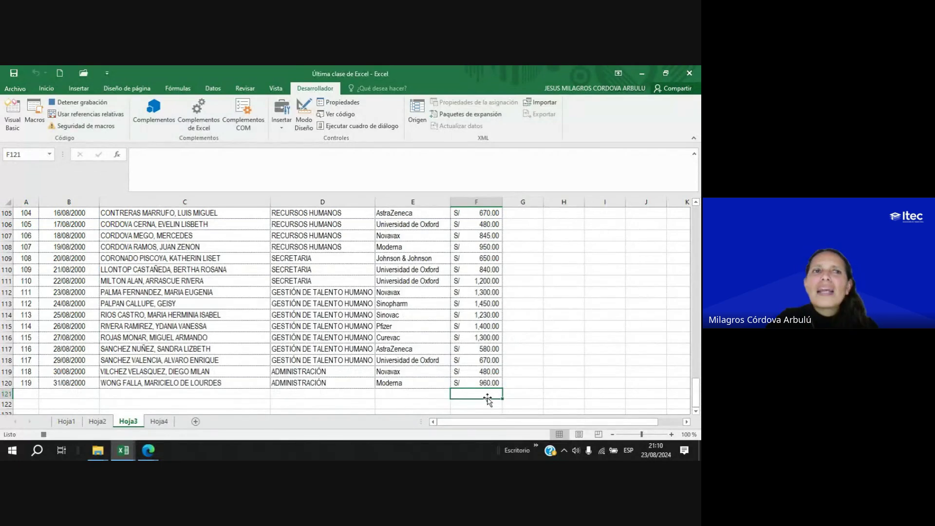
{"action": "left_click", "coordinate": [49, 90]}
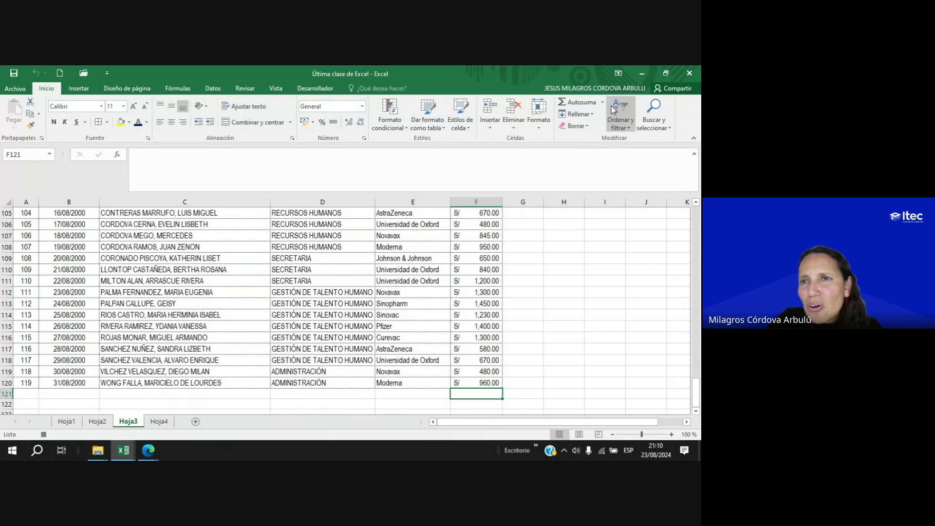
{"action": "left_click", "coordinate": [580, 102]}
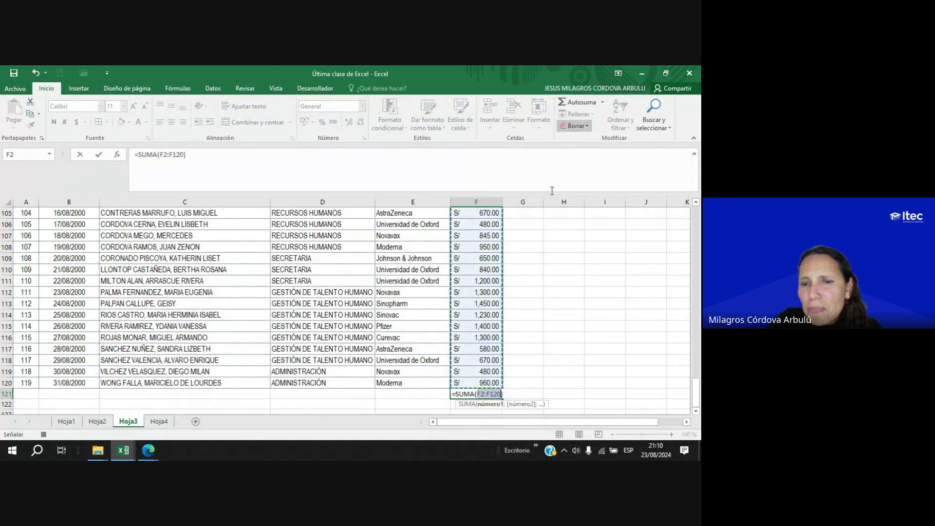
{"action": "key", "text": "Return"}
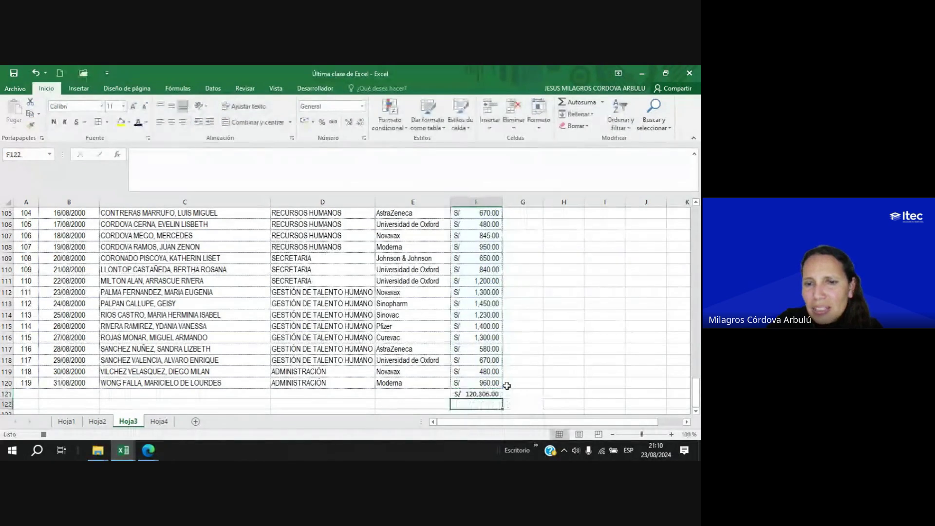
{"action": "left_click", "coordinate": [495, 394]}
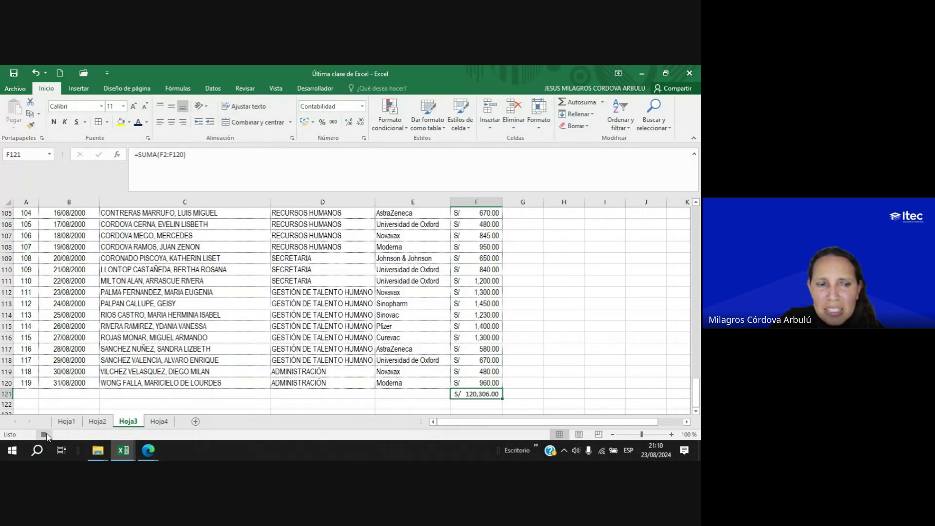
{"action": "left_click", "coordinate": [526, 292]}
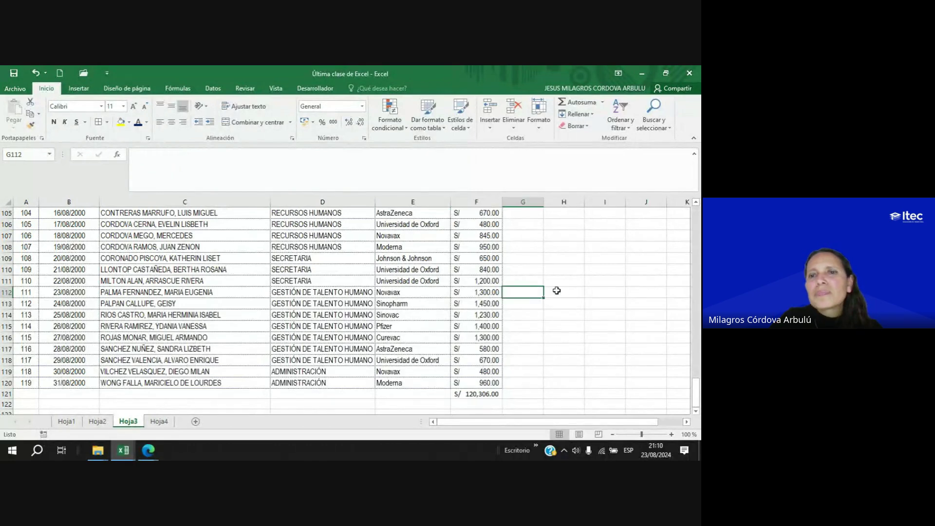
Insert a form-control button beside the table around H3:I5 and assign the TOTALDEVENTAS macro to it.
{"action": "scroll", "coordinate": [574, 290], "scroll_direction": "up", "scroll_amount": 8}
{"action": "scroll", "coordinate": [575, 289], "scroll_direction": "up", "scroll_amount": 14}
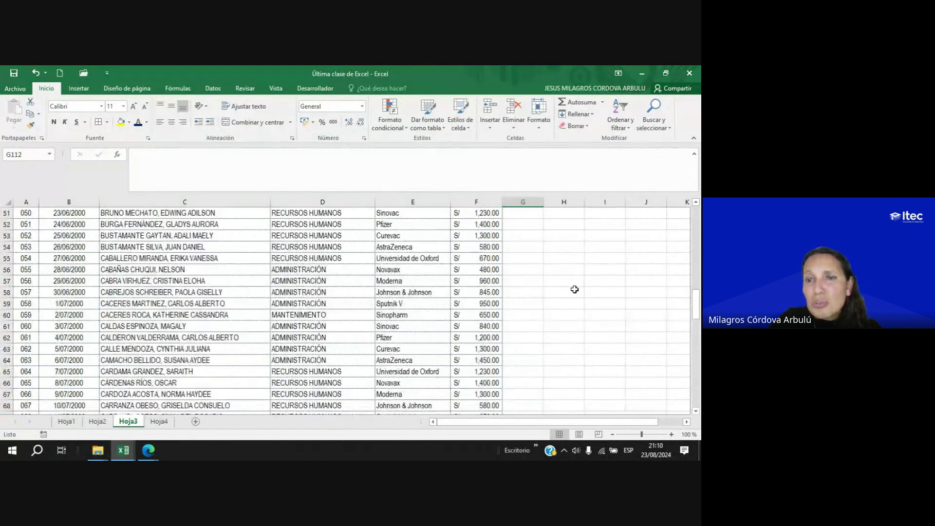
{"action": "scroll", "coordinate": [547, 297], "scroll_direction": "down", "scroll_amount": 20}
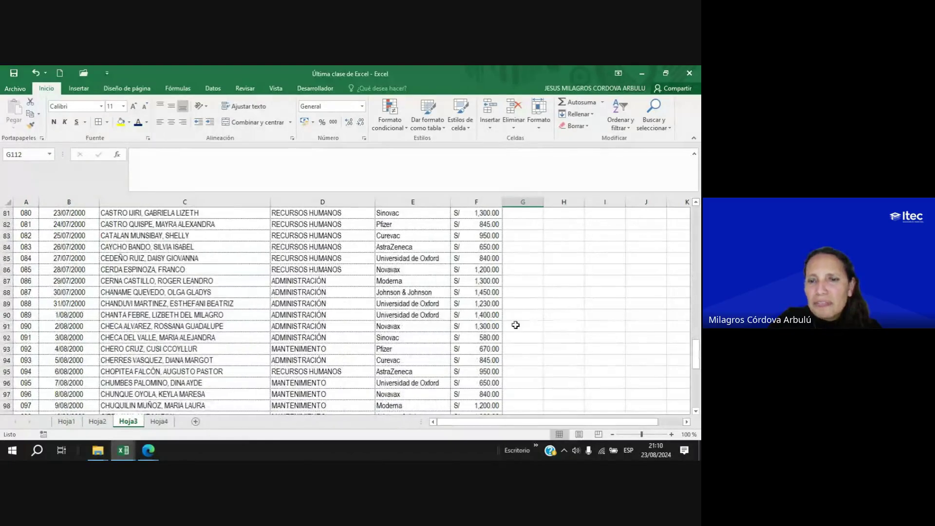
{"action": "scroll", "coordinate": [488, 324], "scroll_direction": "up", "scroll_amount": 14}
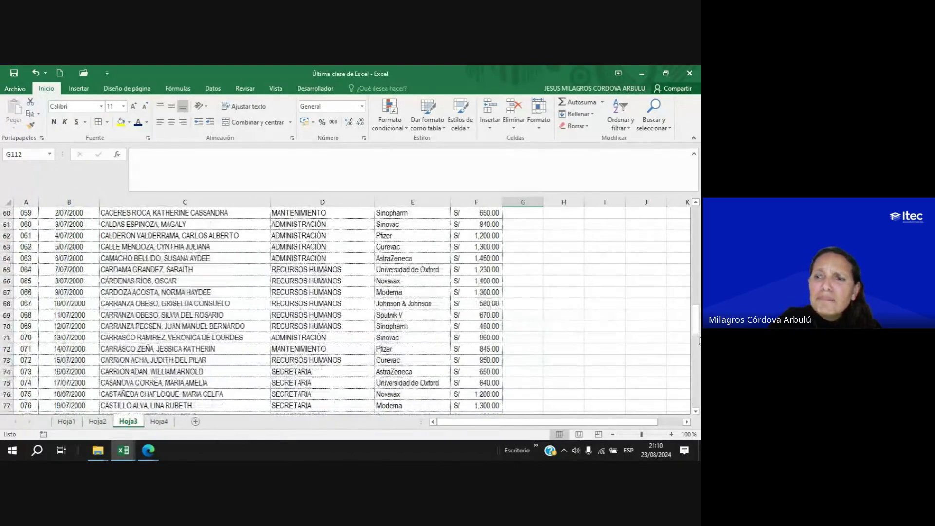
{"action": "left_click_drag", "start_coordinate": [696, 325], "coordinate": [696, 222]}
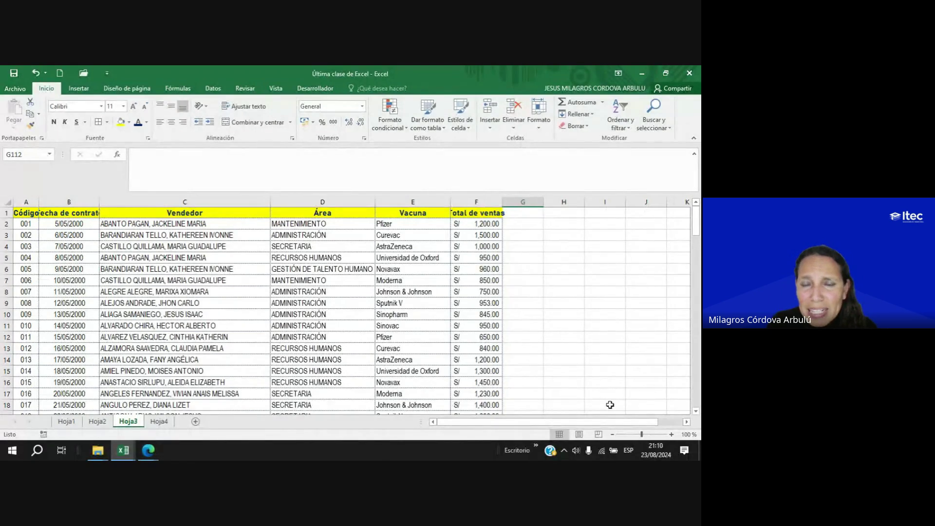
{"action": "left_click", "coordinate": [306, 89]}
{"action": "left_click", "coordinate": [281, 117]}
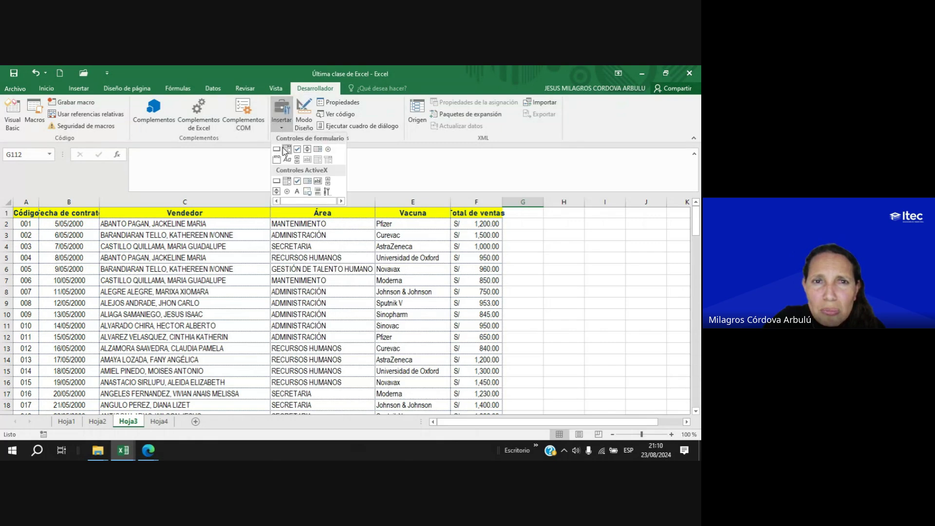
{"action": "left_click", "coordinate": [282, 151]}
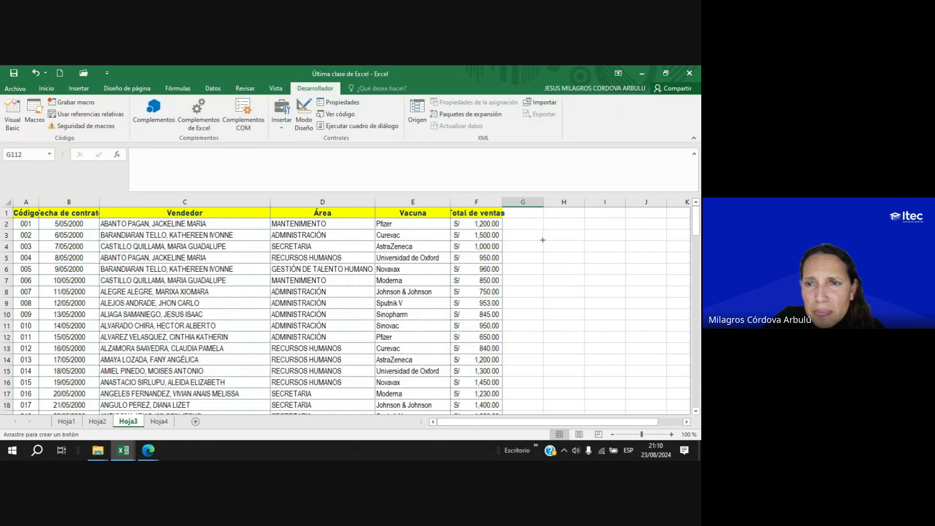
{"action": "left_click_drag", "start_coordinate": [543, 240], "coordinate": [609, 262]}
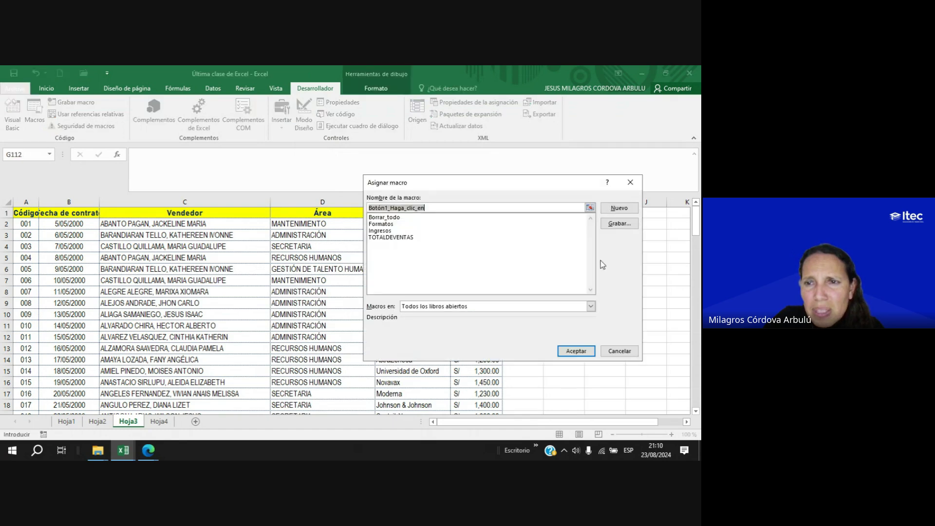
{"action": "left_click", "coordinate": [385, 238]}
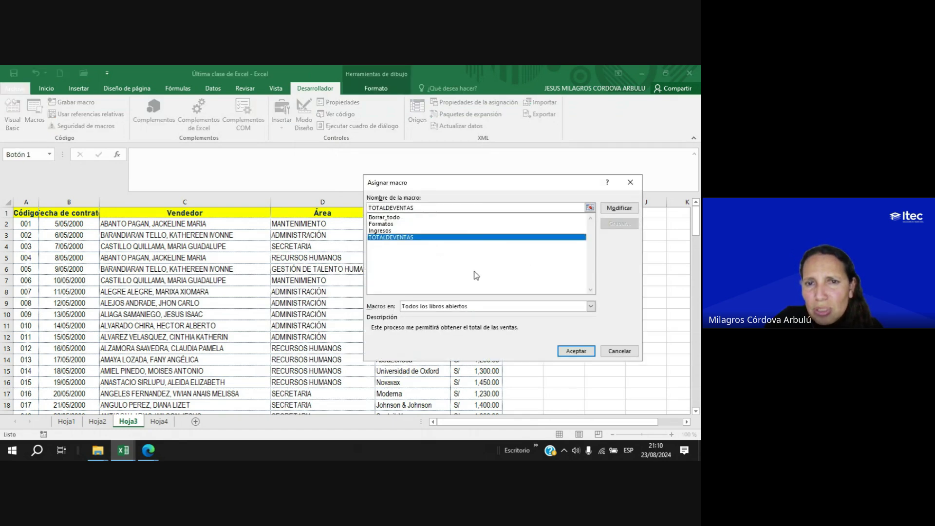
{"action": "left_click", "coordinate": [576, 351]}
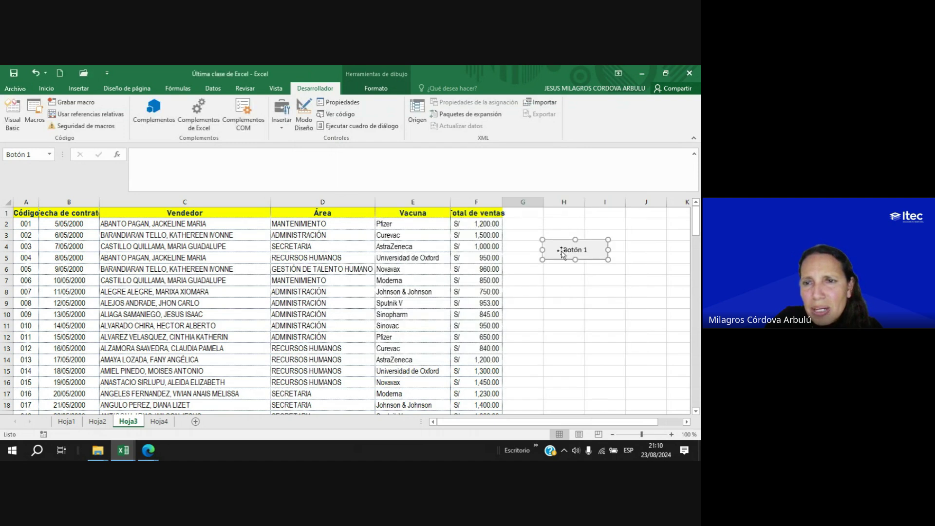
Replace the new button's label with "Total de Ventas".
{"action": "left_click", "coordinate": [588, 251]}
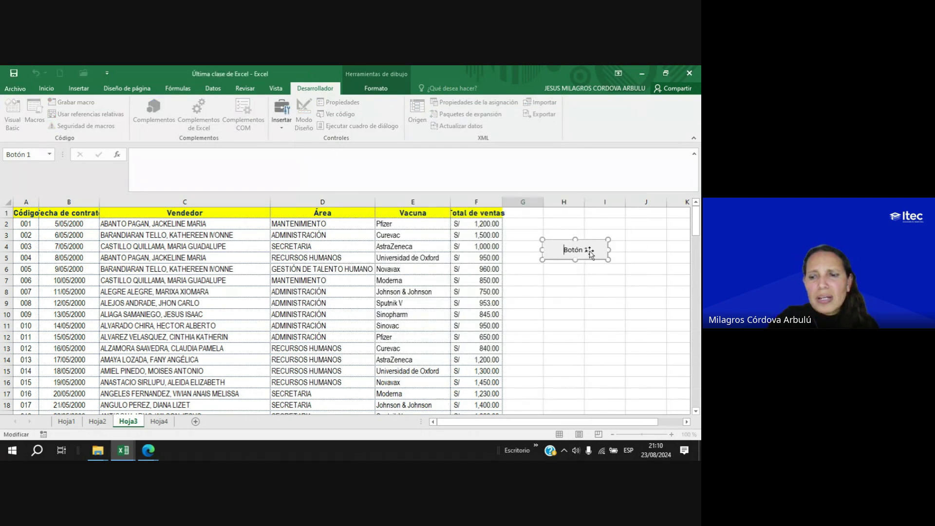
{"action": "key", "text": "Delete"}
{"action": "key", "text": "Delete"}
{"action": "key", "text": "Delete"}
{"action": "key", "text": "Delete"}
{"action": "key", "text": "Delete"}
{"action": "key", "text": "Delete"}
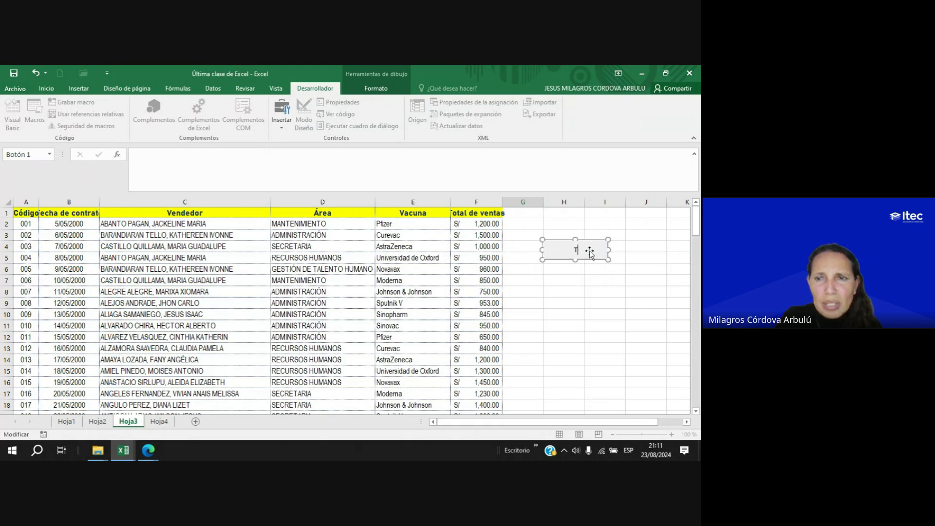
{"action": "type", "text": "Total de"}
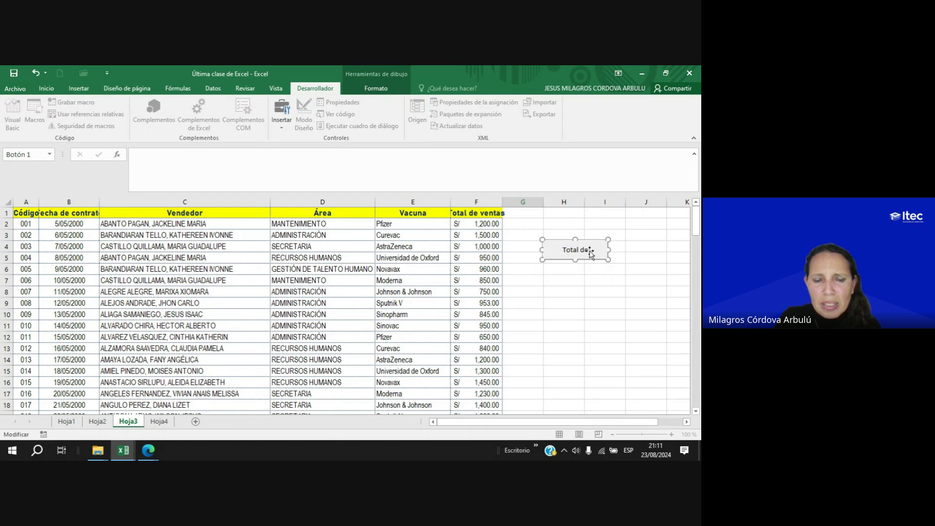
{"action": "type", "text": " Ventas"}
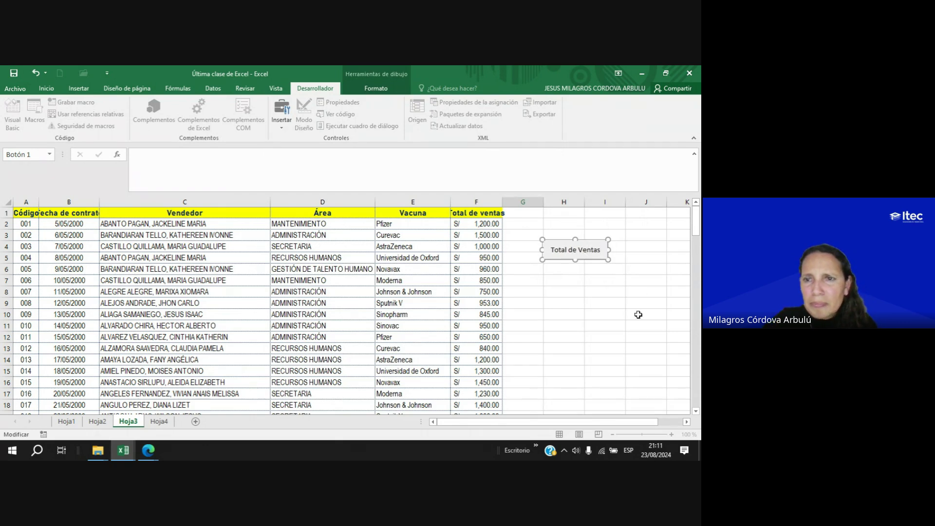
{"action": "left_click", "coordinate": [638, 314]}
Check the total row beneath the last sales record and return to the start of the table.
{"action": "scroll", "coordinate": [532, 327], "scroll_direction": "down", "scroll_amount": 20}
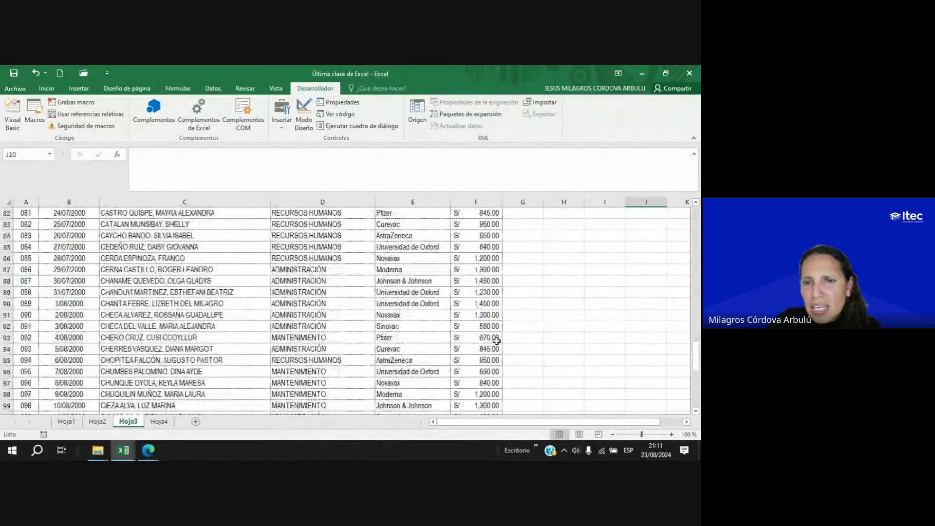
{"action": "scroll", "coordinate": [496, 340], "scroll_direction": "down", "scroll_amount": 7}
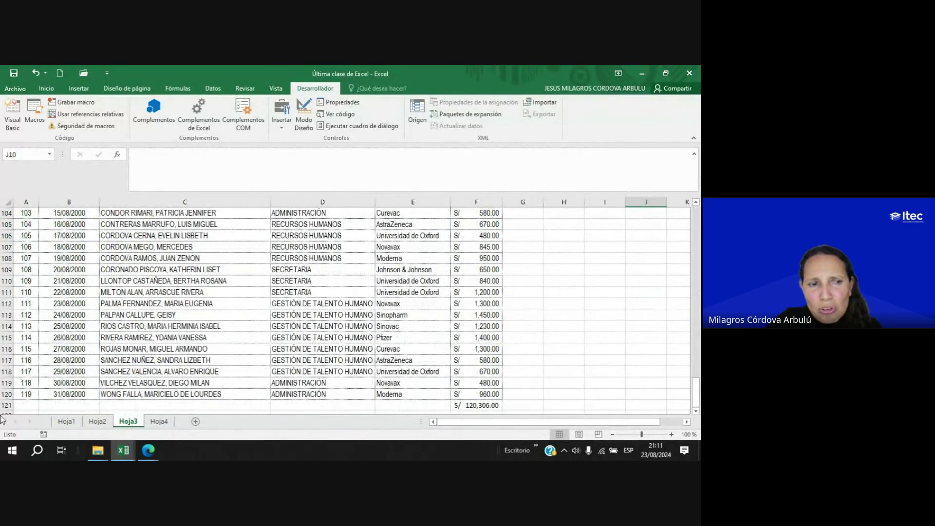
{"action": "right_click", "coordinate": [6, 405]}
{"action": "key", "text": "Escape"}
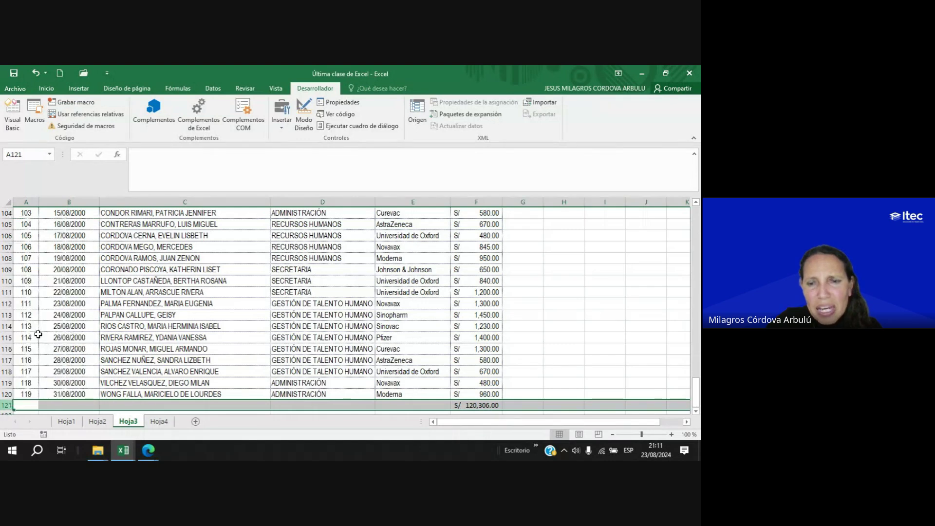
{"action": "left_click", "coordinate": [555, 326]}
{"action": "left_click_drag", "start_coordinate": [696, 389], "coordinate": [695, 224]}
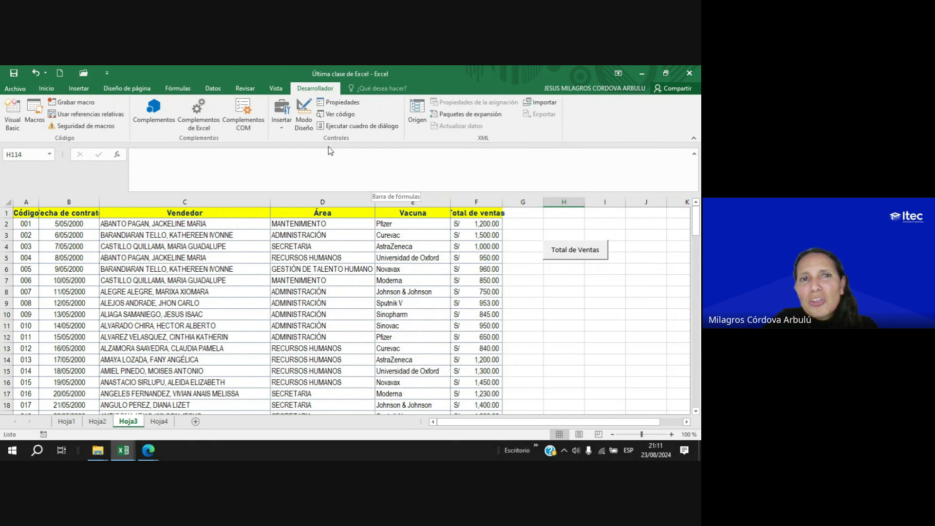
Start recording a macro named NomPropio, described as "Esta macro permitirá obtener el Área en minúsculas y solo la primera letra con mayúsculas.".
{"action": "left_click", "coordinate": [281, 129]}
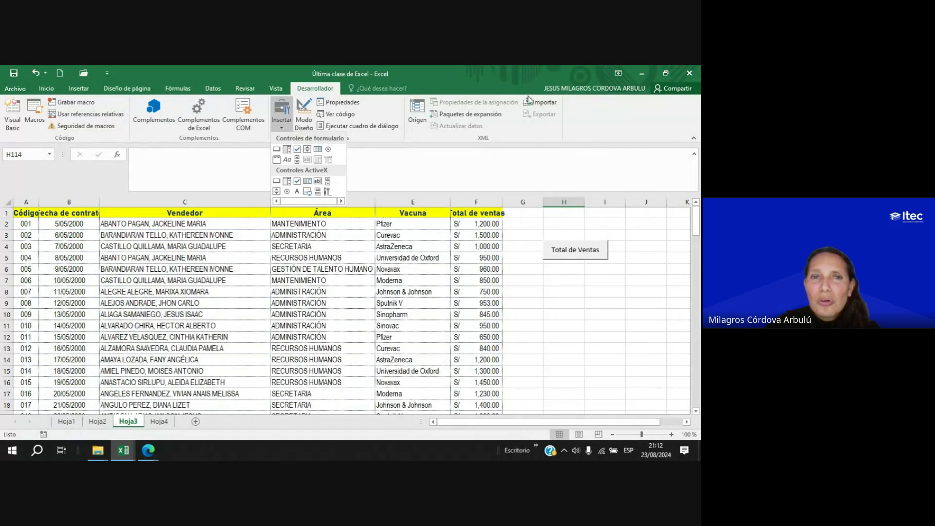
{"action": "left_click", "coordinate": [63, 102]}
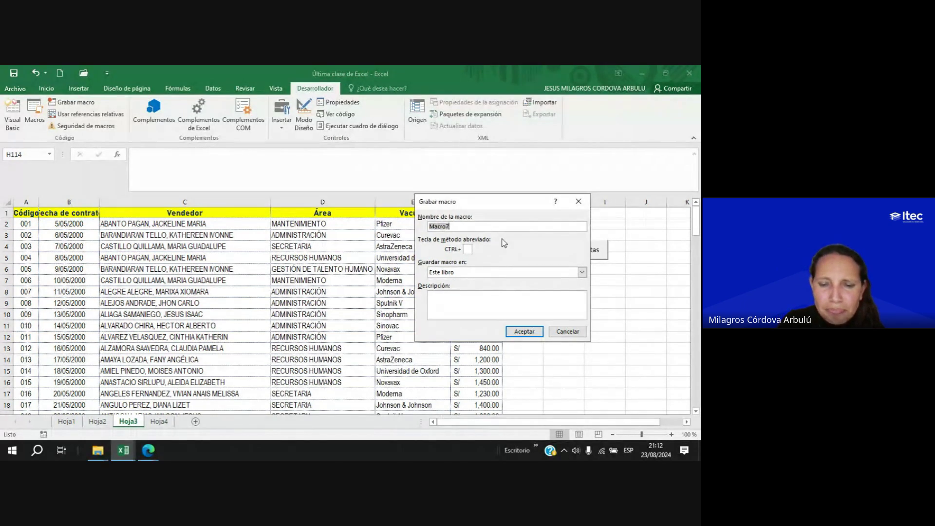
{"action": "type", "text": "NomPropio"}
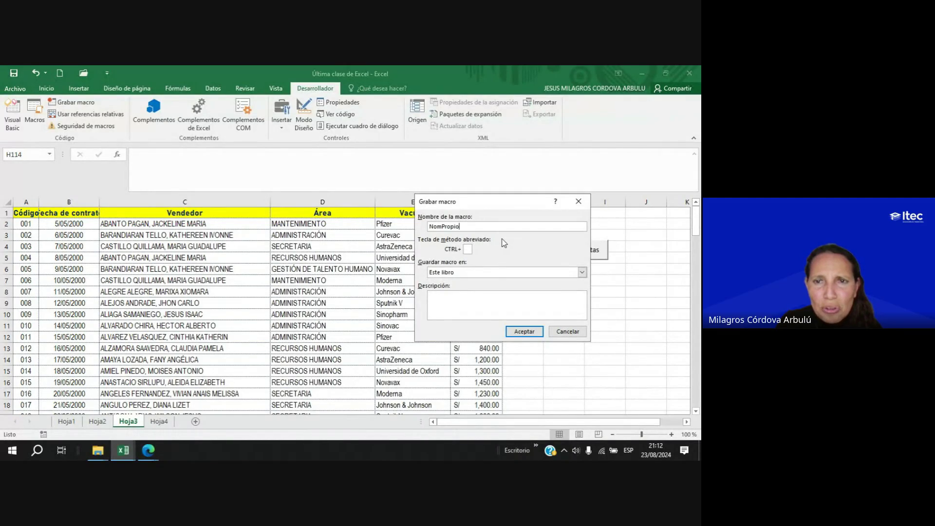
{"action": "left_click", "coordinate": [463, 310]}
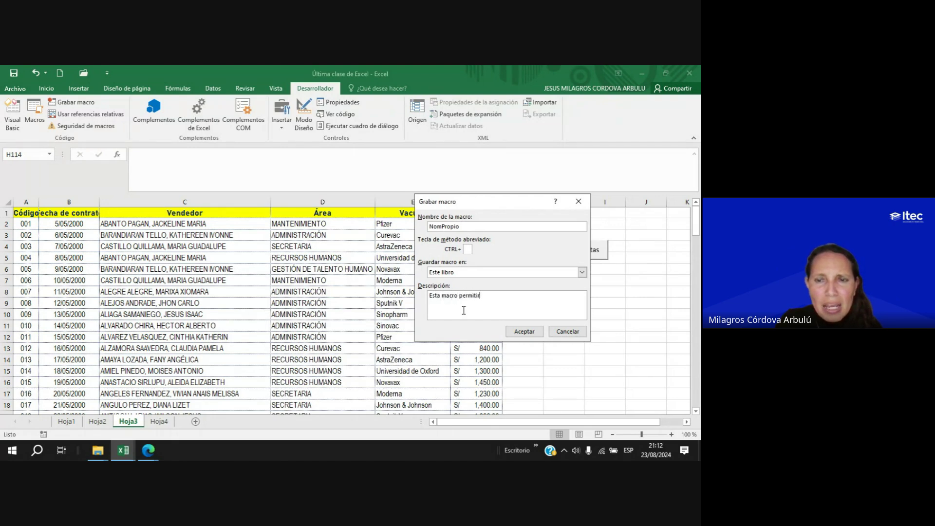
{"action": "type", "text": "Esta macro permitirá obt"}
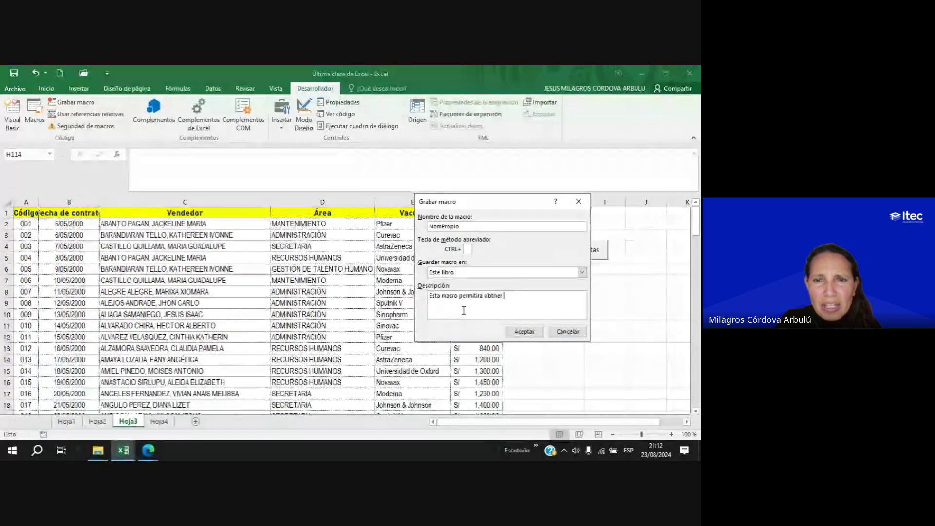
{"action": "type", "text": "en minúsculas y solo"}
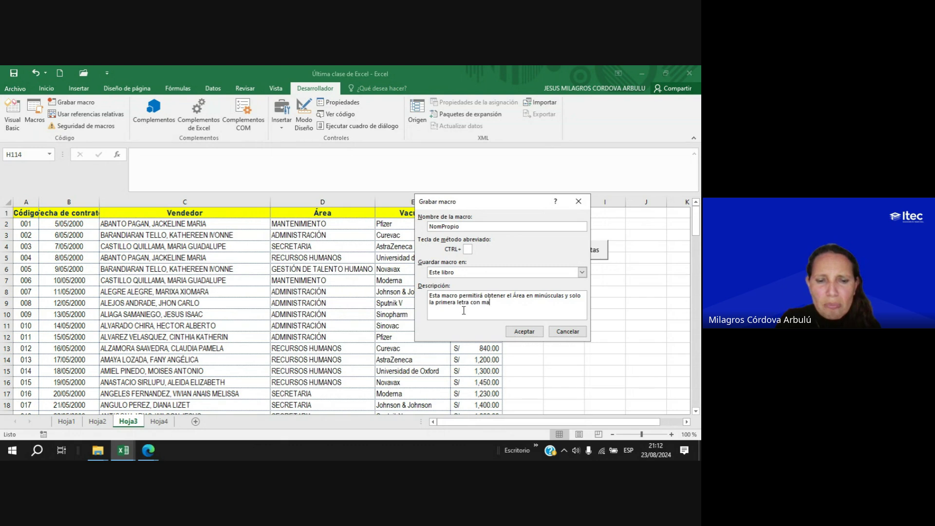
{"action": "type", "text": "ula"}
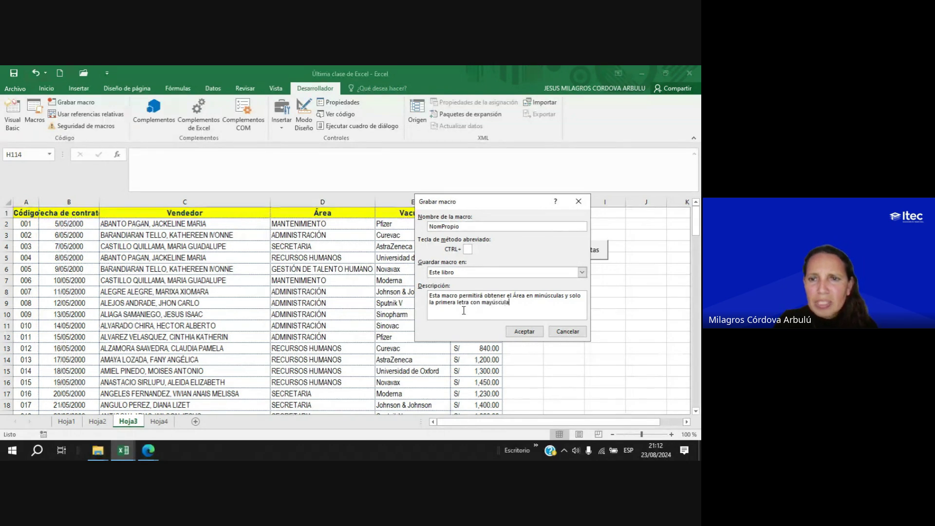
{"action": "type", "text": "s"}
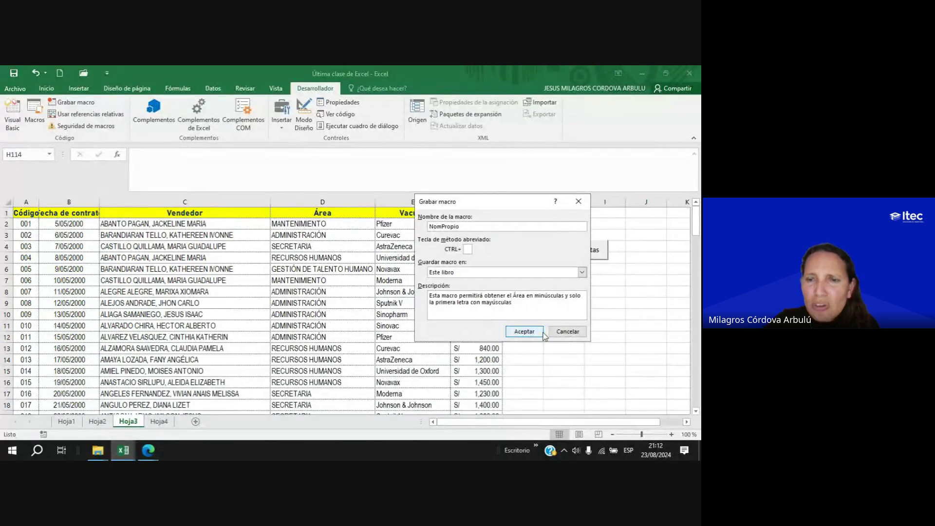
{"action": "type", "text": "."}
{"action": "left_click", "coordinate": [530, 333]}
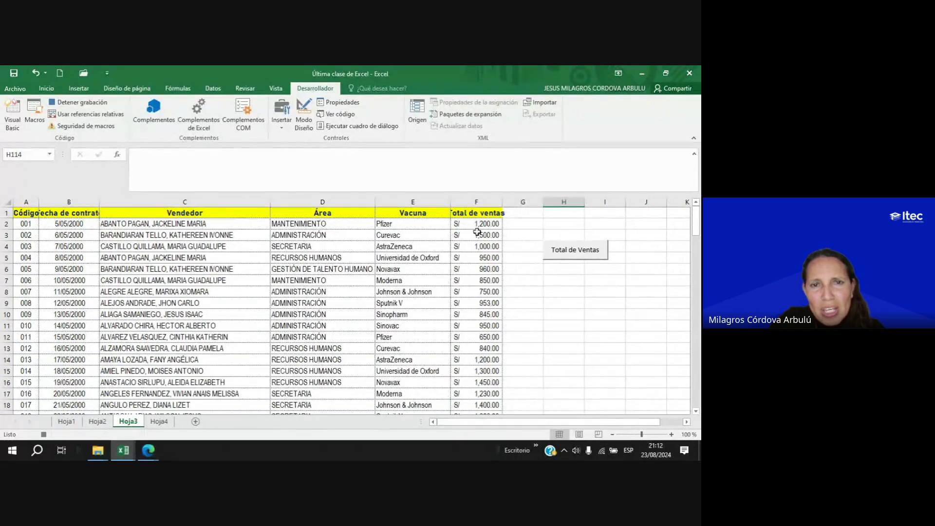
Enter =NOMPROPIO(D2) in G2 to convert the first Área name, and autofit column G.
{"action": "left_click", "coordinate": [515, 224]}
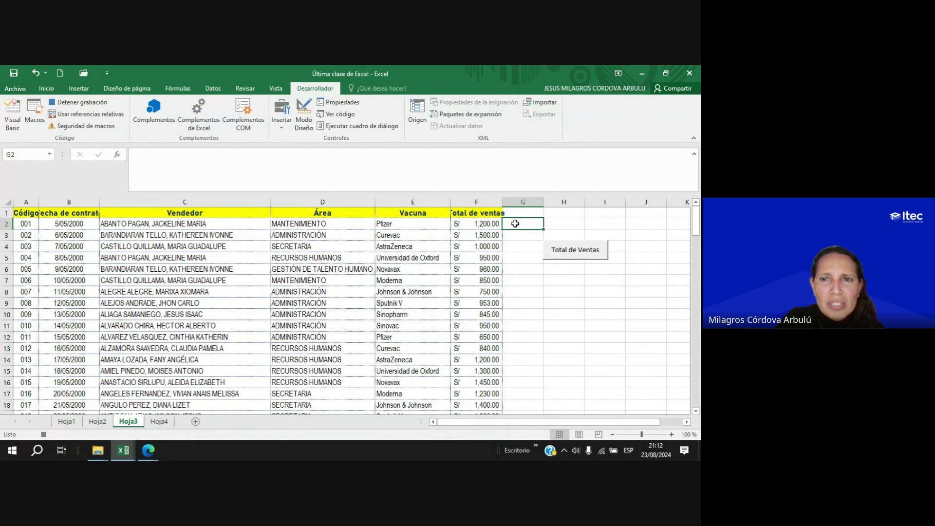
{"action": "type", "text": "=nom"}
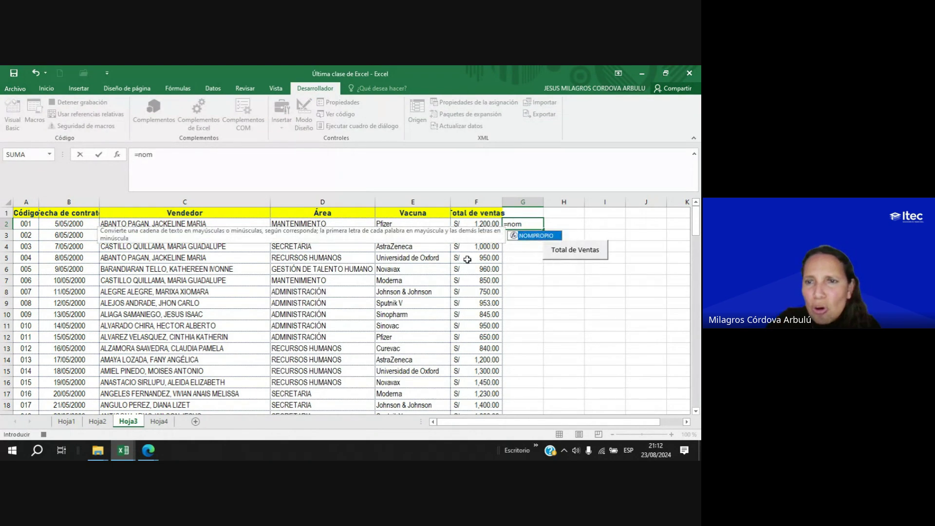
{"action": "double_click", "coordinate": [536, 236]}
{"action": "left_click", "coordinate": [330, 227]}
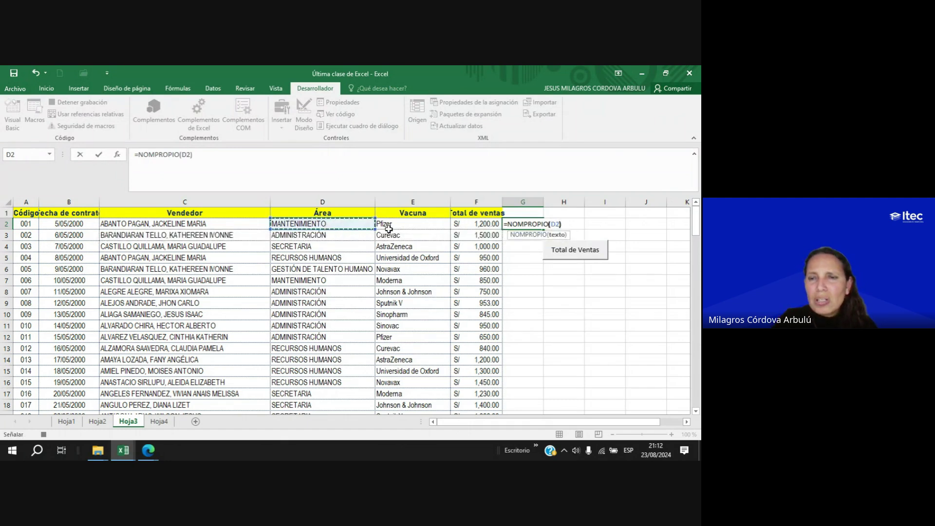
{"action": "type", "text": ")"}
{"action": "key", "text": "Return"}
{"action": "double_click", "coordinate": [543, 202]}
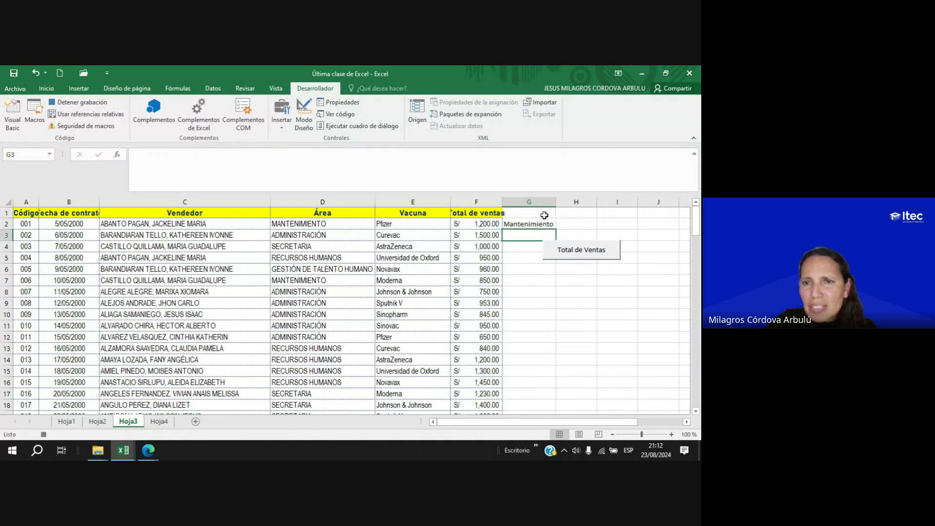
Fill the NOMPROPIO formula from G2 down through all records and stop recording the macro.
{"action": "left_click", "coordinate": [547, 226]}
{"action": "double_click", "coordinate": [555, 230]}
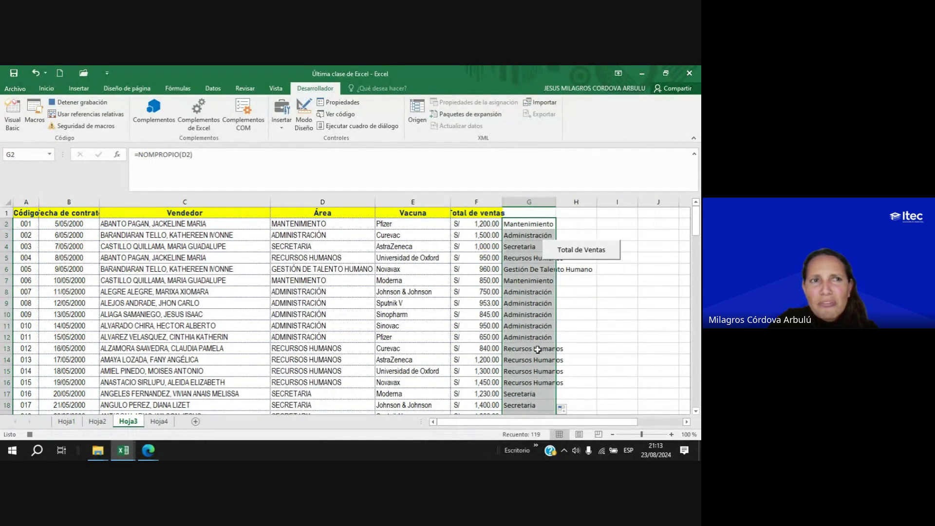
{"action": "left_click", "coordinate": [90, 101]}
{"action": "left_click", "coordinate": [532, 313]}
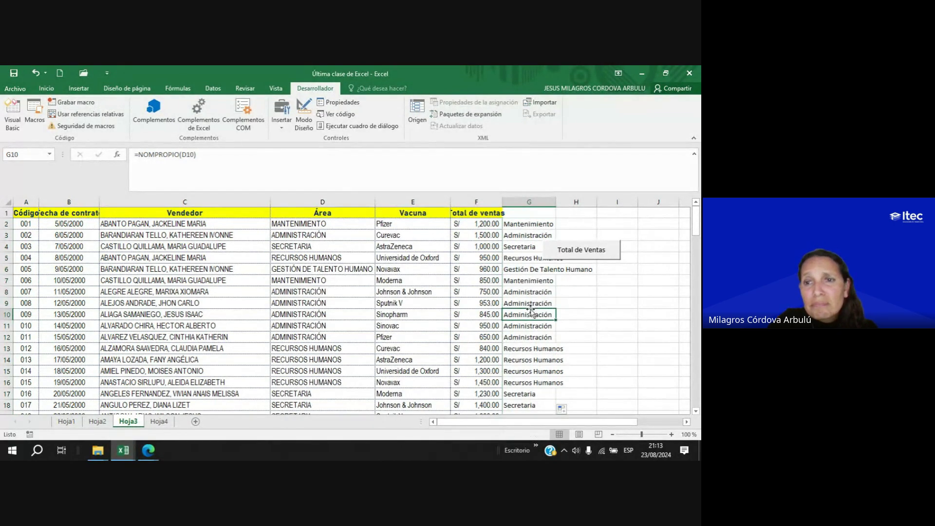
Move the Total de Ventas button clear of the converted names, to around I3:J4.
{"action": "left_click", "coordinate": [602, 257], "text": "ctrl"}
{"action": "right_click", "coordinate": [613, 257]}
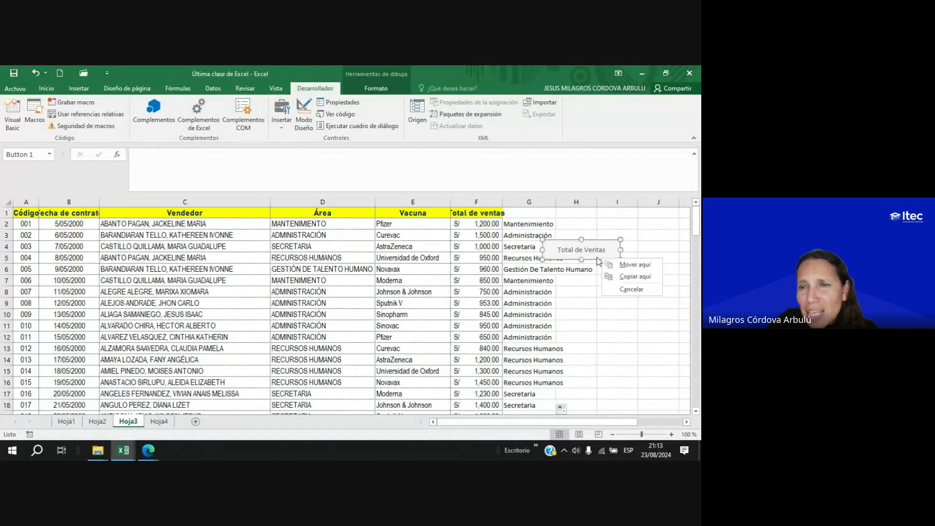
{"action": "left_click_drag", "start_coordinate": [618, 257], "coordinate": [676, 249]}
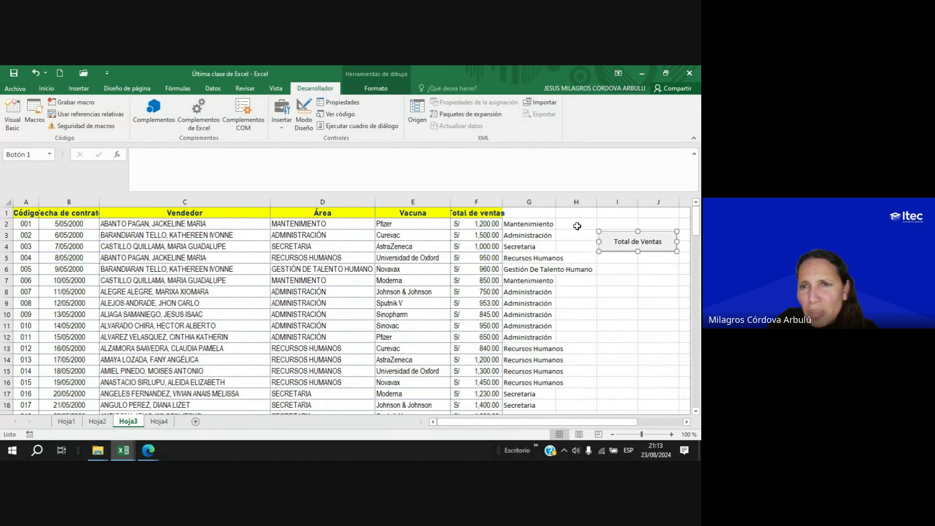
Delete column G with the converted Área names.
{"action": "left_click", "coordinate": [539, 201]}
{"action": "right_click", "coordinate": [539, 200]}
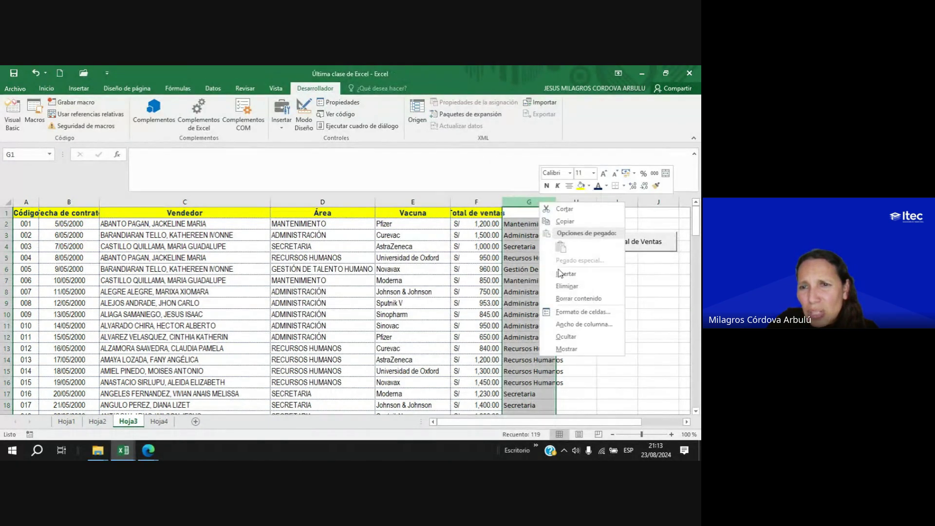
{"action": "left_click", "coordinate": [550, 282]}
{"action": "left_click", "coordinate": [535, 281]}
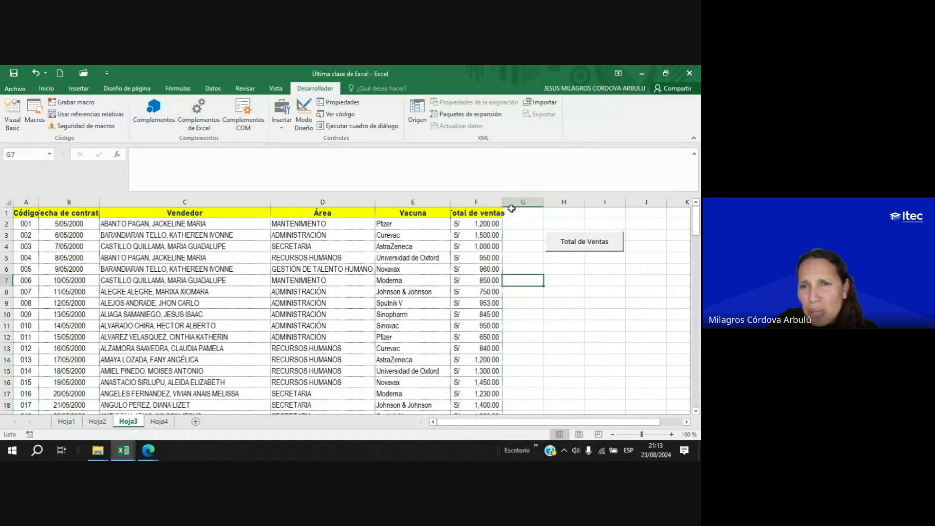
Widen column F to fit its Total de ventas header and move the Total de Ventas button to around I4:J4.
{"action": "left_click_drag", "start_coordinate": [502, 200], "coordinate": [512, 200]}
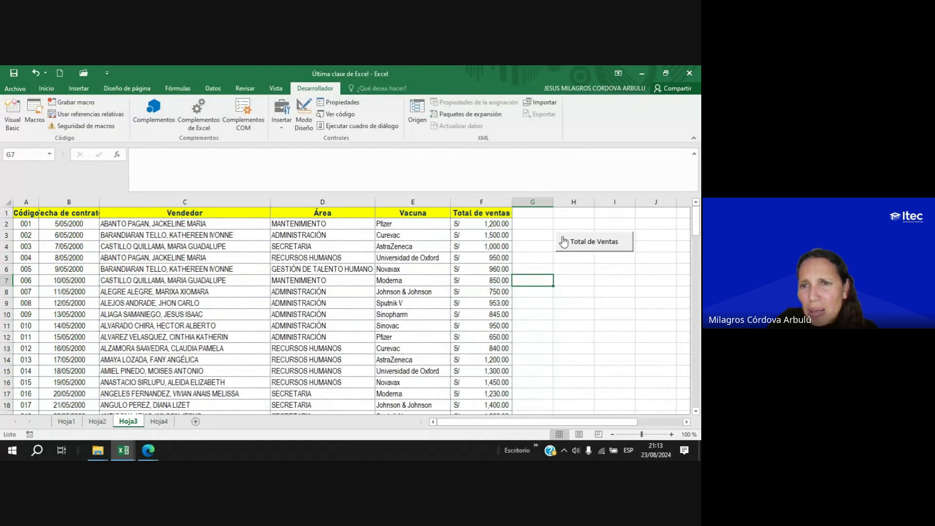
{"action": "right_click", "coordinate": [577, 257]}
{"action": "key", "text": "Escape"}
{"action": "left_click_drag", "start_coordinate": [576, 252], "coordinate": [606, 258]}
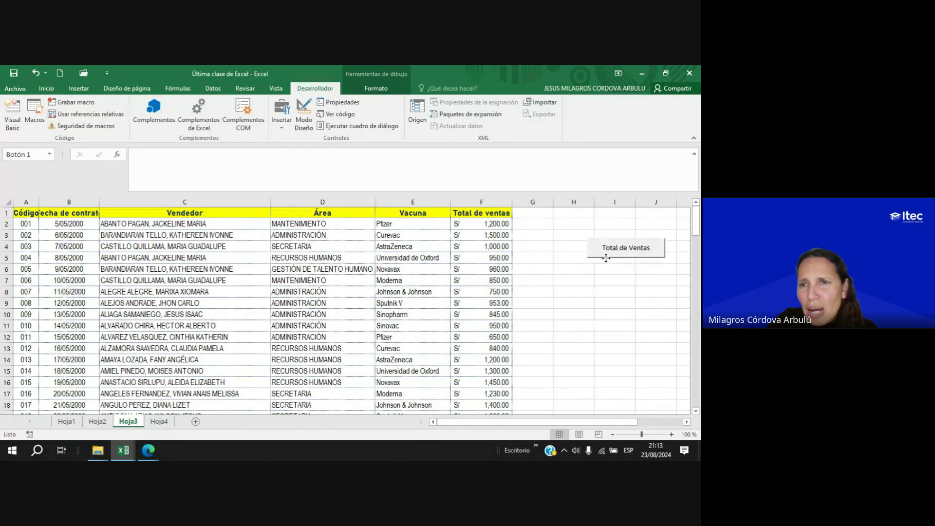
{"action": "left_click", "coordinate": [610, 296]}
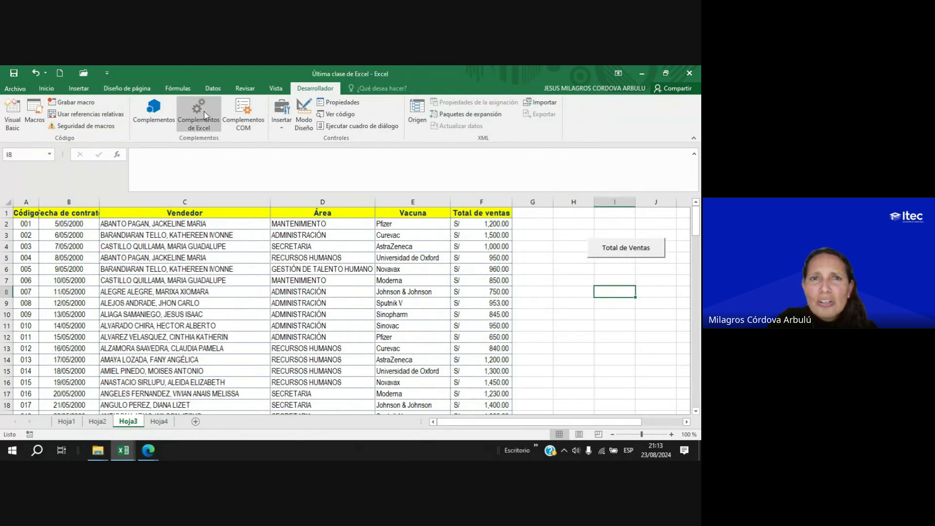
Insert a form-control button below the Total de Ventas button, around I7:J8, and assign the NomPropio macro to it.
{"action": "left_click", "coordinate": [276, 112]}
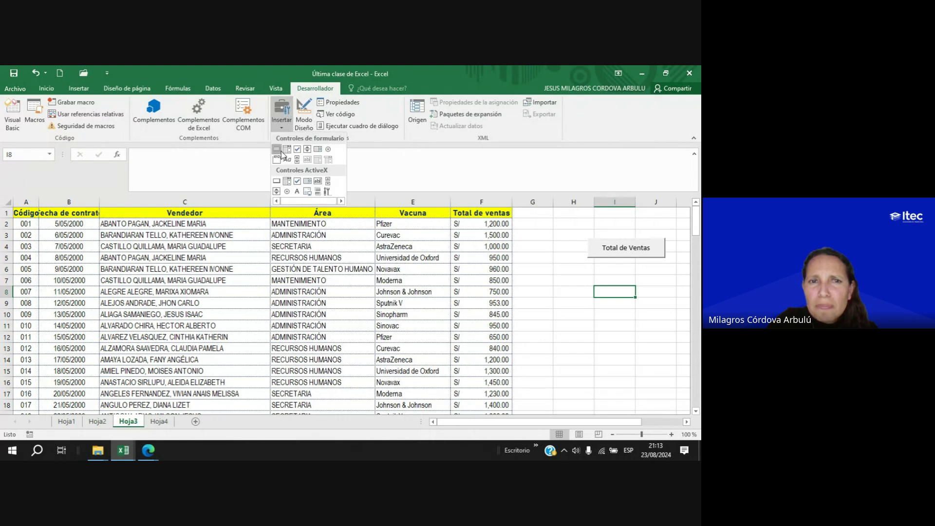
{"action": "left_click", "coordinate": [277, 149]}
{"action": "mouse_move", "coordinate": [590, 275]}
{"action": "left_mouse_down"}
{"action": "mouse_move", "coordinate": [641, 297]}
{"action": "mouse_move", "coordinate": [667, 295]}
{"action": "left_mouse_up"}
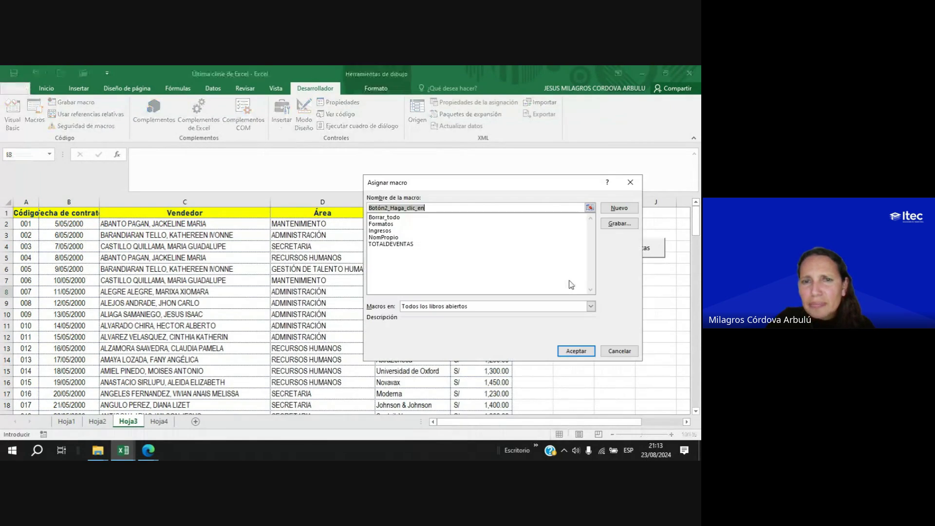
{"action": "left_click", "coordinate": [383, 237]}
{"action": "left_click", "coordinate": [576, 350]}
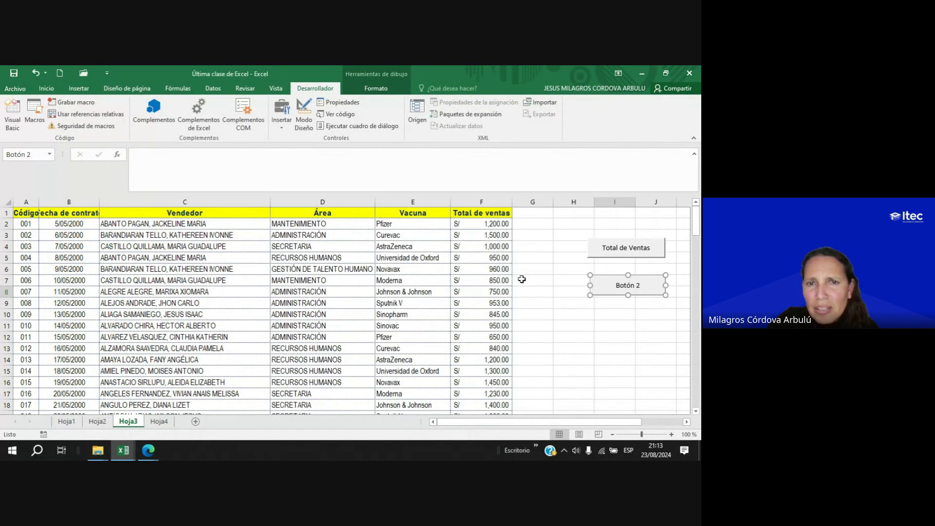
Replace the second button's label with "Área con NomPropio".
{"action": "left_click", "coordinate": [640, 285]}
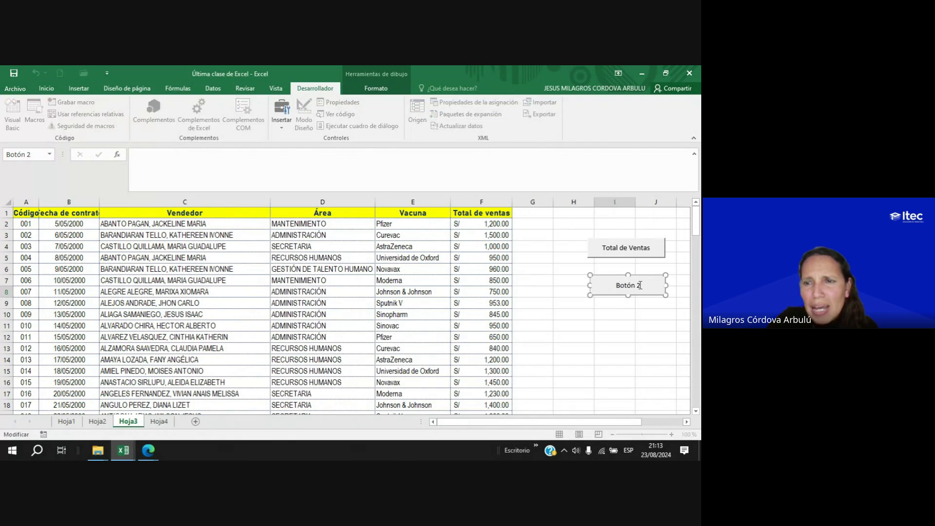
{"action": "key", "text": "Delete"}
{"action": "key", "text": "Delete"}
{"action": "key", "text": "Delete"}
{"action": "key", "text": "Delete"}
{"action": "key", "text": "Delete"}
{"action": "key", "text": "Delete"}
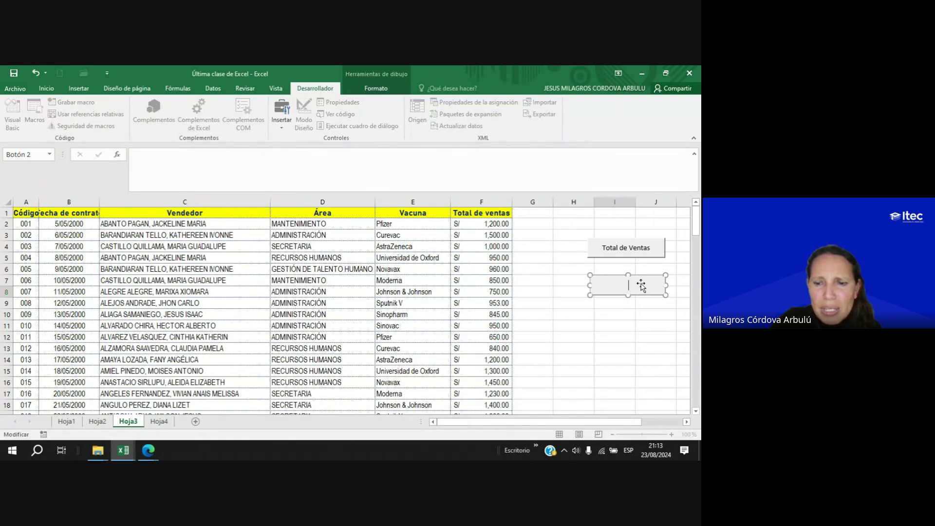
{"action": "type", "text": "Área"}
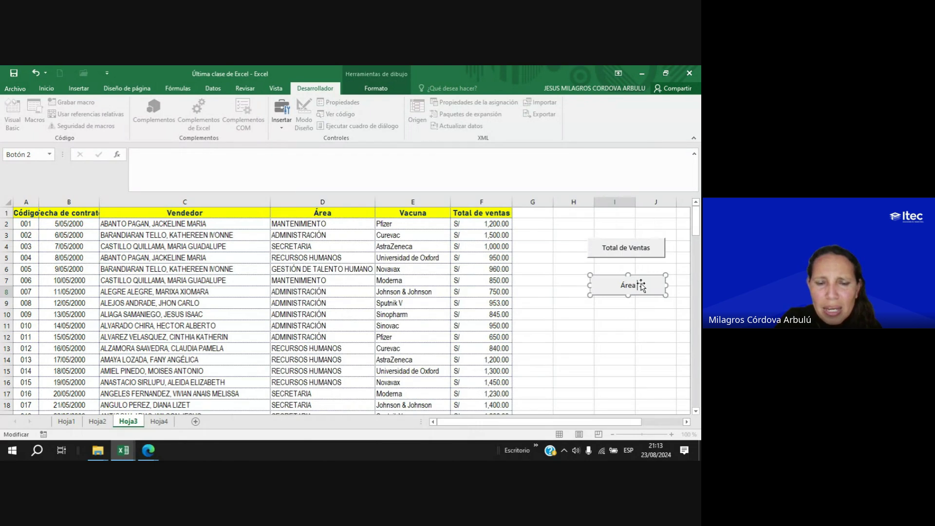
{"action": "type", "text": " d"}
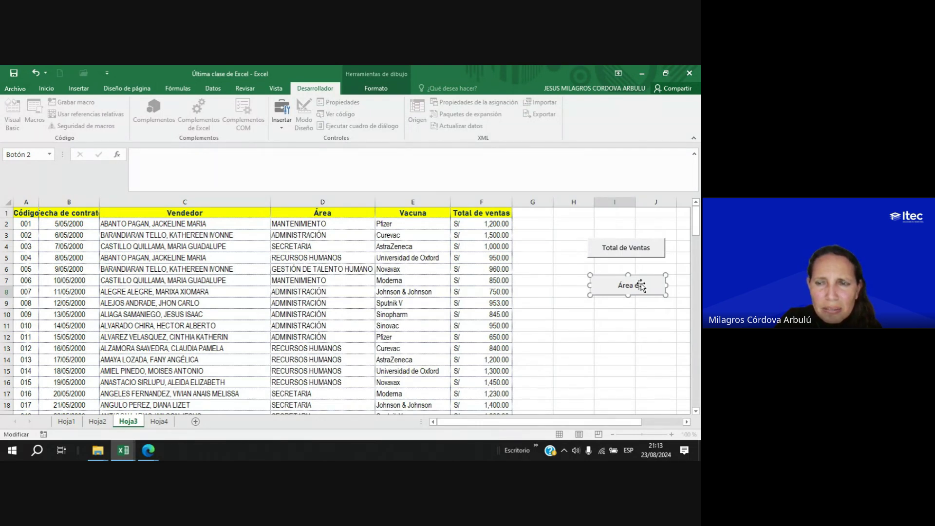
{"action": "key", "text": "BackSpace"}
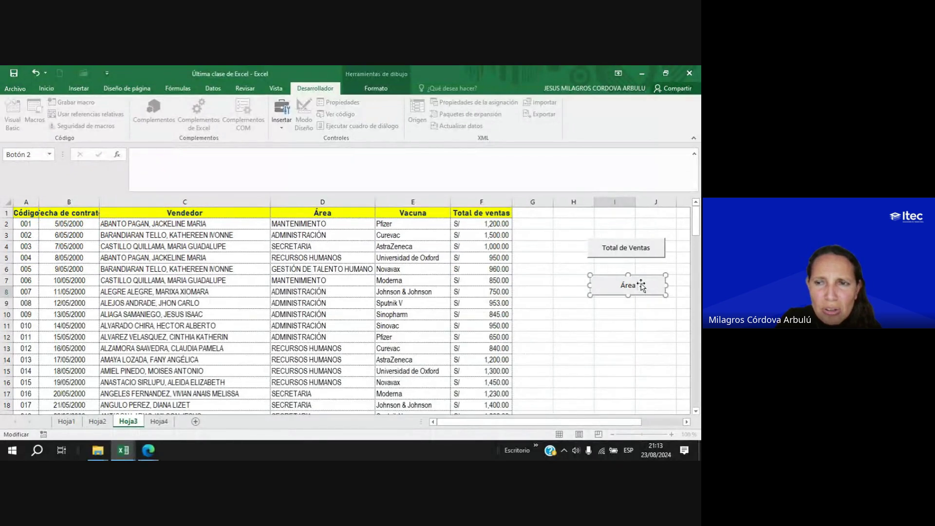
{"action": "type", "text": "con ven"}
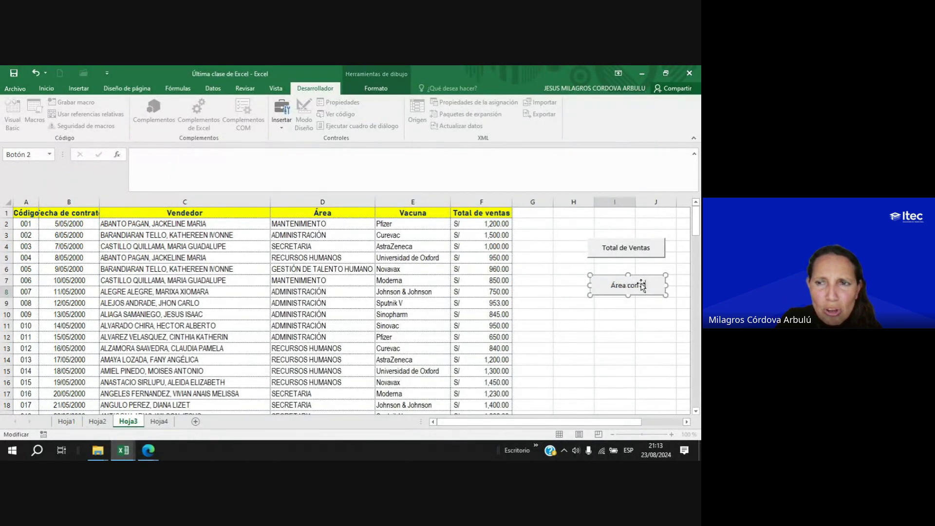
{"action": "key", "text": "BackSpace"}
{"action": "key", "text": "BackSpace"}
{"action": "key", "text": "BackSpace"}
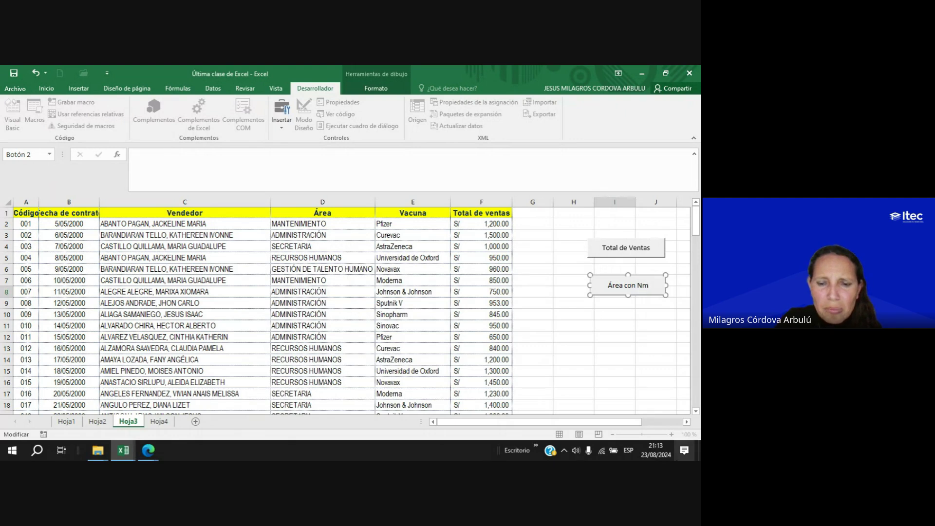
{"action": "type", "text": "NomPro"}
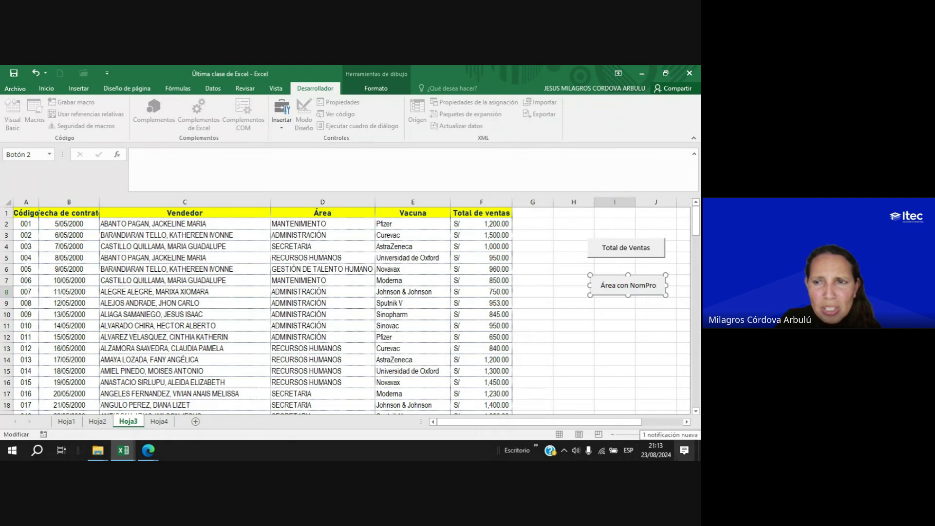
{"action": "type", "text": "p"}
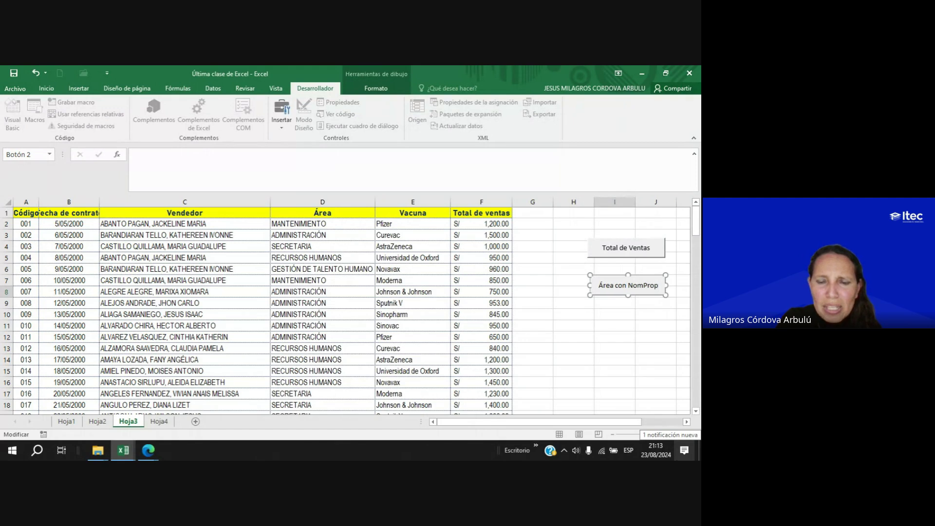
{"action": "type", "text": "io"}
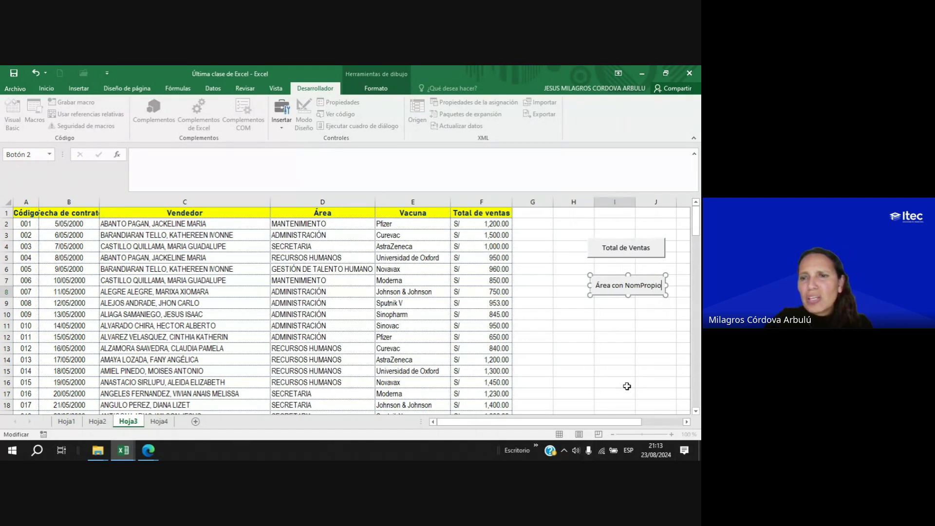
{"action": "left_click", "coordinate": [638, 361]}
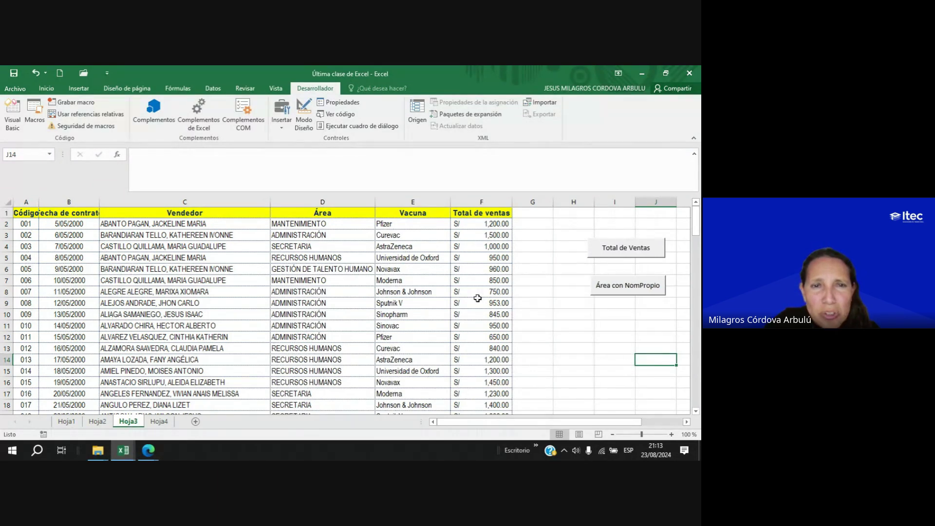
Sort the sales table by Vacuna values from A to Z.
{"action": "scroll", "coordinate": [477, 299], "scroll_direction": "down", "scroll_amount": 5}
{"action": "scroll", "coordinate": [476, 304], "scroll_direction": "up", "scroll_amount": 5}
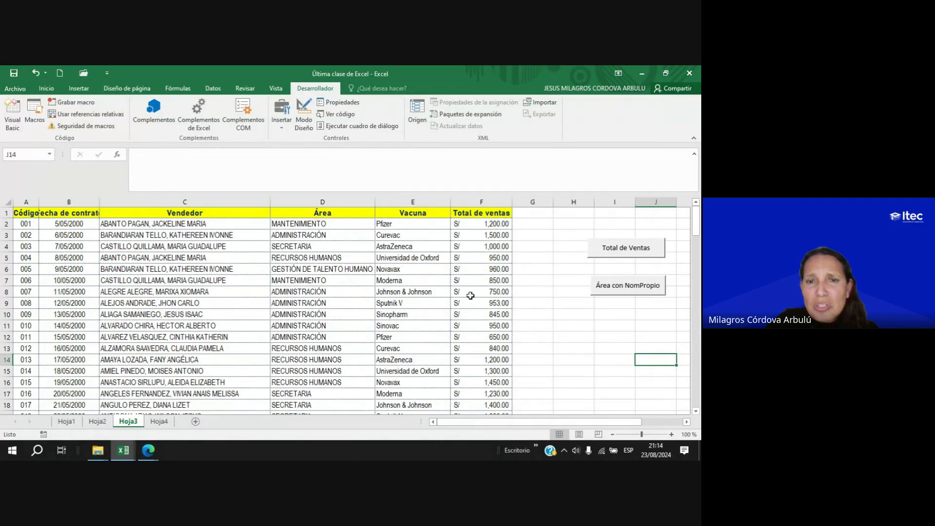
{"action": "left_click", "coordinate": [405, 225]}
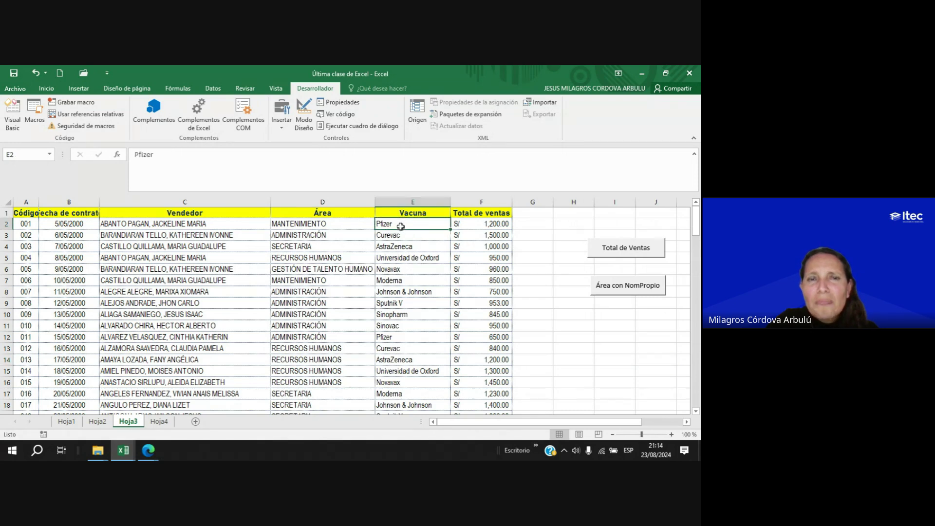
{"action": "left_click", "coordinate": [213, 88]}
{"action": "left_click", "coordinate": [253, 117]}
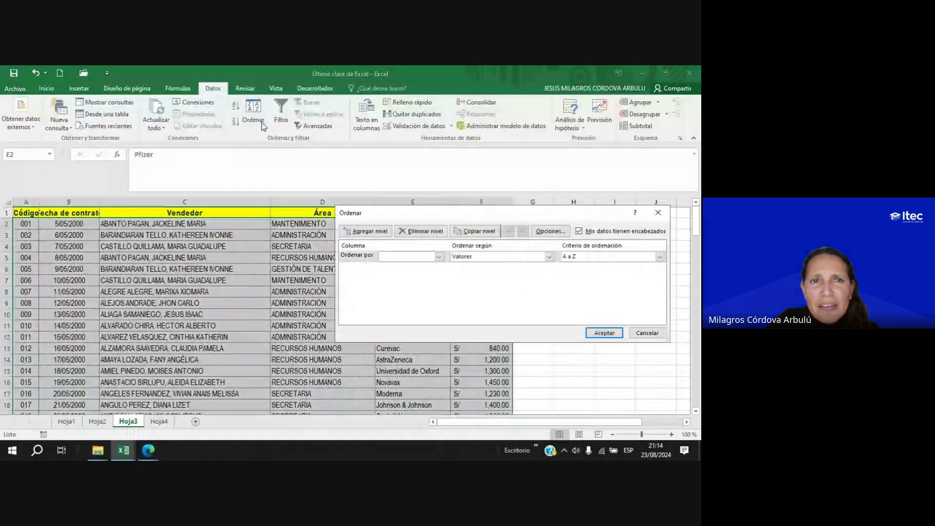
{"action": "left_click", "coordinate": [410, 256]}
{"action": "left_click", "coordinate": [390, 293]}
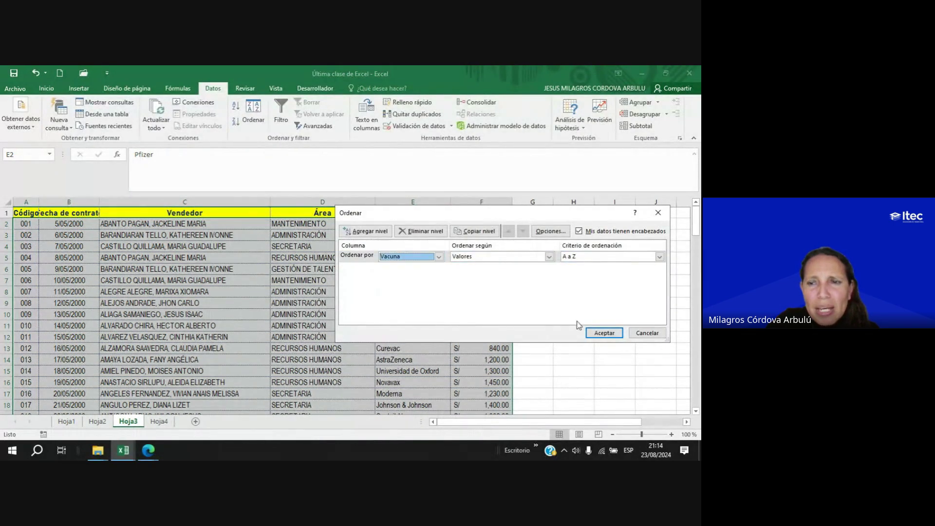
{"action": "left_click", "coordinate": [604, 332]}
{"action": "left_click", "coordinate": [425, 303]}
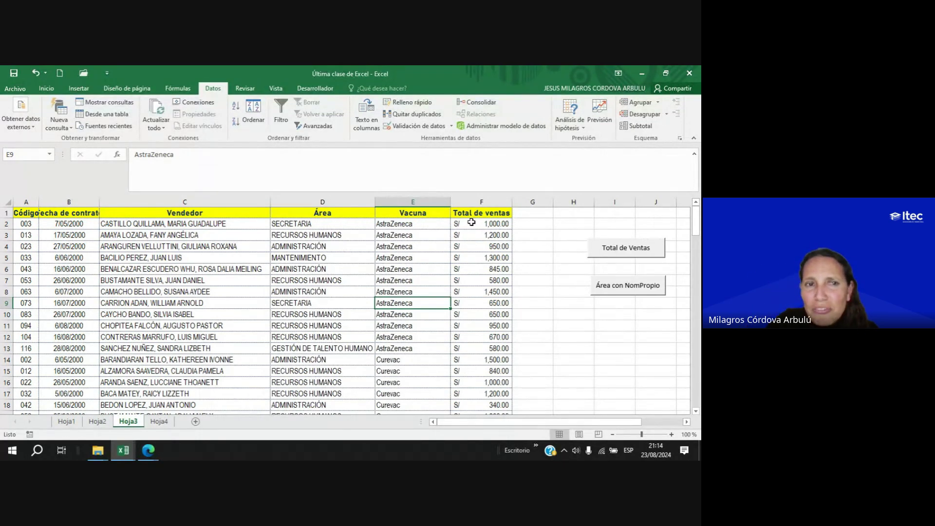
Review the Vendedor entries and Total de ventas amounts of the first AstraZeneca records.
{"action": "left_click_drag", "start_coordinate": [211, 225], "coordinate": [215, 304]}
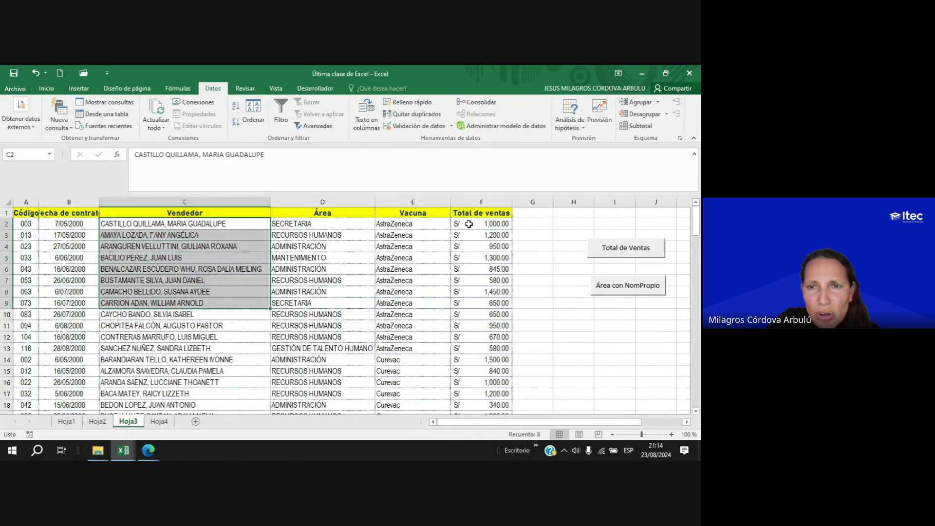
{"action": "left_click_drag", "start_coordinate": [469, 224], "coordinate": [484, 312]}
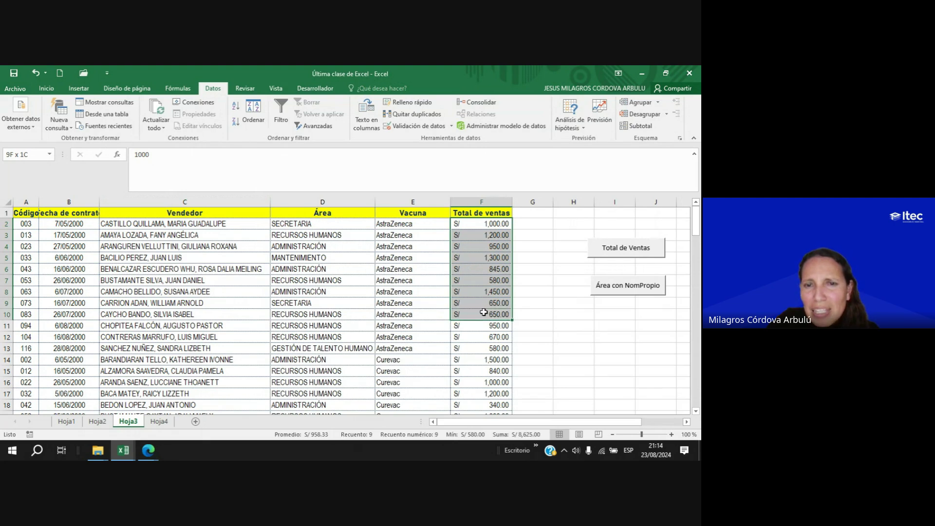
{"action": "key", "text": "ctrl+c"}
{"action": "left_click", "coordinate": [596, 322]}
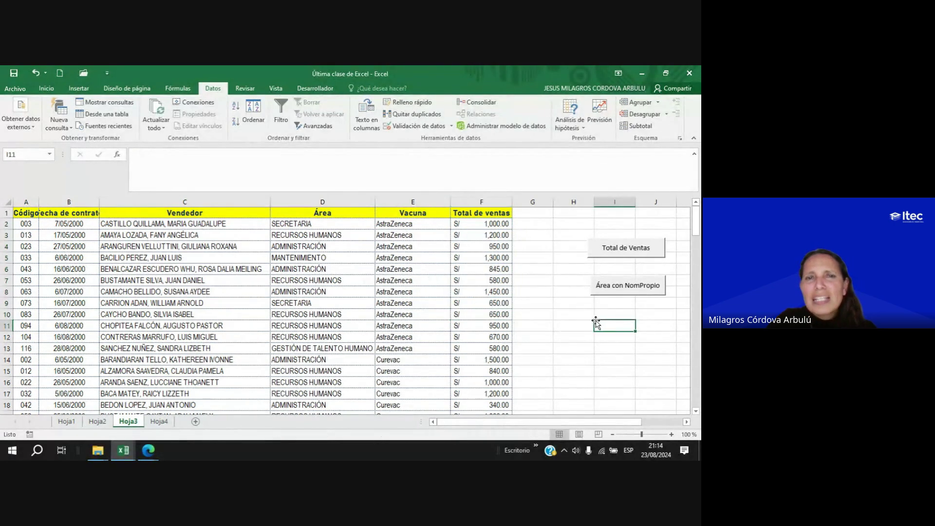
Start recording a macro named Gráfico, stored in Este libro, describing that it displays a column chart of the AstraZeneca vaccine sales.
{"action": "left_click", "coordinate": [299, 292]}
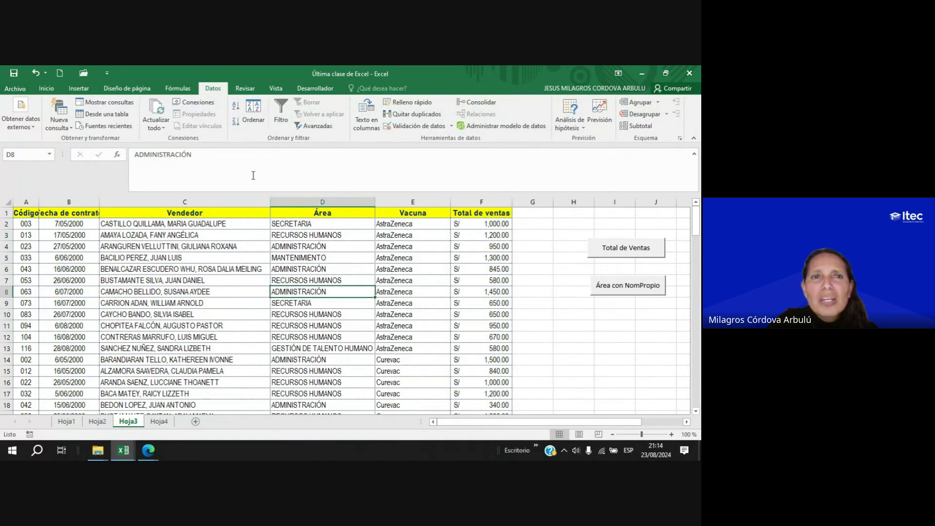
{"action": "left_click", "coordinate": [317, 89]}
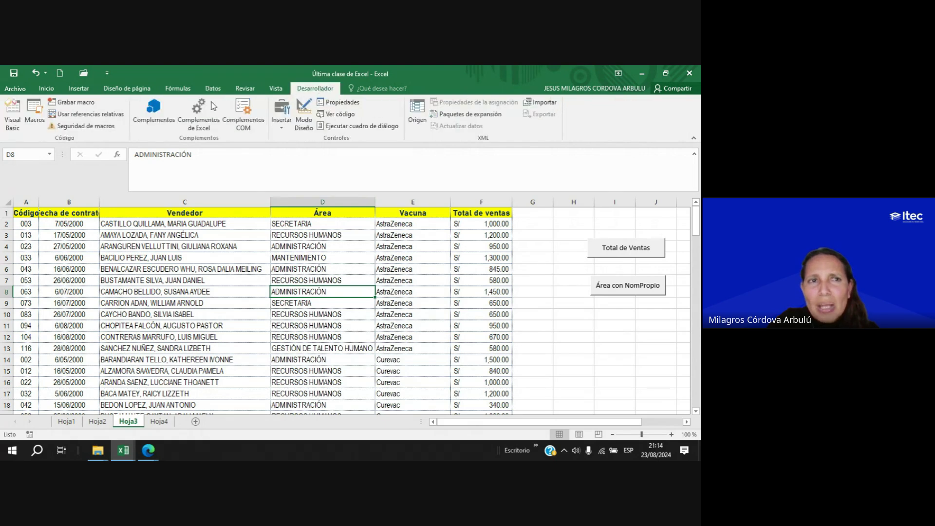
{"action": "left_click", "coordinate": [74, 102]}
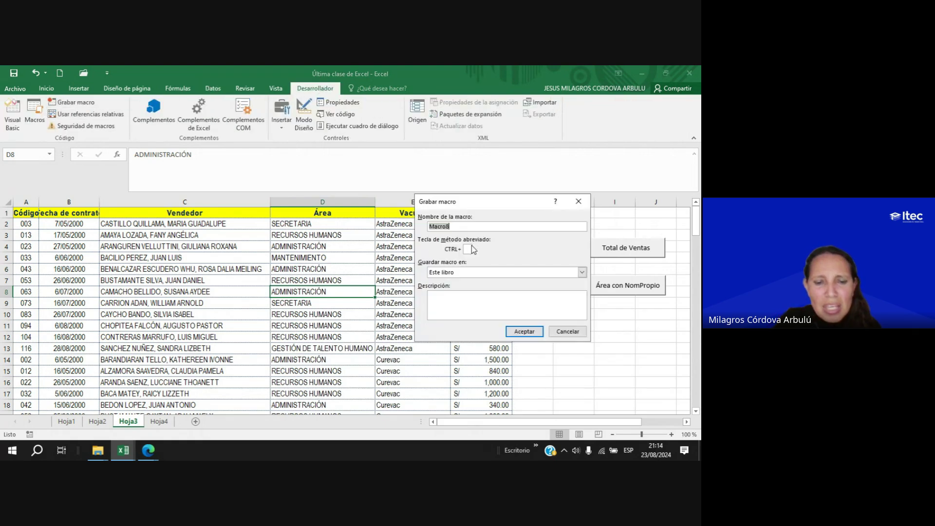
{"action": "type", "text": "Gráfico"}
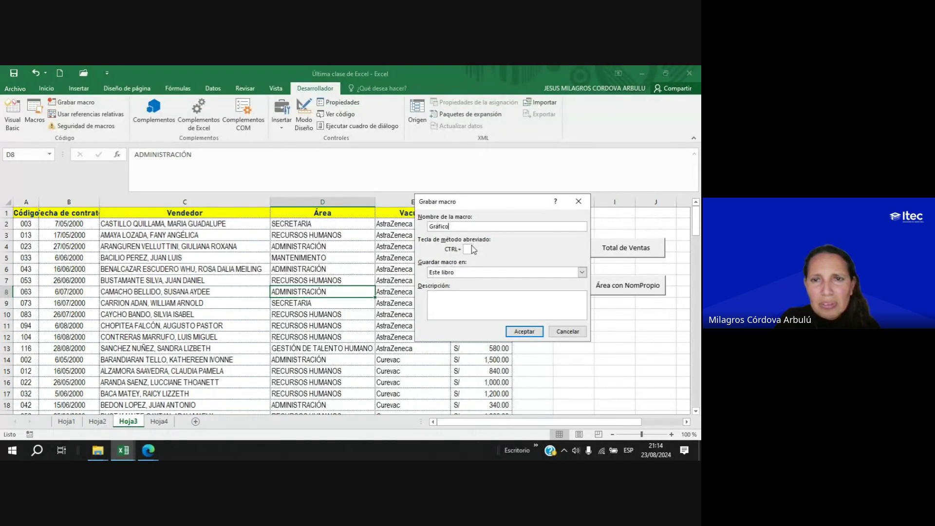
{"action": "left_click", "coordinate": [480, 297]}
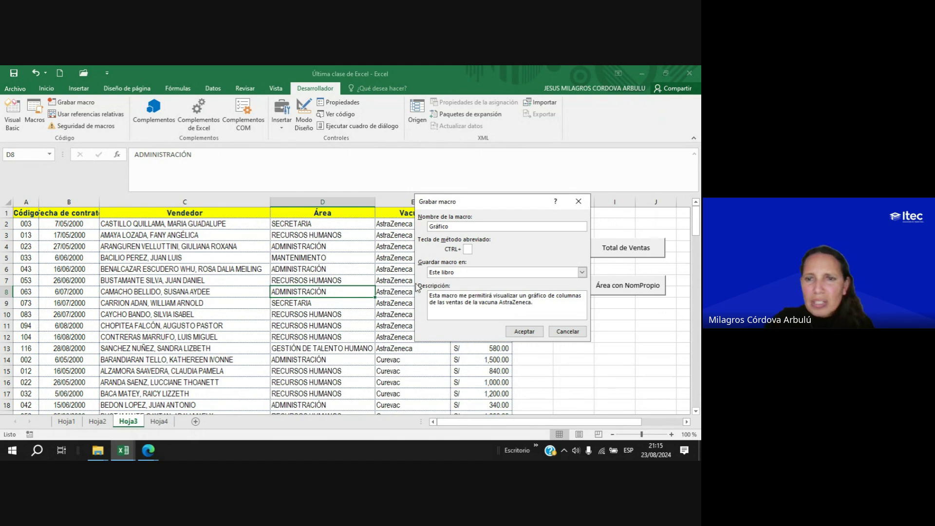
{"action": "left_click", "coordinate": [528, 333]}
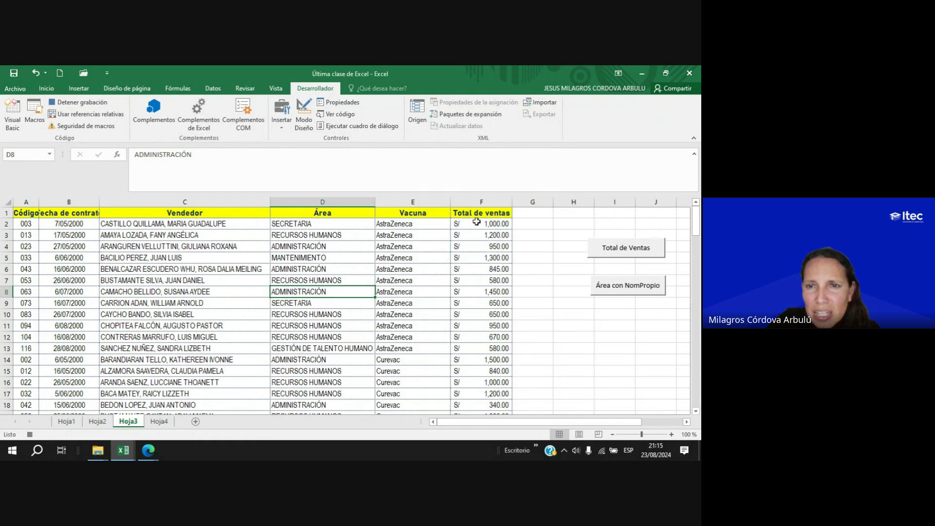
Insert a 2-D clustered column chart from the AstraZeneca sales in F2:F13 and the codes in A2:A13.
{"action": "left_click_drag", "start_coordinate": [478, 224], "coordinate": [479, 350]}
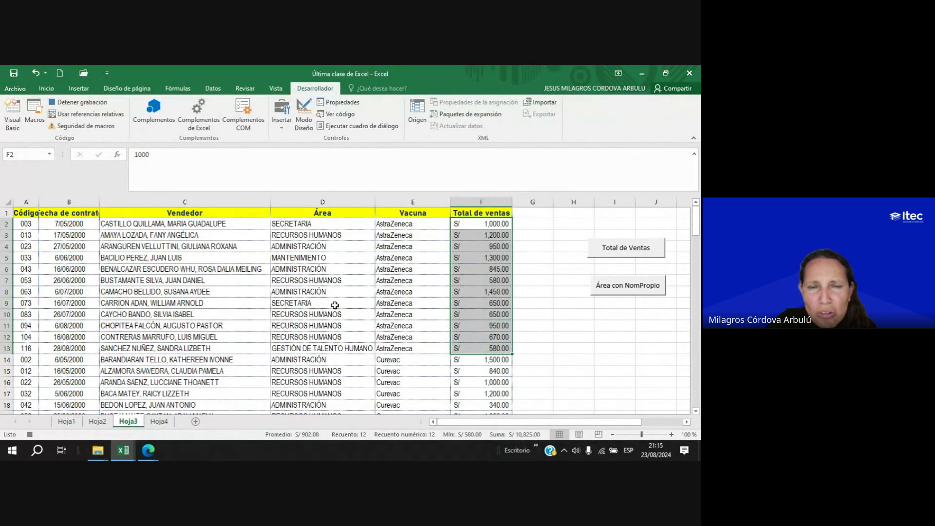
{"action": "left_click_drag", "start_coordinate": [28, 223], "coordinate": [28, 351]}
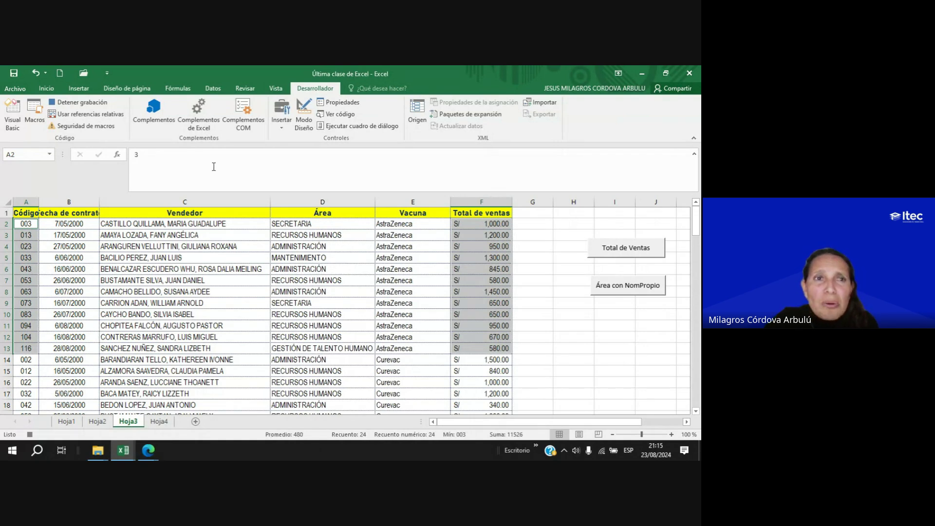
{"action": "left_click", "coordinate": [79, 88]}
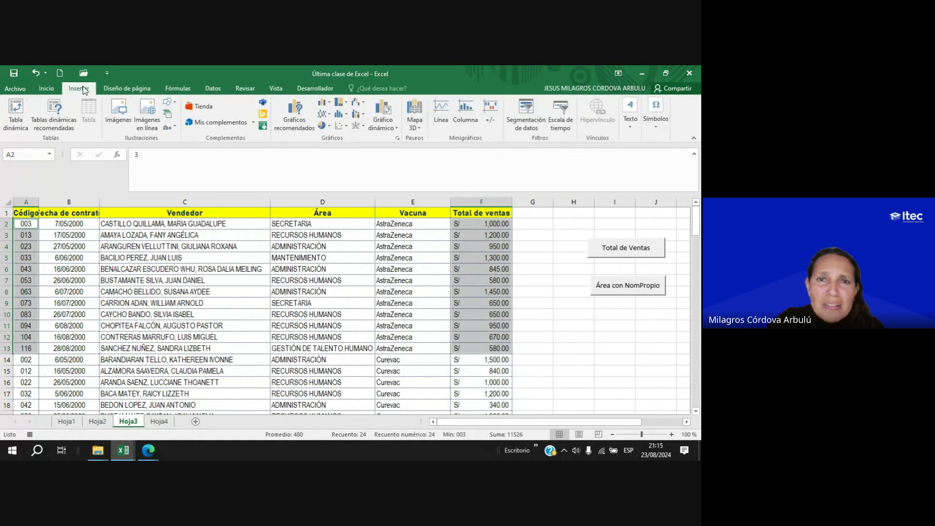
{"action": "left_click", "coordinate": [323, 102]}
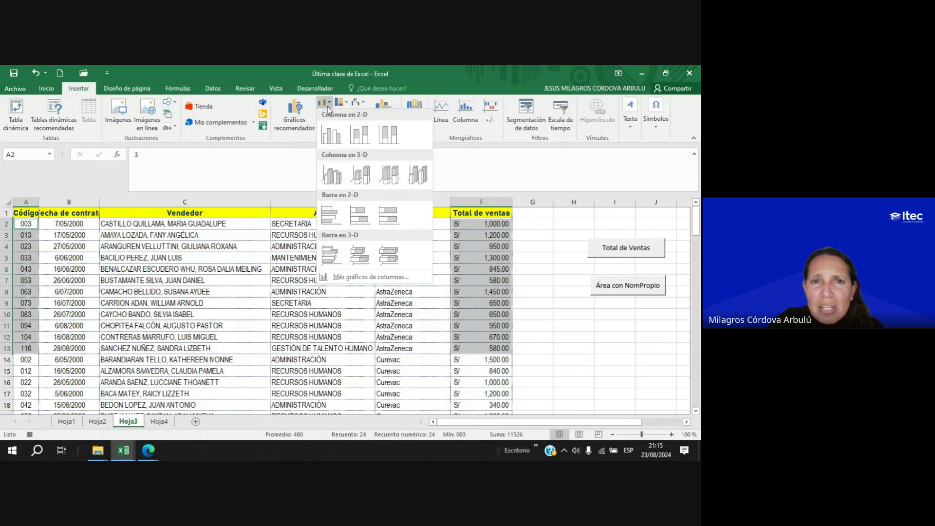
{"action": "left_click", "coordinate": [331, 139]}
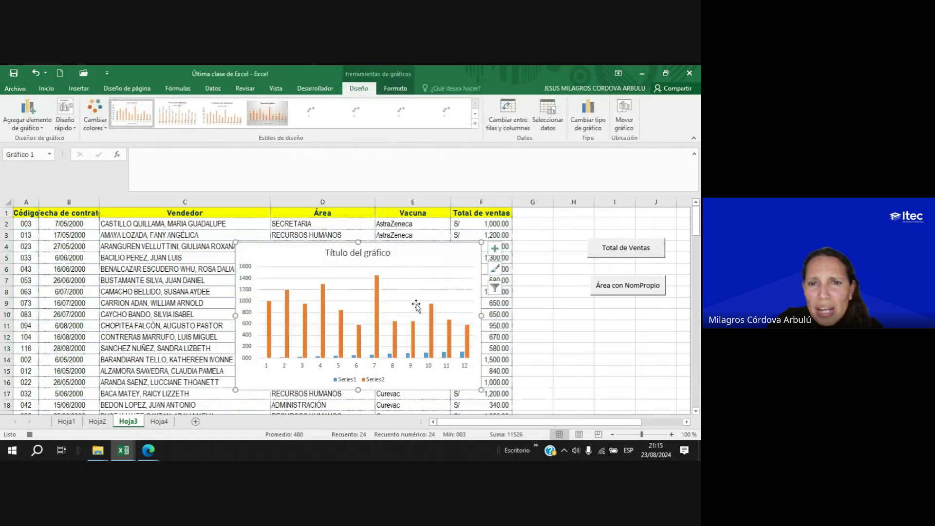
Replace the chart title with "Comparación de Ventas de Vacuna AstraZeneca".
{"action": "left_click", "coordinate": [332, 254]}
{"action": "left_click_drag", "start_coordinate": [327, 252], "coordinate": [393, 254]}
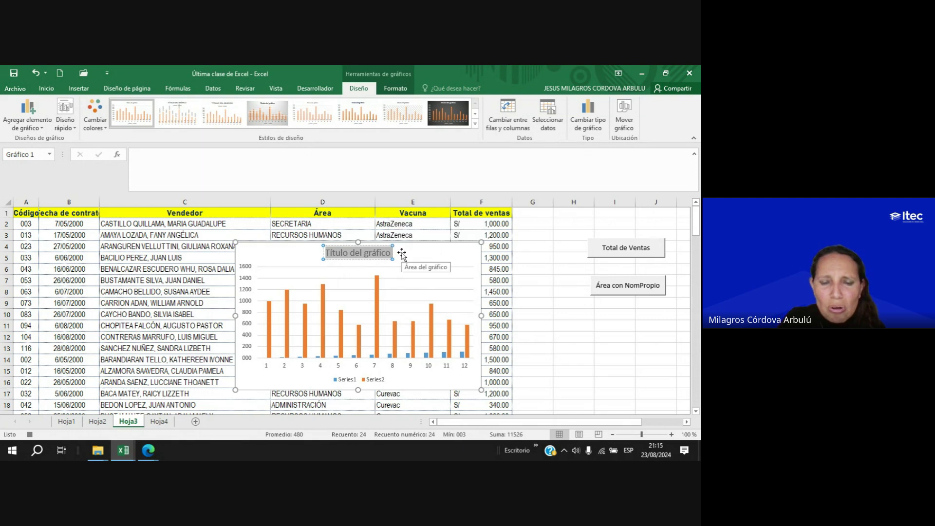
{"action": "type", "text": "Comparación"}
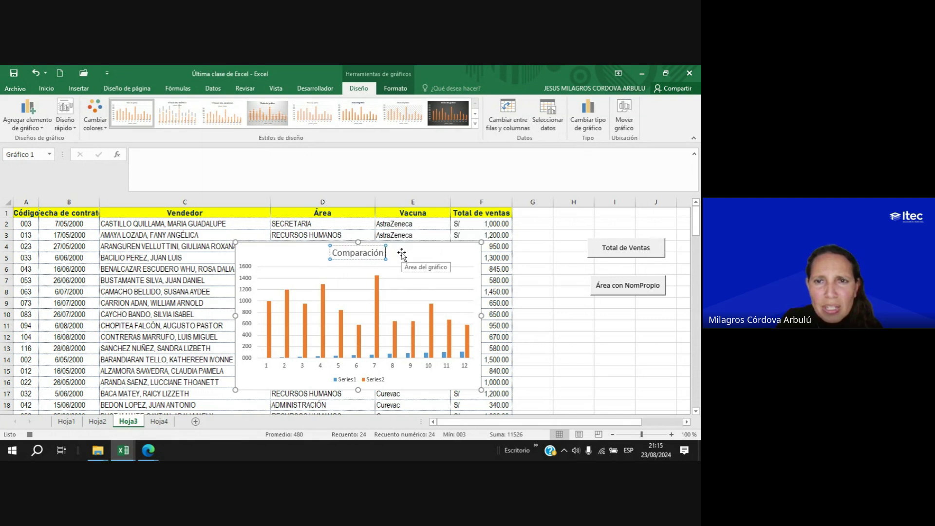
{"action": "type", "text": " de Ventas de"}
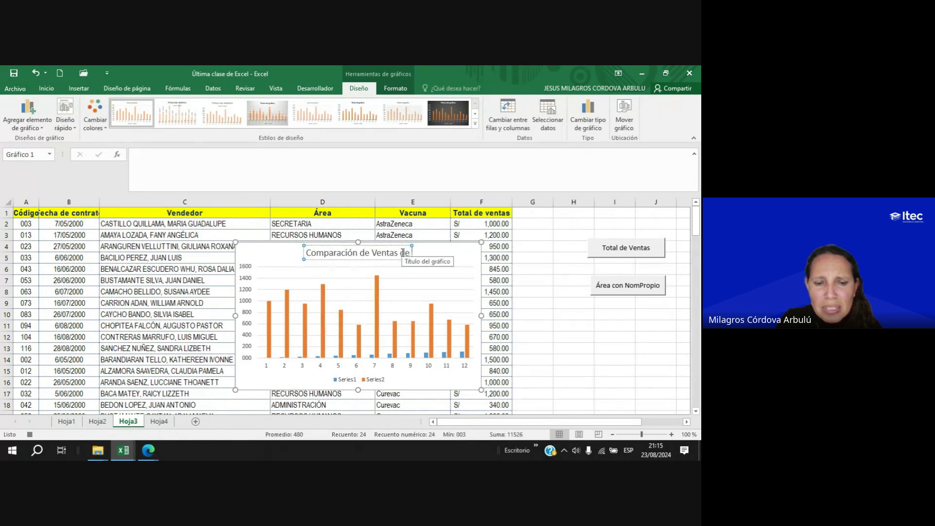
{"action": "type", "text": " Vacuna"}
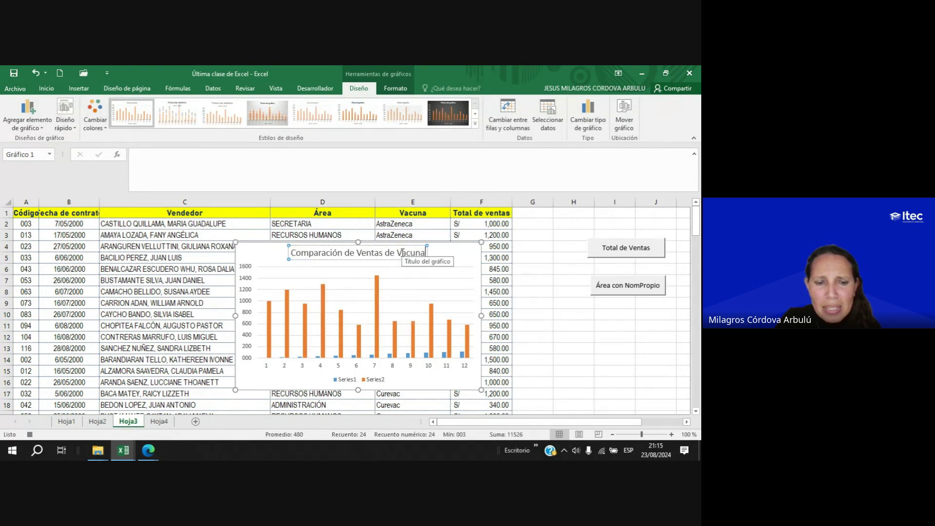
{"action": "type", "text": " AstraZeneca"}
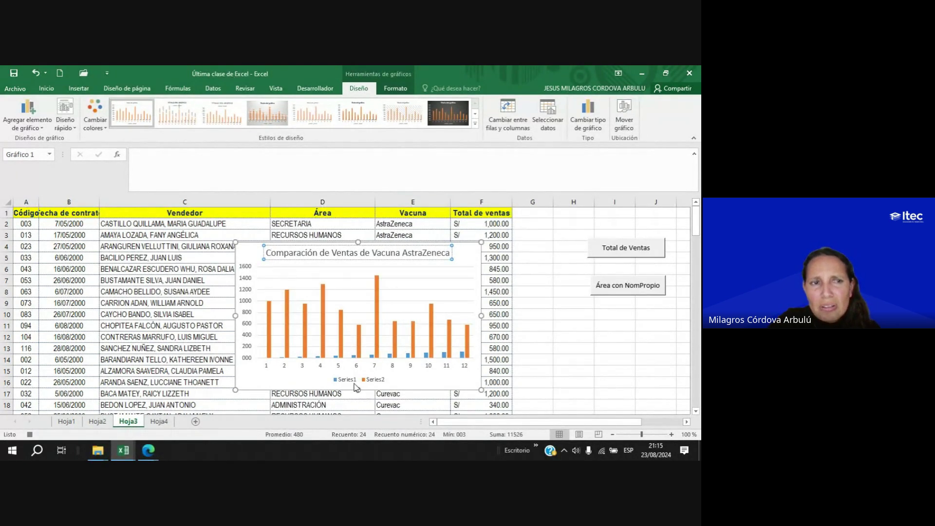
{"action": "left_click", "coordinate": [468, 246]}
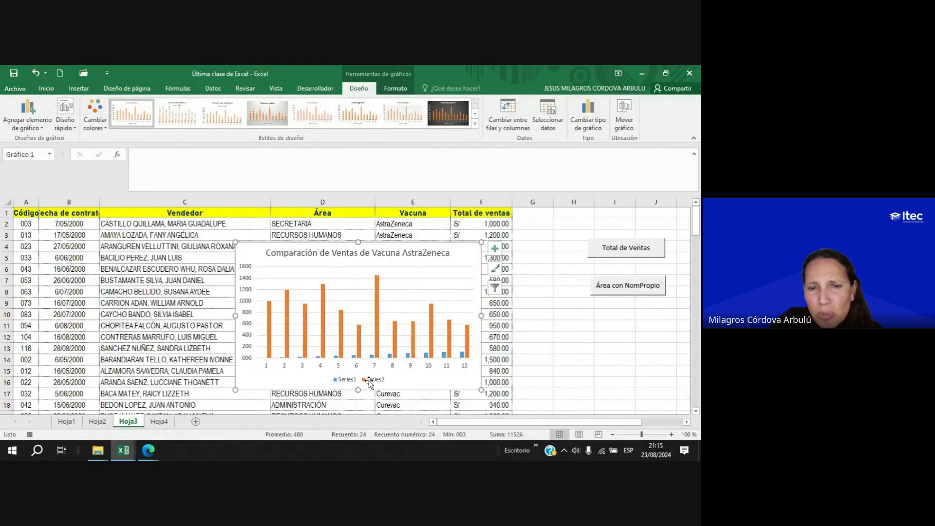
{"action": "left_click", "coordinate": [350, 385]}
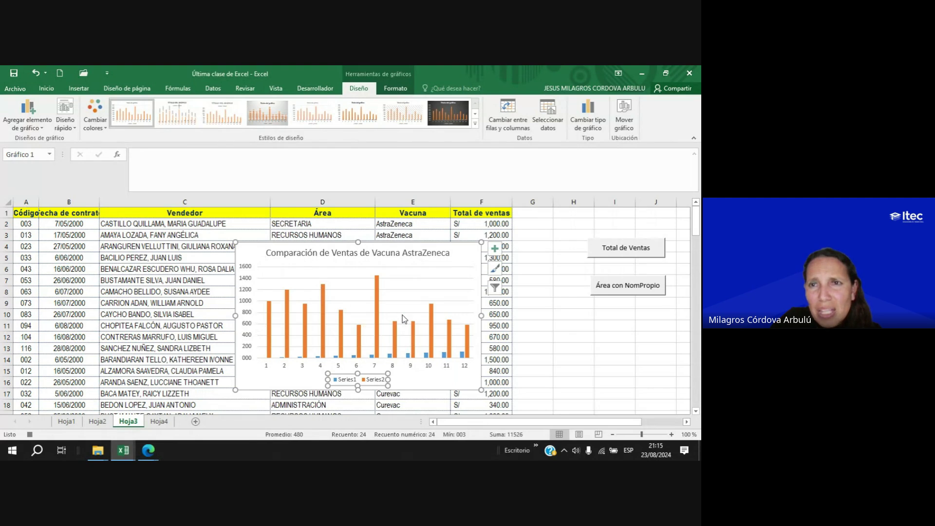
{"action": "left_click", "coordinate": [547, 125]}
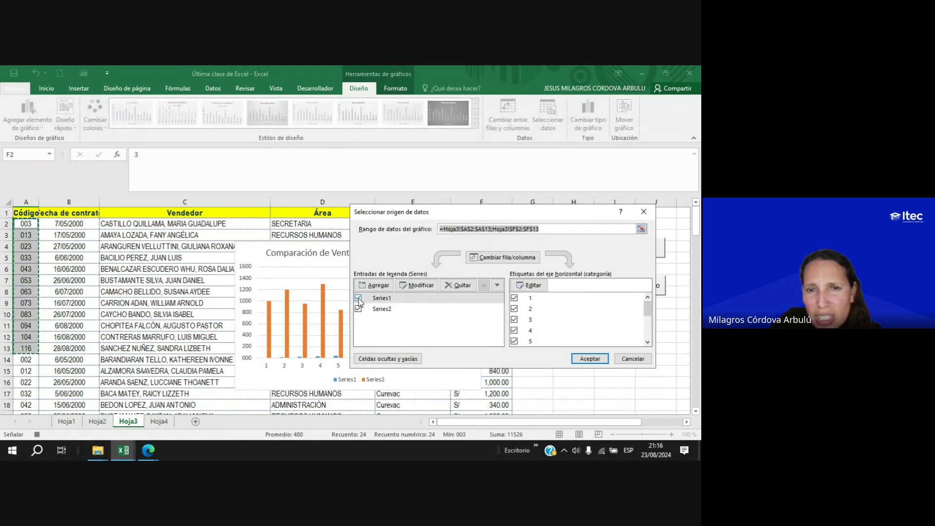
{"action": "left_click", "coordinate": [417, 284]}
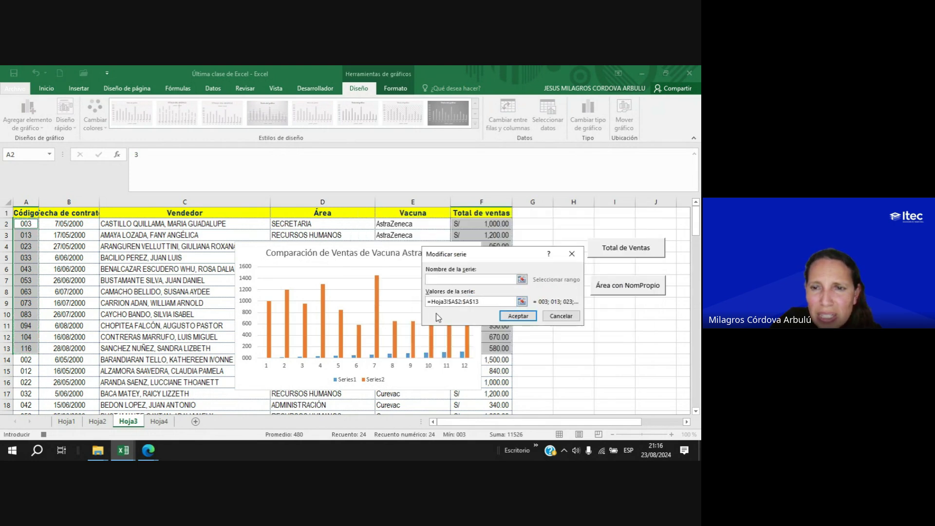
{"action": "left_click", "coordinate": [555, 317]}
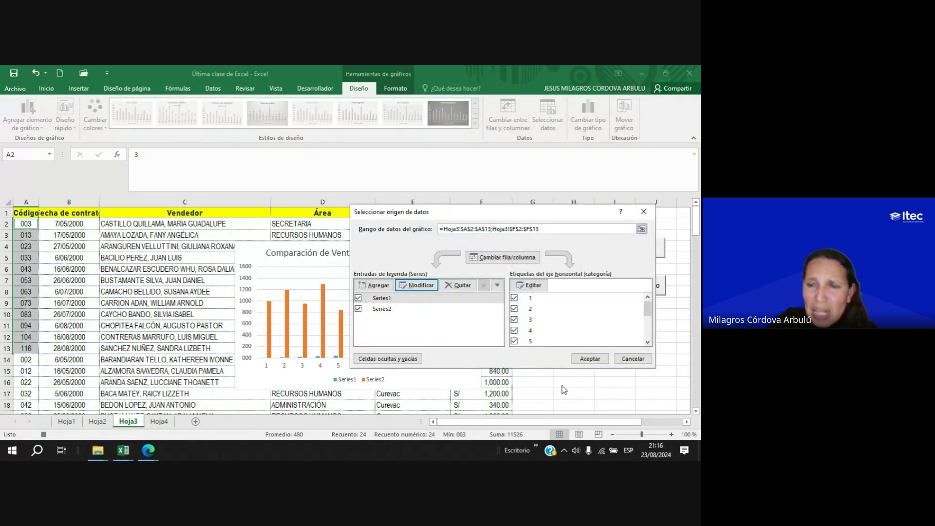
{"action": "left_click", "coordinate": [589, 359]}
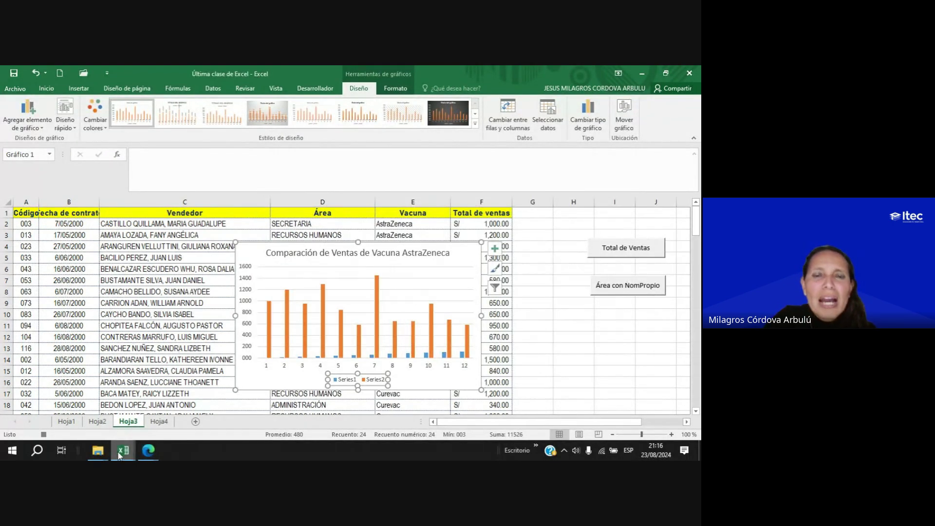
Apply the dark-background chart style and widen the column chart to nearly the outer edge of column F.
{"action": "left_click", "coordinate": [448, 120]}
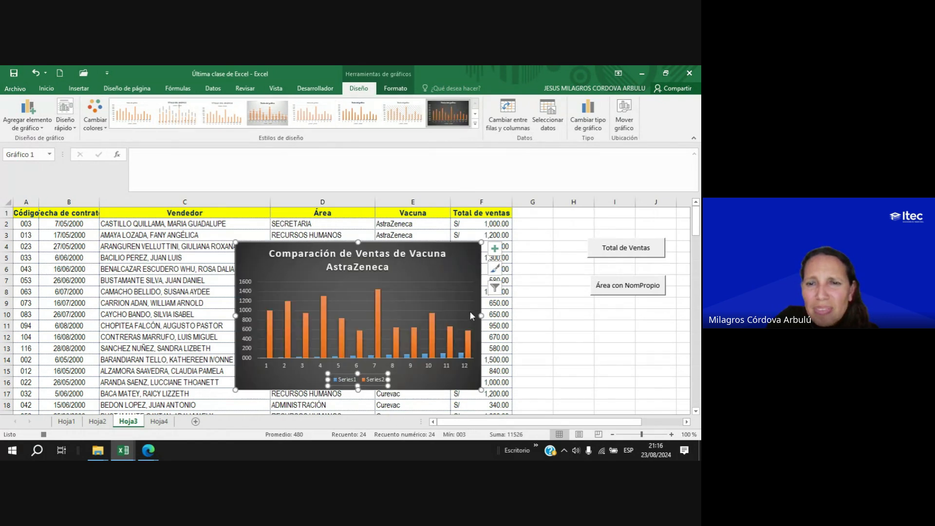
{"action": "left_click_drag", "start_coordinate": [481, 390], "coordinate": [507, 386]}
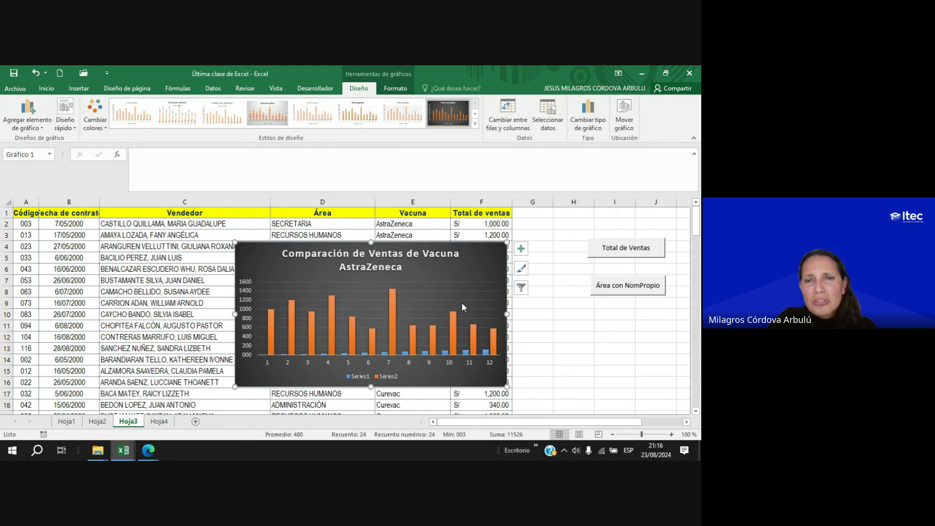
Delete the column chart from the worksheet and select cell G9.
{"action": "key", "text": "Delete"}
{"action": "left_click", "coordinate": [549, 304]}
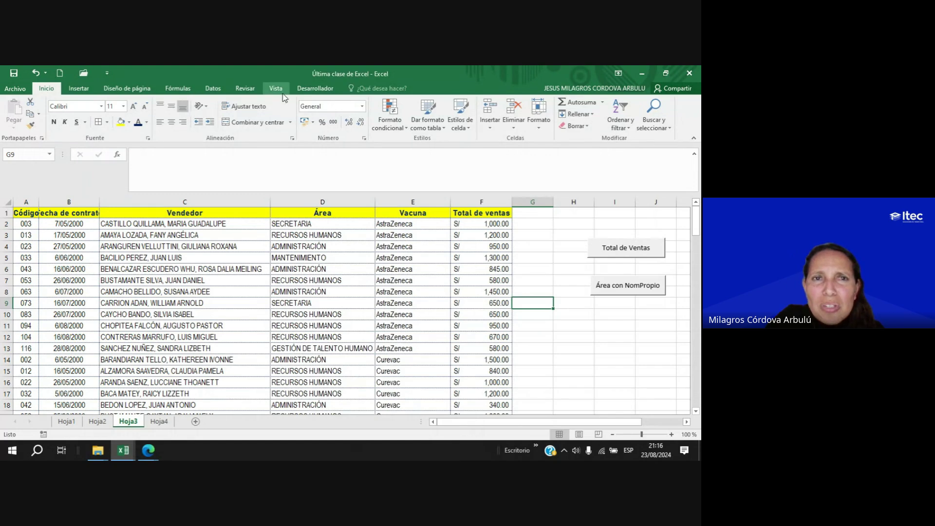
Insert a form-control button below the Área con NomPropio button, around I10:J11, and assign the Gráfico macro to it.
{"action": "left_click", "coordinate": [315, 88]}
{"action": "left_click", "coordinate": [282, 117]}
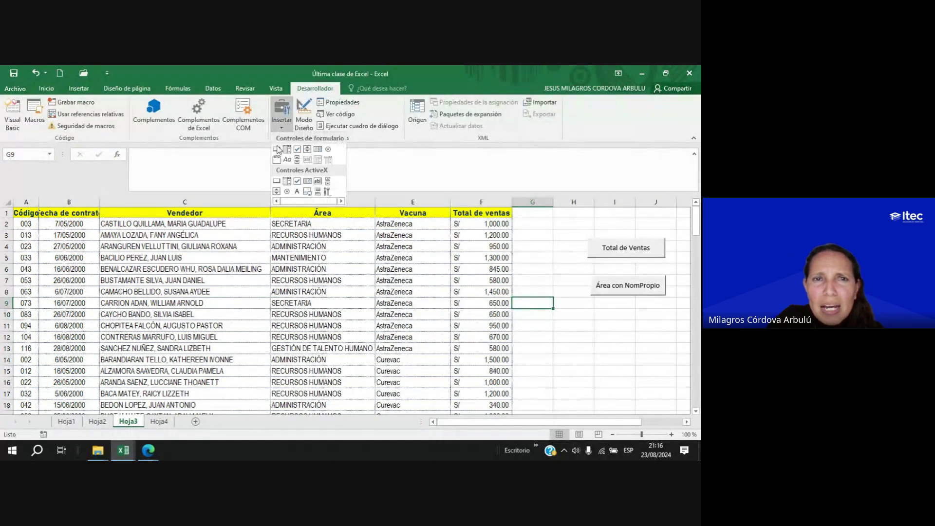
{"action": "left_click", "coordinate": [276, 149]}
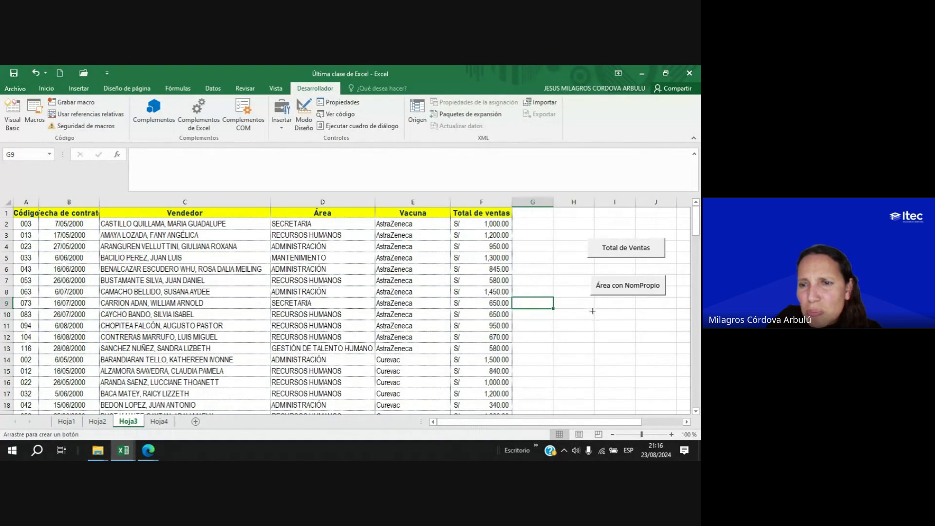
{"action": "left_click_drag", "start_coordinate": [590, 312], "coordinate": [665, 332]}
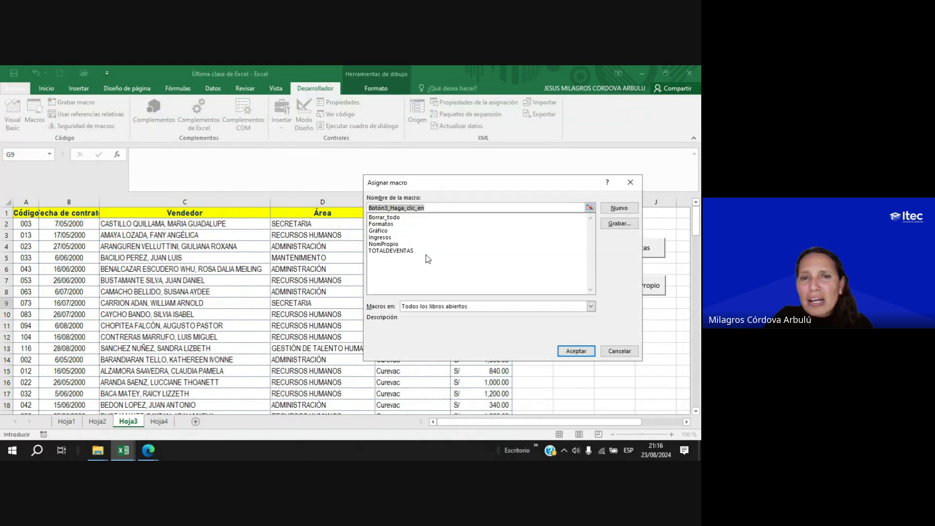
{"action": "double_click", "coordinate": [385, 235]}
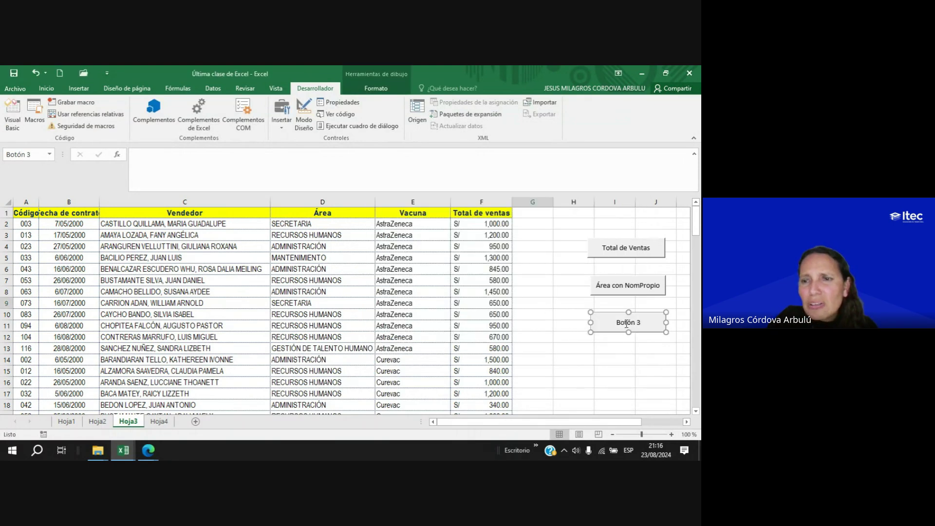
Replace the third button's label with "Gráfico de Columnas".
{"action": "left_click_drag", "start_coordinate": [617, 320], "coordinate": [642, 320]}
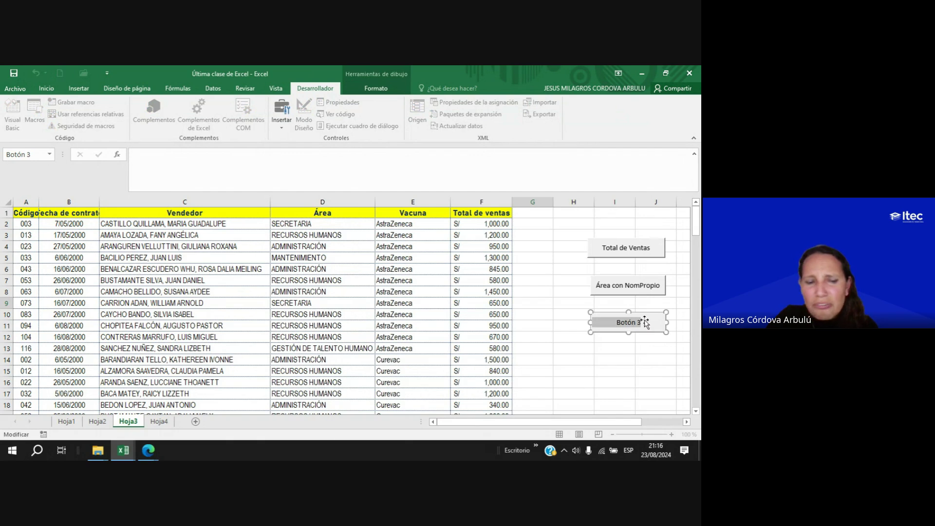
{"action": "type", "text": "Columnas"}
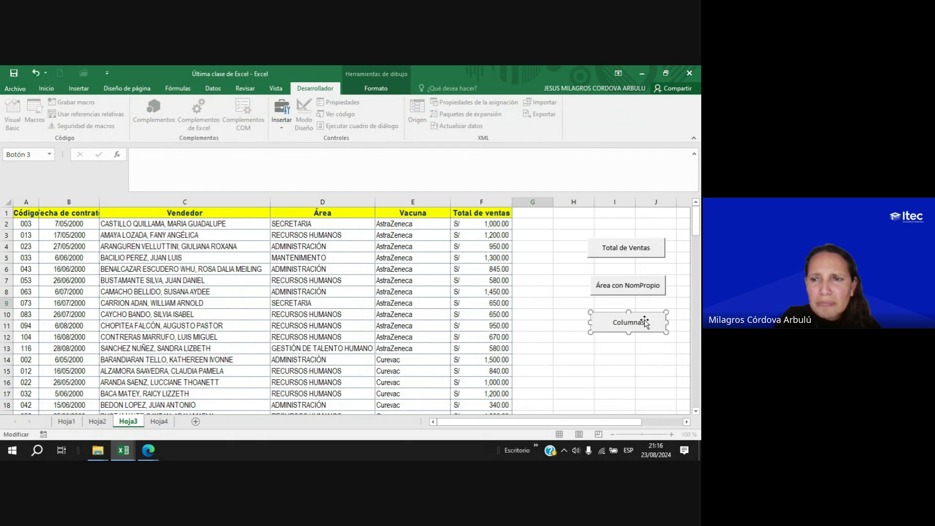
{"action": "type", "text": "Gráfico de"}
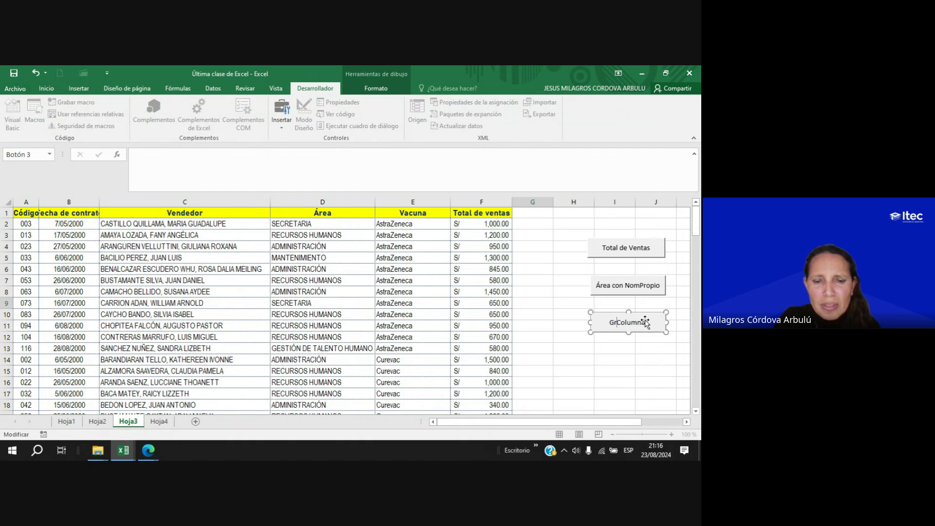
{"action": "left_click", "coordinate": [611, 359]}
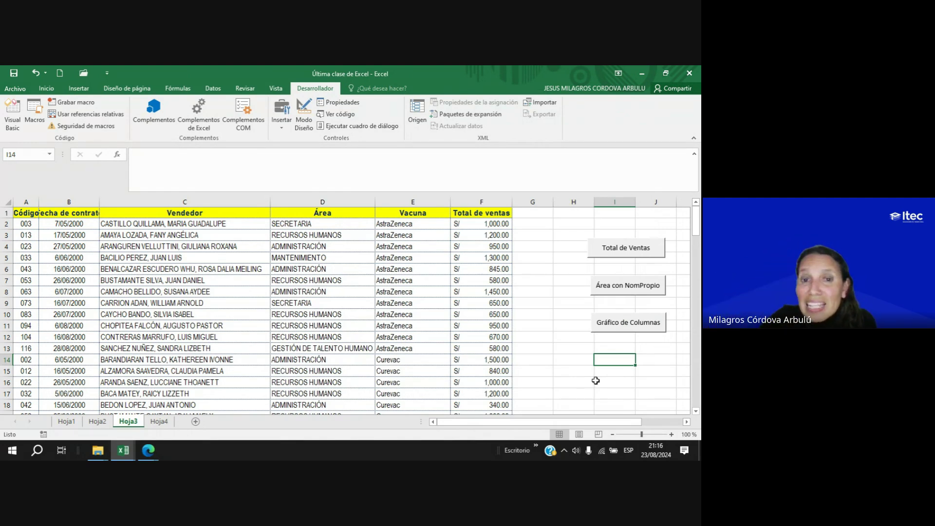
Run the sales total macro from the Total de Ventas worksheet button.
{"action": "left_click", "coordinate": [363, 291]}
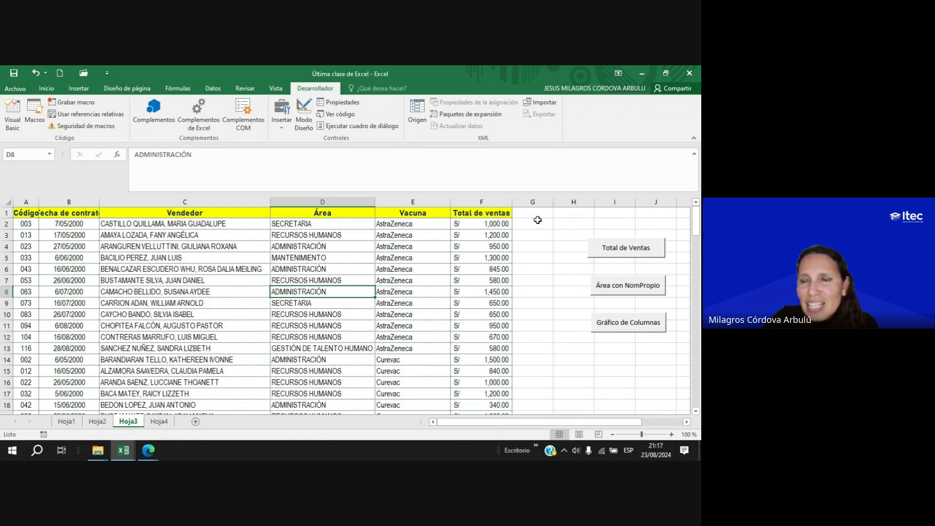
{"action": "left_click", "coordinate": [621, 250]}
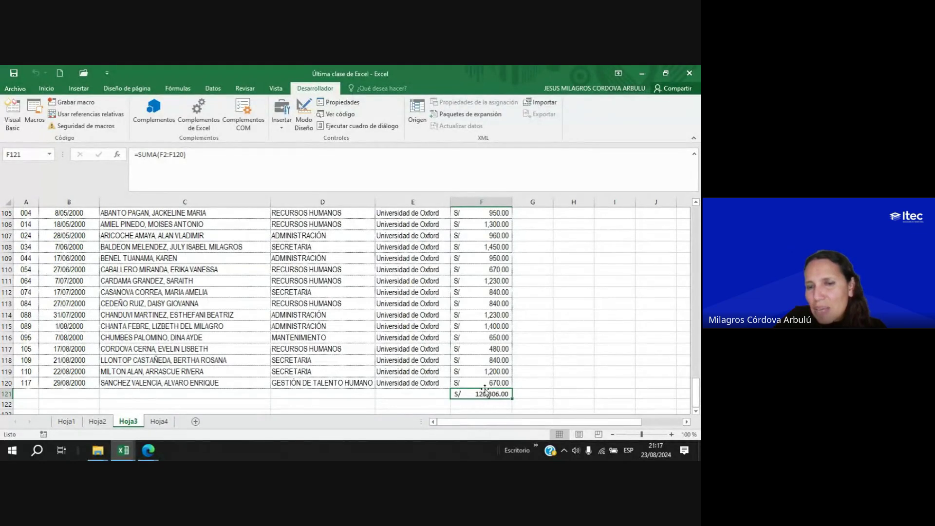
Run the proper-case macro from the Área con NomPropio worksheet button and fit column G's width to its contents.
{"action": "left_click_drag", "start_coordinate": [696, 395], "coordinate": [696, 217]}
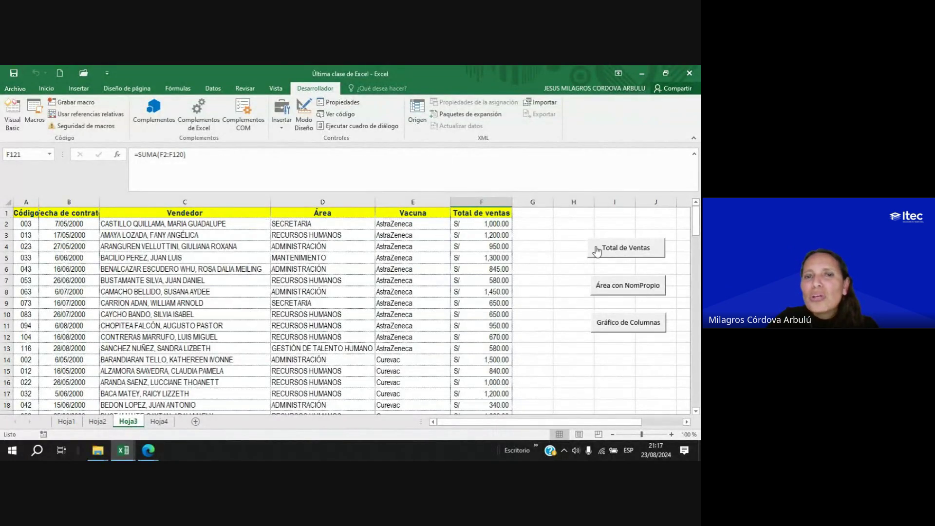
{"action": "left_click", "coordinate": [629, 286]}
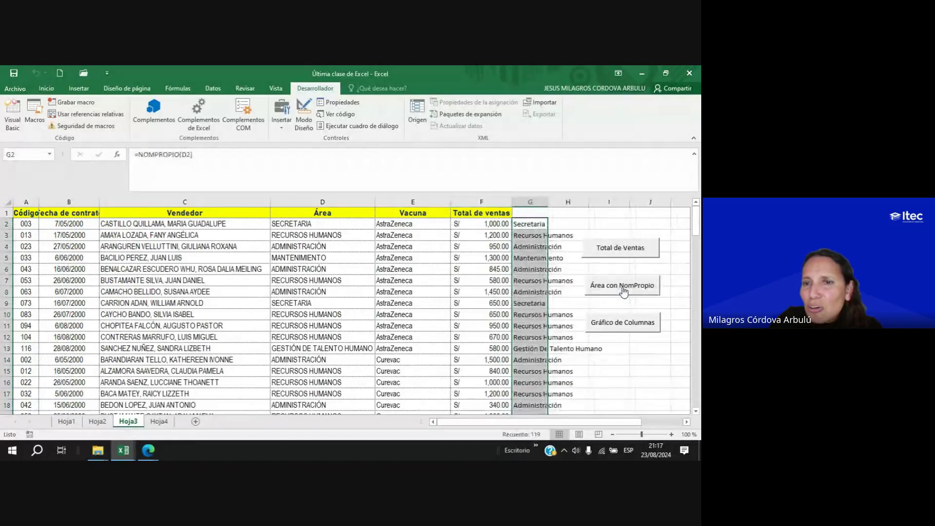
{"action": "double_click", "coordinate": [544, 199]}
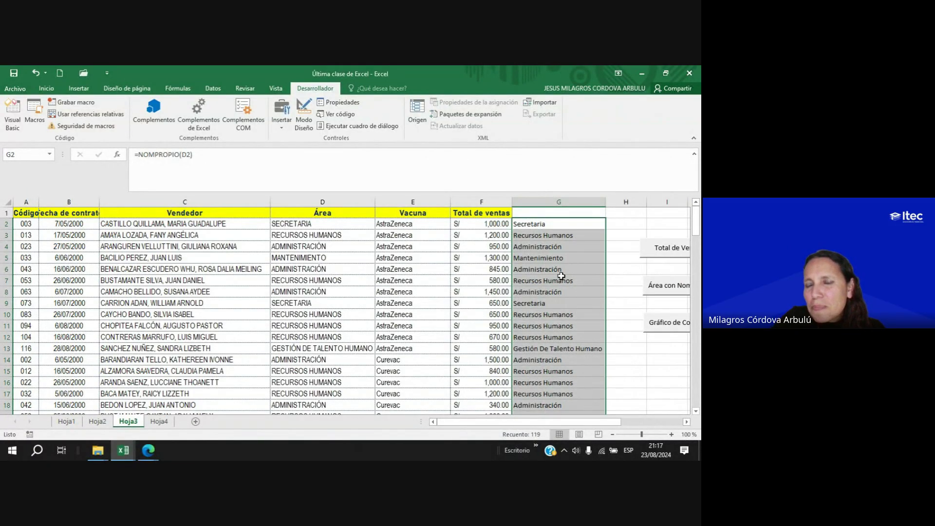
{"action": "left_click", "coordinate": [686, 422]}
{"action": "left_click", "coordinate": [687, 422]}
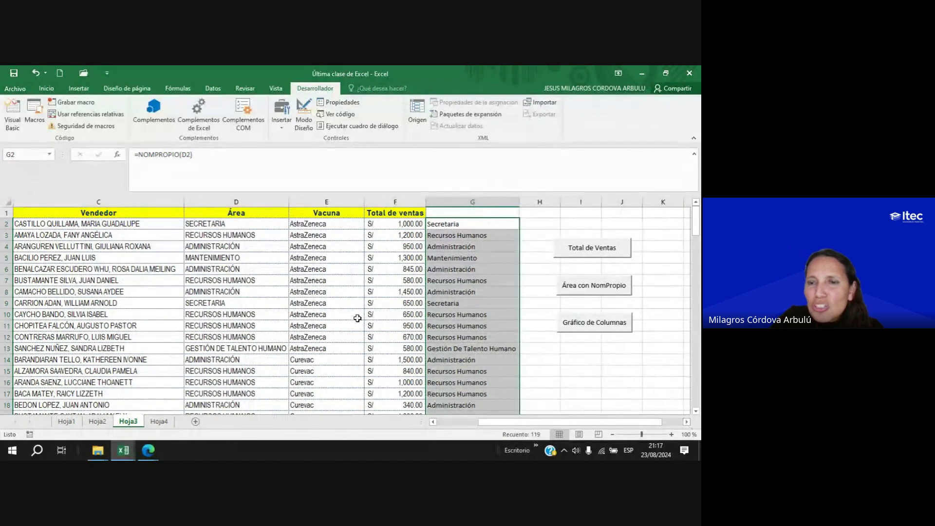
{"action": "left_click", "coordinate": [495, 336]}
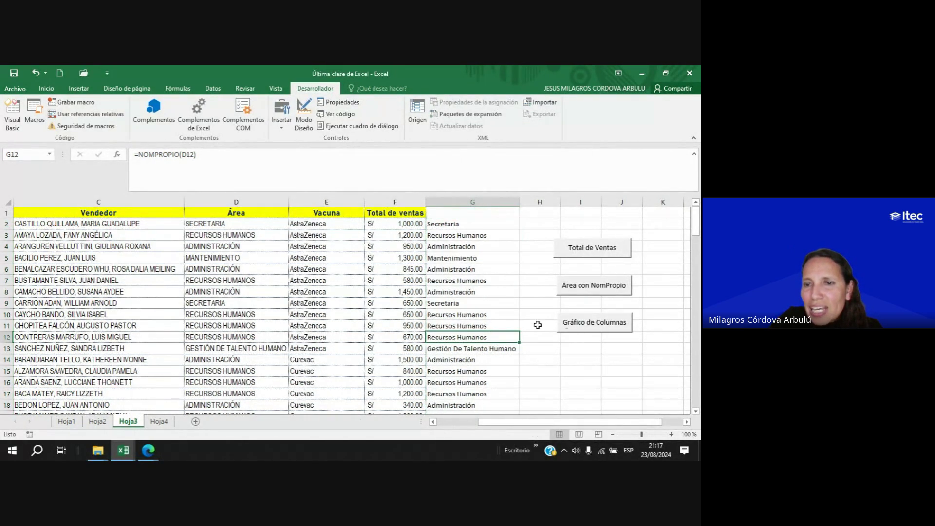
Try to run the chart macro from the Gráfico de Columnas worksheet button, end its execution and delete the chart.
{"action": "left_click", "coordinate": [594, 322]}
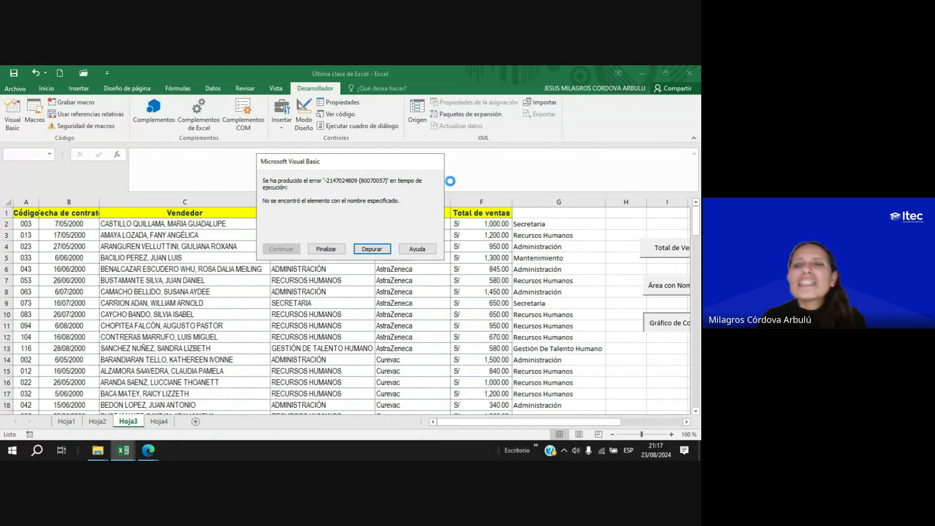
{"action": "left_click", "coordinate": [326, 249]}
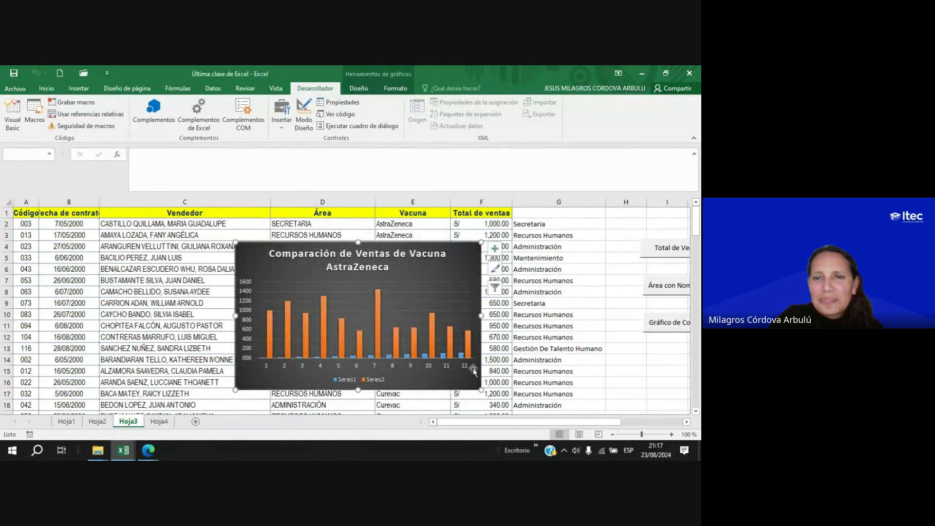
{"action": "left_click_drag", "start_coordinate": [404, 246], "coordinate": [491, 237]}
{"action": "key", "text": "Delete"}
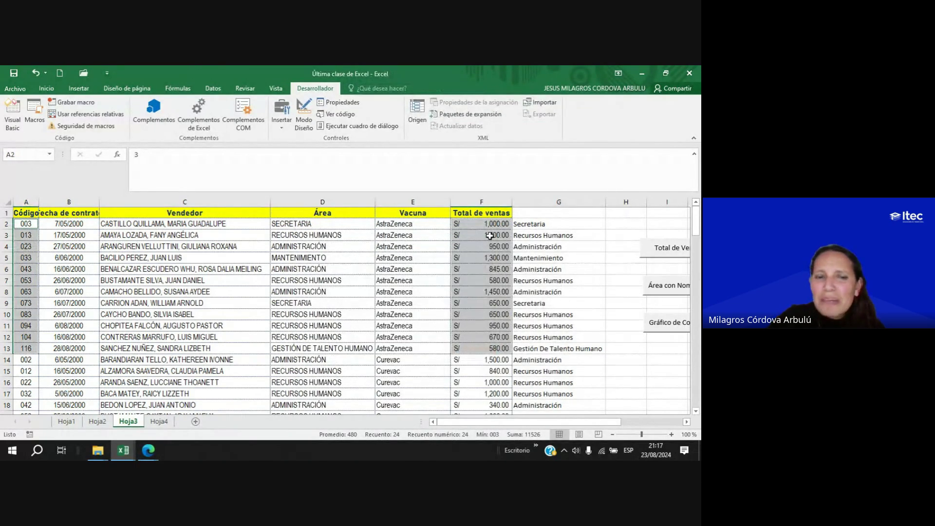
Check the Google Meet call in Edge and return to the Última clase de Excel workbook.
{"action": "mouse_move", "coordinate": [148, 450]}
{"action": "left_click", "coordinate": [92, 402]}
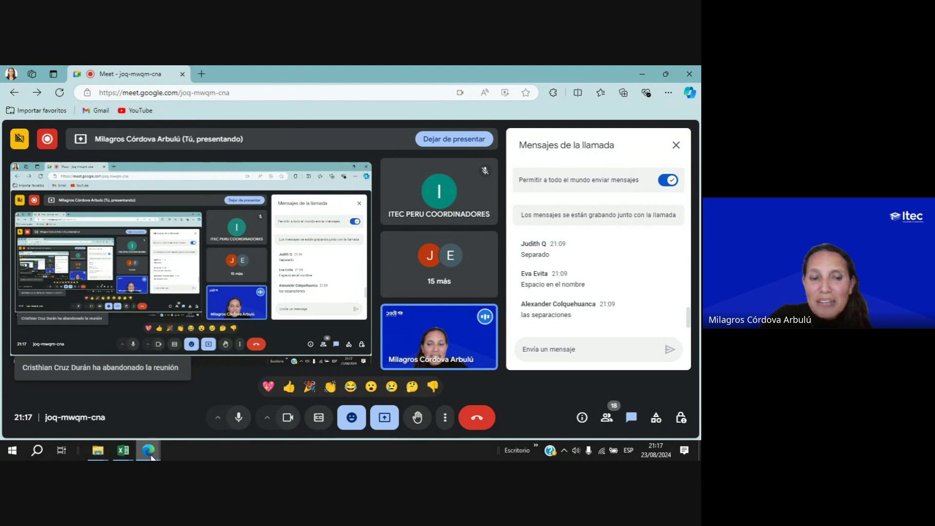
{"action": "mouse_move", "coordinate": [128, 456]}
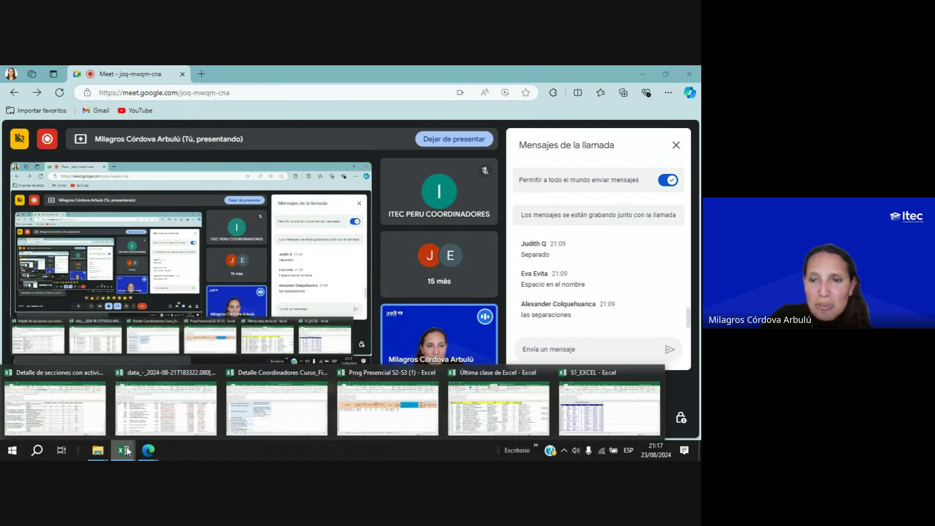
{"action": "left_click", "coordinate": [489, 398]}
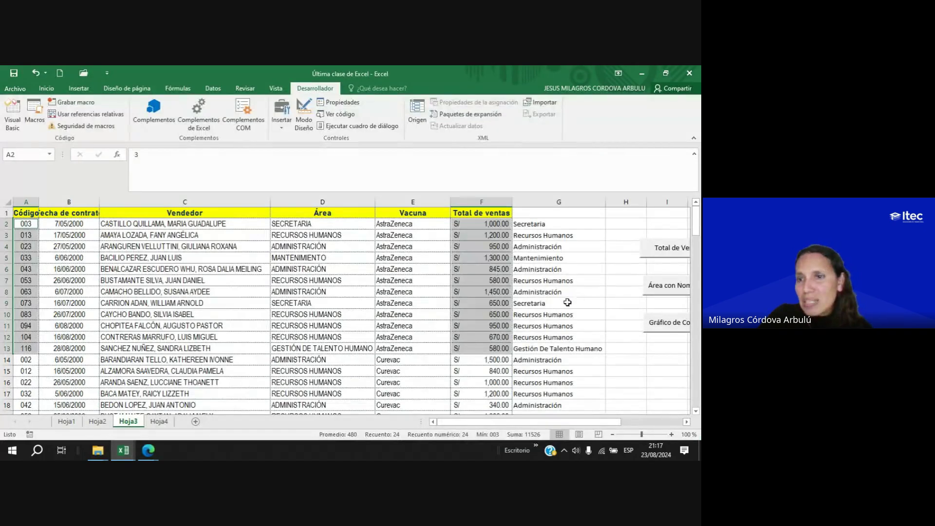
Retry the Gráfico de Columnas worksheet button, end the macro's execution and remove the generated AstraZeneca sales chart.
{"action": "left_click_drag", "start_coordinate": [567, 302], "coordinate": [567, 314]}
{"action": "left_click", "coordinate": [687, 422]}
{"action": "left_click", "coordinate": [687, 422]}
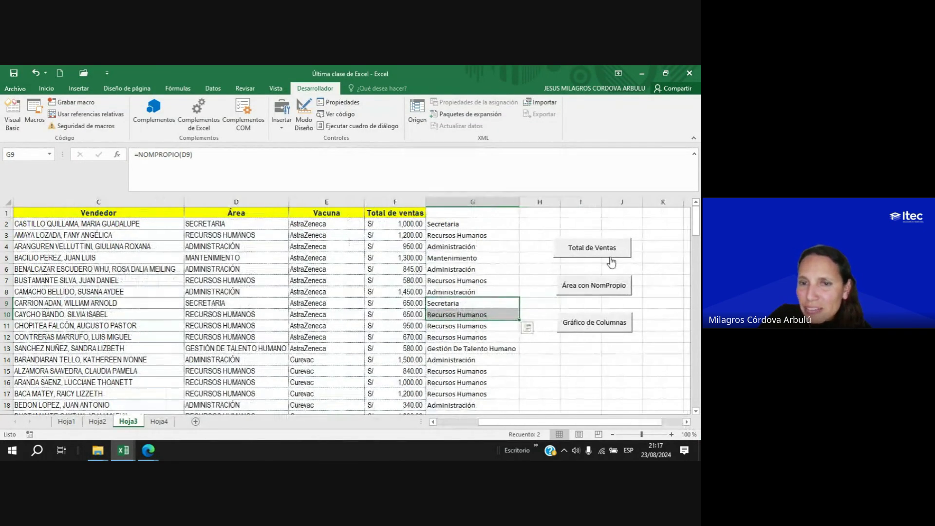
{"action": "mouse_move", "coordinate": [695, 222]}
{"action": "left_mouse_down"}
{"action": "mouse_move", "coordinate": [696, 341]}
{"action": "mouse_move", "coordinate": [697, 219]}
{"action": "left_mouse_up"}
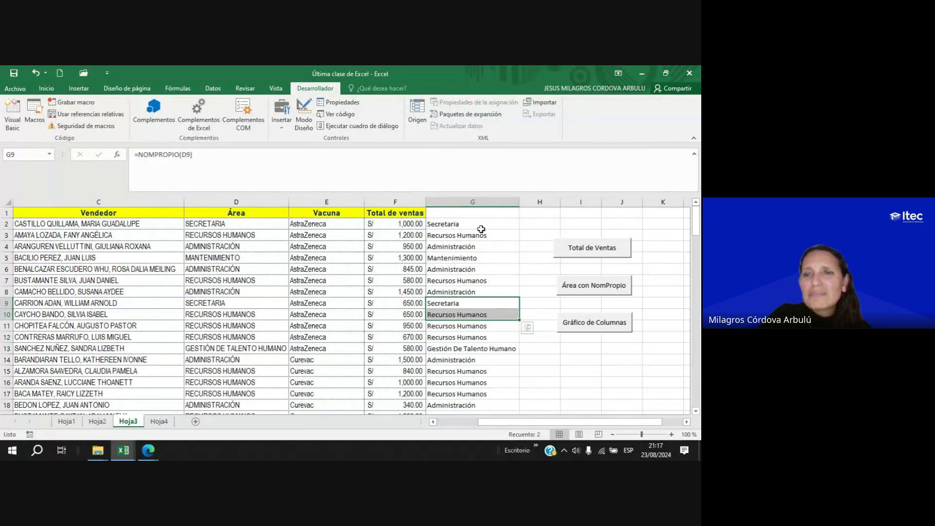
{"action": "left_click", "coordinate": [595, 322]}
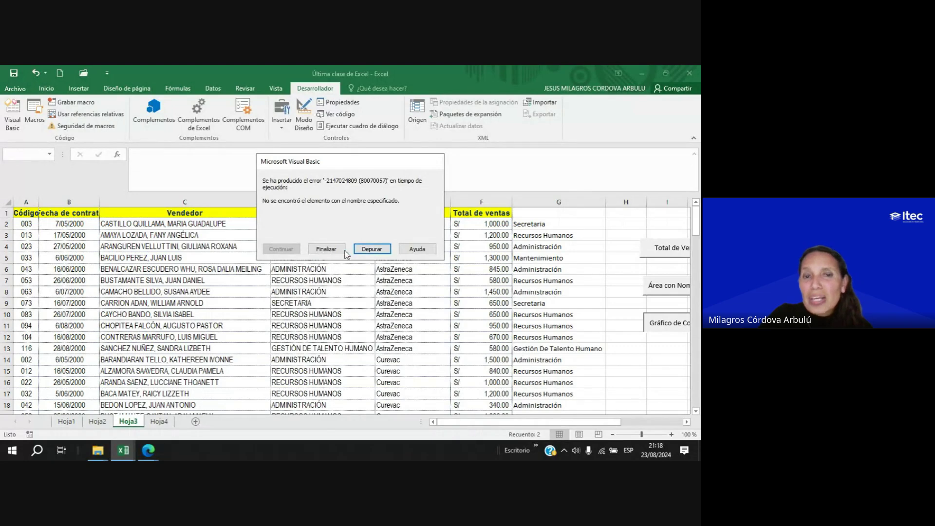
{"action": "left_click", "coordinate": [326, 249]}
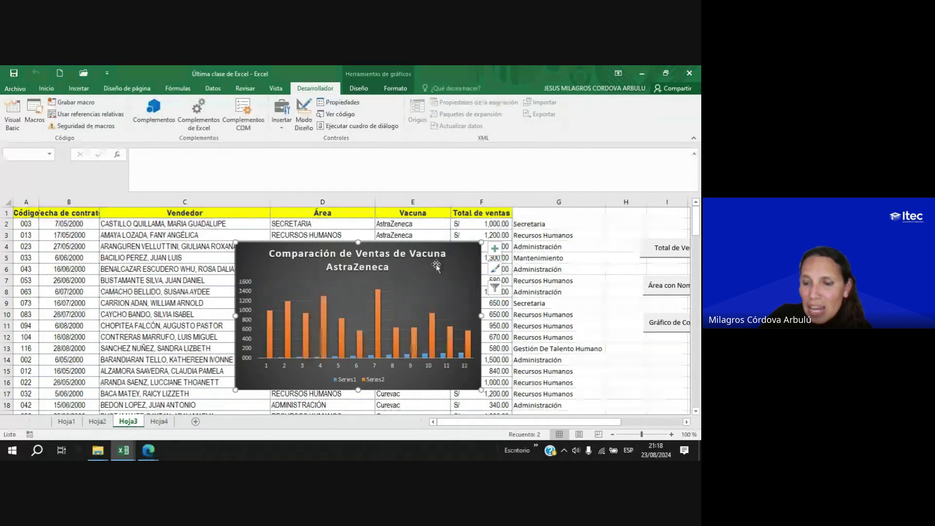
{"action": "key", "text": "Delete"}
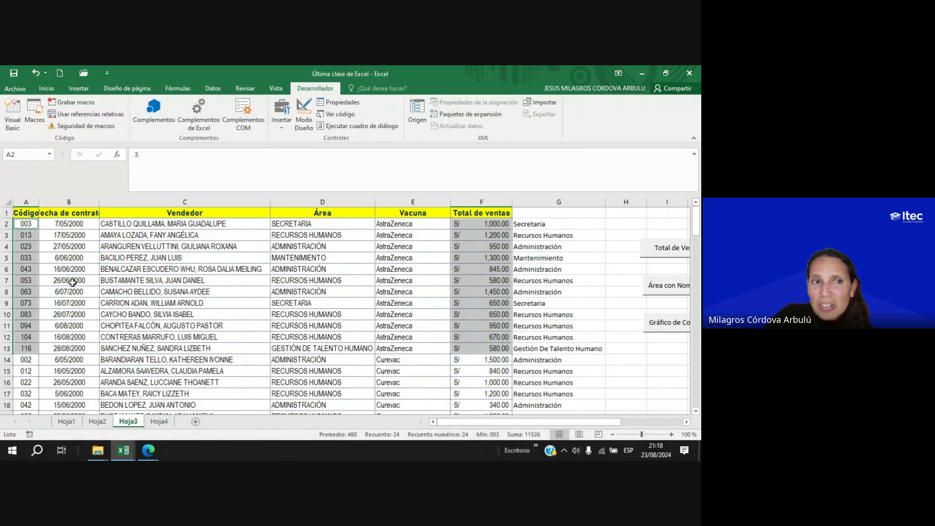
{"action": "left_click_drag", "start_coordinate": [26, 223], "coordinate": [34, 336]}
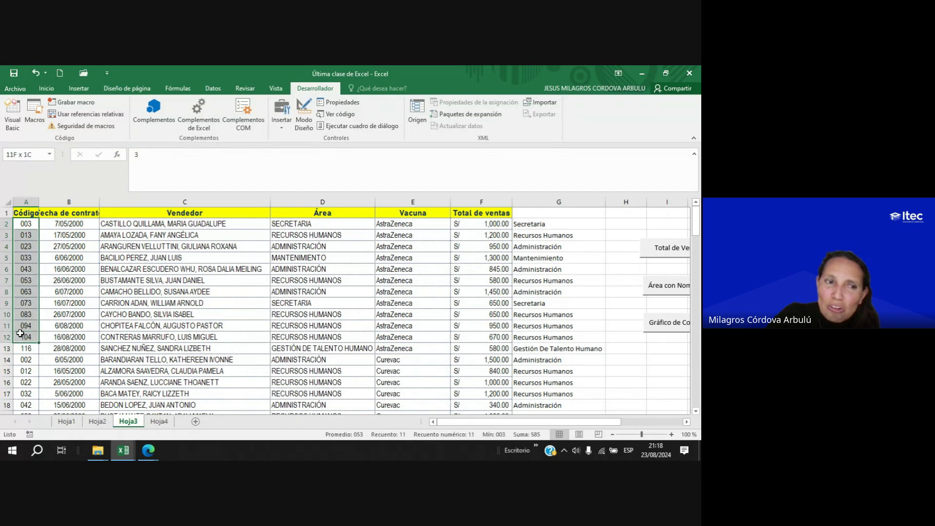
{"action": "left_click_drag", "start_coordinate": [485, 223], "coordinate": [496, 336]}
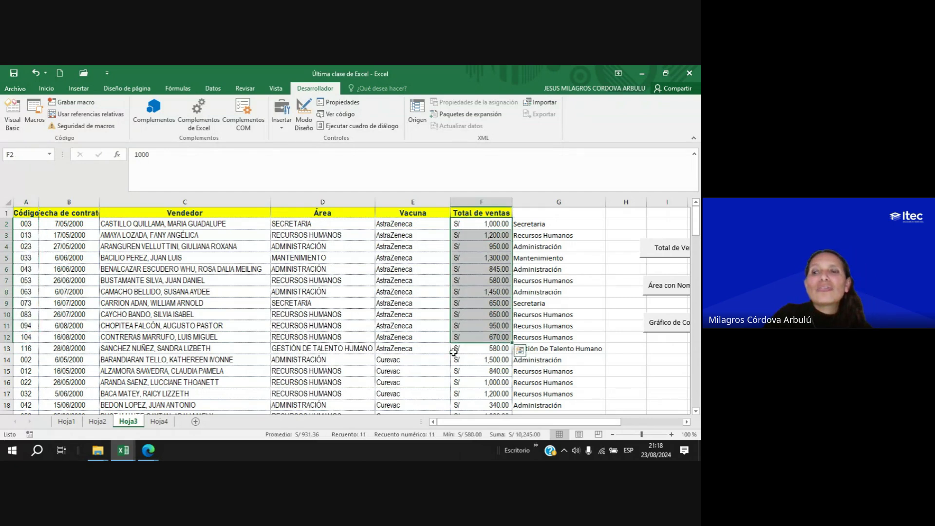
Delete the Gráfico de Columnas button from the Hoja3 worksheet.
{"action": "right_click", "coordinate": [659, 328]}
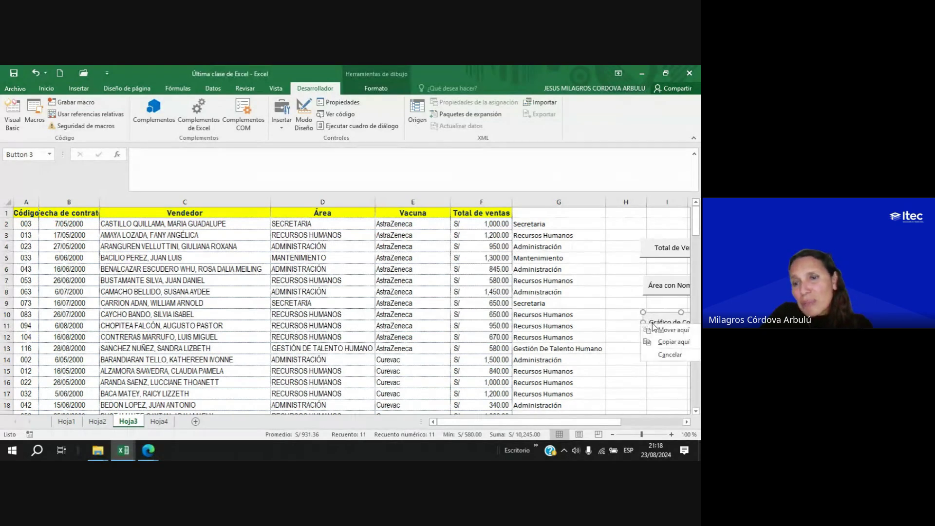
{"action": "scroll", "coordinate": [693, 428], "scroll_direction": "right", "scroll_amount": 3}
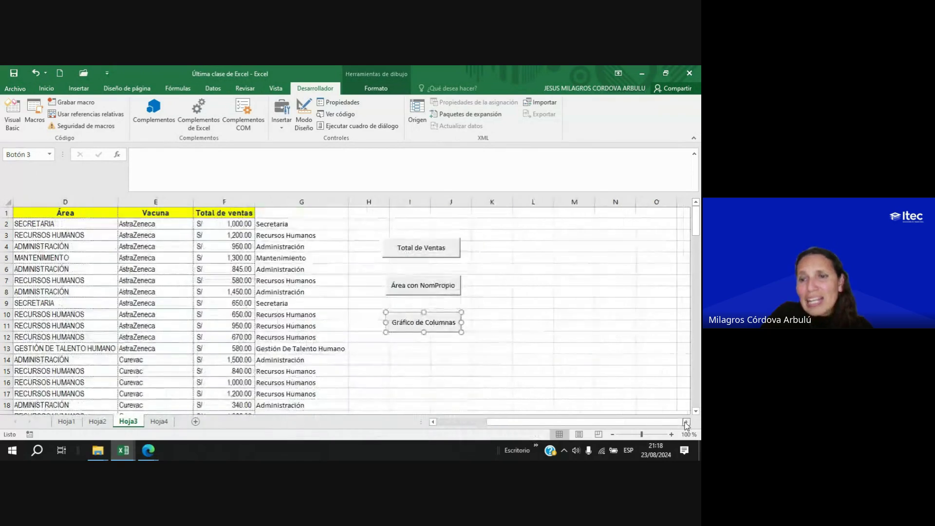
{"action": "right_click", "coordinate": [436, 313]}
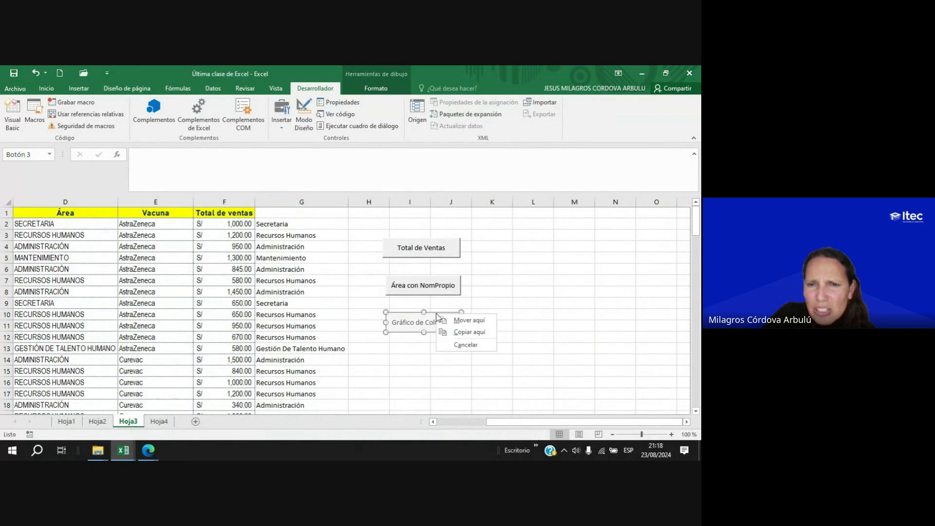
{"action": "key", "text": "Escape"}
{"action": "right_click", "coordinate": [431, 313]}
{"action": "left_click", "coordinate": [420, 322]}
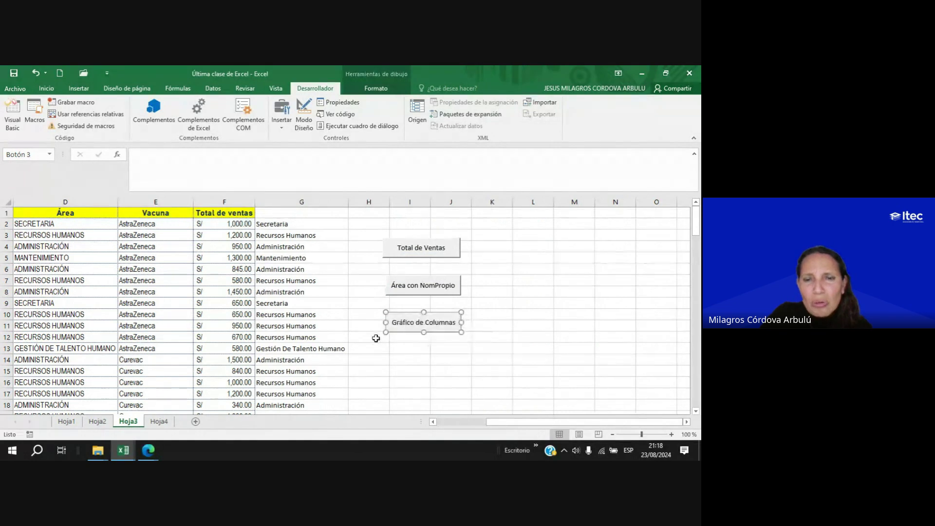
{"action": "key", "text": "Delete"}
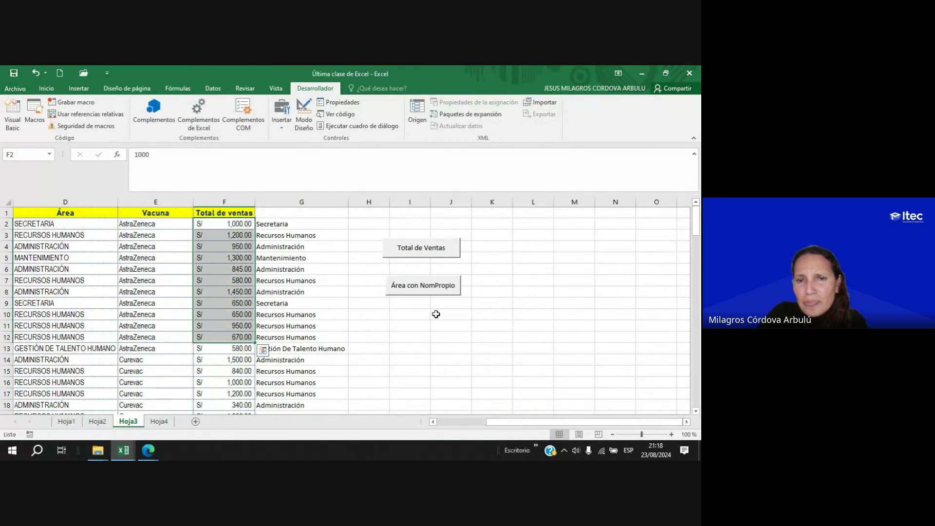
{"action": "left_click", "coordinate": [475, 324]}
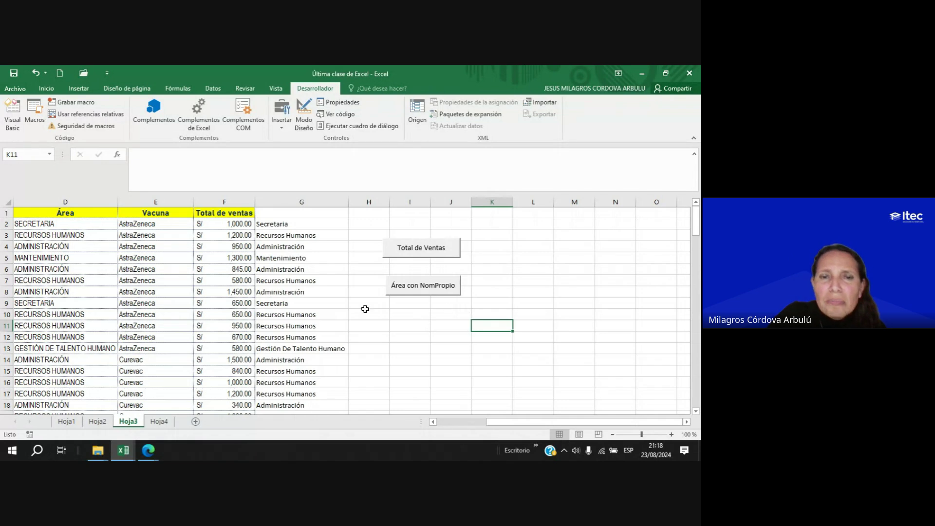
Delete the Gráfico macro from the workbook's list of macros.
{"action": "left_click", "coordinate": [143, 249]}
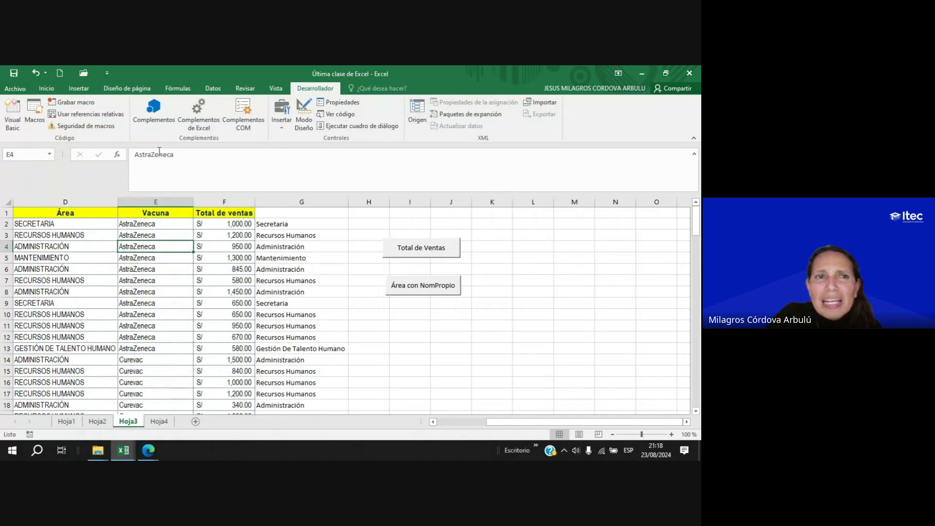
{"action": "left_click", "coordinate": [35, 117]}
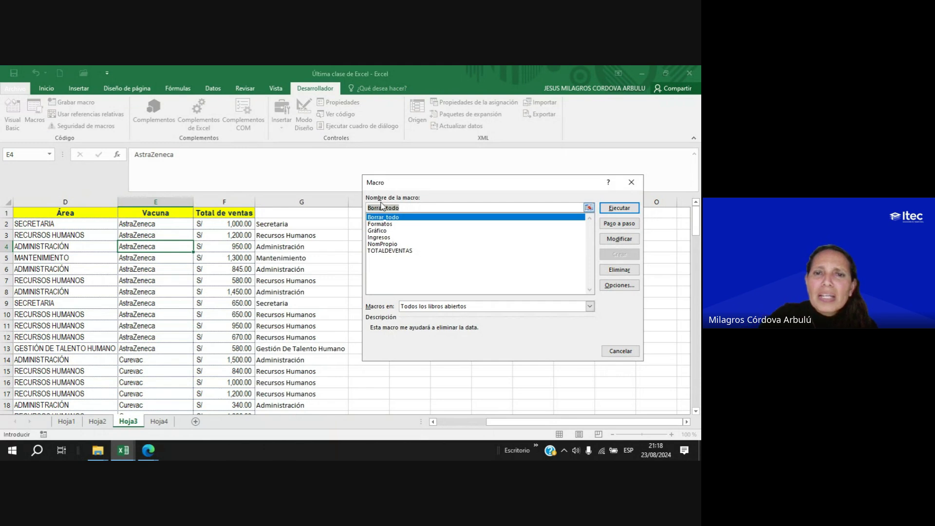
{"action": "left_click", "coordinate": [378, 231]}
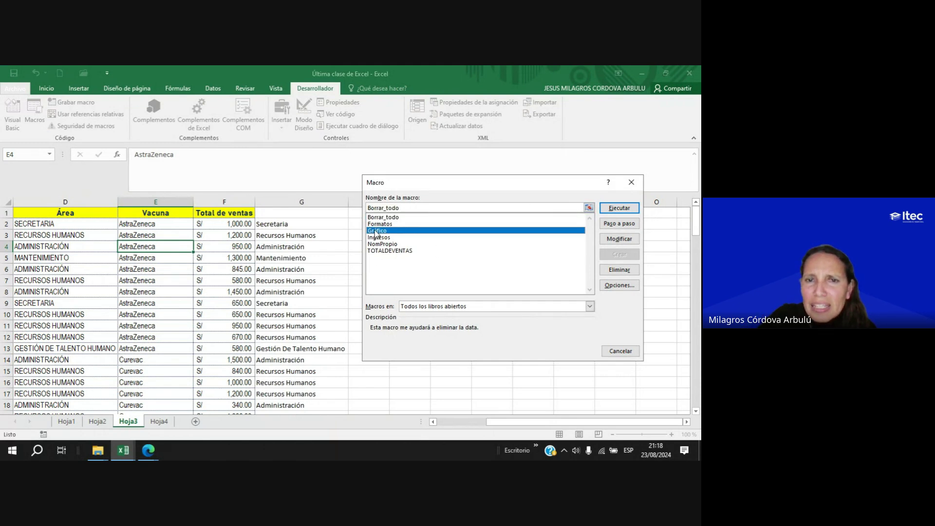
{"action": "left_click", "coordinate": [614, 271]}
{"action": "left_click", "coordinate": [329, 286]}
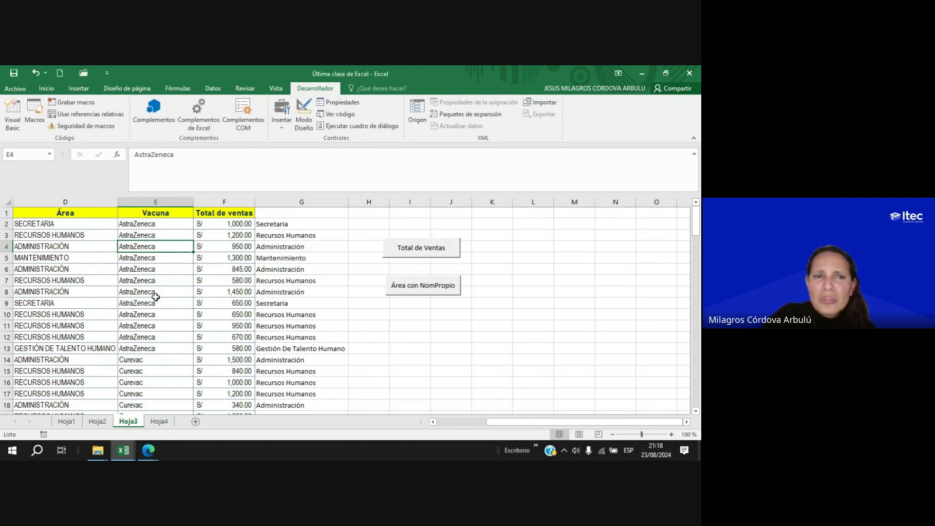
{"action": "left_click", "coordinate": [155, 295]}
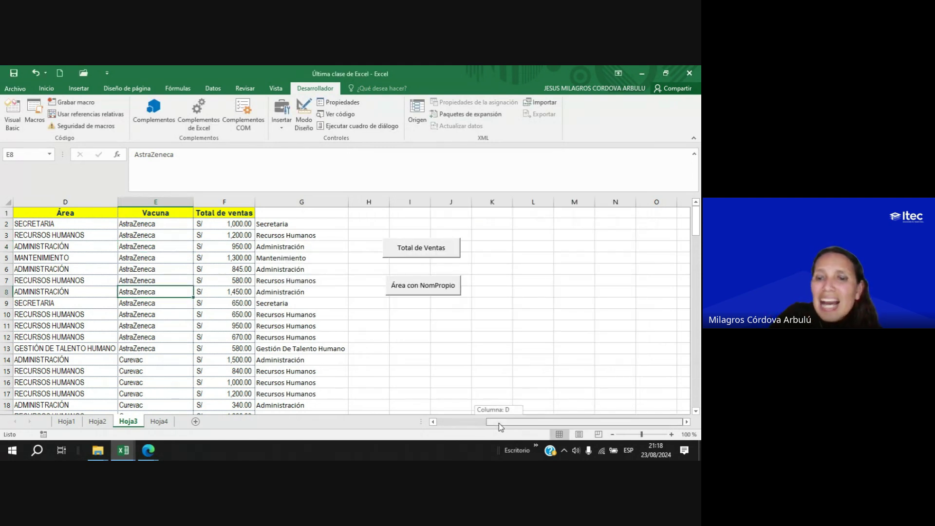
Set up a new macro recording named Gráfico in the current workbook.
{"action": "left_click", "coordinate": [471, 422]}
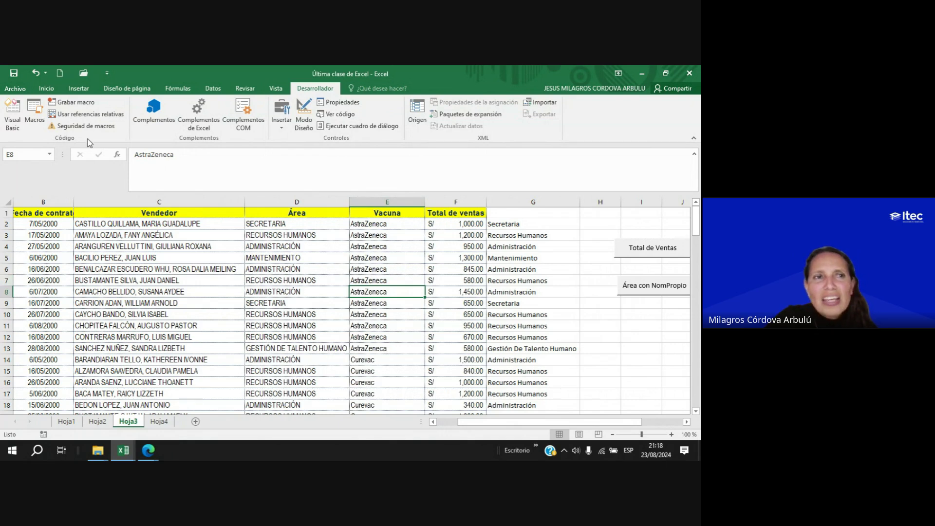
{"action": "left_click", "coordinate": [71, 103]}
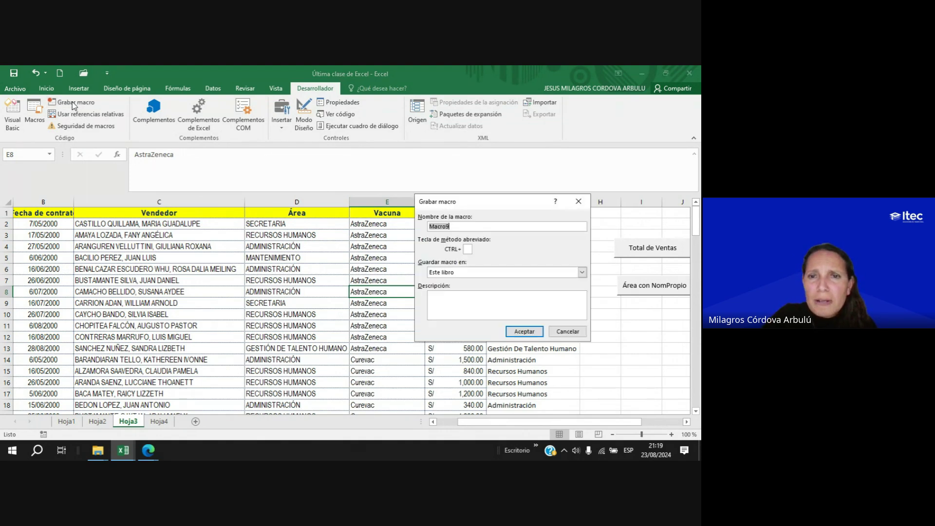
{"action": "key", "text": "BackSpace"}
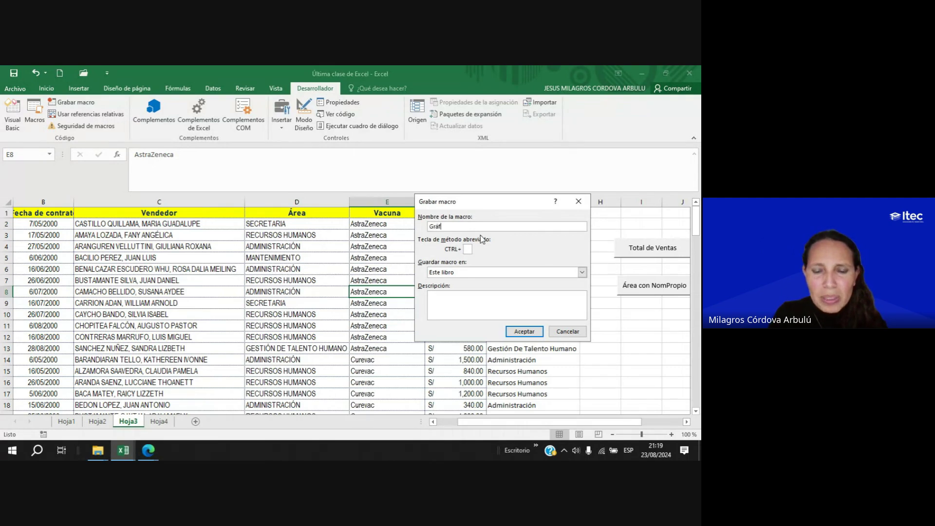
Describe the macro as "Esta macro me mostrará un gráfico comparativo de las ventas de la vacuna AstraCeneca." and start recording.
{"action": "left_click", "coordinate": [453, 306]}
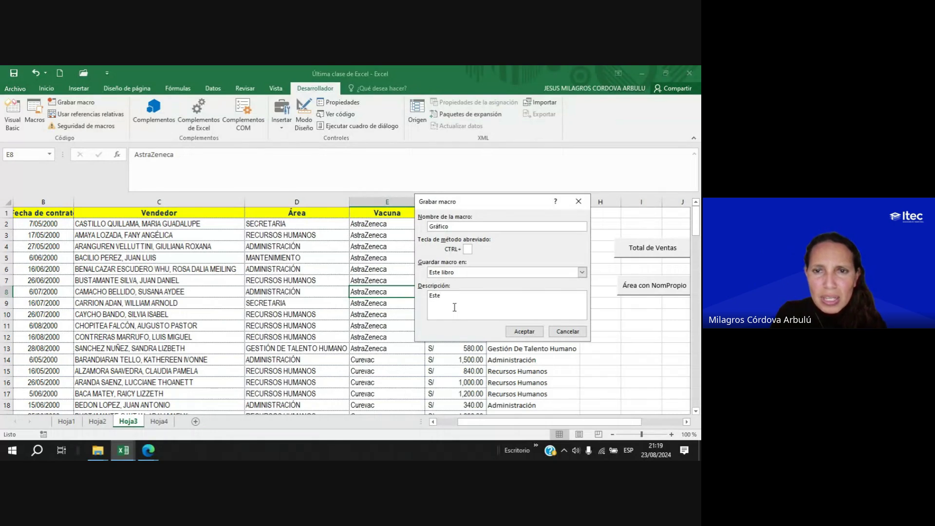
{"action": "type", "text": "Est"}
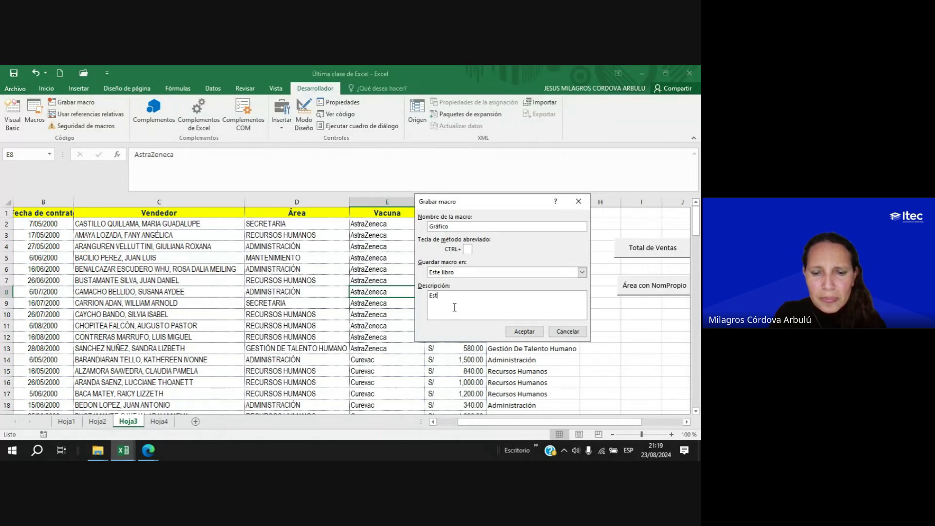
{"action": "type", "text": "a macro me mostrará un gráfico comparativo de las ven"}
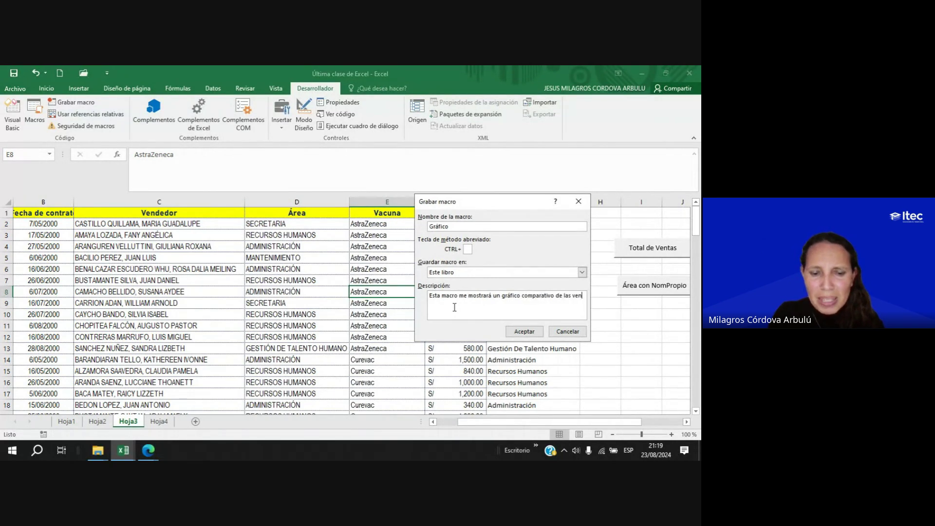
{"action": "type", "text": "tas de la va"}
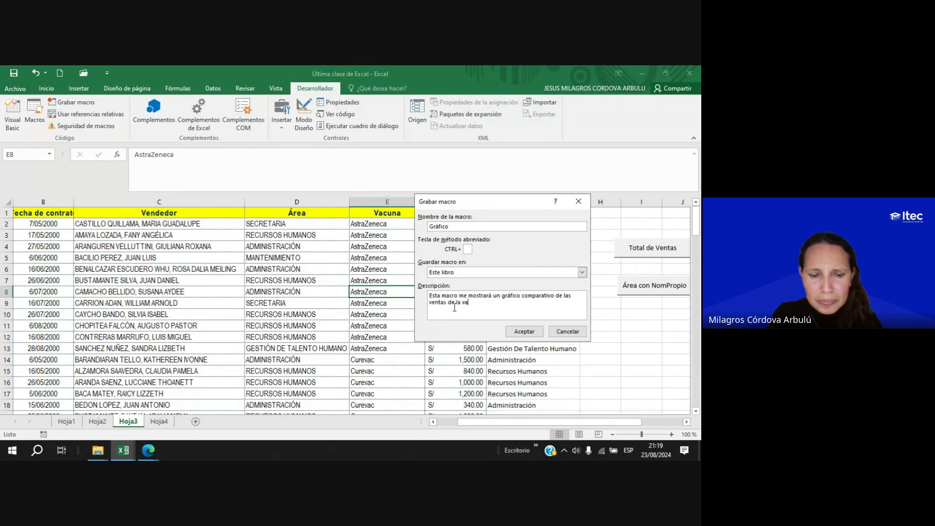
{"action": "type", "text": "cuna Ast"}
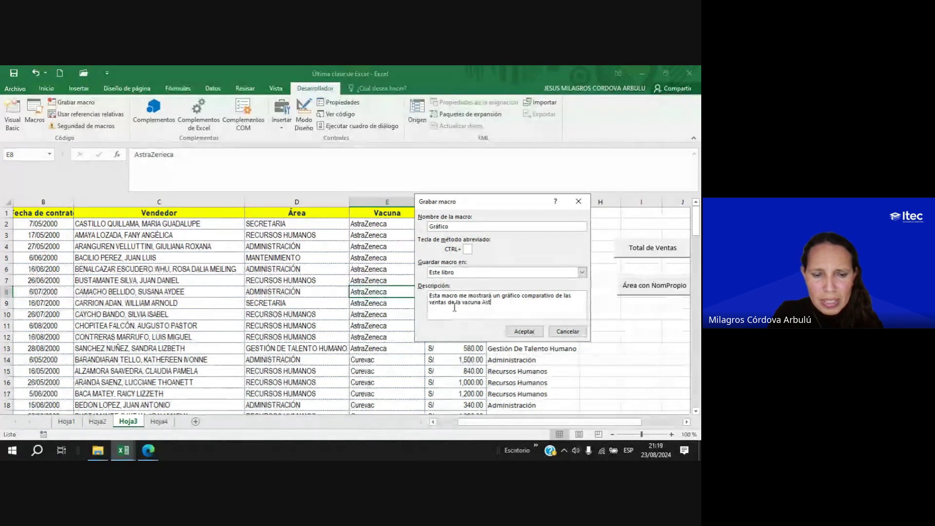
{"action": "type", "text": "raCeneca"}
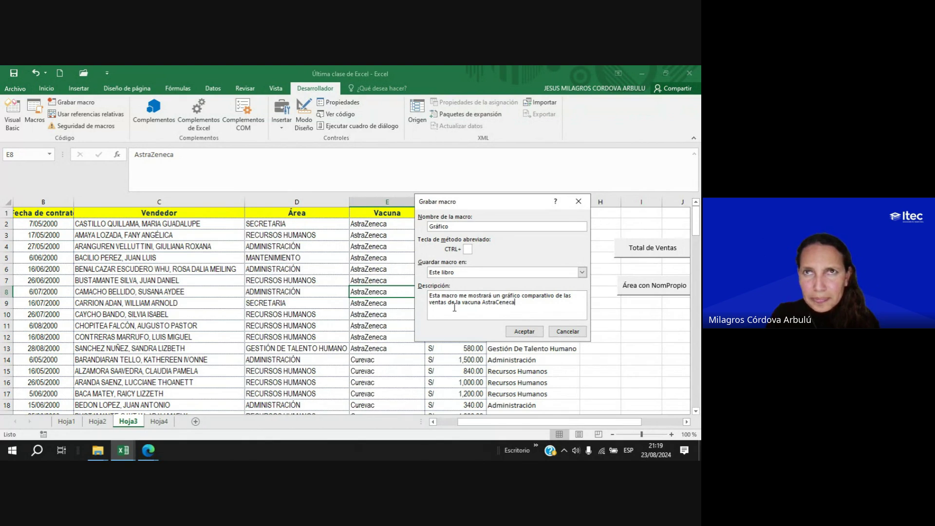
{"action": "type", "text": "."}
{"action": "key", "text": "Left"}
{"action": "key", "text": "Left"}
{"action": "key", "text": "Left"}
{"action": "key", "text": "Left"}
{"action": "key", "text": "Left"}
{"action": "key", "text": "Left"}
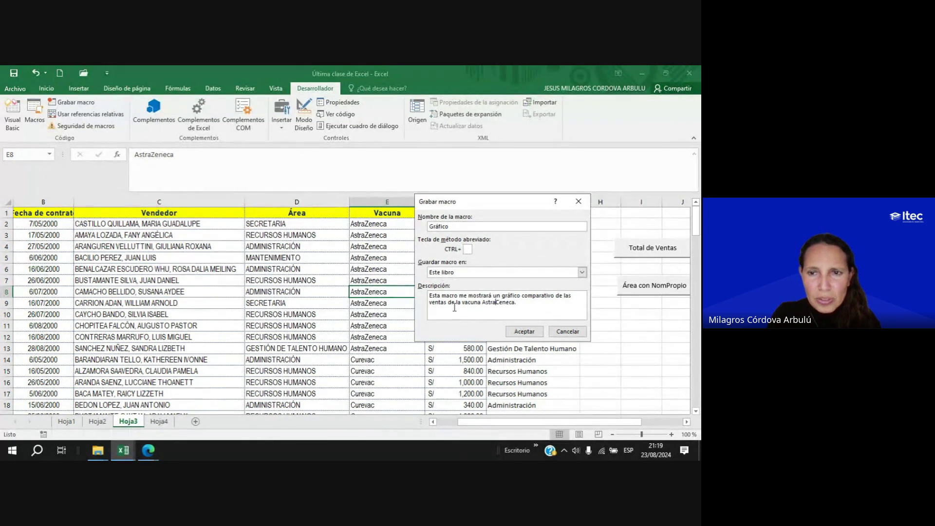
{"action": "left_click", "coordinate": [524, 333]}
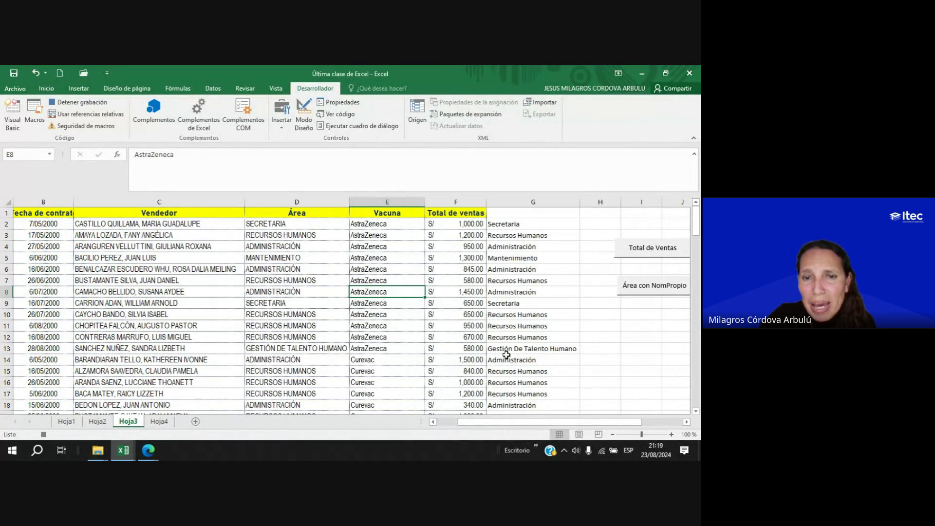
Insert a clustered 2-D bar chart of the AstraZeneca sellers in C2:C13 and their sales in F2:F13, and widen it to column H.
{"action": "left_click_drag", "start_coordinate": [448, 222], "coordinate": [445, 349]}
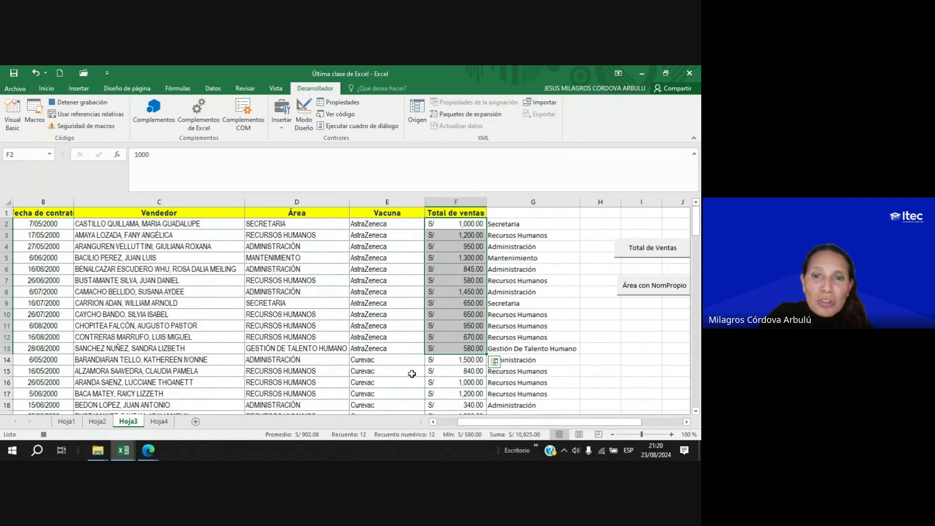
{"action": "left_click_drag", "start_coordinate": [474, 421], "coordinate": [433, 425]}
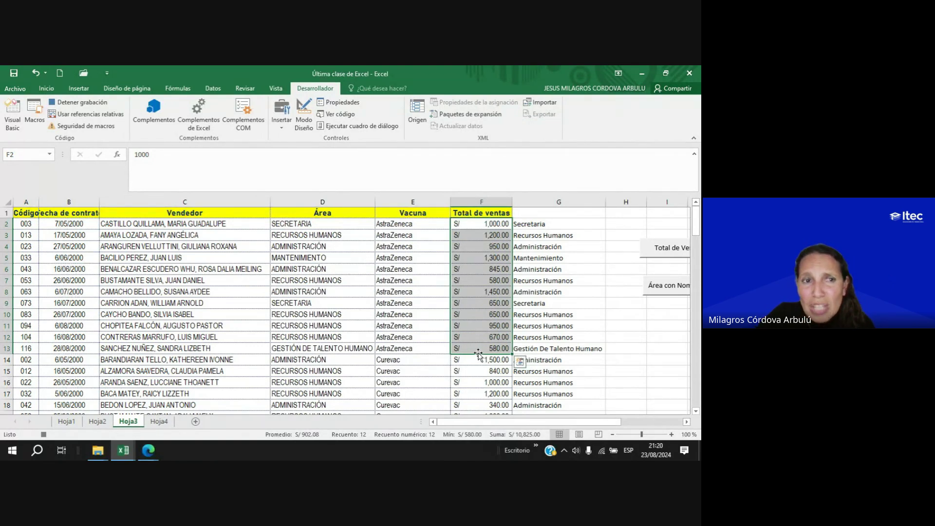
{"action": "left_click", "coordinate": [249, 224]}
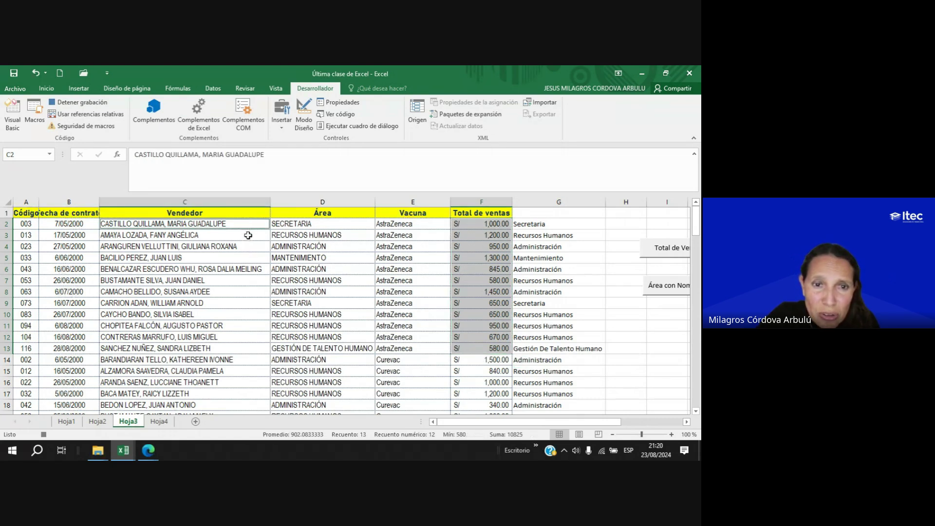
{"action": "left_click_drag", "start_coordinate": [249, 235], "coordinate": [247, 348]}
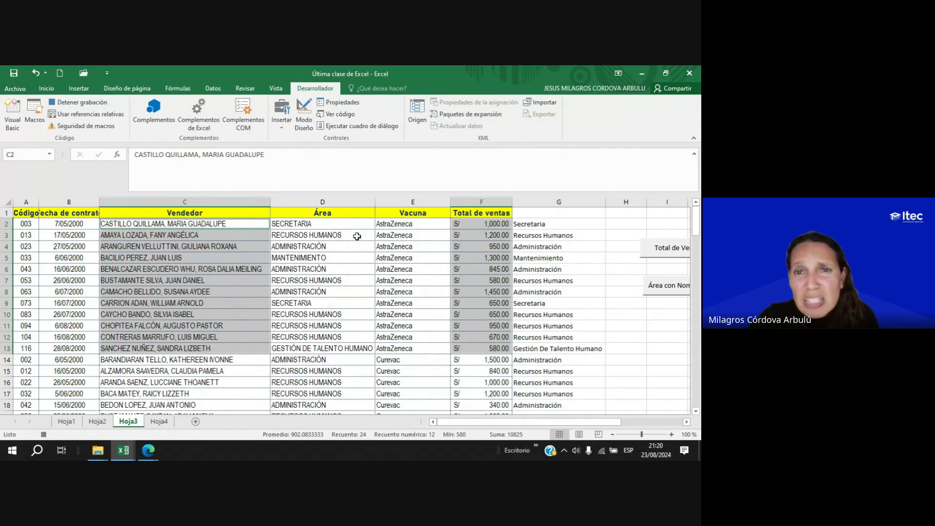
{"action": "left_click", "coordinate": [87, 91]}
{"action": "left_click", "coordinate": [329, 104]}
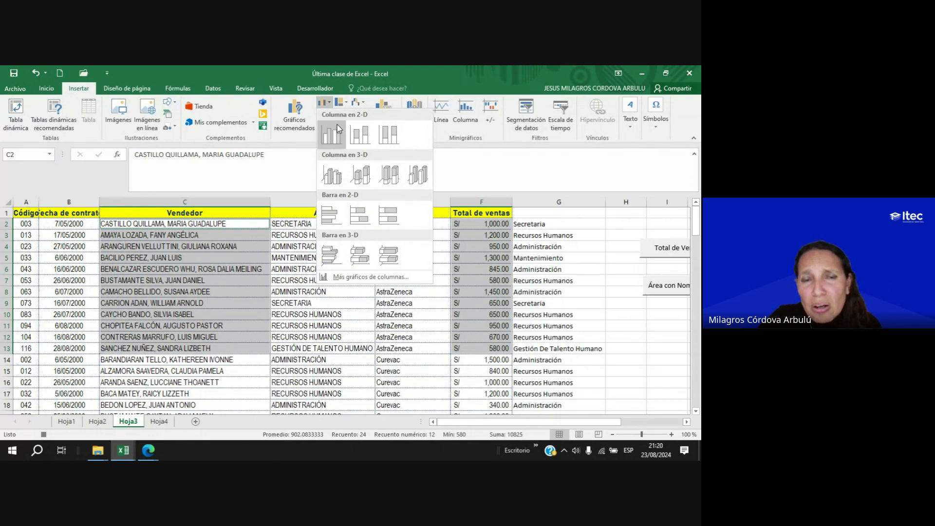
{"action": "left_click", "coordinate": [335, 218]}
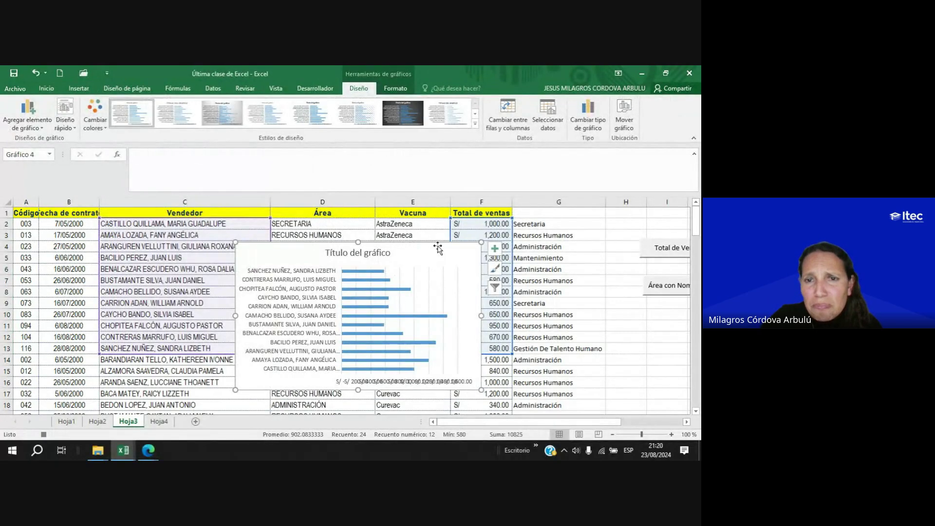
{"action": "left_click_drag", "start_coordinate": [438, 246], "coordinate": [482, 231]}
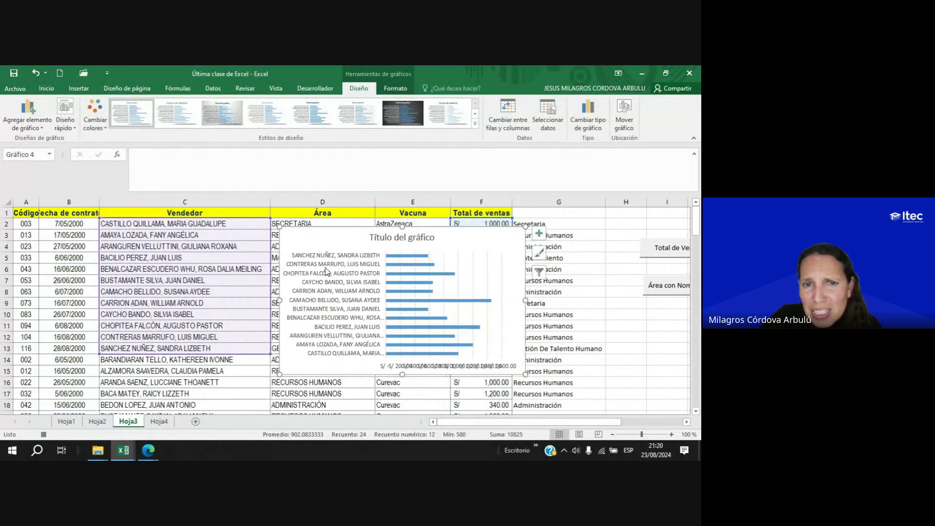
{"action": "left_click_drag", "start_coordinate": [545, 375], "coordinate": [631, 375]}
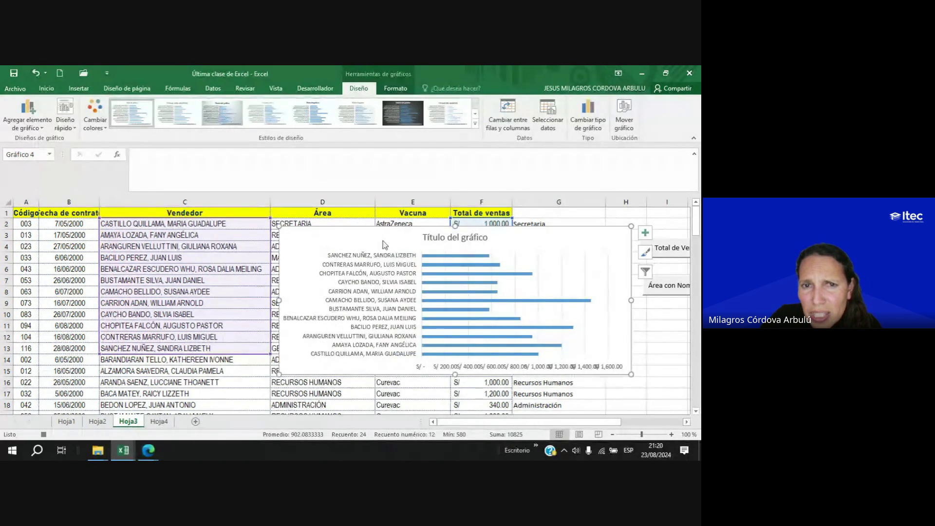
Change the chart title to "Ventas por Vendedor de la Vacuna AstraZeneca".
{"action": "left_click", "coordinate": [450, 236]}
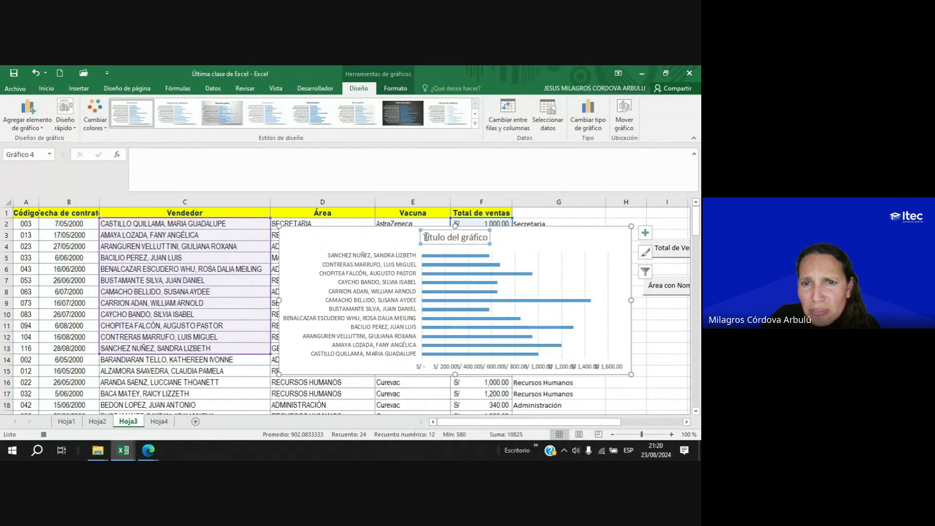
{"action": "left_click_drag", "start_coordinate": [425, 237], "coordinate": [489, 238]}
{"action": "type", "text": "Vent"}
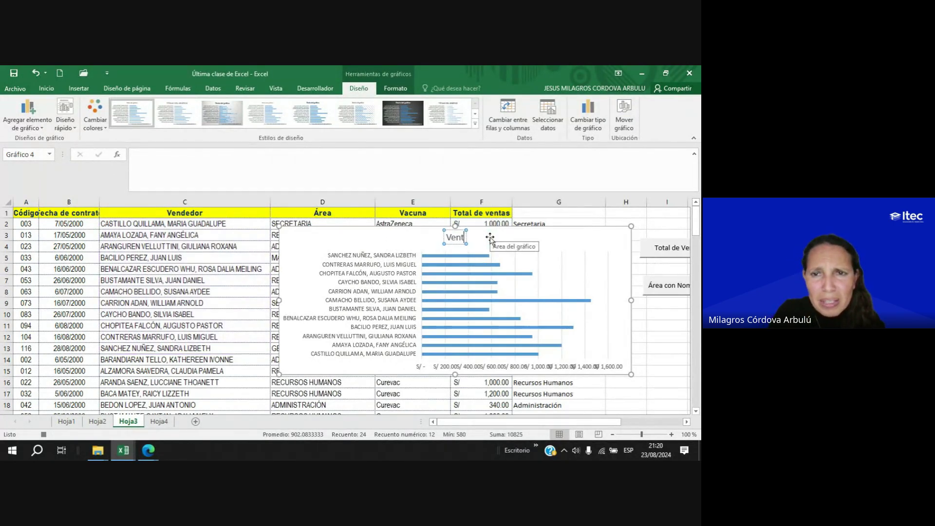
{"action": "type", "text": "as por Vende"}
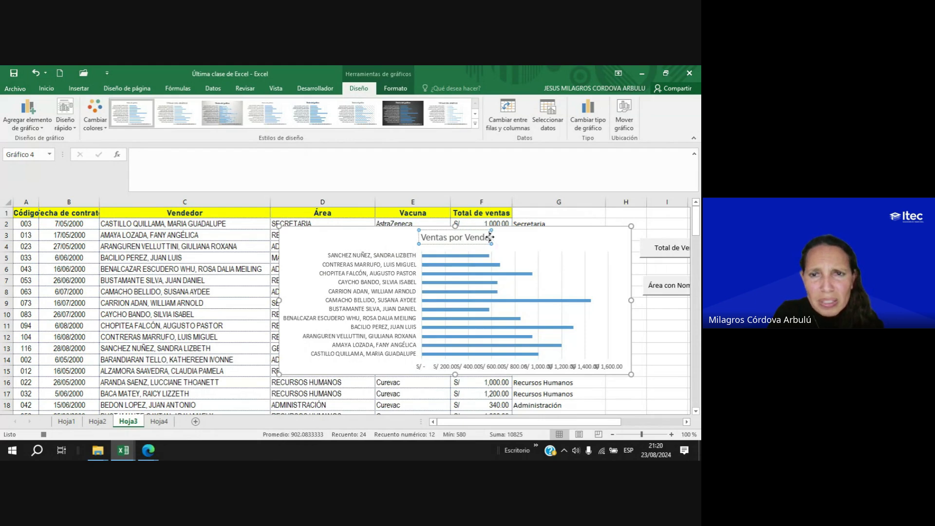
{"action": "type", "text": "dor de la Va"}
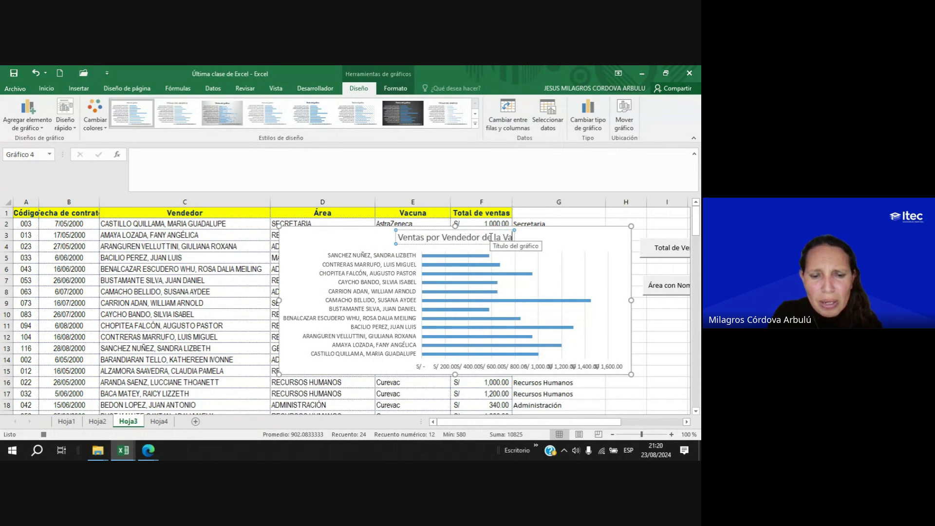
{"action": "type", "text": "cuna As"}
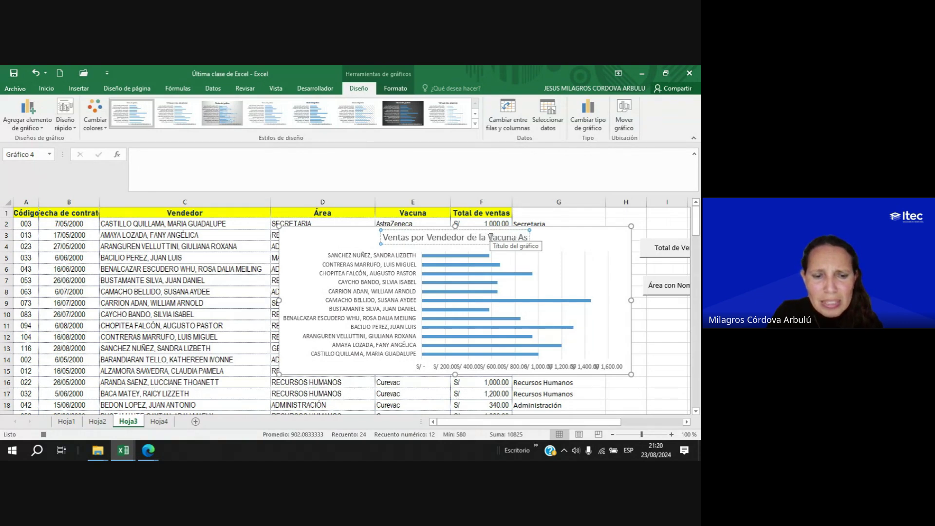
{"action": "type", "text": "traZene"}
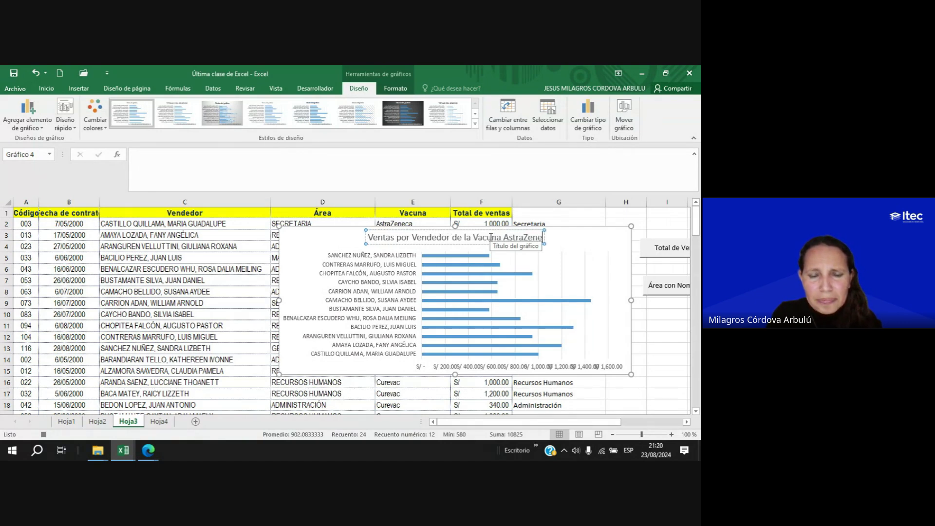
{"action": "type", "text": "ca"}
{"action": "left_click", "coordinate": [590, 231]}
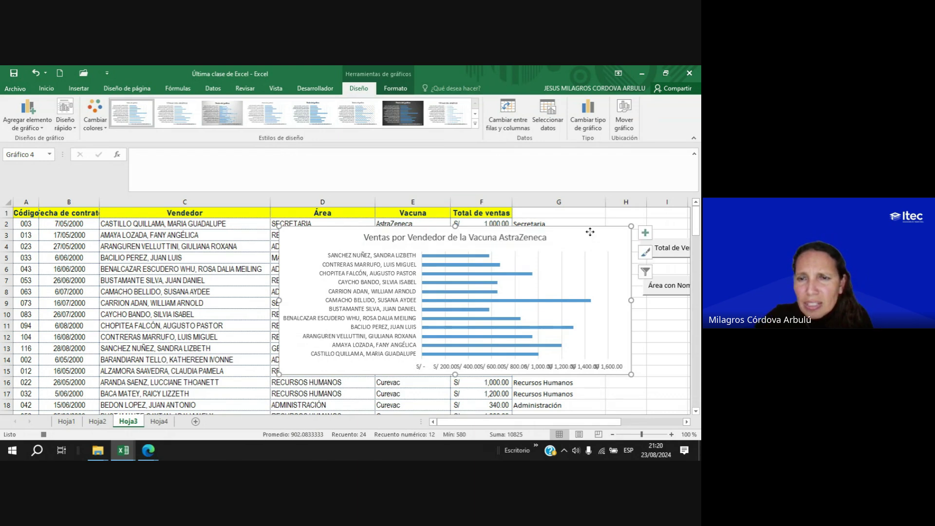
Move the chart so it starts over the Vendedor column and apply the gray gradient chart style with data labels.
{"action": "left_click_drag", "start_coordinate": [590, 232], "coordinate": [504, 232]}
{"action": "left_click", "coordinate": [475, 125]}
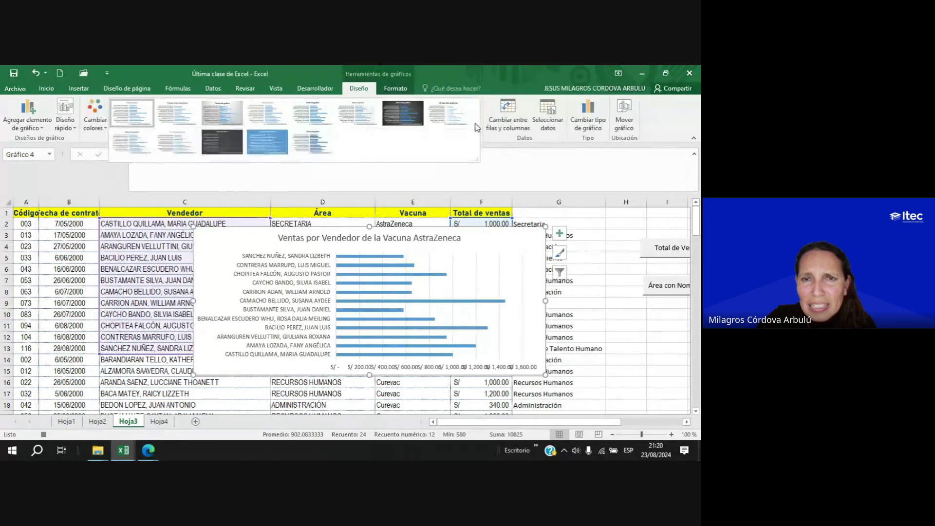
{"action": "left_click", "coordinate": [237, 118]}
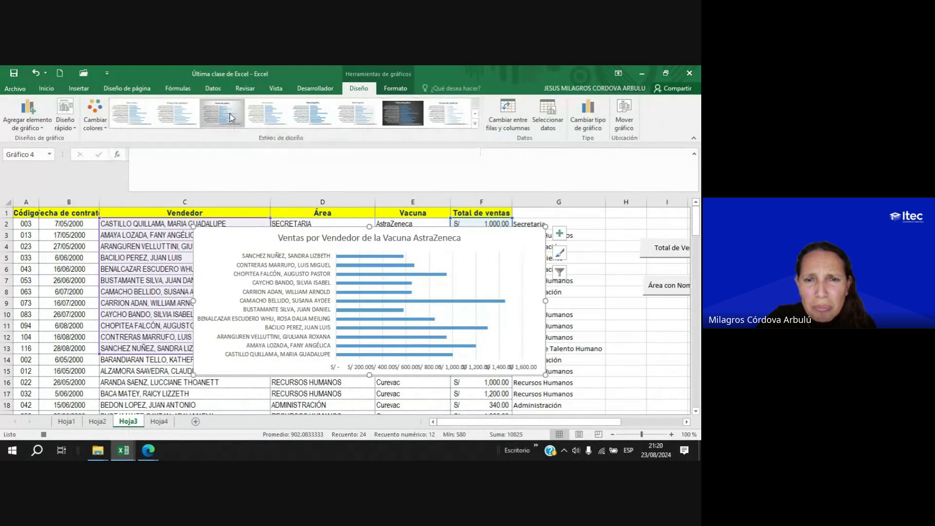
Set the chart's horizontal value axis labels to Arial Narrow and reduce their font size.
{"action": "left_click", "coordinate": [530, 370]}
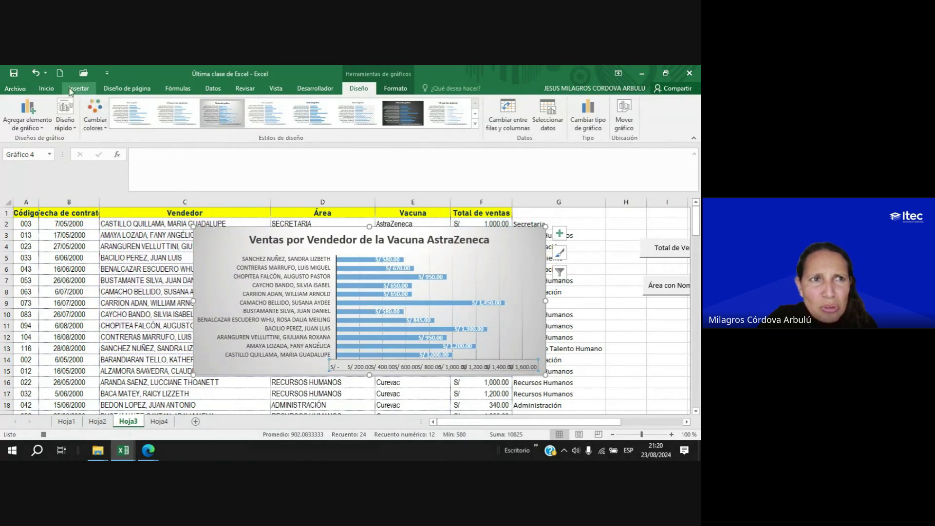
{"action": "left_click", "coordinate": [47, 88]}
{"action": "left_click", "coordinate": [100, 106]}
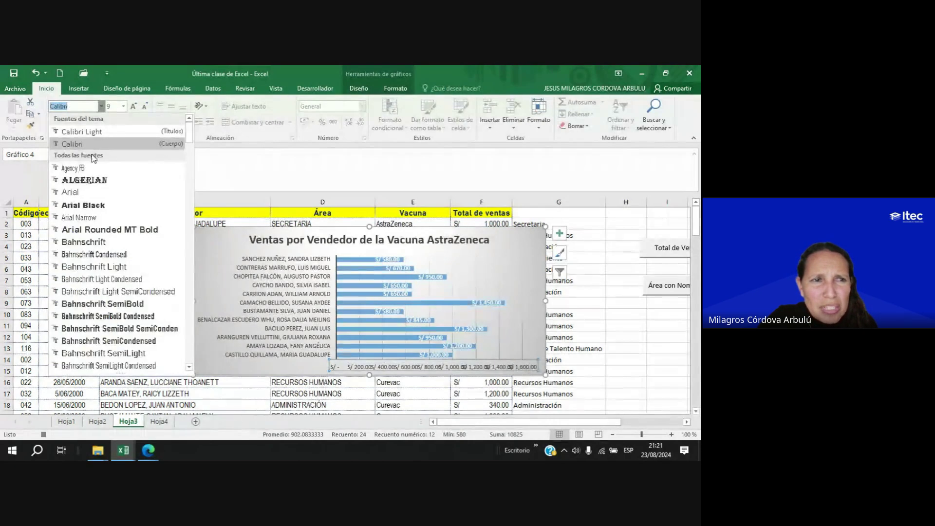
{"action": "left_click", "coordinate": [81, 220]}
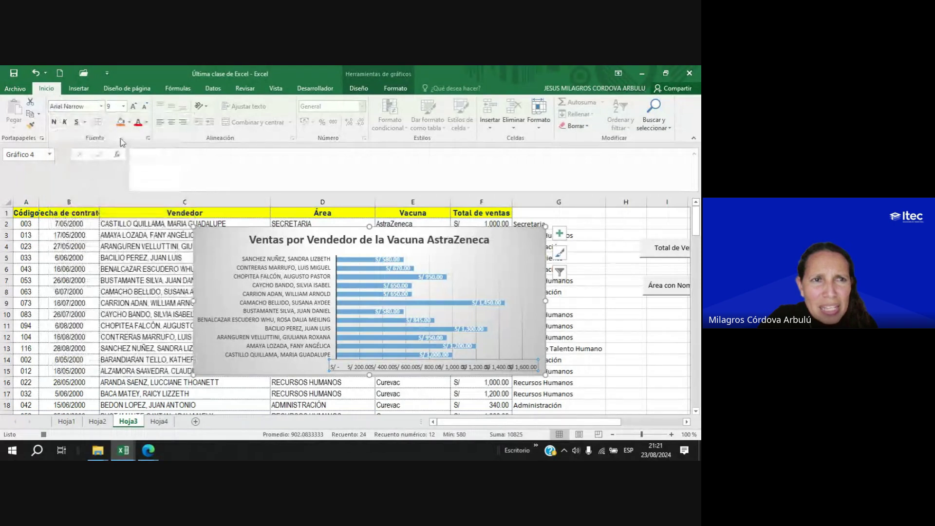
{"action": "left_click", "coordinate": [145, 107]}
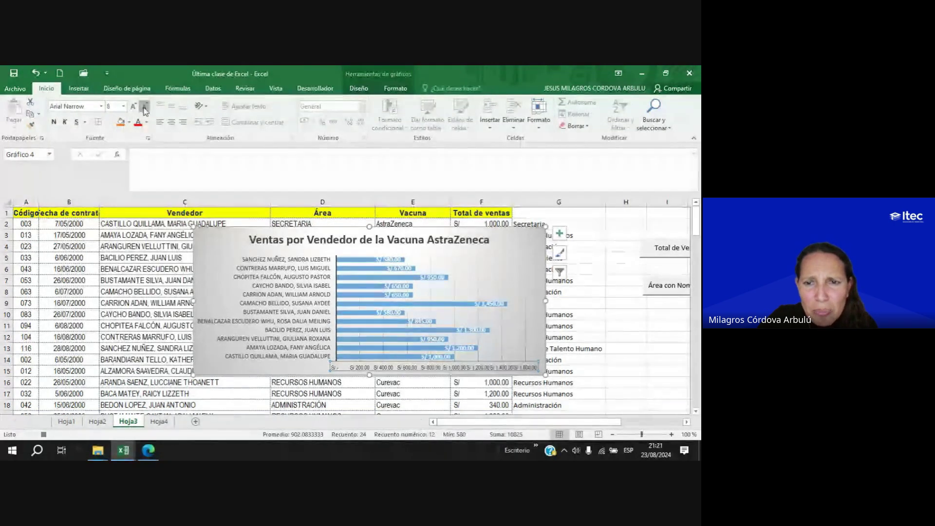
Set the seller names on the chart's vertical axis to Arial Narrow at size 8.
{"action": "left_click", "coordinate": [312, 322]}
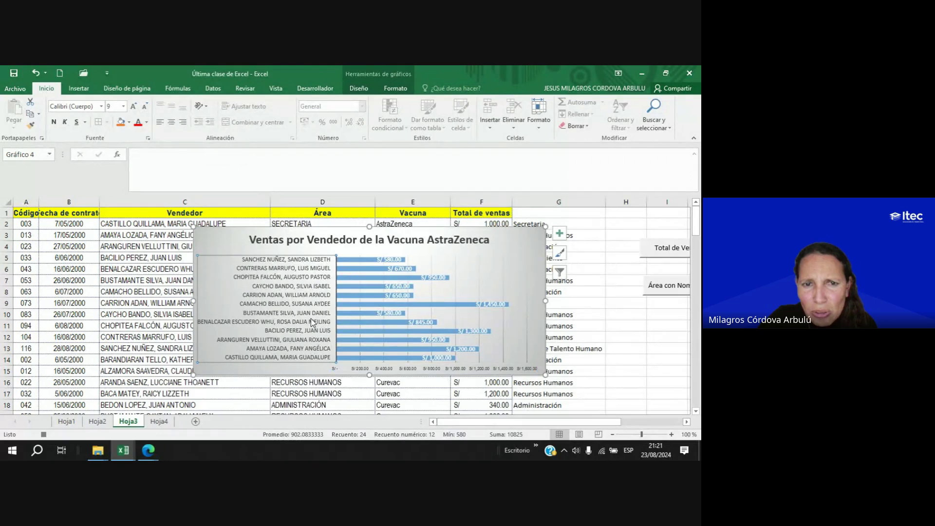
{"action": "left_click", "coordinate": [101, 106]}
{"action": "left_click", "coordinate": [68, 168]}
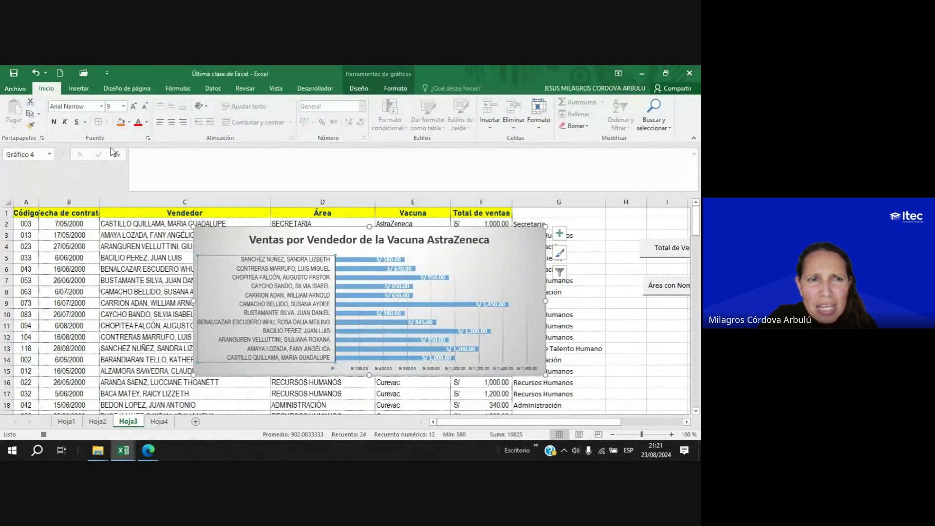
{"action": "left_click", "coordinate": [145, 108]}
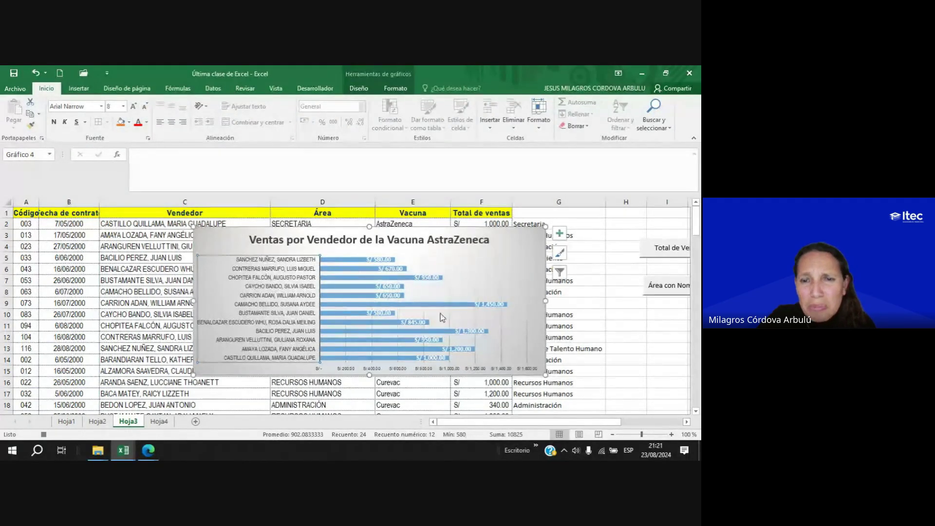
Delete the AstraZeneca sales bar chart from Hoja3 so the seller data is clear again.
{"action": "left_click", "coordinate": [517, 227]}
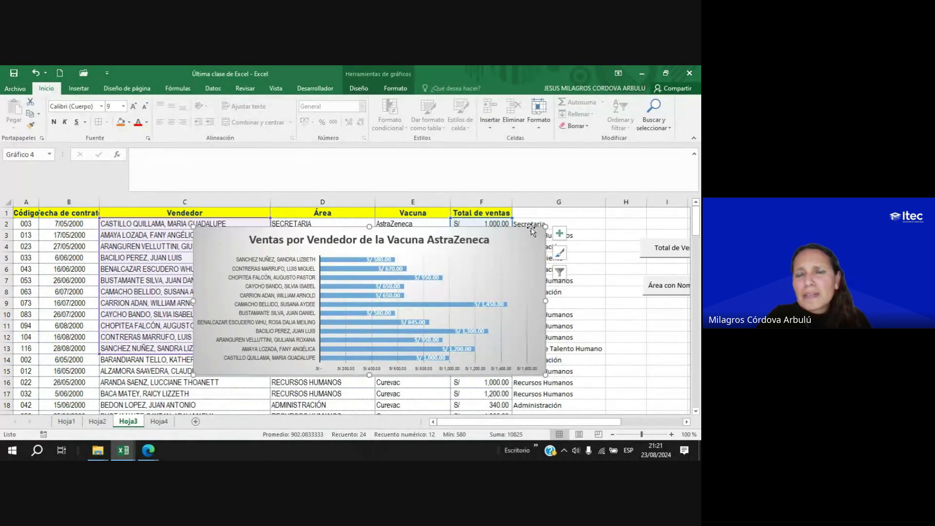
{"action": "key", "text": "Delete"}
{"action": "left_click", "coordinate": [625, 314]}
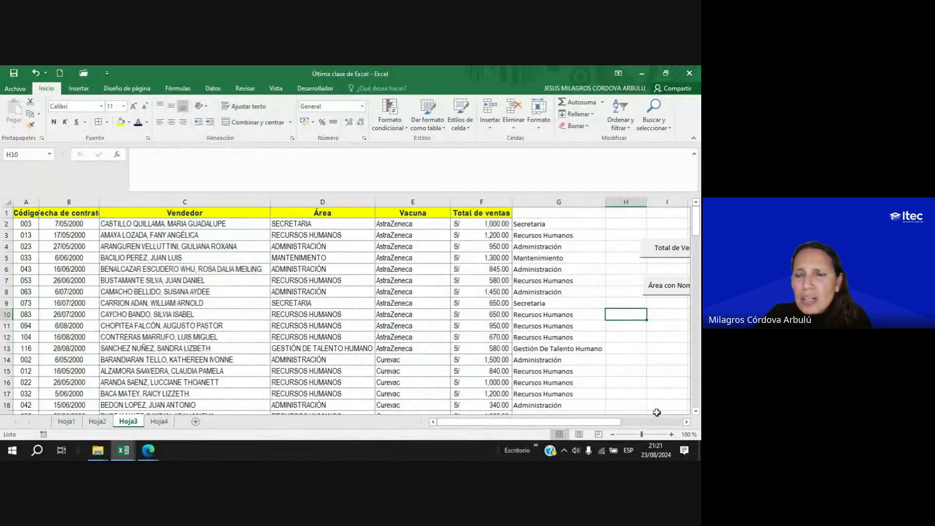
Draw a form button below "Área con NomPropio" and assign the Gráfico macro to it.
{"action": "left_click", "coordinate": [686, 422]}
{"action": "left_click", "coordinate": [686, 421]}
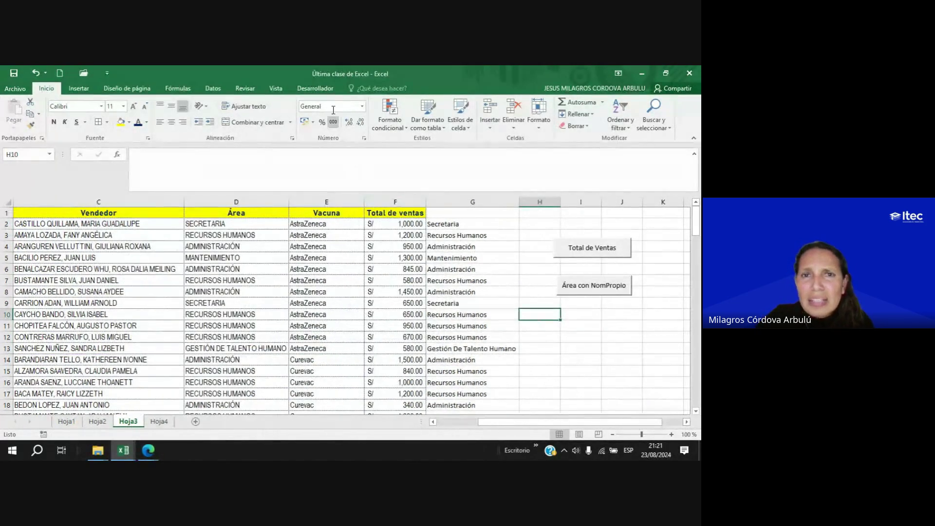
{"action": "left_click", "coordinate": [315, 89]}
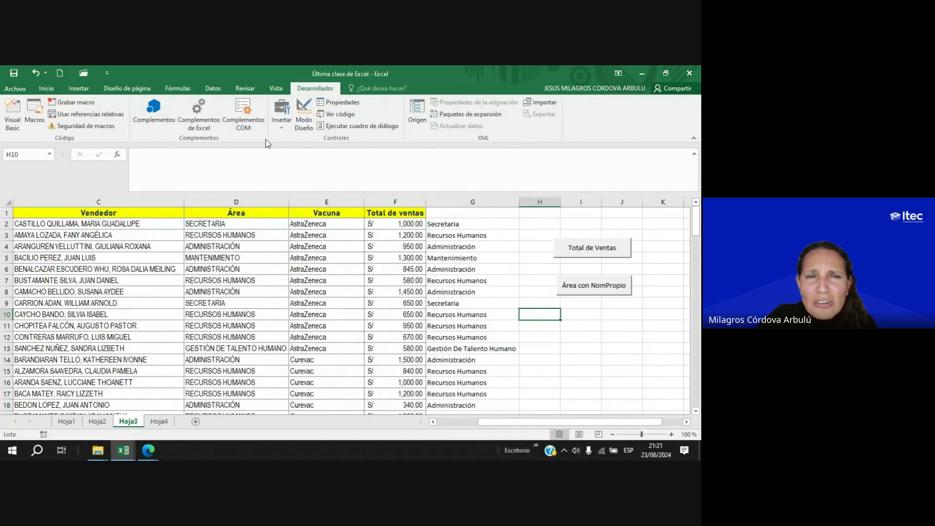
{"action": "left_click", "coordinate": [281, 121]}
{"action": "left_click", "coordinate": [277, 156]}
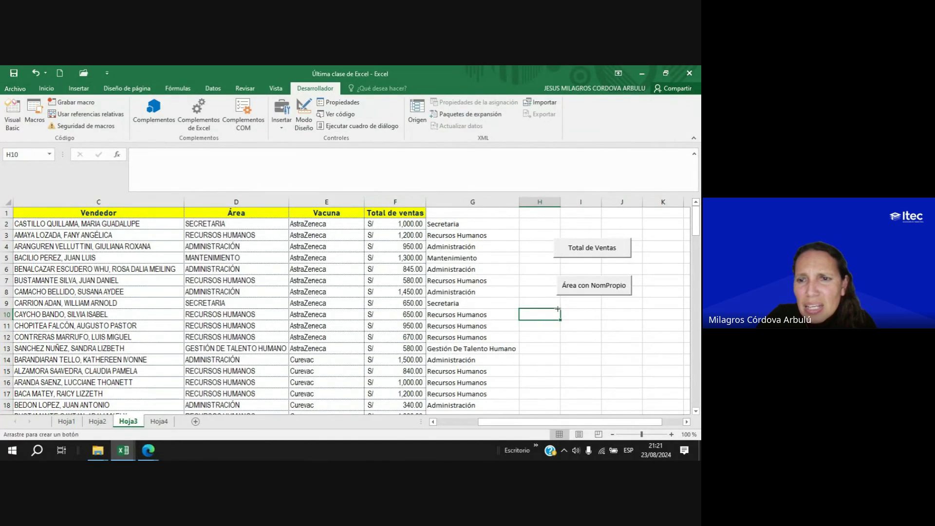
{"action": "left_click_drag", "start_coordinate": [560, 308], "coordinate": [632, 332]}
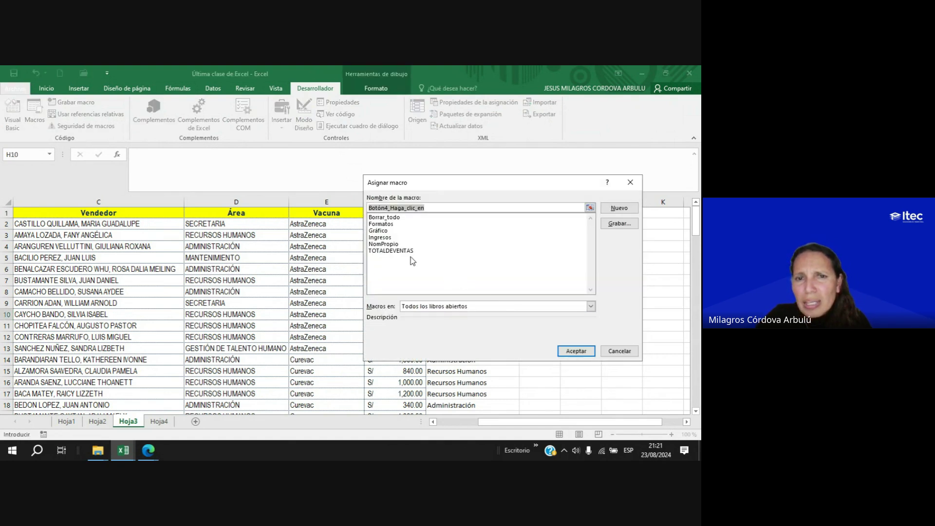
{"action": "left_click", "coordinate": [379, 230]}
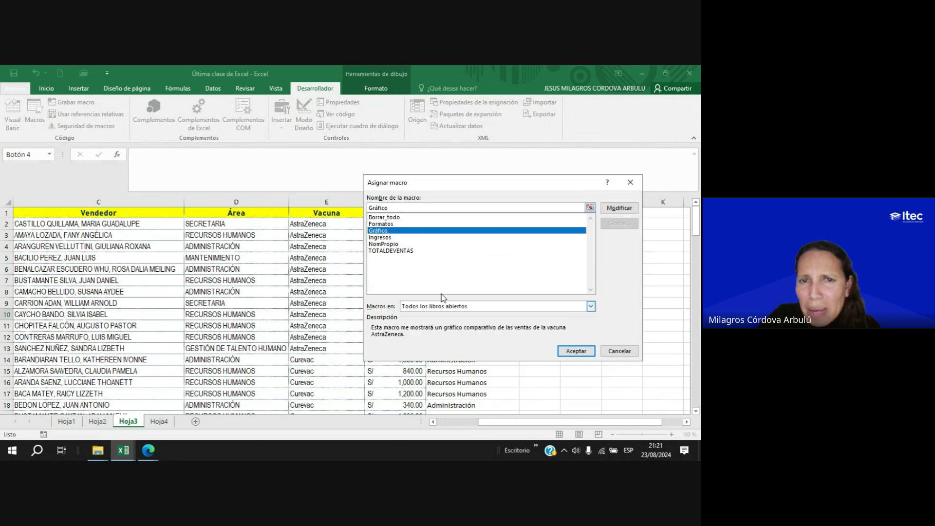
{"action": "left_click", "coordinate": [576, 352]}
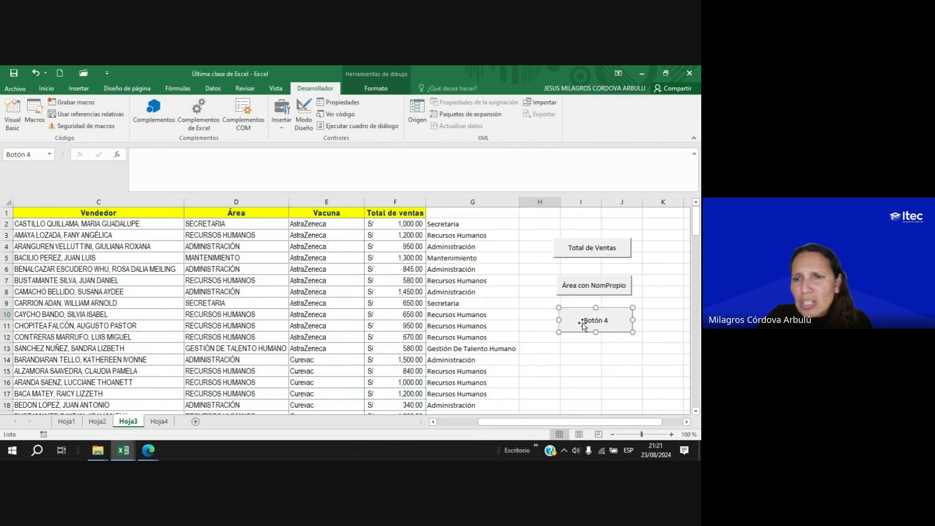
Replace the new button's caption with "Gráfico de Barras".
{"action": "left_click", "coordinate": [607, 320]}
{"action": "key", "text": "Delete"}
{"action": "key", "text": "Delete"}
{"action": "key", "text": "Delete"}
{"action": "key", "text": "Delete"}
{"action": "key", "text": "Delete"}
{"action": "key", "text": "Delete"}
{"action": "key", "text": "Delete"}
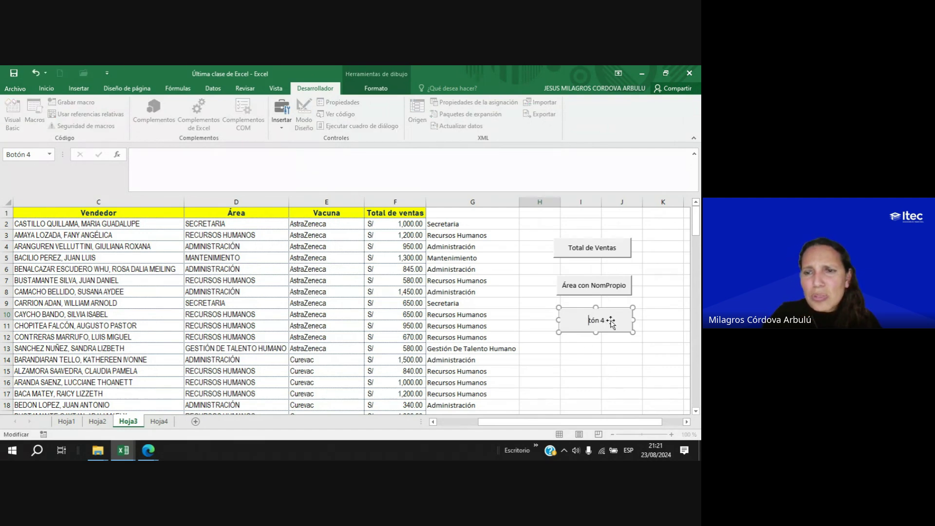
{"action": "type", "text": "Grá"}
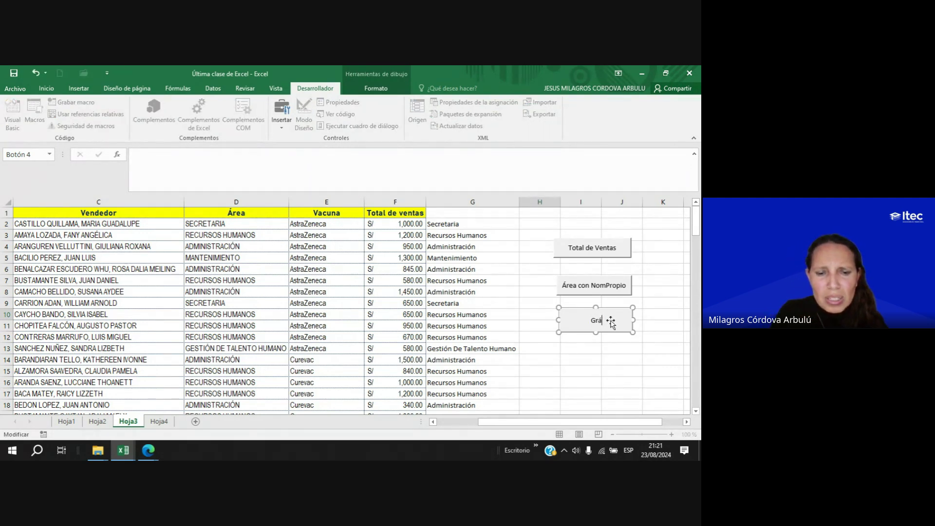
{"action": "type", "text": "fico de barras"}
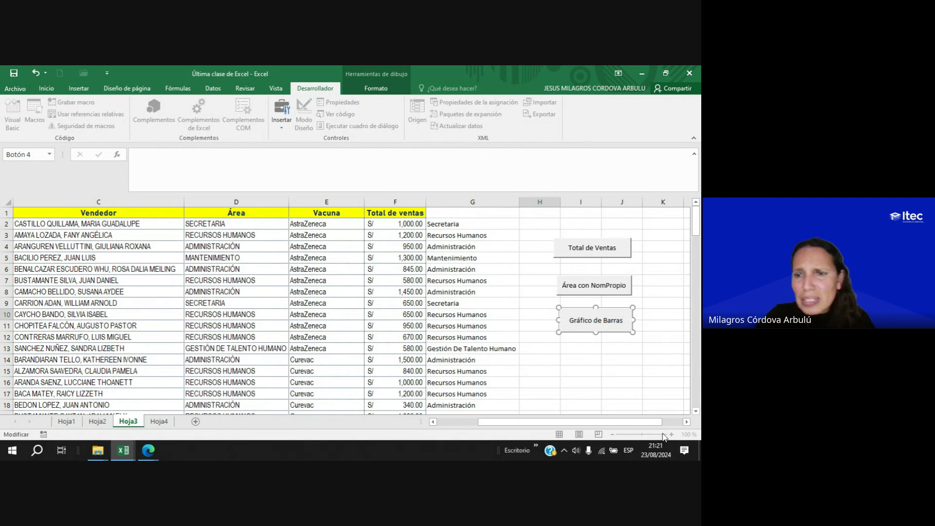
{"action": "left_click", "coordinate": [577, 371]}
Try the chart macro from the "Gráfico de Barras" button and delete the chart it generates.
{"action": "left_click", "coordinate": [592, 320]}
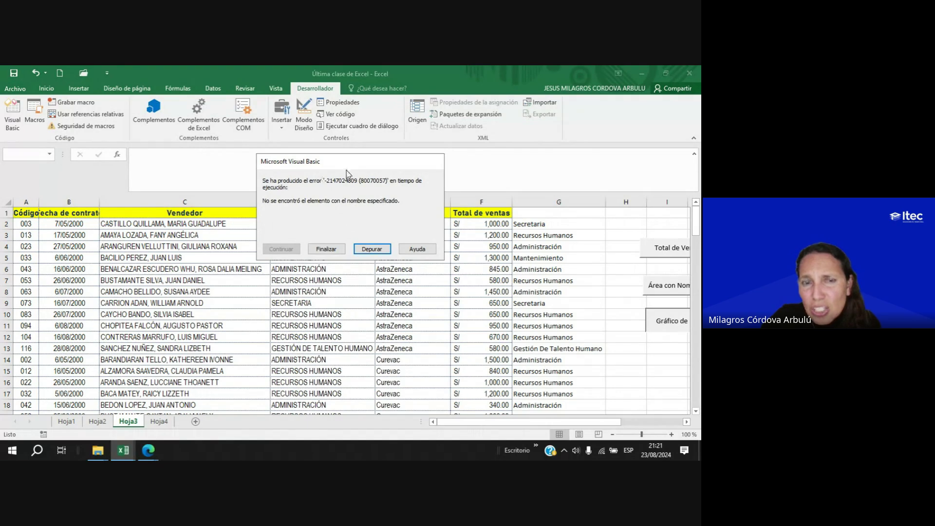
{"action": "left_click_drag", "start_coordinate": [366, 165], "coordinate": [400, 206]}
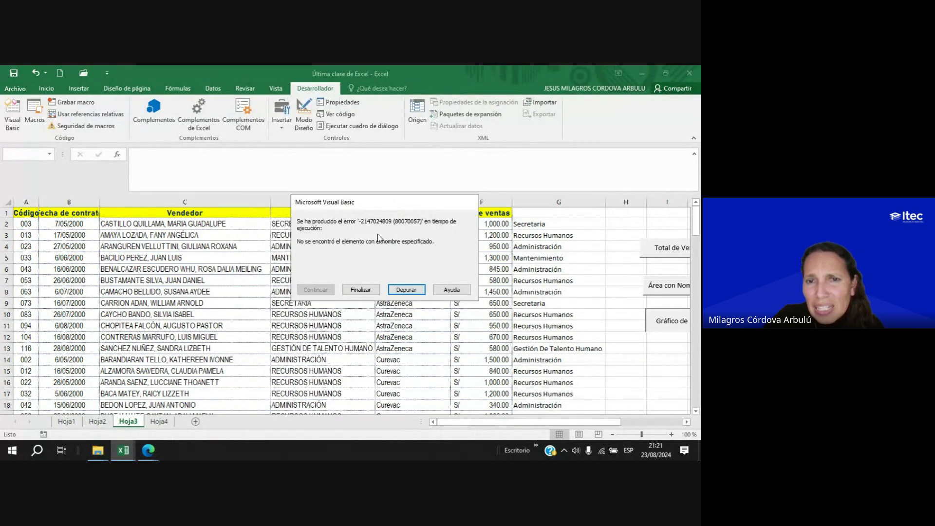
{"action": "left_click", "coordinate": [355, 291]}
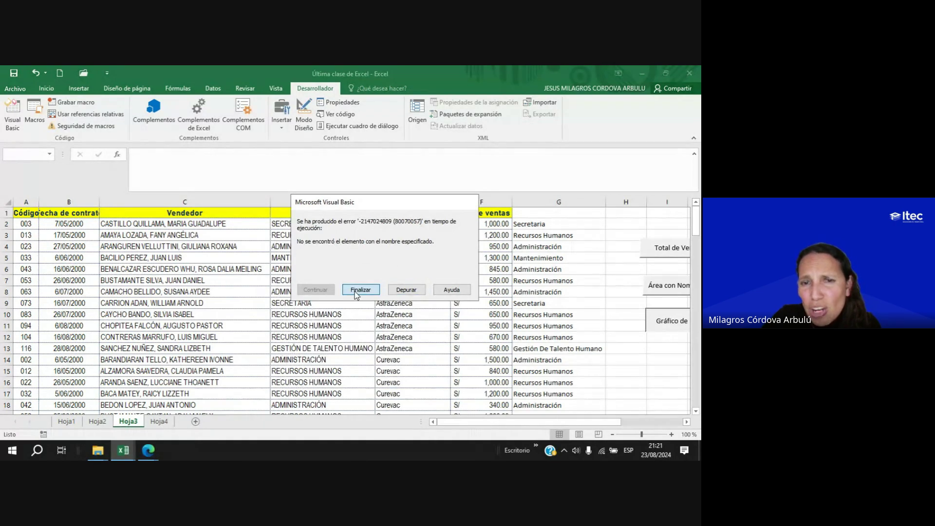
{"action": "scroll", "coordinate": [429, 242], "scroll_direction": "down", "scroll_amount": 1}
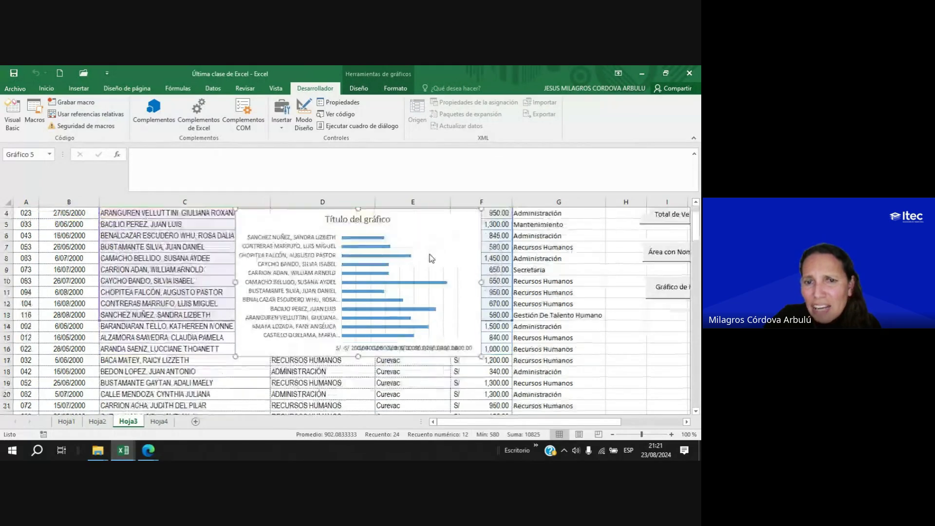
{"action": "left_click_drag", "start_coordinate": [421, 213], "coordinate": [529, 224]}
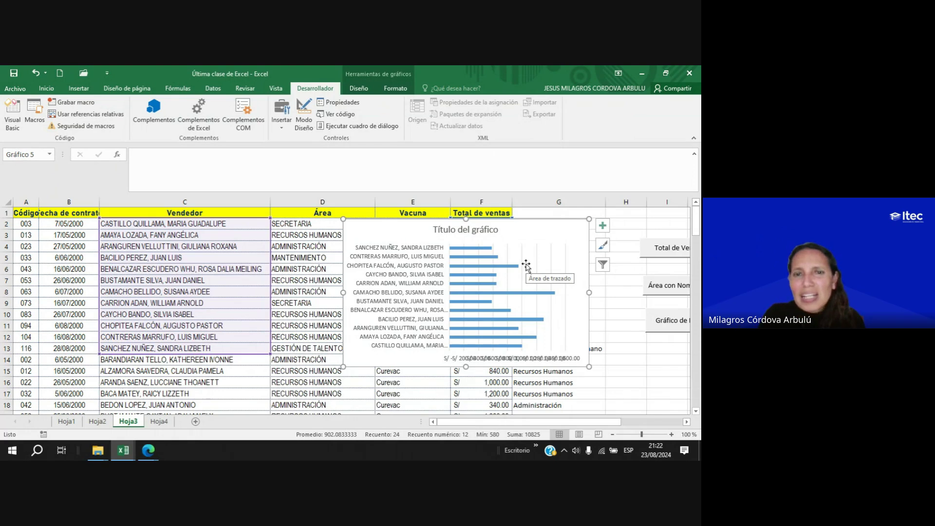
{"action": "key", "text": "Delete"}
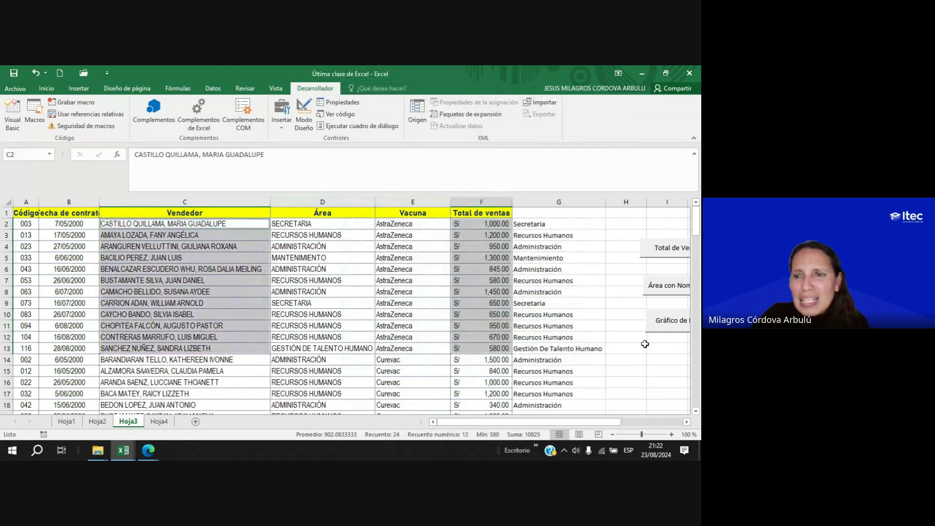
Run the "Gráfico de Barras" button again, check the generated chart's title, and remove that chart.
{"action": "left_click", "coordinate": [628, 357]}
{"action": "left_click", "coordinate": [665, 320]}
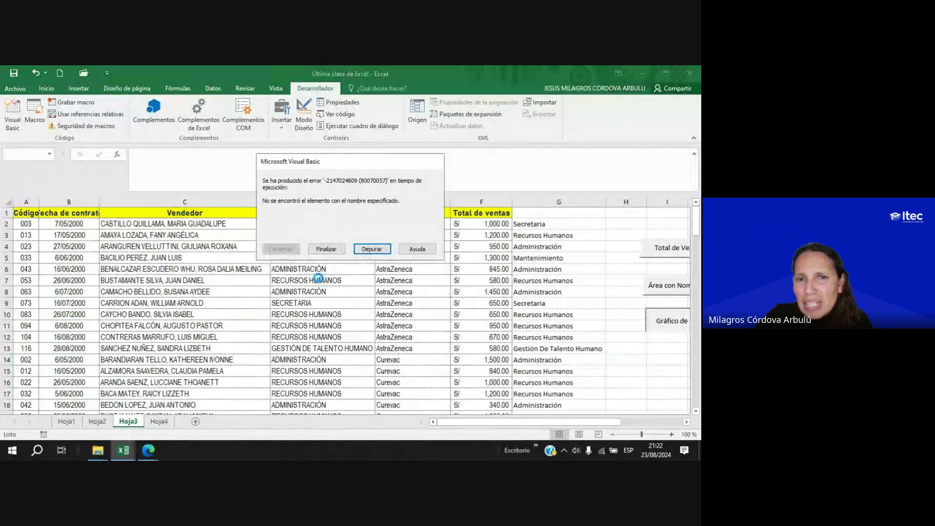
{"action": "left_click", "coordinate": [328, 246]}
{"action": "left_click_drag", "start_coordinate": [352, 258], "coordinate": [444, 242]}
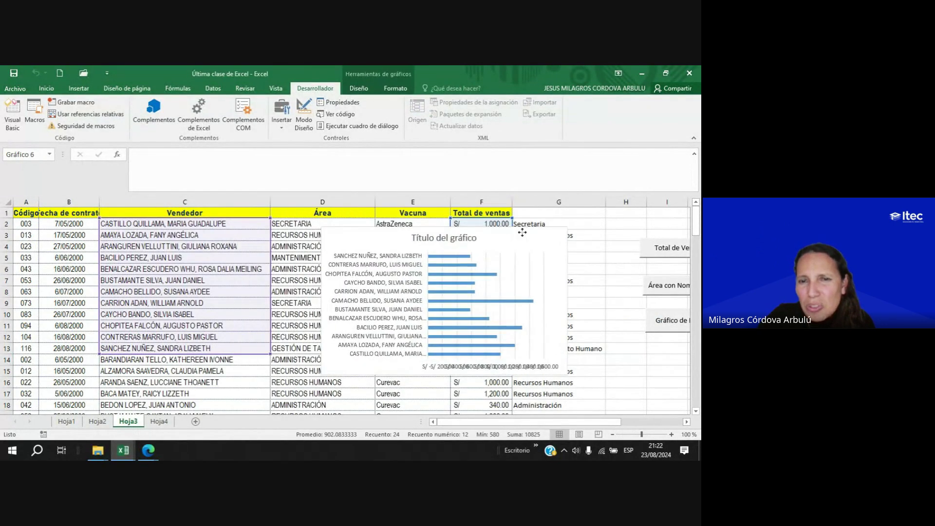
{"action": "left_click", "coordinate": [413, 238]}
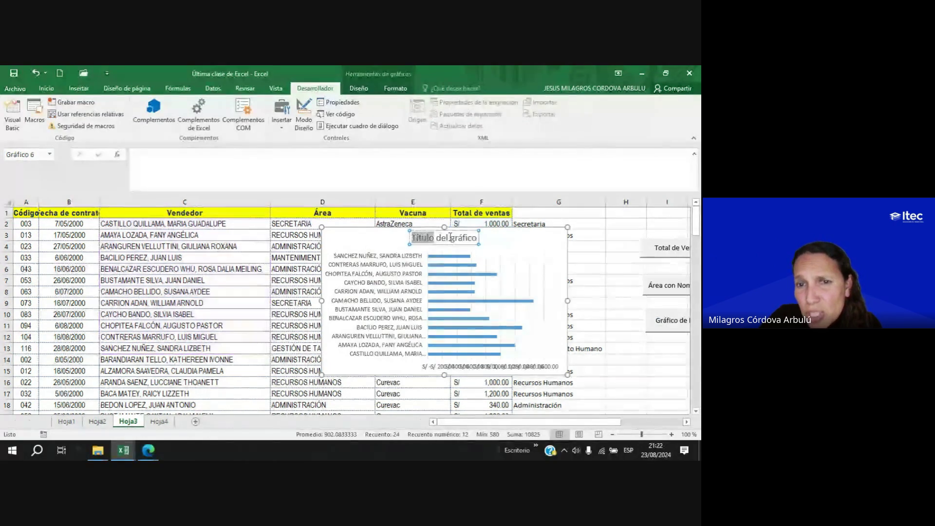
{"action": "left_click_drag", "start_coordinate": [413, 237], "coordinate": [480, 237]}
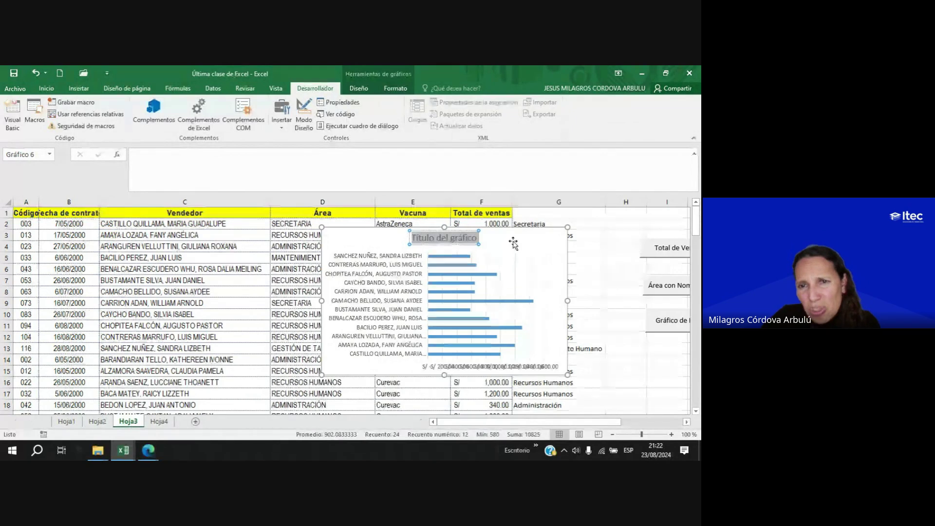
{"action": "left_click", "coordinate": [527, 231]}
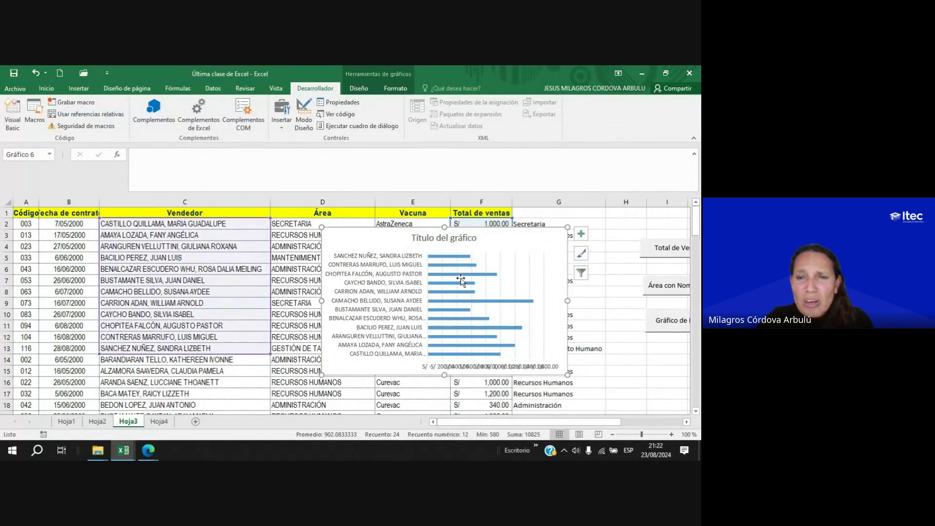
{"action": "key", "text": "Delete"}
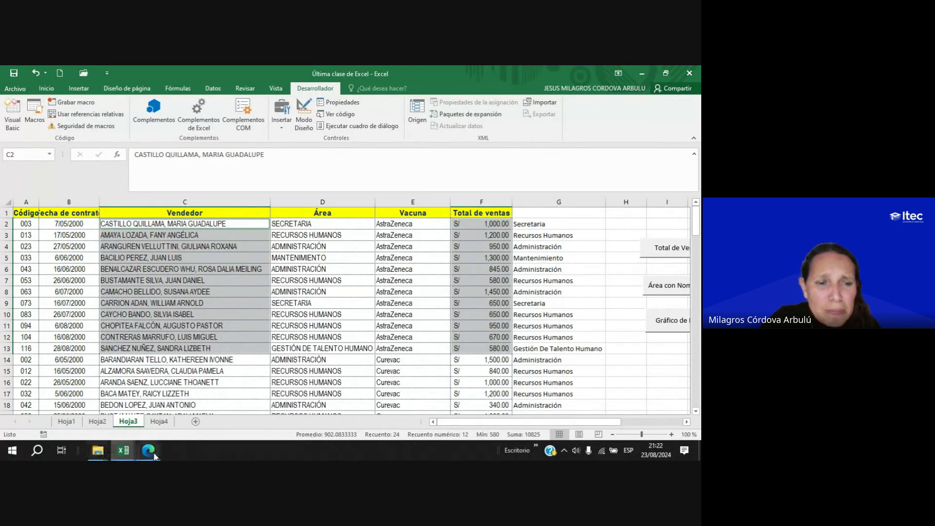
Switch to the Google Meet call and read the latest message in the call chat.
{"action": "mouse_move", "coordinate": [153, 452]}
{"action": "left_click", "coordinate": [187, 392]}
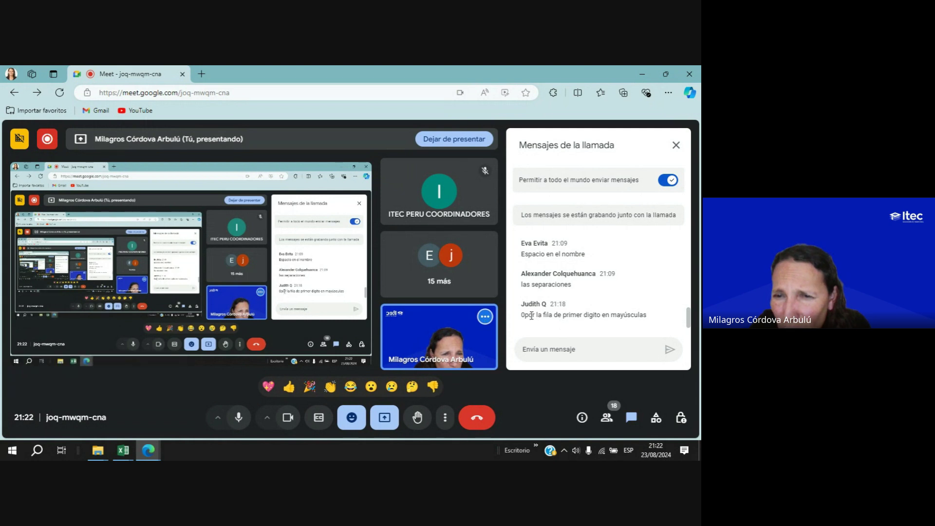
{"action": "left_click_drag", "start_coordinate": [538, 314], "coordinate": [653, 317]}
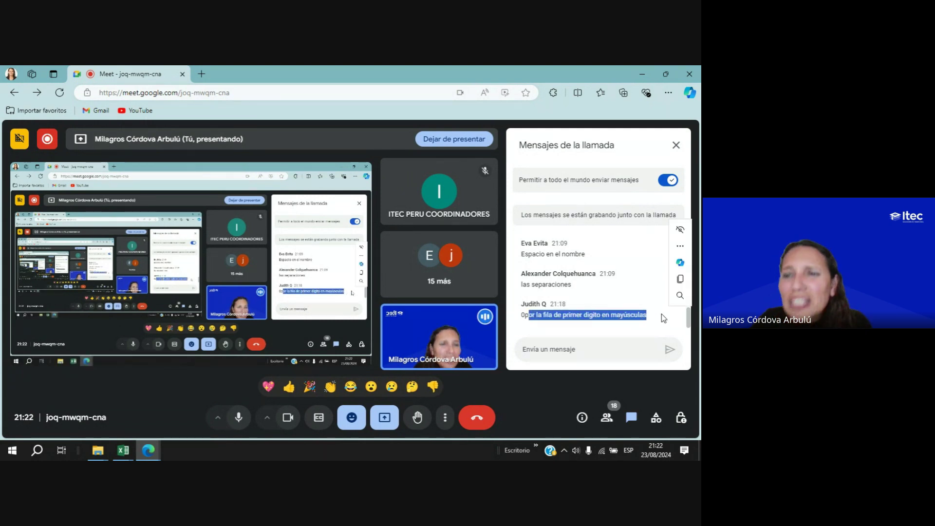
{"action": "left_click", "coordinate": [528, 316]}
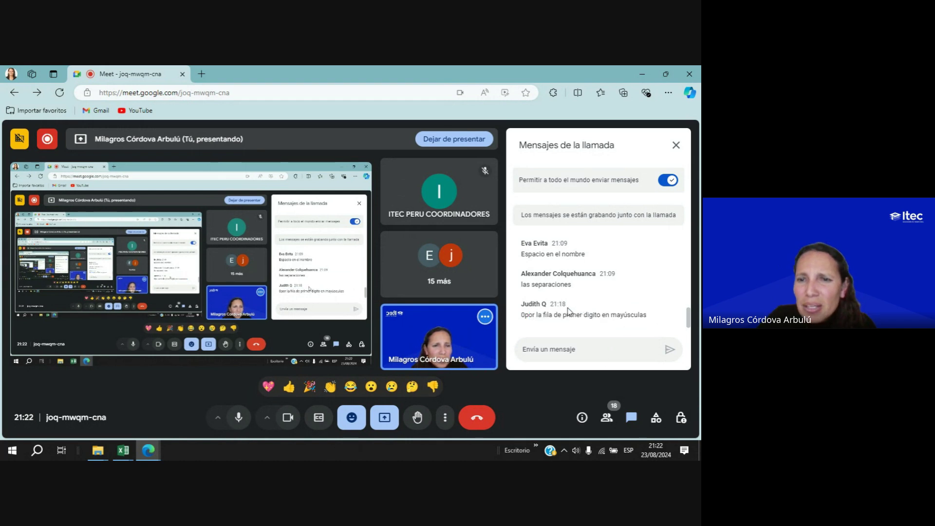
{"action": "left_click_drag", "start_coordinate": [528, 317], "coordinate": [659, 322]}
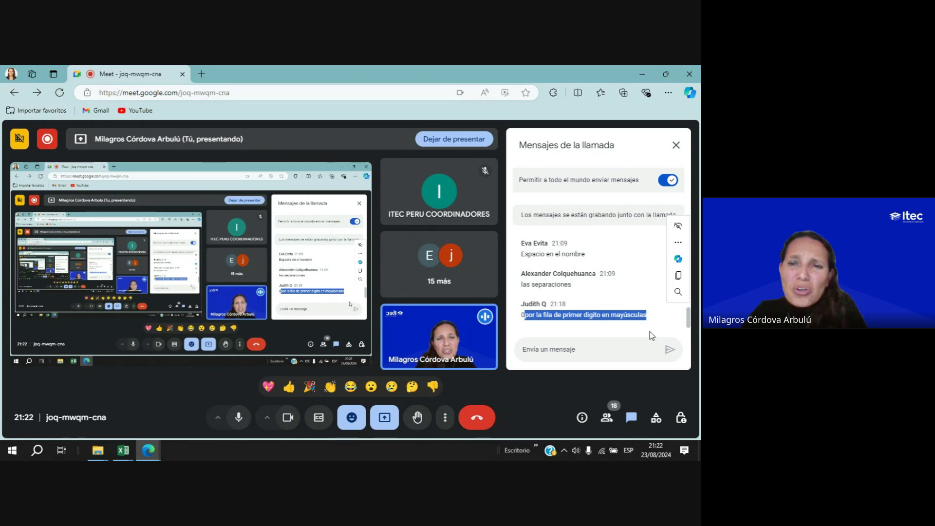
Switch back to Excel and delete the "Gráfico de Barras" button from Hoja3.
{"action": "left_click", "coordinate": [123, 450]}
{"action": "left_click", "coordinate": [498, 399]}
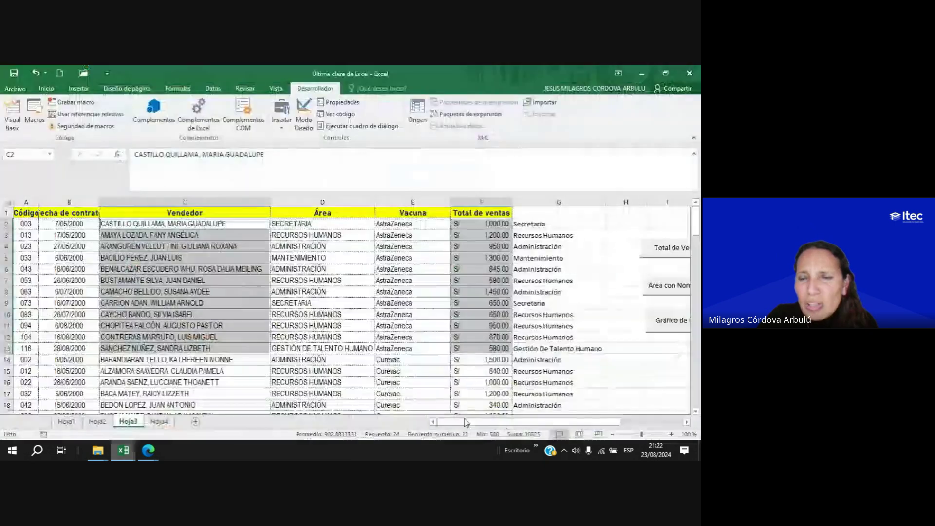
{"action": "left_click", "coordinate": [655, 354]}
{"action": "right_click", "coordinate": [657, 320]}
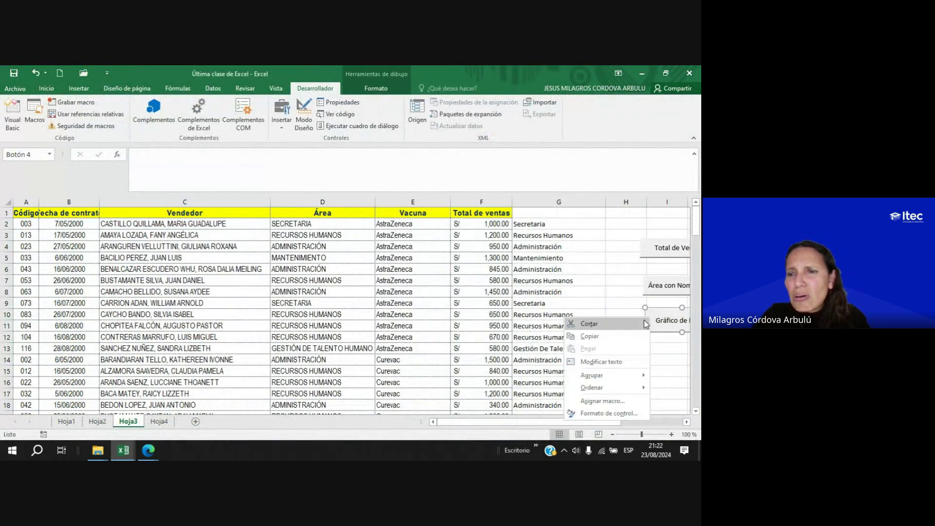
{"action": "left_click", "coordinate": [596, 404]}
{"action": "key", "text": "Delete"}
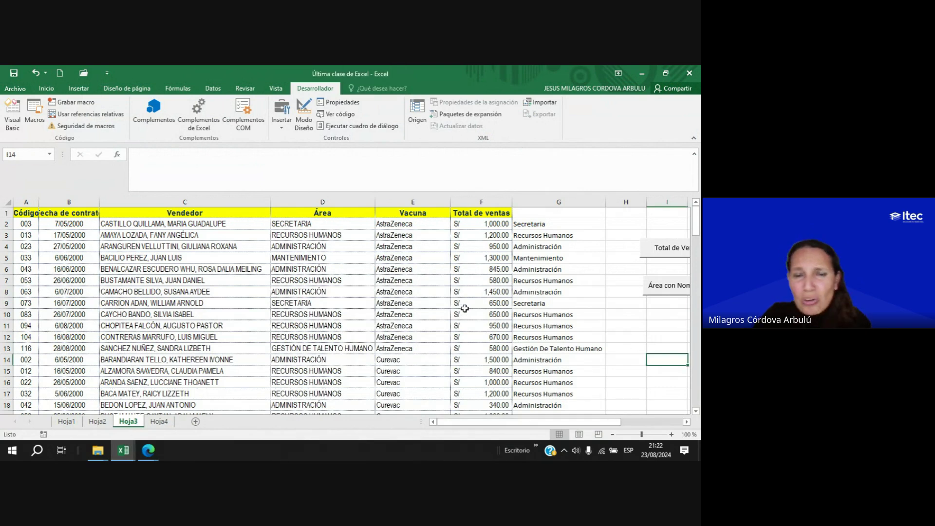
Delete the Gráfico macro from the list of macros in the open workbooks.
{"action": "left_click", "coordinate": [687, 422]}
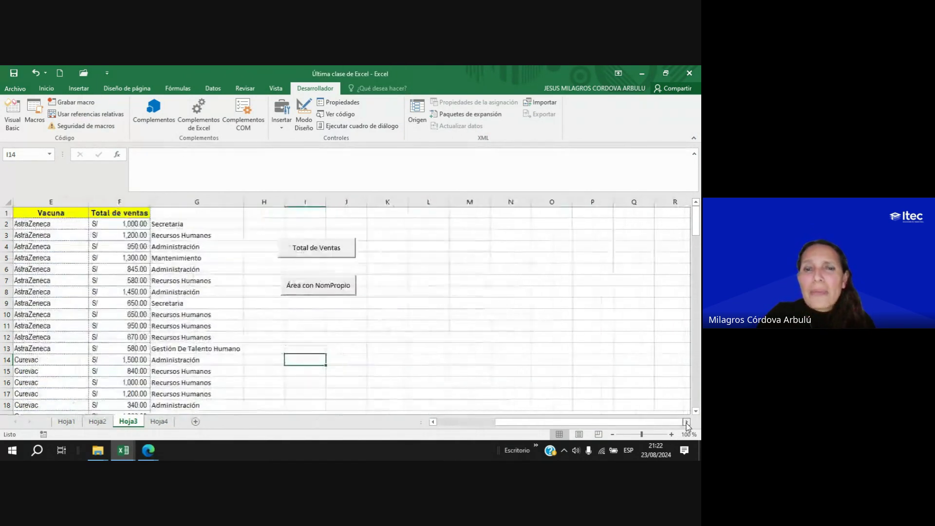
{"action": "left_click", "coordinate": [431, 336]}
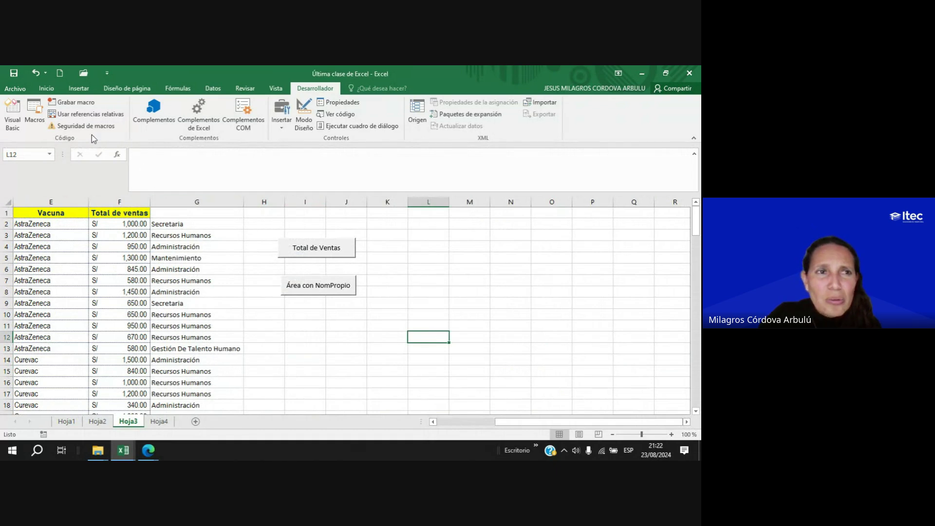
{"action": "left_click", "coordinate": [35, 117]}
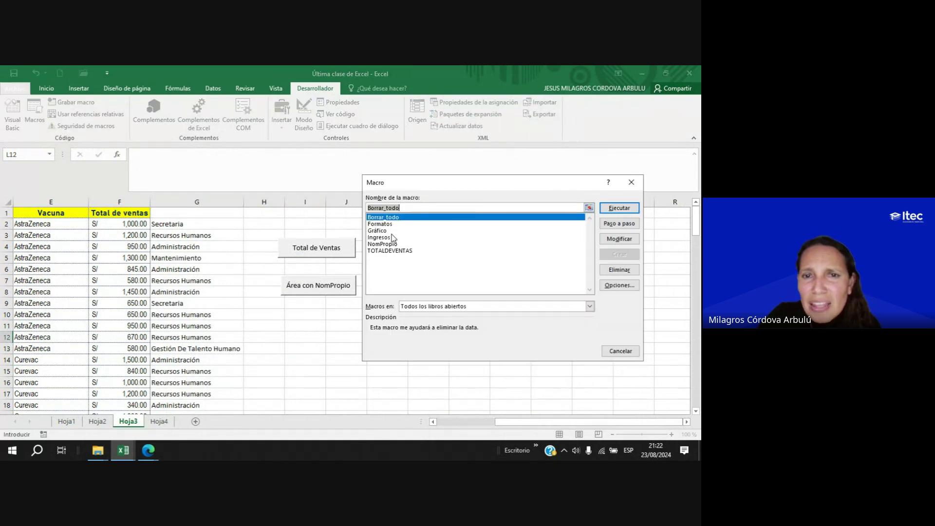
{"action": "left_click", "coordinate": [420, 230]}
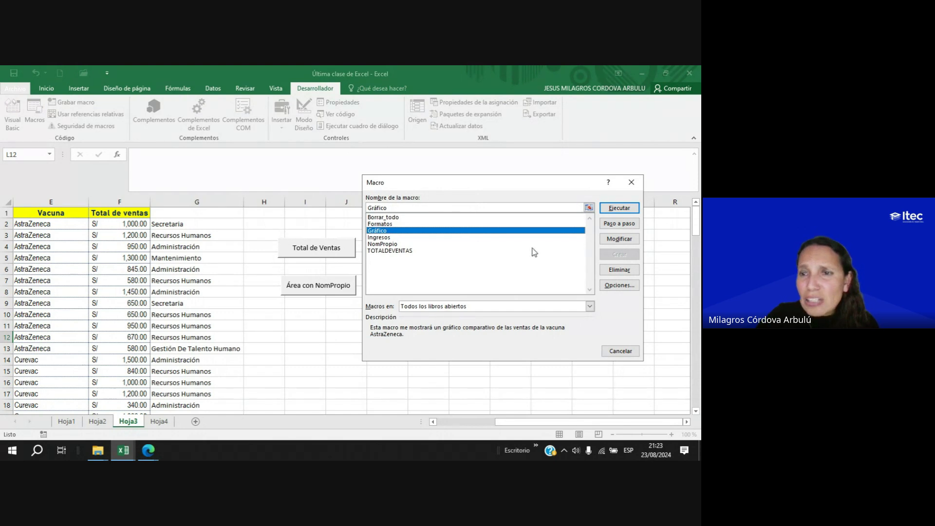
{"action": "left_click", "coordinate": [614, 270]}
{"action": "left_click", "coordinate": [345, 287]}
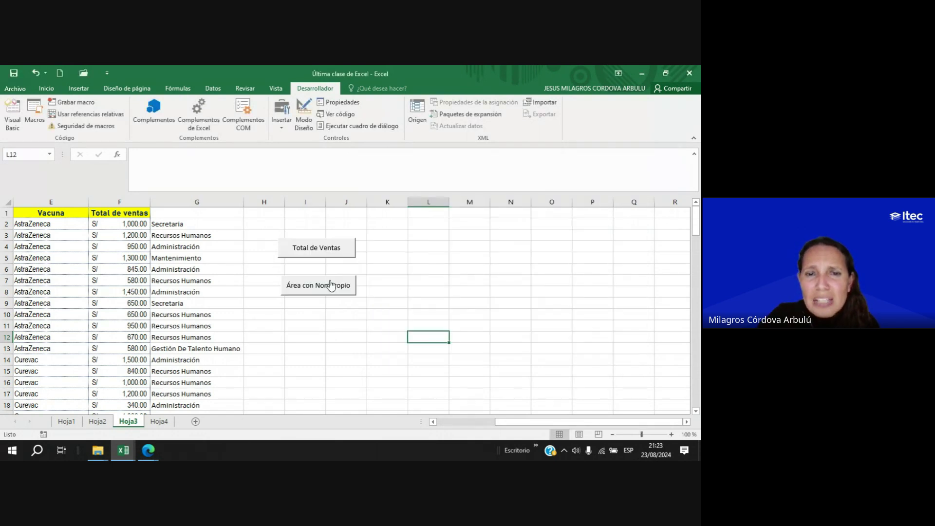
Start recording a new macro named Gráfico, stored in Este libro.
{"action": "left_click_drag", "start_coordinate": [535, 421], "coordinate": [477, 424]}
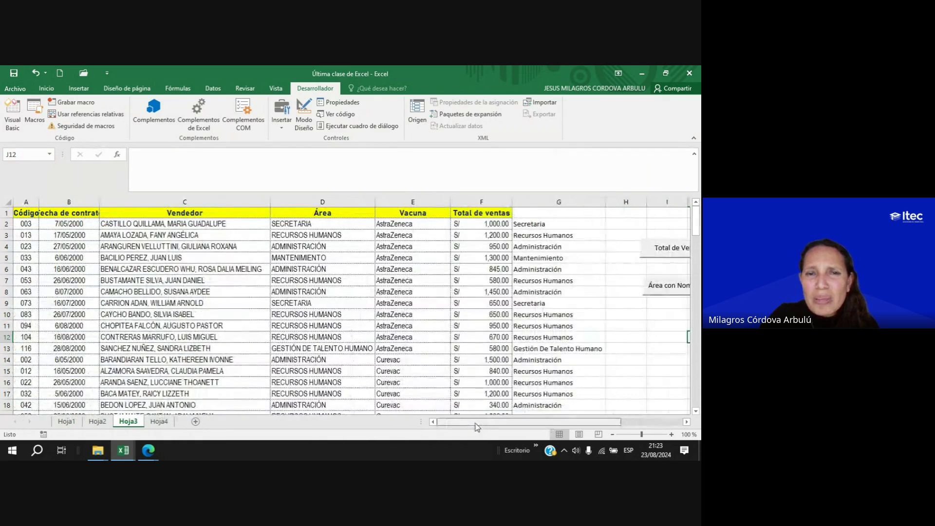
{"action": "left_click", "coordinate": [345, 288]}
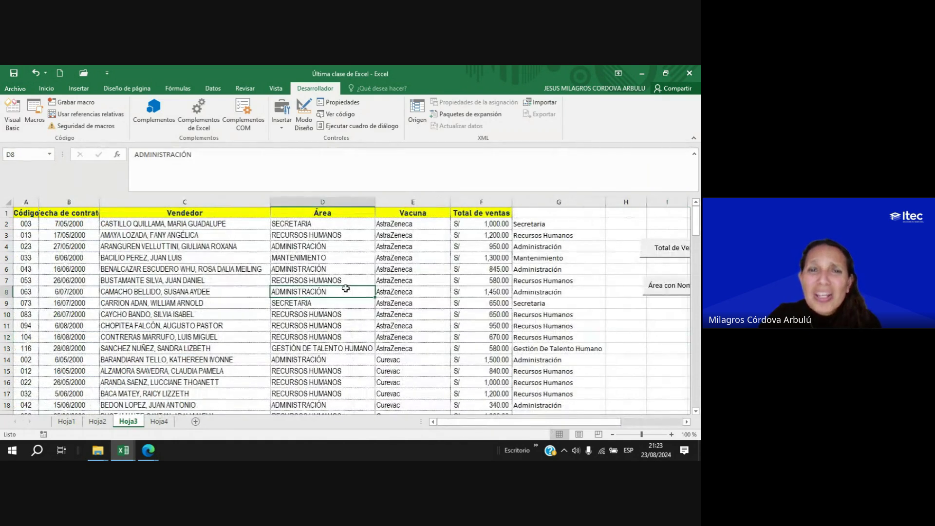
{"action": "left_click", "coordinate": [89, 103]}
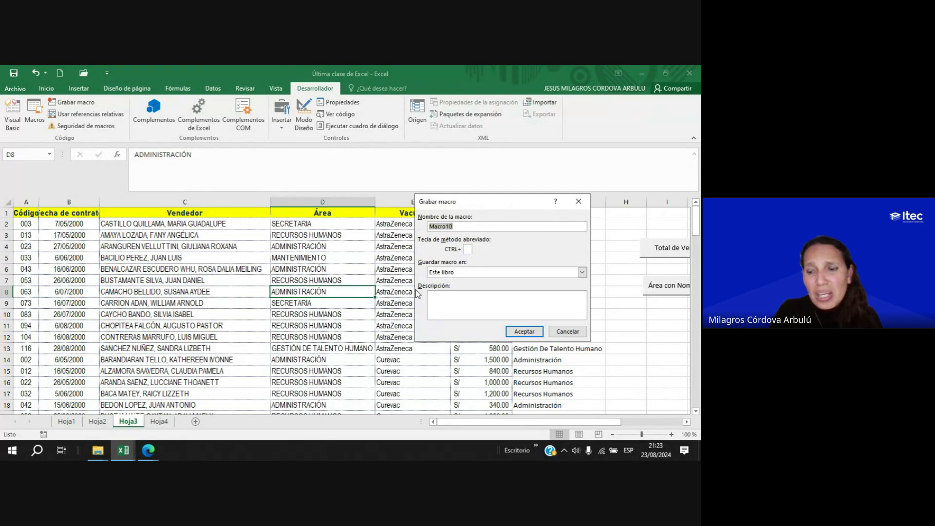
{"action": "key", "text": "BackSpace"}
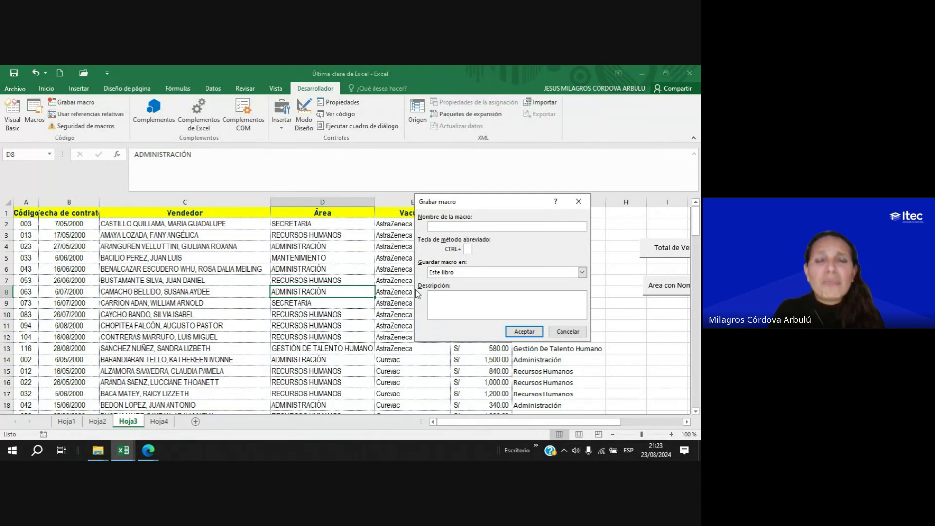
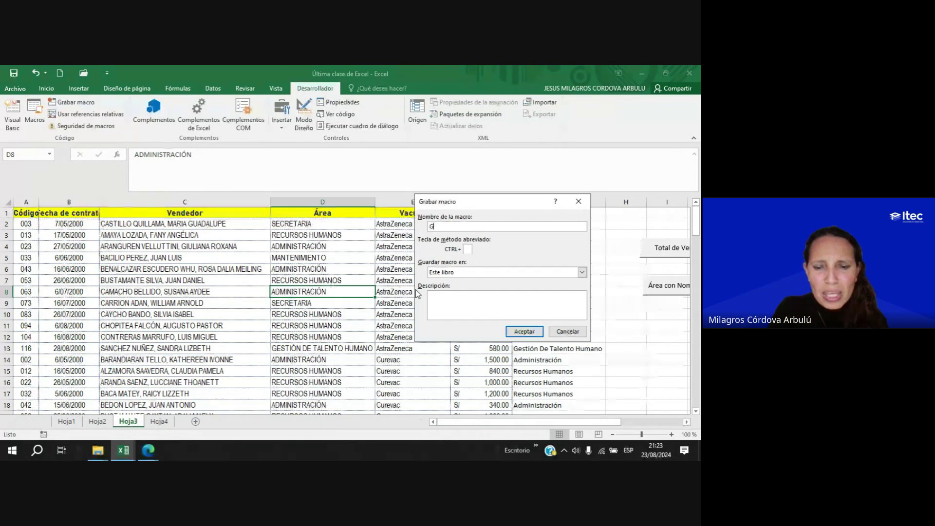
{"action": "type", "text": "Gráfico"}
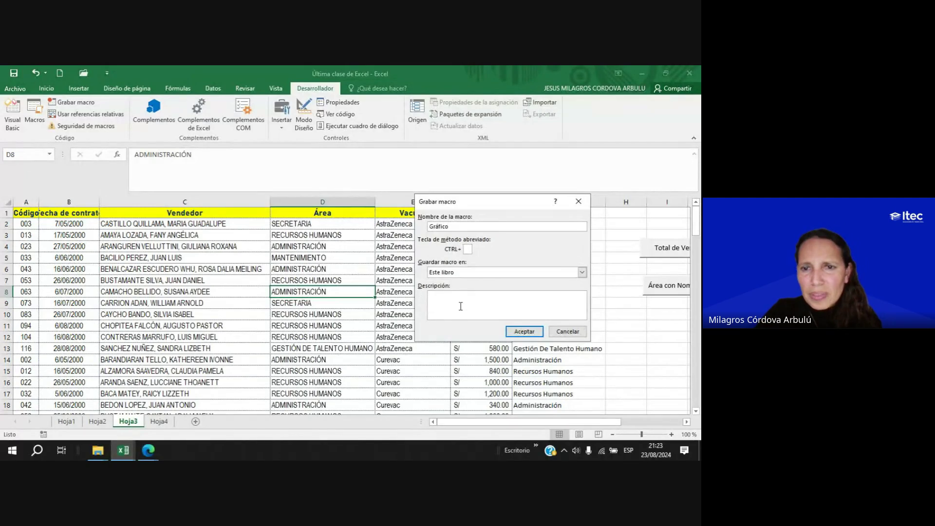
{"action": "left_click", "coordinate": [522, 333]}
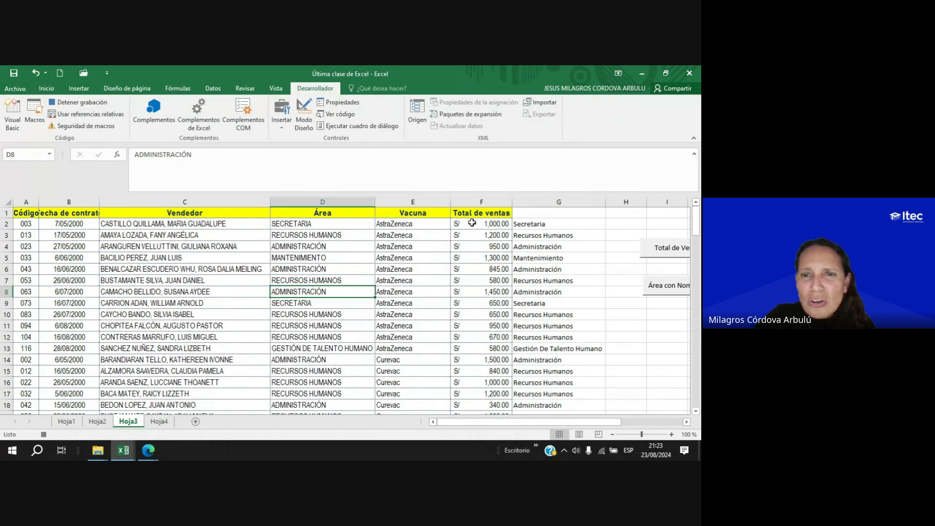
Insert a 2-D clustered bar chart from the AstraZeneca rows of Vendedor (C2:C13) and Total de ventas (F2:F13).
{"action": "left_click_drag", "start_coordinate": [472, 223], "coordinate": [478, 349]}
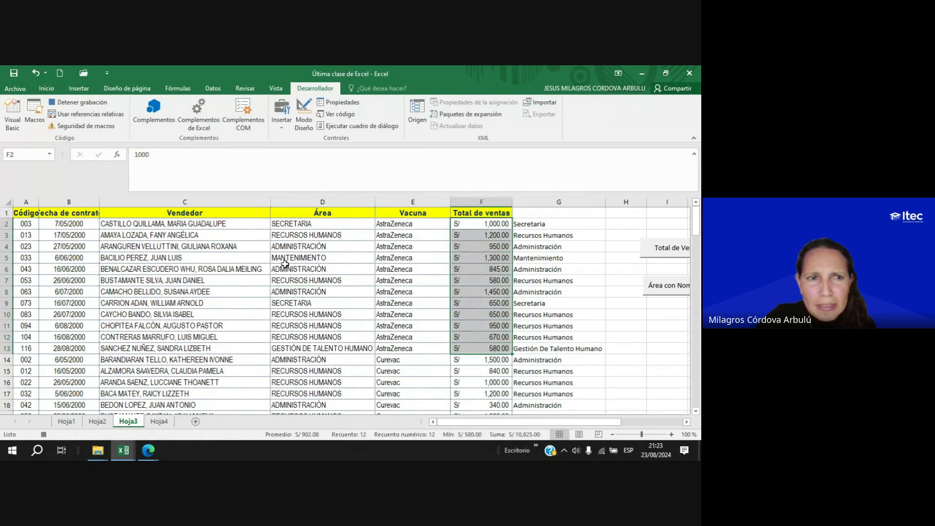
{"action": "left_click_drag", "start_coordinate": [253, 223], "coordinate": [256, 350]}
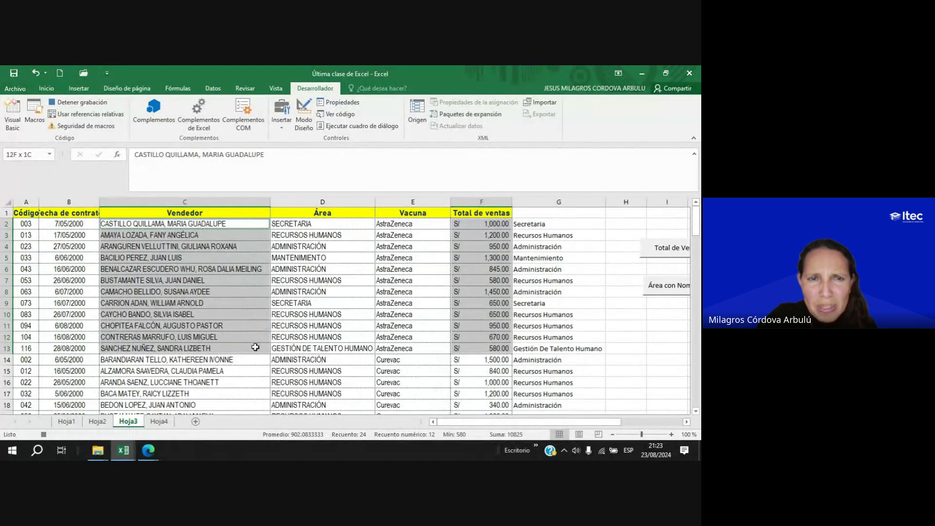
{"action": "left_click", "coordinate": [79, 88]}
{"action": "left_click", "coordinate": [324, 103]}
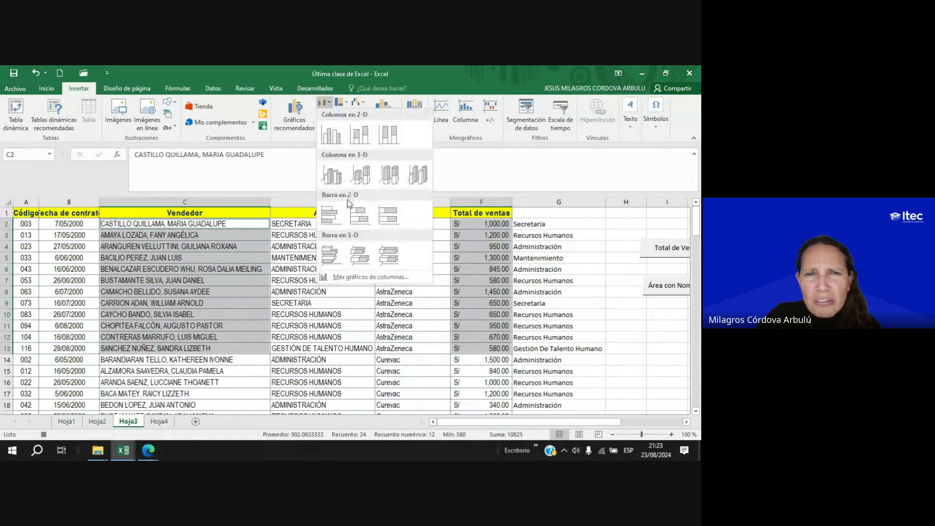
{"action": "left_click", "coordinate": [332, 220]}
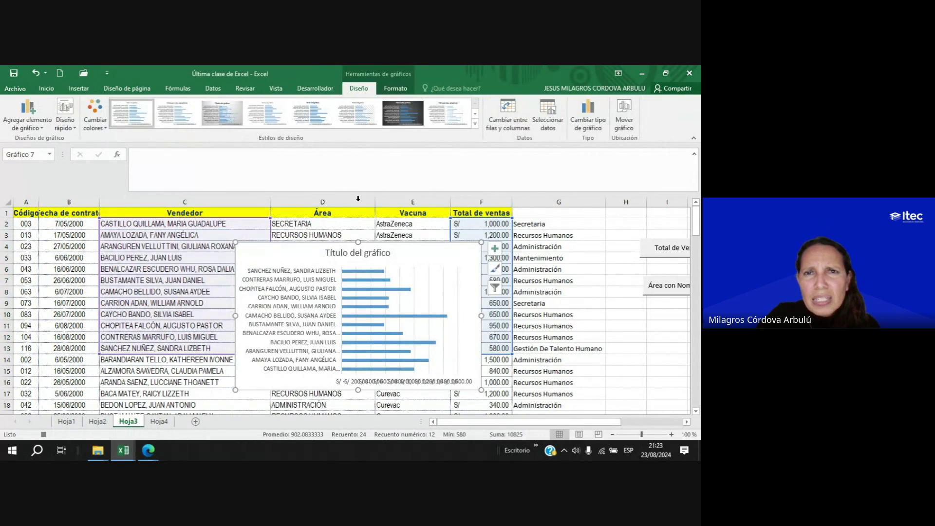
Title the chart "Gráfico Comparativo de Ventas - Vacuna AstraZeneca" and widen it to about 17.33 cm.
{"action": "left_click", "coordinate": [327, 254]}
{"action": "left_click_drag", "start_coordinate": [326, 254], "coordinate": [393, 254]}
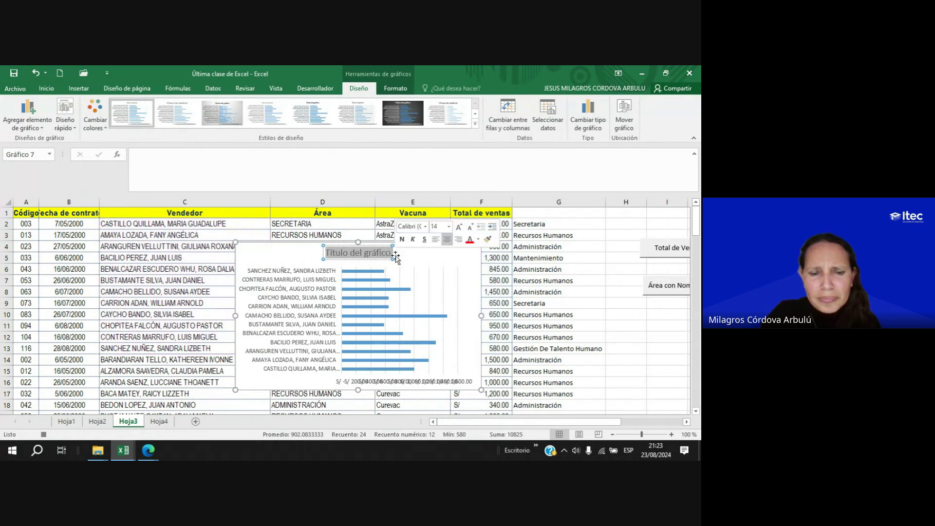
{"action": "type", "text": "Gráfico Co"}
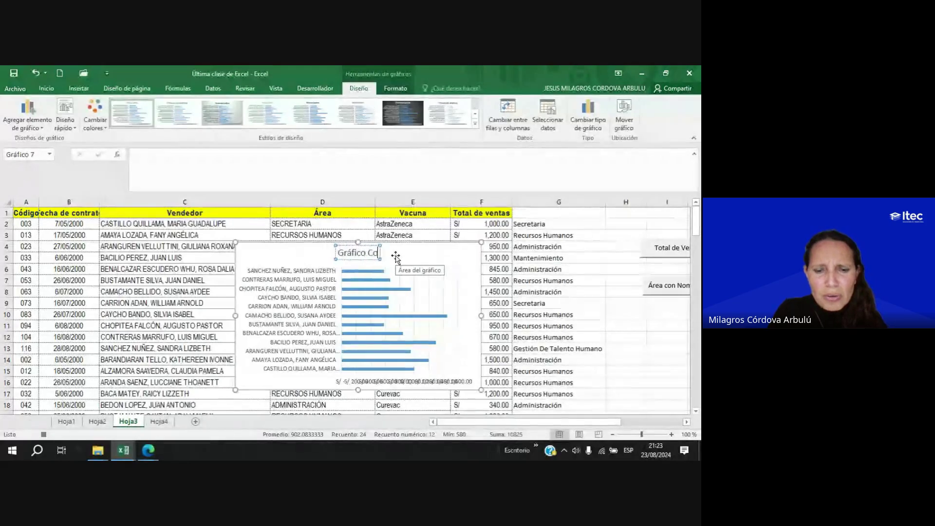
{"action": "type", "text": "mparativo de Ventas"}
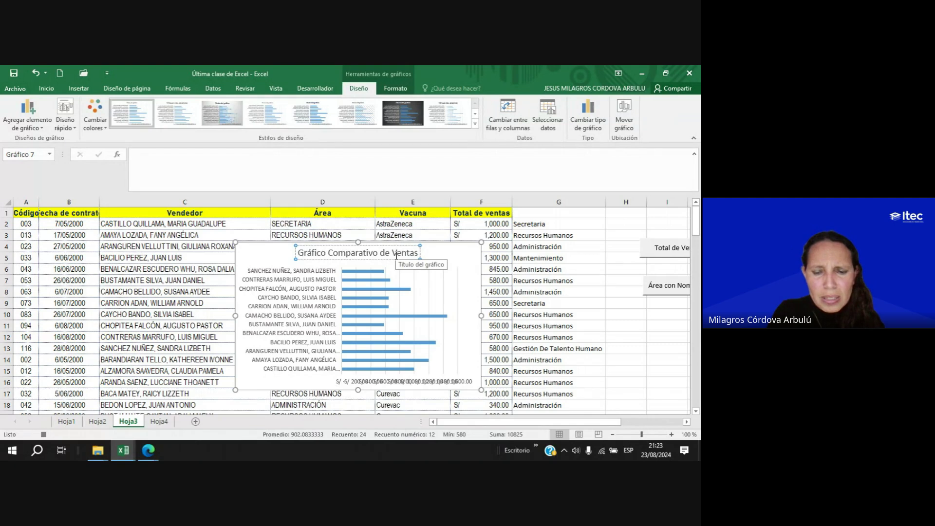
{"action": "type", "text": " - Vacuna"}
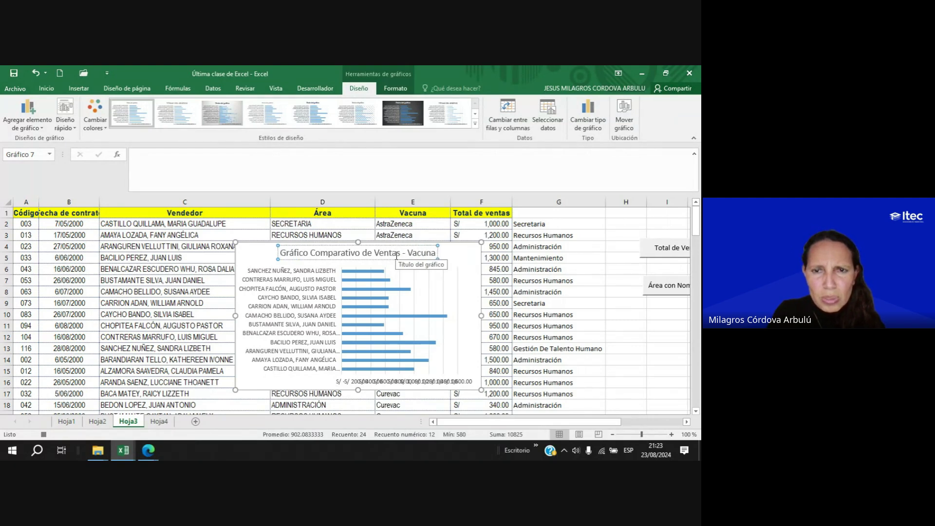
{"action": "type", "text": " Astra"}
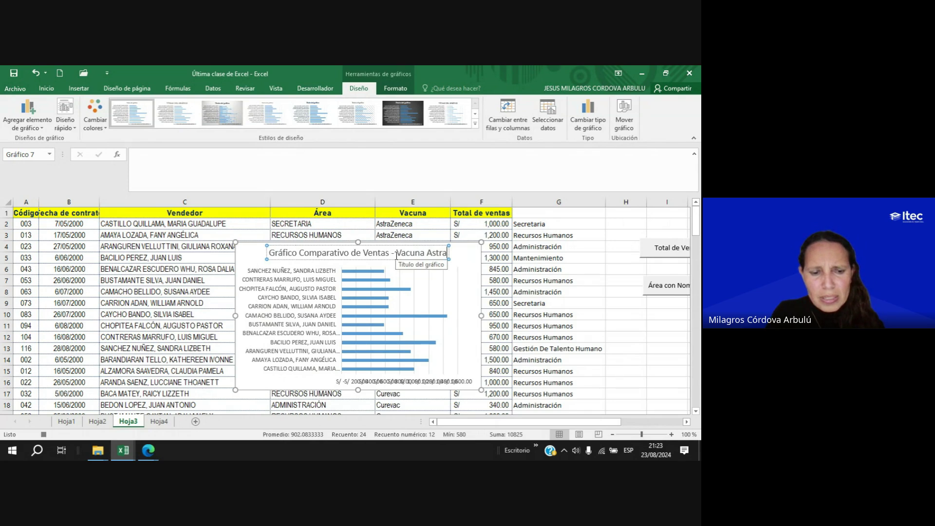
{"action": "type", "text": "Zeneca"}
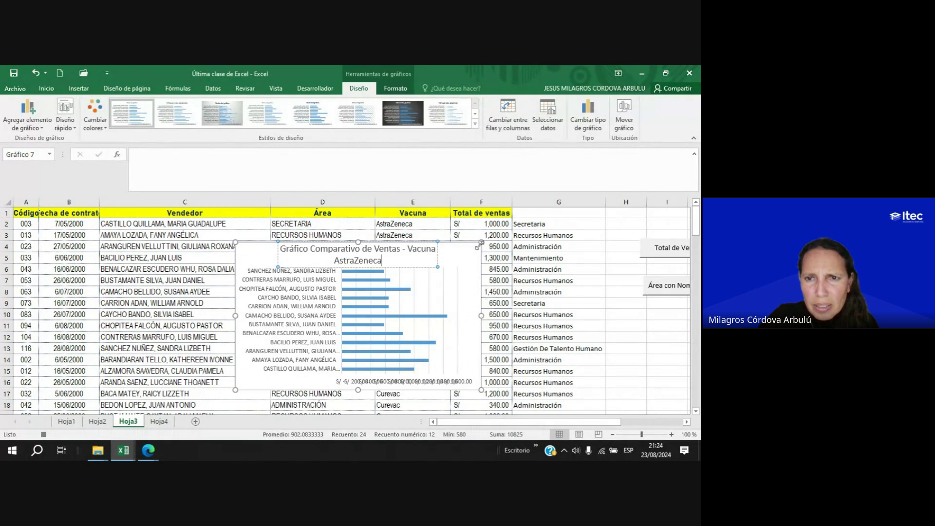
{"action": "left_click_drag", "start_coordinate": [481, 242], "coordinate": [571, 242]}
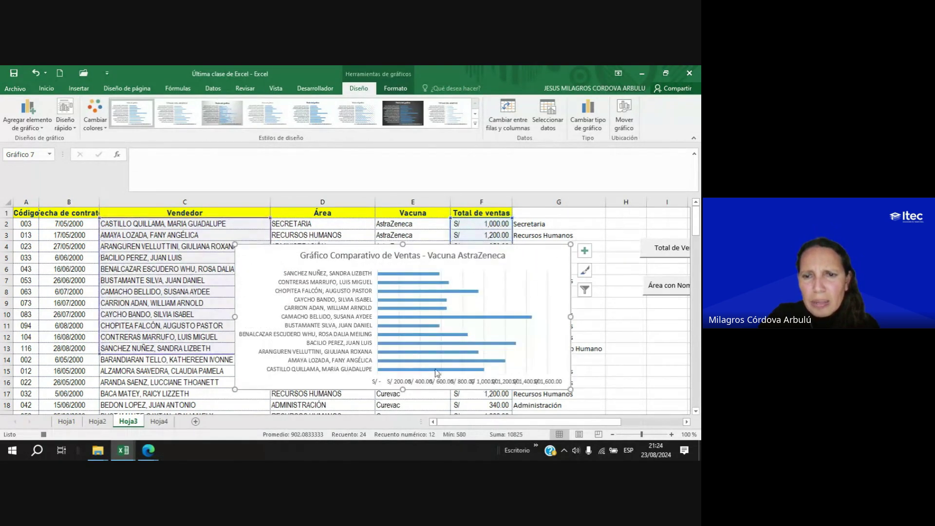
Format the labels of the horizontal value axis and the vertical vendor axis in Arial Narrow, size 8.
{"action": "left_click", "coordinate": [403, 383]}
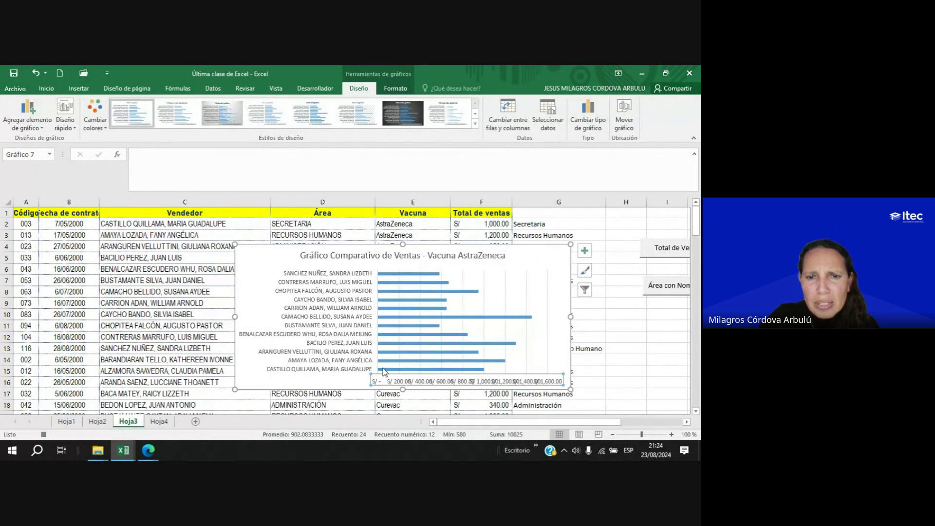
{"action": "left_click", "coordinate": [46, 88]}
{"action": "left_click", "coordinate": [101, 106]}
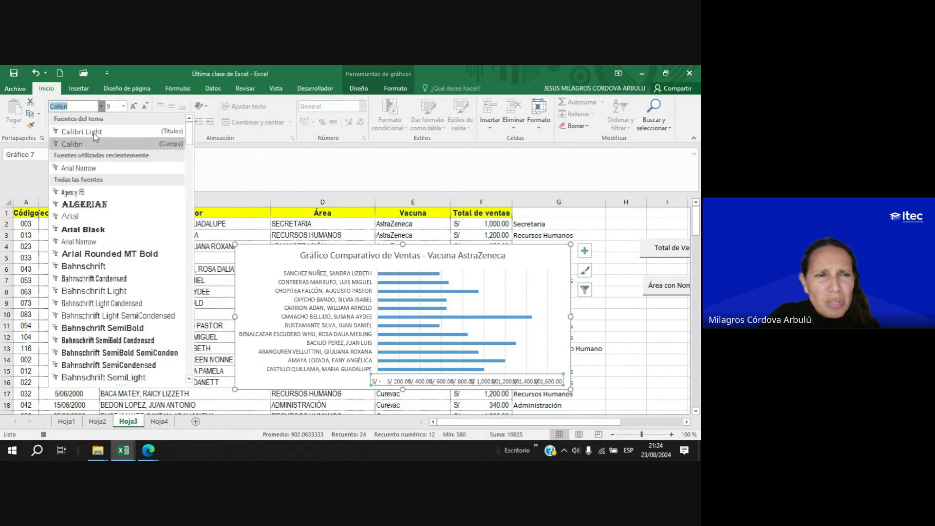
{"action": "left_click", "coordinate": [83, 243]}
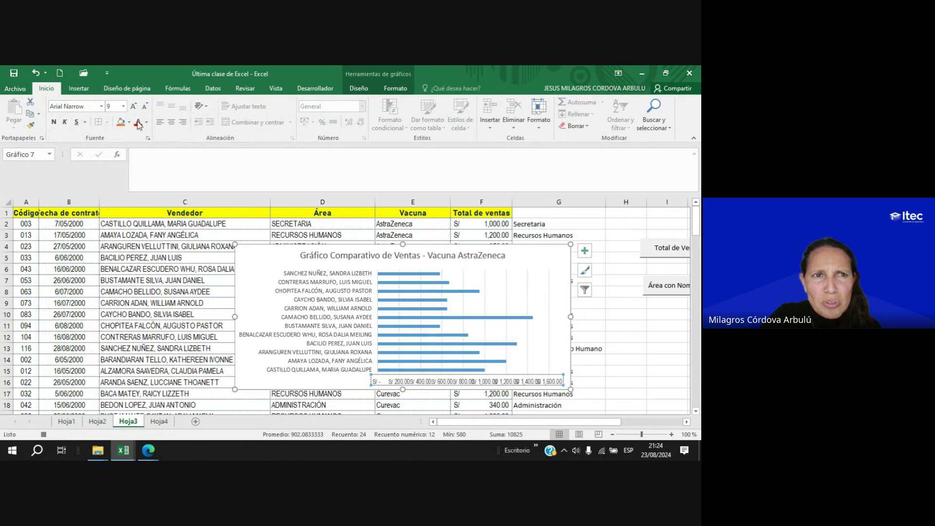
{"action": "left_click", "coordinate": [145, 106]}
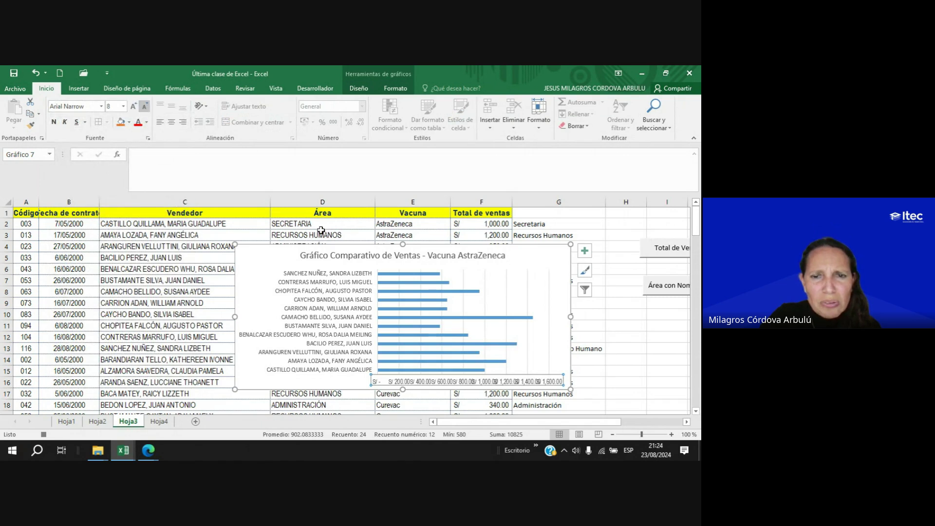
{"action": "left_click", "coordinate": [317, 294]}
{"action": "left_click", "coordinate": [101, 107]}
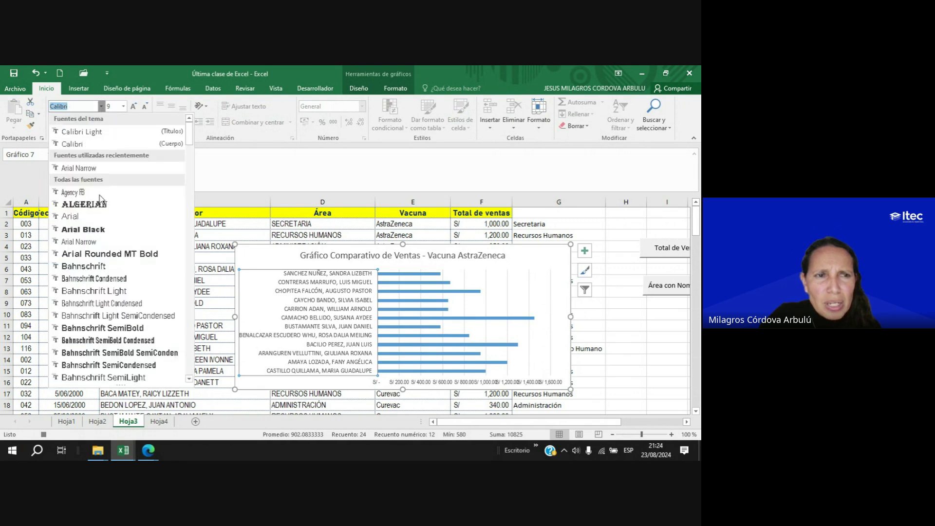
{"action": "left_click", "coordinate": [80, 168]}
{"action": "left_click", "coordinate": [145, 105]}
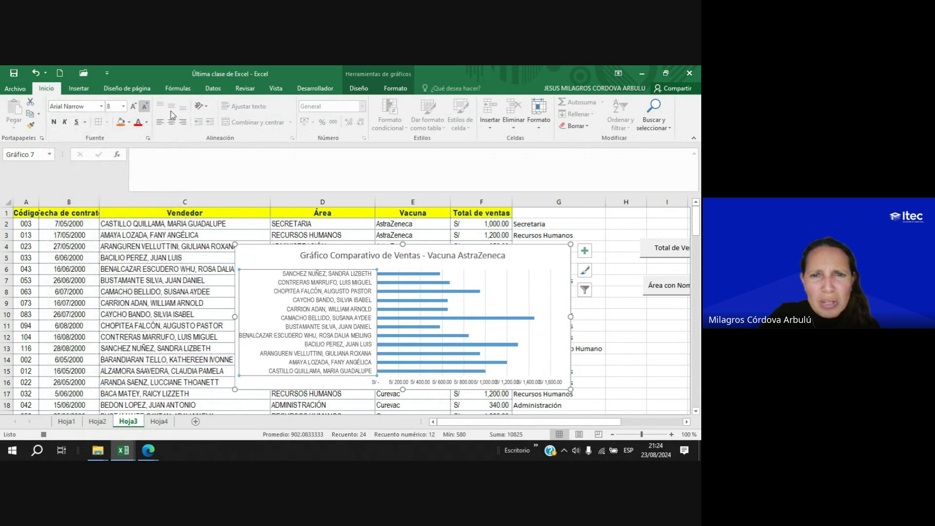
Try the solid gold Énfasis 4 fill on the chart area, and replace it with the pale gold gradient theme style.
{"action": "left_click", "coordinate": [517, 248]}
{"action": "left_click", "coordinate": [359, 89]}
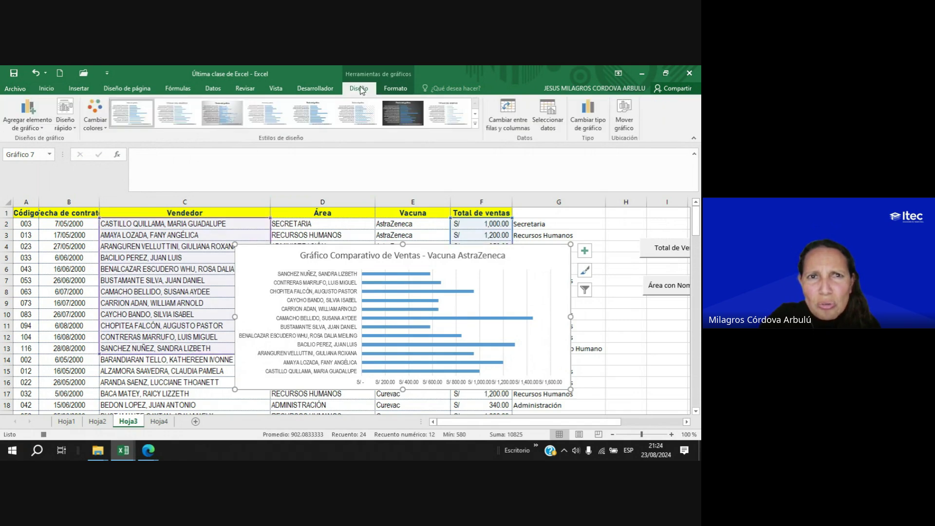
{"action": "left_click", "coordinate": [395, 88]}
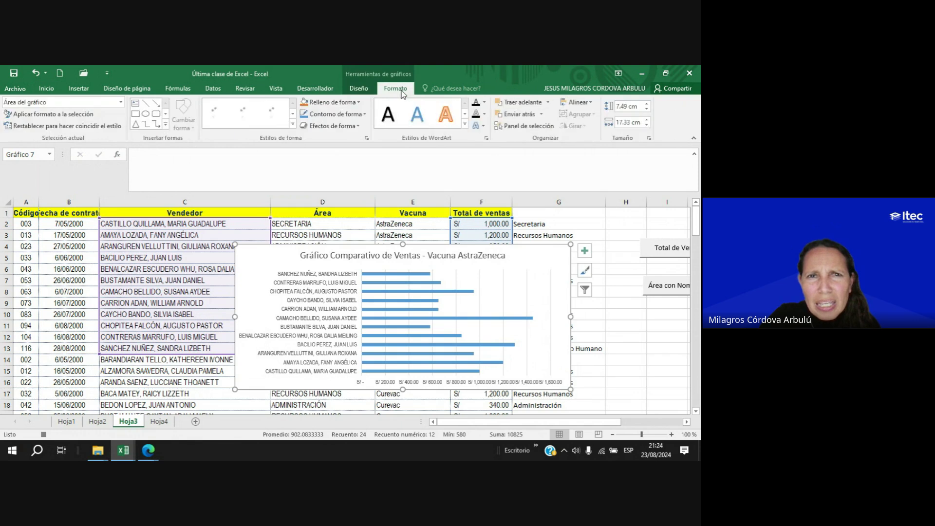
{"action": "left_click", "coordinate": [293, 128]}
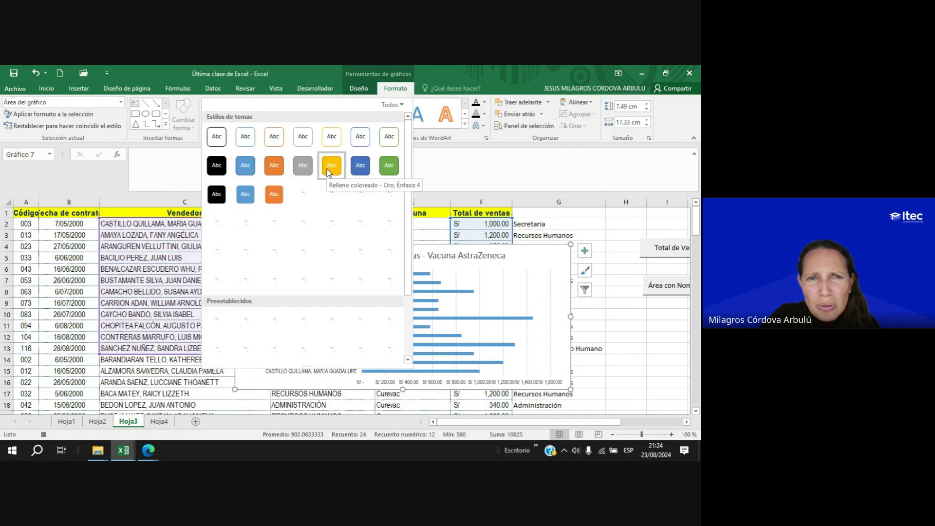
{"action": "left_click", "coordinate": [329, 168]}
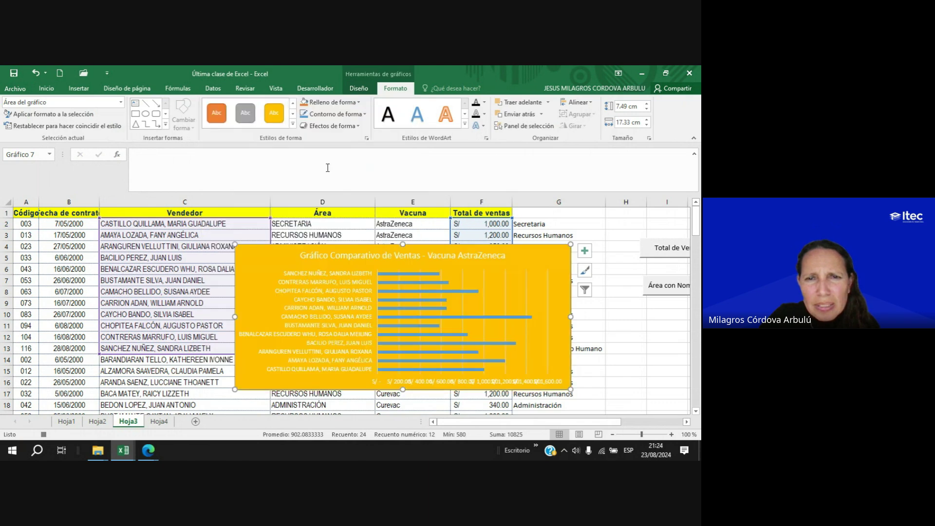
{"action": "left_click", "coordinate": [293, 126]}
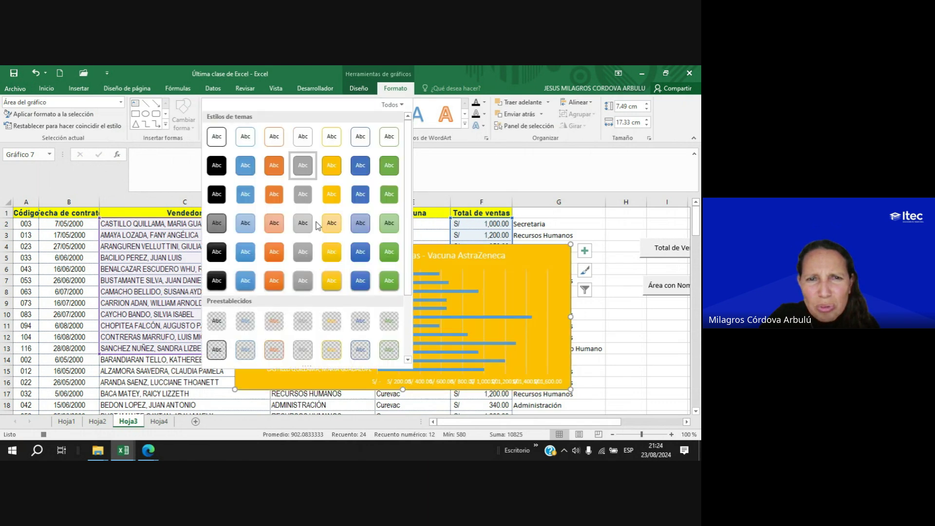
{"action": "left_click", "coordinate": [333, 226]}
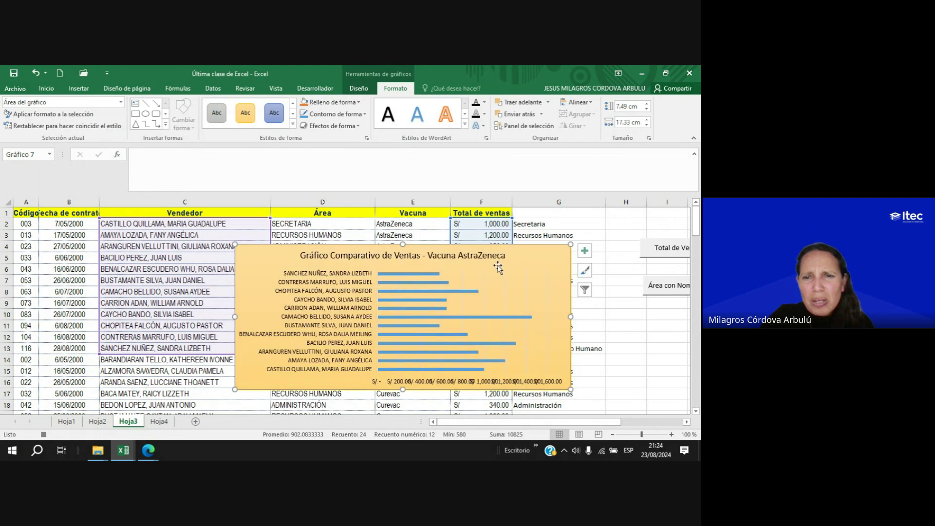
Format the horizontal value axis labels in Arial Narrow, size 7.
{"action": "left_click", "coordinate": [402, 382]}
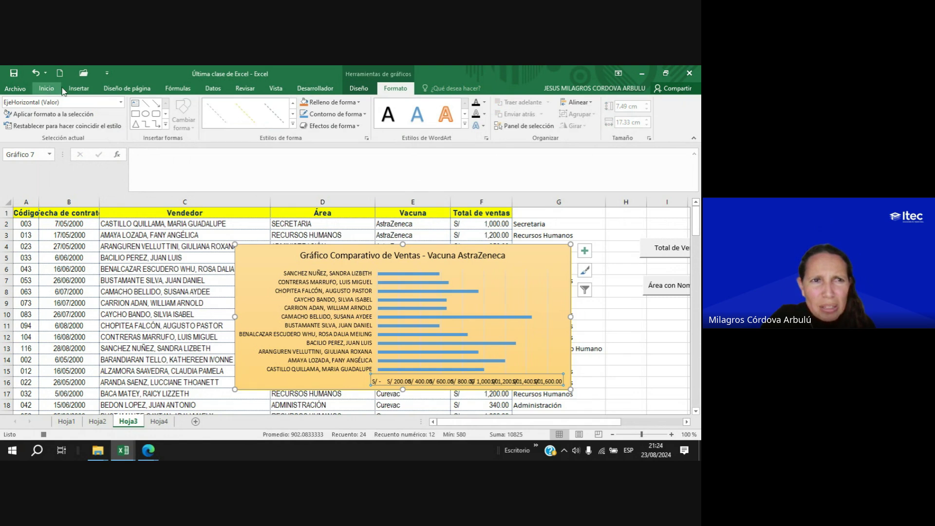
{"action": "left_click", "coordinate": [47, 88]}
{"action": "left_click", "coordinate": [145, 106]}
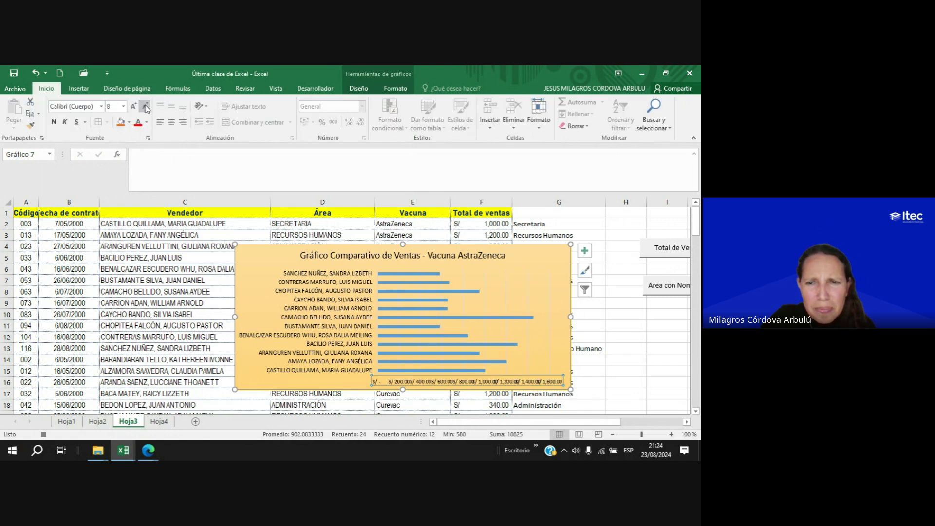
{"action": "left_click", "coordinate": [101, 106]}
{"action": "left_click", "coordinate": [93, 168]}
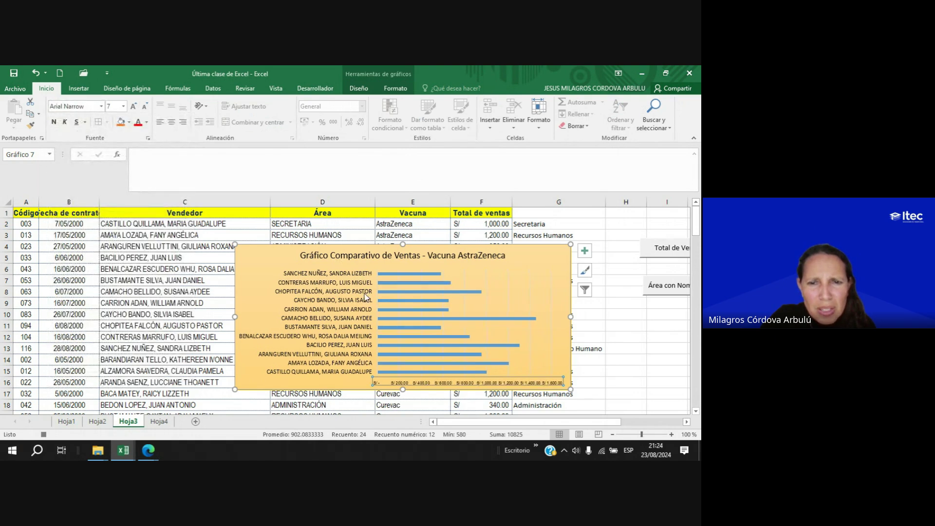
Change the font of the vendor labels on the vertical axis to Arial Narrow.
{"action": "left_click", "coordinate": [325, 284]}
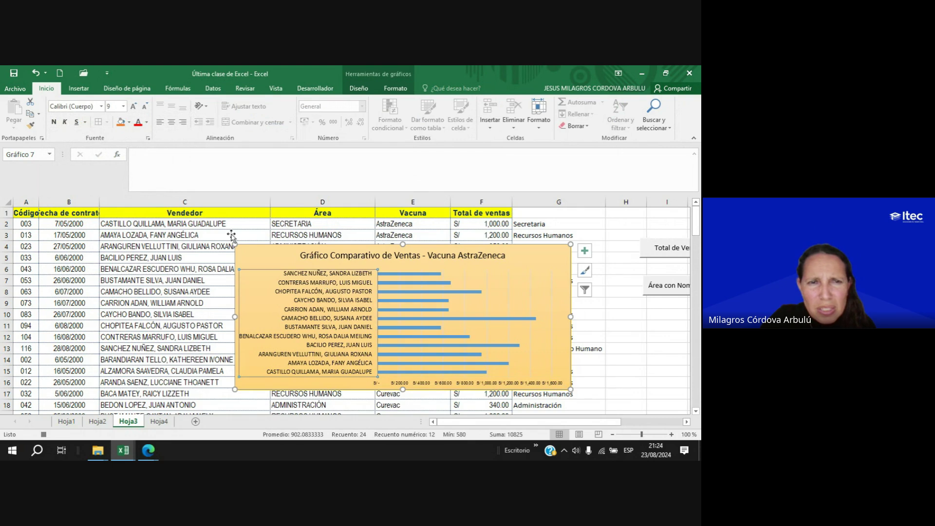
{"action": "left_click", "coordinate": [101, 106]}
{"action": "left_click", "coordinate": [97, 168]}
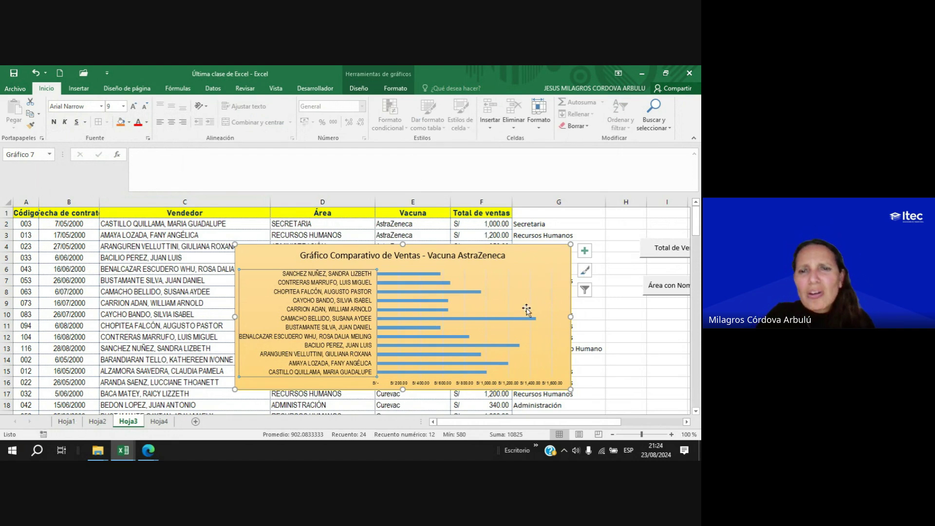
Delete the AstraZeneca sales comparison chart from Hoja3.
{"action": "left_click", "coordinate": [554, 234]}
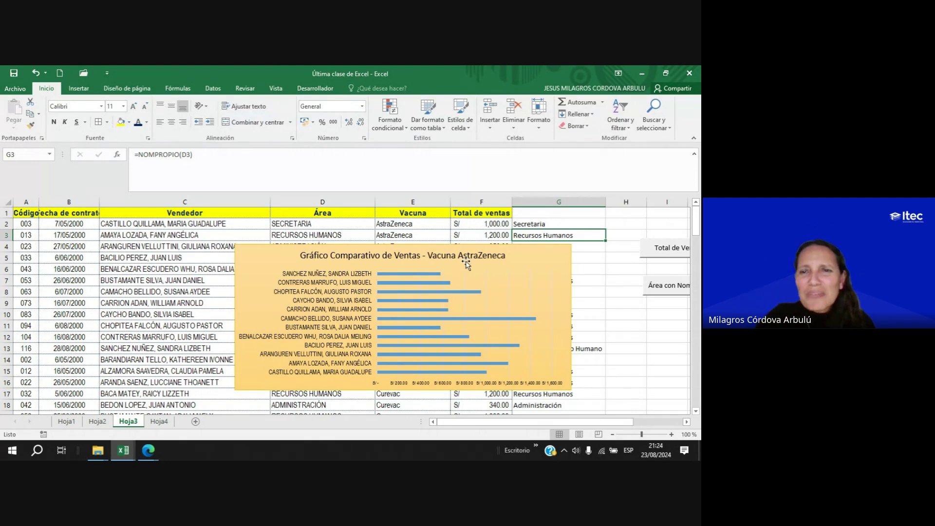
{"action": "left_click", "coordinate": [530, 255]}
{"action": "key", "text": "Delete"}
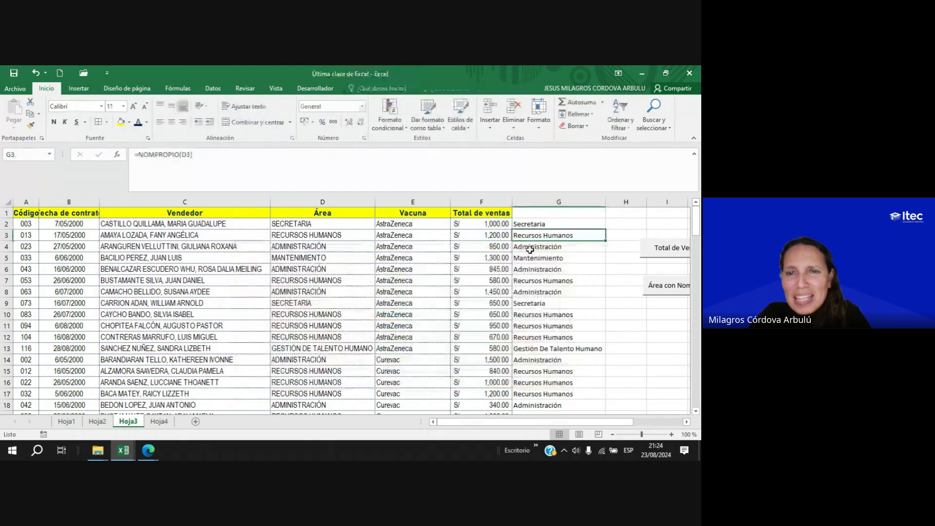
Draw a form-control button below the Área con NomPropio button and assign the Gráfico macro to it.
{"action": "left_click", "coordinate": [635, 359]}
{"action": "left_click", "coordinate": [686, 421]}
{"action": "left_click", "coordinate": [686, 422]}
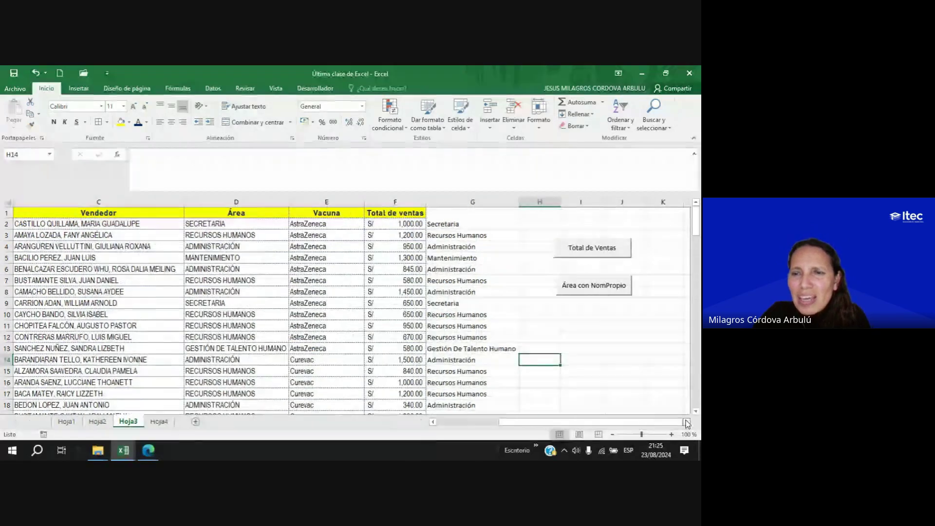
{"action": "left_click", "coordinate": [687, 421]}
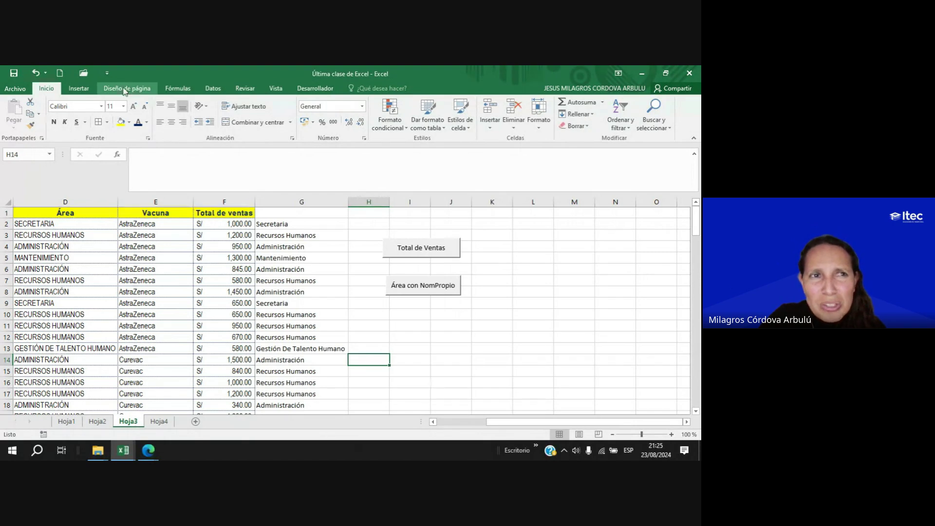
{"action": "left_click", "coordinate": [79, 88]}
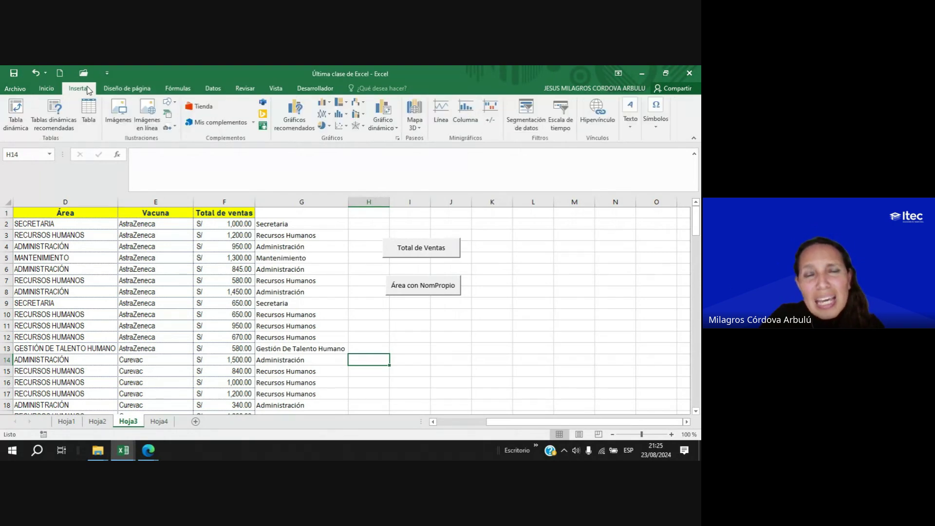
{"action": "left_click", "coordinate": [303, 88]}
{"action": "left_click", "coordinate": [281, 122]}
{"action": "left_click", "coordinate": [279, 149]}
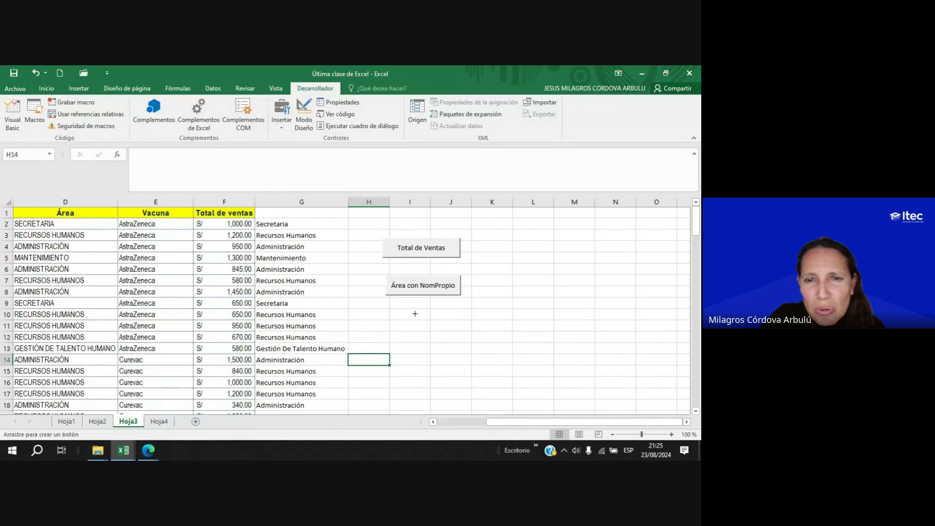
{"action": "left_click_drag", "start_coordinate": [384, 309], "coordinate": [461, 332]}
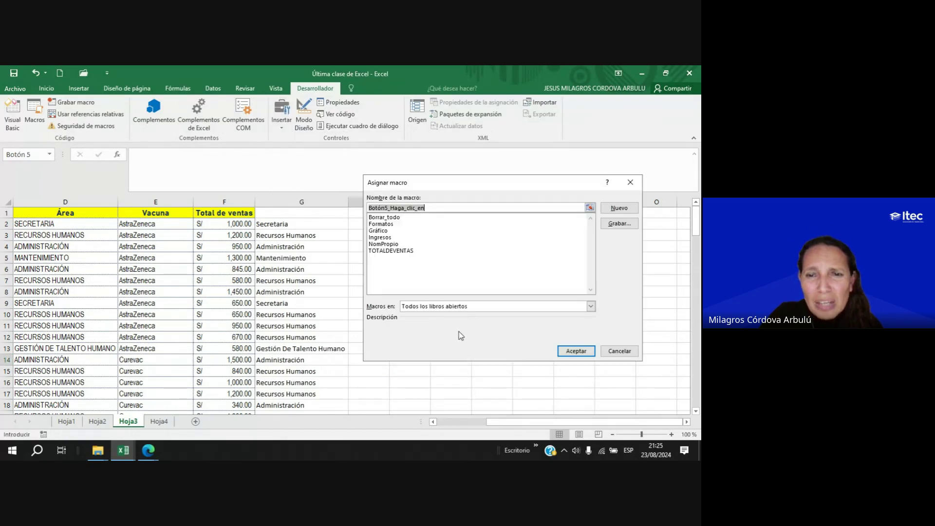
{"action": "double_click", "coordinate": [388, 231]}
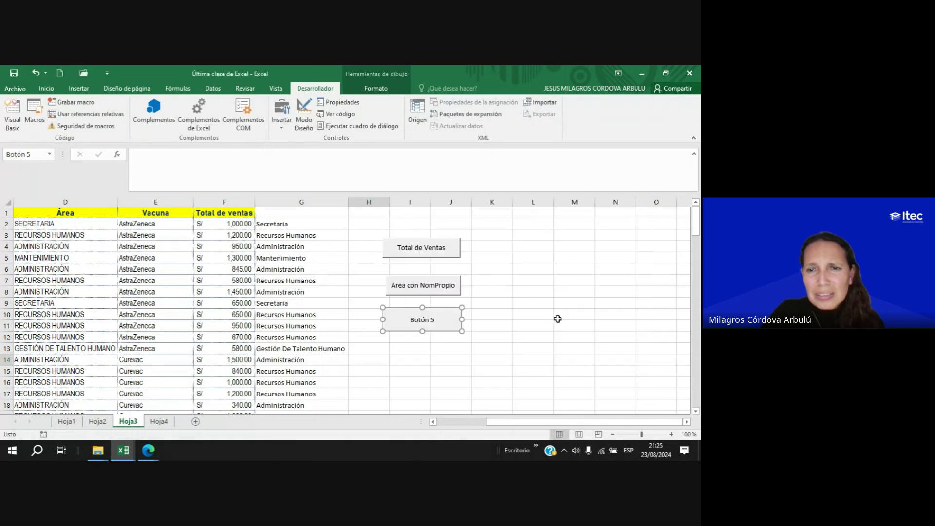
Change the new macro button's caption to Gráfico and deselect it.
{"action": "left_click", "coordinate": [421, 320]}
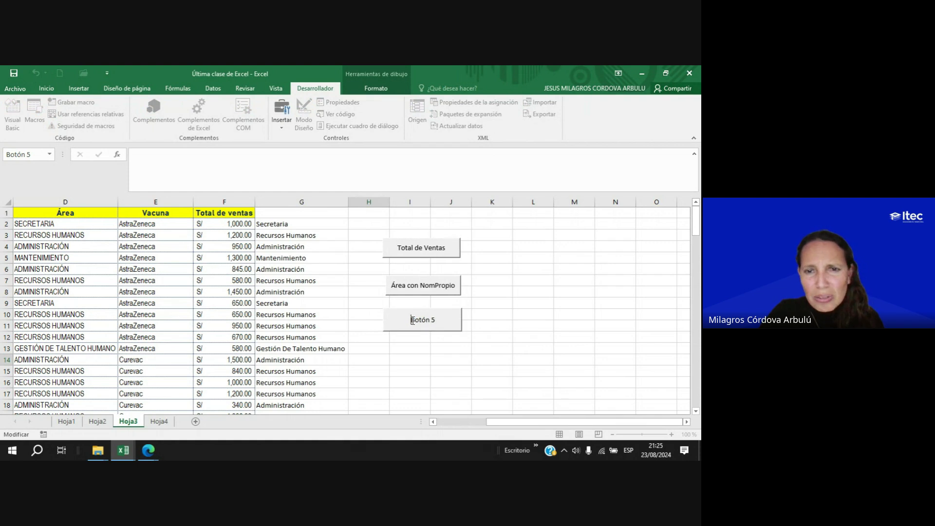
{"action": "key", "text": "Delete"}
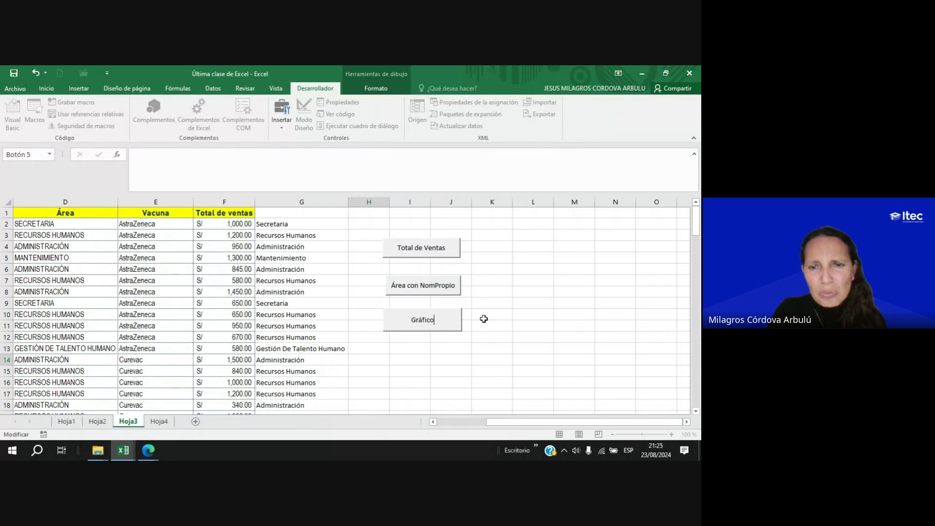
{"action": "left_click", "coordinate": [656, 303]}
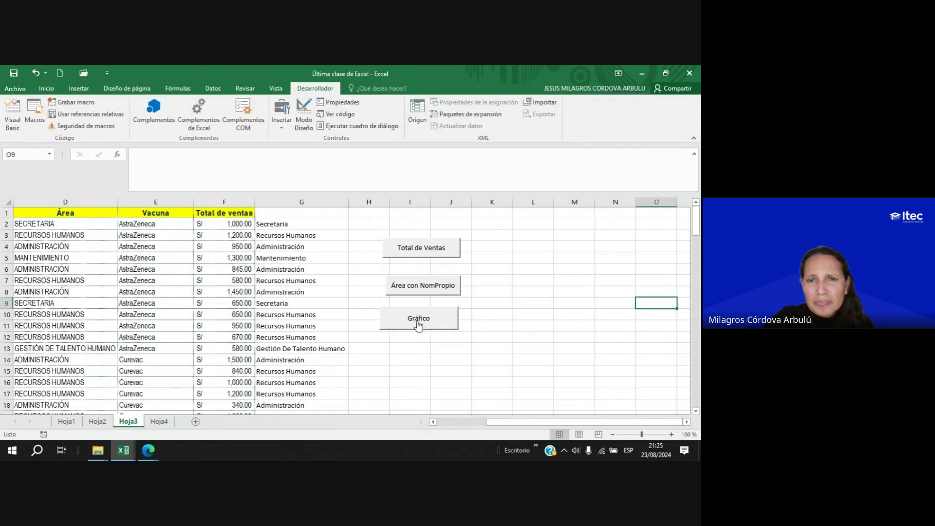
Run the macro from the Gráfico button, open the debugger on its runtime error and inspect the code around the highlighted line.
{"action": "left_click", "coordinate": [418, 322]}
{"action": "left_click", "coordinate": [372, 249]}
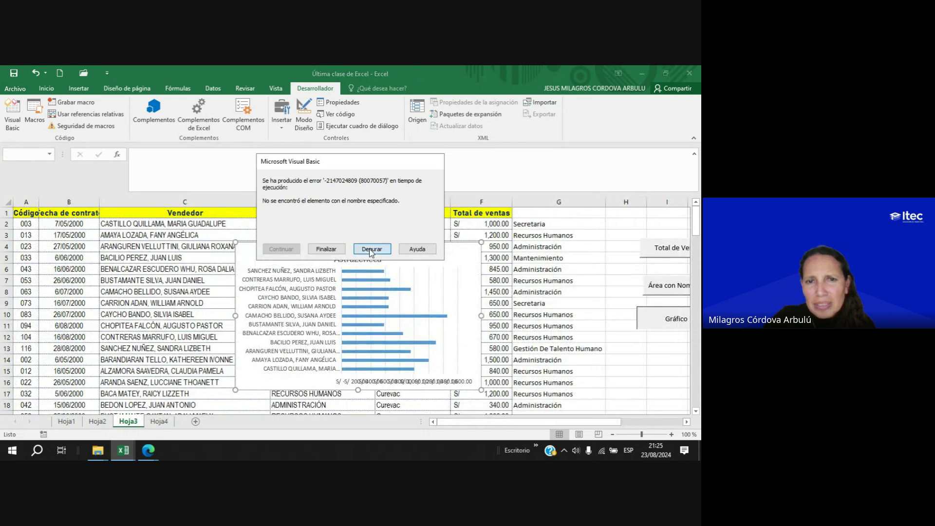
{"action": "left_click", "coordinate": [163, 207]}
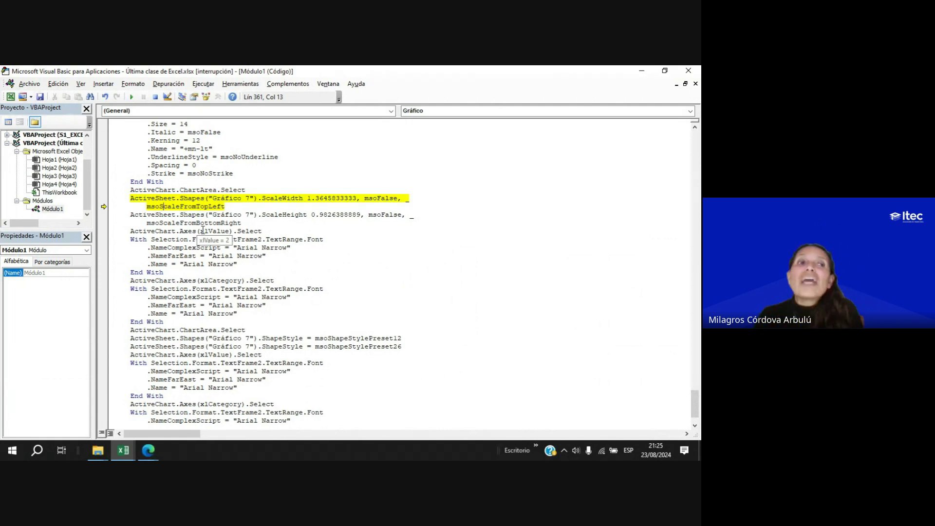
{"action": "scroll", "coordinate": [142, 192], "scroll_direction": "up", "scroll_amount": 1}
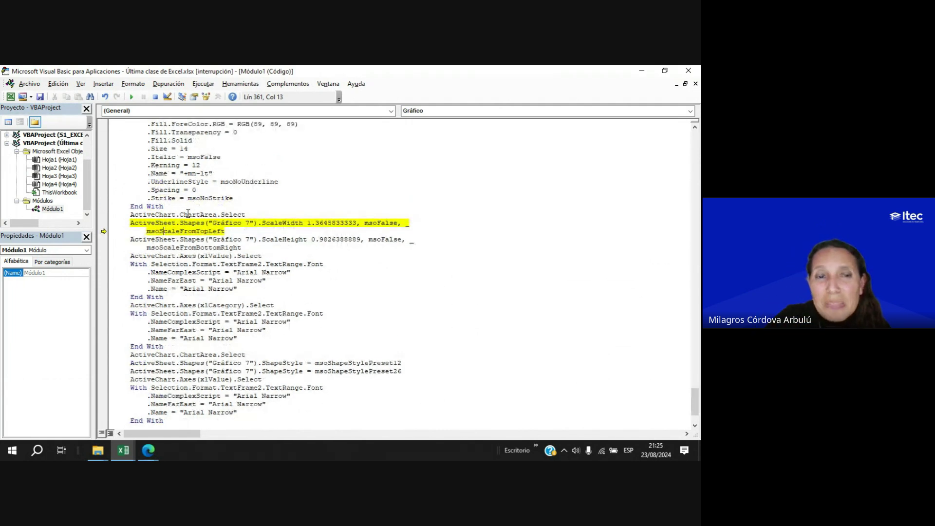
{"action": "scroll", "coordinate": [216, 233], "scroll_direction": "up", "scroll_amount": 3}
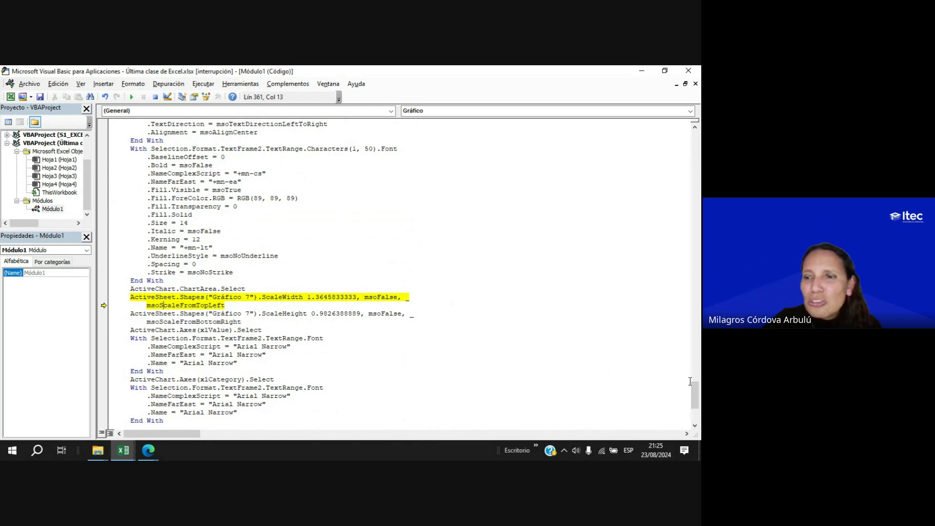
Examine the Formatos macro from the start of Módulo1, including its name, description and recorded formatting code.
{"action": "left_click_drag", "start_coordinate": [694, 392], "coordinate": [695, 141]}
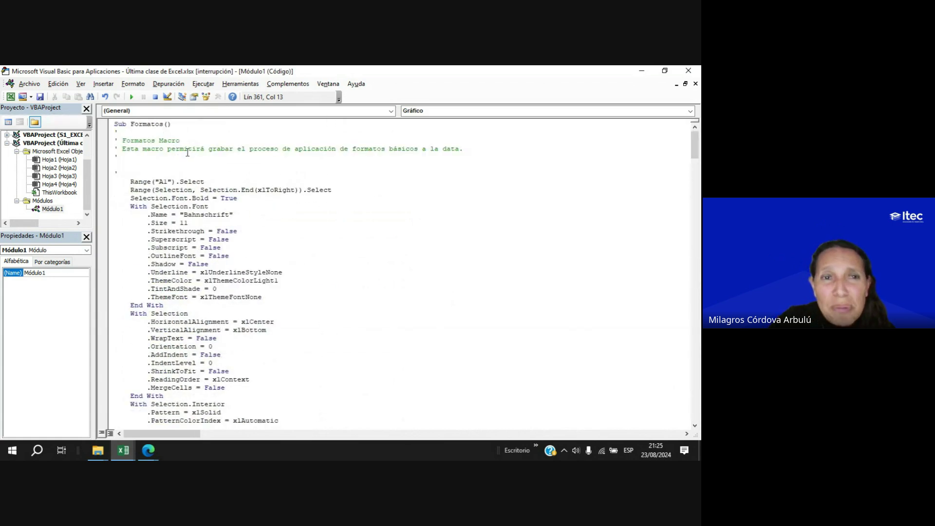
{"action": "left_click", "coordinate": [123, 142]}
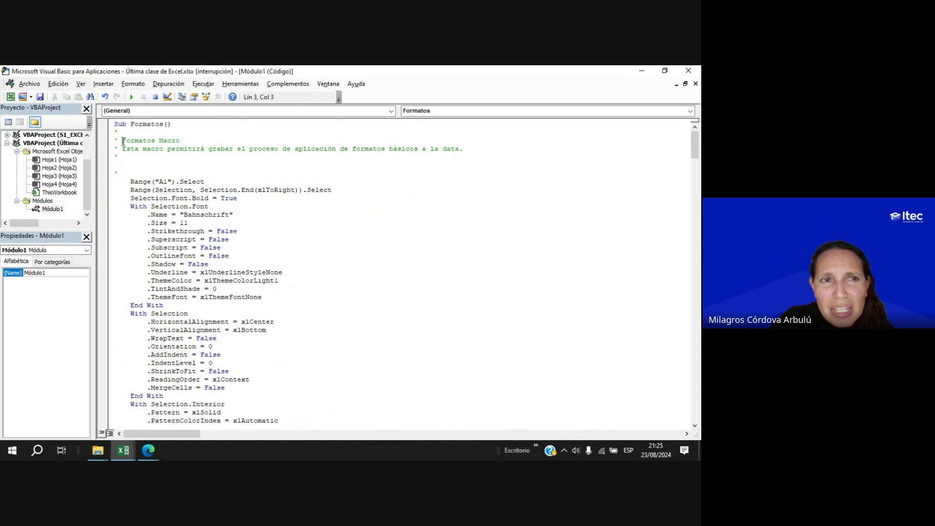
{"action": "left_click_drag", "start_coordinate": [115, 125], "coordinate": [172, 124]}
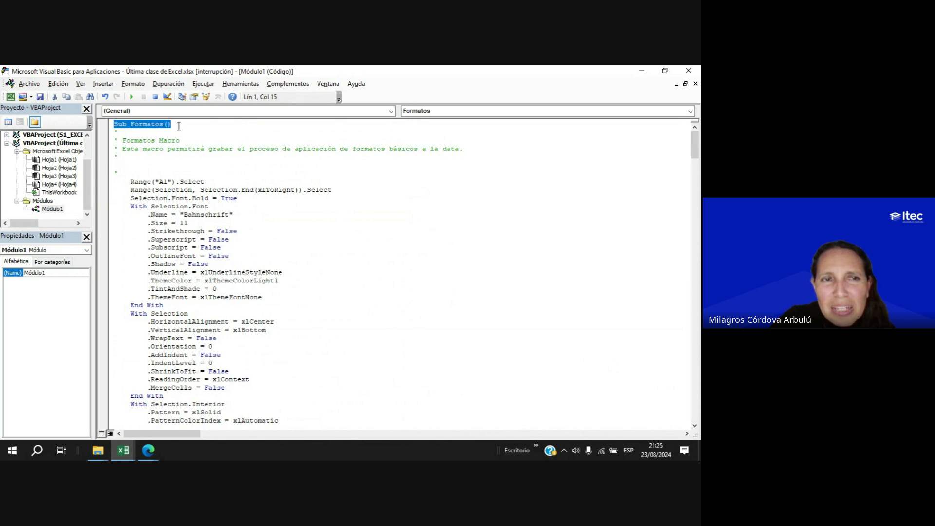
{"action": "left_click", "coordinate": [179, 127]}
{"action": "left_click", "coordinate": [130, 125]}
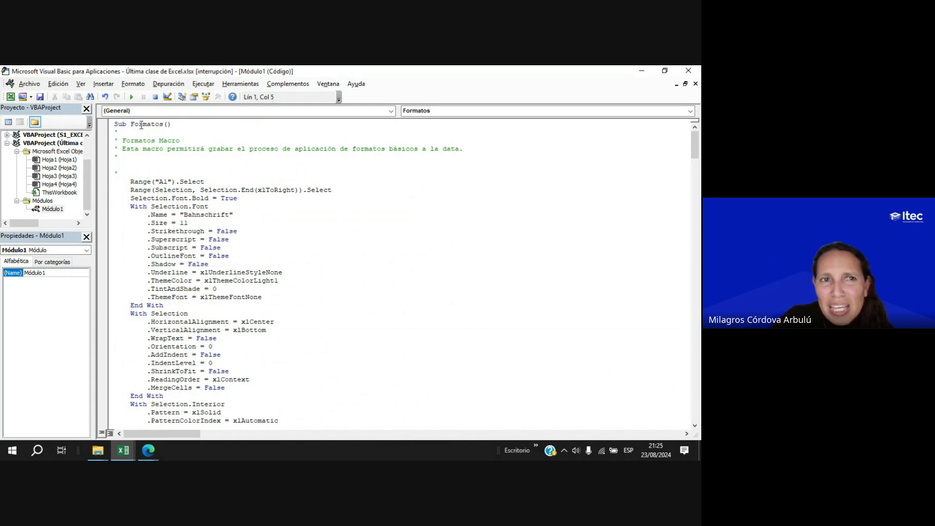
{"action": "left_click_drag", "start_coordinate": [132, 125], "coordinate": [199, 131]}
{"action": "scroll", "coordinate": [301, 205], "scroll_direction": "down", "scroll_amount": 20}
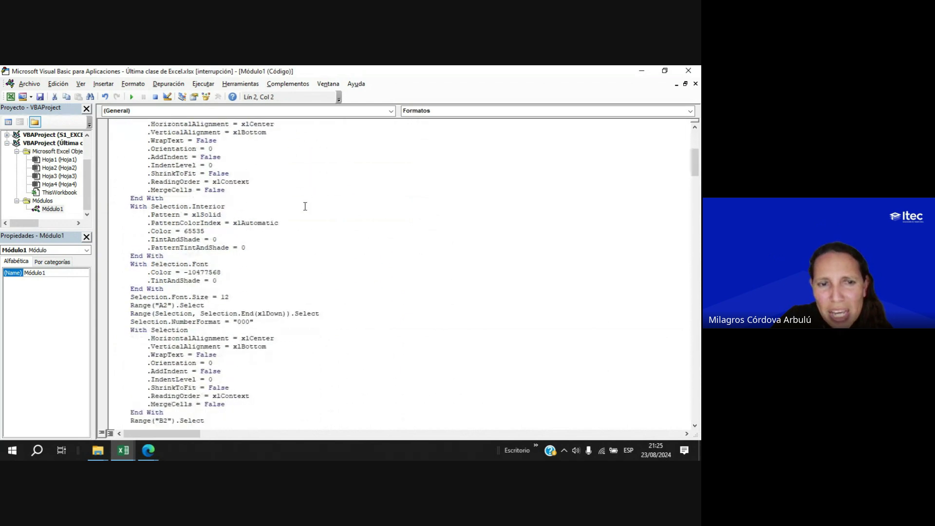
{"action": "scroll", "coordinate": [300, 214], "scroll_direction": "down", "scroll_amount": 20}
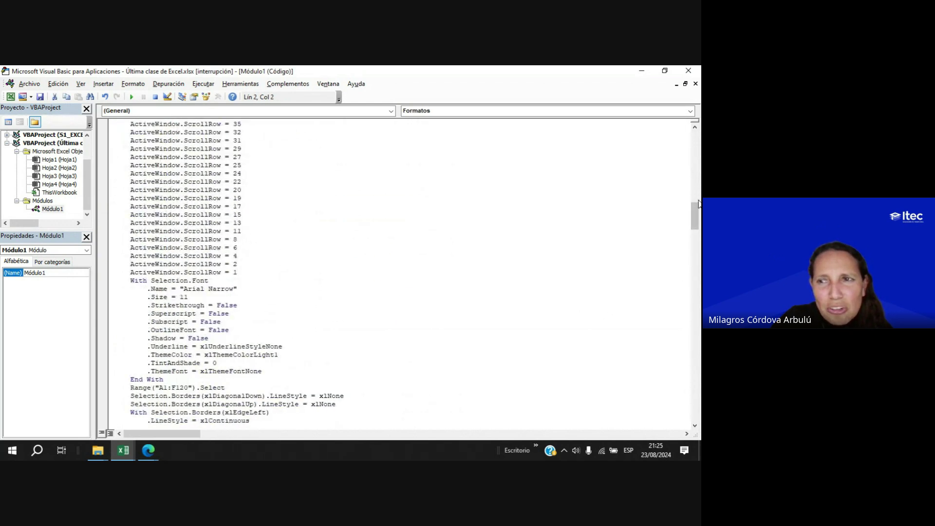
{"action": "left_click", "coordinate": [300, 214]}
{"action": "left_click_drag", "start_coordinate": [691, 214], "coordinate": [699, 275]}
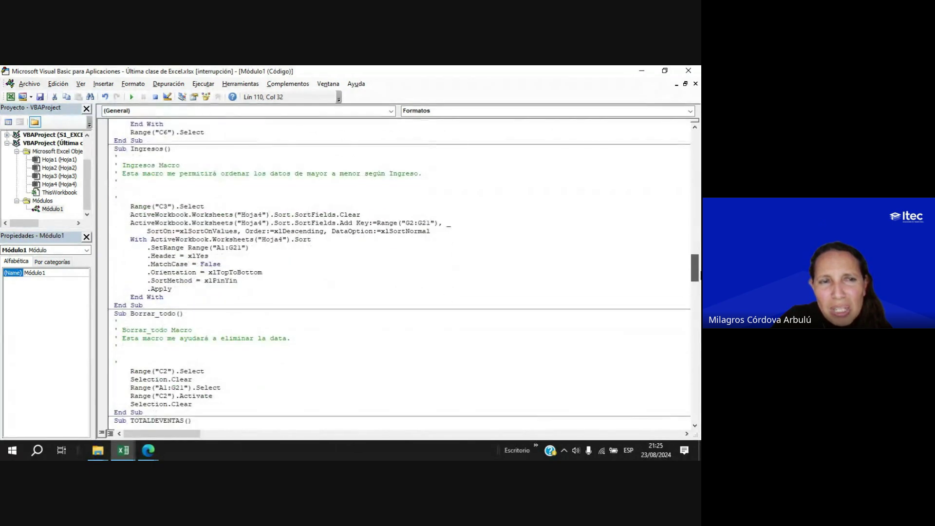
Examine the Ingresos macro's name, its descending-sort description and its code through End Sub.
{"action": "left_click", "coordinate": [242, 252]}
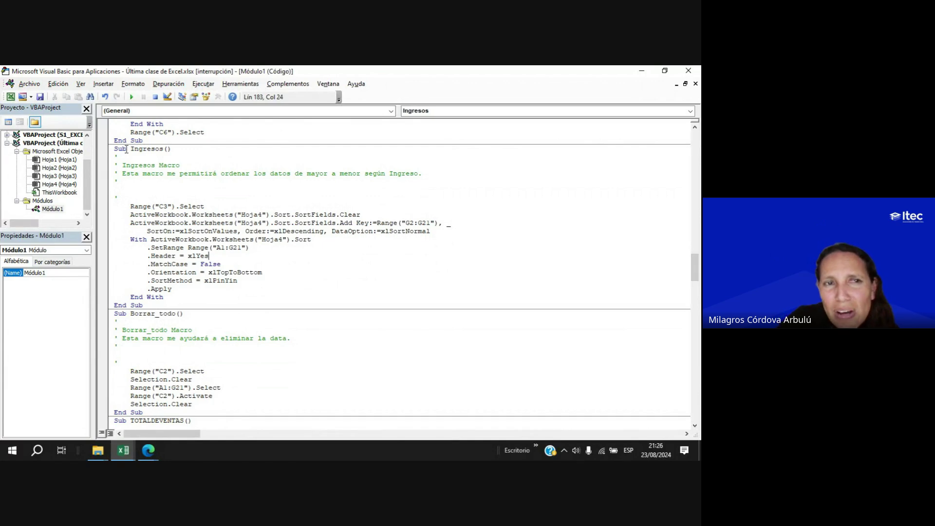
{"action": "left_click_drag", "start_coordinate": [130, 148], "coordinate": [173, 151]}
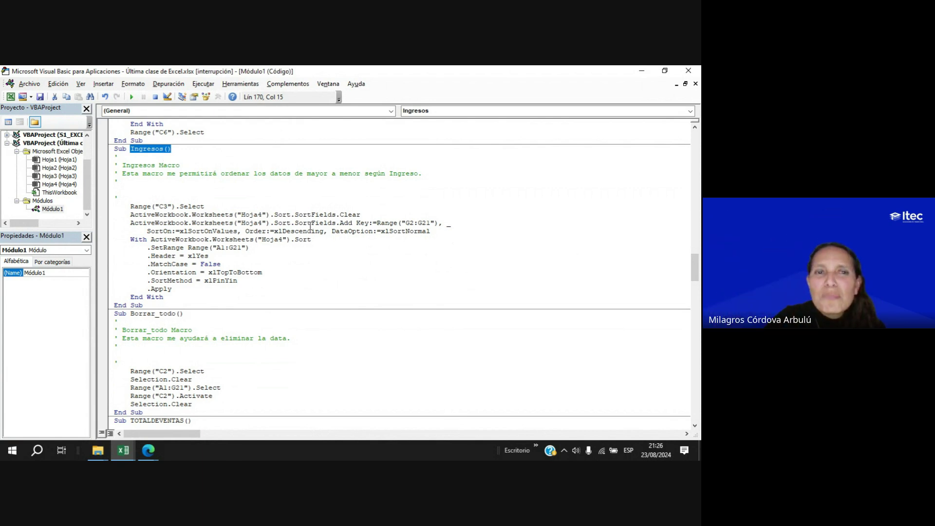
{"action": "left_click", "coordinate": [154, 166]}
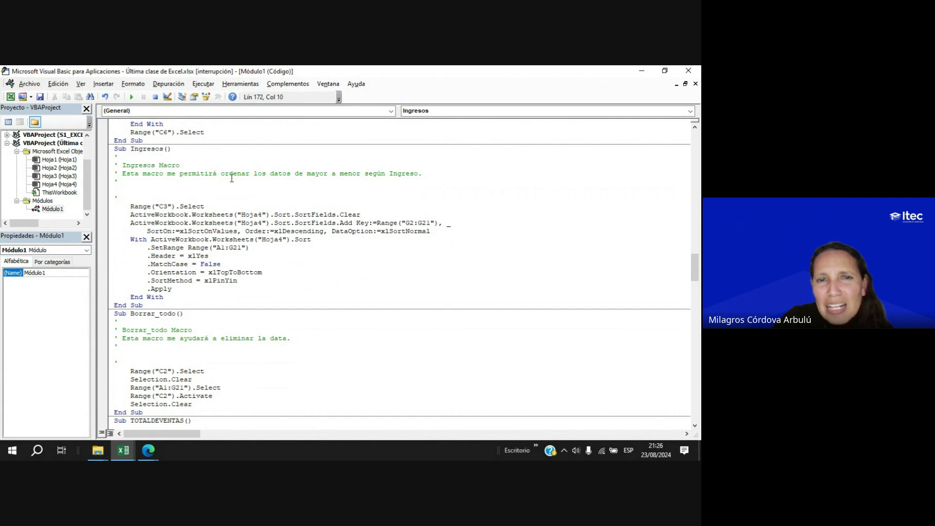
{"action": "left_click_drag", "start_coordinate": [216, 174], "coordinate": [447, 174]}
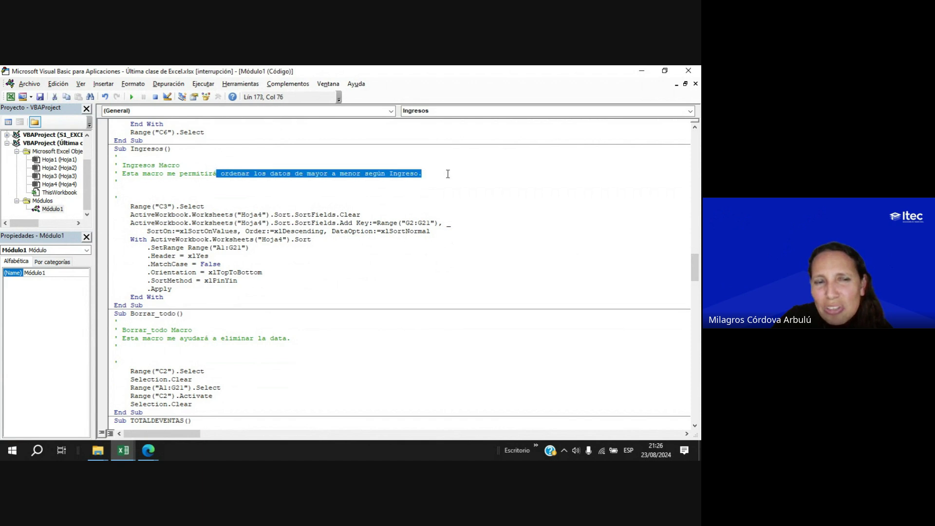
{"action": "left_click_drag", "start_coordinate": [171, 289], "coordinate": [183, 281]}
{"action": "left_click_drag", "start_coordinate": [144, 151], "coordinate": [198, 303]}
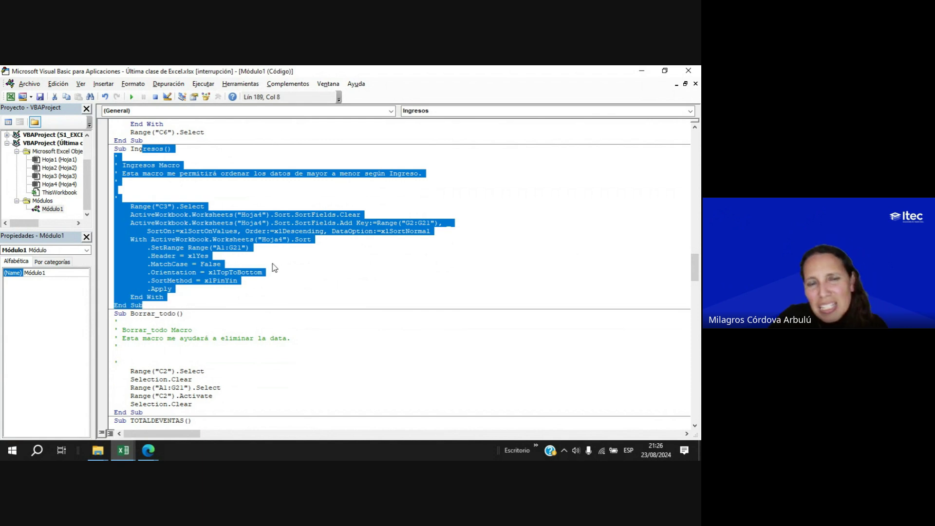
{"action": "left_click", "coordinate": [254, 261]}
{"action": "scroll", "coordinate": [234, 243], "scroll_direction": "down", "scroll_amount": 4}
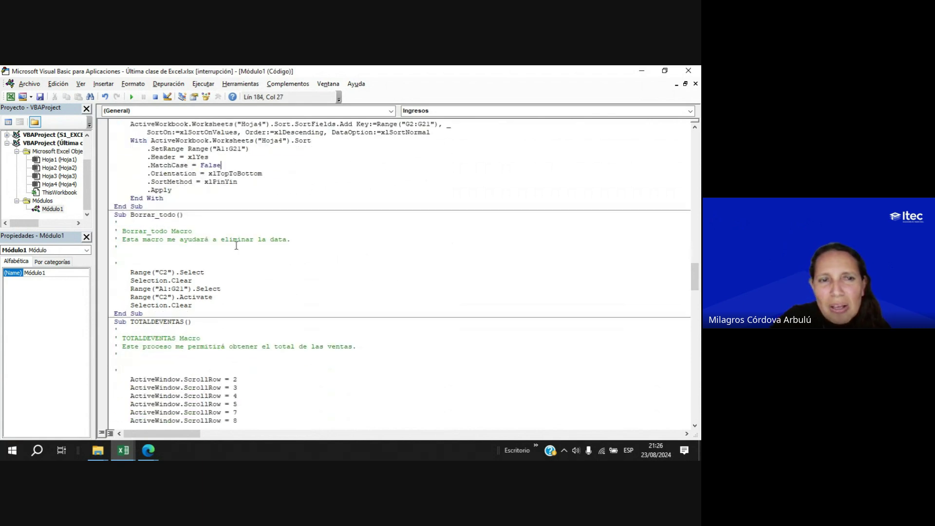
Examine the Borrar_todo, TOTALDEVENTAS and NomPropio macros in the module, including the SUM formula line.
{"action": "left_click_drag", "start_coordinate": [118, 215], "coordinate": [207, 311]}
{"action": "left_click", "coordinate": [154, 239]}
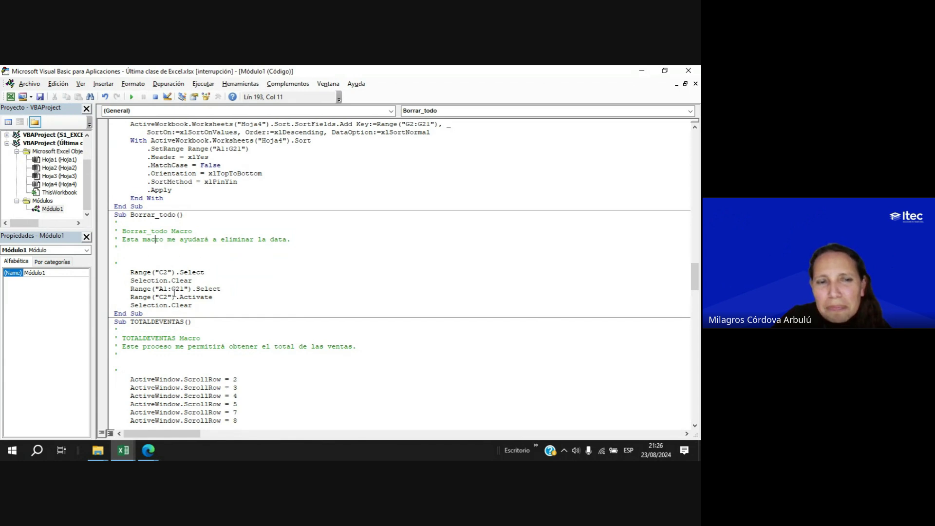
{"action": "scroll", "coordinate": [174, 292], "scroll_direction": "down", "scroll_amount": 5}
{"action": "left_click", "coordinate": [150, 208]}
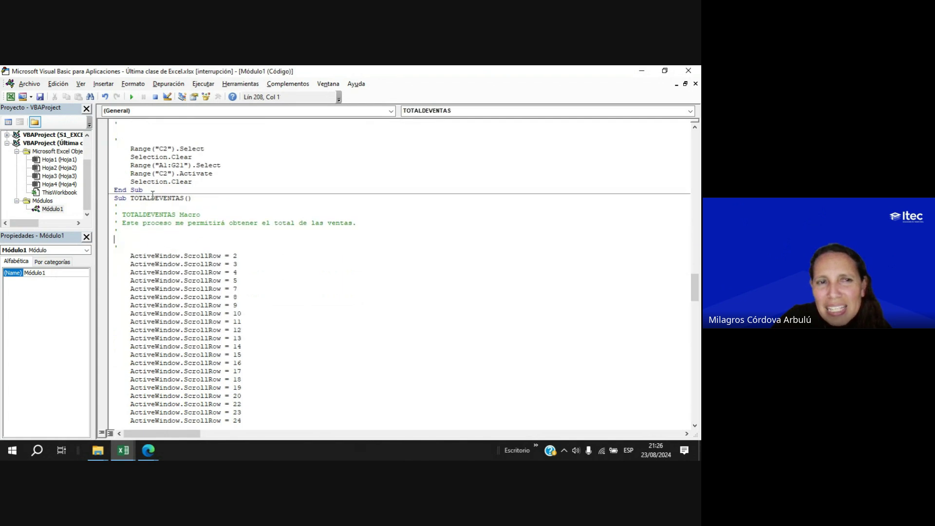
{"action": "left_click_drag", "start_coordinate": [143, 198], "coordinate": [117, 206]}
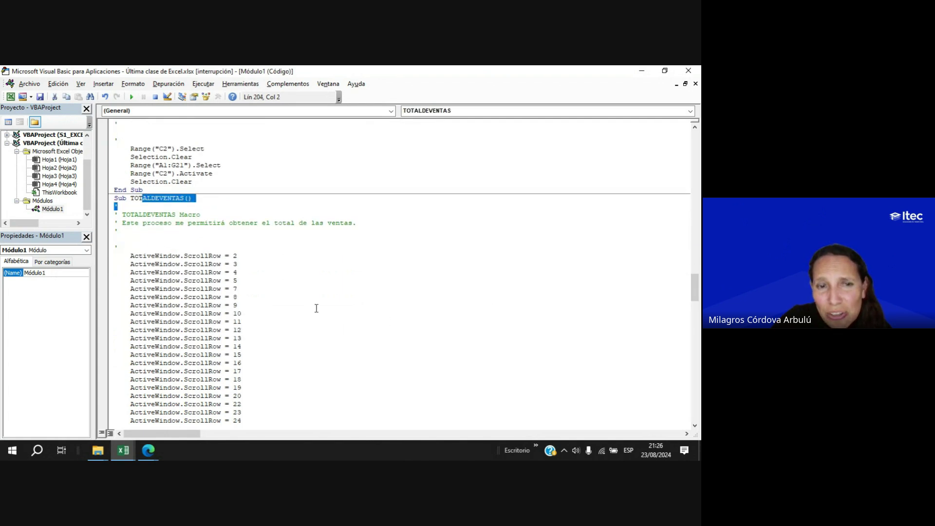
{"action": "left_click_drag", "start_coordinate": [697, 288], "coordinate": [689, 358]}
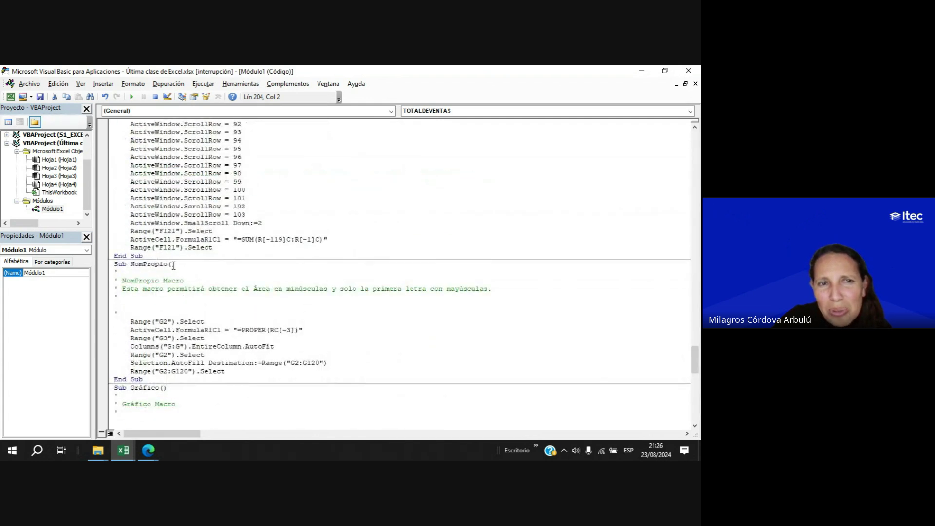
{"action": "left_click_drag", "start_coordinate": [246, 239], "coordinate": [331, 239]}
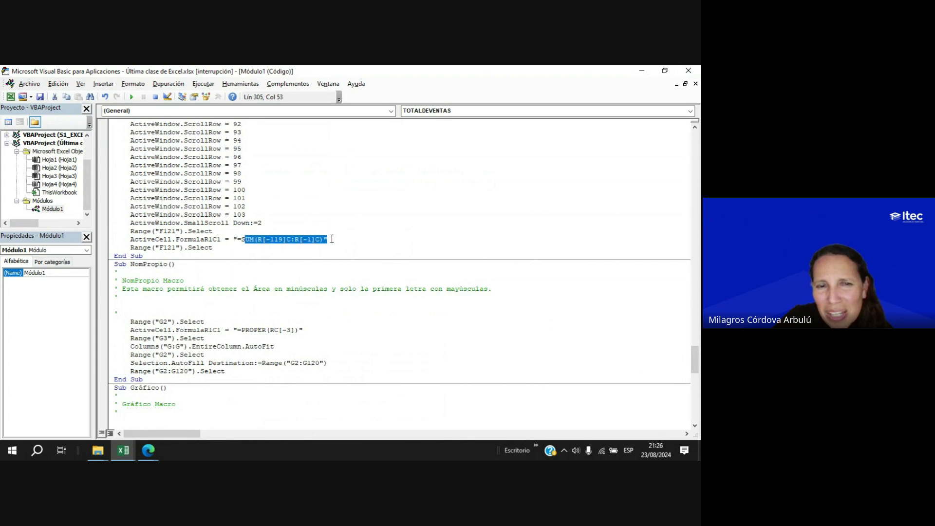
{"action": "left_click", "coordinate": [147, 284]}
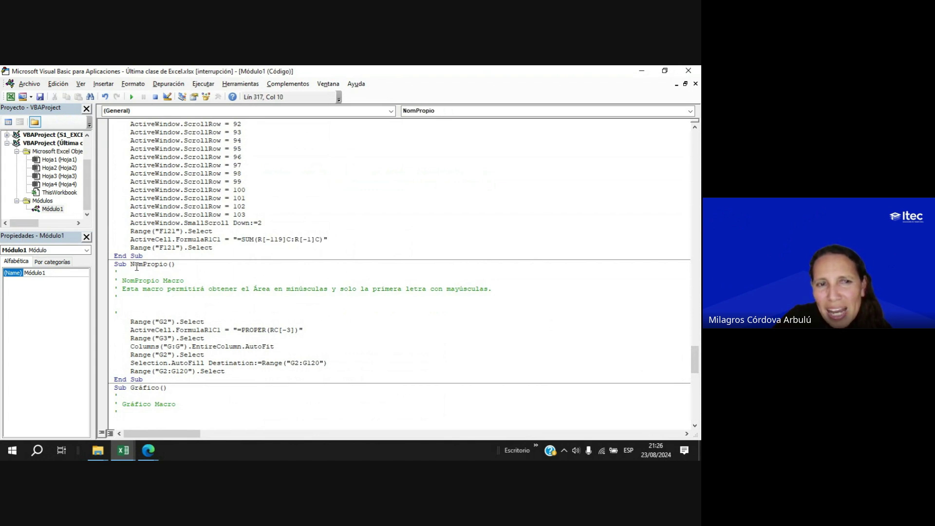
{"action": "left_click_drag", "start_coordinate": [134, 264], "coordinate": [175, 264]}
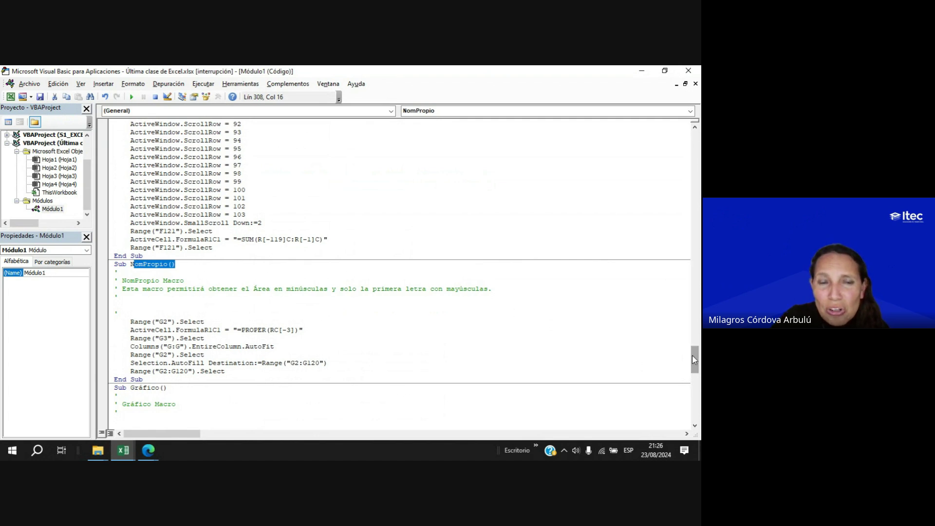
Examine the NomPropio macro's name, its description about the Área text and its PROPER and AutoFill code.
{"action": "scroll", "coordinate": [692, 360], "scroll_direction": "down", "scroll_amount": 4}
{"action": "left_click", "coordinate": [155, 198]}
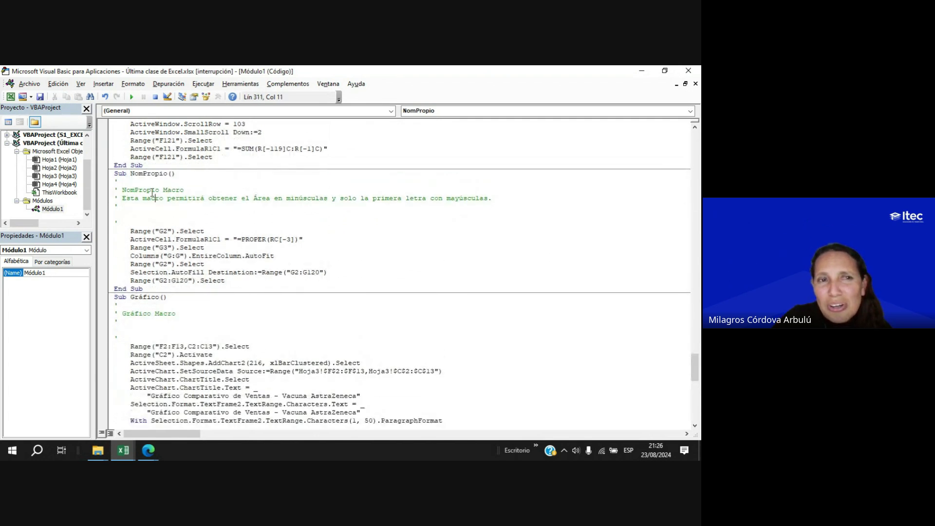
{"action": "left_click_drag", "start_coordinate": [254, 198], "coordinate": [267, 199]}
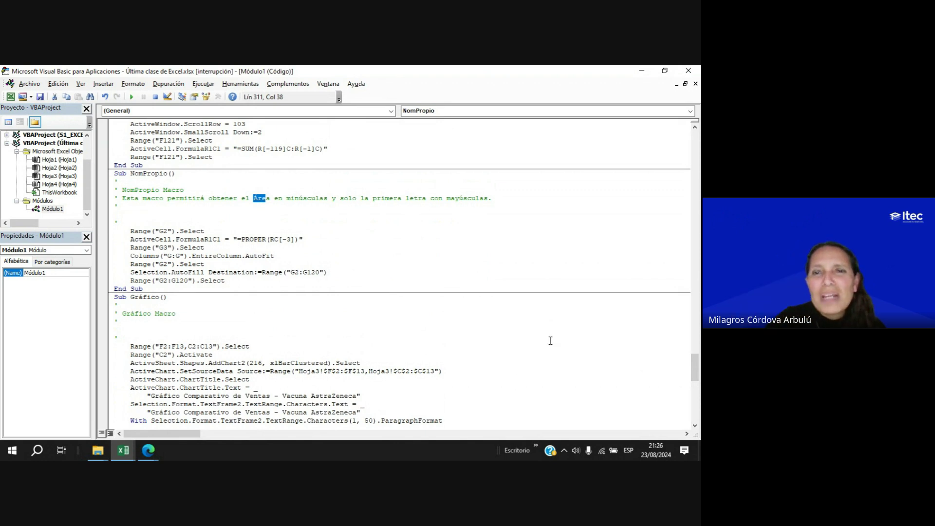
{"action": "left_click", "coordinate": [231, 276]}
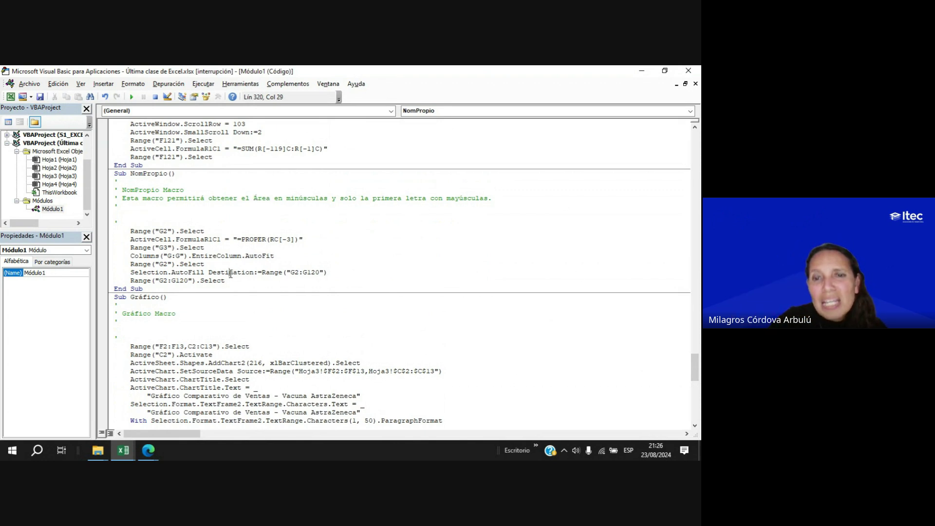
Examine the start of the Gráfico macro: its name, the range selection line and the statements that create the bar chart.
{"action": "scroll", "coordinate": [232, 276], "scroll_direction": "down", "scroll_amount": 4}
{"action": "left_click", "coordinate": [192, 247]}
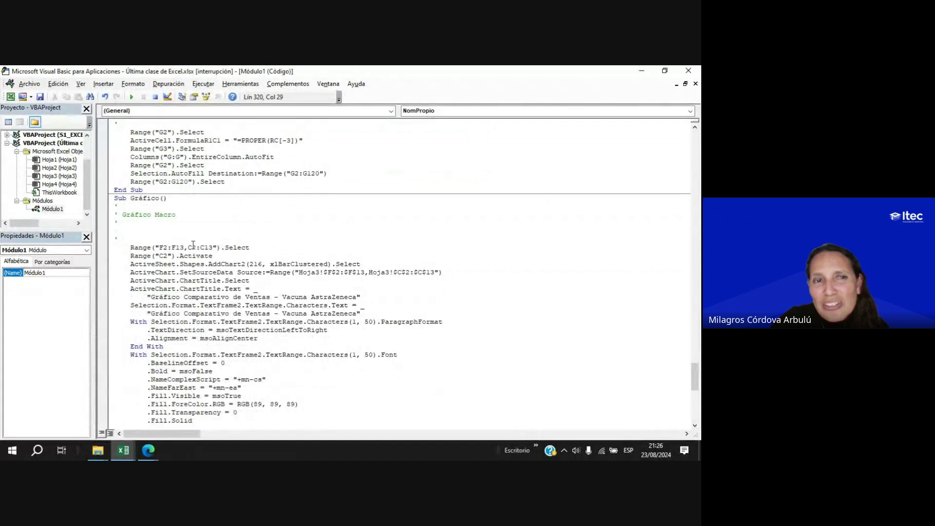
{"action": "double_click", "coordinate": [136, 200]}
{"action": "left_click", "coordinate": [172, 239]}
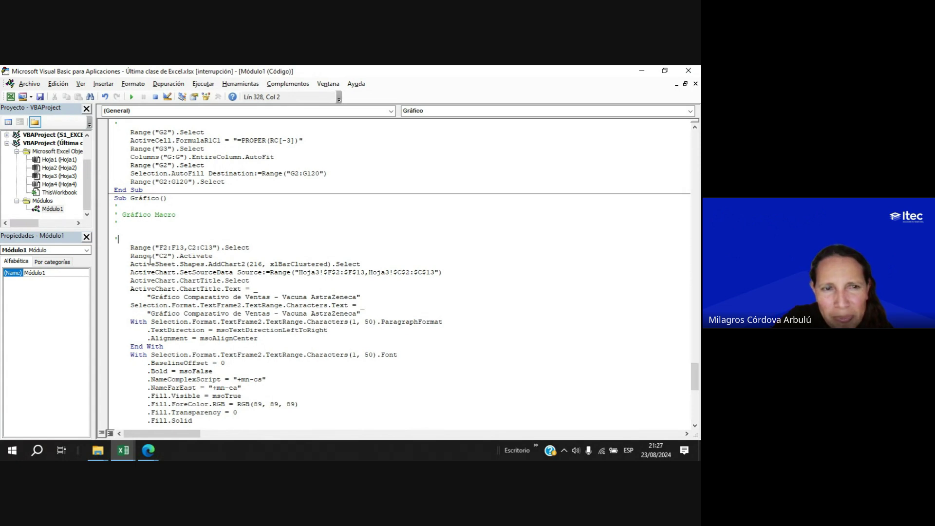
{"action": "left_click_drag", "start_coordinate": [131, 247], "coordinate": [260, 246]}
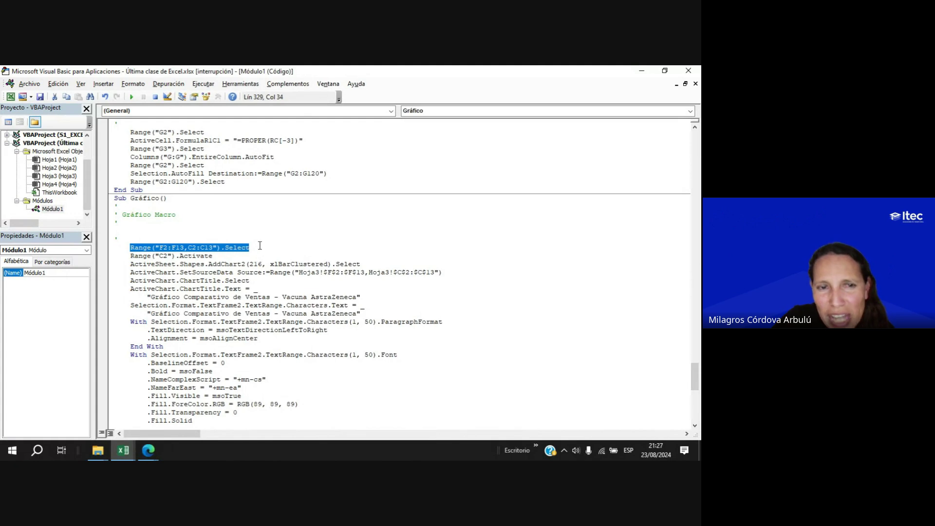
{"action": "left_click_drag", "start_coordinate": [129, 266], "coordinate": [271, 289]}
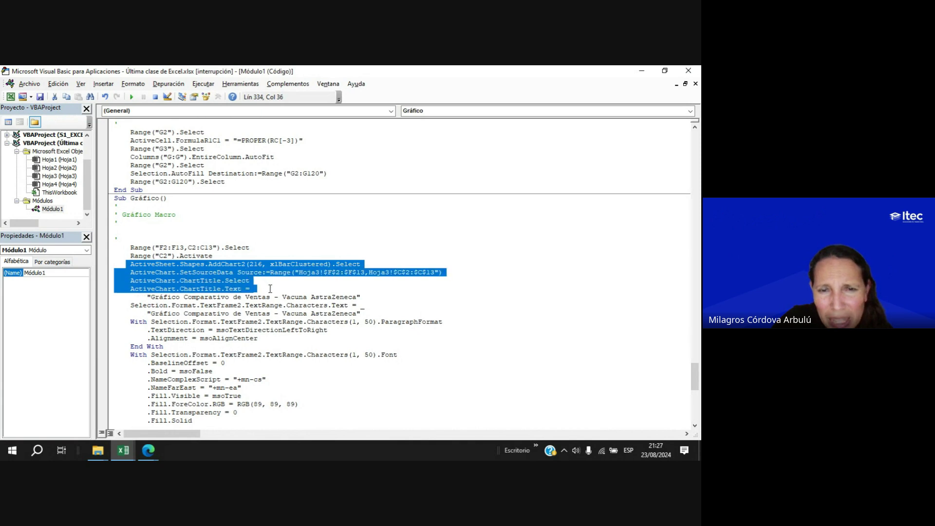
Examine the Gráfico macro's chart title text and the block of title font settings.
{"action": "scroll", "coordinate": [282, 280], "scroll_direction": "down", "scroll_amount": 1}
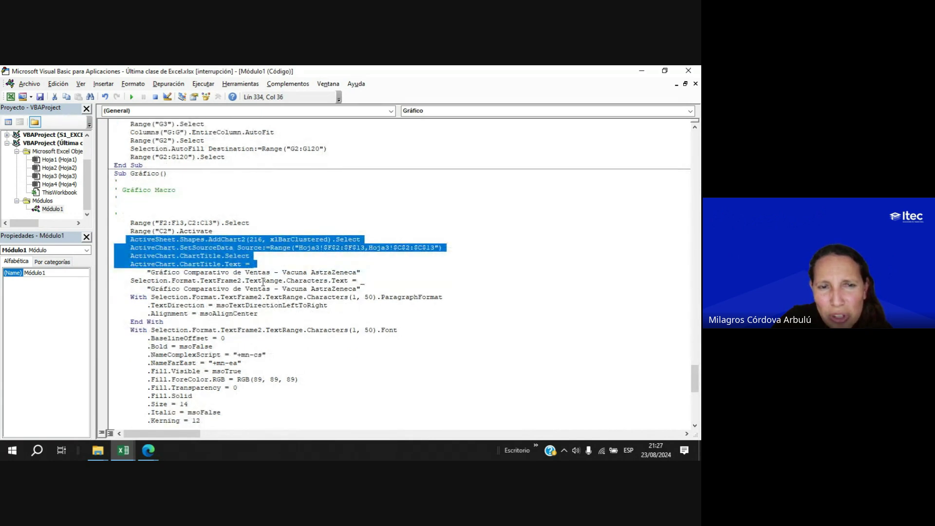
{"action": "scroll", "coordinate": [209, 263], "scroll_direction": "down", "scroll_amount": 1}
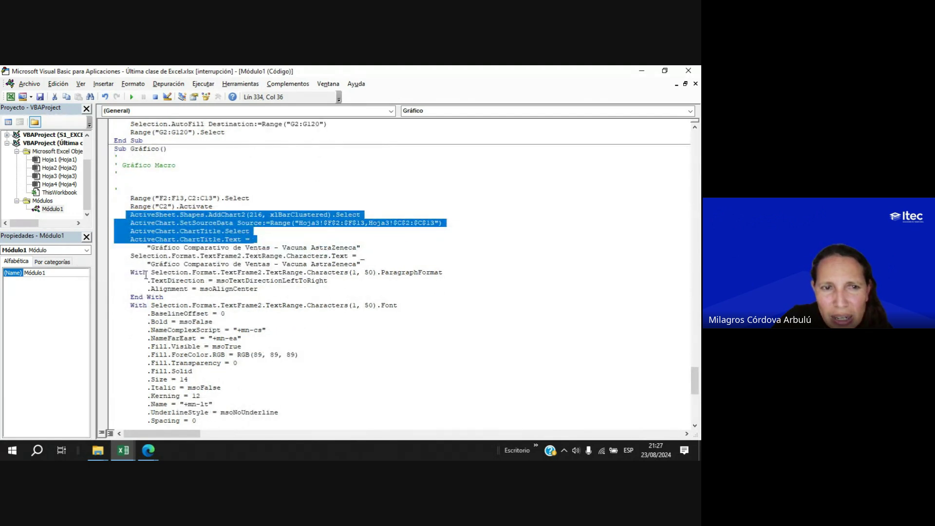
{"action": "scroll", "coordinate": [146, 275], "scroll_direction": "down", "scroll_amount": 2}
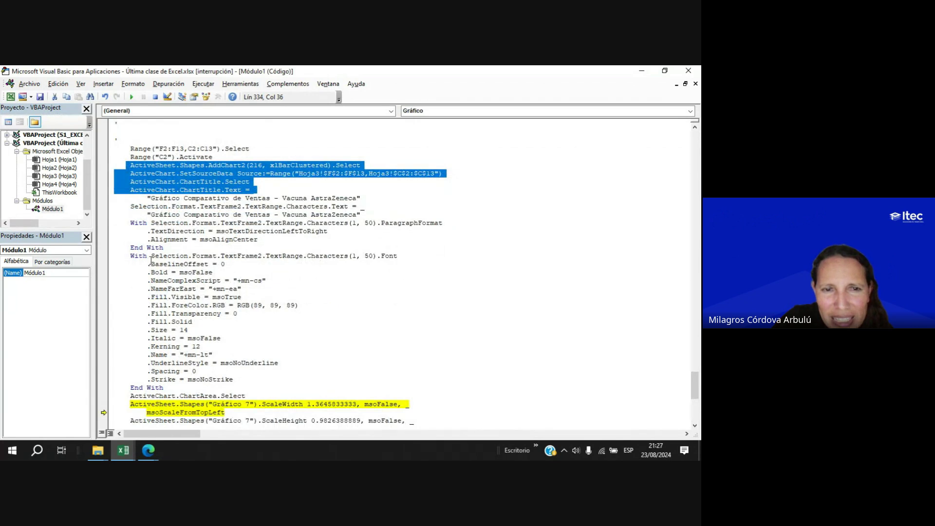
{"action": "left_click_drag", "start_coordinate": [151, 263], "coordinate": [242, 381]}
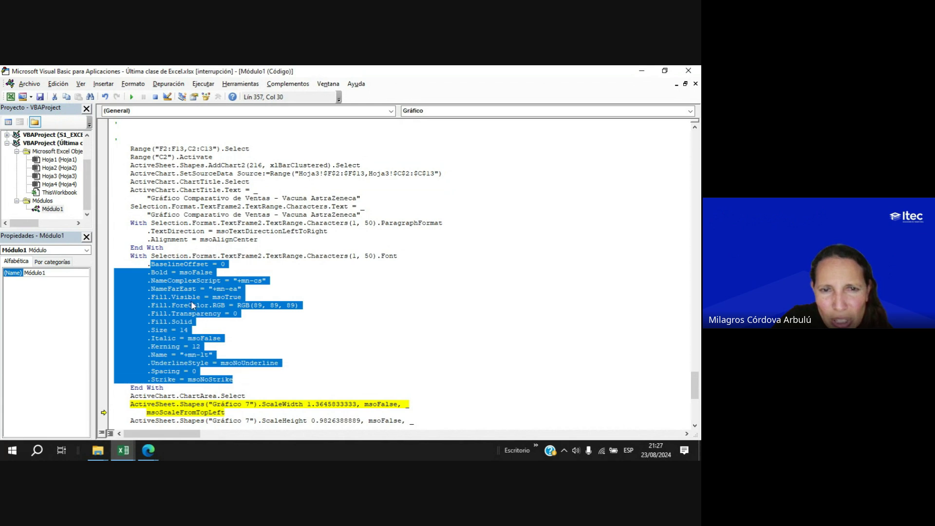
{"action": "scroll", "coordinate": [192, 305], "scroll_direction": "down", "scroll_amount": 4}
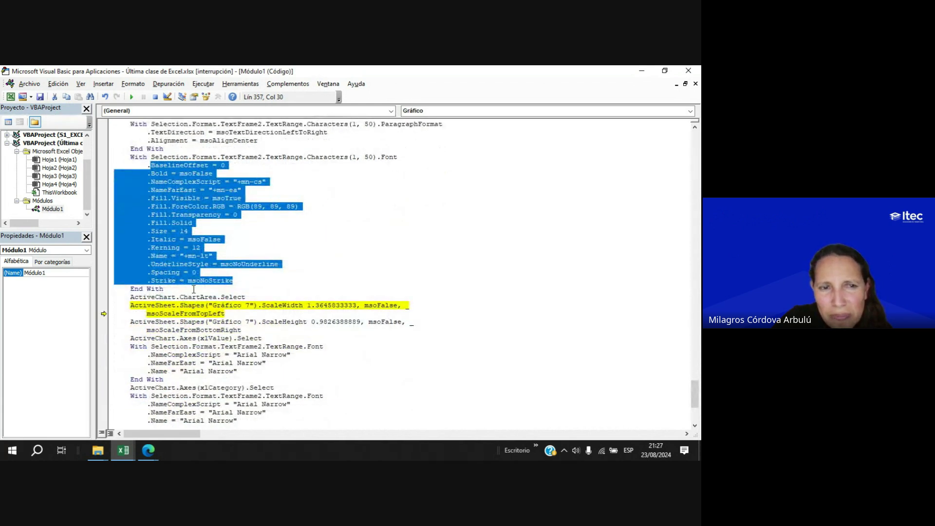
Inspect the highlighted ScaleWidth statement for "Gráfico 7" where the debugger stopped.
{"action": "scroll", "coordinate": [194, 289], "scroll_direction": "down", "scroll_amount": 1}
{"action": "left_click", "coordinate": [150, 288]}
{"action": "scroll", "coordinate": [153, 268], "scroll_direction": "down", "scroll_amount": 1}
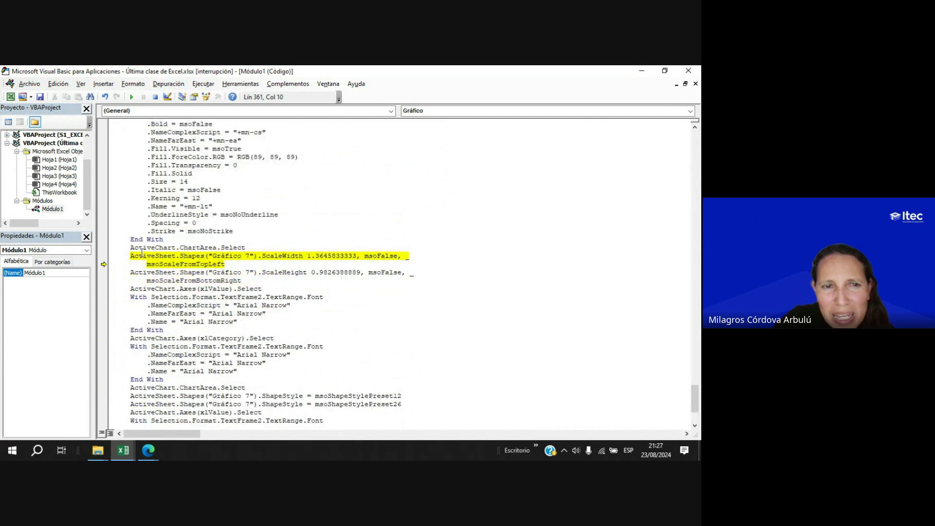
{"action": "left_click", "coordinate": [139, 256]}
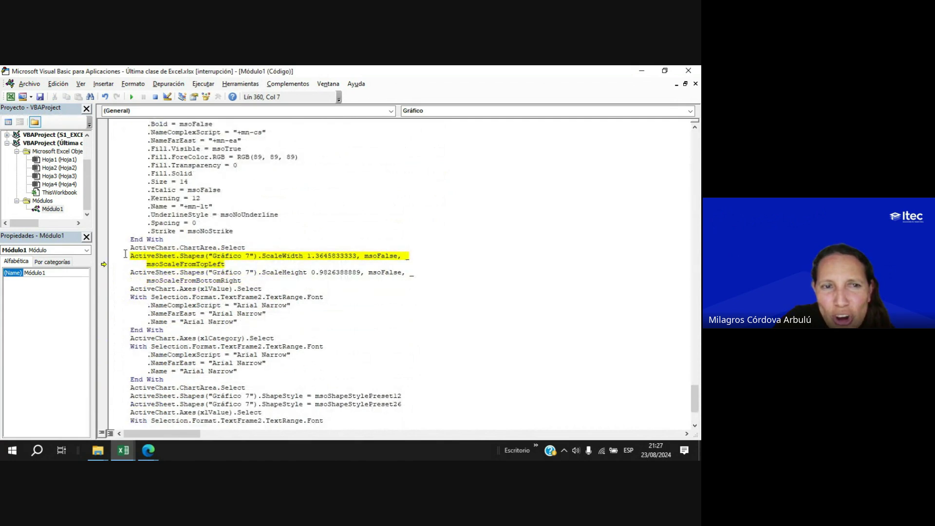
{"action": "left_click_drag", "start_coordinate": [129, 255], "coordinate": [260, 265]}
{"action": "left_click", "coordinate": [289, 288]}
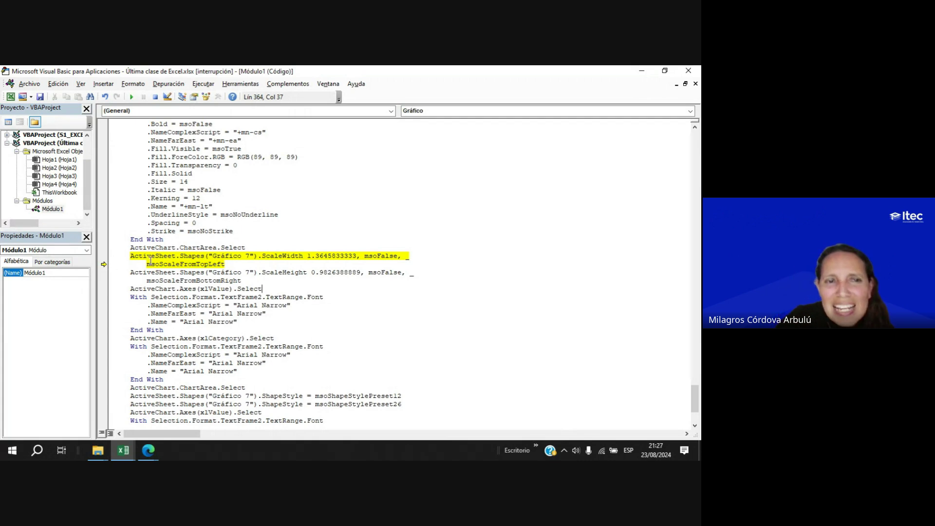
{"action": "left_click_drag", "start_coordinate": [132, 257], "coordinate": [225, 264]}
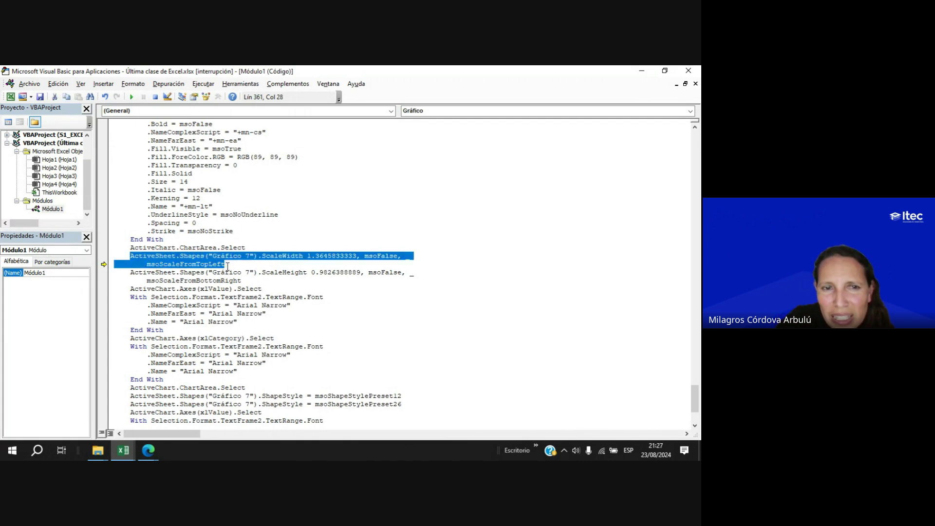
{"action": "left_click", "coordinate": [290, 365]}
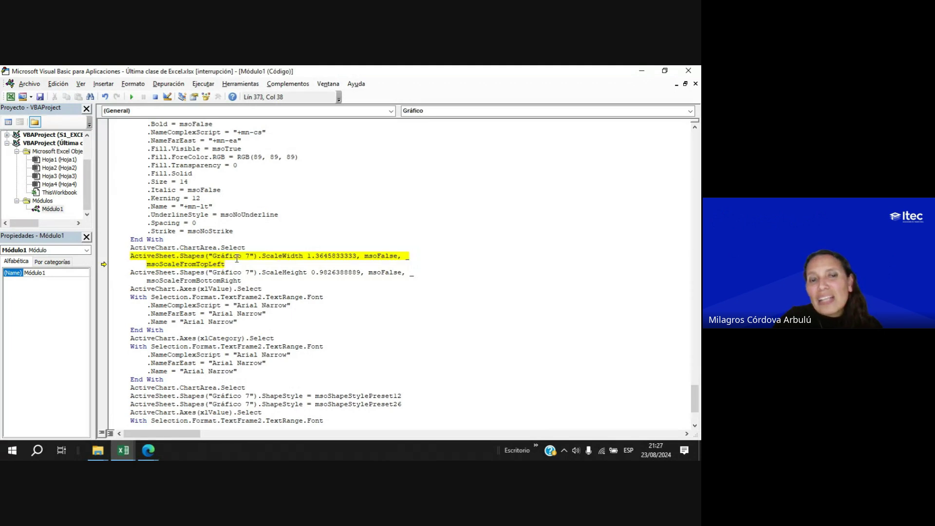
Review the Gráfico macro's code before and after the highlighted line, and recheck the ScaleWidth statement.
{"action": "scroll", "coordinate": [195, 187], "scroll_direction": "up", "scroll_amount": 9}
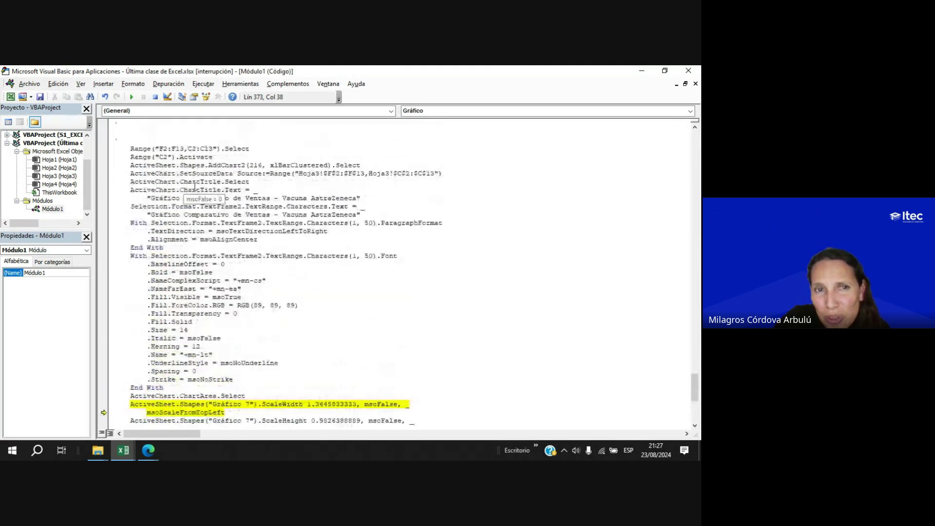
{"action": "scroll", "coordinate": [188, 223], "scroll_direction": "down", "scroll_amount": 4}
{"action": "scroll", "coordinate": [187, 224], "scroll_direction": "down", "scroll_amount": 9}
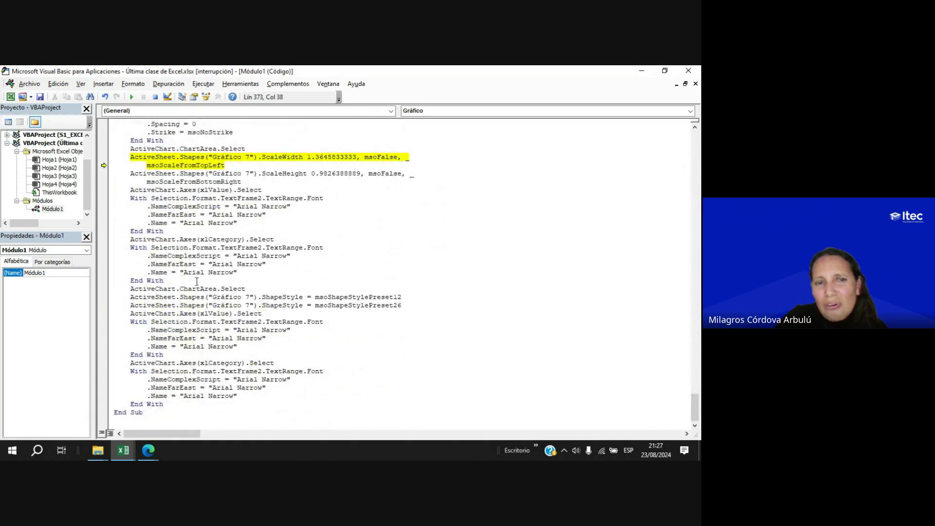
{"action": "scroll", "coordinate": [204, 306], "scroll_direction": "up", "scroll_amount": 3}
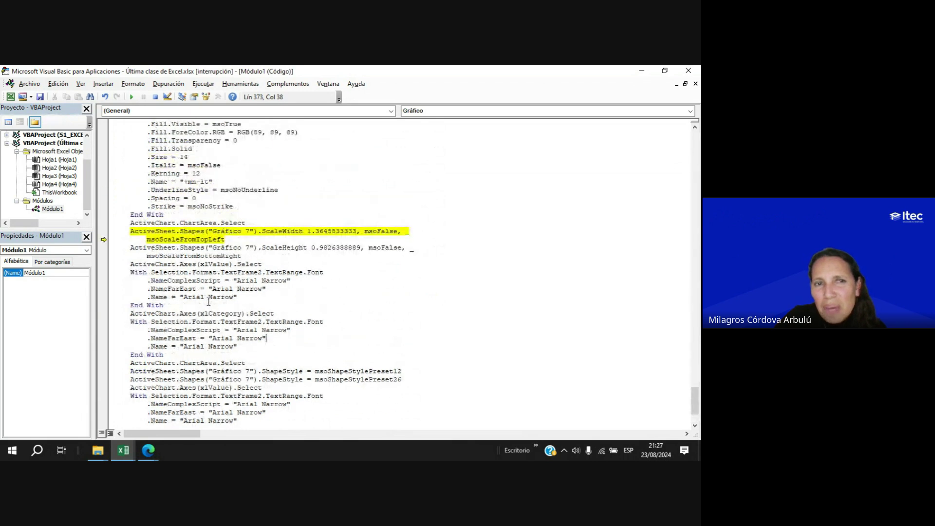
{"action": "left_click_drag", "start_coordinate": [134, 231], "coordinate": [225, 239]}
{"action": "left_click", "coordinate": [179, 240]}
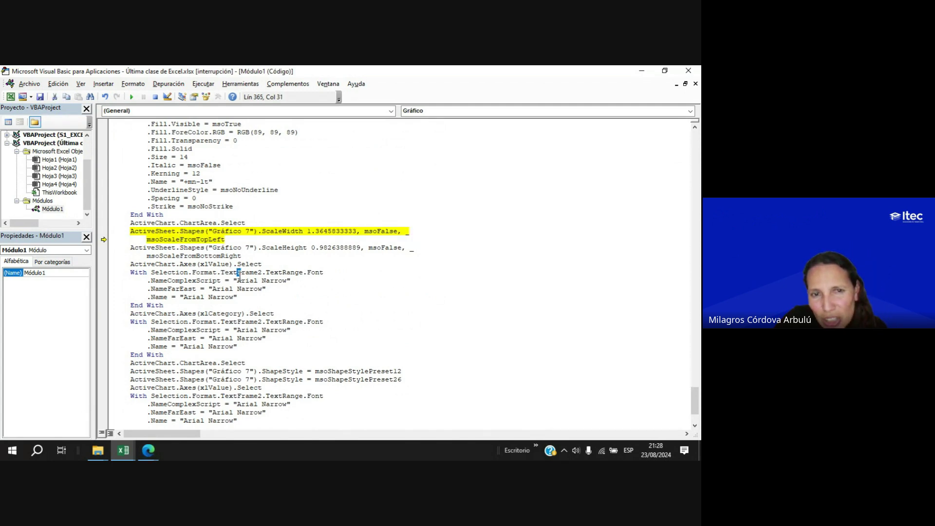
Examine the axis font and shape style code in the rest of the Gráfico macro through End Sub.
{"action": "left_click_drag", "start_coordinate": [238, 272], "coordinate": [259, 354]}
{"action": "scroll", "coordinate": [258, 354], "scroll_direction": "down", "scroll_amount": 3}
{"action": "left_click", "coordinate": [235, 330]}
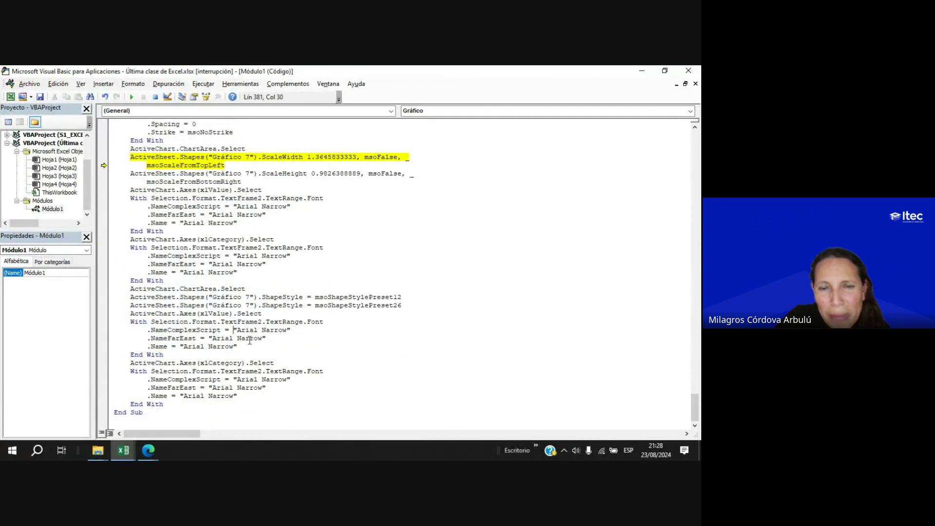
{"action": "scroll", "coordinate": [250, 340], "scroll_direction": "up", "scroll_amount": 2}
{"action": "left_click_drag", "start_coordinate": [200, 215], "coordinate": [275, 418]}
{"action": "left_click", "coordinate": [275, 282]}
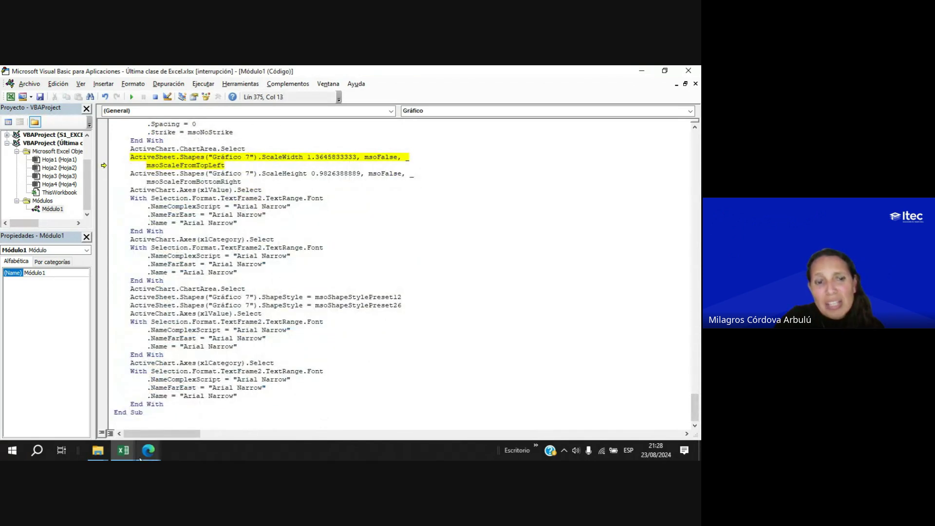
Close the code editor, accept stopping the debugger, and inspect the axes and title of the chart on Hoja3.
{"action": "left_click", "coordinate": [688, 71]}
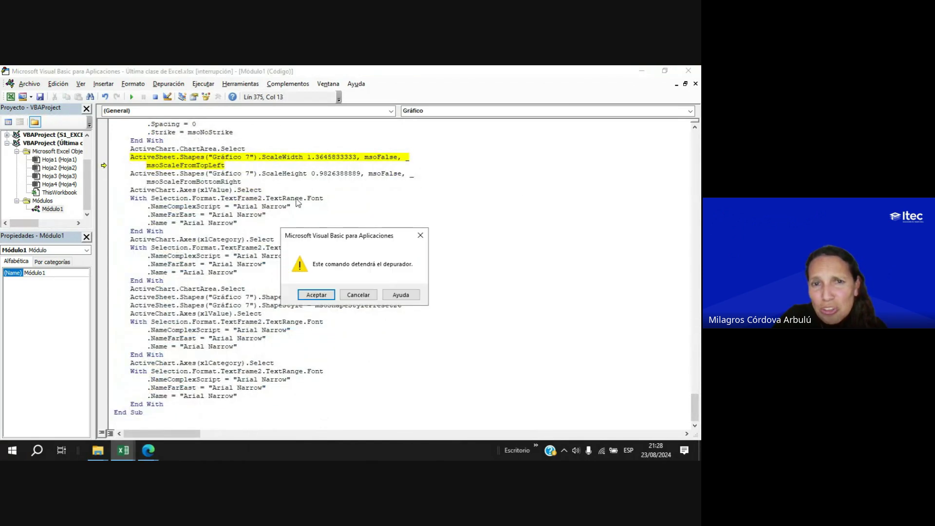
{"action": "left_click", "coordinate": [316, 294]}
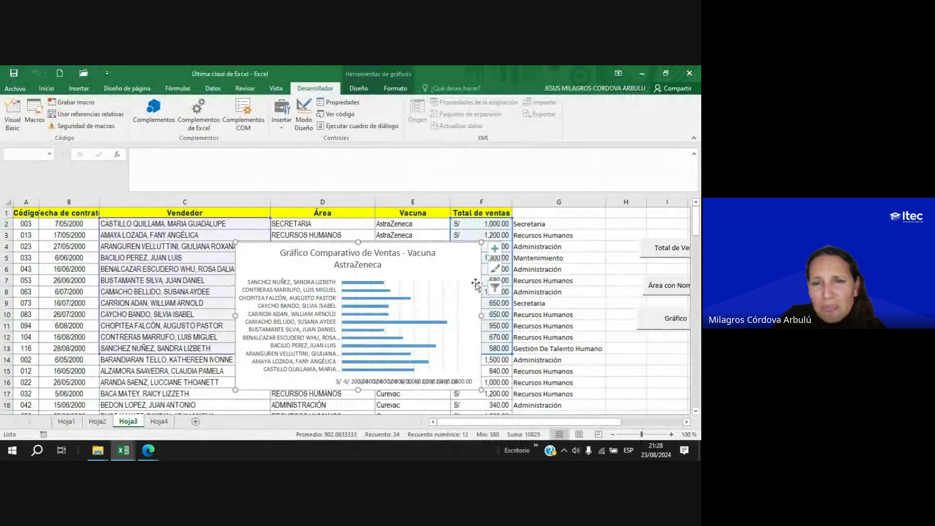
{"action": "left_click", "coordinate": [286, 288]}
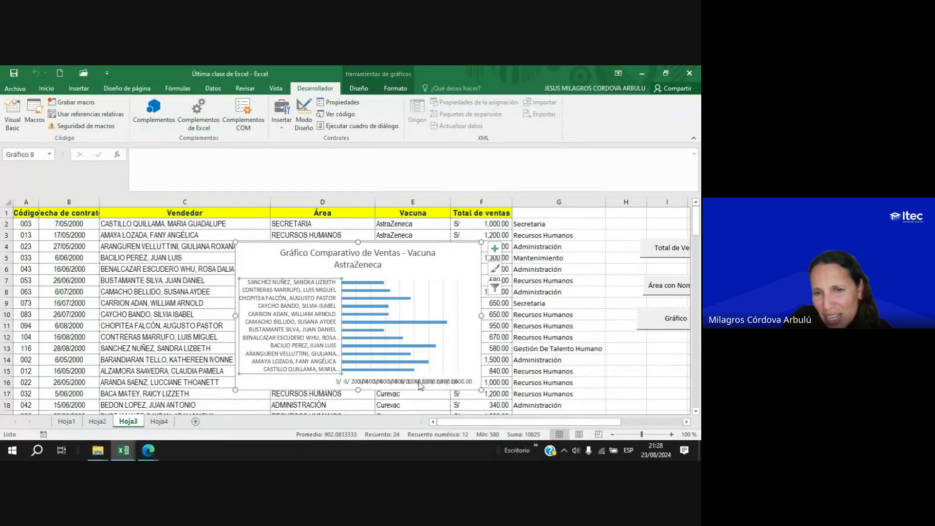
{"action": "left_click", "coordinate": [373, 376]}
{"action": "left_click", "coordinate": [298, 287]}
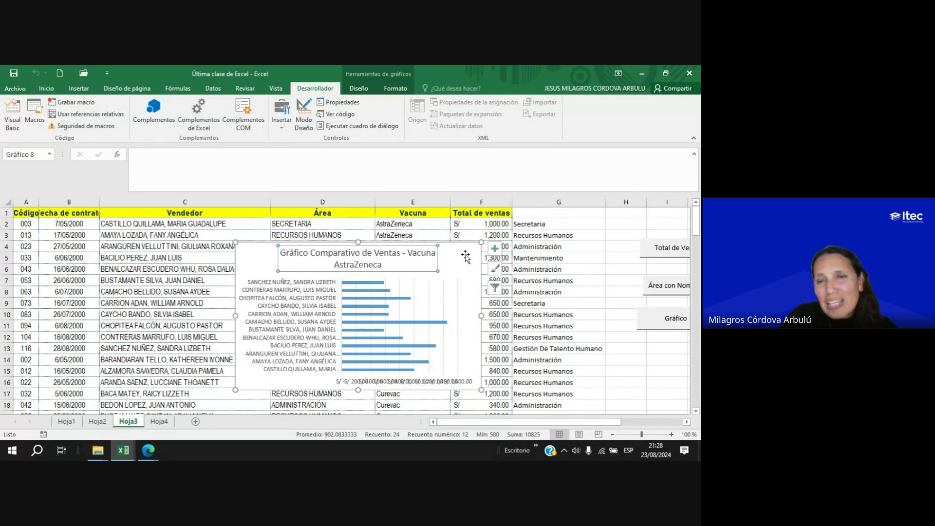
Enlarge the comparative AstraZeneca sales chart up to row 2 and into column G, and delete it from Hoja3.
{"action": "left_click_drag", "start_coordinate": [562, 209], "coordinate": [567, 217]}
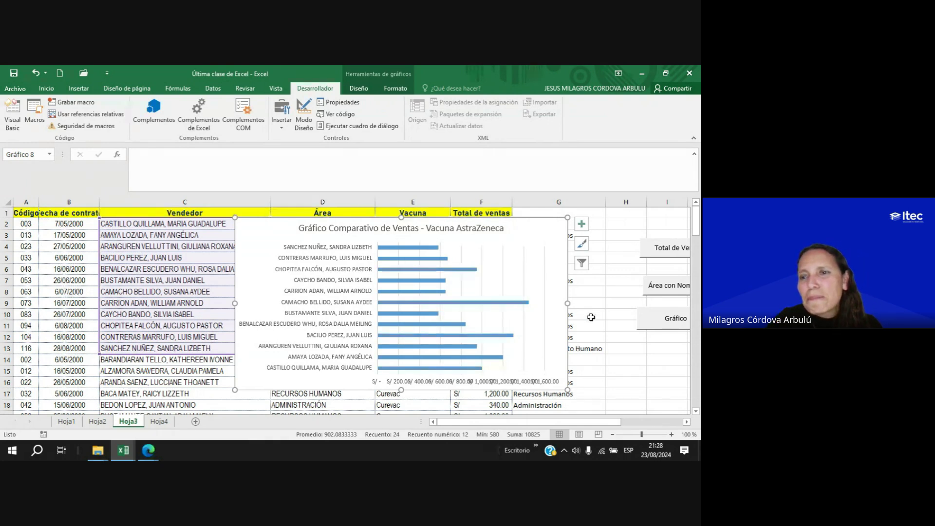
{"action": "key", "text": "Delete"}
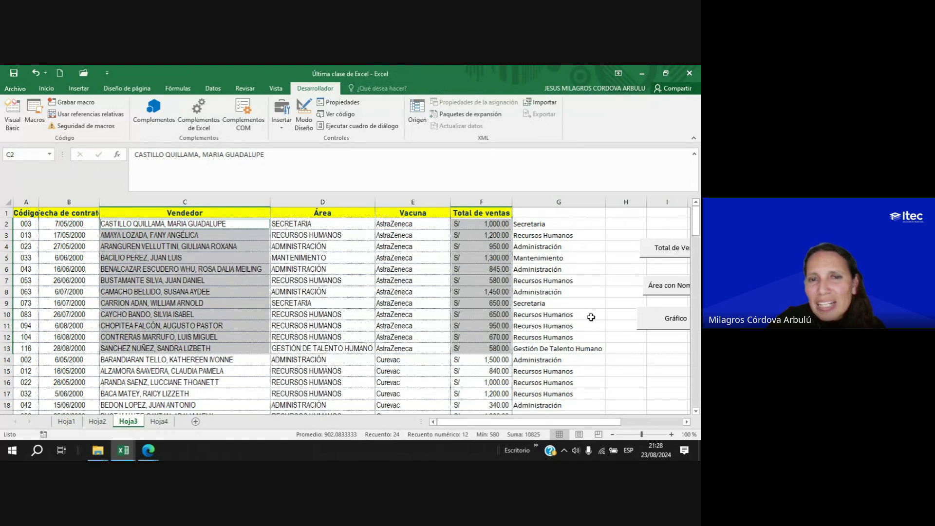
{"action": "left_click", "coordinate": [306, 283]}
Switch to the Google Meet call, check the chat and the call's additional options, and return to the Excel workbook.
{"action": "left_click", "coordinate": [139, 457]}
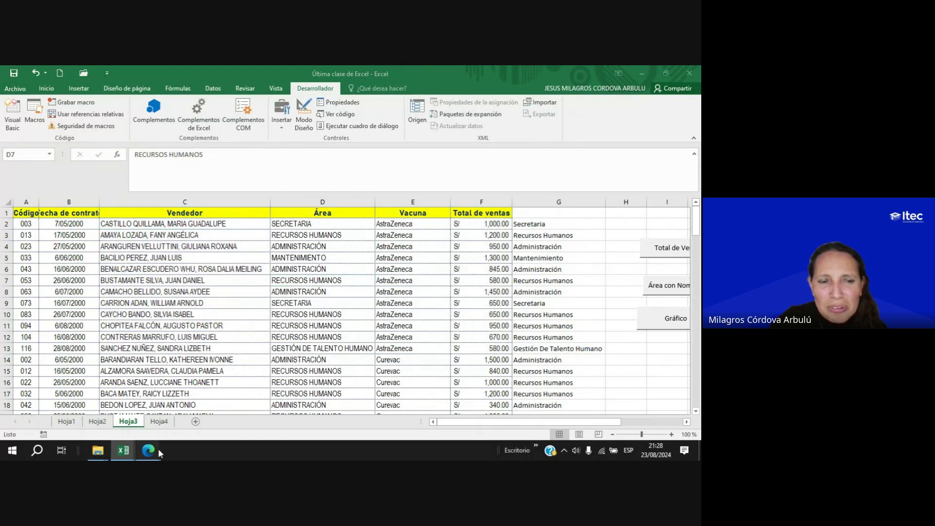
{"action": "left_click", "coordinate": [90, 418]}
{"action": "left_click", "coordinate": [596, 309]}
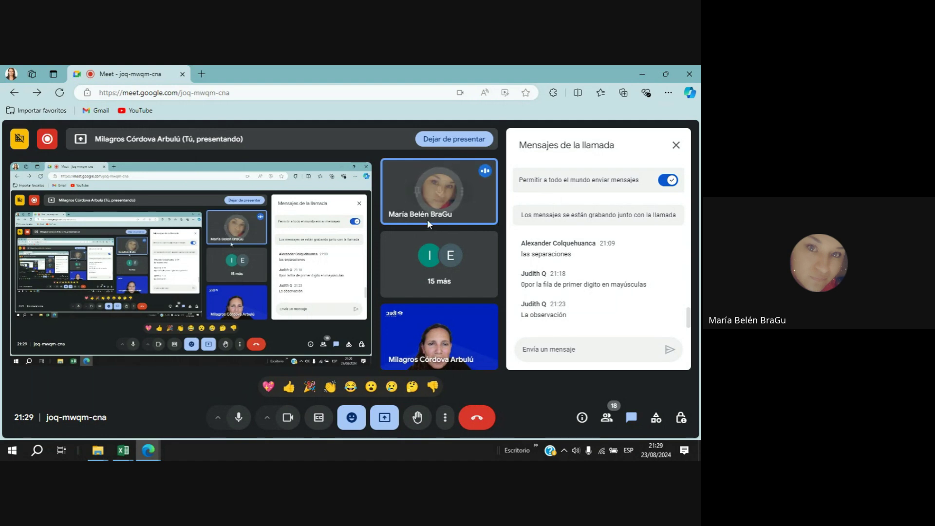
{"action": "mouse_move", "coordinate": [485, 320]}
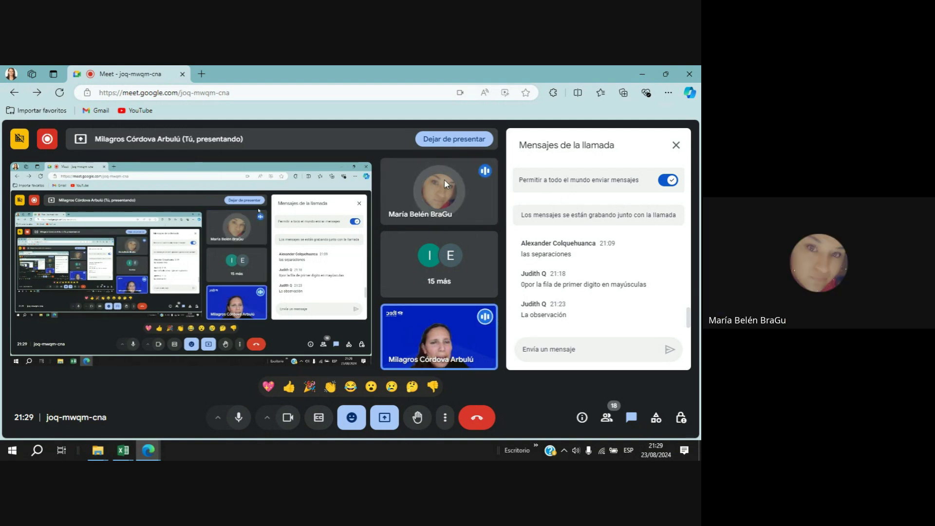
{"action": "left_click", "coordinate": [445, 419]}
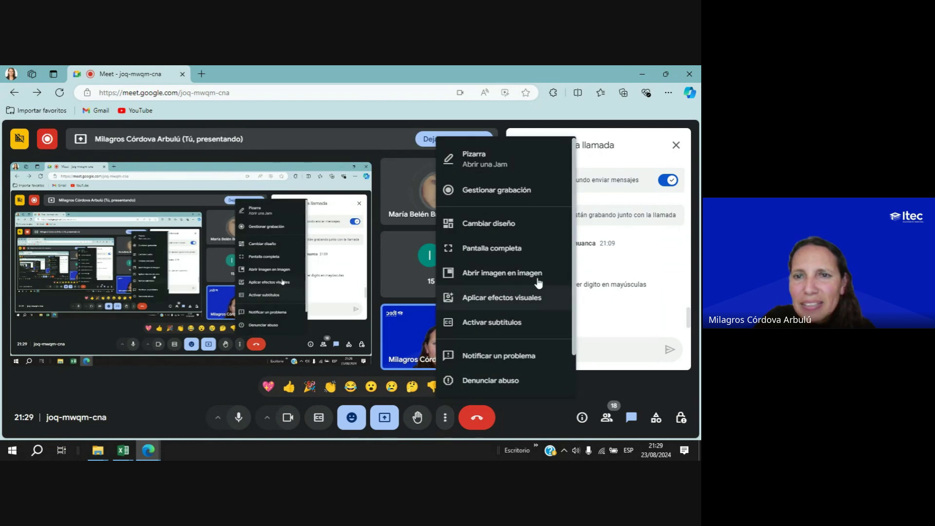
{"action": "left_click", "coordinate": [642, 270]}
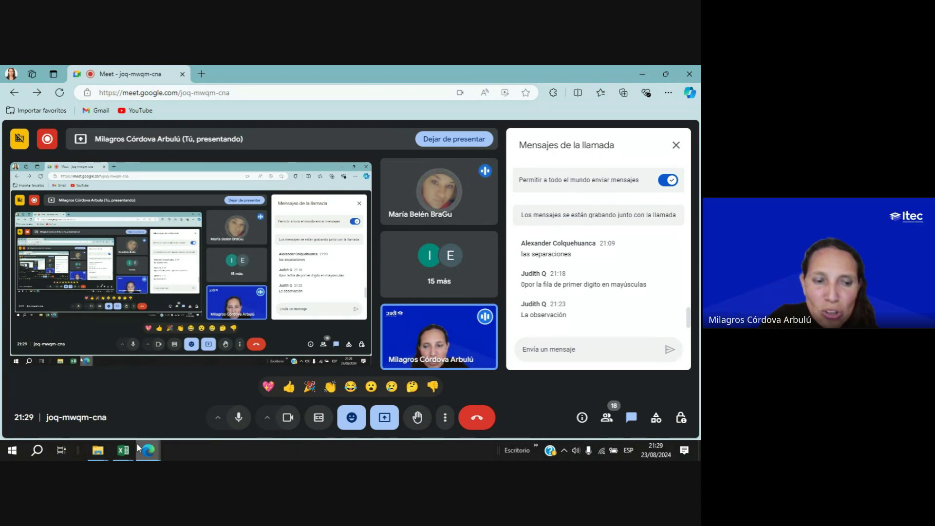
{"action": "left_click", "coordinate": [122, 457]}
{"action": "left_click", "coordinate": [497, 409]}
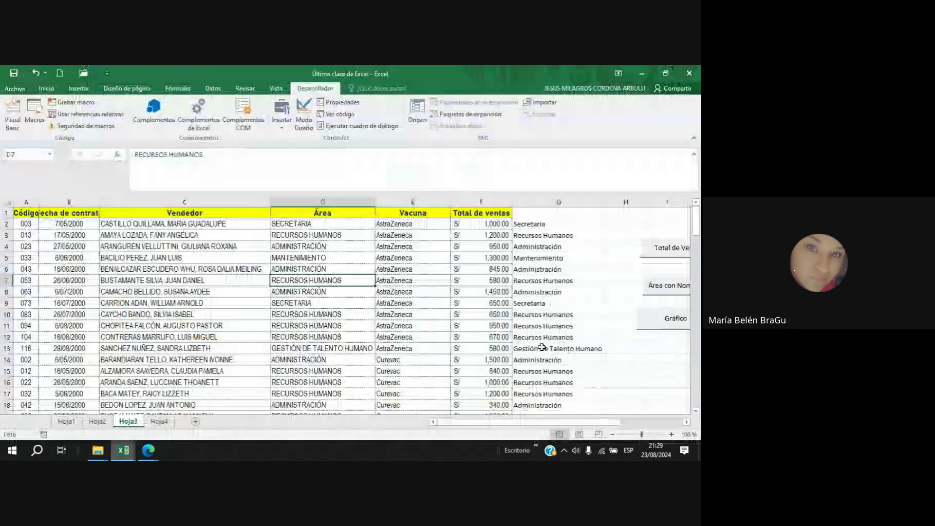
Switch from the workbook to the Google Meet call and check the call messages.
{"action": "scroll", "coordinate": [528, 294], "scroll_direction": "right", "scroll_amount": 3}
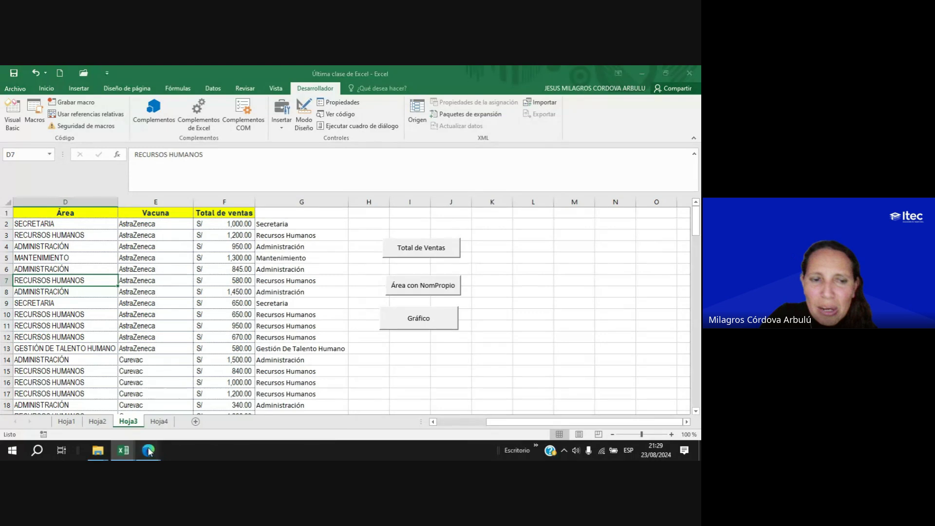
{"action": "mouse_move", "coordinate": [148, 450]}
{"action": "left_click", "coordinate": [93, 405]}
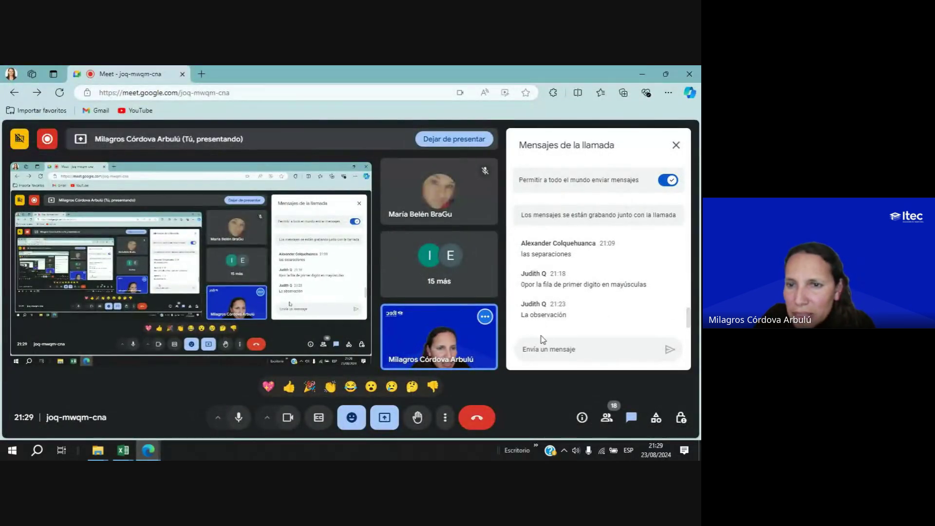
{"action": "left_click", "coordinate": [630, 419]}
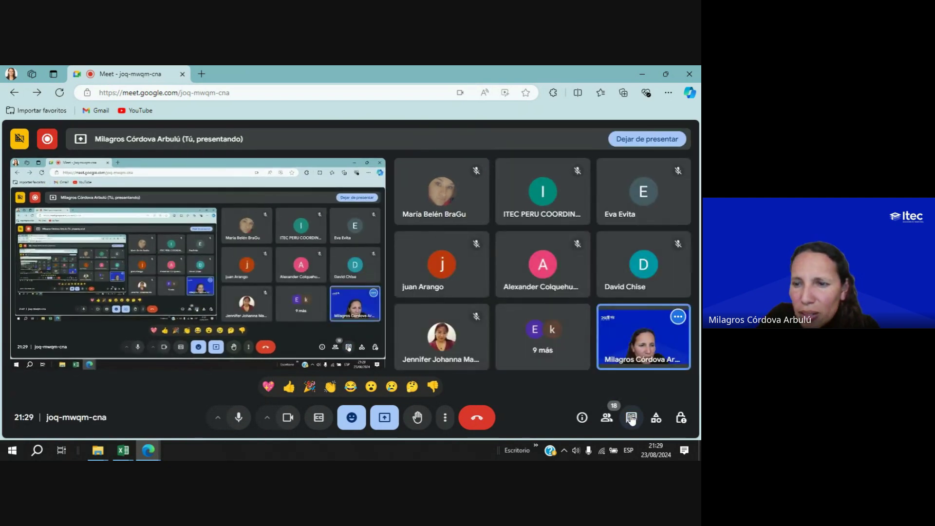
{"action": "left_click", "coordinate": [628, 415]}
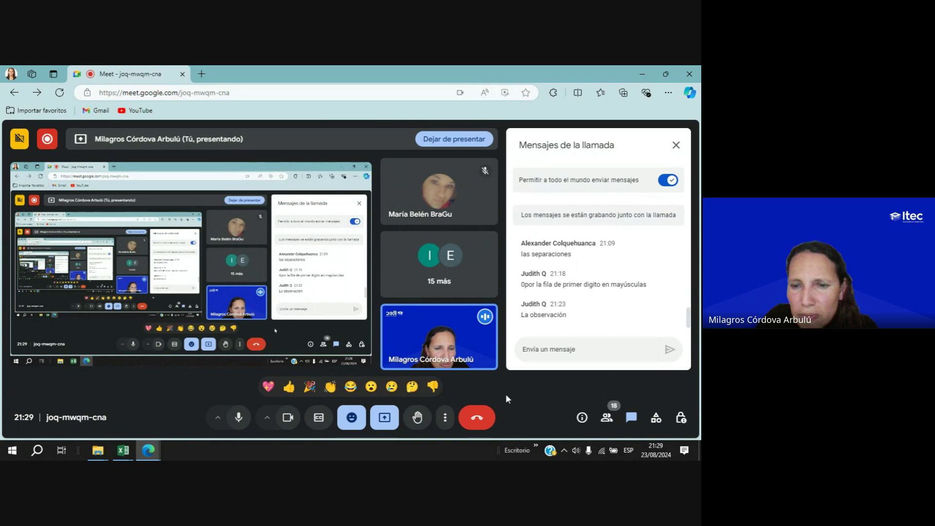
Review the call's participant list from beginning to end and close it.
{"action": "left_click", "coordinate": [607, 418]}
{"action": "scroll", "coordinate": [577, 250], "scroll_direction": "down", "scroll_amount": 5}
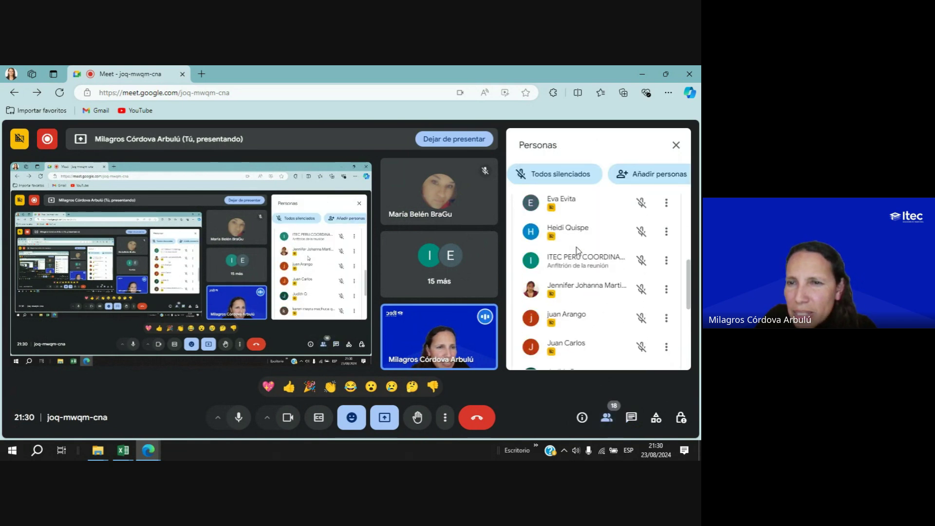
{"action": "scroll", "coordinate": [577, 251], "scroll_direction": "up", "scroll_amount": 2}
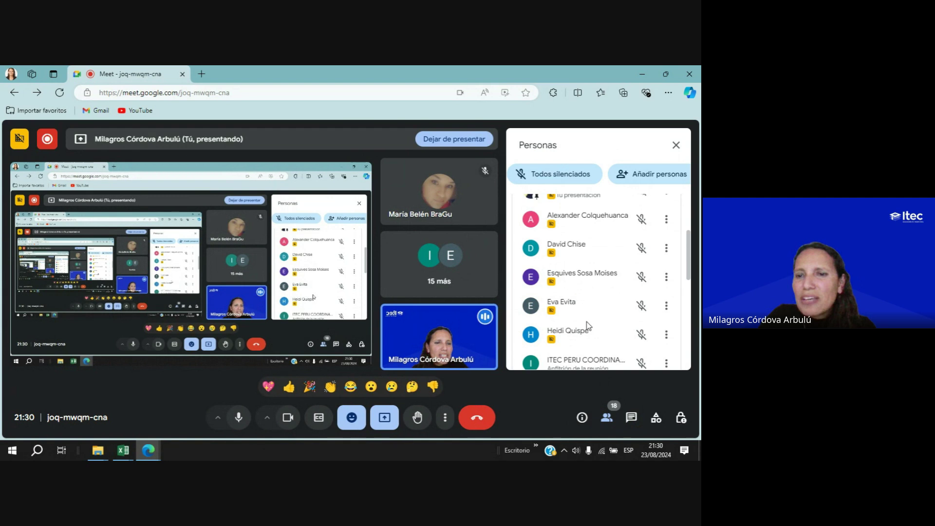
{"action": "scroll", "coordinate": [588, 324], "scroll_direction": "up", "scroll_amount": 2}
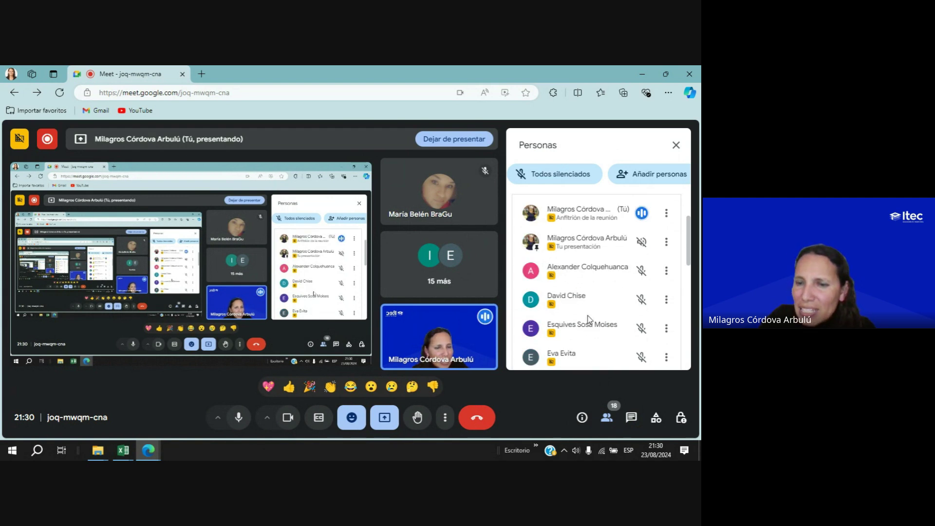
{"action": "scroll", "coordinate": [589, 325], "scroll_direction": "down", "scroll_amount": 10}
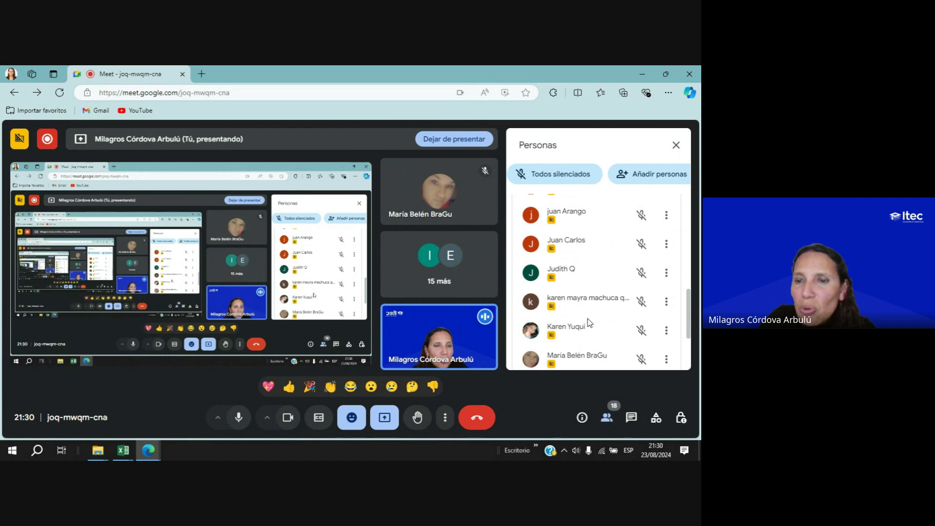
{"action": "scroll", "coordinate": [592, 324], "scroll_direction": "down", "scroll_amount": 3}
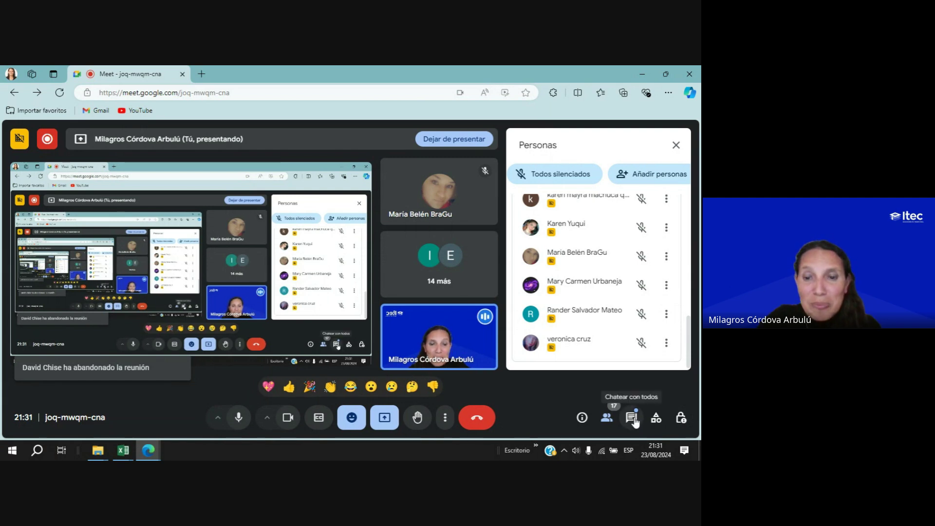
{"action": "left_click", "coordinate": [676, 145]}
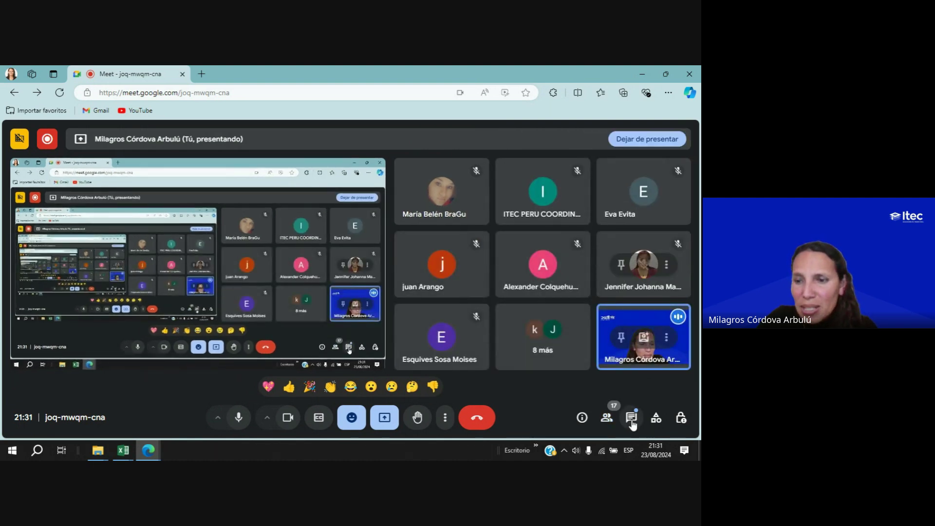
Open the call chat and read the recent messages from the participants.
{"action": "left_click", "coordinate": [631, 417]}
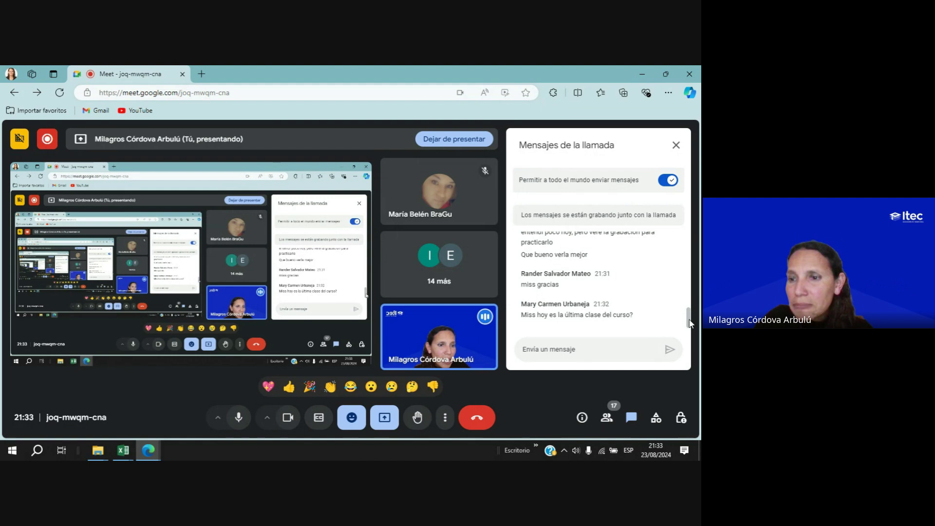
{"action": "scroll", "coordinate": [688, 319], "scroll_direction": "up", "scroll_amount": 1}
{"action": "scroll", "coordinate": [689, 319], "scroll_direction": "up", "scroll_amount": 1}
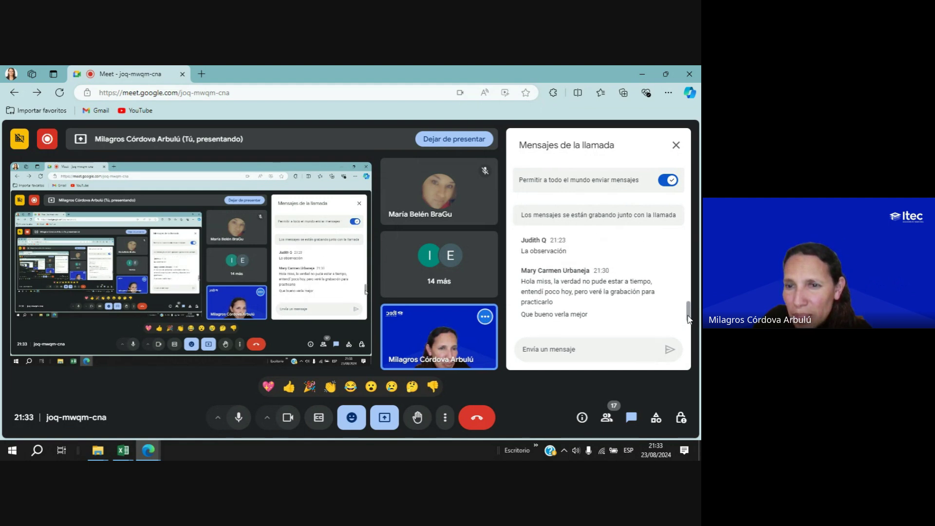
{"action": "scroll", "coordinate": [689, 319], "scroll_direction": "down", "scroll_amount": 3}
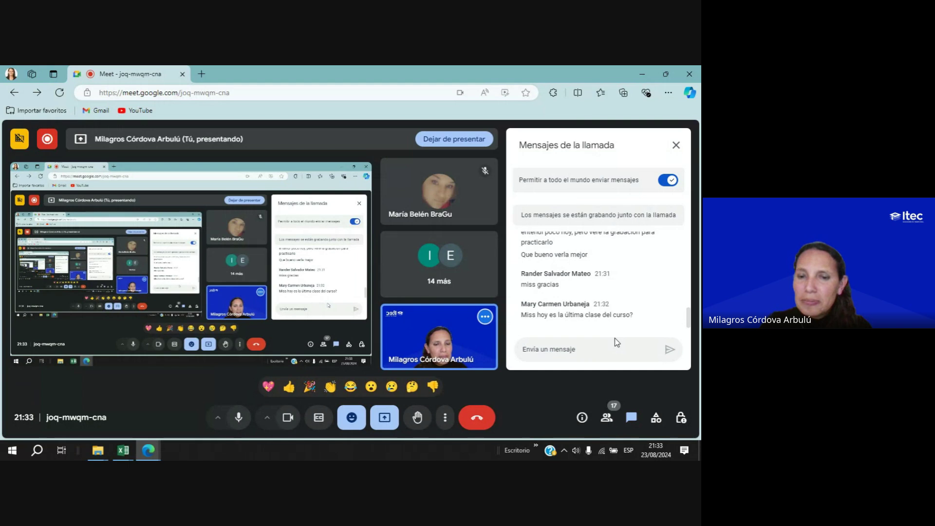
Check the participant list again and return to the call chat.
{"action": "left_click", "coordinate": [607, 417]}
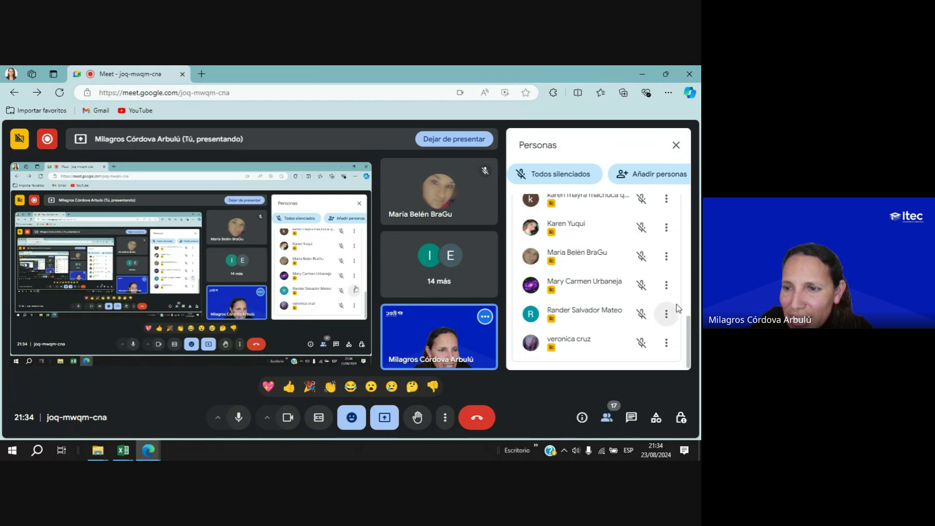
{"action": "left_click_drag", "start_coordinate": [691, 332], "coordinate": [682, 246]}
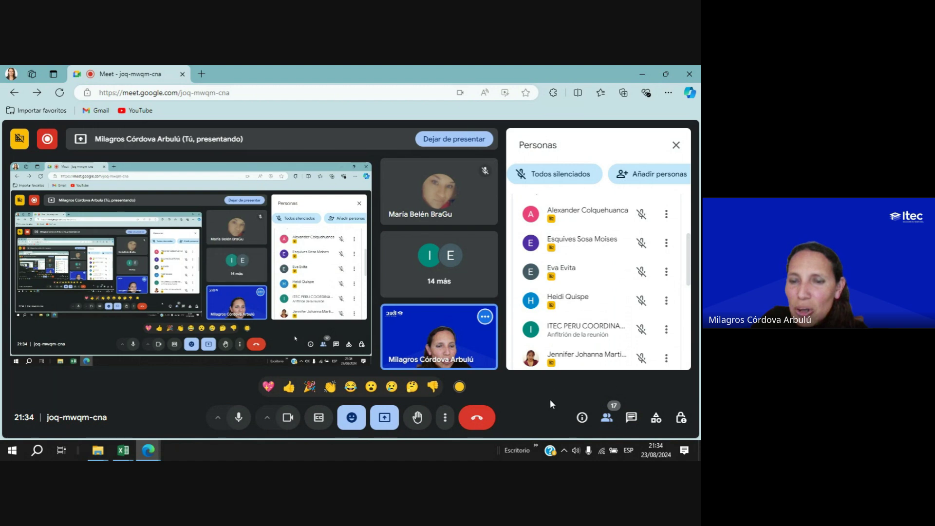
{"action": "left_click", "coordinate": [674, 148]}
{"action": "left_click", "coordinate": [631, 417]}
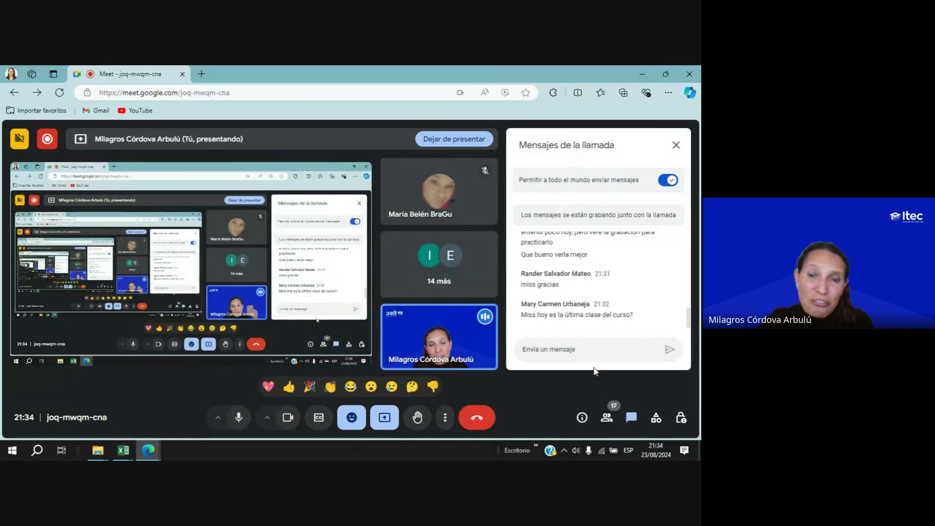
Switch to the workbook Última clase de Excel and run the Total de Ventas macro from its button on Hoja3.
{"action": "left_click", "coordinate": [123, 450]}
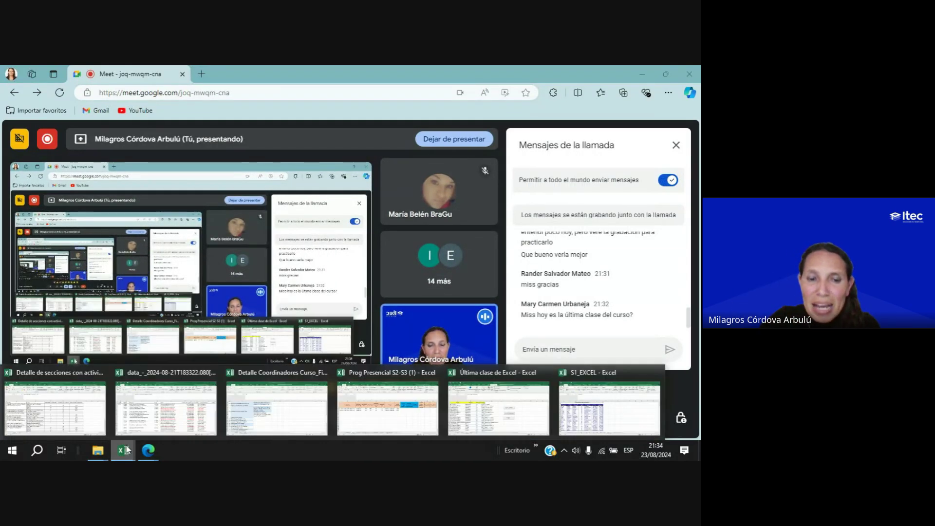
{"action": "left_click", "coordinate": [502, 409]}
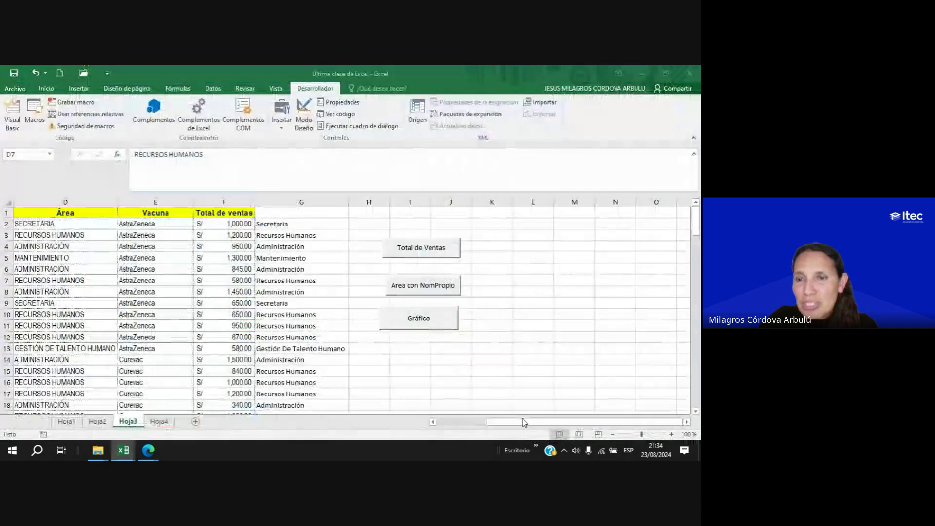
{"action": "left_click", "coordinate": [416, 253]}
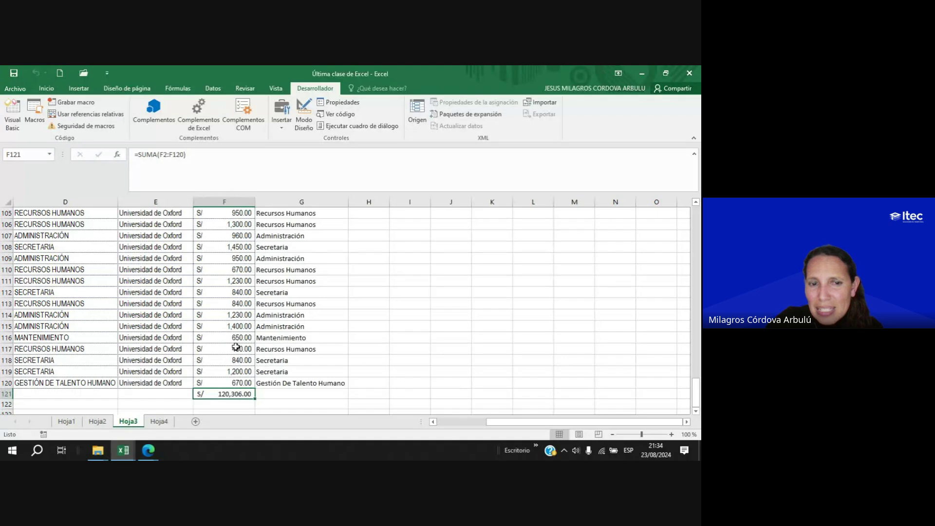
Delete column G with the proper-case area names from Hoja3.
{"action": "scroll", "coordinate": [440, 329], "scroll_direction": "up", "scroll_amount": 12}
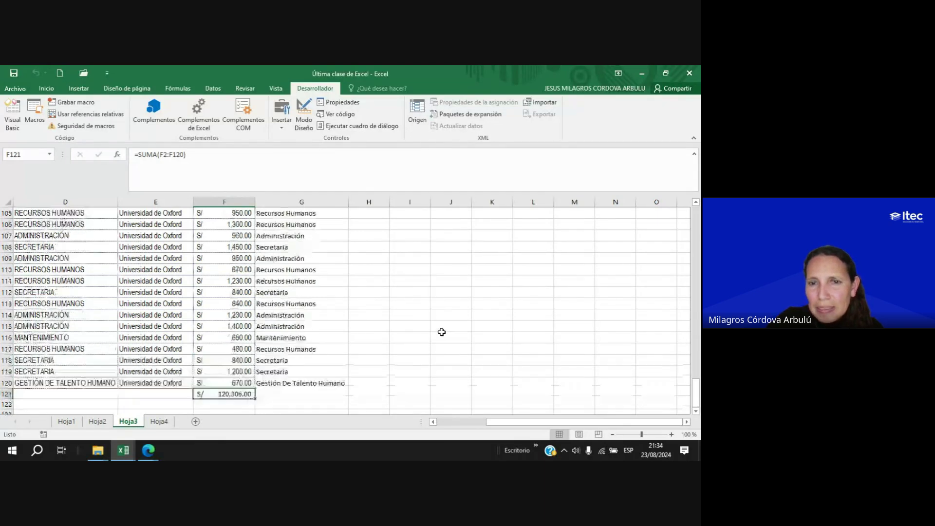
{"action": "left_click_drag", "start_coordinate": [697, 348], "coordinate": [696, 226]}
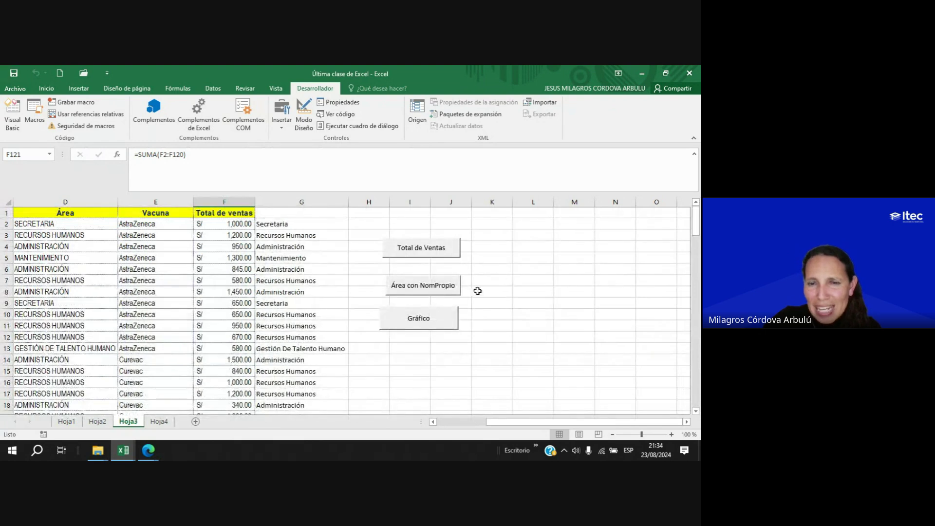
{"action": "left_click", "coordinate": [297, 202]}
{"action": "right_click", "coordinate": [293, 202]}
{"action": "left_click", "coordinate": [320, 286]}
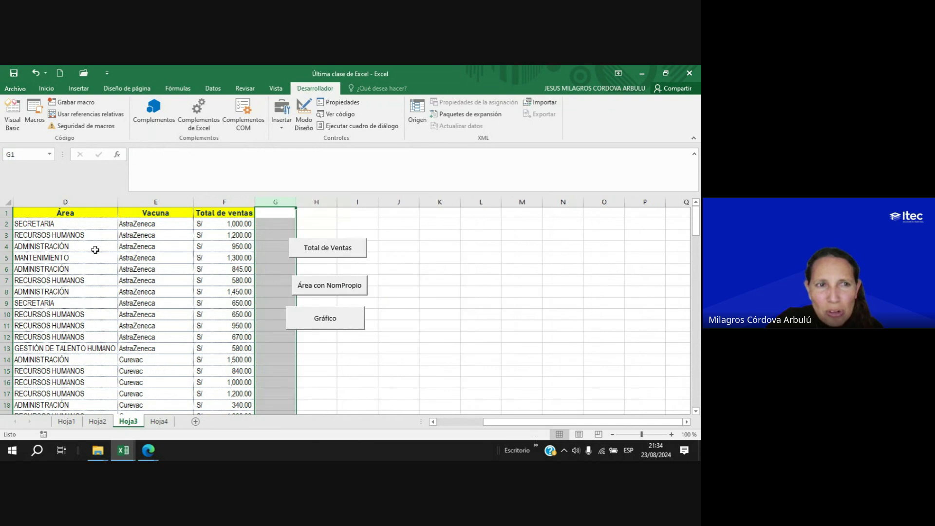
Look over the uppercase entries in the Área column and run the Área con NomPropio macro from its button.
{"action": "left_click", "coordinate": [73, 202]}
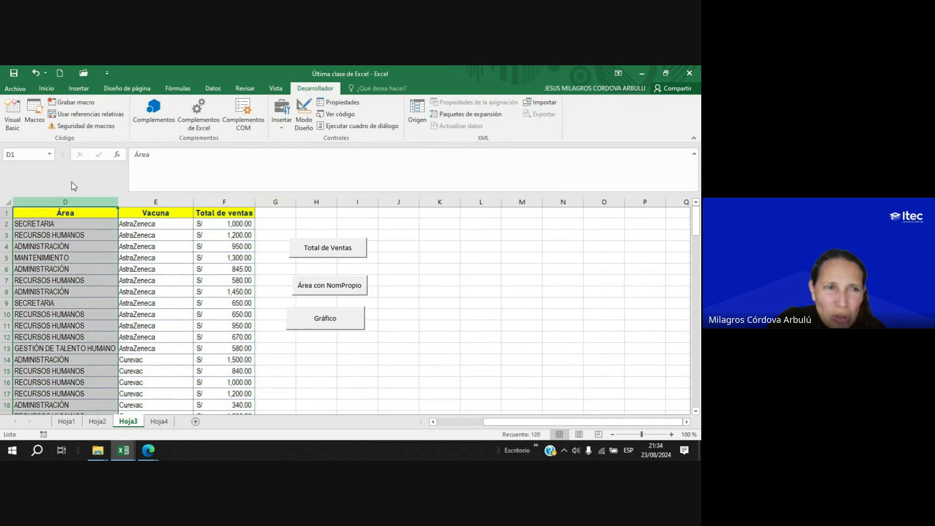
{"action": "left_click", "coordinate": [58, 225]}
{"action": "left_click_drag", "start_coordinate": [59, 233], "coordinate": [61, 413]}
{"action": "left_click", "coordinate": [59, 325]}
{"action": "scroll", "coordinate": [221, 296], "scroll_direction": "up", "scroll_amount": 2}
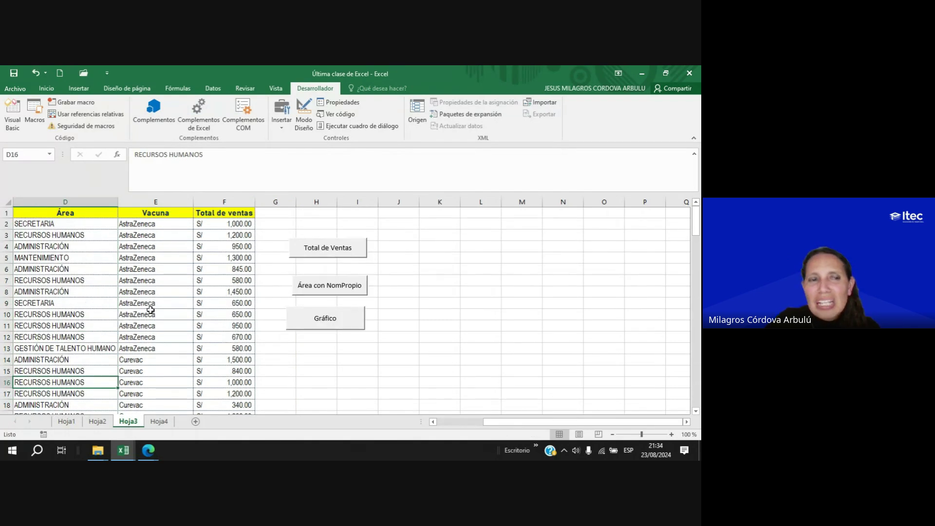
{"action": "left_click", "coordinate": [322, 290]}
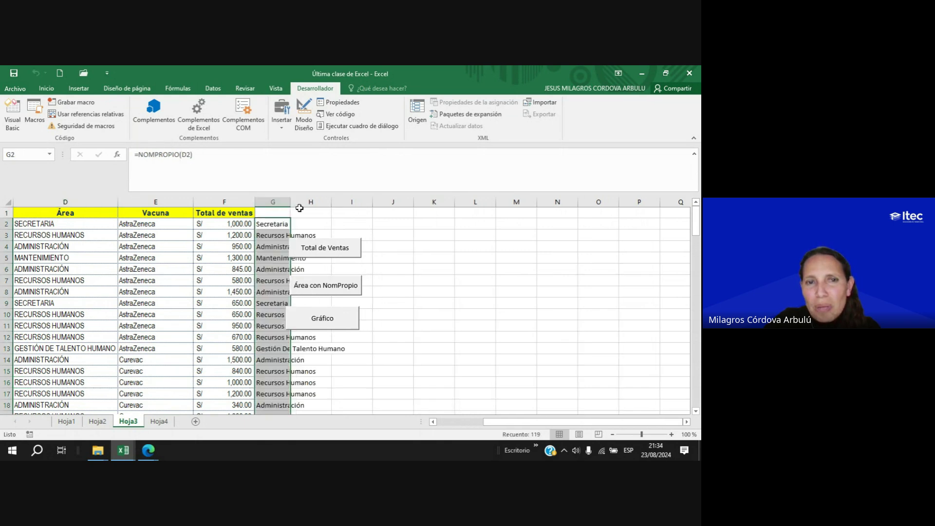
Autofit column G to the width of the proper-case area names.
{"action": "left_click_drag", "start_coordinate": [295, 201], "coordinate": [290, 201]}
{"action": "double_click", "coordinate": [290, 201]}
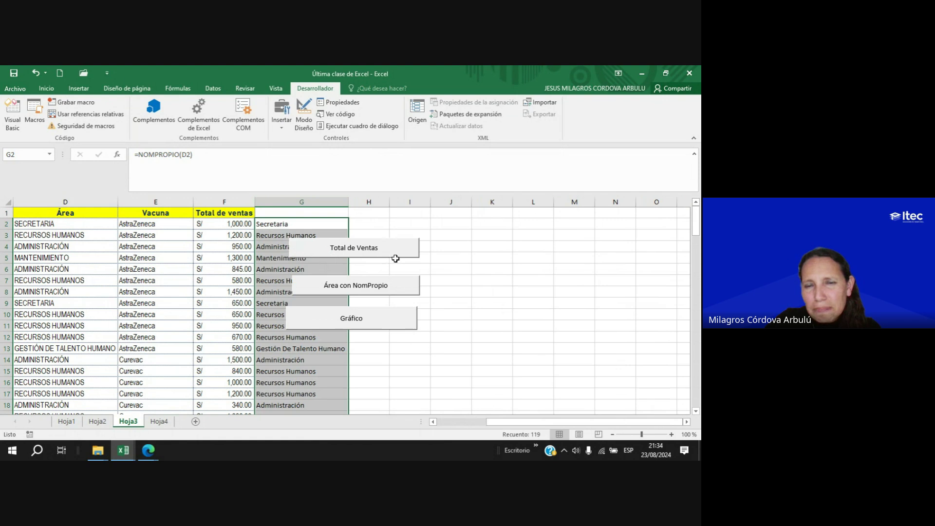
{"action": "left_click", "coordinate": [492, 291]}
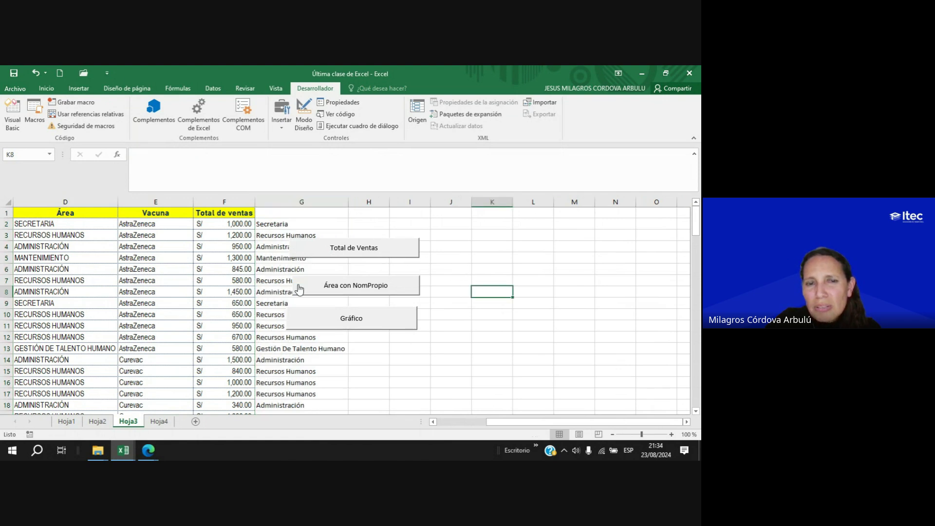
Run the Gráfico macro from its button and choose Finalizar for the runtime error.
{"action": "left_click", "coordinate": [341, 324]}
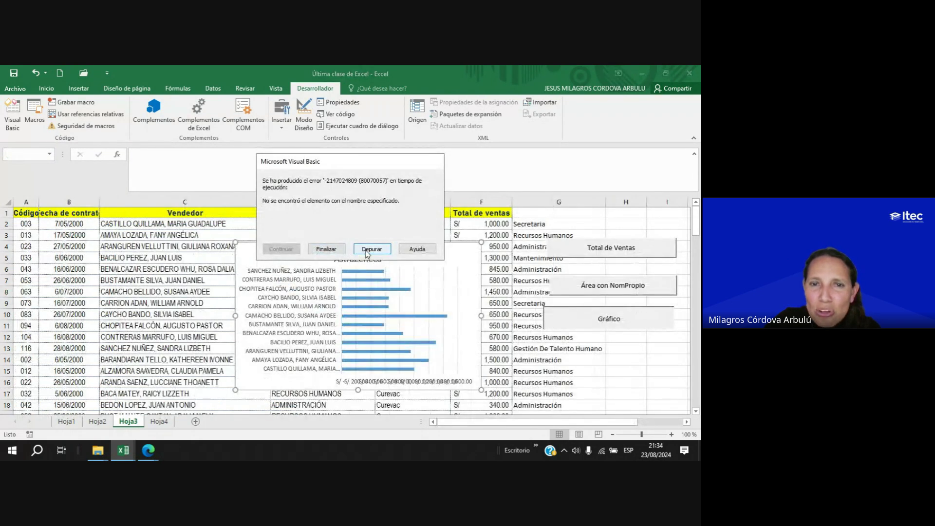
{"action": "left_click", "coordinate": [326, 249]}
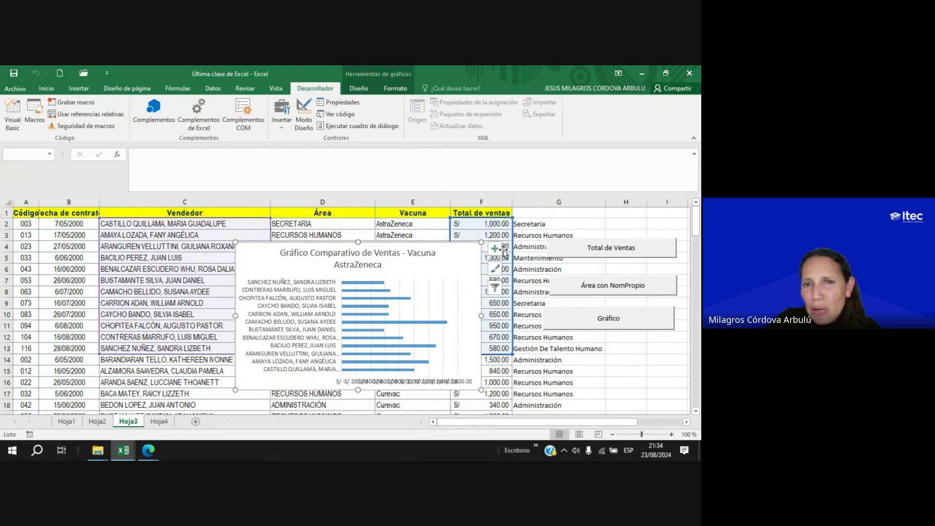
Move the comparative AstraZeneca sales chart up to row 1 and enlarge it down to row 17 and into column H.
{"action": "left_click_drag", "start_coordinate": [446, 245], "coordinate": [462, 217]}
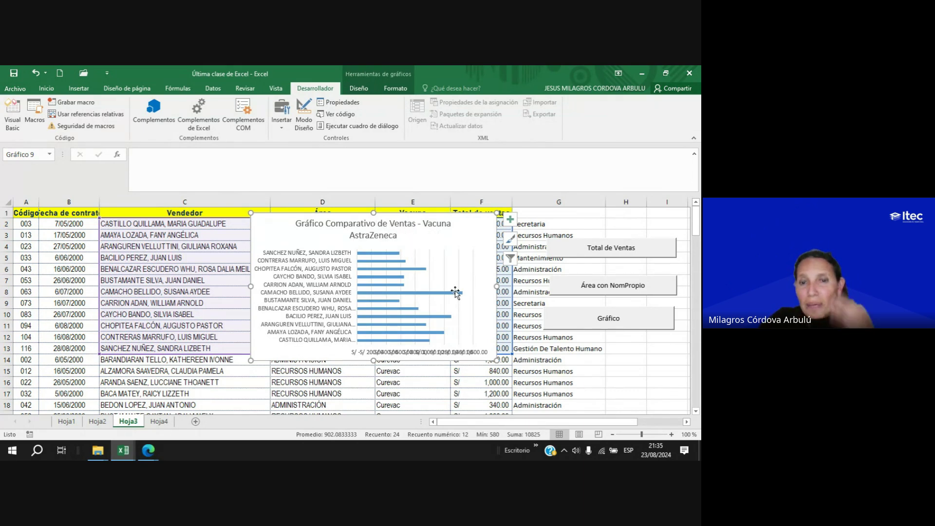
{"action": "left_click_drag", "start_coordinate": [497, 361], "coordinate": [587, 394]}
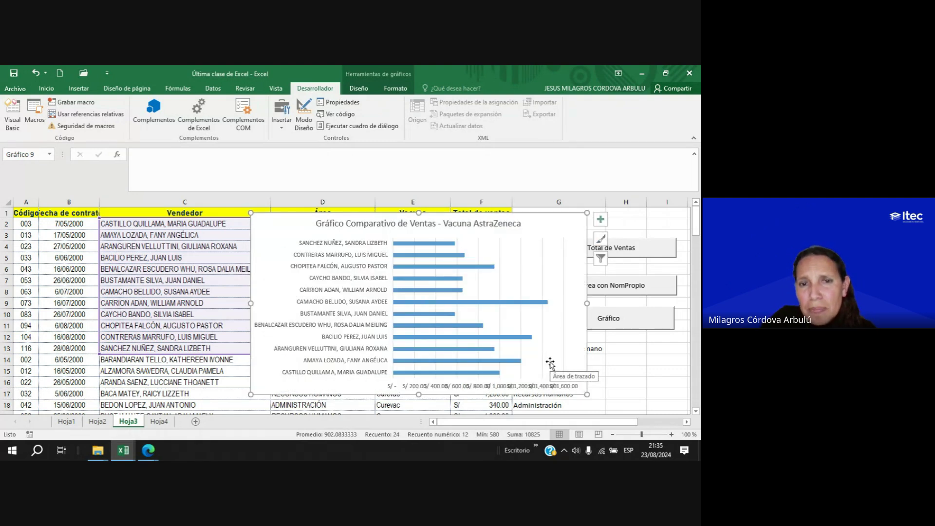
{"action": "left_click_drag", "start_coordinate": [587, 394], "coordinate": [629, 394]}
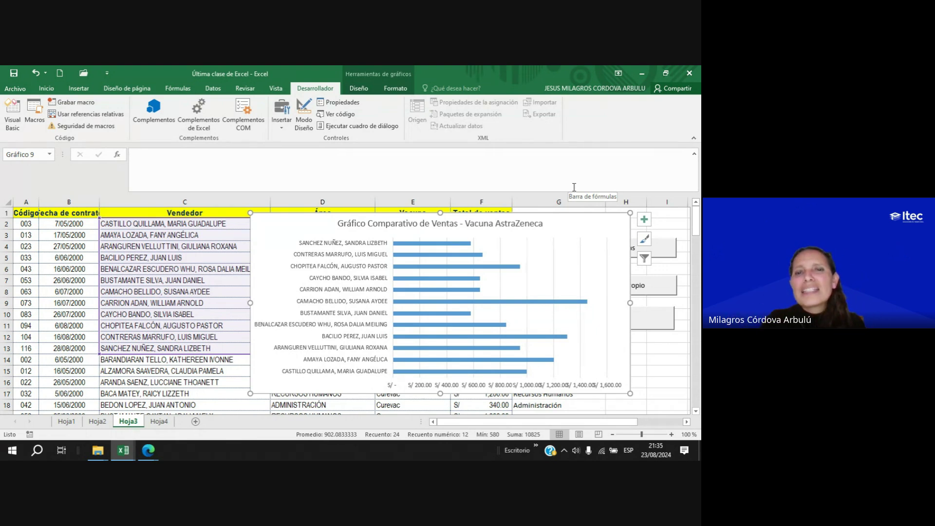
Delete the comparative AstraZeneca sales chart from Hoja3.
{"action": "left_click_drag", "start_coordinate": [578, 219], "coordinate": [402, 234]}
{"action": "key", "text": "Delete"}
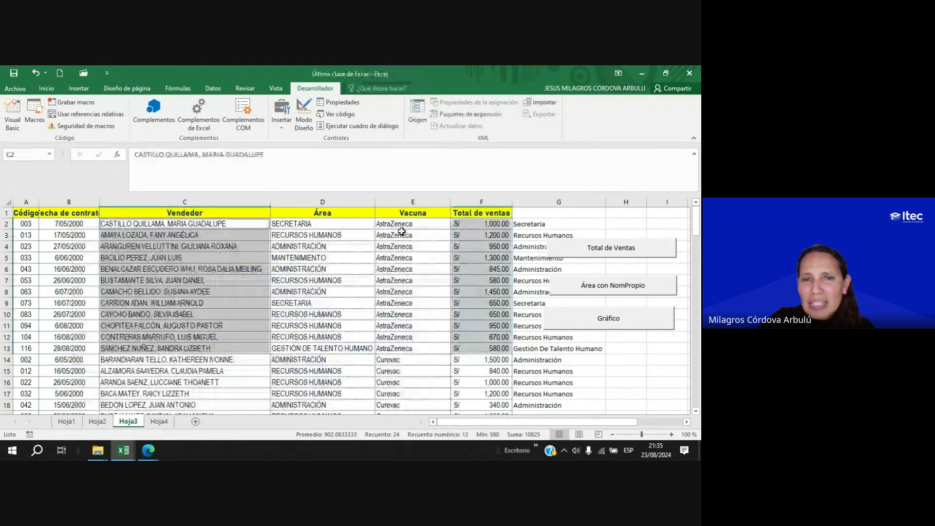
{"action": "left_click", "coordinate": [436, 328]}
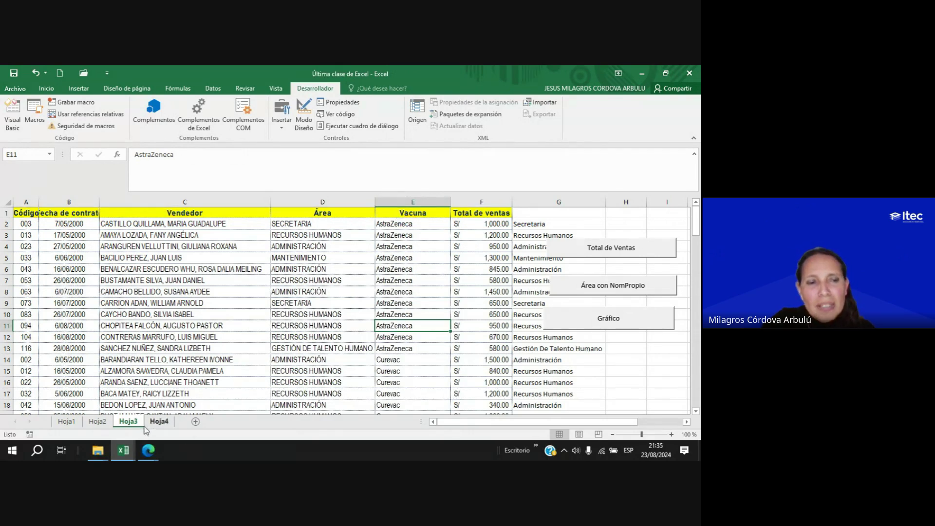
Look through Hoja4, Hoja3, Hoja2 and Hoja1, and switch to the Google Meet call to read the chat.
{"action": "left_click", "coordinate": [158, 422]}
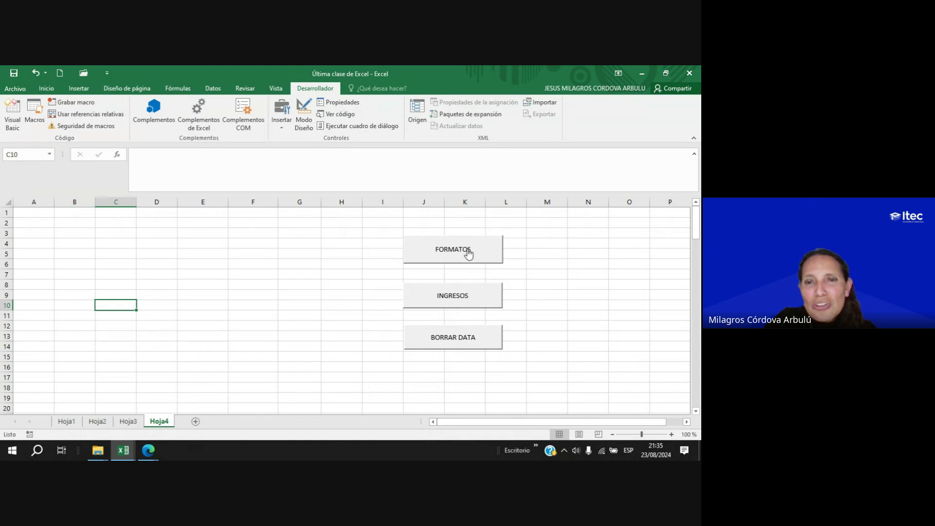
{"action": "left_click", "coordinate": [128, 422]}
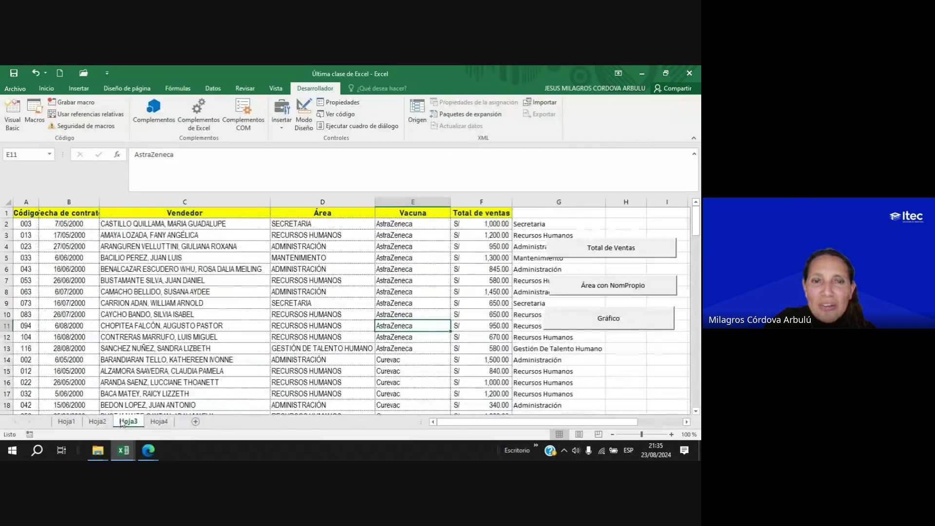
{"action": "left_click", "coordinate": [97, 422]}
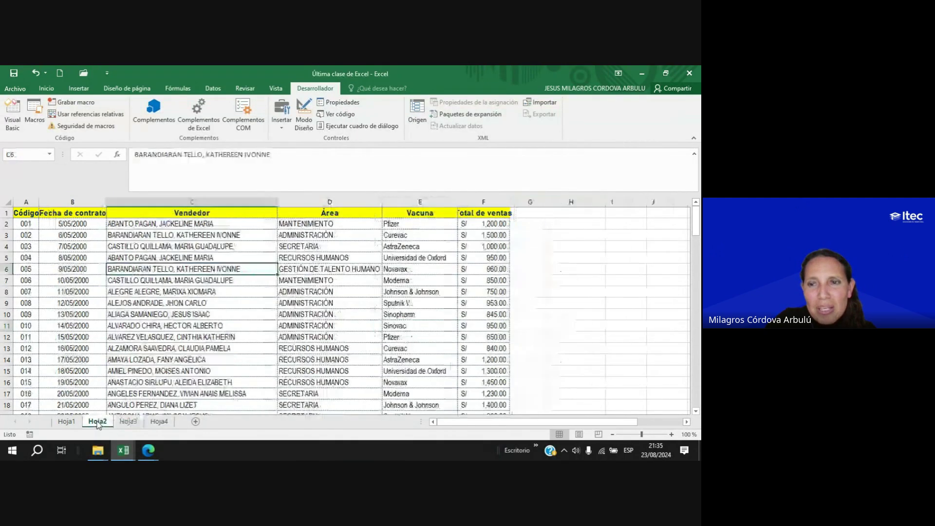
{"action": "left_click", "coordinate": [63, 424]}
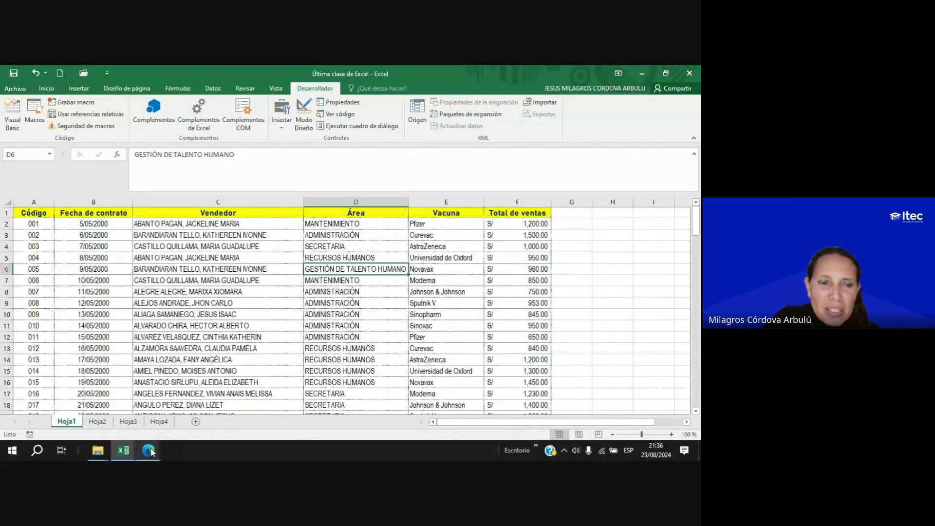
{"action": "mouse_move", "coordinate": [148, 451]}
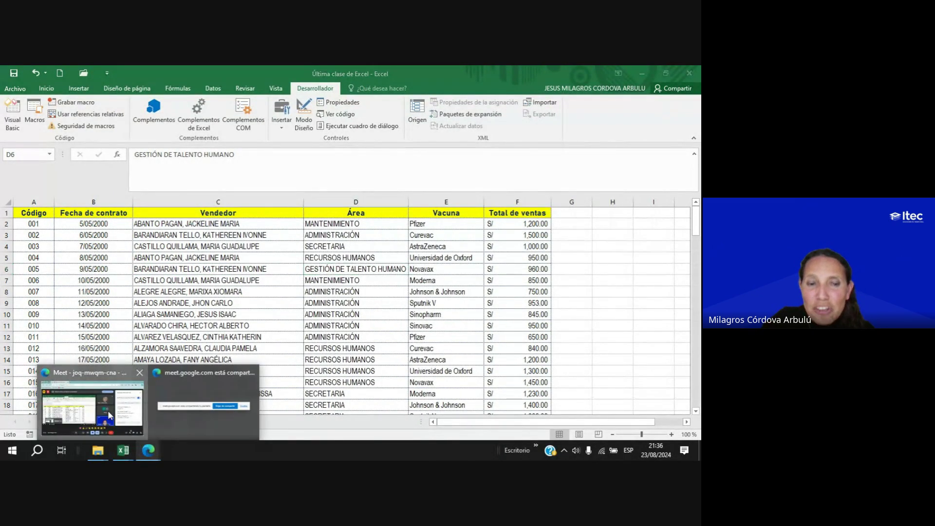
{"action": "left_click", "coordinate": [93, 385]}
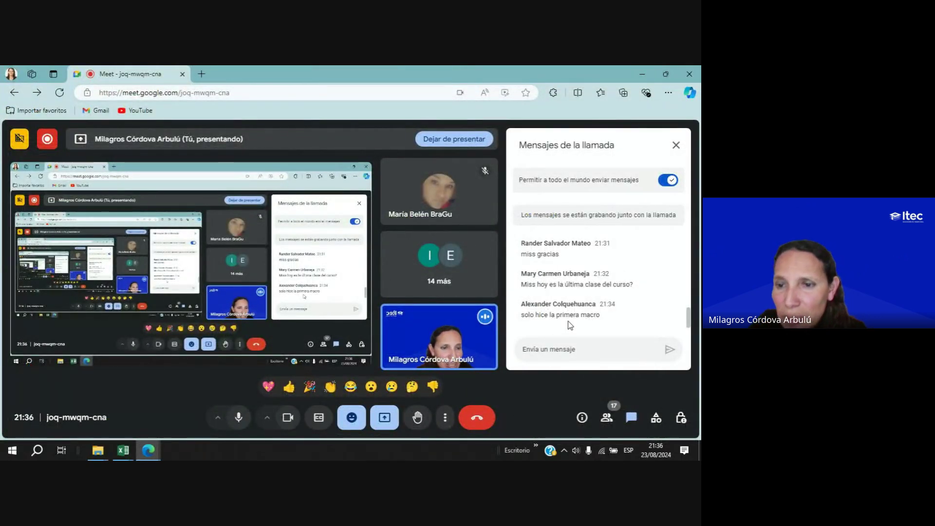